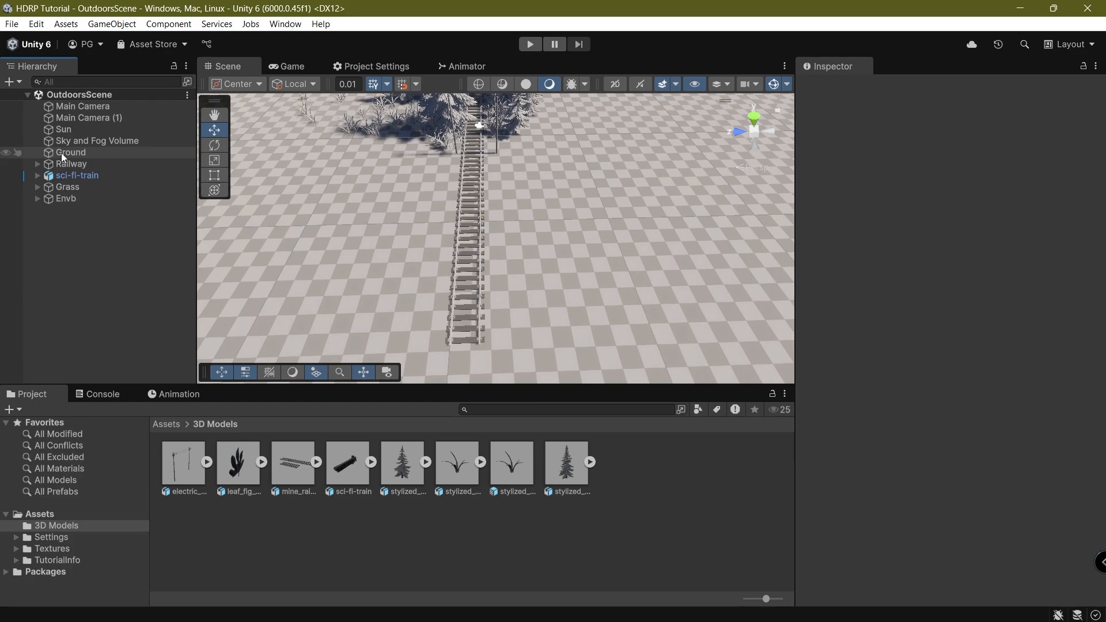
Select the Ground terrain and preview the Game view before returning to Scene.
{"action": "left_click", "coordinate": [31, 153]}
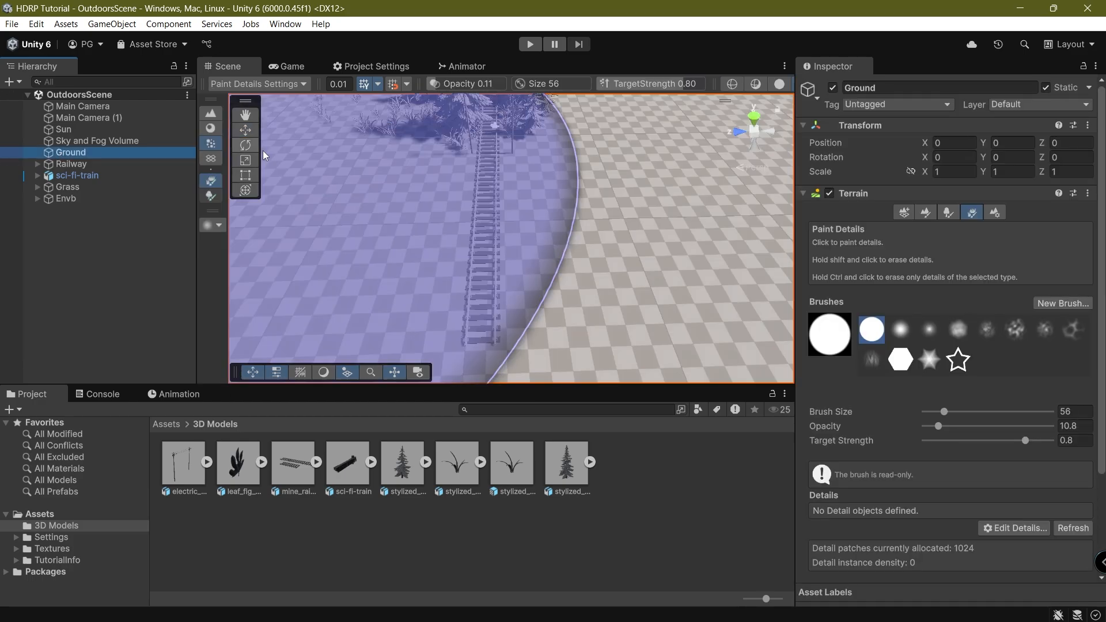
{"action": "left_click", "coordinate": [286, 67]}
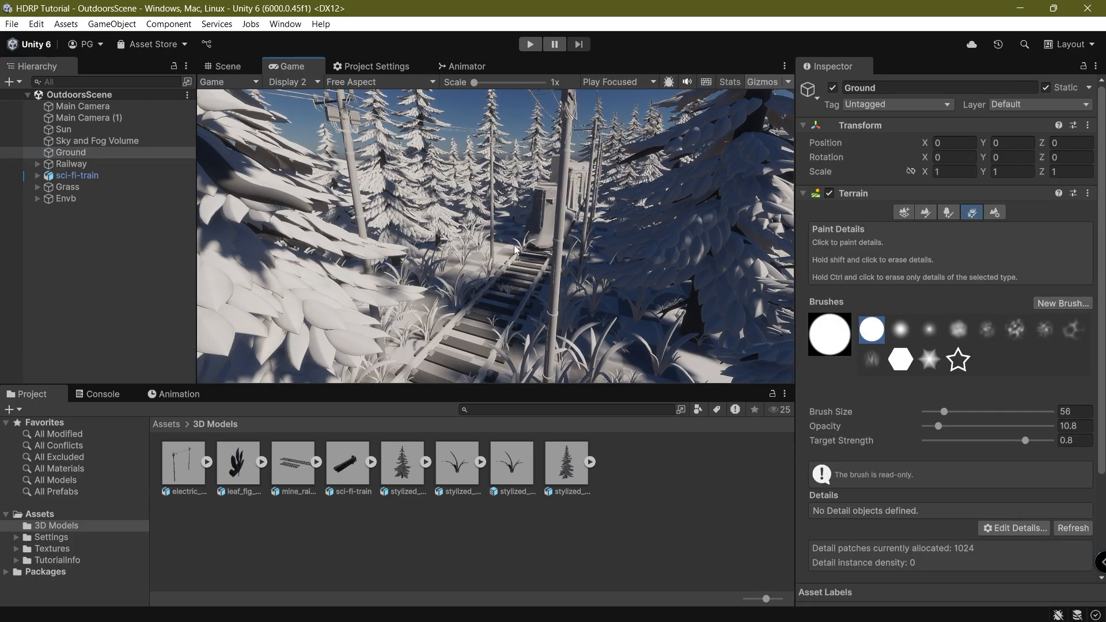
{"action": "left_click", "coordinate": [223, 66]}
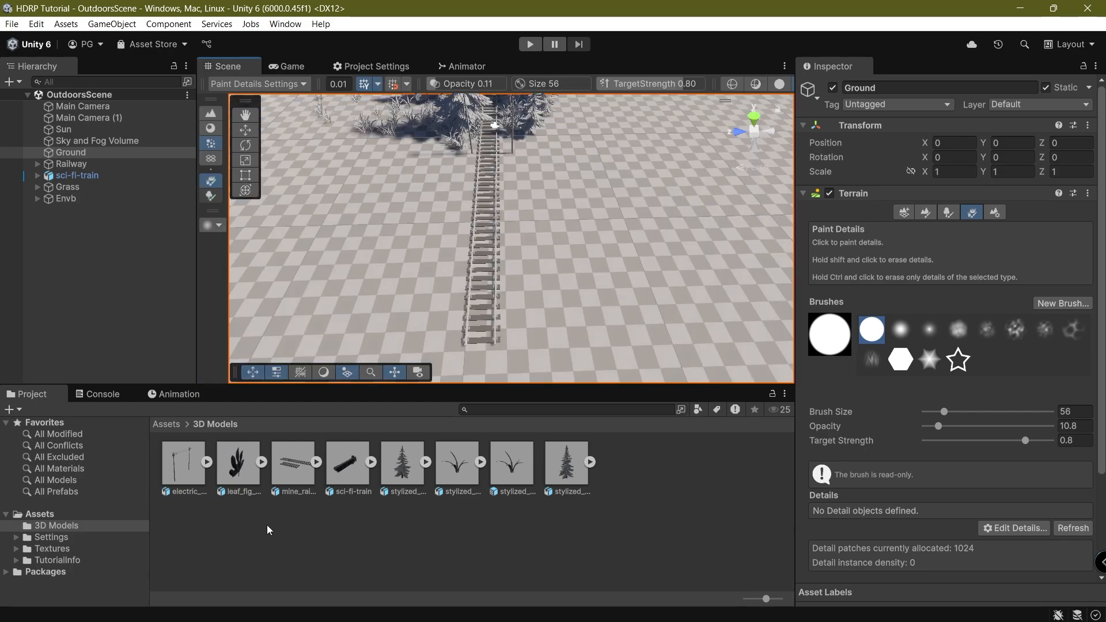
Browse the aerial_grass_rock_4k and aerial_rocks_02_4k texture sets under Textures.
{"action": "left_click", "coordinate": [51, 550]}
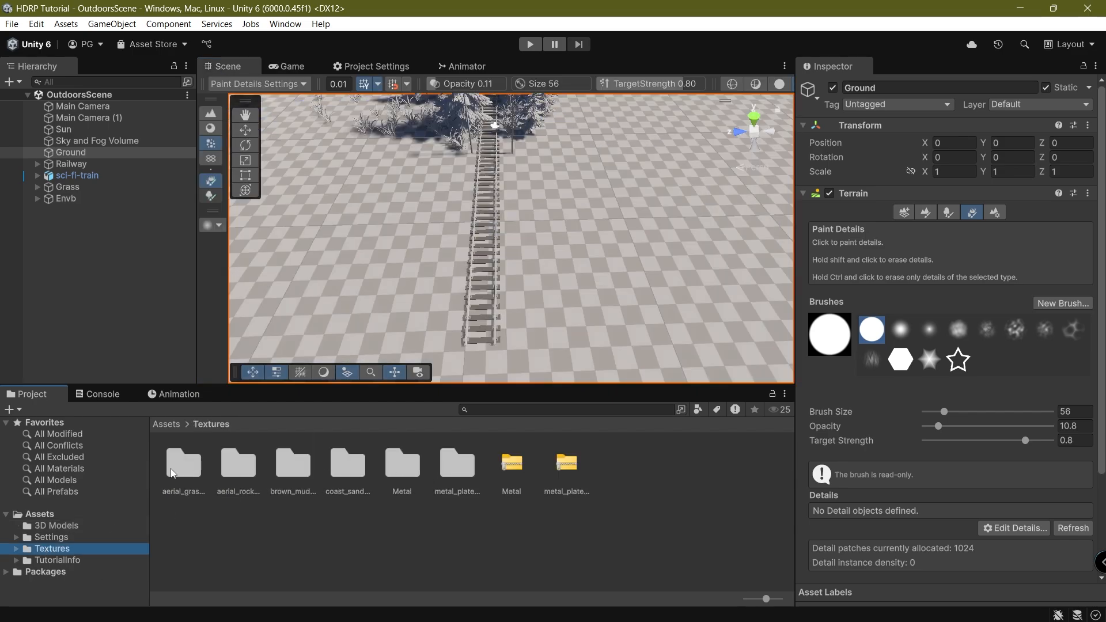
{"action": "double_click", "coordinate": [185, 466]}
{"action": "double_click", "coordinate": [190, 474]}
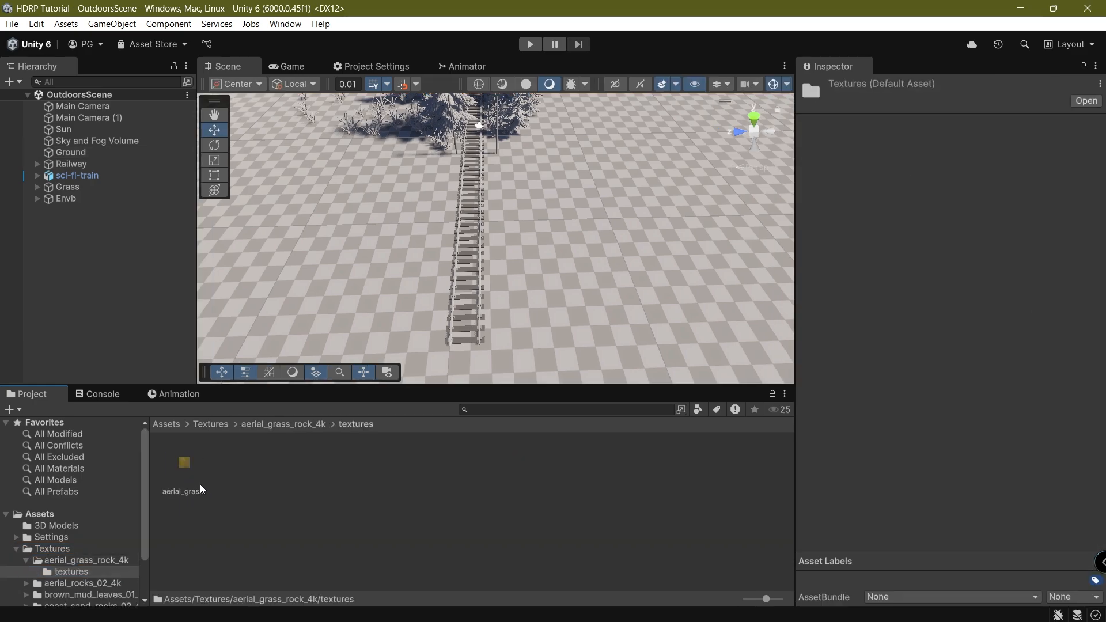
{"action": "left_click", "coordinate": [196, 480]}
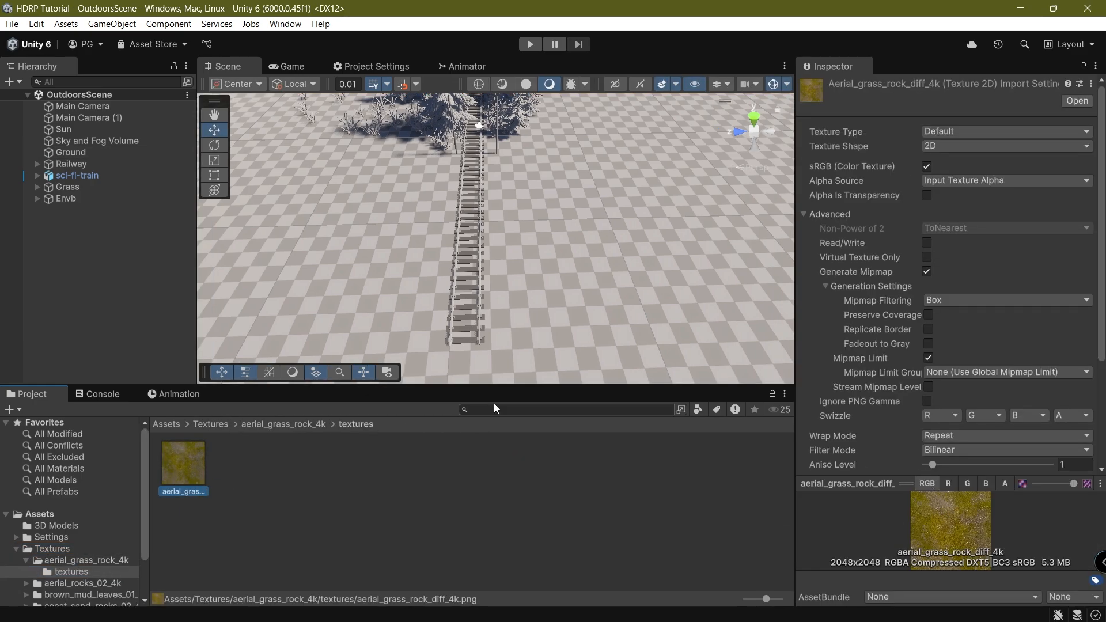
{"action": "left_click", "coordinate": [260, 424]}
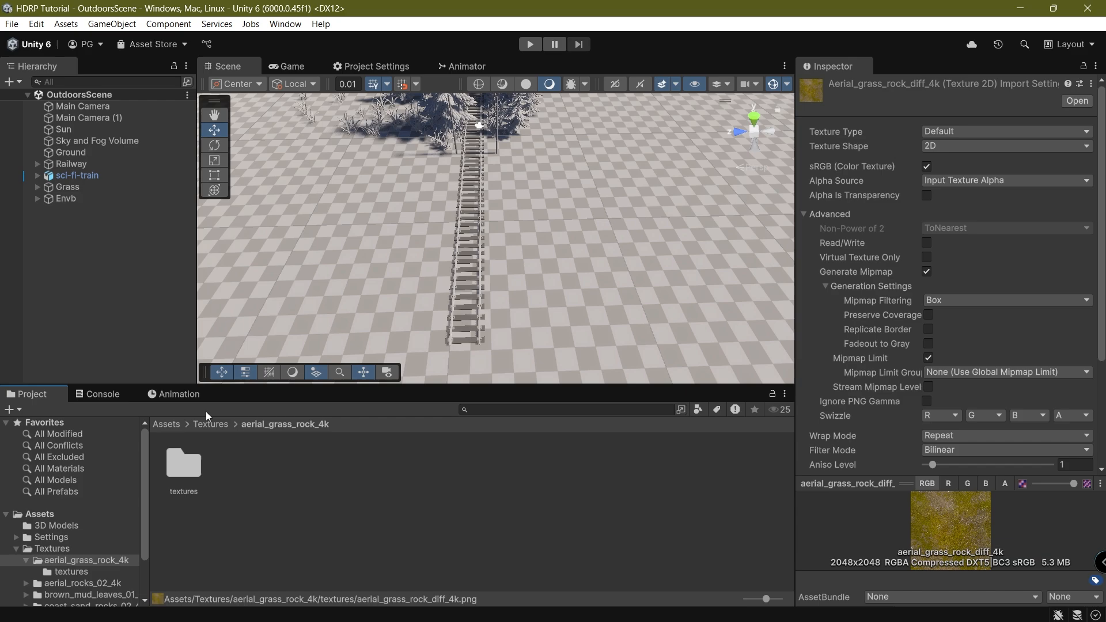
{"action": "left_click", "coordinate": [208, 424]}
{"action": "left_click", "coordinate": [228, 457]}
{"action": "double_click", "coordinate": [227, 458]}
{"action": "double_click", "coordinate": [190, 468]}
{"action": "left_click", "coordinate": [191, 467]}
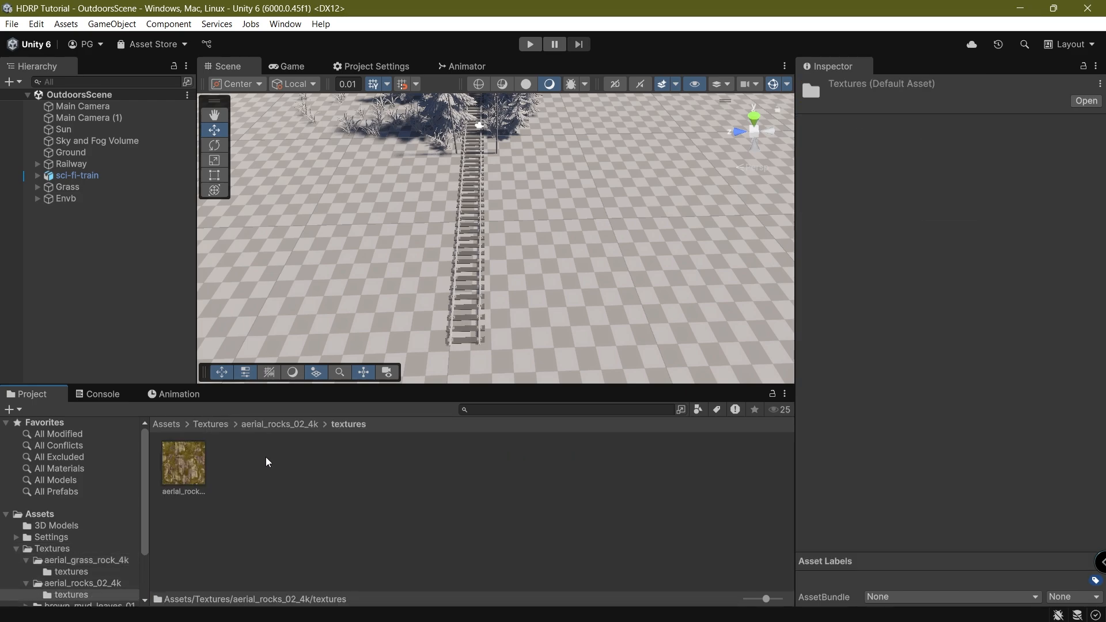
{"action": "left_click", "coordinate": [212, 423]}
Inspect the brown_mud_leaves_01_4k and coast_sand_rocks_02_4k texture maps.
{"action": "double_click", "coordinate": [281, 456]}
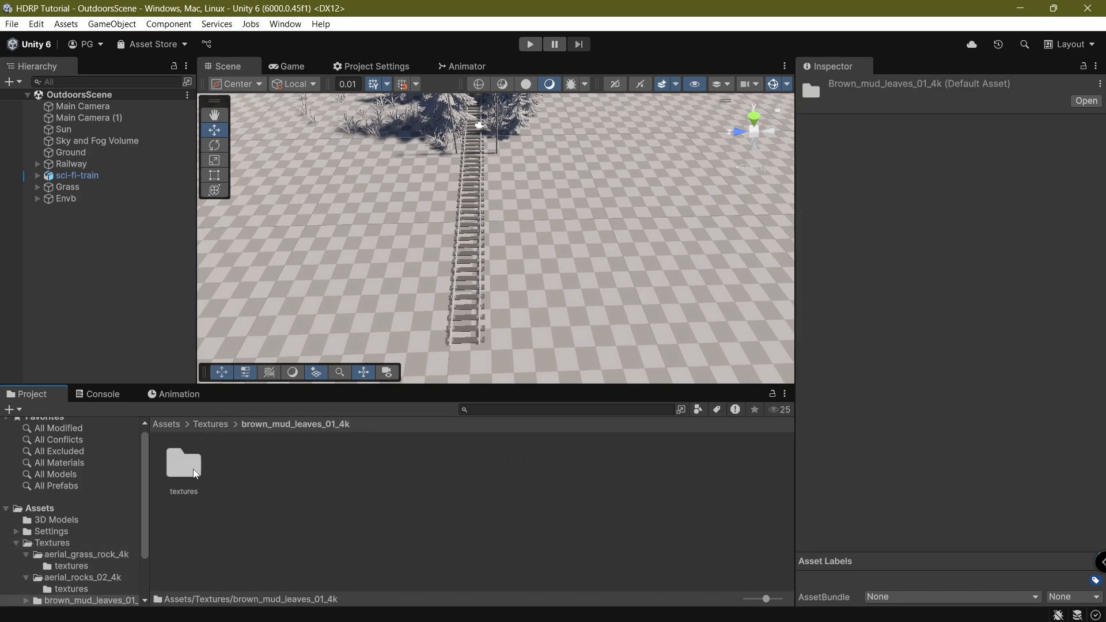
{"action": "double_click", "coordinate": [192, 468]}
{"action": "left_click", "coordinate": [191, 478]}
{"action": "left_click", "coordinate": [211, 424]}
{"action": "double_click", "coordinate": [349, 474]}
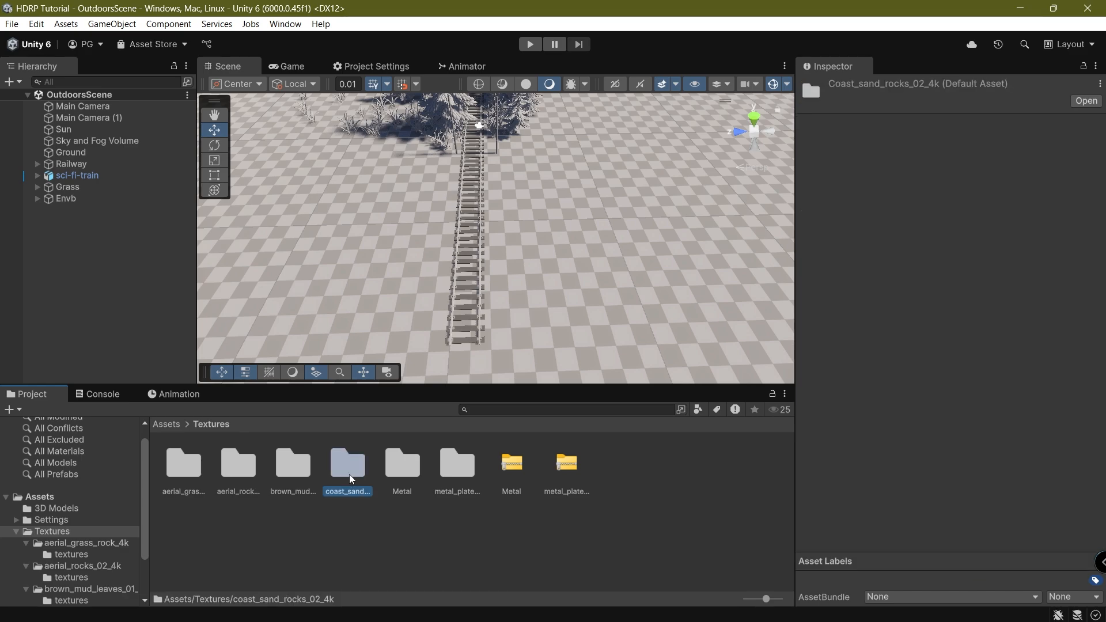
{"action": "double_click", "coordinate": [184, 462]}
{"action": "left_click", "coordinate": [183, 464]}
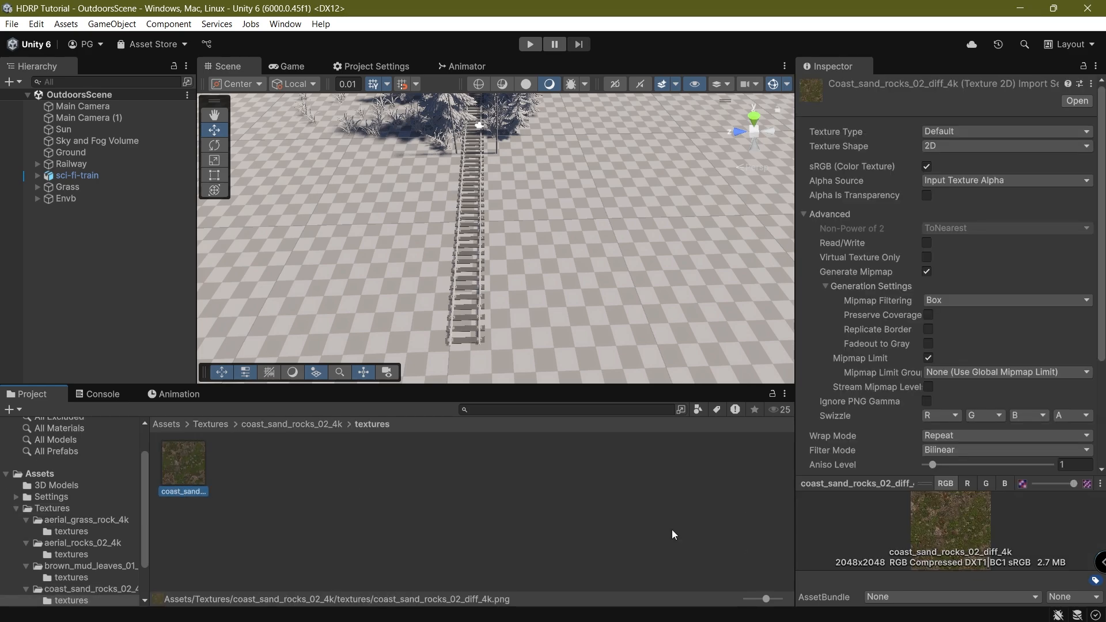
{"action": "left_click", "coordinate": [211, 424]}
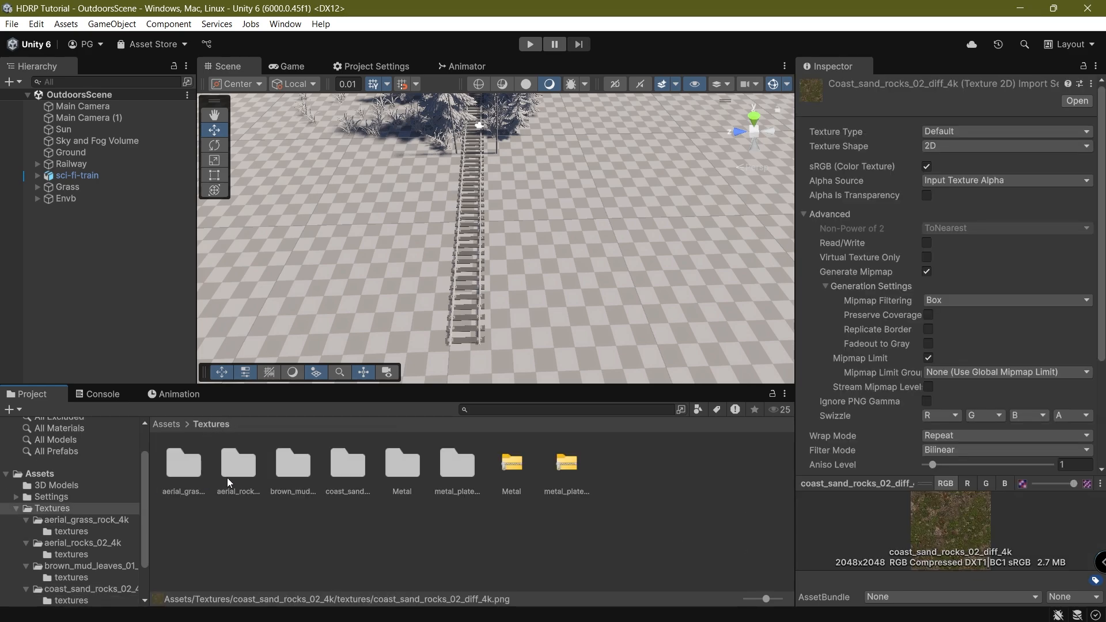
Check the Metal set's rust_coarse_01 texture, then open metal_plate_02_4k's textures folder.
{"action": "double_click", "coordinate": [404, 461]}
{"action": "double_click", "coordinate": [180, 456]}
{"action": "right_click_drag", "start_coordinate": [518, 360], "coordinate": [455, 307]}
{"action": "key", "text": "w"}
{"action": "left_click", "coordinate": [204, 443]}
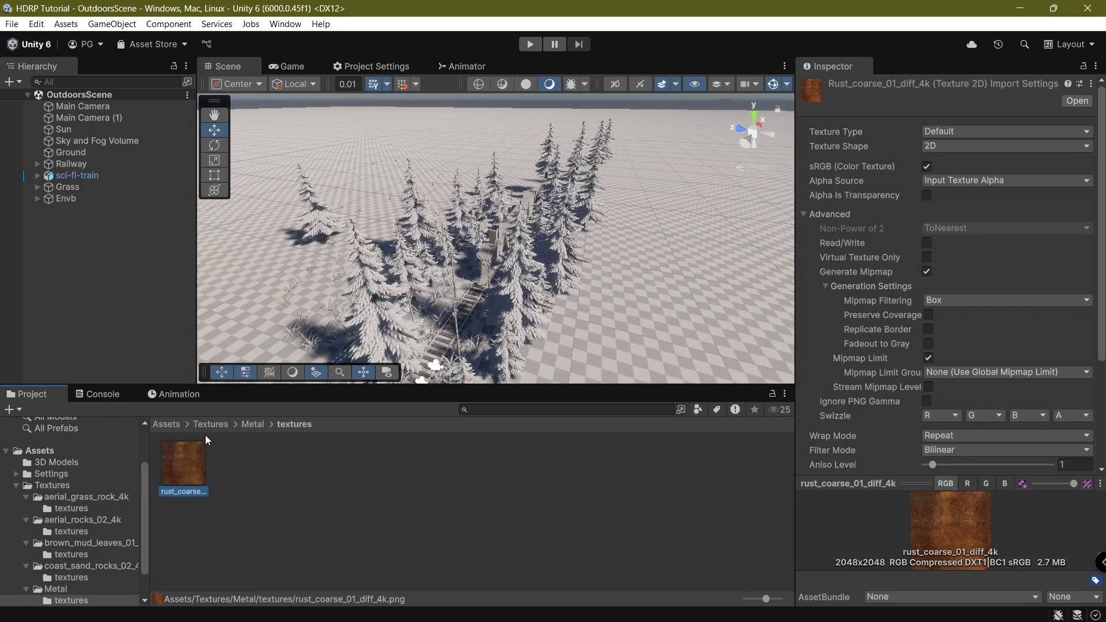
{"action": "left_click", "coordinate": [207, 425]}
{"action": "double_click", "coordinate": [461, 465]}
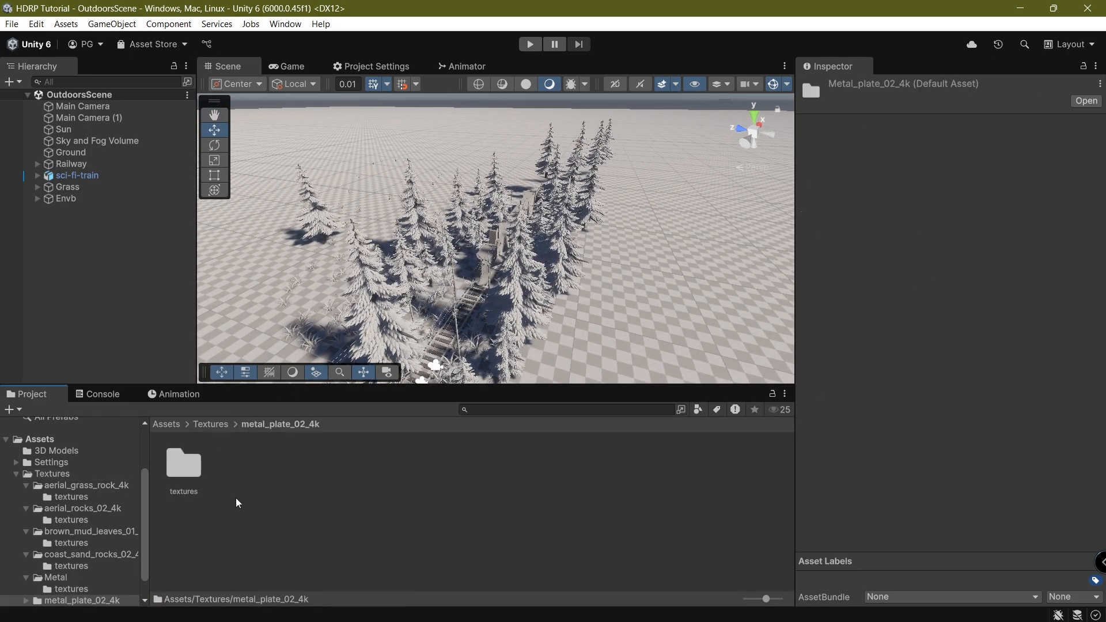
{"action": "double_click", "coordinate": [184, 462]}
{"action": "right_click_drag", "start_coordinate": [260, 276], "coordinate": [535, 290]}
Fly around the railway scene and return the Project view to the Textures folder.
{"action": "scroll", "coordinate": [536, 294], "scroll_direction": "up", "scroll_amount": 3}
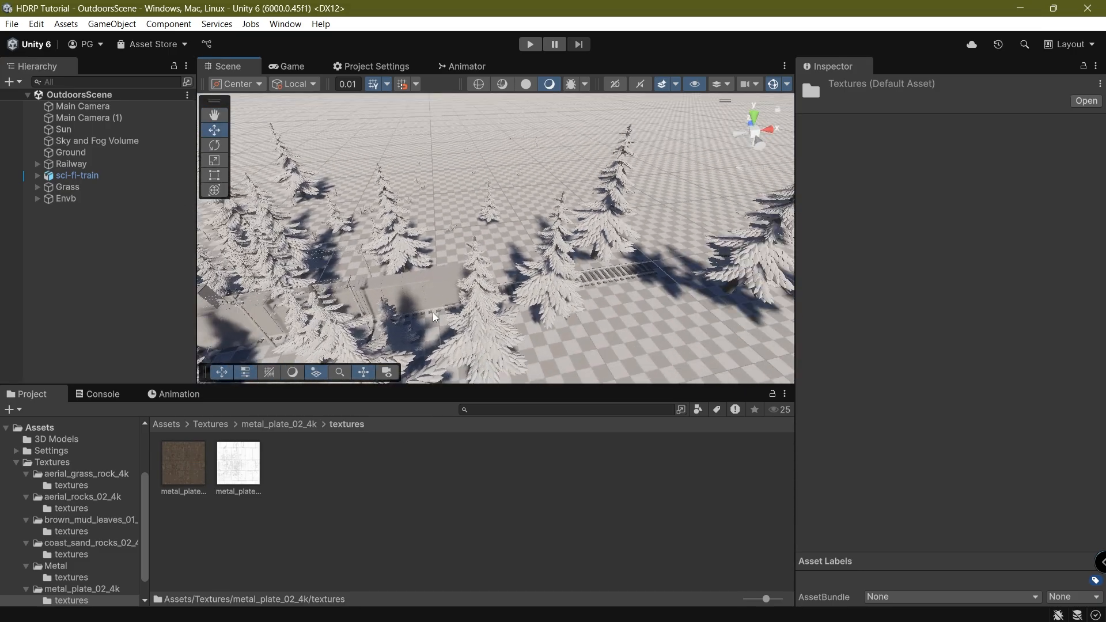
{"action": "right_click_drag", "start_coordinate": [433, 312], "coordinate": [551, 273]}
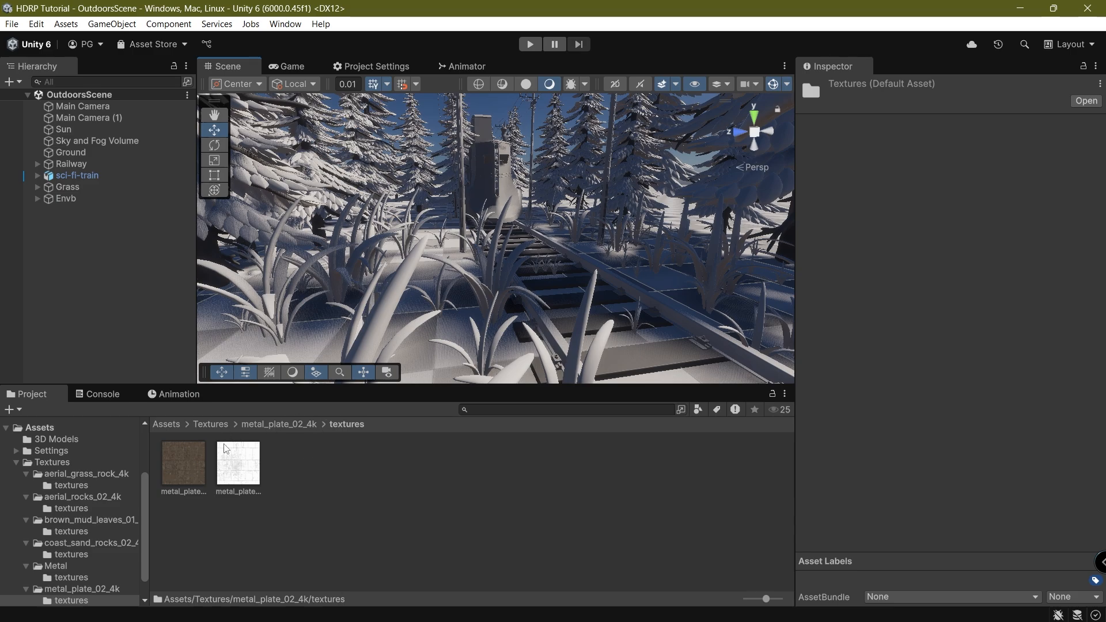
{"action": "left_click", "coordinate": [207, 423]}
{"action": "right_click_drag", "start_coordinate": [505, 266], "coordinate": [427, 214]}
{"action": "right_click_drag", "start_coordinate": [511, 181], "coordinate": [604, 192]}
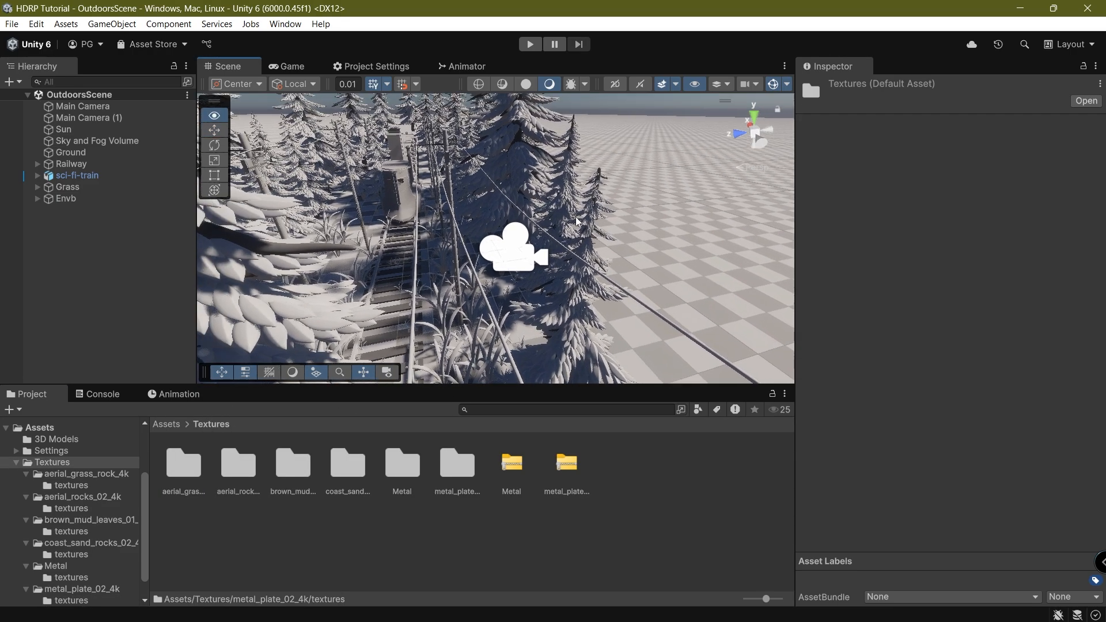
Preview the Game view, then select the Ground terrain in the Scene.
{"action": "left_click", "coordinate": [273, 63]}
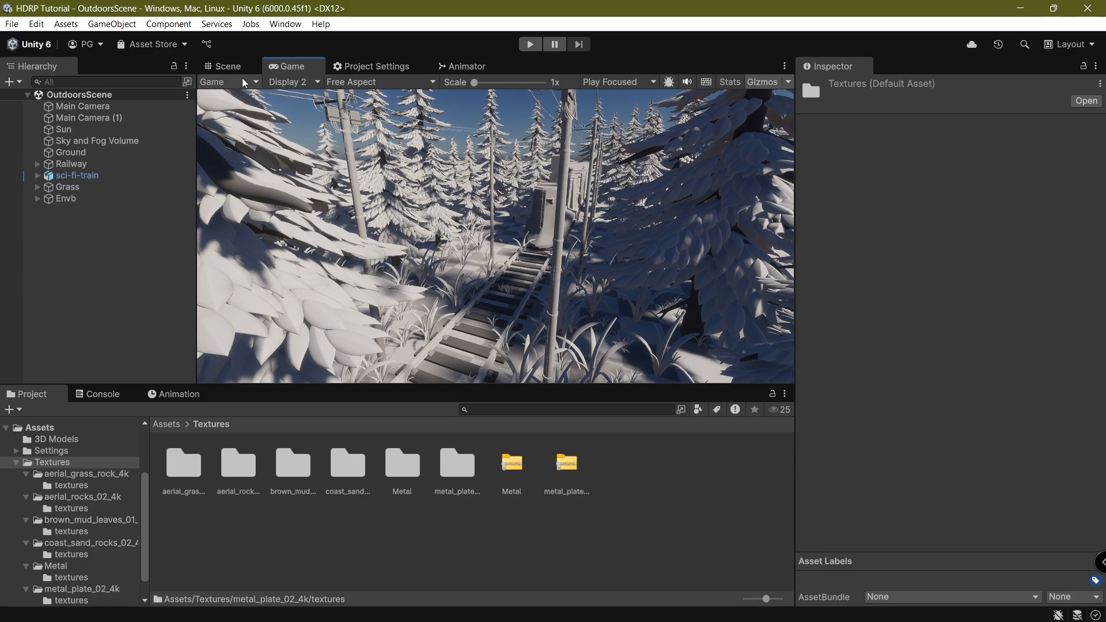
{"action": "left_click", "coordinate": [228, 65]}
{"action": "left_click", "coordinate": [658, 280]}
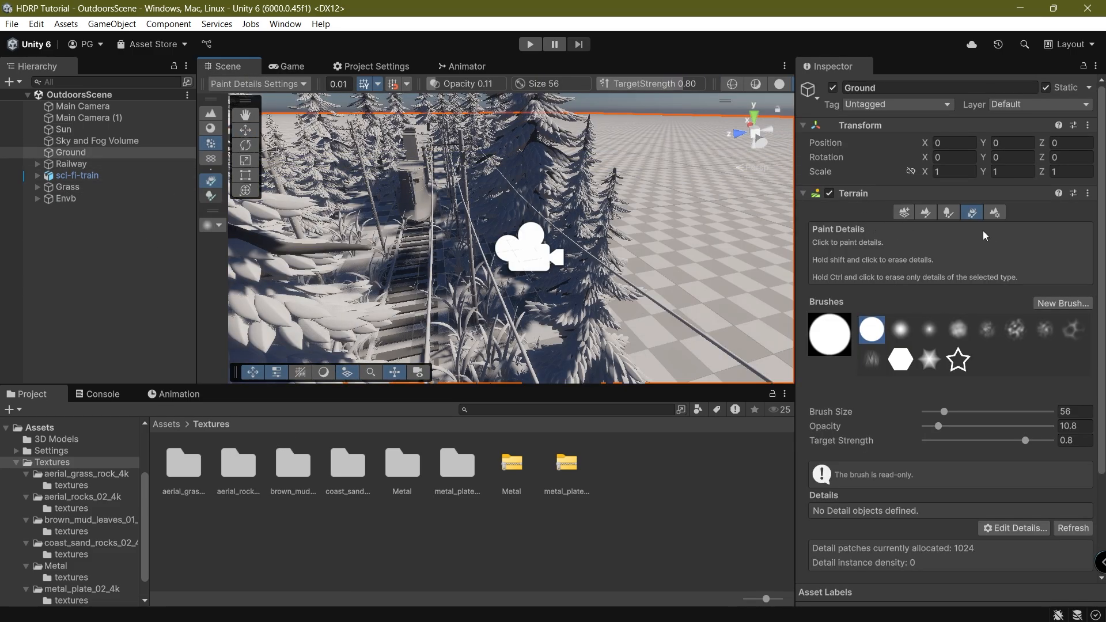
Switch Ground to Raise or Lower Terrain and undo two test raises.
{"action": "left_click", "coordinate": [927, 212]}
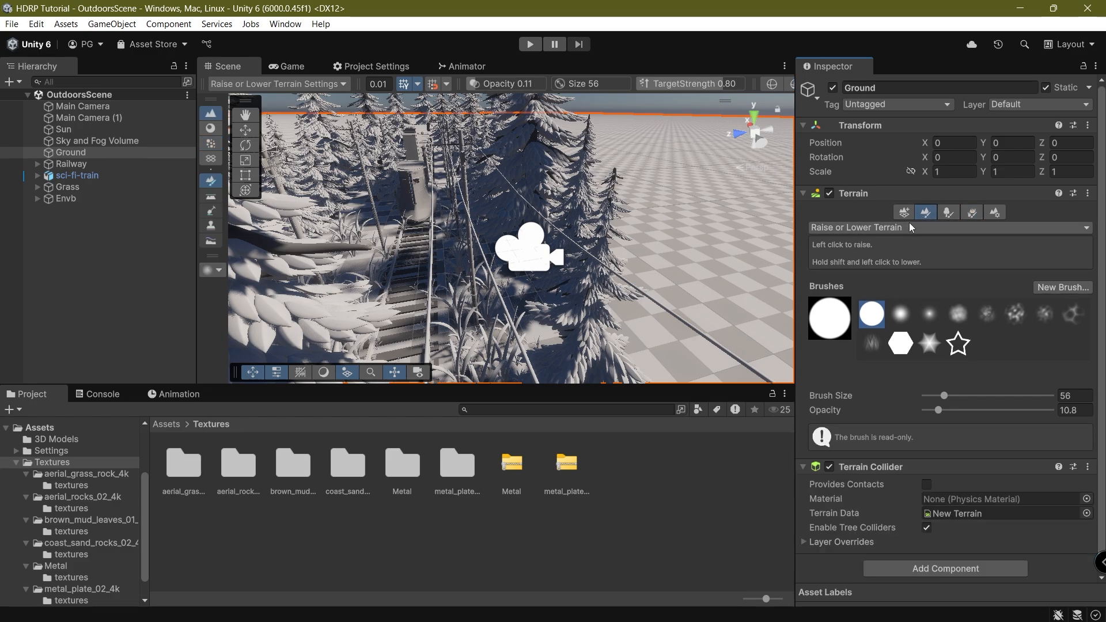
{"action": "scroll", "coordinate": [604, 237], "scroll_direction": "down", "scroll_amount": 10}
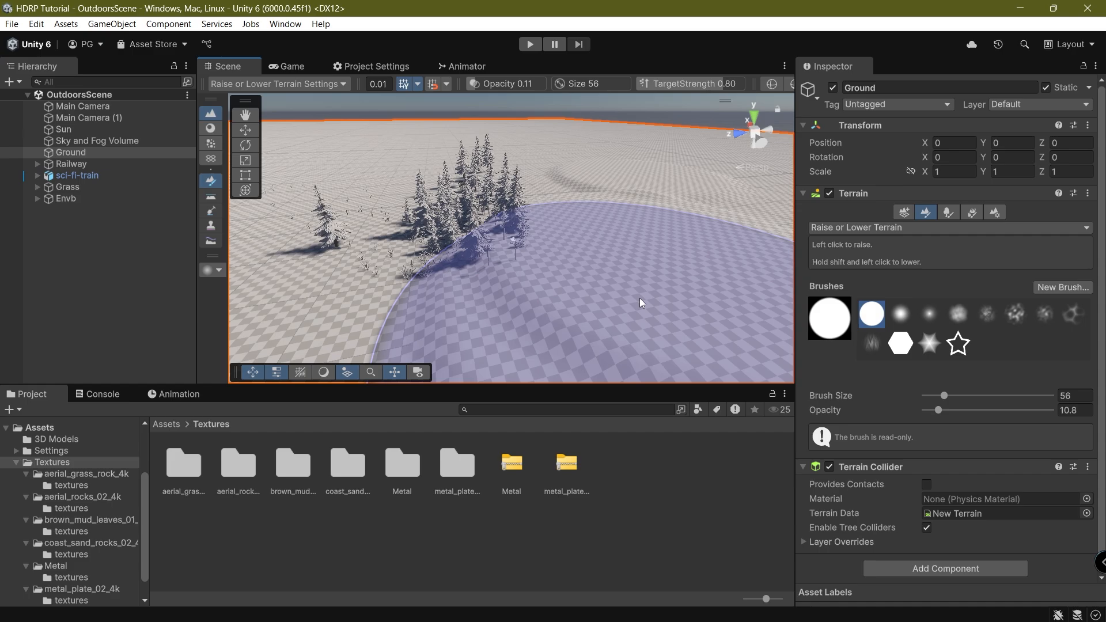
{"action": "left_click_drag", "start_coordinate": [639, 298], "coordinate": [323, 232]}
{"action": "key", "text": "ctrl+z"}
{"action": "right_click_drag", "start_coordinate": [614, 187], "coordinate": [547, 224]}
{"action": "middle_click_drag", "start_coordinate": [547, 224], "coordinate": [488, 252]}
{"action": "scroll", "coordinate": [488, 253], "scroll_direction": "down", "scroll_amount": 5}
{"action": "left_click_drag", "start_coordinate": [488, 252], "coordinate": [813, 261]}
{"action": "key", "text": "ctrl+z"}
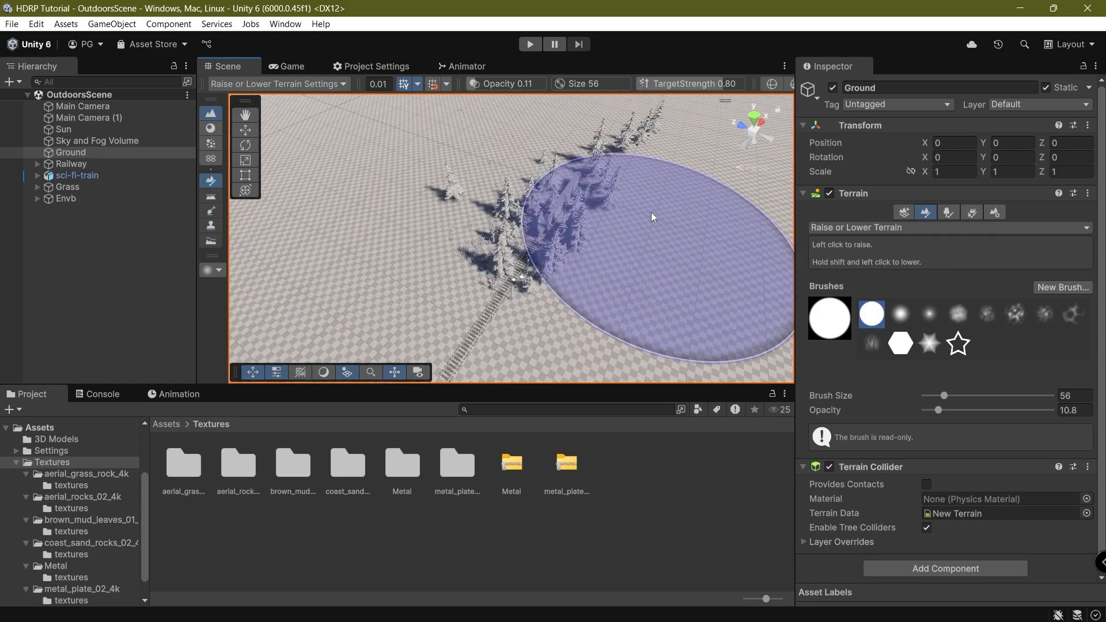
Paint two more test hills and undo them, keeping the terrain flat.
{"action": "right_click_drag", "start_coordinate": [496, 219], "coordinate": [398, 231]}
{"action": "middle_click_drag", "start_coordinate": [397, 231], "coordinate": [433, 317]}
{"action": "left_click_drag", "start_coordinate": [499, 255], "coordinate": [696, 251]}
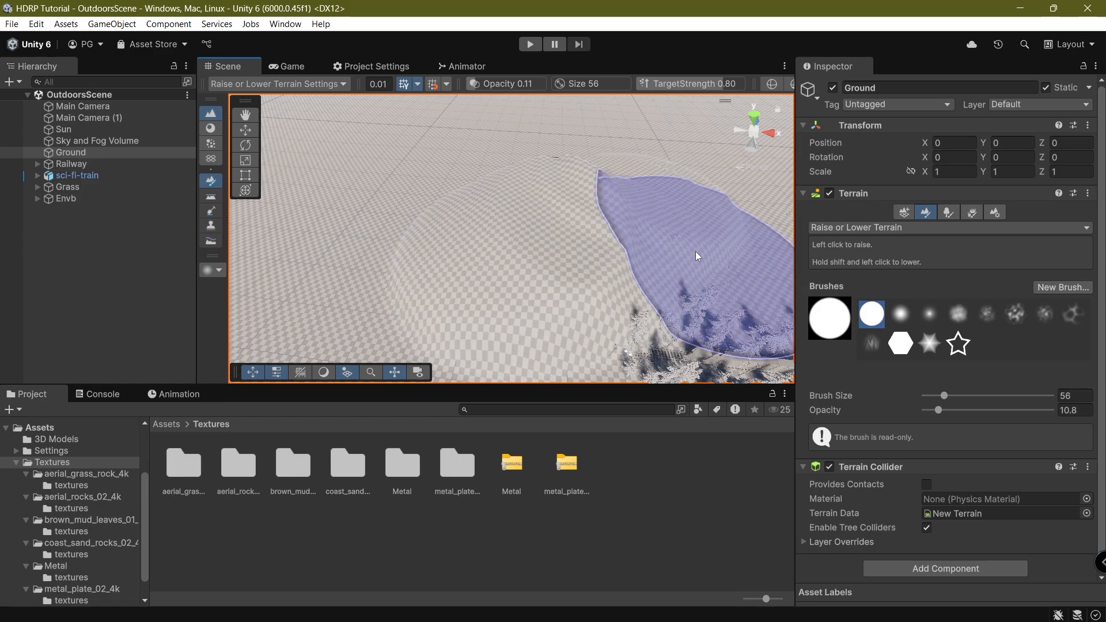
{"action": "key", "text": "ctrl+z"}
{"action": "right_click_drag", "start_coordinate": [553, 254], "coordinate": [685, 259]}
{"action": "left_click_drag", "start_coordinate": [415, 253], "coordinate": [701, 271]}
{"action": "key", "text": "ctrl+z"}
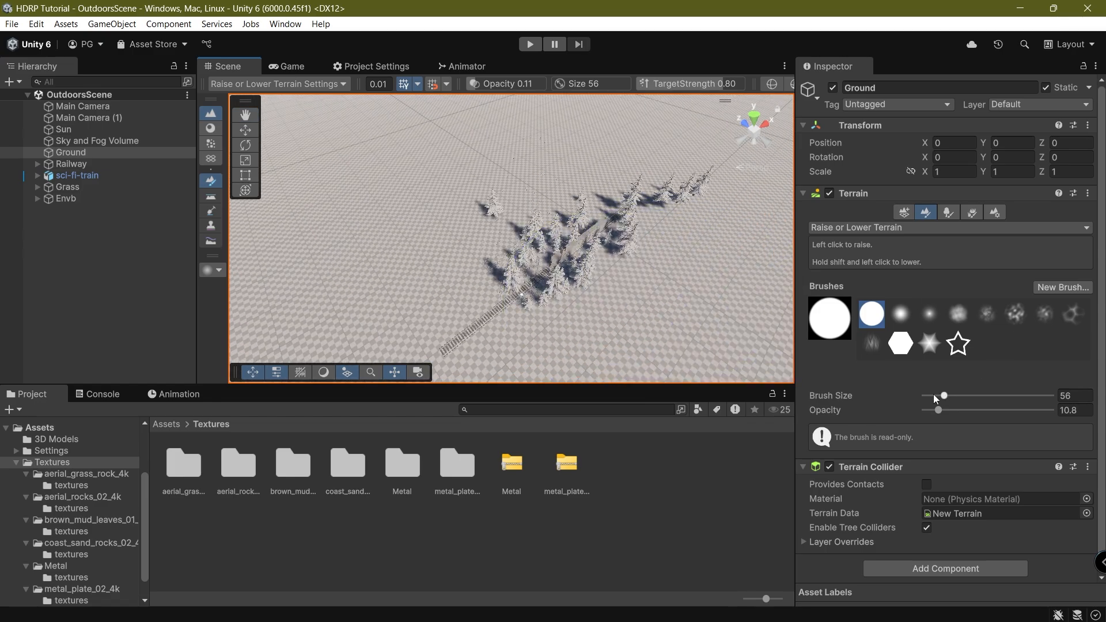
Lower the brush opacity to 2 and undo a gentle test stroke.
{"action": "left_click", "coordinate": [924, 411]}
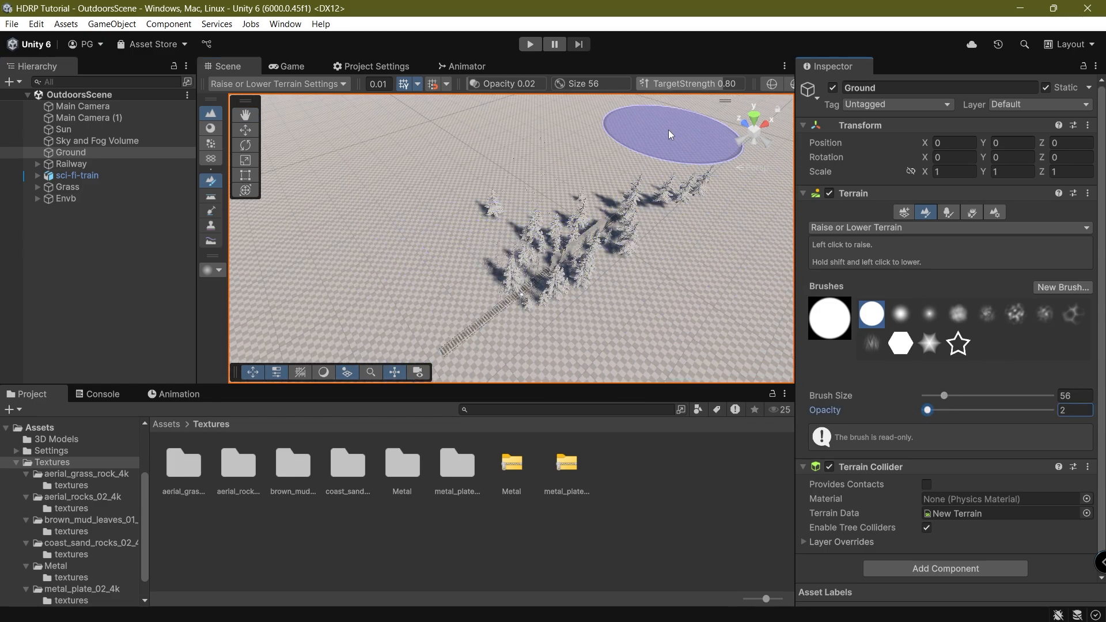
{"action": "mouse_move", "coordinate": [668, 129]}
{"action": "left_mouse_down"}
{"action": "mouse_move", "coordinate": [693, 226]}
{"action": "mouse_move", "coordinate": [615, 128]}
{"action": "mouse_move", "coordinate": [459, 219]}
{"action": "left_mouse_up"}
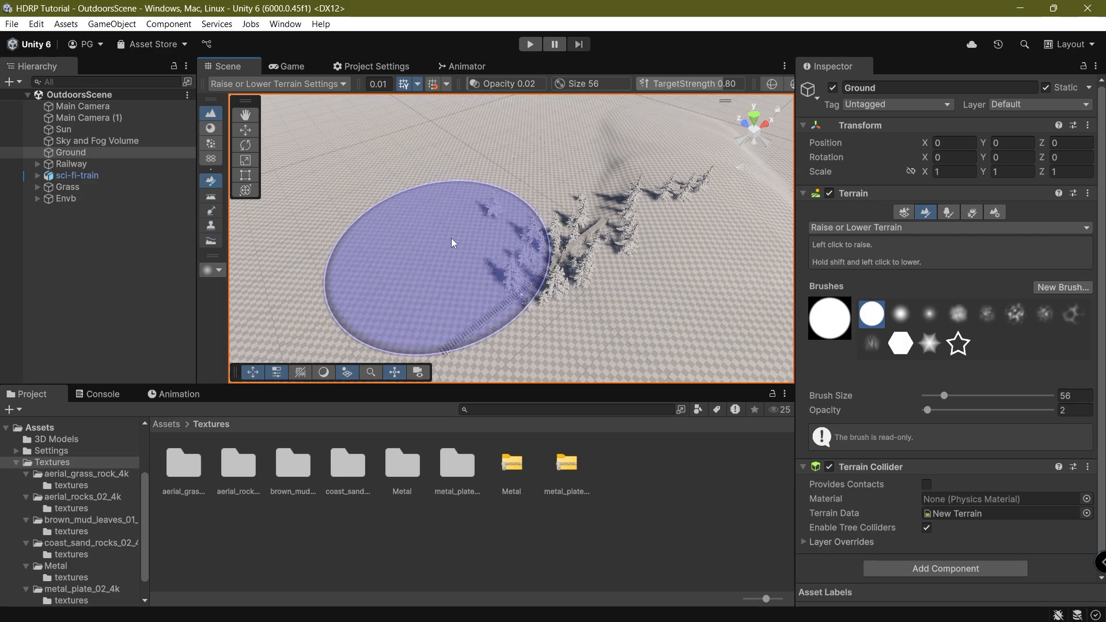
{"action": "right_click_drag", "start_coordinate": [451, 238], "coordinate": [598, 215]}
{"action": "key", "text": "ctrl+z"}
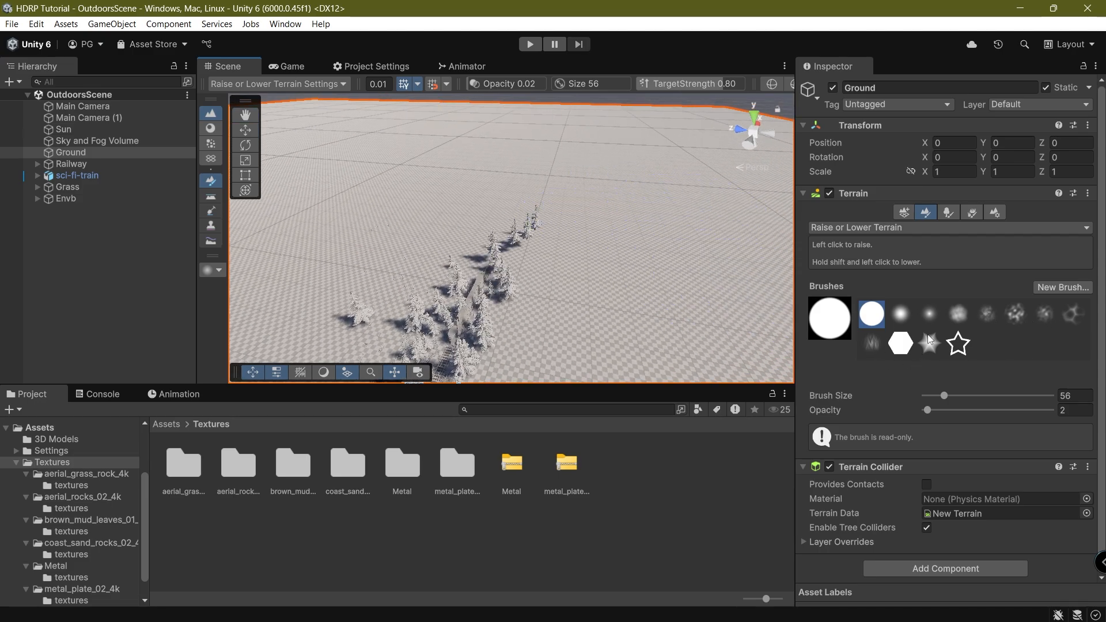
{"action": "left_click", "coordinate": [934, 315]}
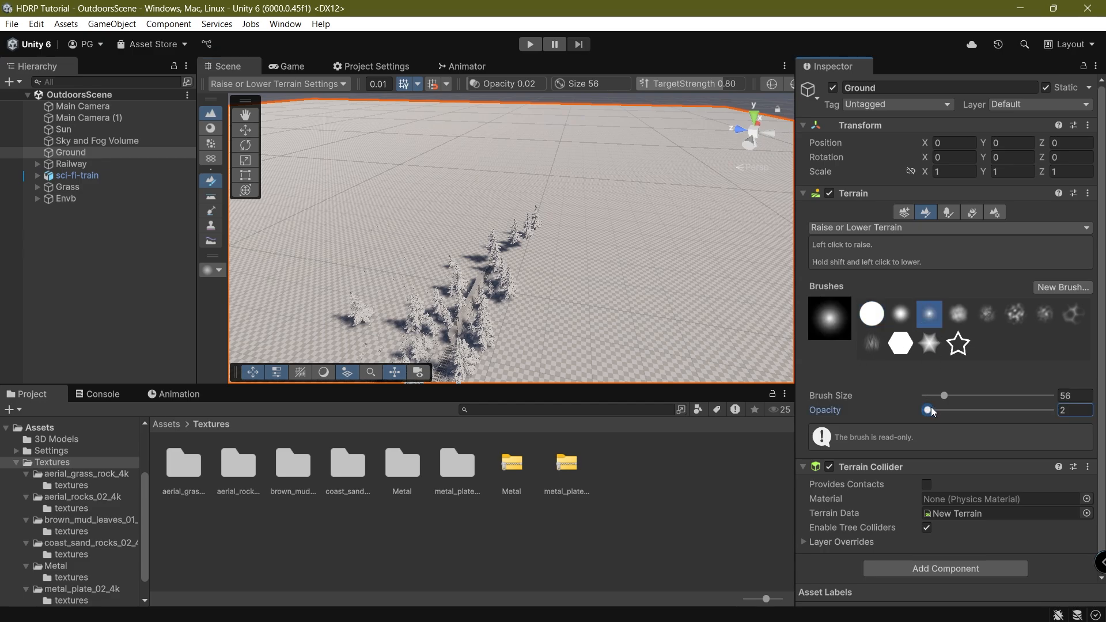
{"action": "left_click_drag", "start_coordinate": [930, 407], "coordinate": [937, 410]}
{"action": "left_click_drag", "start_coordinate": [291, 64], "coordinate": [602, 403]}
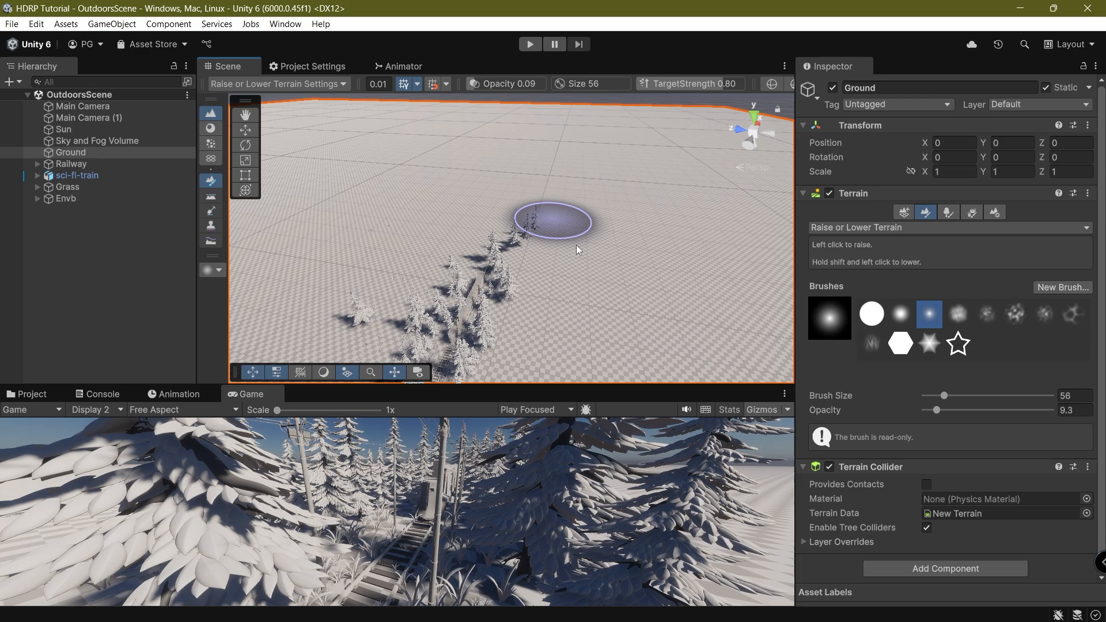
{"action": "left_click_drag", "start_coordinate": [345, 167], "coordinate": [420, 144]}
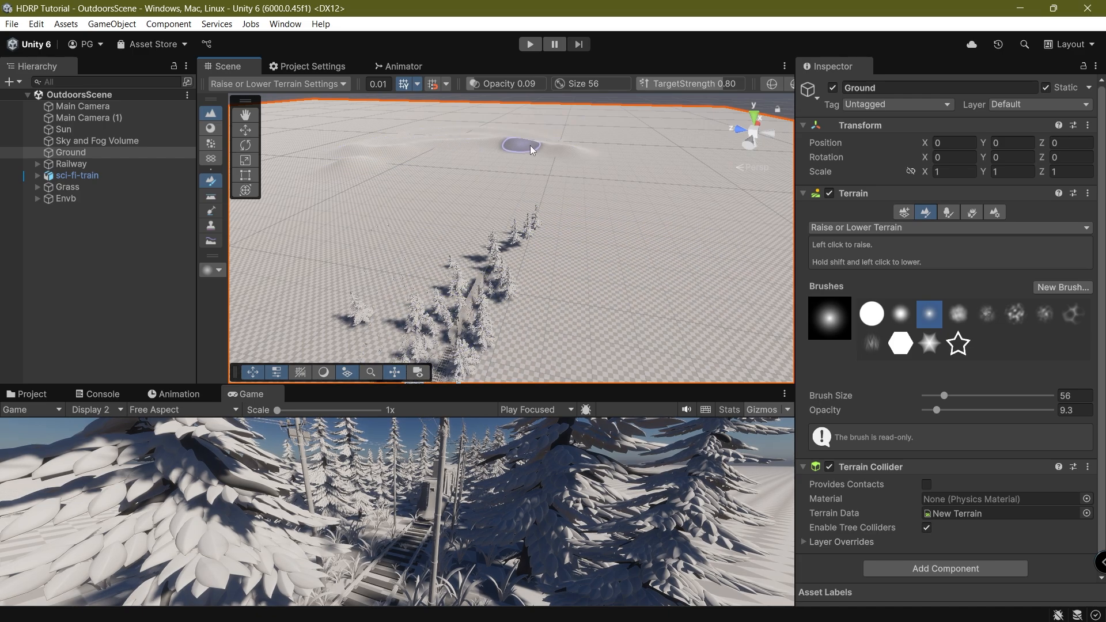
{"action": "mouse_move", "coordinate": [530, 145]}
{"action": "left_mouse_down"}
{"action": "mouse_move", "coordinate": [662, 192]}
{"action": "mouse_move", "coordinate": [616, 152]}
{"action": "mouse_move", "coordinate": [751, 216]}
{"action": "mouse_move", "coordinate": [699, 165]}
{"action": "left_mouse_up"}
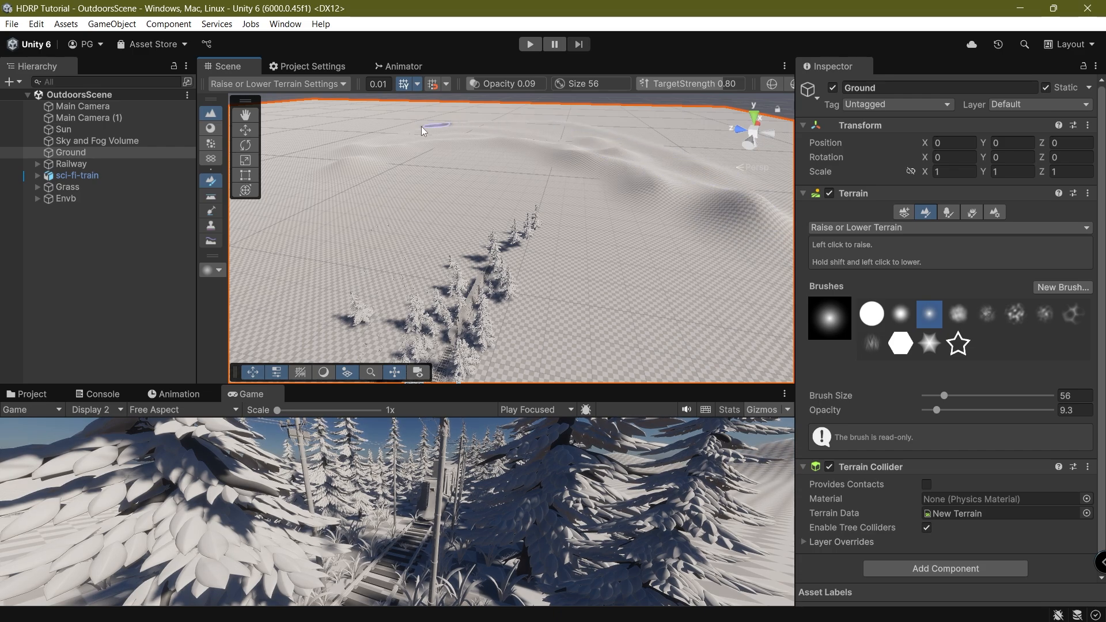
{"action": "key", "text": "ctrl+z"}
{"action": "key", "text": "ctrl+z"}
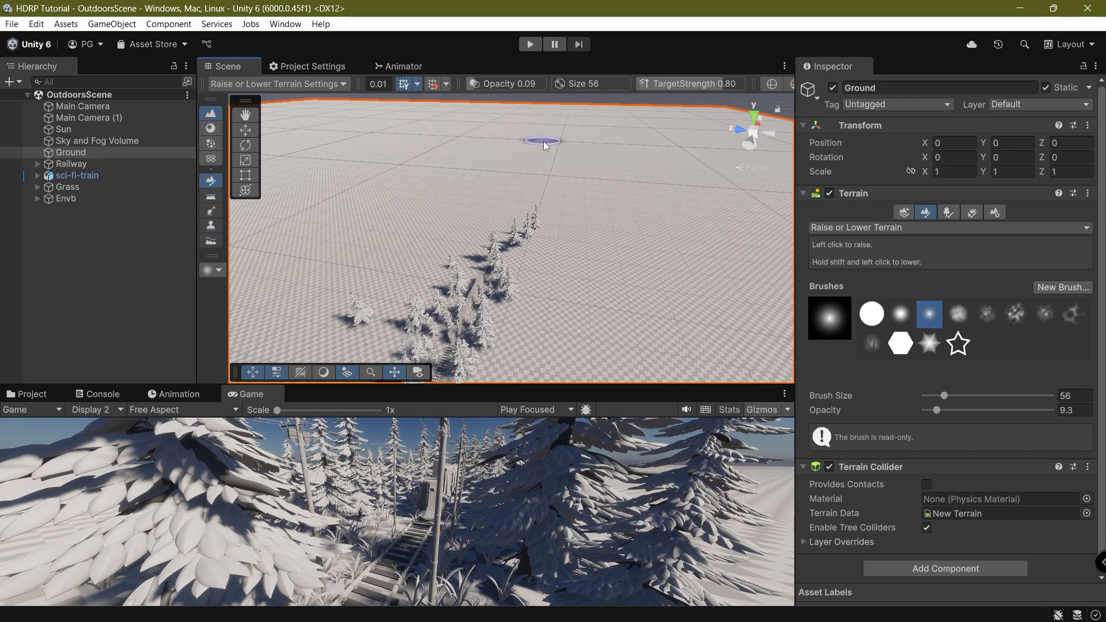
{"action": "left_click_drag", "start_coordinate": [252, 394], "coordinate": [288, 68]}
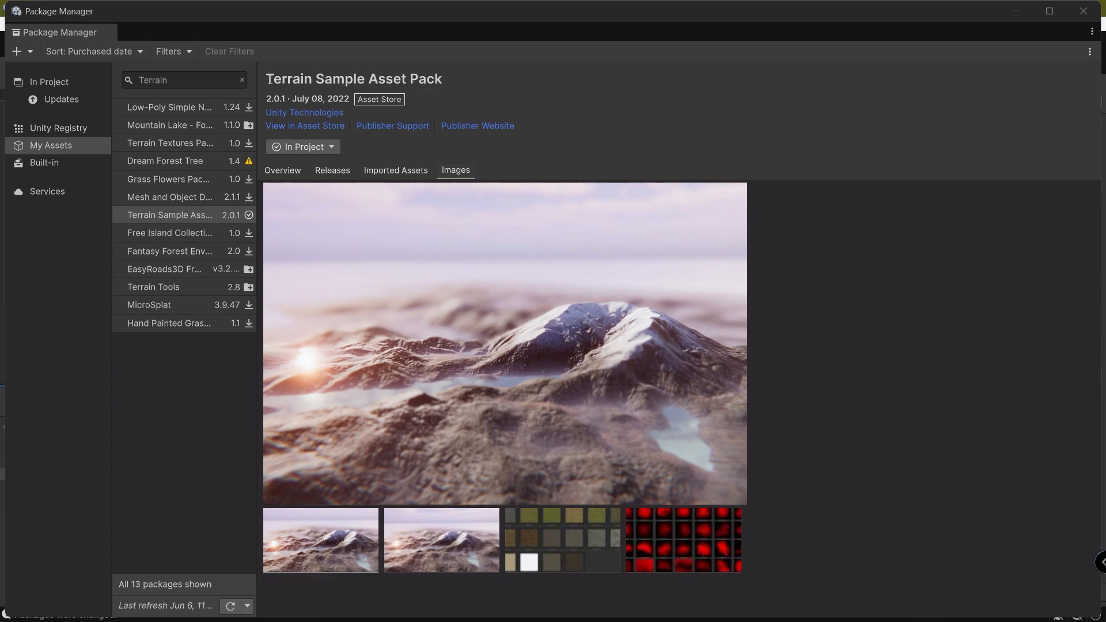
Review the Terrain Sample Asset Pack under My Assets and close the Package Manager.
{"action": "left_click_drag", "start_coordinate": [270, 79], "coordinate": [461, 76]}
{"action": "left_click", "coordinate": [451, 102]}
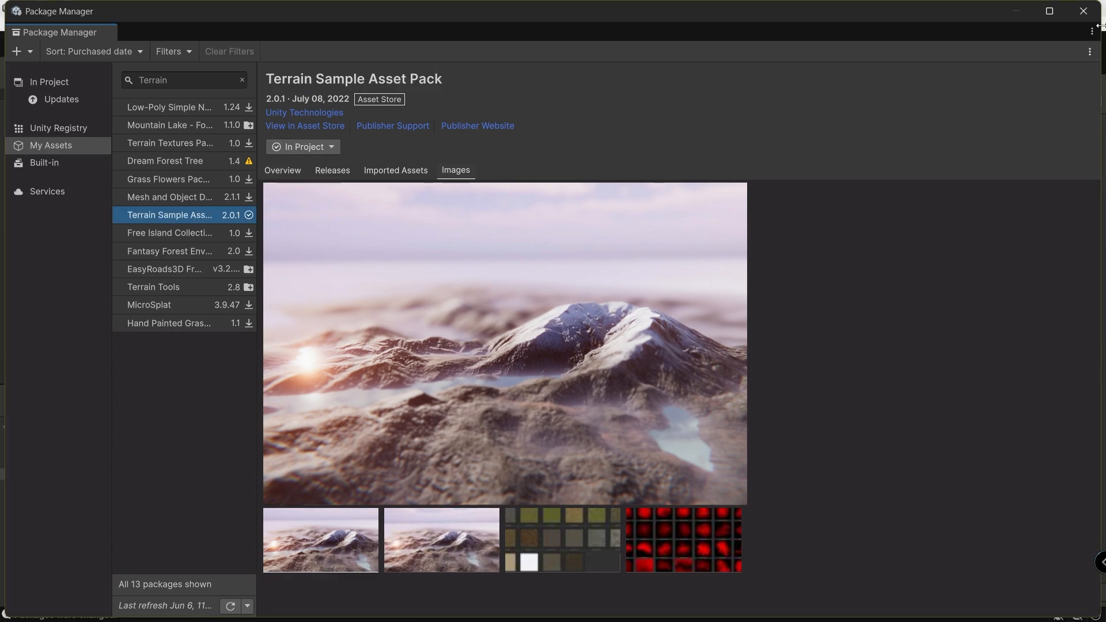
{"action": "left_click", "coordinate": [1083, 10]}
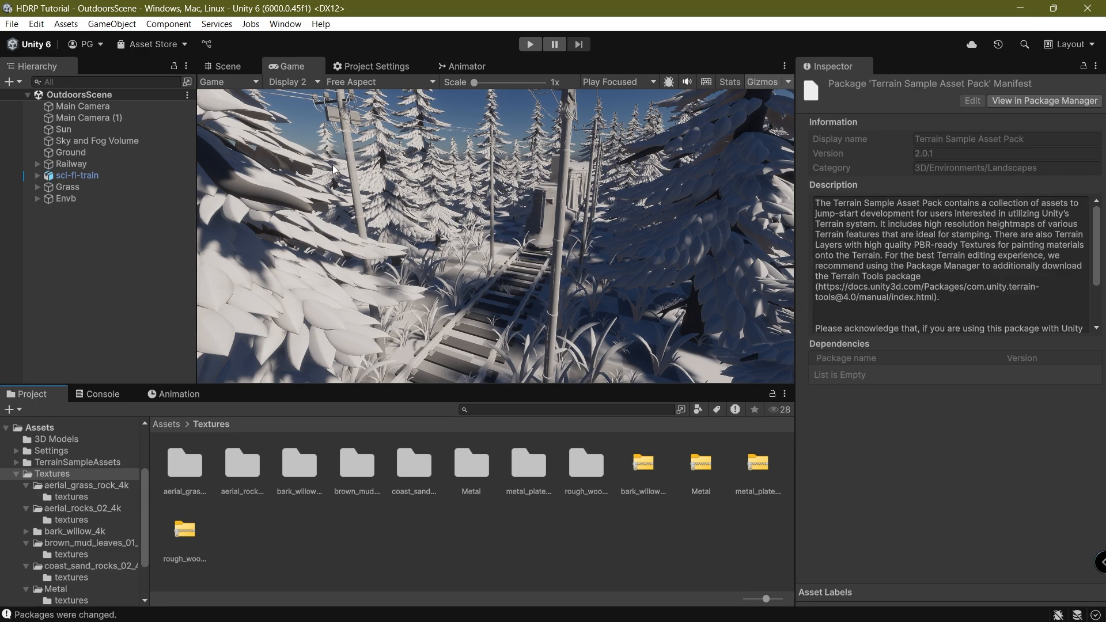
Select Ground, pick the Terrainstamp_Canyon03 brush, and dock the Game view below.
{"action": "left_click", "coordinate": [221, 68]}
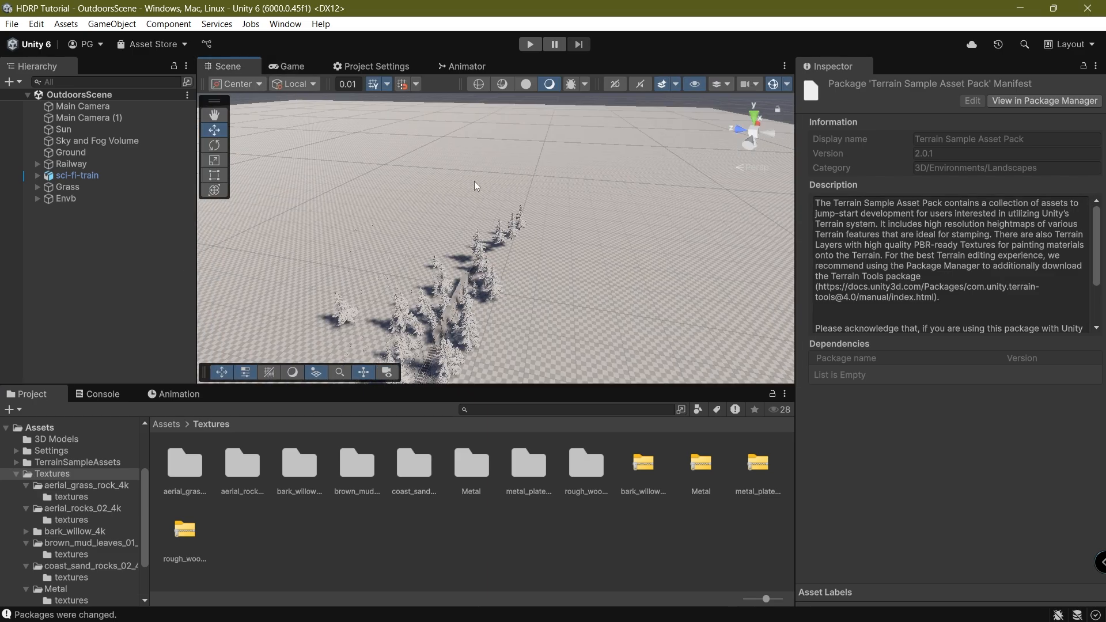
{"action": "left_click", "coordinate": [643, 295]}
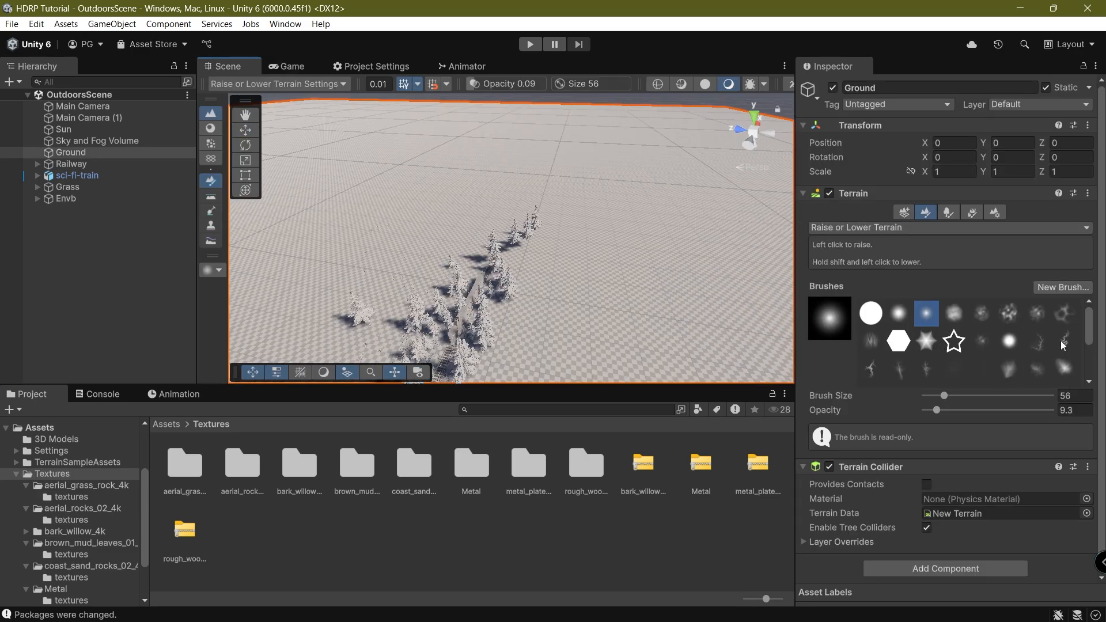
{"action": "mouse_move", "coordinate": [1087, 329]}
{"action": "left_mouse_down"}
{"action": "mouse_move", "coordinate": [1094, 369]}
{"action": "mouse_move", "coordinate": [1097, 343]}
{"action": "left_mouse_up"}
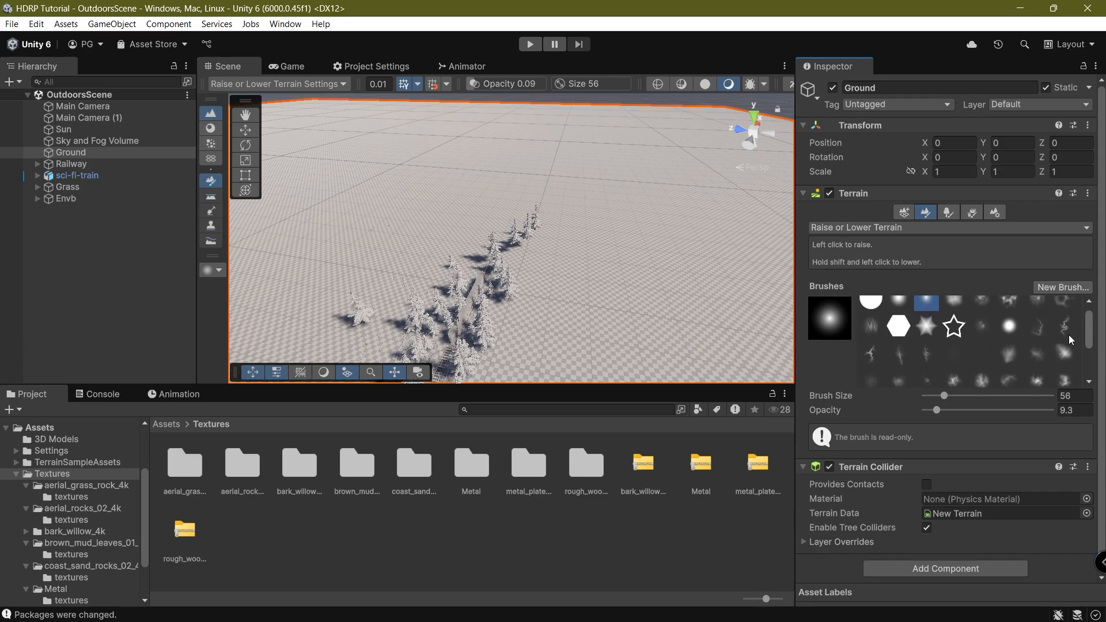
{"action": "left_click", "coordinate": [870, 353]}
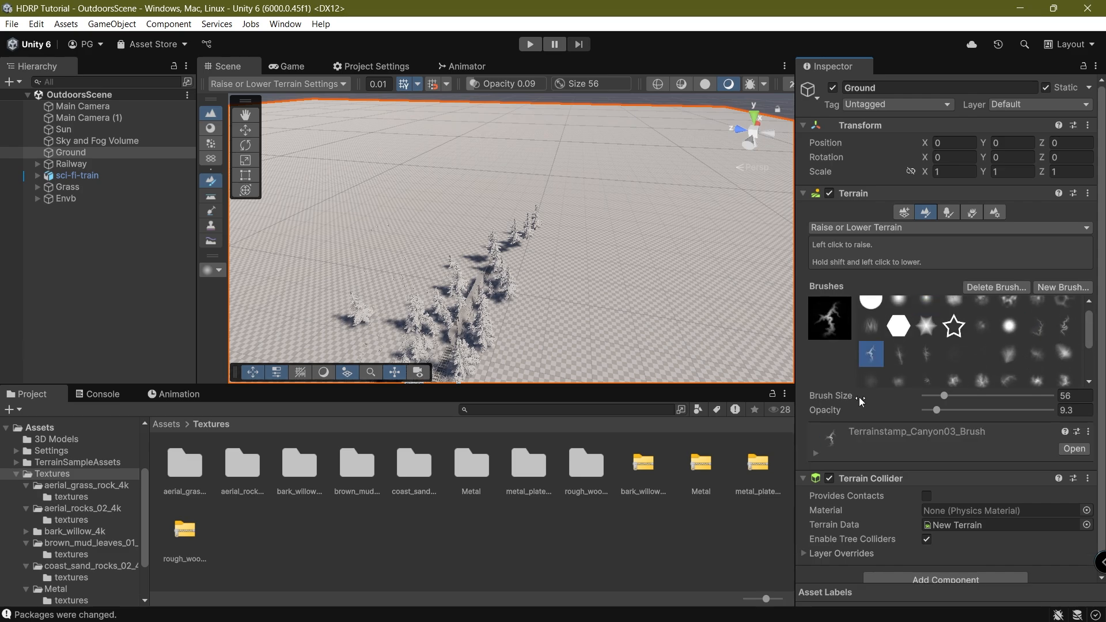
{"action": "left_click_drag", "start_coordinate": [298, 73], "coordinate": [469, 394]}
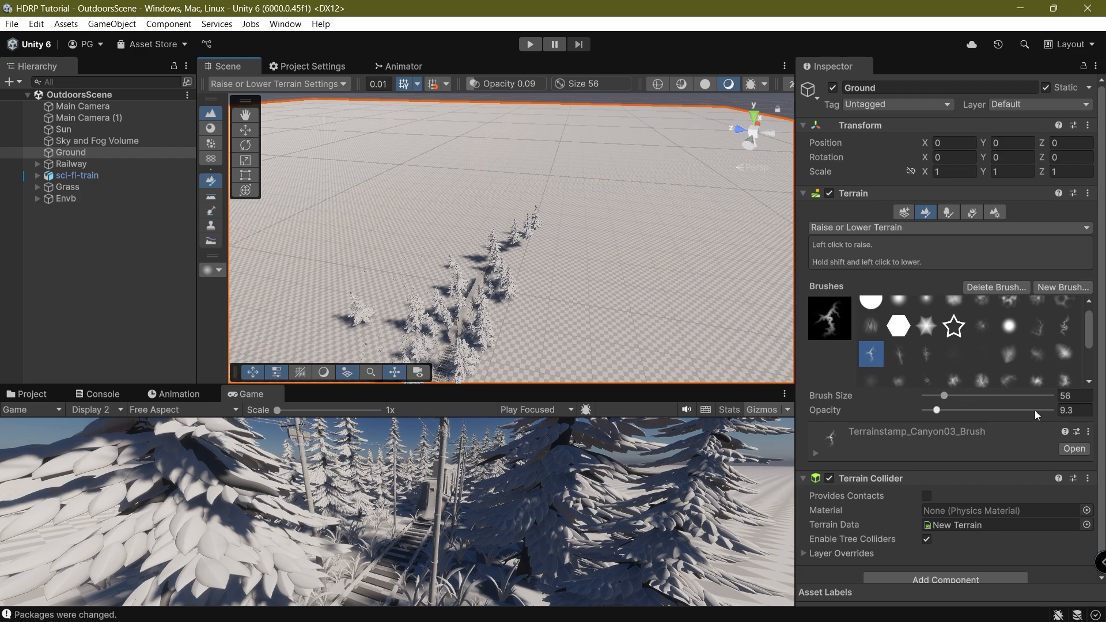
{"action": "scroll", "coordinate": [1019, 501], "scroll_direction": "down", "scroll_amount": 2}
{"action": "scroll", "coordinate": [1017, 504], "scroll_direction": "up", "scroll_amount": 2}
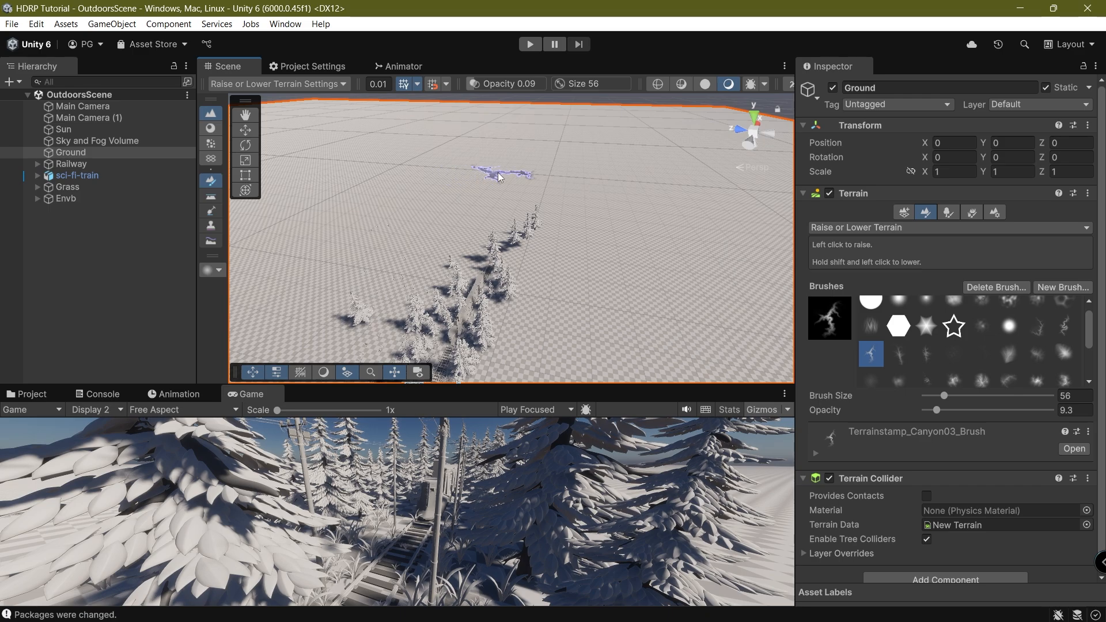
Set brush size 201 and opacity 23.1, then raise far ridges with Canyon03 and Canyon01.
{"action": "mouse_move", "coordinate": [954, 396]}
{"action": "left_mouse_down"}
{"action": "mouse_move", "coordinate": [983, 395]}
{"action": "mouse_move", "coordinate": [957, 397]}
{"action": "left_mouse_up"}
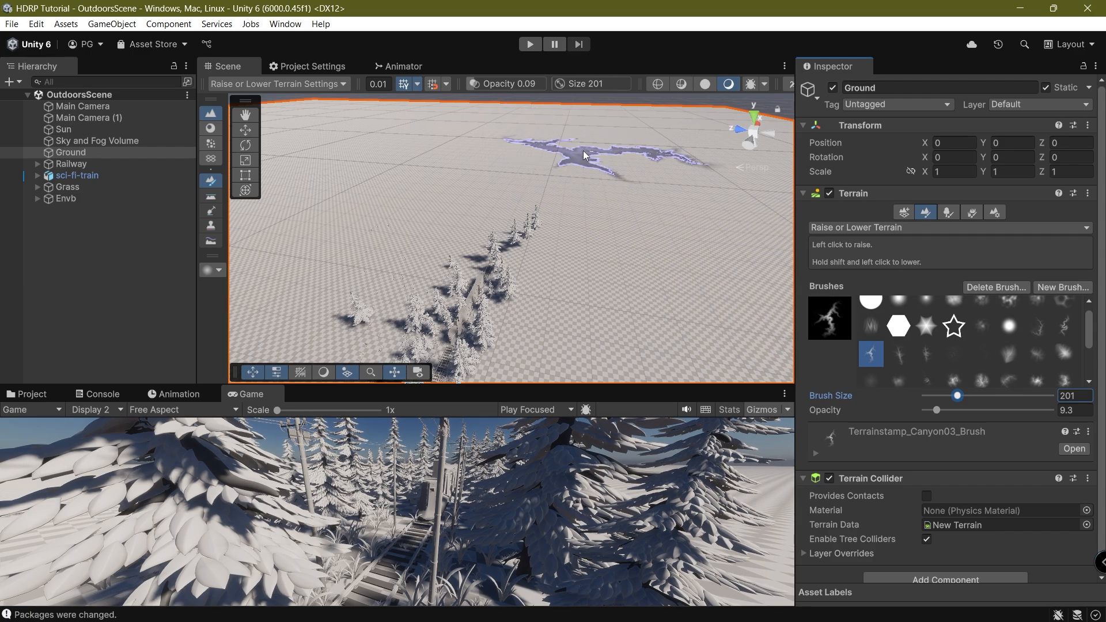
{"action": "left_click_drag", "start_coordinate": [936, 410], "coordinate": [954, 410]}
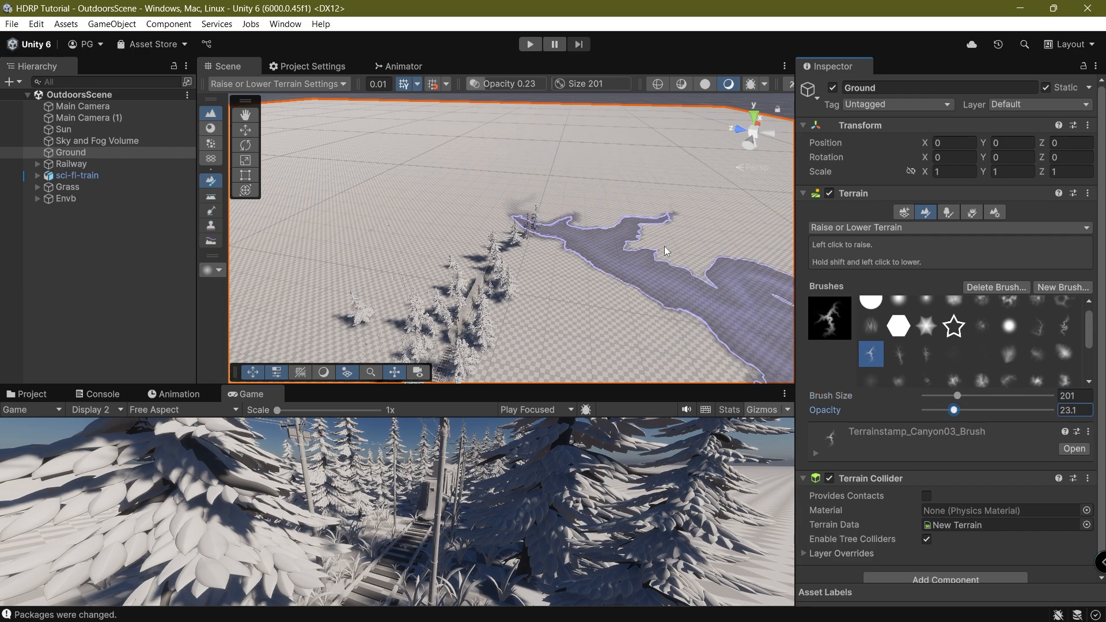
{"action": "left_click_drag", "start_coordinate": [623, 141], "coordinate": [628, 130]}
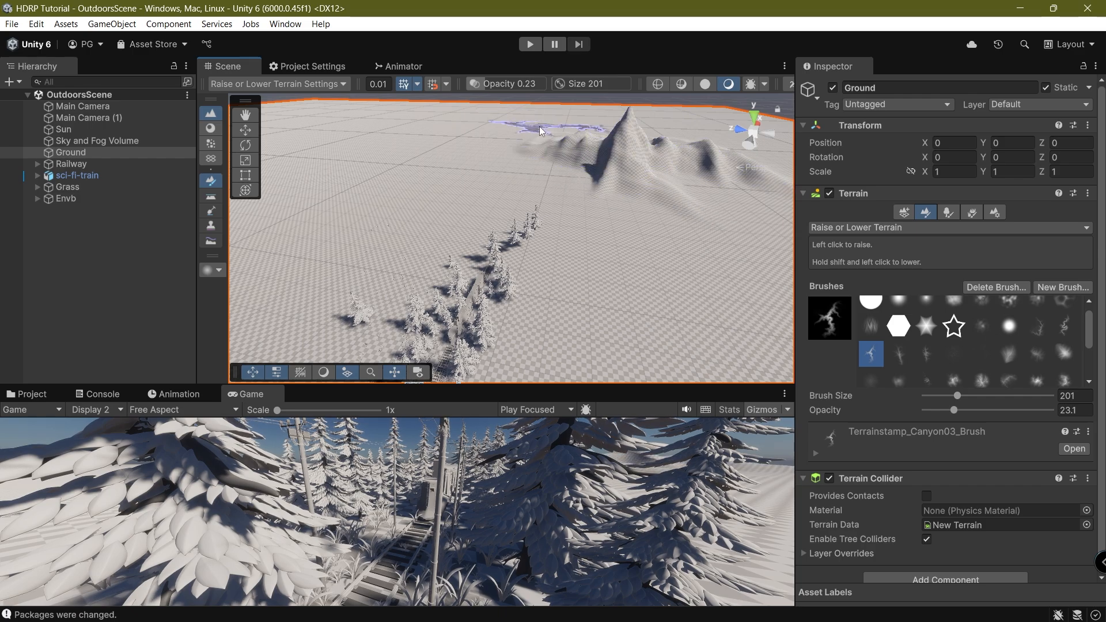
{"action": "mouse_move", "coordinate": [539, 126]}
{"action": "left_mouse_down"}
{"action": "mouse_move", "coordinate": [496, 120]}
{"action": "mouse_move", "coordinate": [506, 122]}
{"action": "left_mouse_up"}
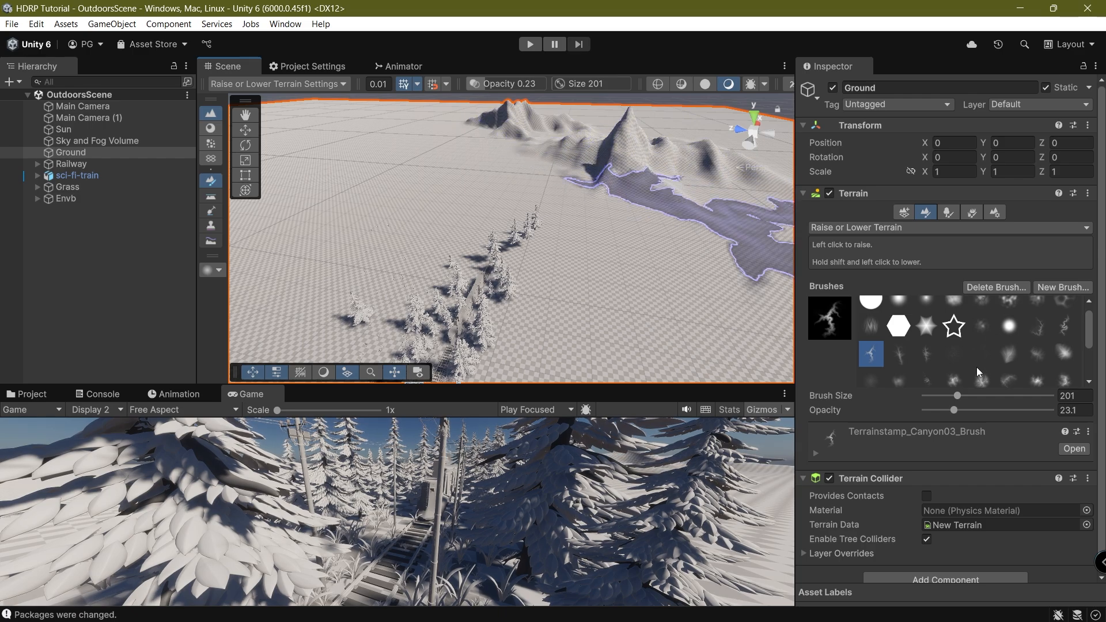
{"action": "left_click", "coordinate": [1039, 326]}
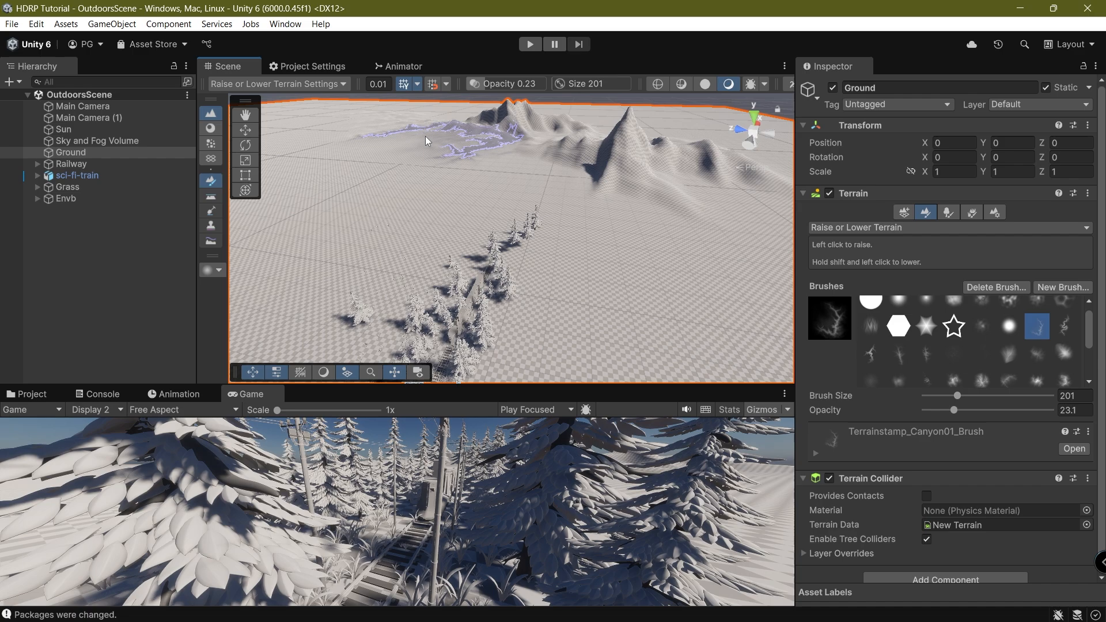
{"action": "left_click_drag", "start_coordinate": [425, 136], "coordinate": [423, 129]}
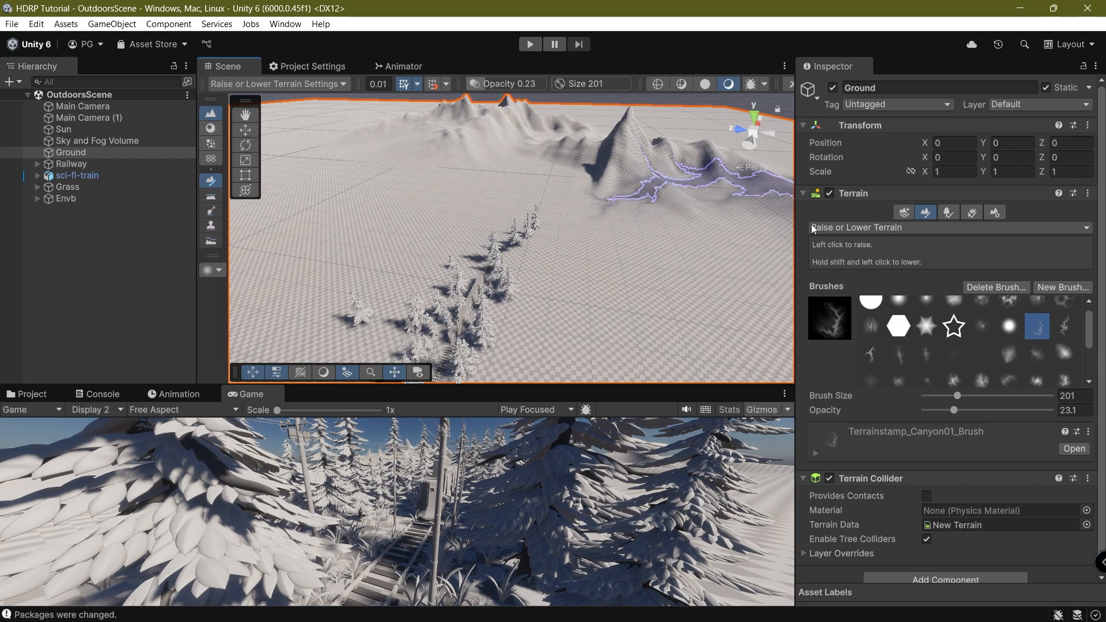
Use the Canyon02 brush to raise mountain ridges and a tall peak.
{"action": "left_click", "coordinate": [1063, 326]}
{"action": "scroll", "coordinate": [371, 178], "scroll_direction": "down", "scroll_amount": 4}
{"action": "right_click_drag", "start_coordinate": [405, 203], "coordinate": [345, 247]}
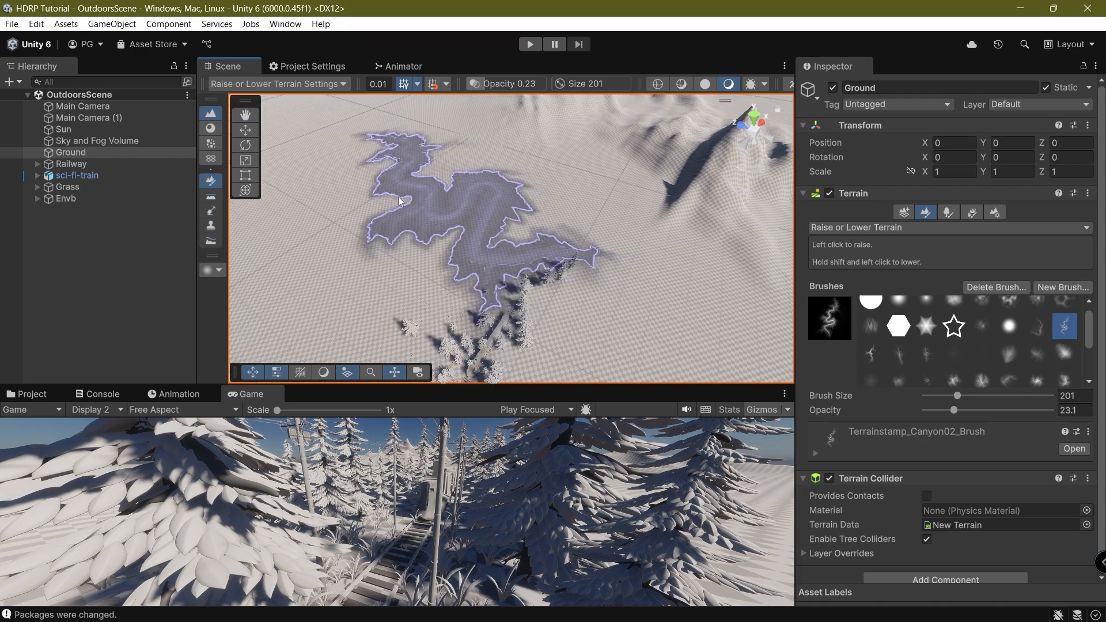
{"action": "left_click_drag", "start_coordinate": [395, 120], "coordinate": [393, 112]}
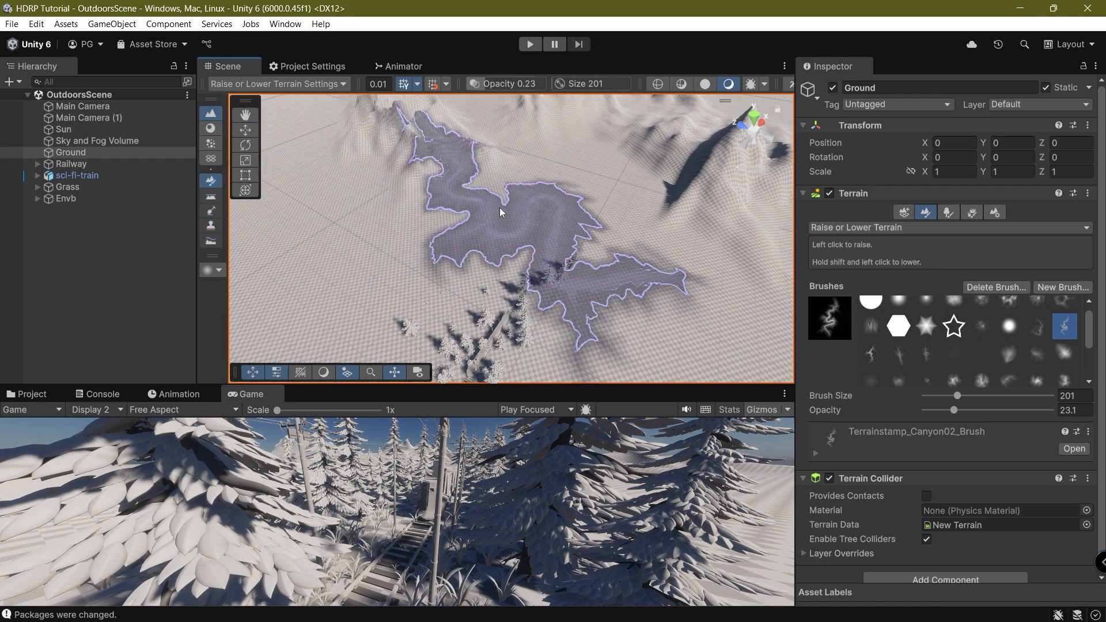
{"action": "right_click_drag", "start_coordinate": [501, 210], "coordinate": [368, 164]}
{"action": "right_click_drag", "start_coordinate": [586, 224], "coordinate": [637, 250]}
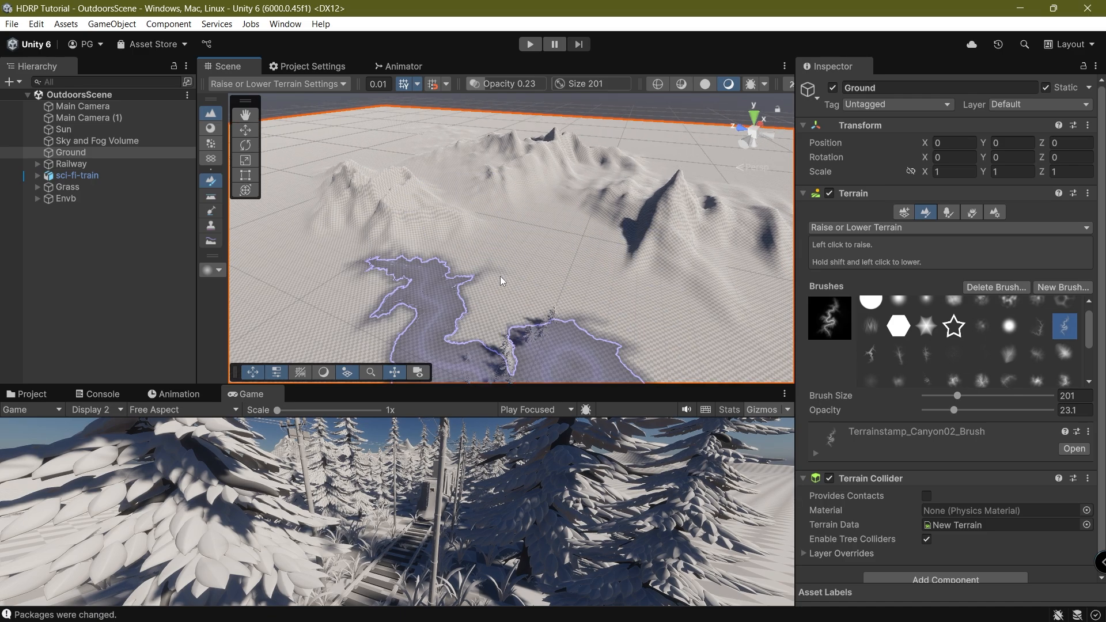
{"action": "right_click_drag", "start_coordinate": [500, 276], "coordinate": [572, 104]}
{"action": "mouse_move", "coordinate": [551, 210]}
{"action": "left_mouse_down"}
{"action": "mouse_move", "coordinate": [562, 208]}
{"action": "mouse_move", "coordinate": [548, 185]}
{"action": "left_mouse_up"}
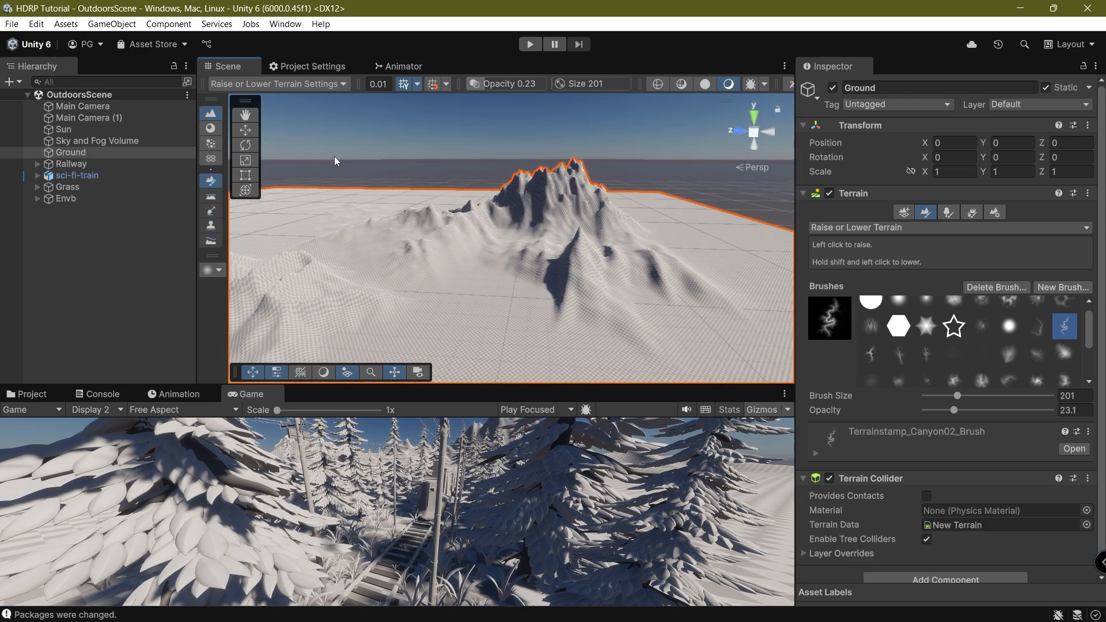
Stamp jagged hills left of the mountains with the Canyon04 brush.
{"action": "left_click", "coordinate": [903, 354]}
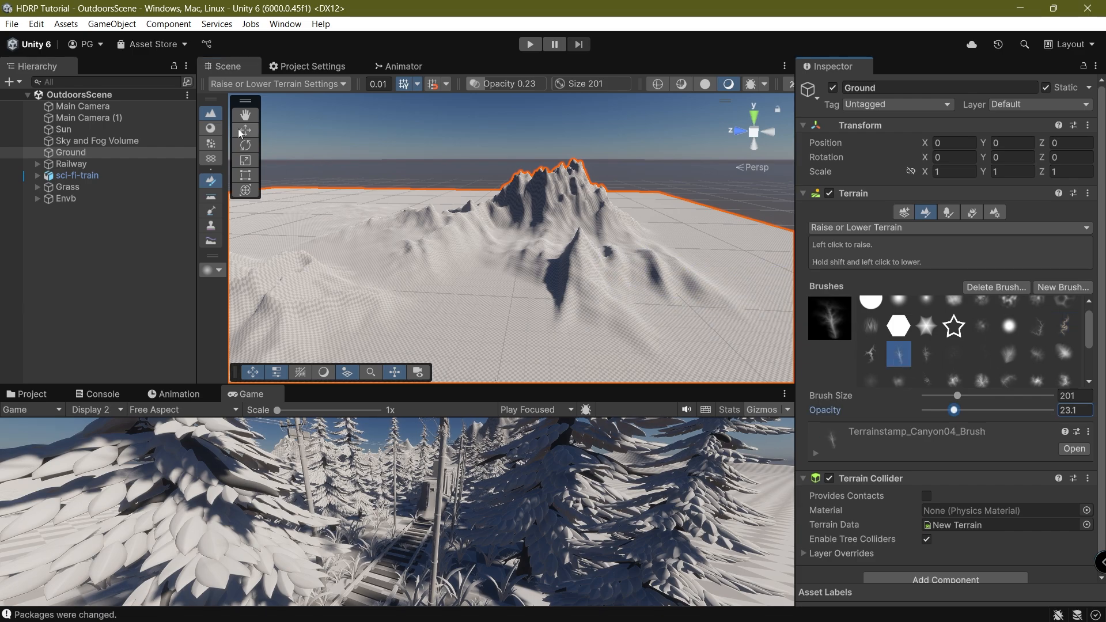
{"action": "left_click", "coordinate": [397, 197]}
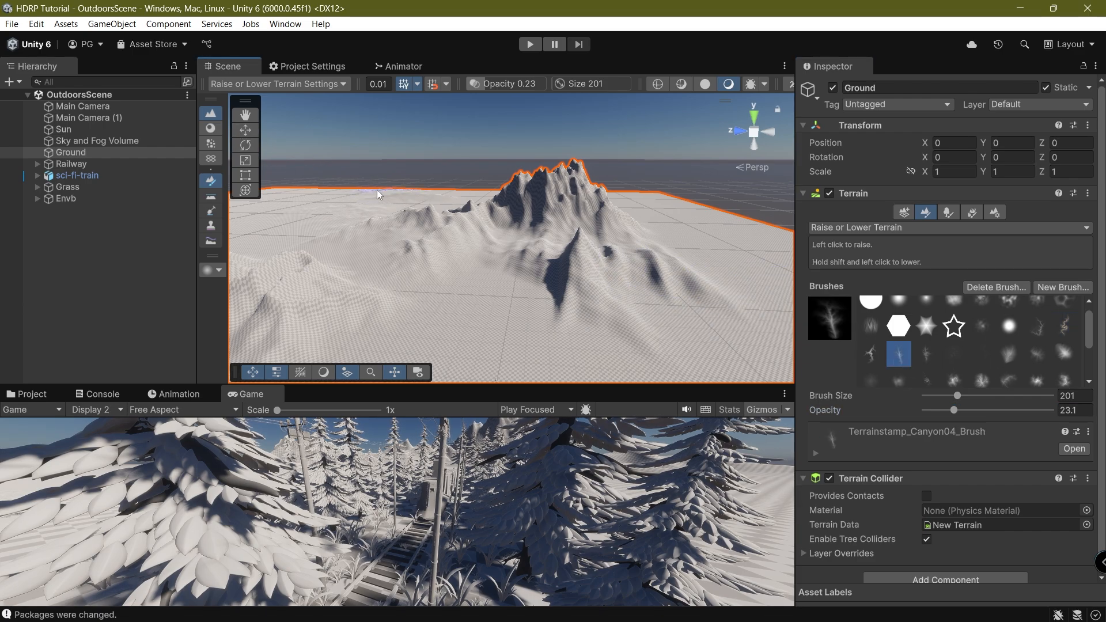
{"action": "mouse_move", "coordinate": [377, 189]}
{"action": "left_mouse_down"}
{"action": "mouse_move", "coordinate": [457, 205]}
{"action": "mouse_move", "coordinate": [434, 190]}
{"action": "mouse_move", "coordinate": [327, 196]}
{"action": "mouse_move", "coordinate": [482, 205]}
{"action": "mouse_move", "coordinate": [702, 250]}
{"action": "left_mouse_up"}
{"action": "right_click_drag", "start_coordinate": [424, 216], "coordinate": [342, 222]}
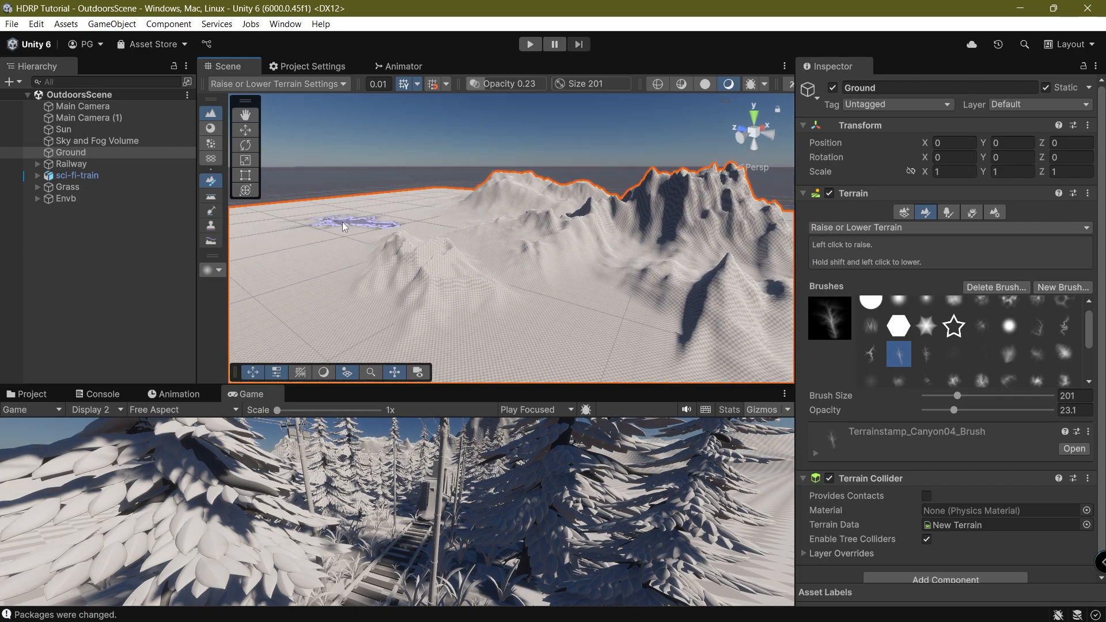
{"action": "mouse_move", "coordinate": [342, 222]}
{"action": "left_mouse_down"}
{"action": "mouse_move", "coordinate": [354, 215]}
{"action": "mouse_move", "coordinate": [333, 211]}
{"action": "mouse_move", "coordinate": [356, 212]}
{"action": "left_mouse_up"}
{"action": "left_click_drag", "start_coordinate": [240, 393], "coordinate": [274, 65]}
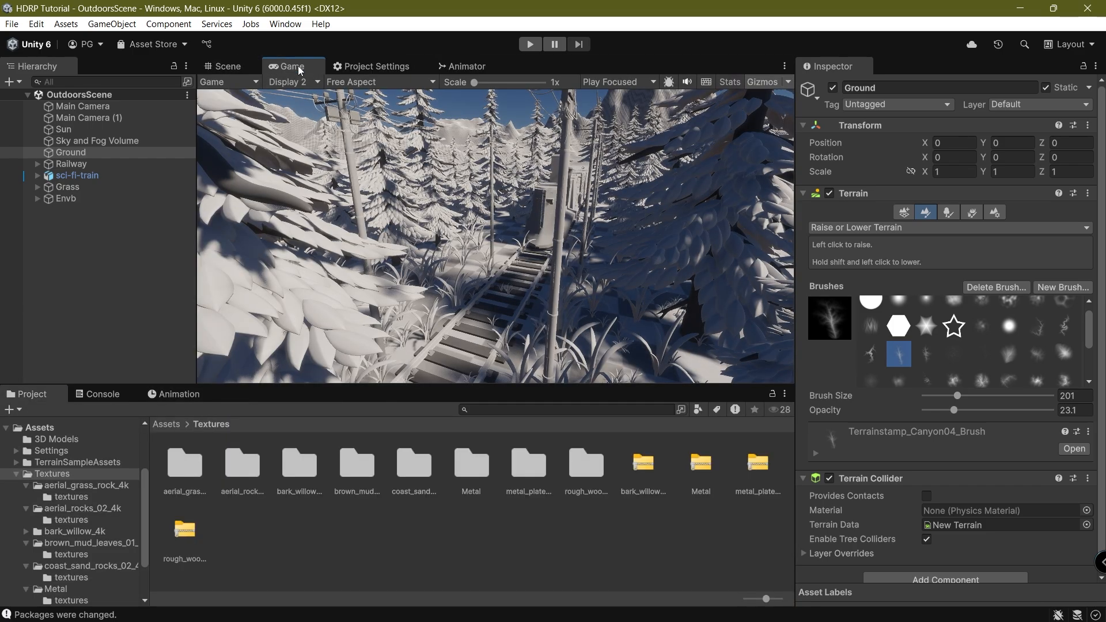
Check the Display 1 railway camera shot in a maximised Game view, then restore the layout.
{"action": "double_click", "coordinate": [292, 66]}
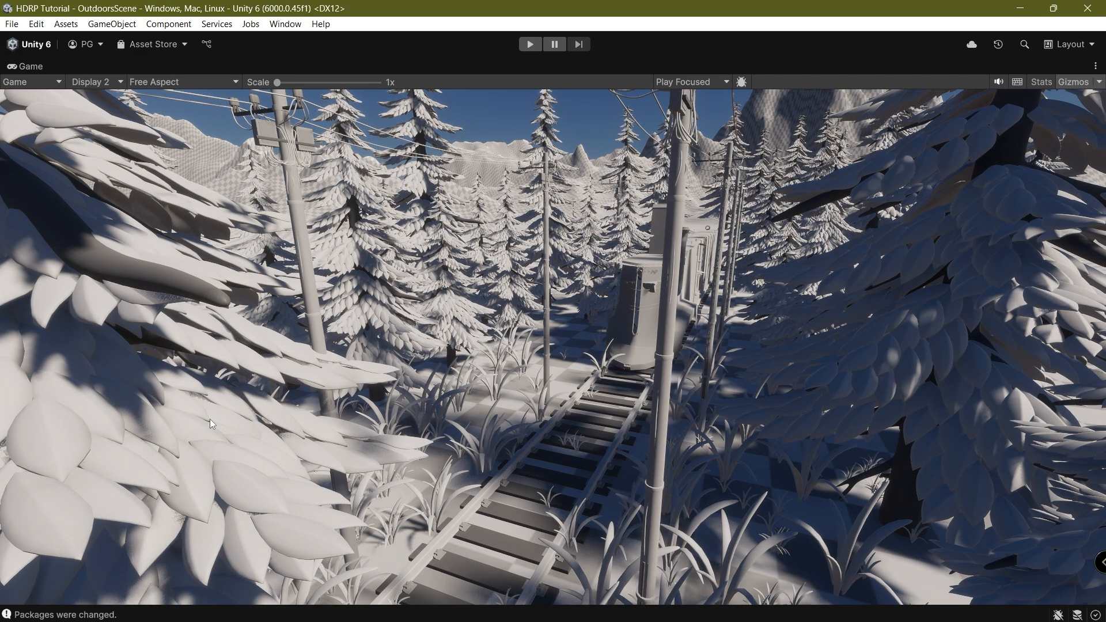
{"action": "left_click", "coordinate": [109, 81]}
{"action": "left_click", "coordinate": [113, 99]}
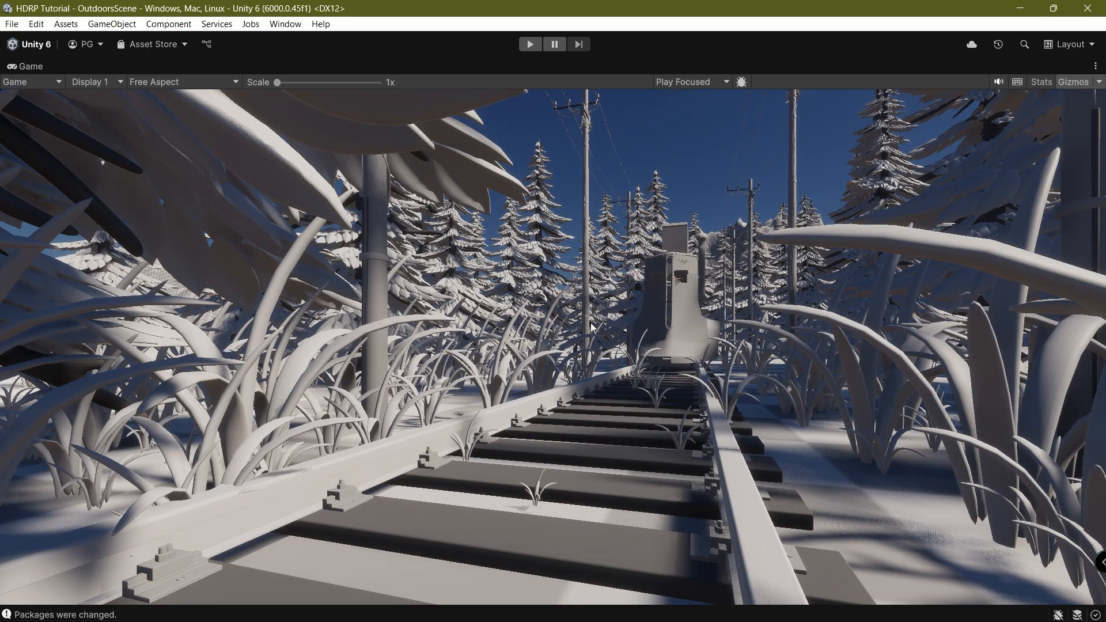
{"action": "double_click", "coordinate": [43, 71]}
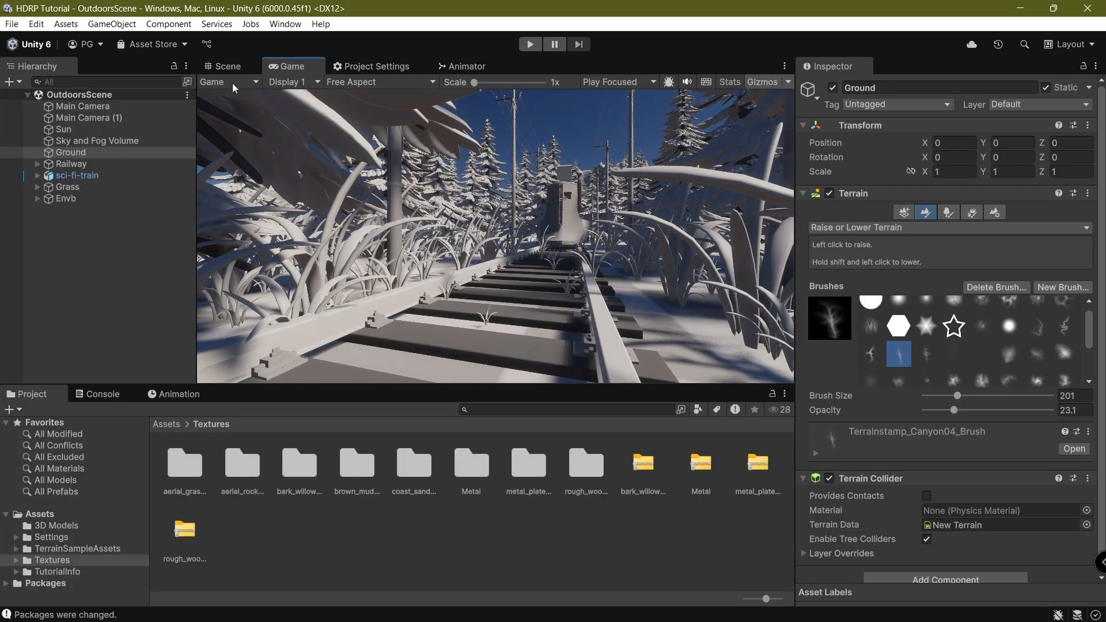
{"action": "left_click", "coordinate": [243, 70]}
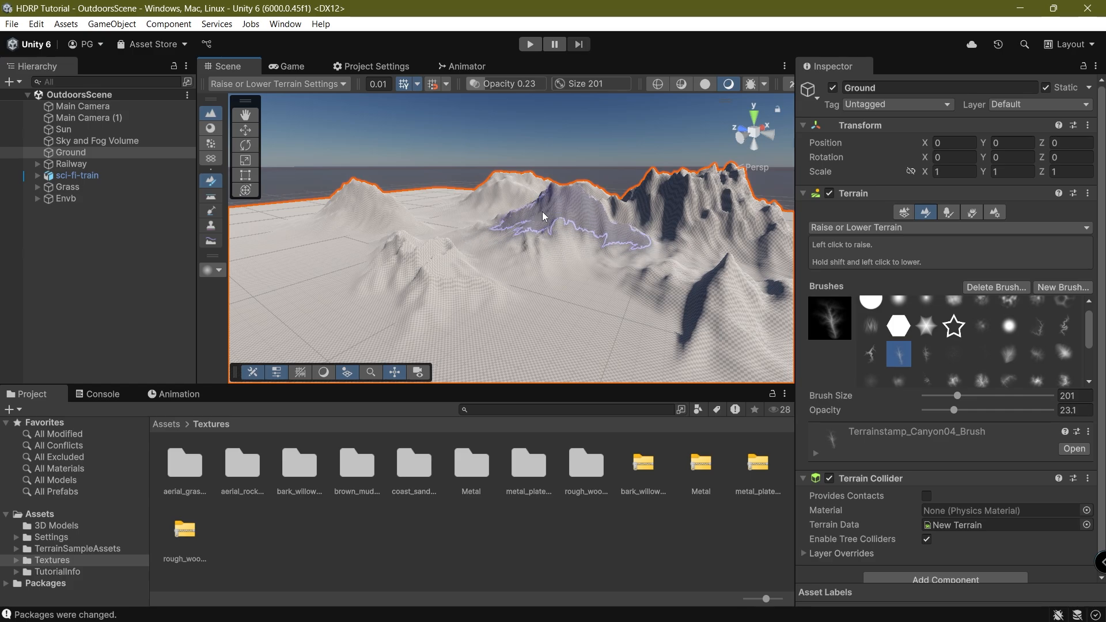
{"action": "left_click", "coordinate": [293, 67]}
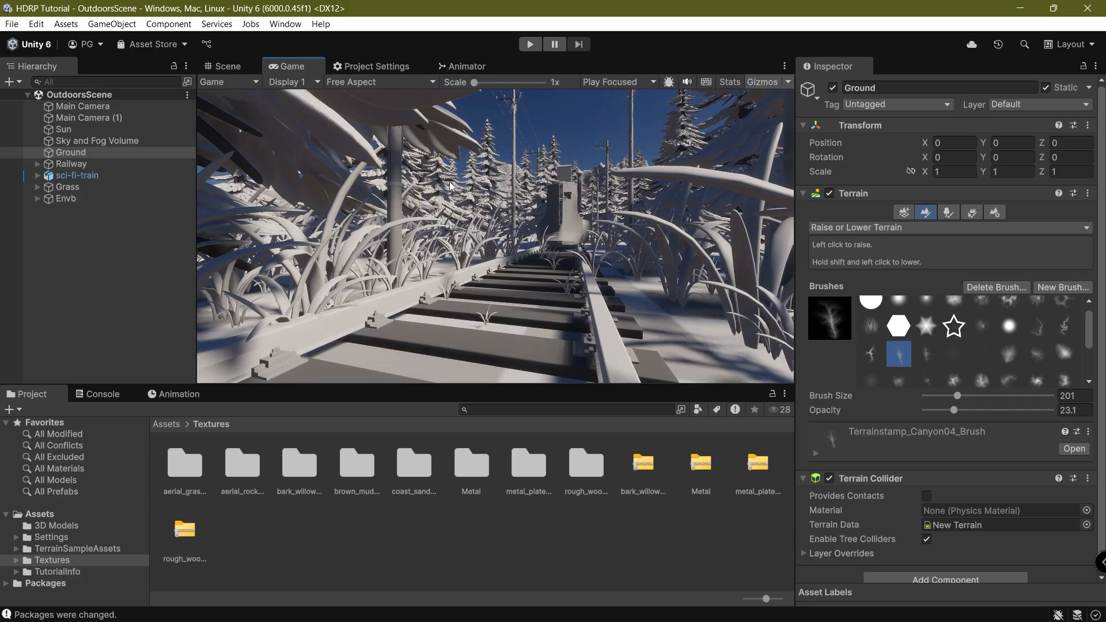
Dock the Game view below the Scene and raise more tall peaks and a new hill.
{"action": "mouse_move", "coordinate": [288, 66]}
{"action": "left_mouse_down"}
{"action": "mouse_move", "coordinate": [419, 520]}
{"action": "mouse_move", "coordinate": [401, 396]}
{"action": "left_mouse_up"}
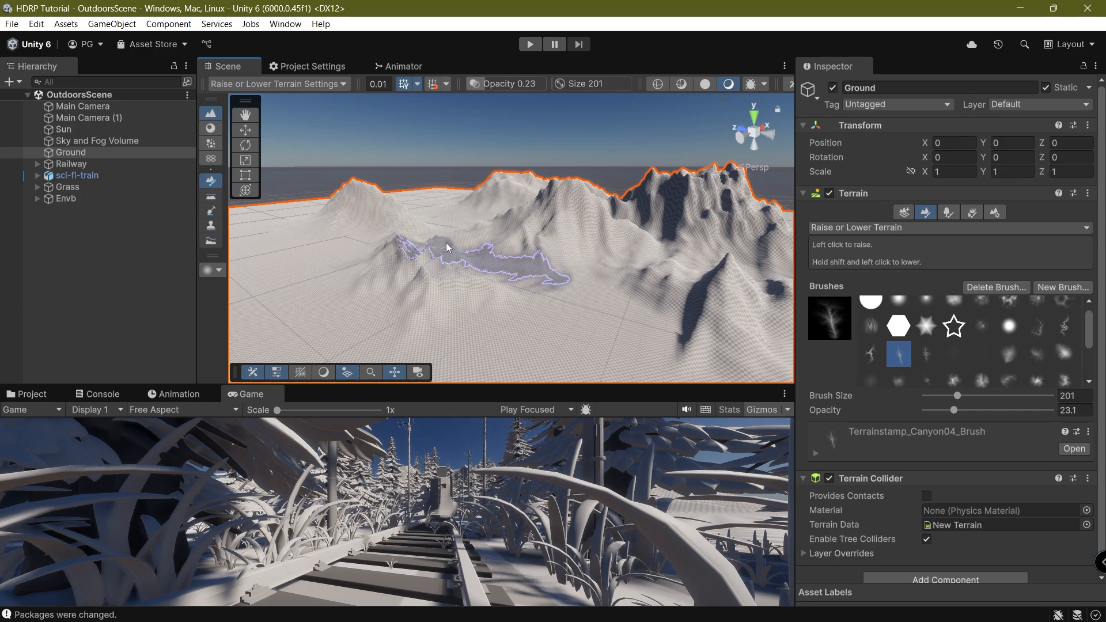
{"action": "left_click_drag", "start_coordinate": [439, 244], "coordinate": [440, 225]}
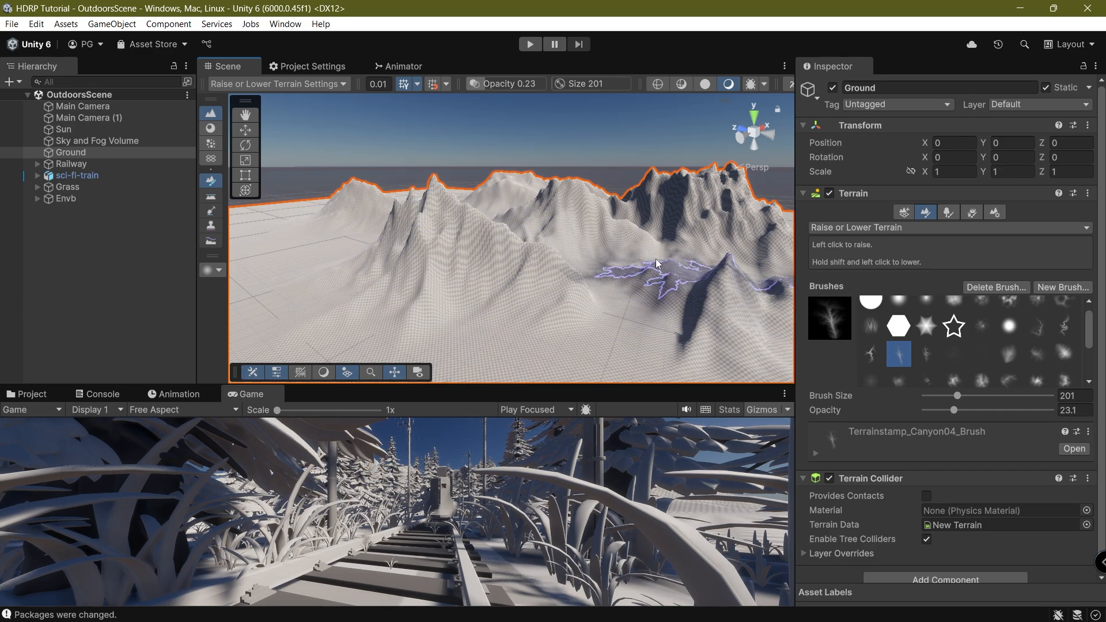
{"action": "mouse_move", "coordinate": [657, 266]}
{"action": "right_mouse_down"}
{"action": "mouse_move", "coordinate": [728, 163]}
{"action": "mouse_move", "coordinate": [610, 229]}
{"action": "right_mouse_up"}
{"action": "mouse_move", "coordinate": [609, 230]}
{"action": "left_mouse_down"}
{"action": "mouse_move", "coordinate": [635, 209]}
{"action": "mouse_move", "coordinate": [609, 188]}
{"action": "mouse_move", "coordinate": [693, 185]}
{"action": "left_mouse_up"}
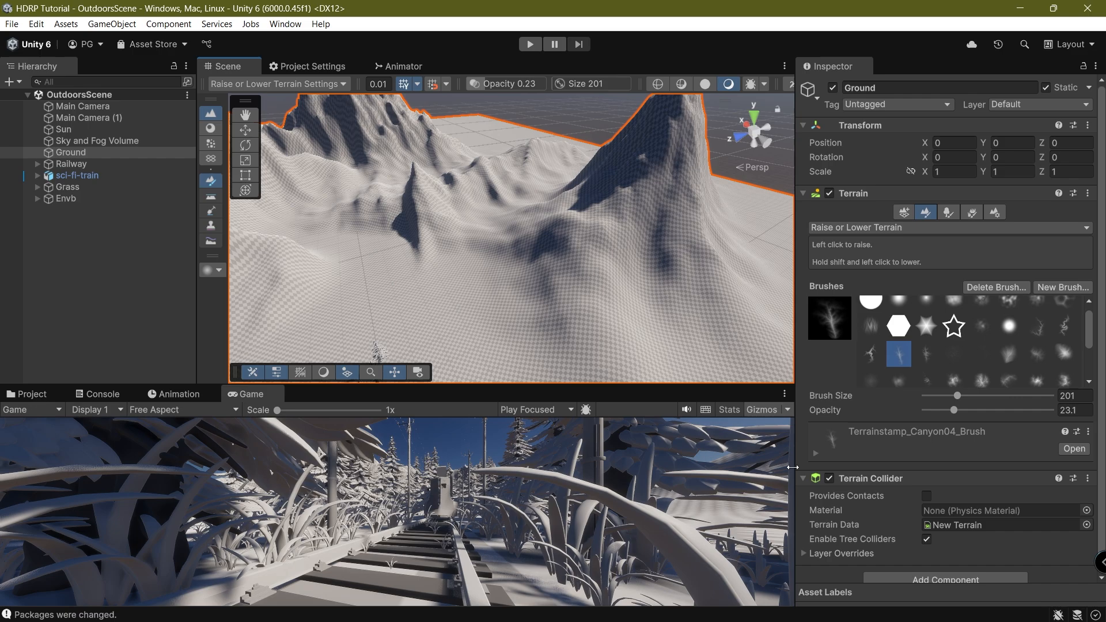
{"action": "right_click_drag", "start_coordinate": [558, 244], "coordinate": [489, 199]}
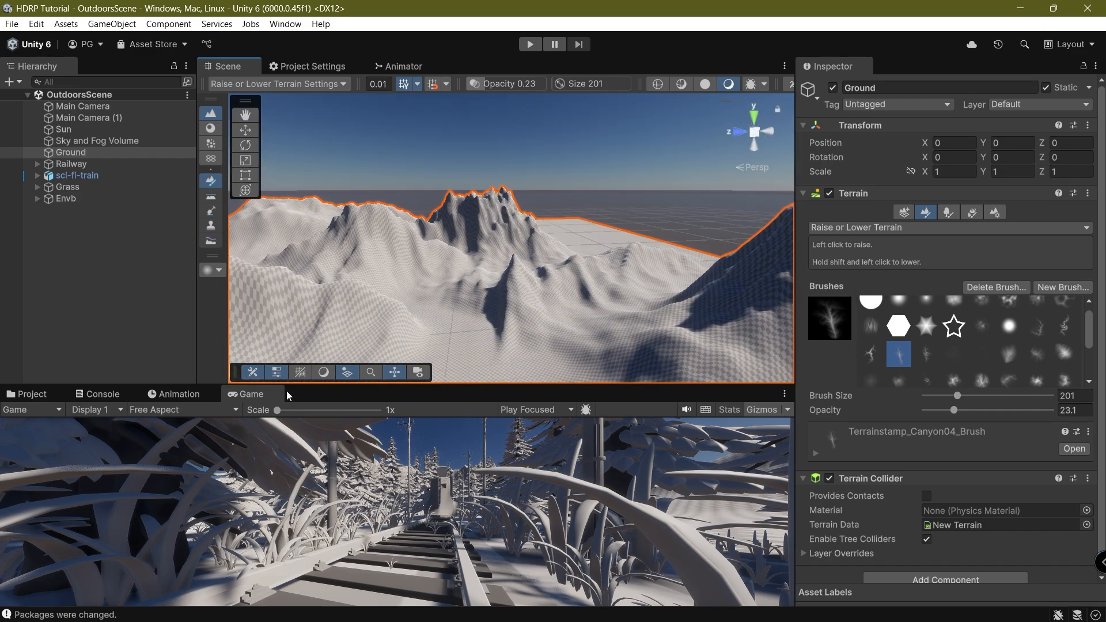
Re-dock the Game view beside Scene, compare Display 2 and Display 1, and deselect Ground.
{"action": "left_click_drag", "start_coordinate": [268, 394], "coordinate": [328, 76]}
{"action": "left_click", "coordinate": [276, 68]}
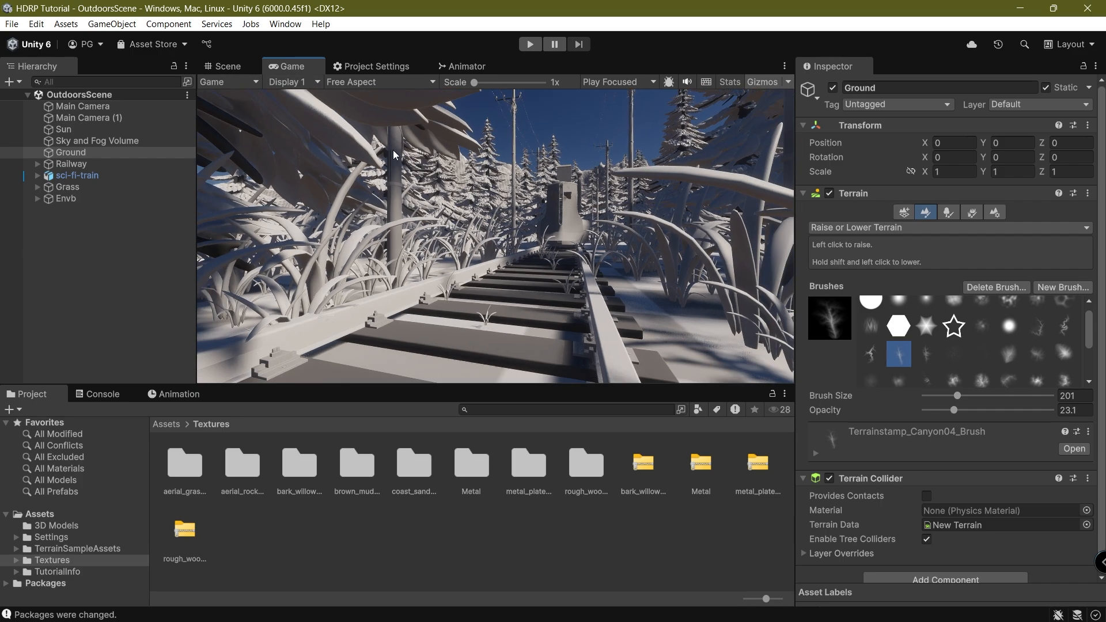
{"action": "left_click", "coordinate": [305, 82]}
{"action": "left_click", "coordinate": [300, 113]}
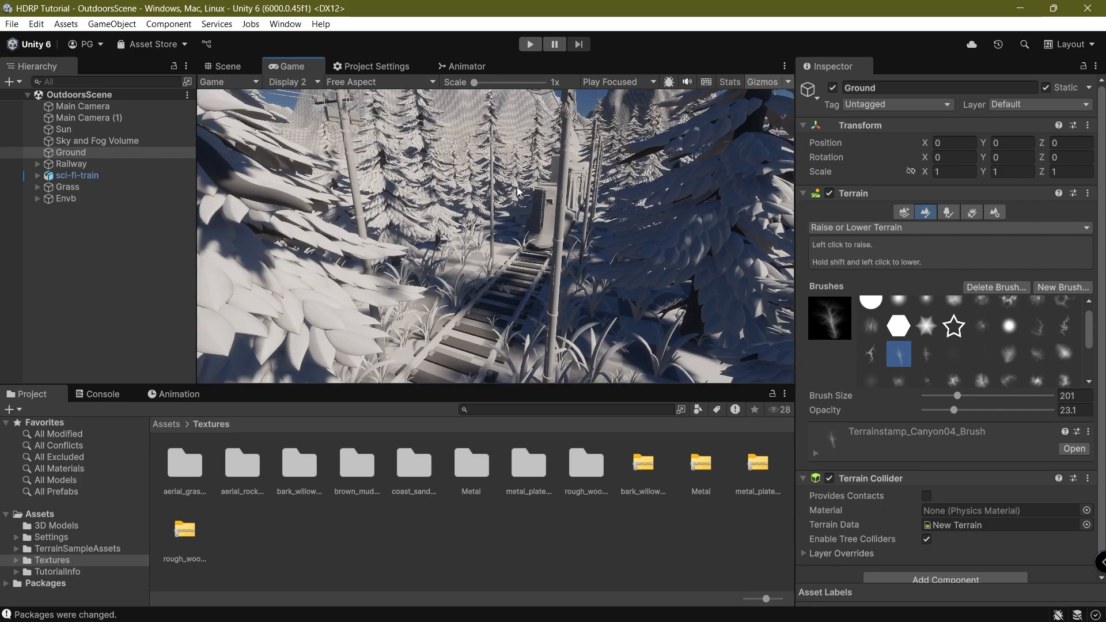
{"action": "left_click", "coordinate": [314, 83]}
{"action": "left_click", "coordinate": [299, 101]}
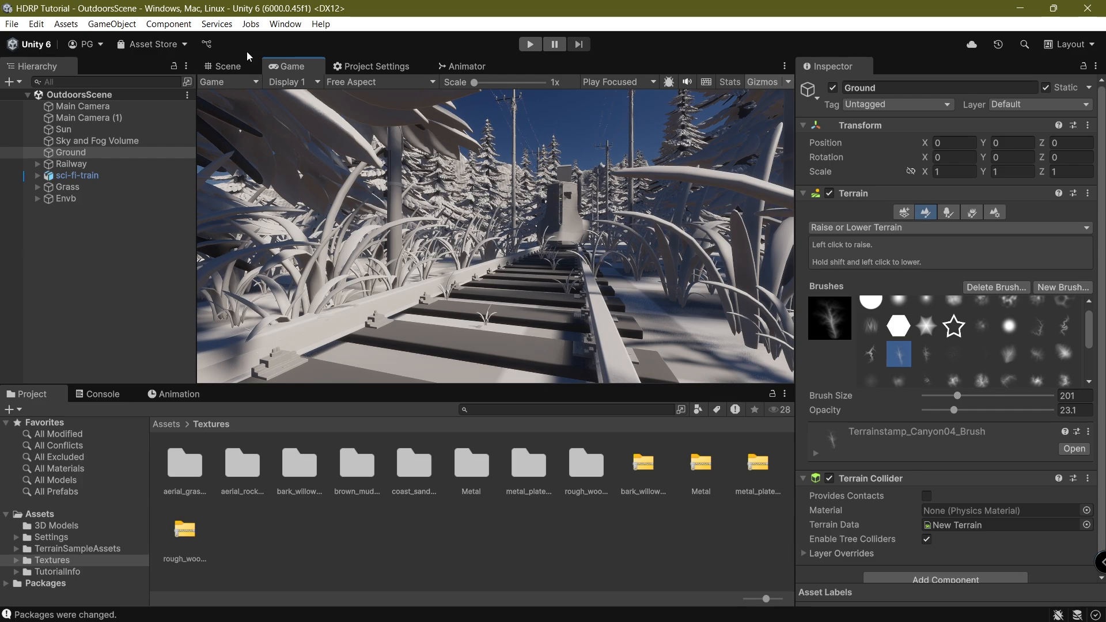
{"action": "left_click", "coordinate": [108, 234]}
Select Ground and switch its terrain tool to Paint Terrain > Paint Texture.
{"action": "left_click", "coordinate": [228, 66]}
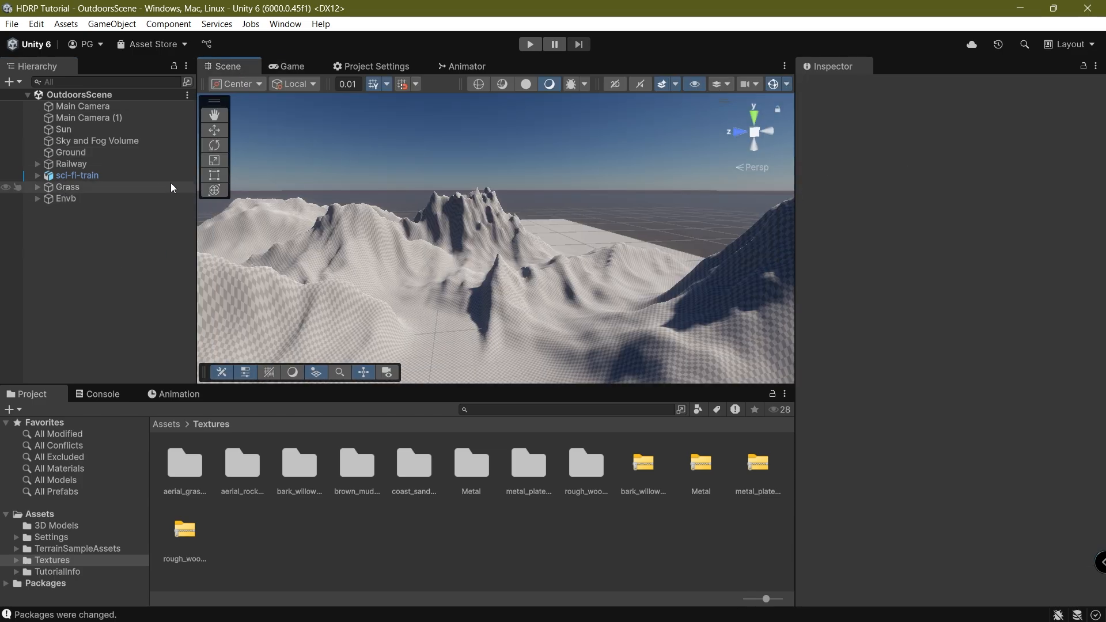
{"action": "scroll", "coordinate": [561, 254], "scroll_direction": "up", "scroll_amount": 5}
{"action": "left_click", "coordinate": [478, 290]}
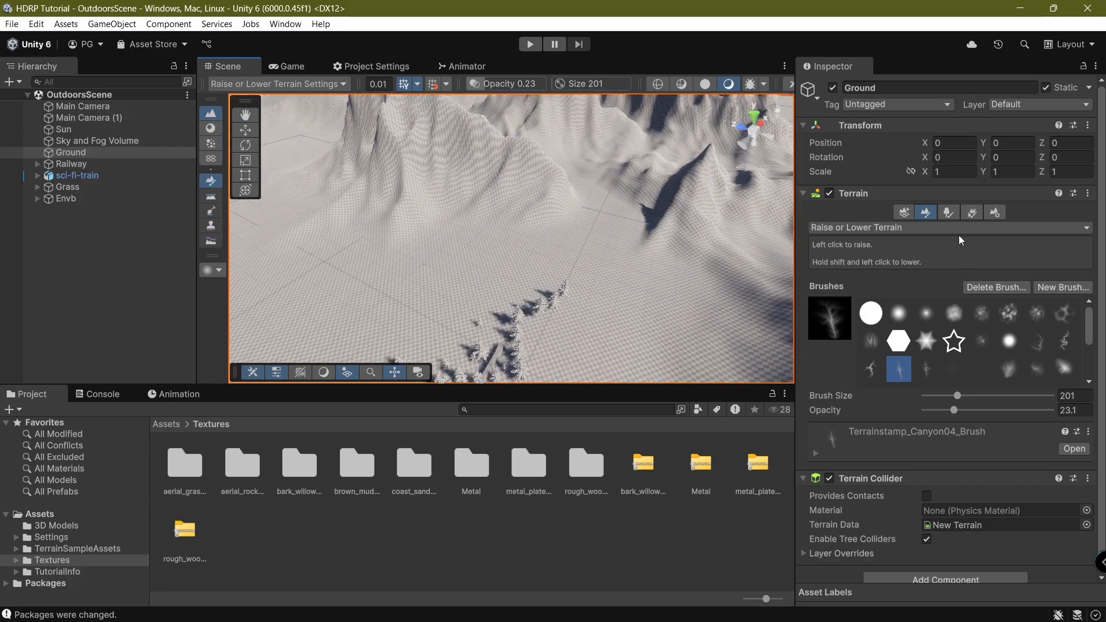
{"action": "left_click", "coordinate": [951, 212]}
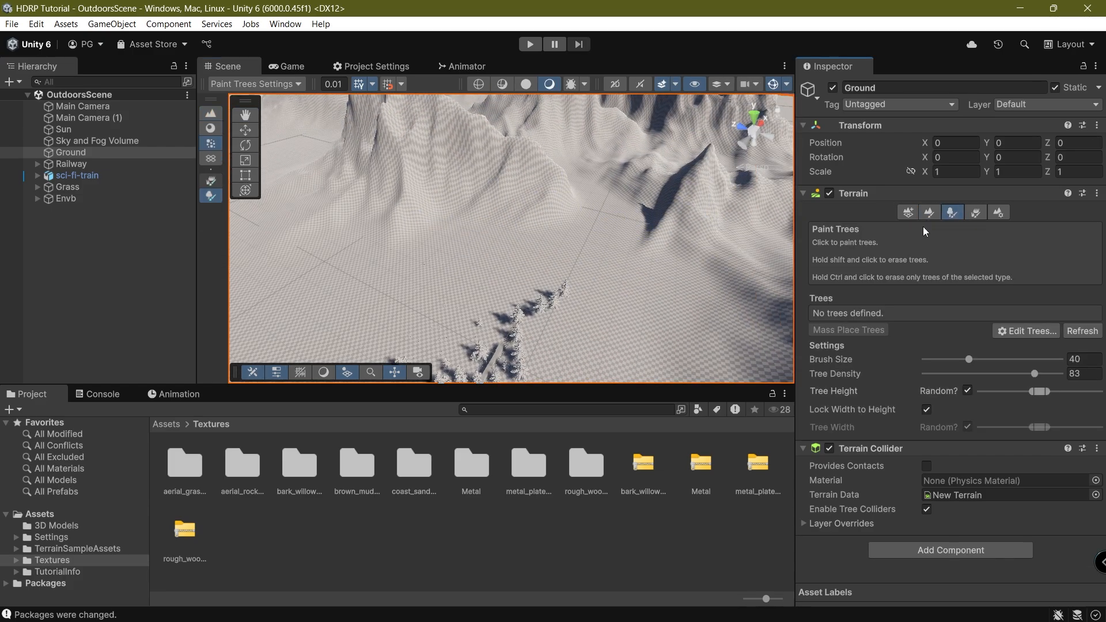
{"action": "left_click", "coordinate": [921, 214]}
{"action": "left_click", "coordinate": [851, 228]}
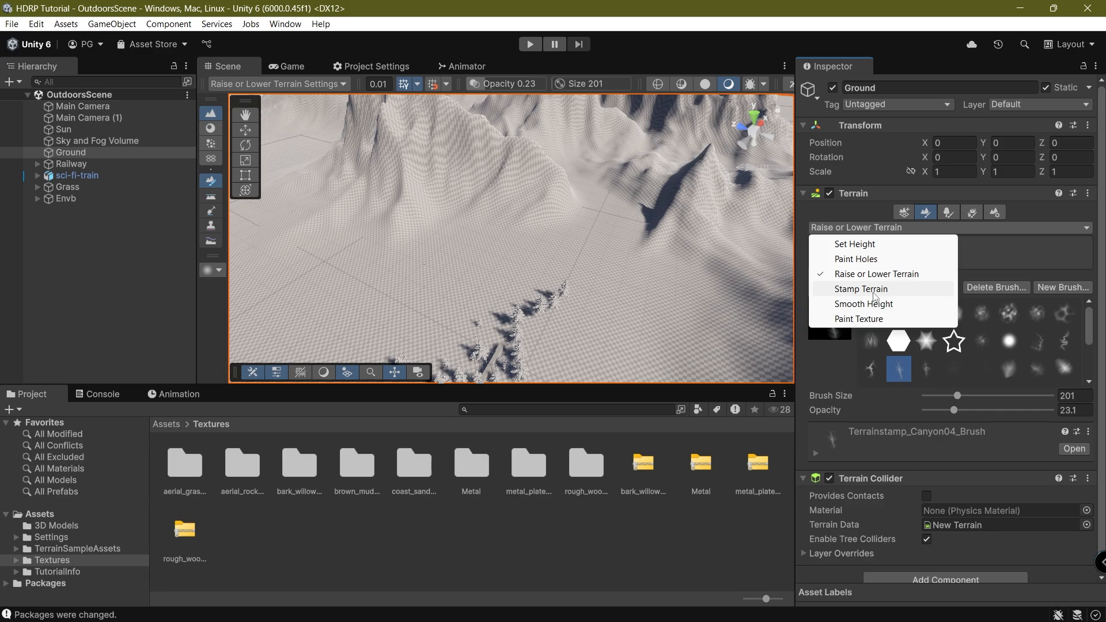
{"action": "left_click", "coordinate": [879, 323]}
{"action": "right_click_drag", "start_coordinate": [399, 244], "coordinate": [439, 224]}
{"action": "scroll", "coordinate": [1006, 459], "scroll_direction": "down", "scroll_amount": 3}
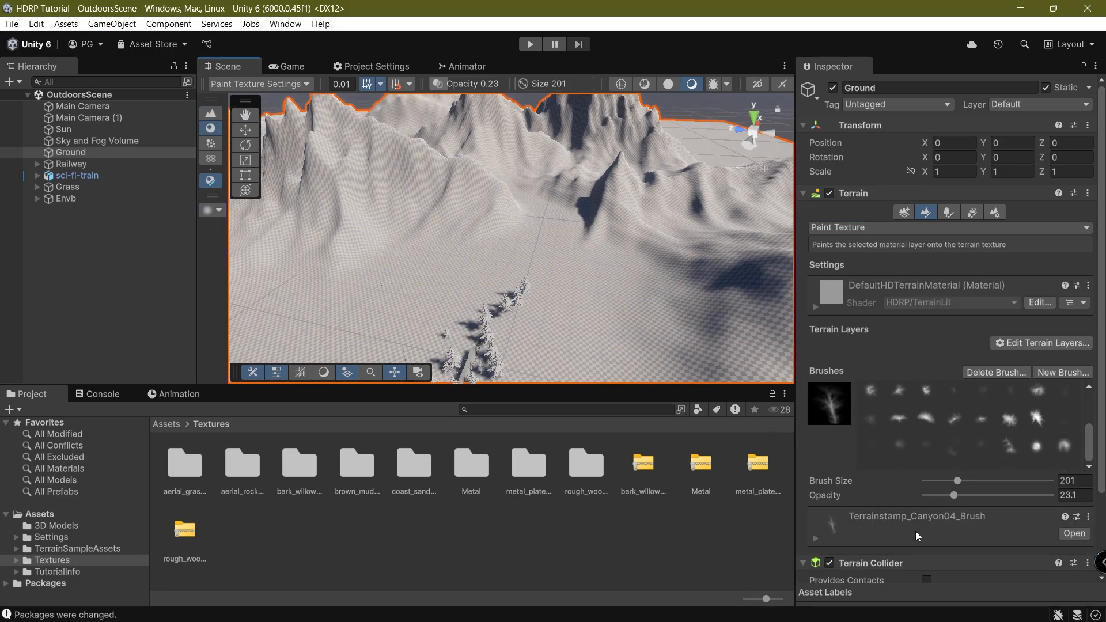
{"action": "scroll", "coordinate": [859, 521], "scroll_direction": "down", "scroll_amount": 3}
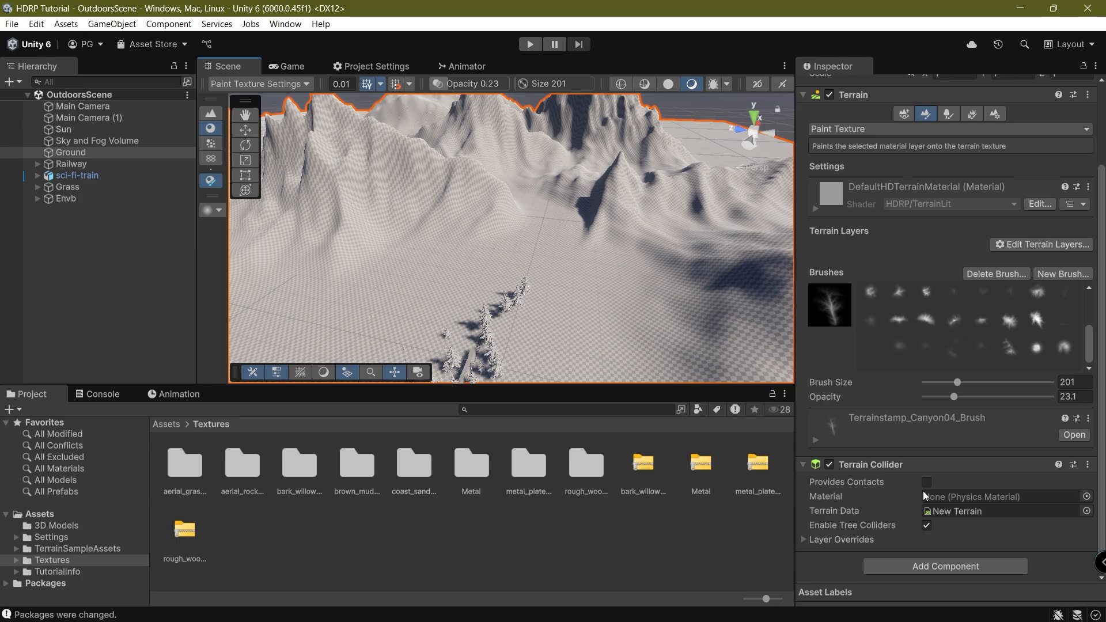
{"action": "scroll", "coordinate": [979, 450], "scroll_direction": "up", "scroll_amount": 1}
{"action": "scroll", "coordinate": [1028, 363], "scroll_direction": "up", "scroll_amount": 3}
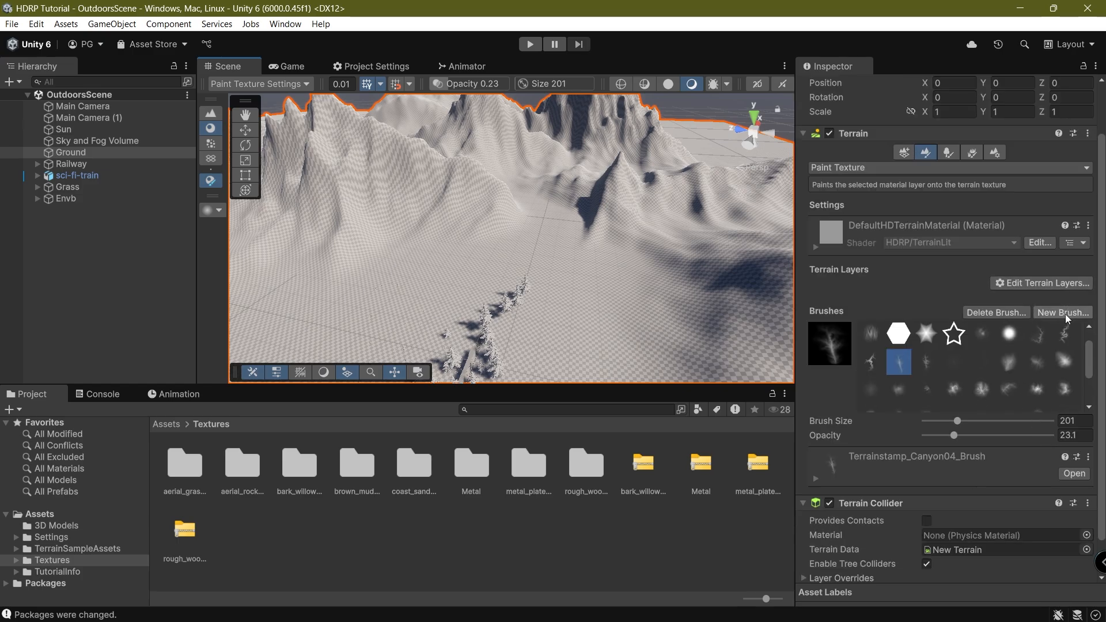
Create a NewLayer terrain layer from the aerial_grass texture via Edit Terrain Layers.
{"action": "left_click", "coordinate": [1048, 283]}
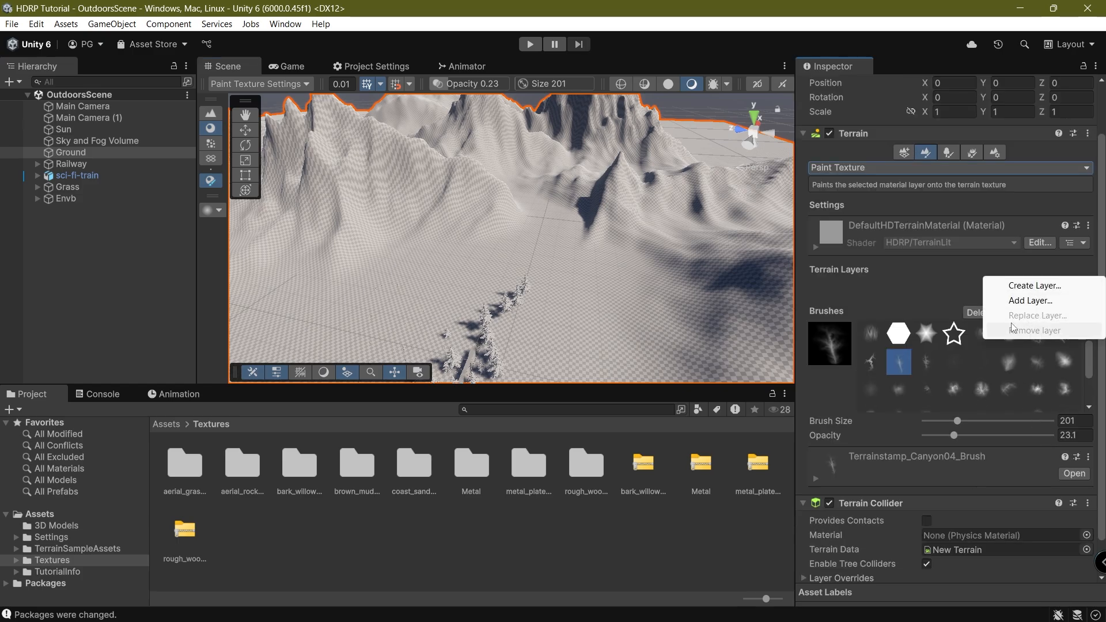
{"action": "left_click", "coordinate": [1023, 287]}
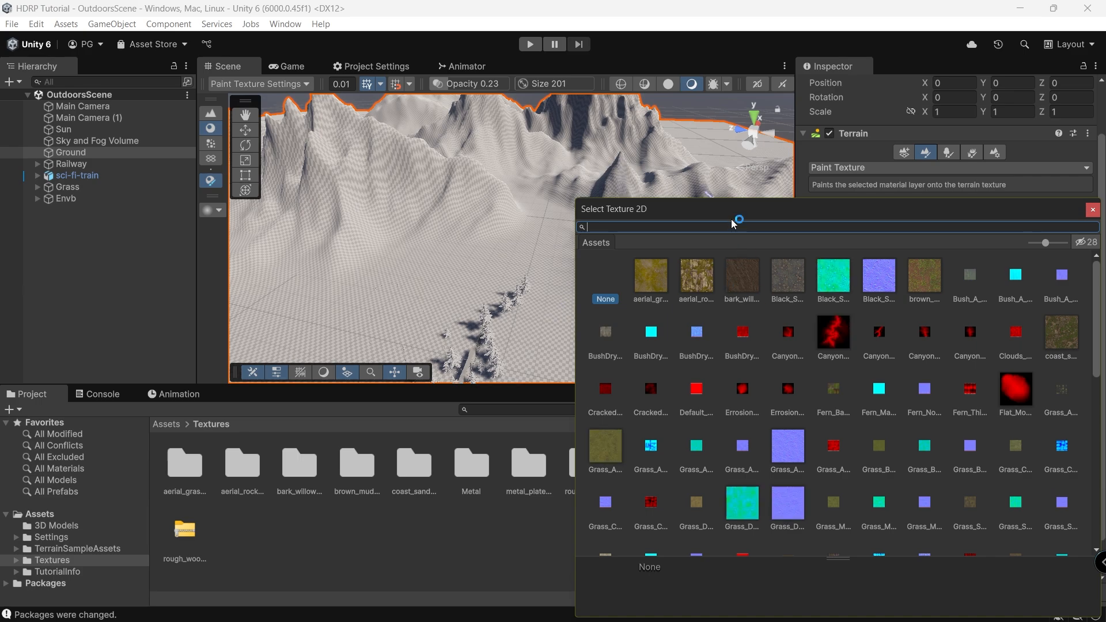
{"action": "left_click_drag", "start_coordinate": [735, 210], "coordinate": [334, 430]}
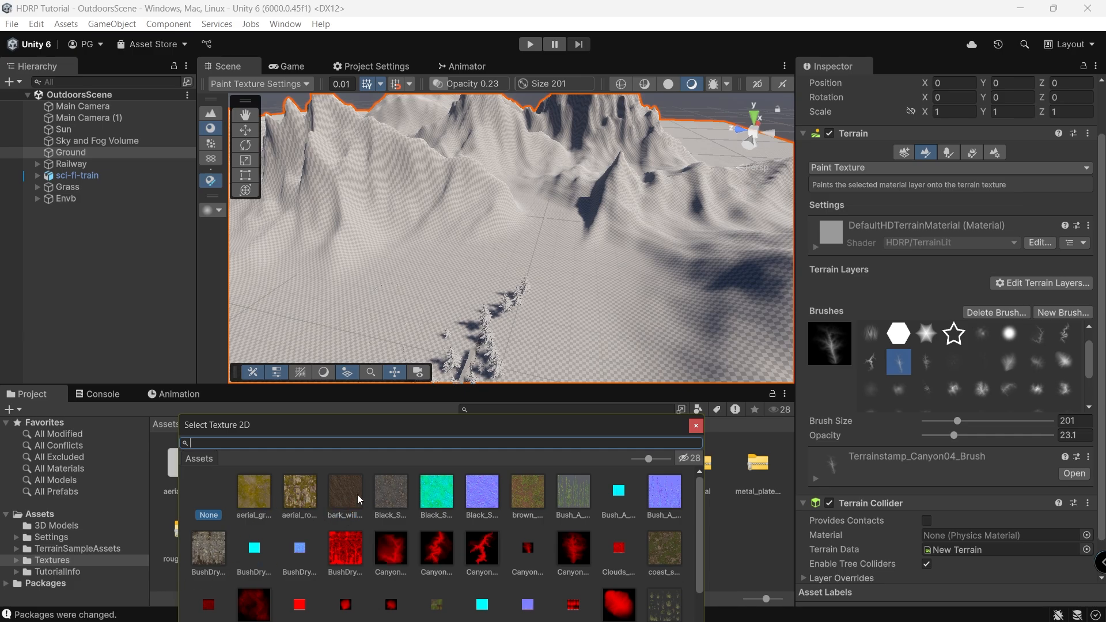
{"action": "double_click", "coordinate": [261, 497]}
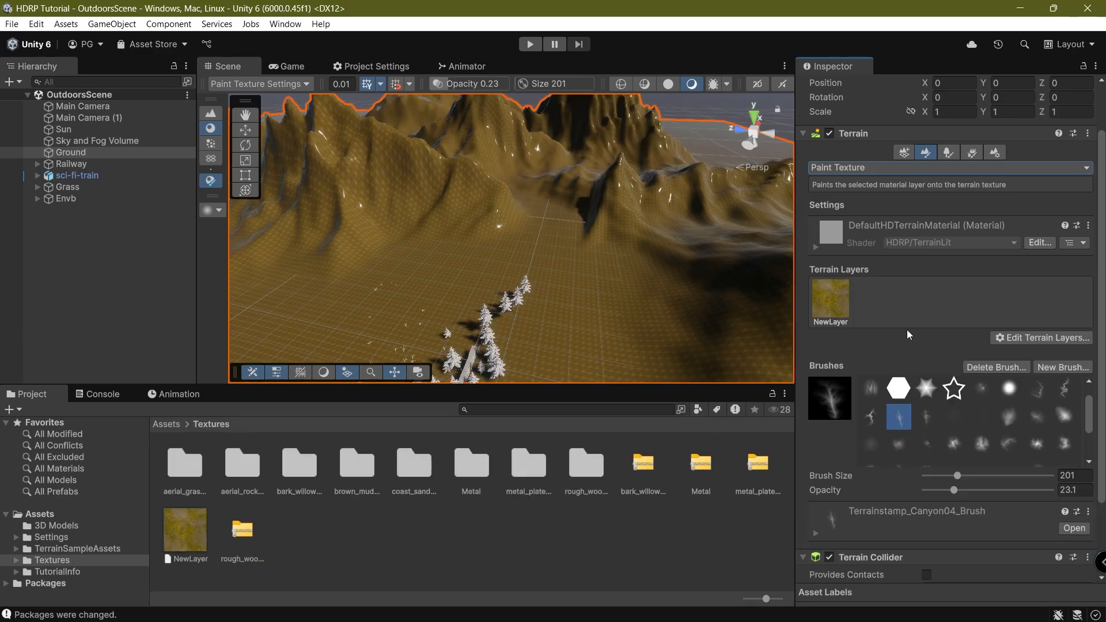
Orbit the scene around the trees and compare it with the railway camera render.
{"action": "middle_click_drag", "start_coordinate": [459, 200], "coordinate": [482, 284]}
{"action": "right_click_drag", "start_coordinate": [481, 284], "coordinate": [471, 309]}
{"action": "middle_click_drag", "start_coordinate": [472, 309], "coordinate": [381, 259]}
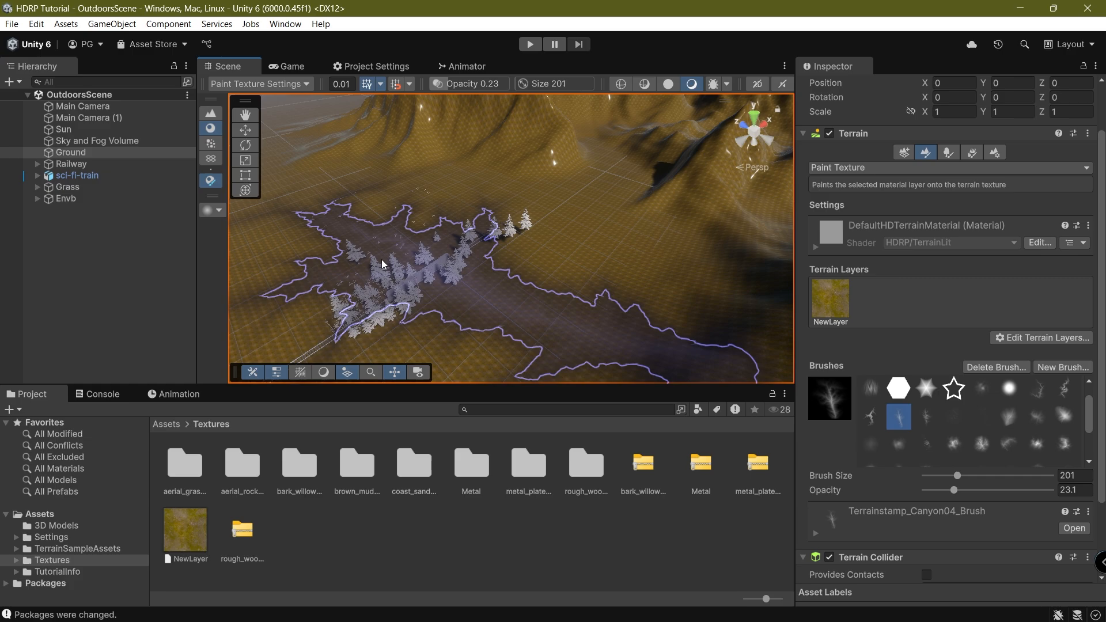
{"action": "right_click_drag", "start_coordinate": [381, 264], "coordinate": [388, 289]}
{"action": "scroll", "coordinate": [387, 289], "scroll_direction": "up", "scroll_amount": 5}
{"action": "mouse_move", "coordinate": [388, 289]}
{"action": "middle_mouse_down"}
{"action": "mouse_move", "coordinate": [513, 194]}
{"action": "mouse_move", "coordinate": [580, 185]}
{"action": "middle_mouse_up"}
{"action": "right_click_drag", "start_coordinate": [580, 184], "coordinate": [640, 152]}
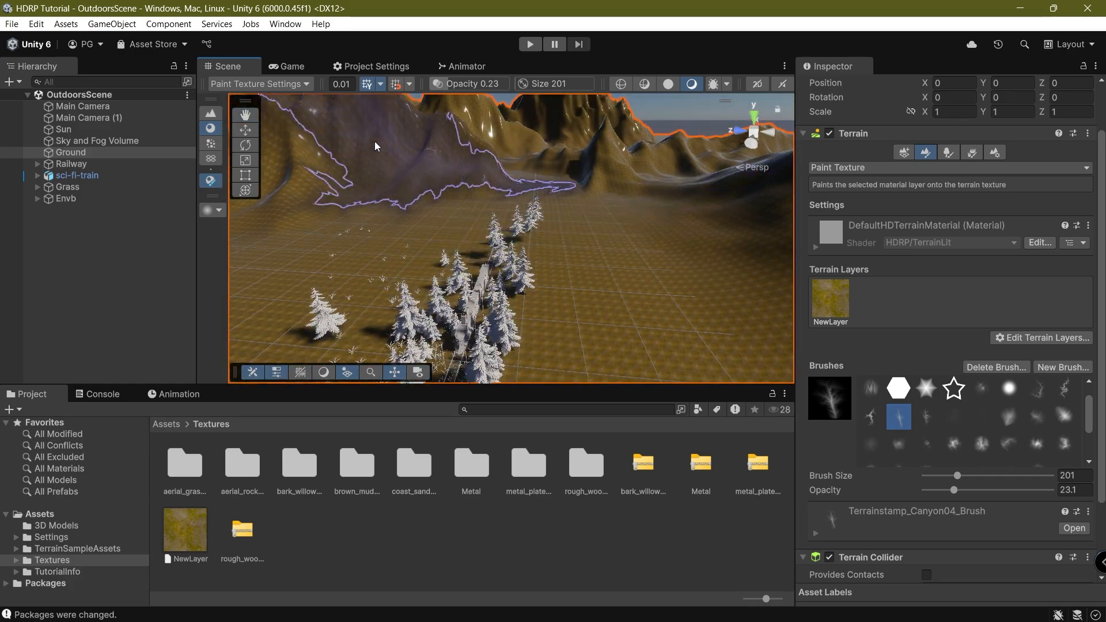
{"action": "left_click", "coordinate": [286, 67]}
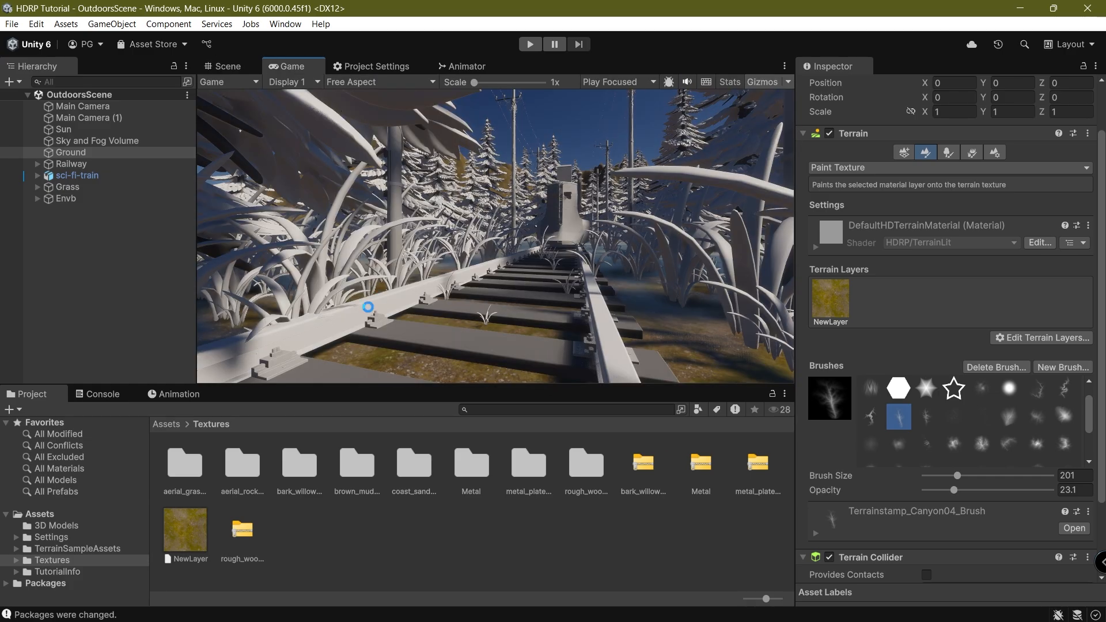
{"action": "left_click", "coordinate": [231, 66]}
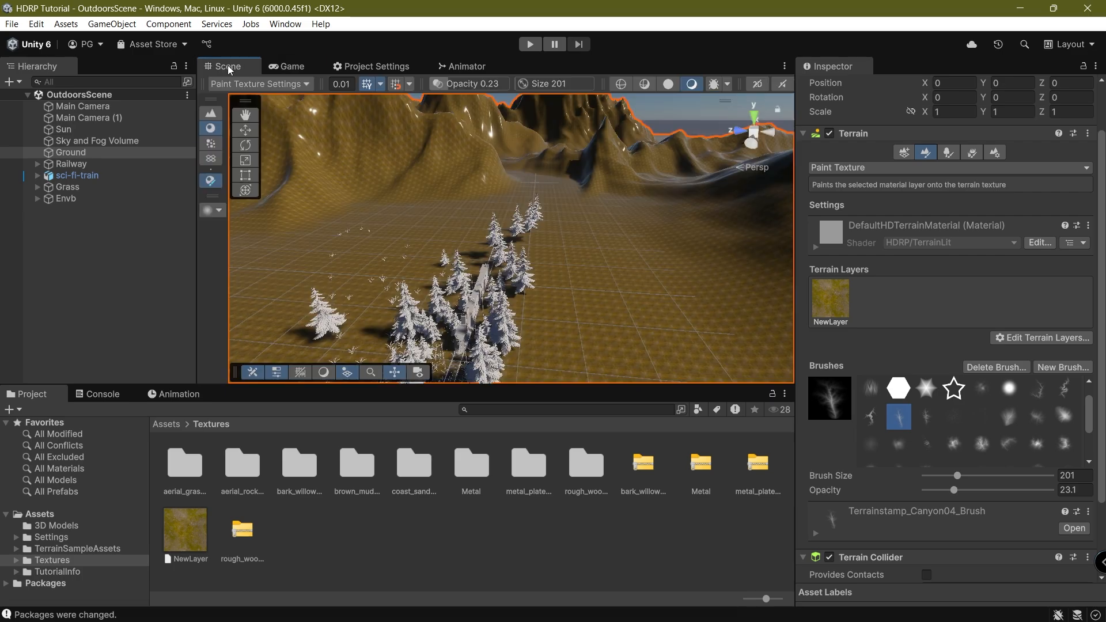
{"action": "right_click_drag", "start_coordinate": [398, 199], "coordinate": [373, 301]}
{"action": "middle_click_drag", "start_coordinate": [372, 302], "coordinate": [444, 334]}
{"action": "right_click_drag", "start_coordinate": [444, 334], "coordinate": [597, 254]}
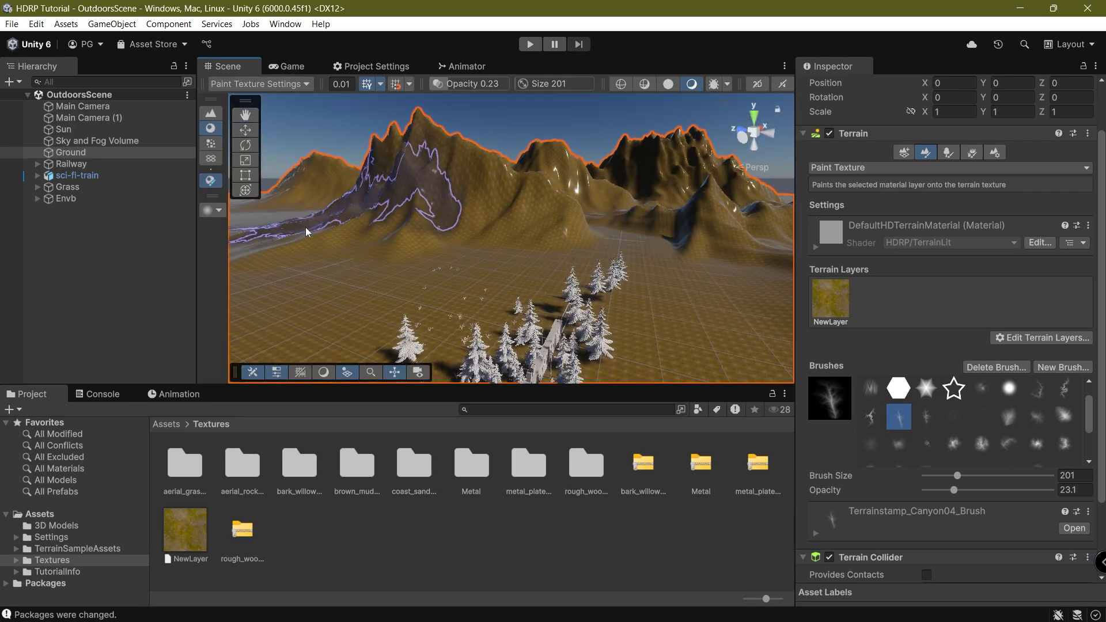
{"action": "mouse_move", "coordinate": [306, 229]}
{"action": "right_mouse_down"}
{"action": "mouse_move", "coordinate": [437, 234]}
{"action": "mouse_move", "coordinate": [653, 311]}
{"action": "mouse_move", "coordinate": [714, 225]}
{"action": "mouse_move", "coordinate": [681, 230]}
{"action": "mouse_move", "coordinate": [602, 178]}
{"action": "right_mouse_up"}
{"action": "right_click_drag", "start_coordinate": [607, 251], "coordinate": [634, 310]}
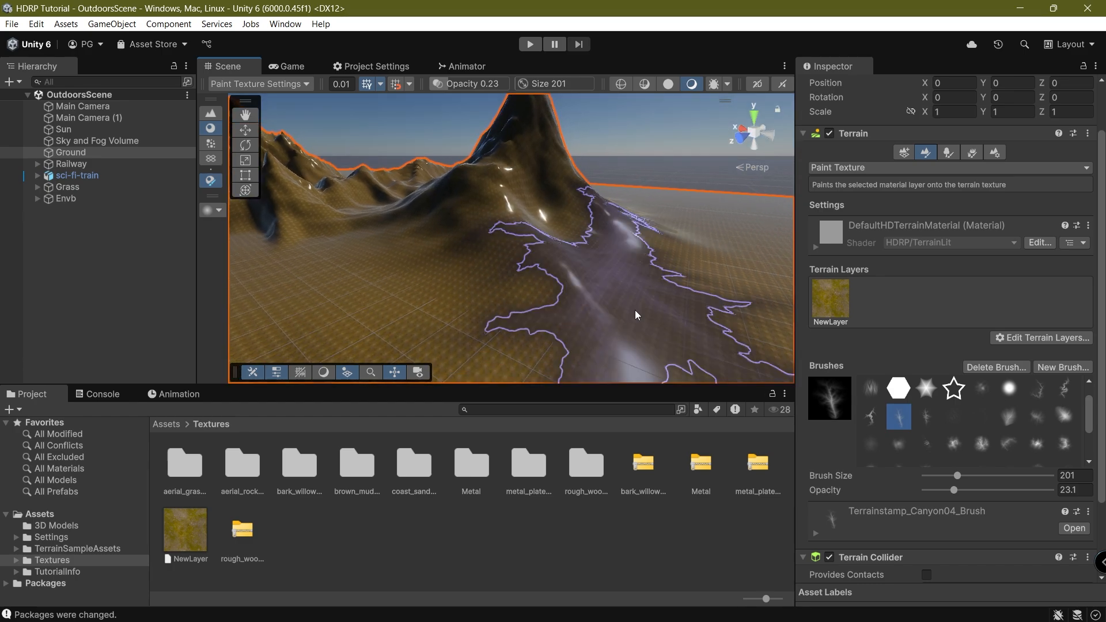
Select the NewLayer terrain layer in the Ground terrain's layer list.
{"action": "left_click", "coordinate": [839, 308]}
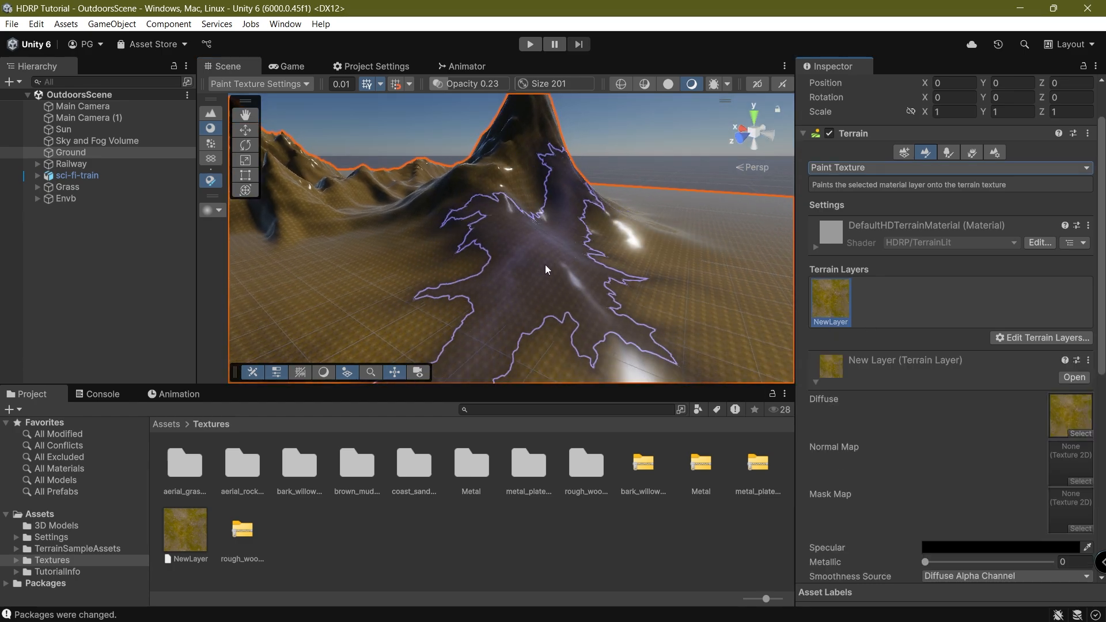
{"action": "mouse_move", "coordinate": [547, 267]}
{"action": "right_mouse_down"}
{"action": "mouse_move", "coordinate": [584, 254]}
{"action": "mouse_move", "coordinate": [595, 264]}
{"action": "mouse_move", "coordinate": [555, 284]}
{"action": "right_mouse_up"}
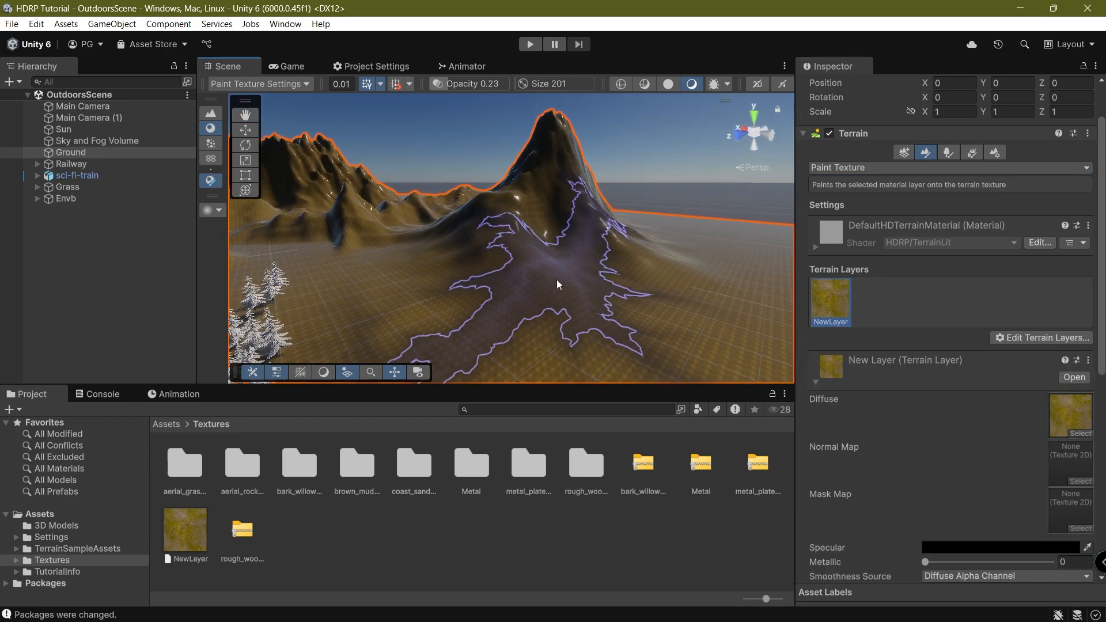
{"action": "scroll", "coordinate": [922, 369], "scroll_direction": "down", "scroll_amount": 4}
{"action": "scroll", "coordinate": [513, 244], "scroll_direction": "up", "scroll_amount": 4}
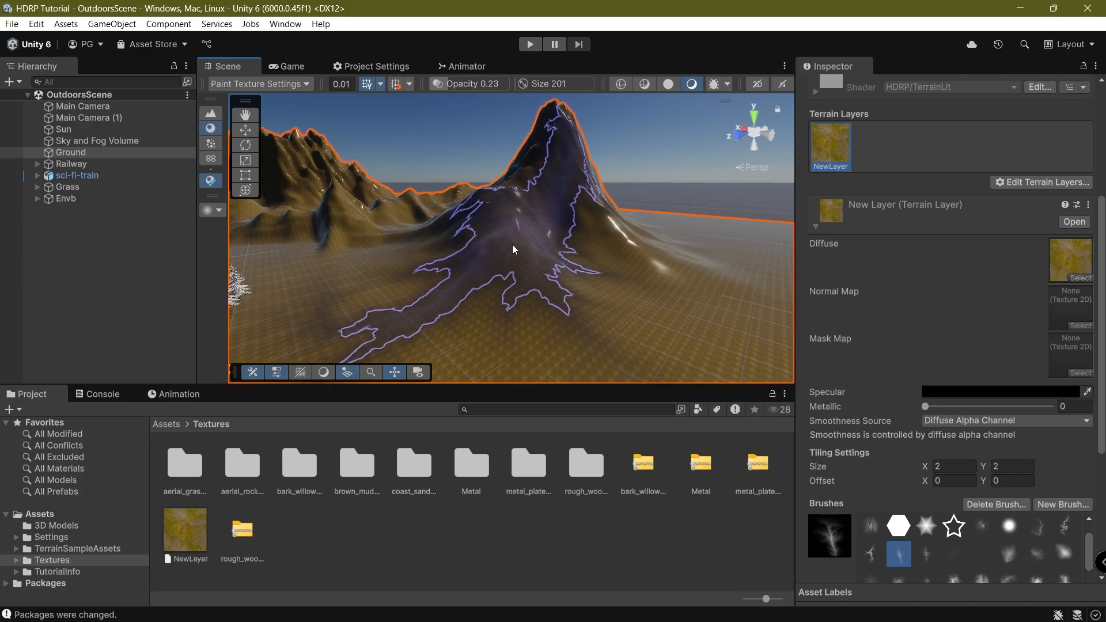
{"action": "scroll", "coordinate": [896, 434], "scroll_direction": "down", "scroll_amount": 4}
{"action": "scroll", "coordinate": [922, 322], "scroll_direction": "up", "scroll_amount": 4}
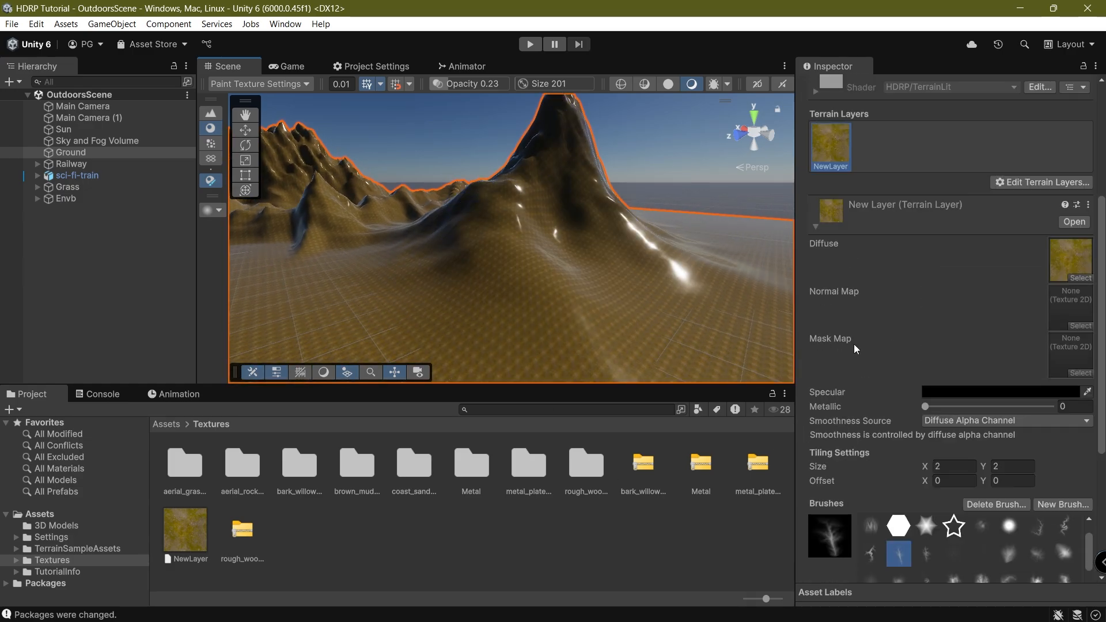
{"action": "mouse_move", "coordinate": [671, 250]}
{"action": "right_mouse_down"}
{"action": "mouse_move", "coordinate": [625, 240]}
{"action": "mouse_move", "coordinate": [593, 251]}
{"action": "right_mouse_up"}
{"action": "right_click_drag", "start_coordinate": [455, 192], "coordinate": [385, 214]}
{"action": "scroll", "coordinate": [844, 483], "scroll_direction": "up", "scroll_amount": 4}
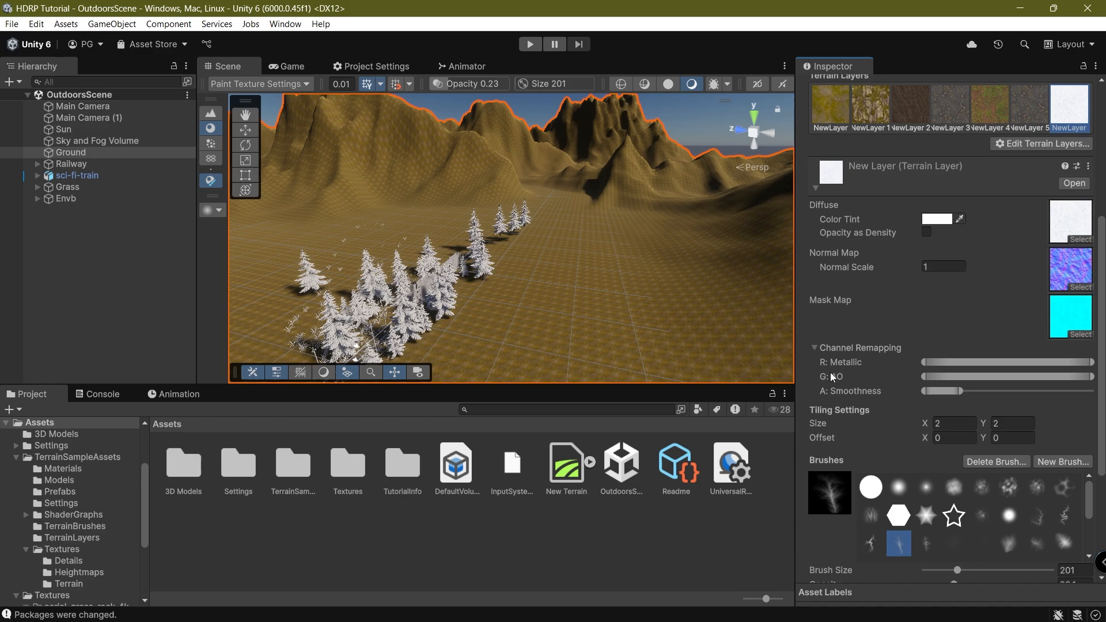
{"action": "key", "text": "alt+Tab"}
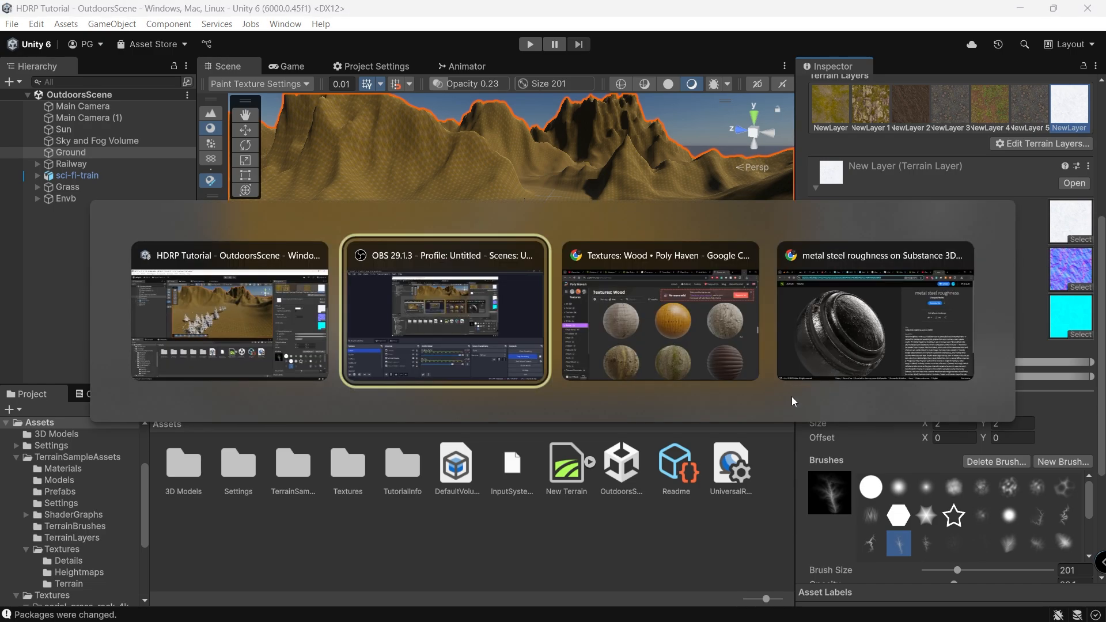
{"action": "key", "text": "Escape"}
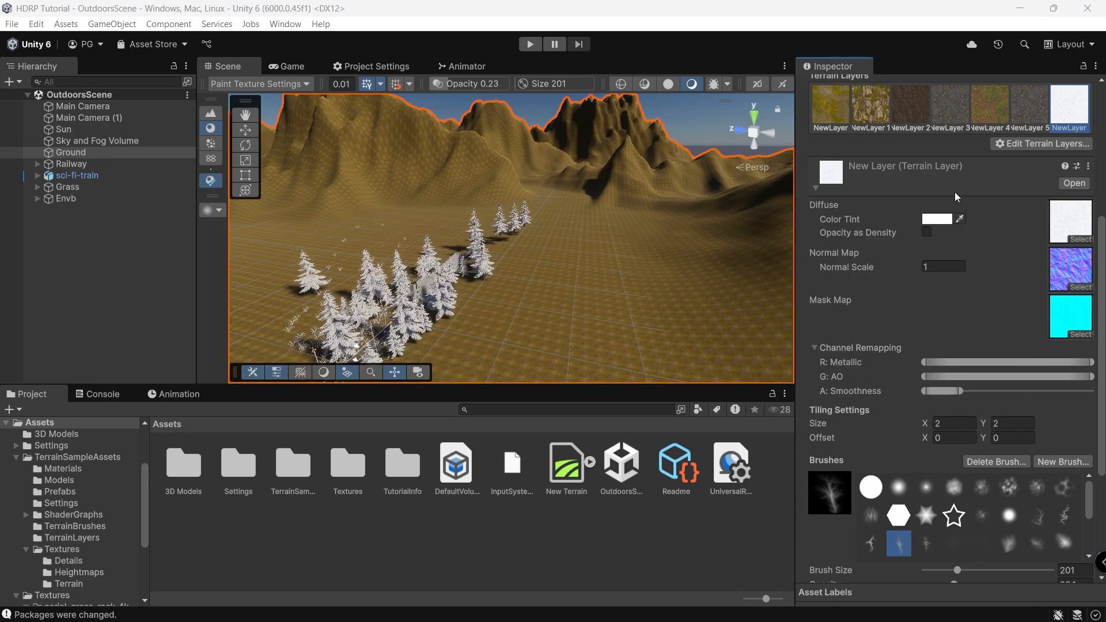
{"action": "left_click", "coordinate": [831, 106]}
Set NewLayer's Smoothness Source to Constant with A: Smoothness near 0, then deselect the terrain.
{"action": "right_click_drag", "start_coordinate": [375, 301], "coordinate": [363, 261]}
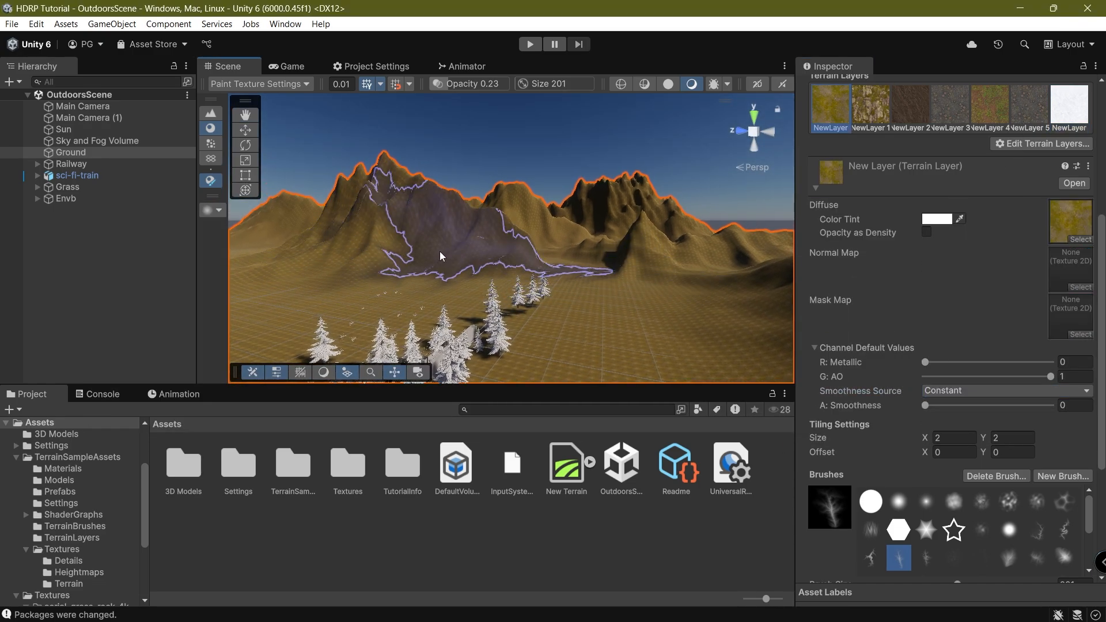
{"action": "right_click_drag", "start_coordinate": [442, 256], "coordinate": [346, 138]}
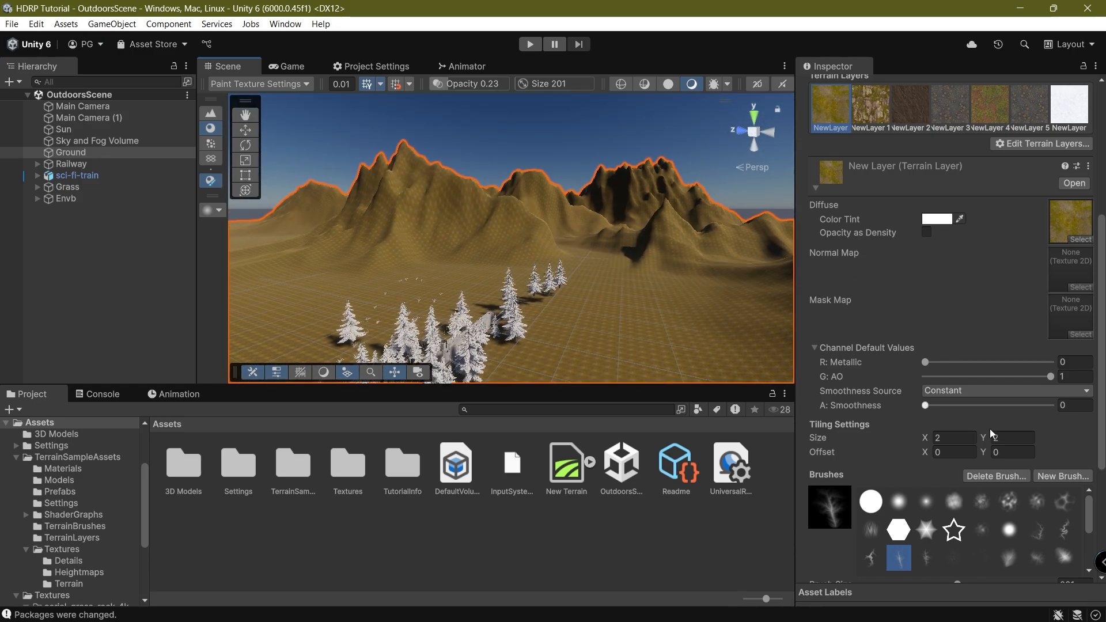
{"action": "left_click", "coordinate": [958, 392]}
{"action": "left_click", "coordinate": [979, 419]}
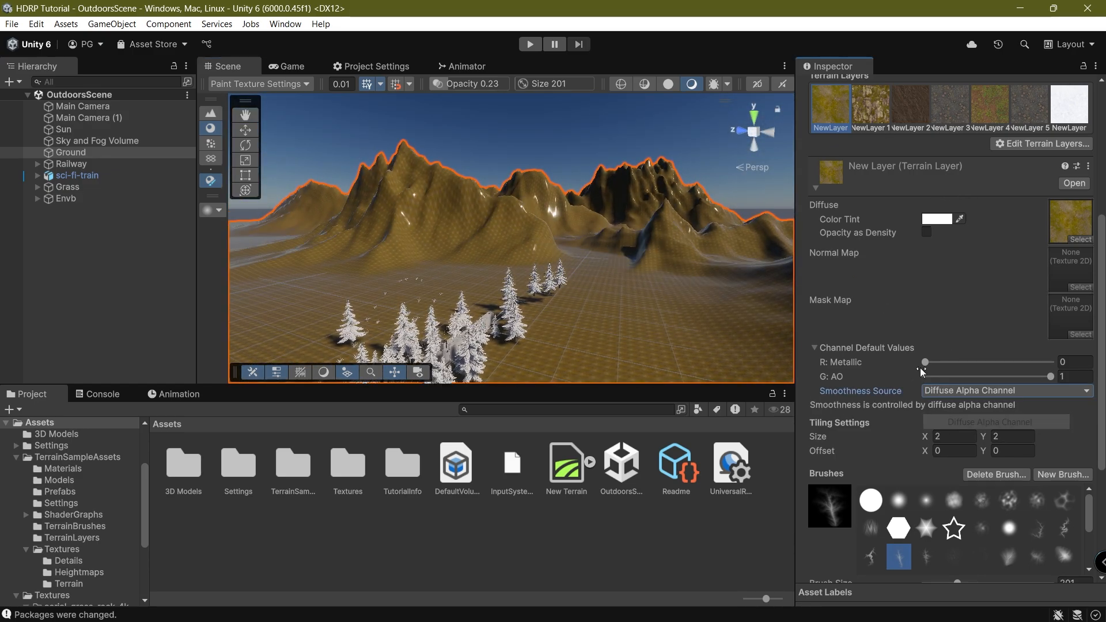
{"action": "right_click_drag", "start_coordinate": [681, 242], "coordinate": [686, 255]}
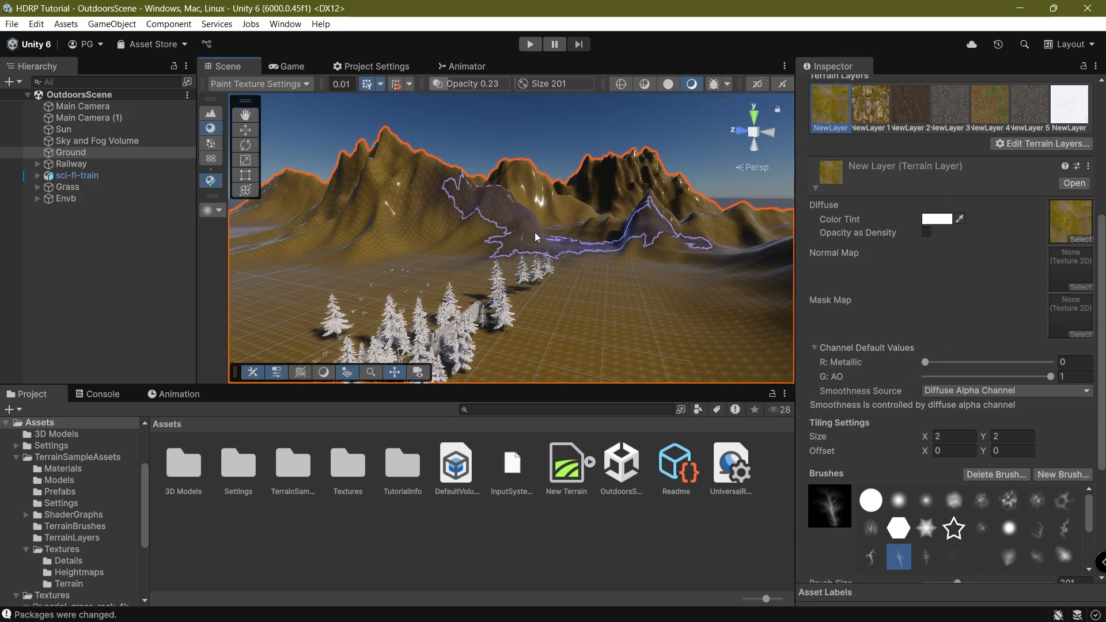
{"action": "right_click_drag", "start_coordinate": [534, 232], "coordinate": [558, 253]}
{"action": "left_click", "coordinate": [949, 391]}
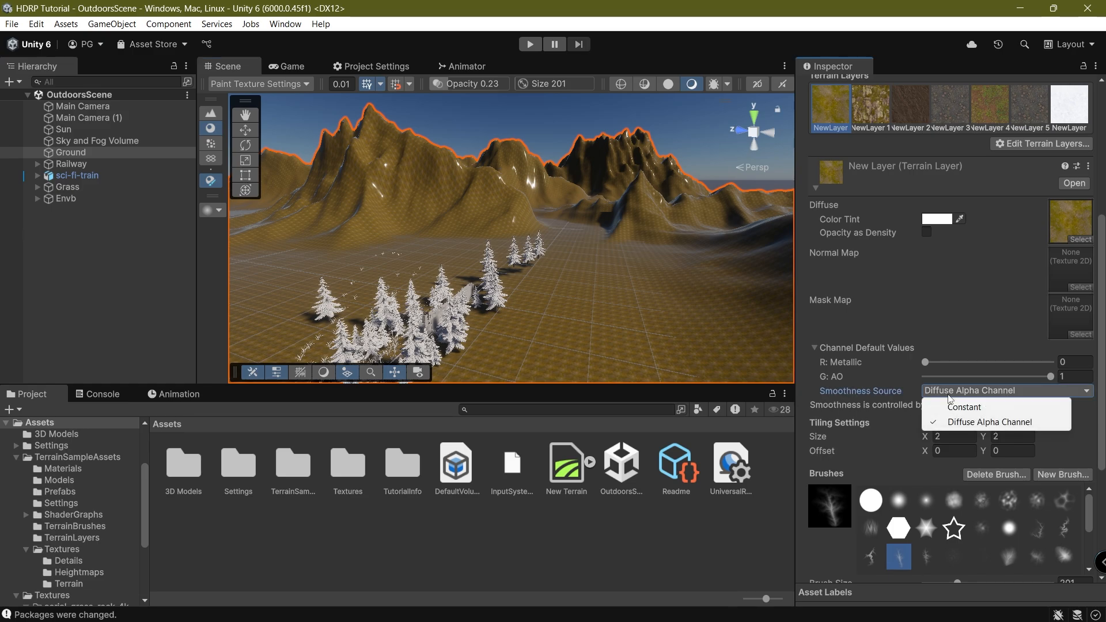
{"action": "left_click", "coordinate": [959, 407]}
{"action": "left_click_drag", "start_coordinate": [965, 408], "coordinate": [805, 406]}
{"action": "mouse_move", "coordinate": [946, 408]}
{"action": "left_mouse_down"}
{"action": "mouse_move", "coordinate": [935, 419]}
{"action": "mouse_move", "coordinate": [1066, 406]}
{"action": "mouse_move", "coordinate": [1037, 415]}
{"action": "mouse_move", "coordinate": [927, 406]}
{"action": "left_mouse_up"}
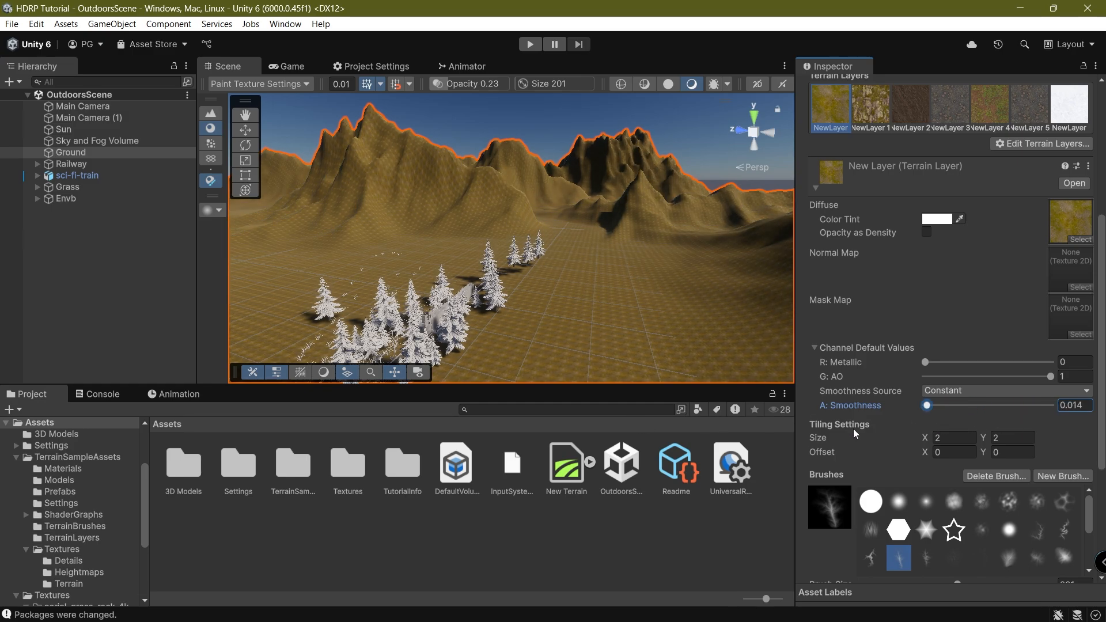
{"action": "left_click", "coordinate": [187, 278]}
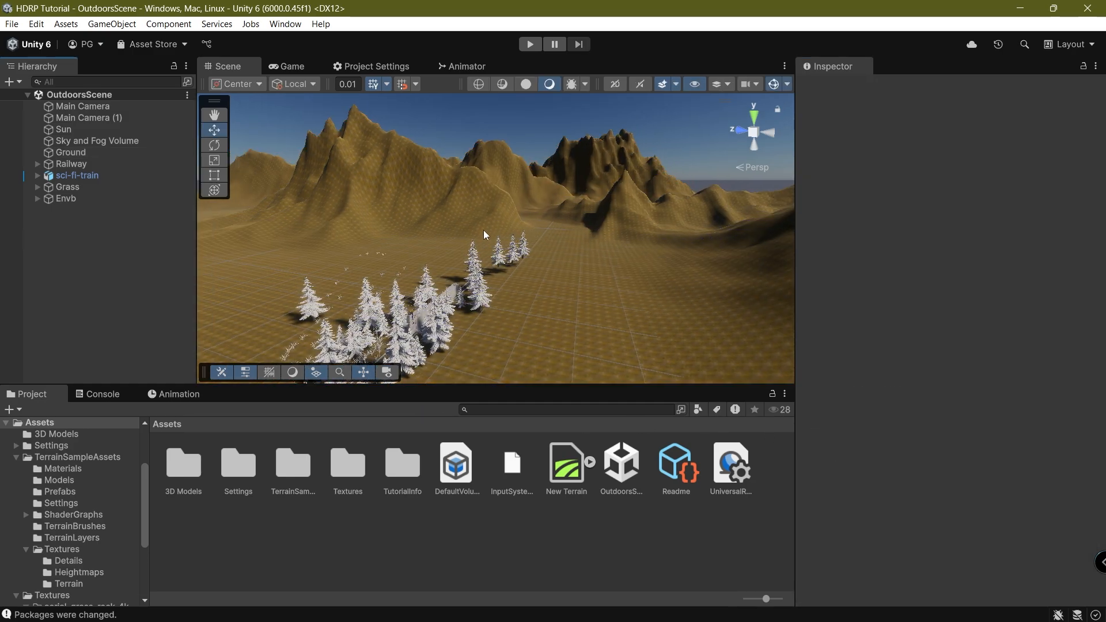
Switch to the Game view and maximize it to preview the railway camera.
{"action": "right_click_drag", "start_coordinate": [309, 168], "coordinate": [585, 214]}
{"action": "middle_click_drag", "start_coordinate": [528, 238], "coordinate": [615, 189]}
{"action": "right_click_drag", "start_coordinate": [615, 189], "coordinate": [524, 301]}
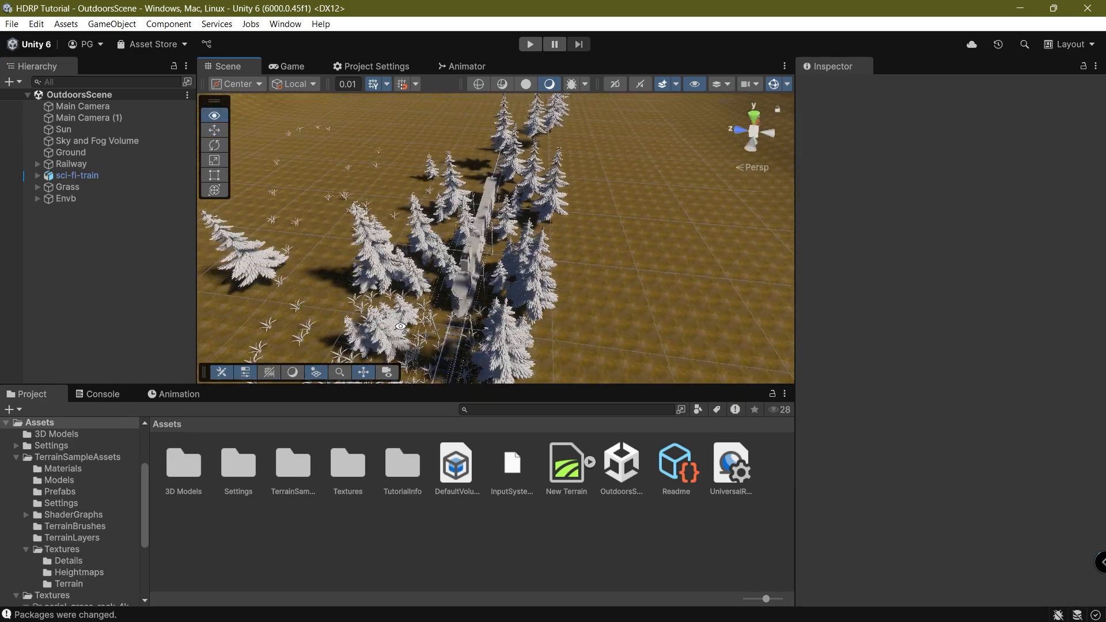
{"action": "scroll", "coordinate": [524, 302], "scroll_direction": "up", "scroll_amount": 5}
{"action": "scroll", "coordinate": [525, 301], "scroll_direction": "up", "scroll_amount": 5}
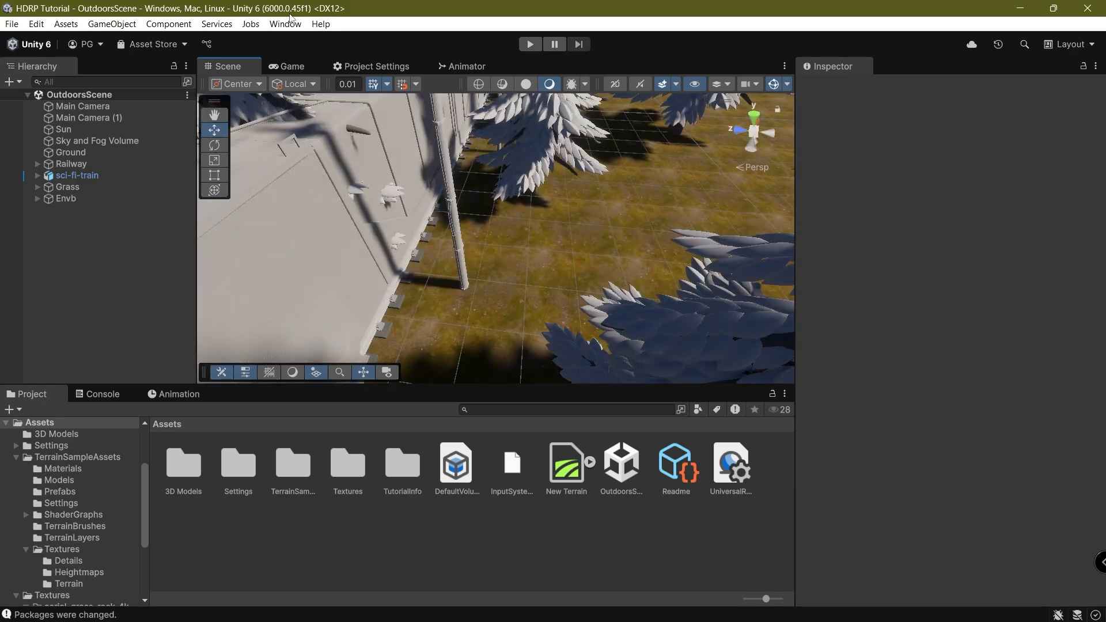
{"action": "left_click", "coordinate": [286, 67]}
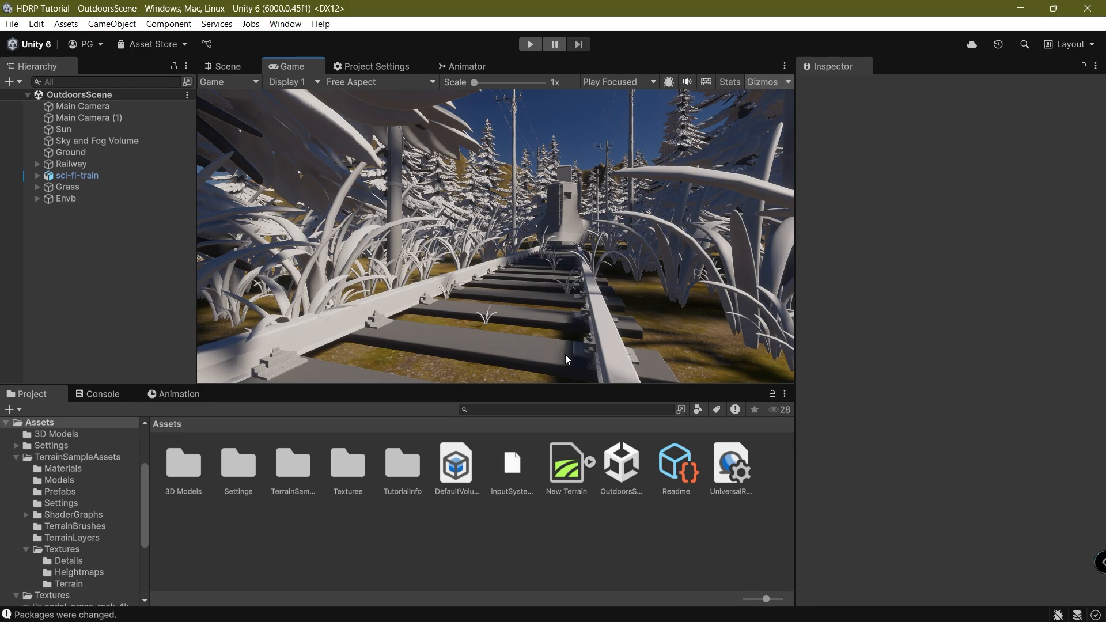
{"action": "double_click", "coordinate": [295, 67]}
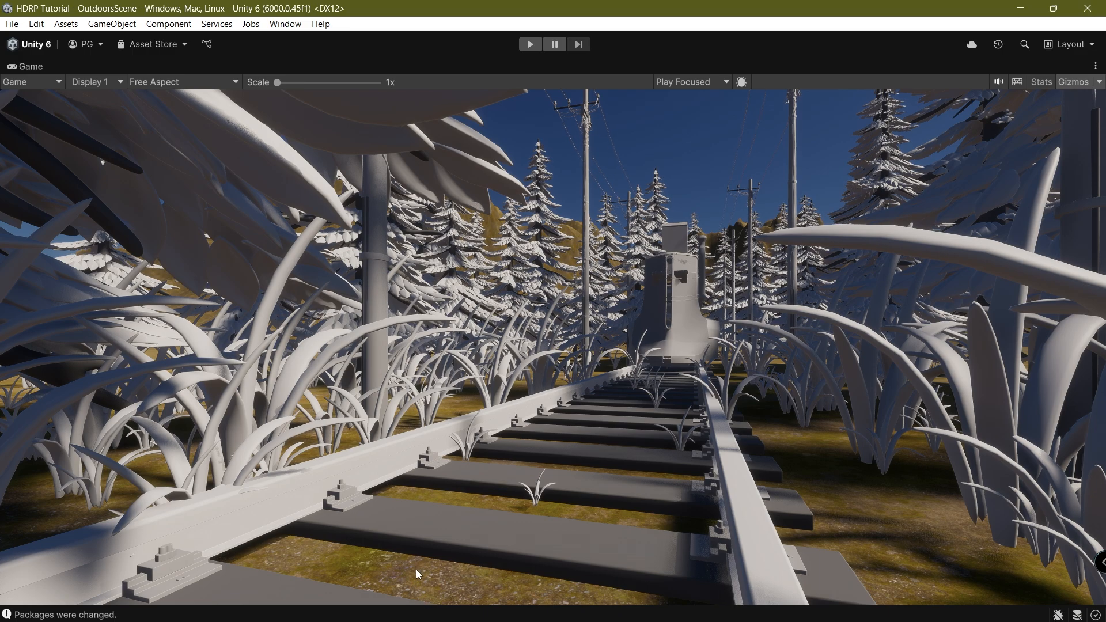
Show the Display 2 camera, return to Display 1, and restore the normal layout.
{"action": "left_click", "coordinate": [113, 83]}
{"action": "left_click", "coordinate": [120, 109]}
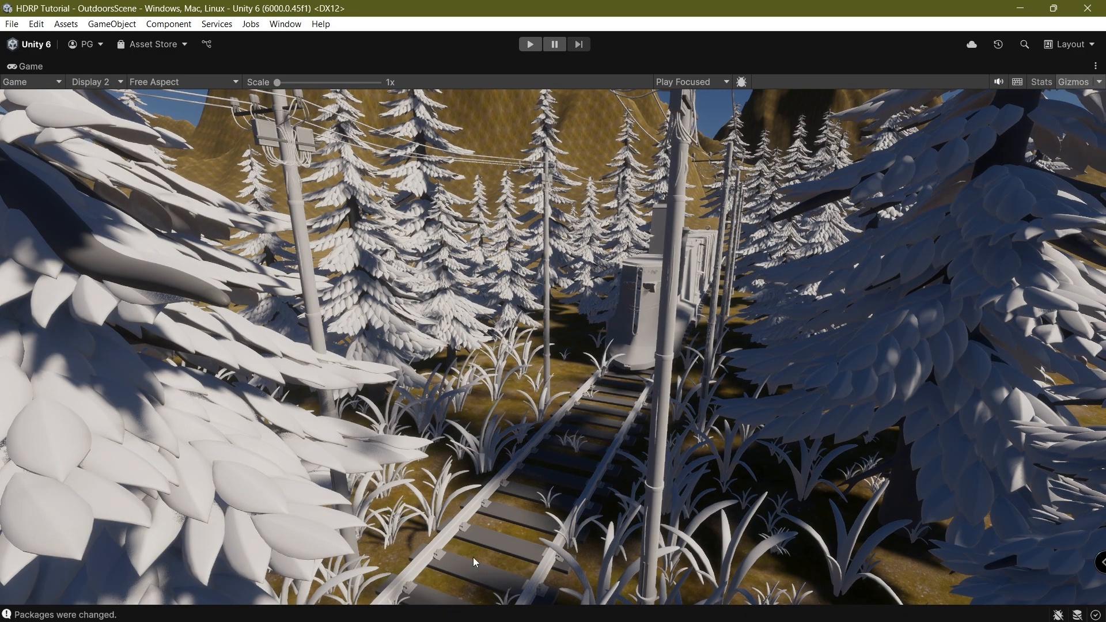
{"action": "left_click", "coordinate": [34, 80]}
{"action": "left_click", "coordinate": [154, 81]}
{"action": "left_click", "coordinate": [110, 82]}
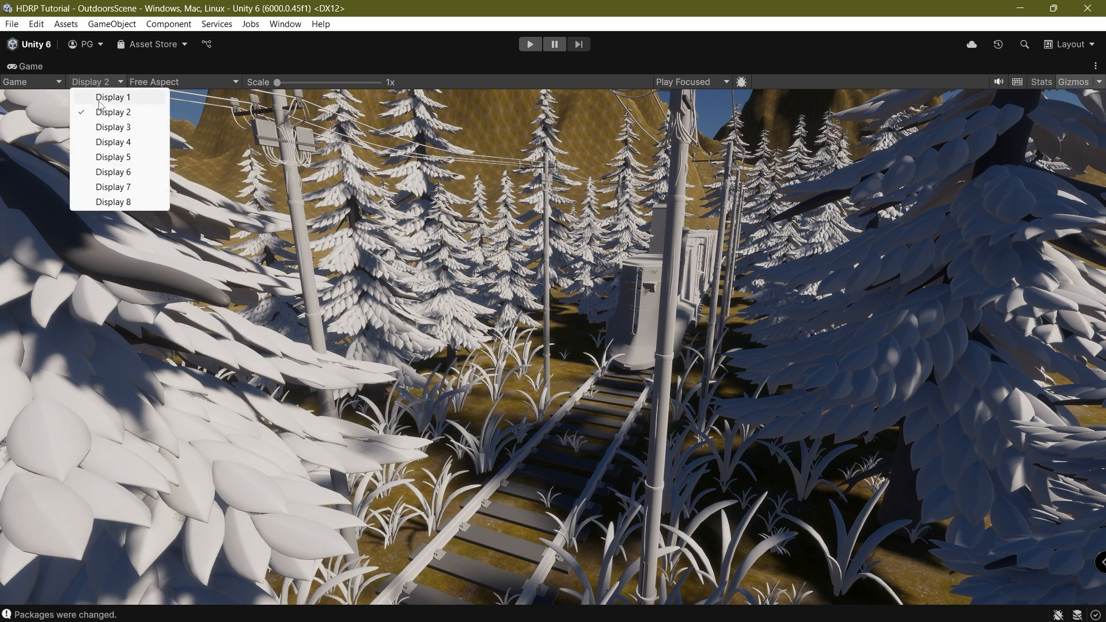
{"action": "left_click", "coordinate": [107, 97]}
{"action": "double_click", "coordinate": [35, 66]}
Return to the Scene view and select the Ground terrain.
{"action": "left_click", "coordinate": [224, 66]}
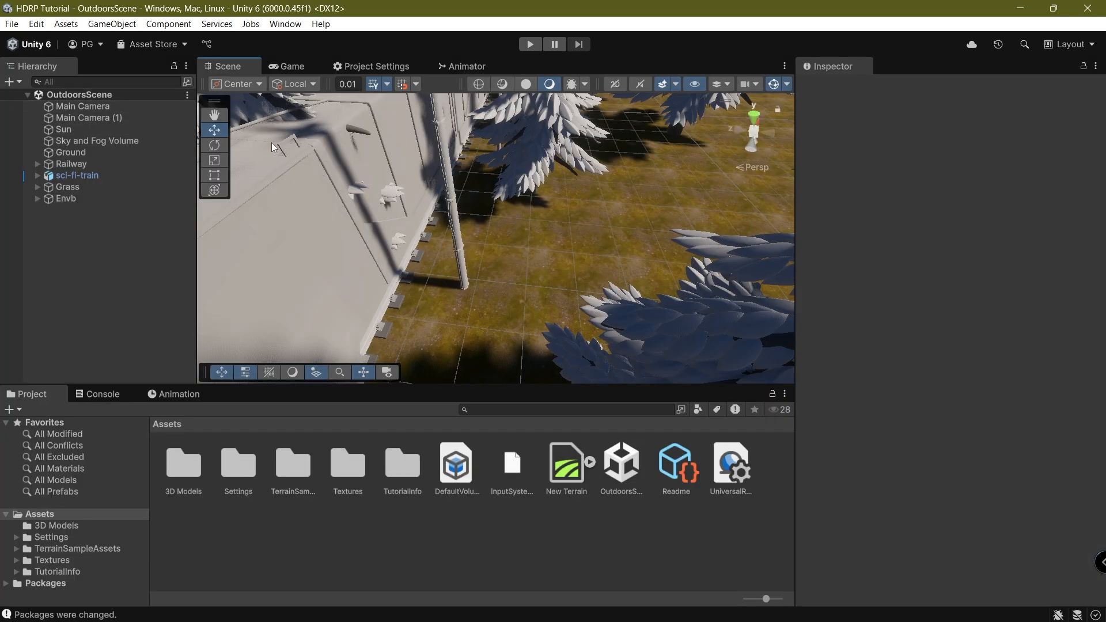
{"action": "right_click_drag", "start_coordinate": [387, 230], "coordinate": [426, 190]}
{"action": "middle_click_drag", "start_coordinate": [426, 190], "coordinate": [429, 296]}
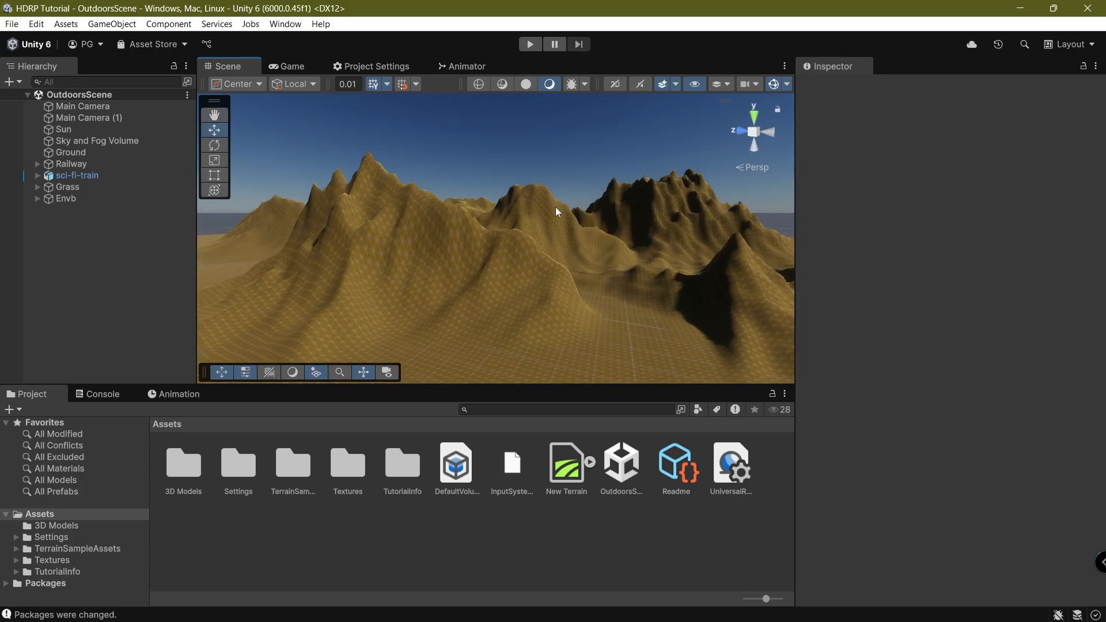
{"action": "left_click", "coordinate": [487, 230]}
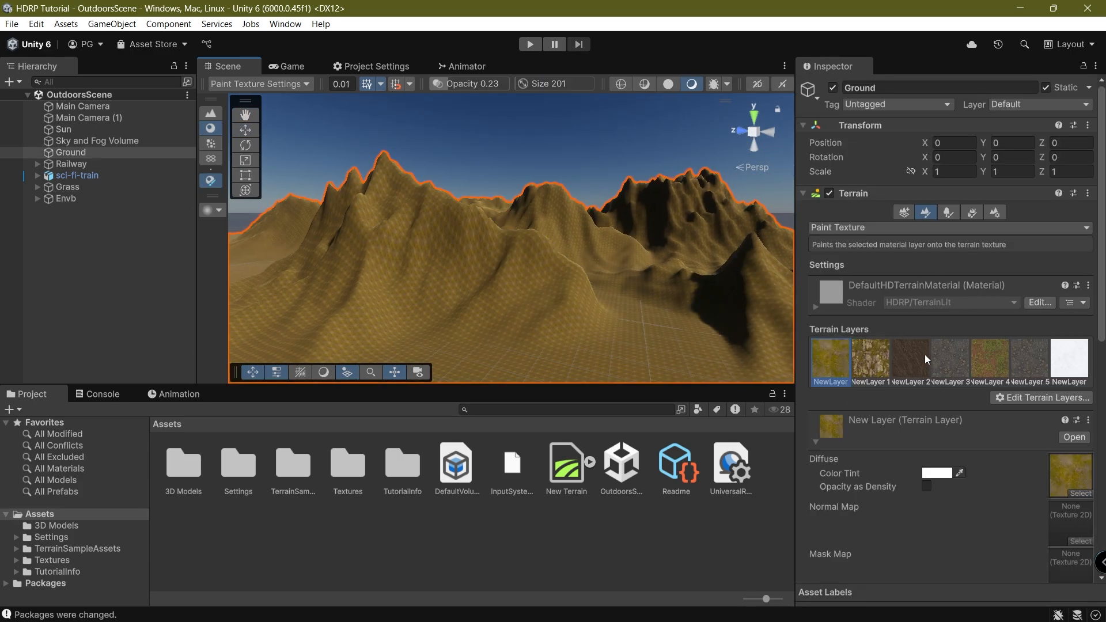
Choose the rocky New Layer 1 and raise the paint brush opacity to 100.
{"action": "left_click", "coordinate": [1063, 363]}
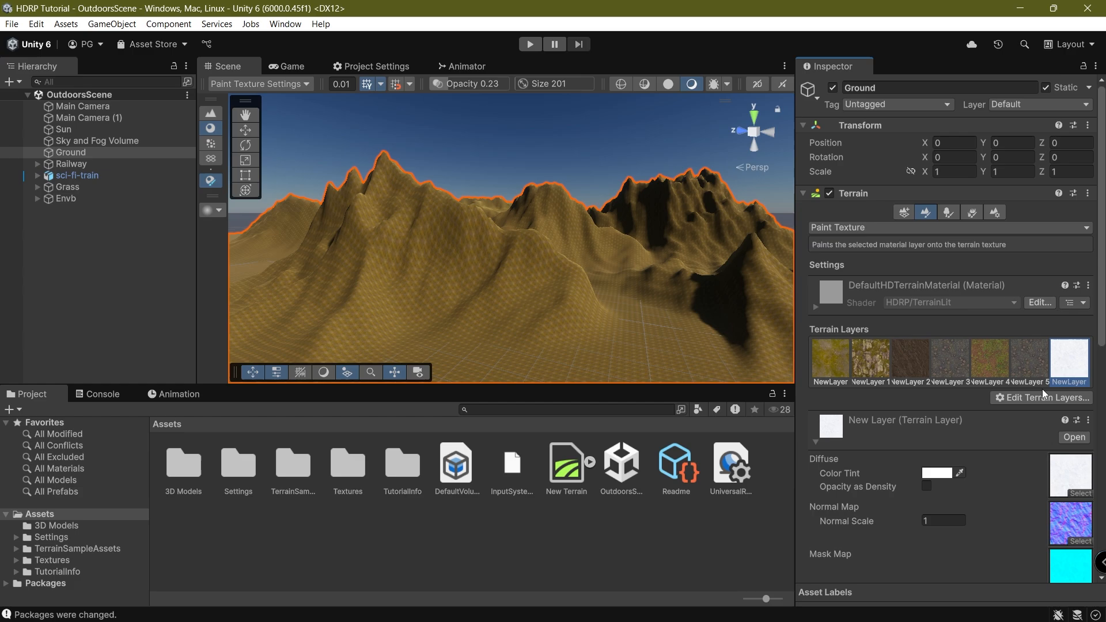
{"action": "left_click", "coordinate": [870, 360]}
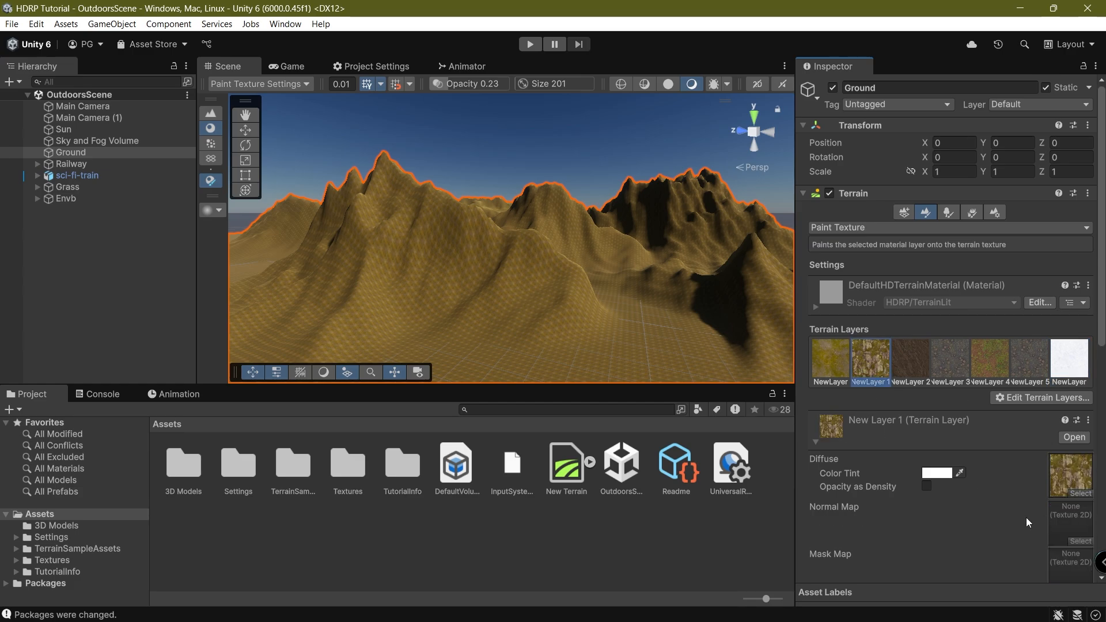
{"action": "scroll", "coordinate": [894, 488], "scroll_direction": "down", "scroll_amount": 3}
{"action": "scroll", "coordinate": [1064, 344], "scroll_direction": "up", "scroll_amount": 3}
{"action": "right_click_drag", "start_coordinate": [508, 145], "coordinate": [491, 254]}
{"action": "scroll", "coordinate": [469, 286], "scroll_direction": "down", "scroll_amount": 3}
{"action": "mouse_move", "coordinate": [468, 286]}
{"action": "middle_mouse_down"}
{"action": "mouse_move", "coordinate": [464, 232]}
{"action": "mouse_move", "coordinate": [609, 258]}
{"action": "middle_mouse_up"}
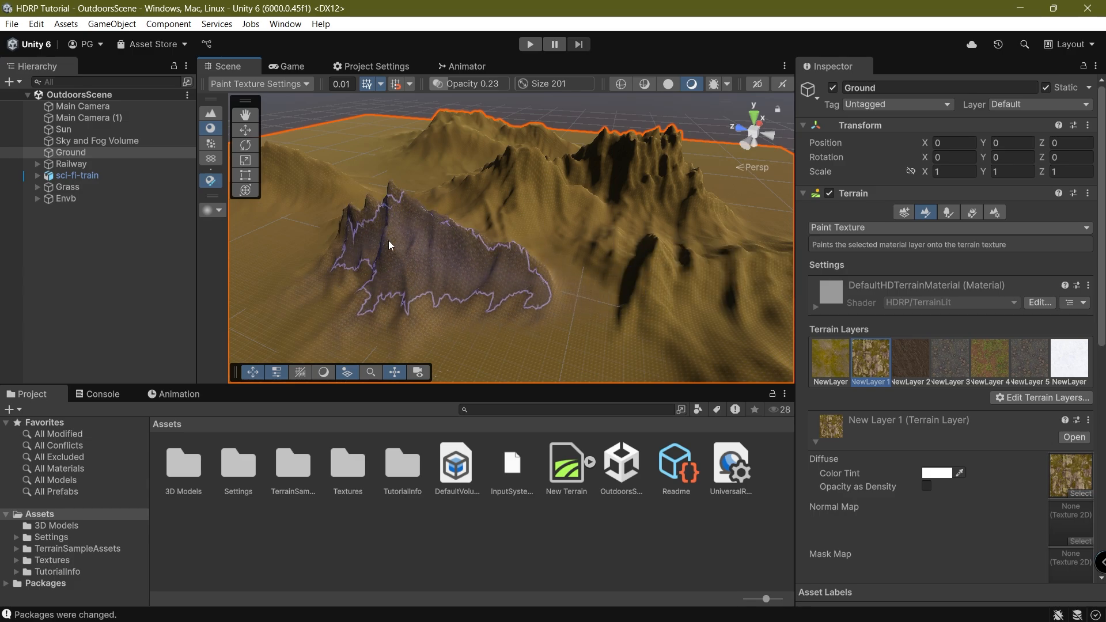
{"action": "scroll", "coordinate": [979, 438], "scroll_direction": "down", "scroll_amount": 10}
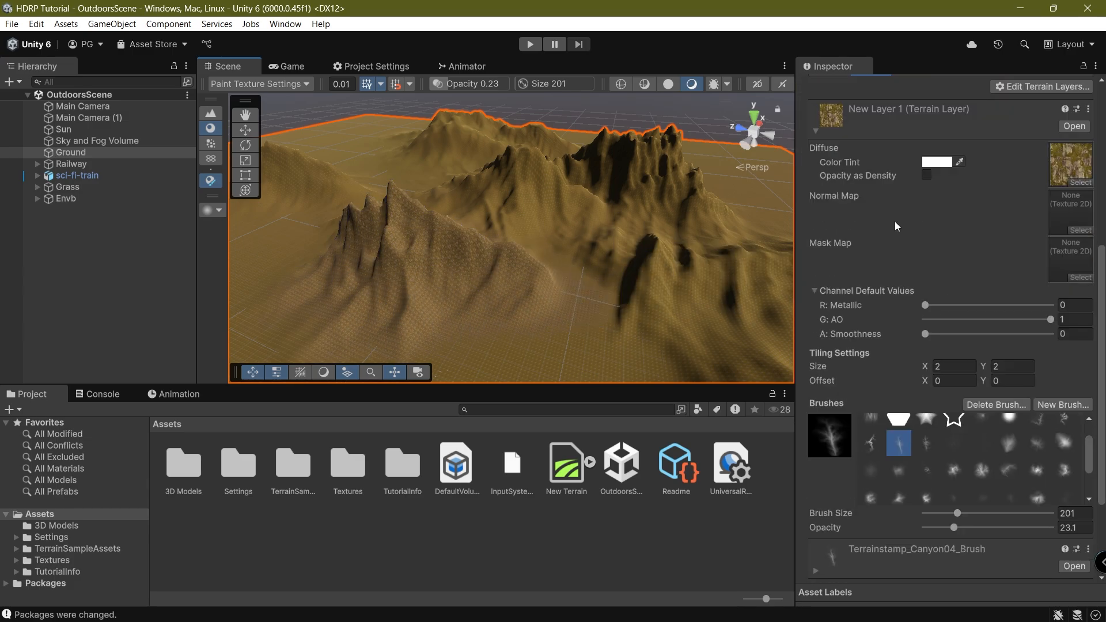
{"action": "scroll", "coordinate": [879, 469], "scroll_direction": "down", "scroll_amount": 3}
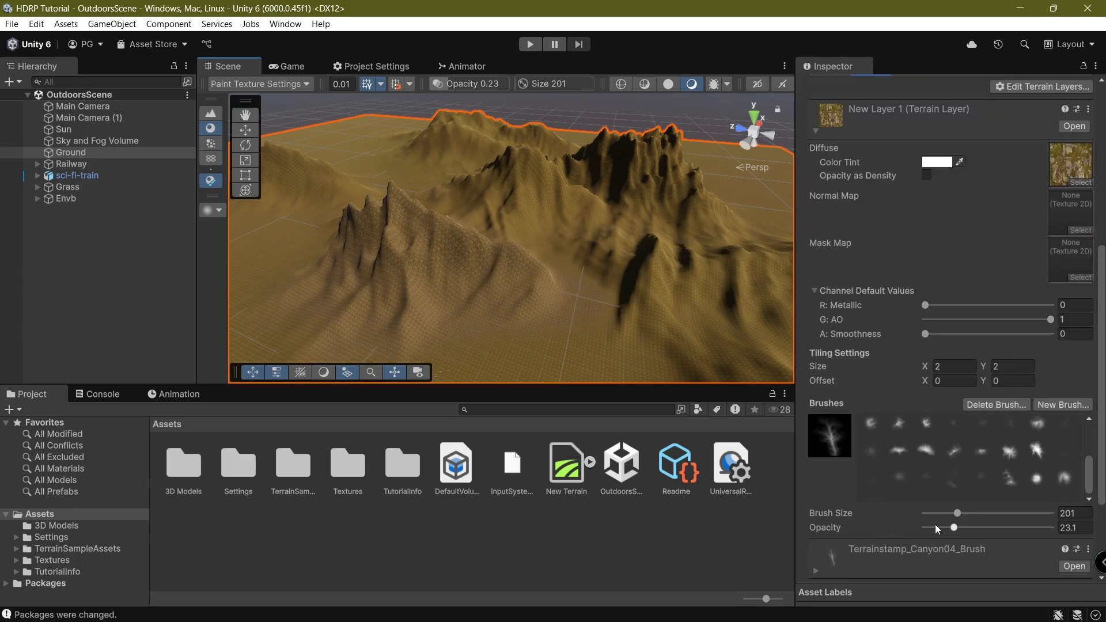
{"action": "left_click_drag", "start_coordinate": [954, 527], "coordinate": [987, 529]}
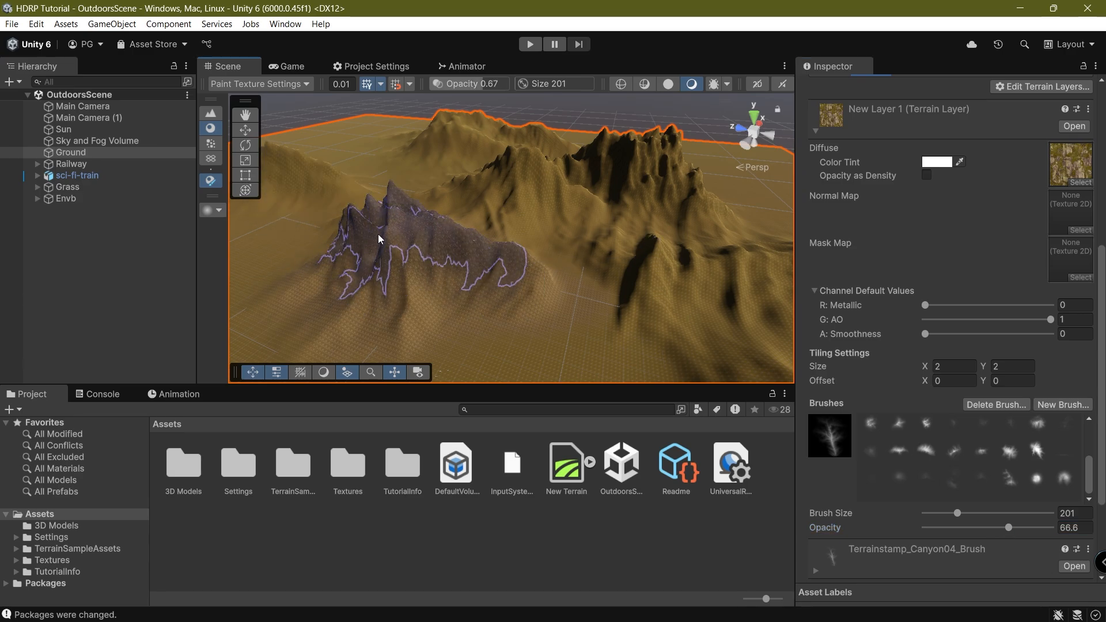
Paint the rocky texture over the peaks and the slopes beyond.
{"action": "mouse_move", "coordinate": [513, 185]}
{"action": "left_mouse_down"}
{"action": "mouse_move", "coordinate": [637, 177]}
{"action": "mouse_move", "coordinate": [657, 202]}
{"action": "left_mouse_up"}
{"action": "right_click_drag", "start_coordinate": [567, 253], "coordinate": [628, 243]}
{"action": "left_click_drag", "start_coordinate": [616, 242], "coordinate": [566, 235]}
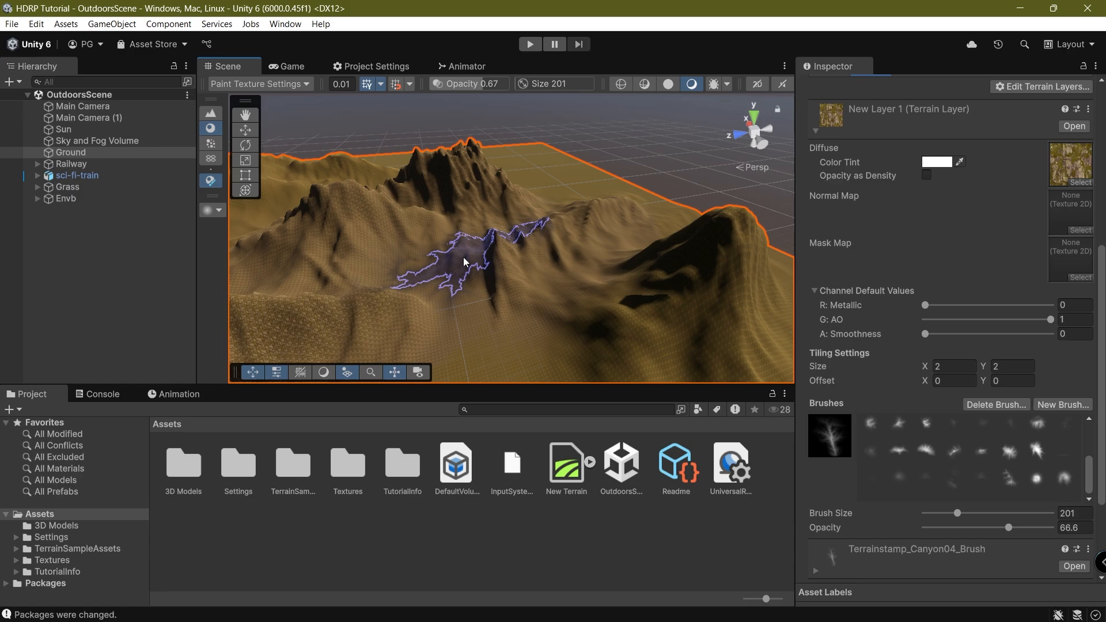
{"action": "right_click_drag", "start_coordinate": [463, 257], "coordinate": [530, 233]}
{"action": "mouse_move", "coordinate": [513, 288]}
{"action": "right_mouse_down"}
{"action": "mouse_move", "coordinate": [573, 284]}
{"action": "mouse_move", "coordinate": [508, 302]}
{"action": "right_mouse_up"}
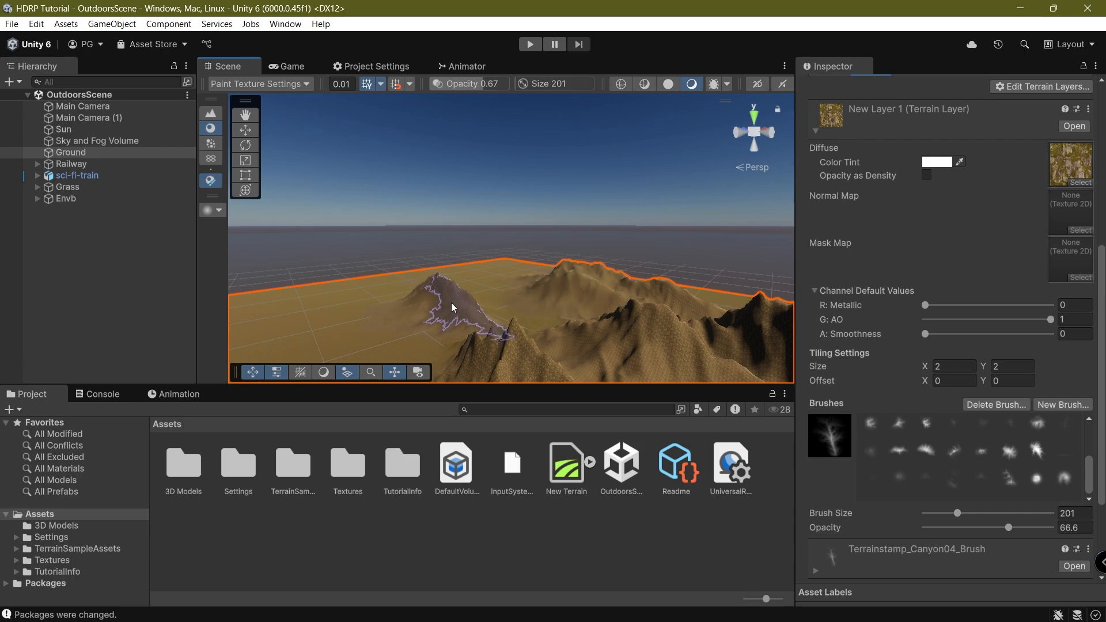
{"action": "mouse_move", "coordinate": [537, 312]}
{"action": "right_mouse_down"}
{"action": "mouse_move", "coordinate": [477, 247]}
{"action": "mouse_move", "coordinate": [435, 273]}
{"action": "right_mouse_up"}
{"action": "mouse_move", "coordinate": [435, 273]}
{"action": "middle_mouse_down"}
{"action": "mouse_move", "coordinate": [669, 91]}
{"action": "mouse_move", "coordinate": [580, 172]}
{"action": "middle_mouse_up"}
{"action": "mouse_move", "coordinate": [580, 173]}
{"action": "right_mouse_down"}
{"action": "mouse_move", "coordinate": [490, 284]}
{"action": "mouse_move", "coordinate": [406, 285]}
{"action": "right_mouse_up"}
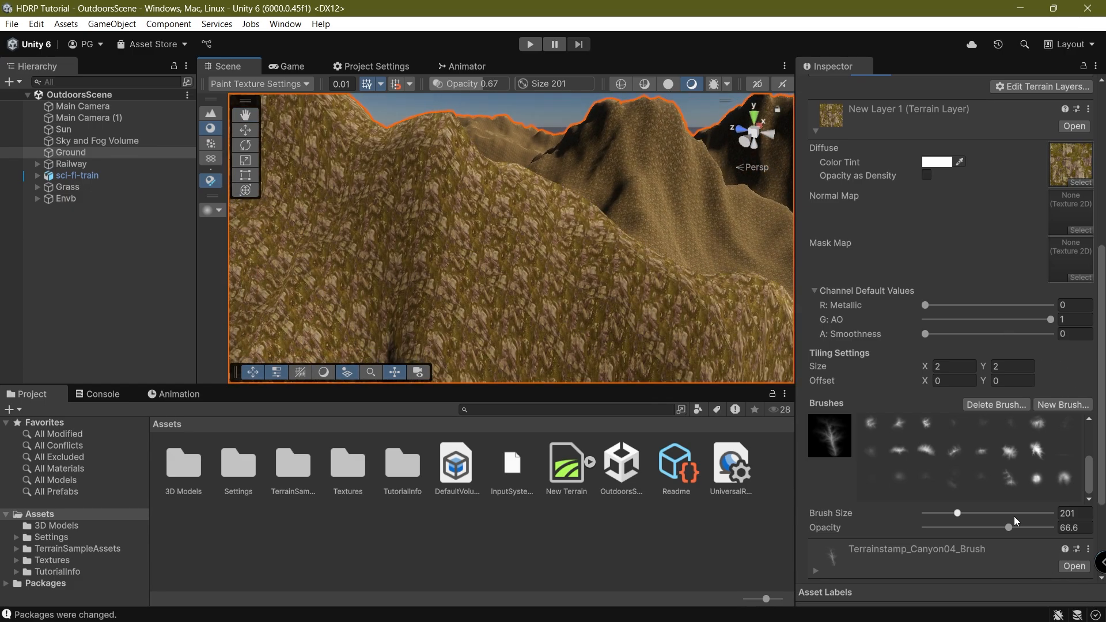
{"action": "scroll", "coordinate": [548, 271], "scroll_direction": "down", "scroll_amount": 8}
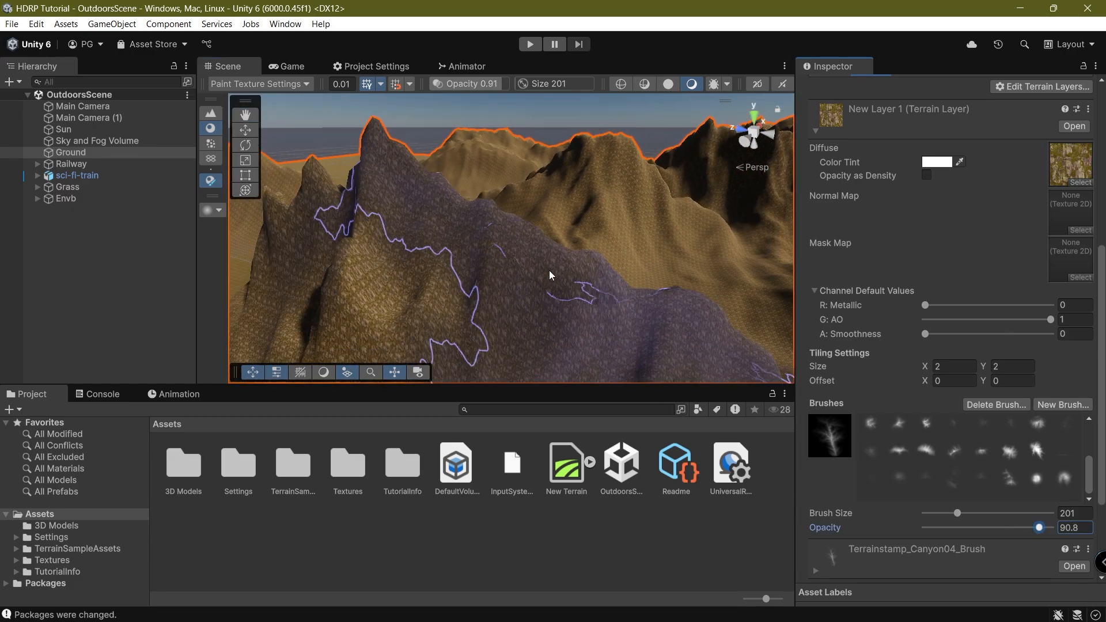
{"action": "mouse_move", "coordinate": [426, 247]}
{"action": "left_mouse_down"}
{"action": "mouse_move", "coordinate": [403, 245]}
{"action": "mouse_move", "coordinate": [398, 307]}
{"action": "mouse_move", "coordinate": [333, 296]}
{"action": "left_mouse_up"}
{"action": "scroll", "coordinate": [433, 276], "scroll_direction": "down", "scroll_amount": 10}
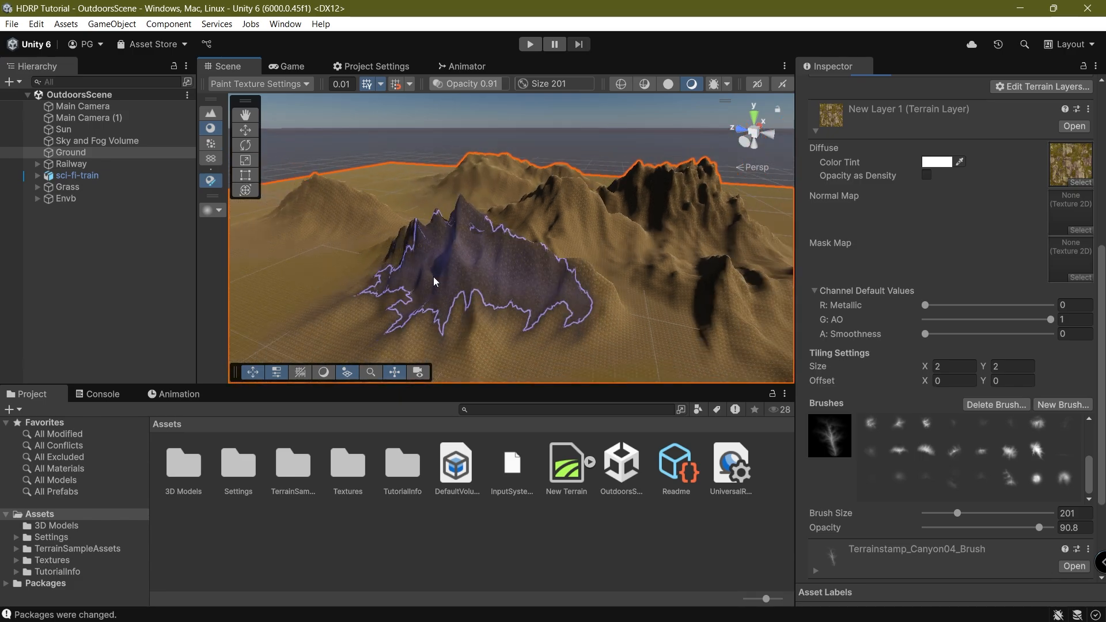
{"action": "mouse_move", "coordinate": [433, 276]}
{"action": "right_mouse_down"}
{"action": "mouse_move", "coordinate": [547, 262]}
{"action": "mouse_move", "coordinate": [547, 313]}
{"action": "right_mouse_up"}
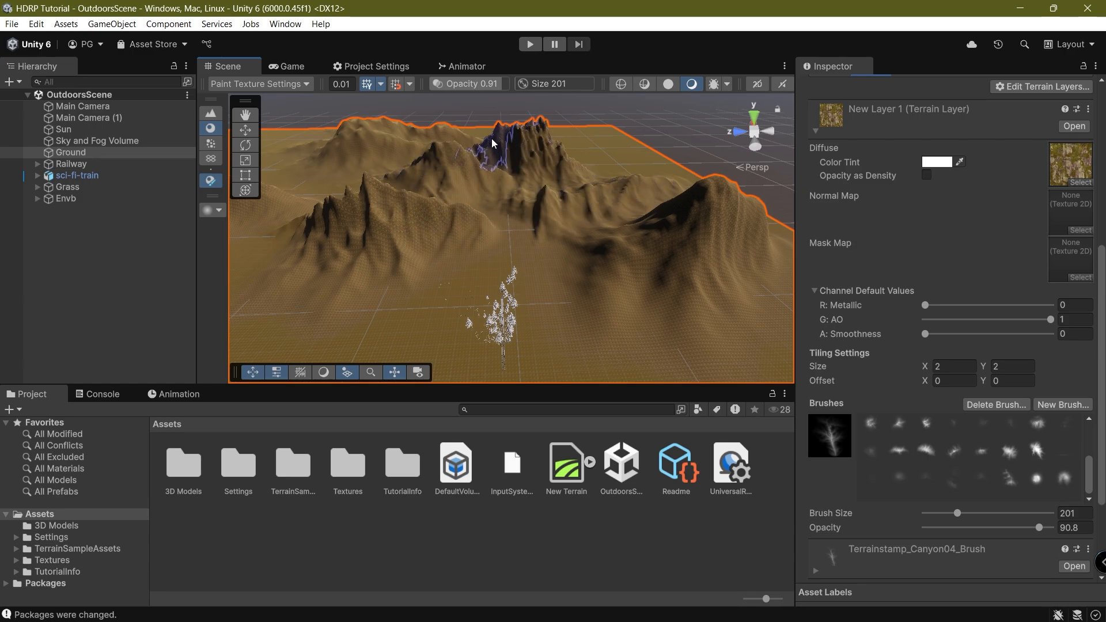
Paint rocky texture over the left mountains, checking the result from the game camera.
{"action": "left_click", "coordinate": [317, 65]}
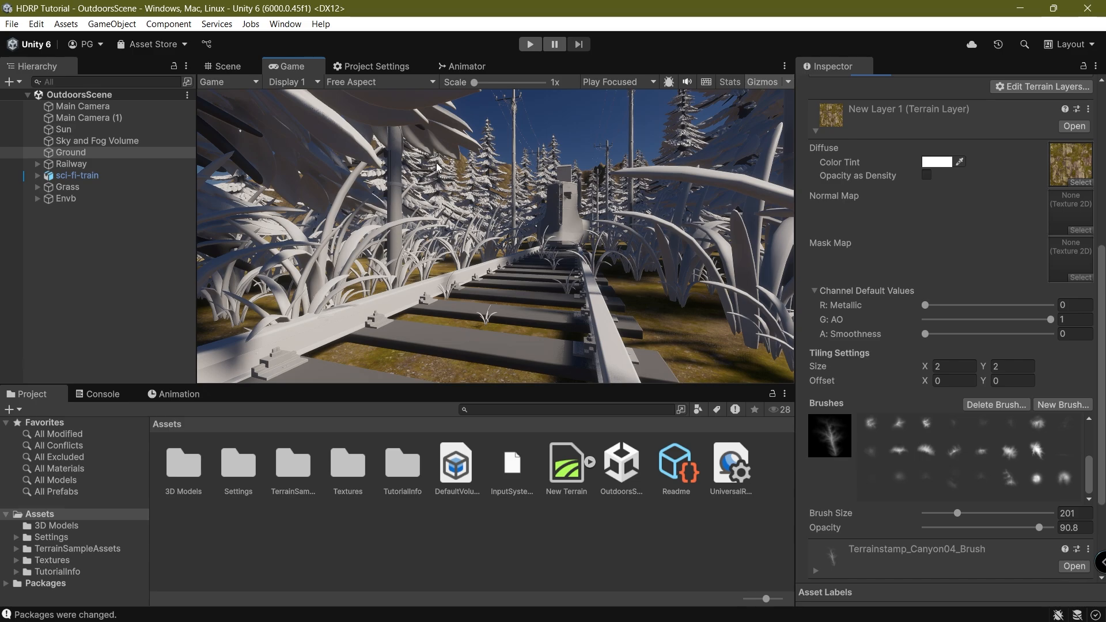
{"action": "left_click", "coordinate": [221, 66]}
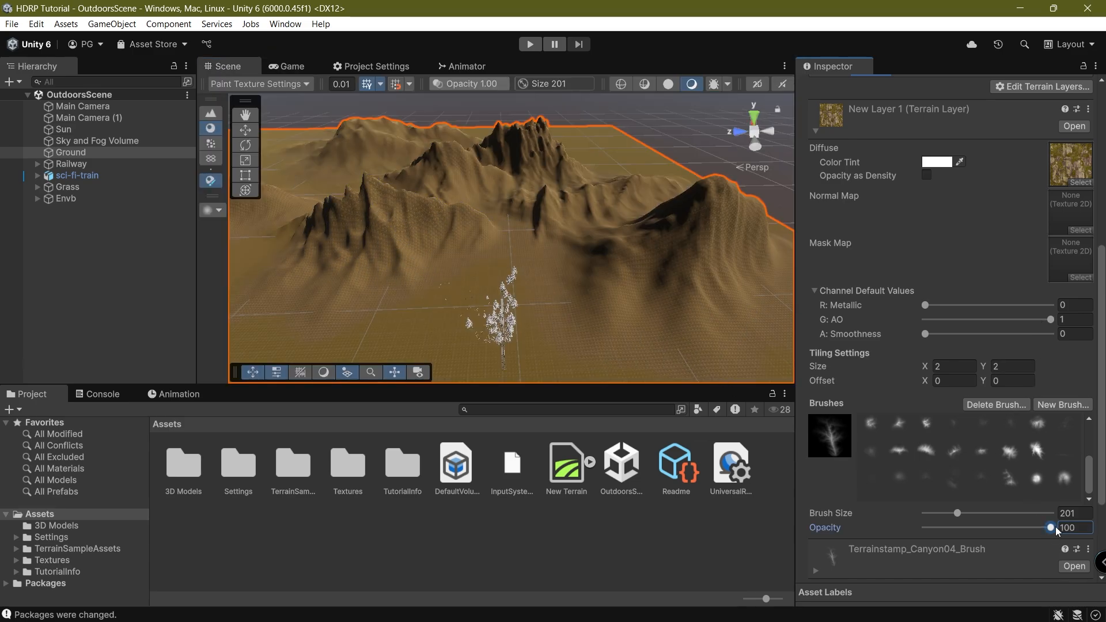
{"action": "mouse_move", "coordinate": [426, 174]}
{"action": "left_mouse_down"}
{"action": "mouse_move", "coordinate": [448, 210]}
{"action": "mouse_move", "coordinate": [358, 219]}
{"action": "left_mouse_up"}
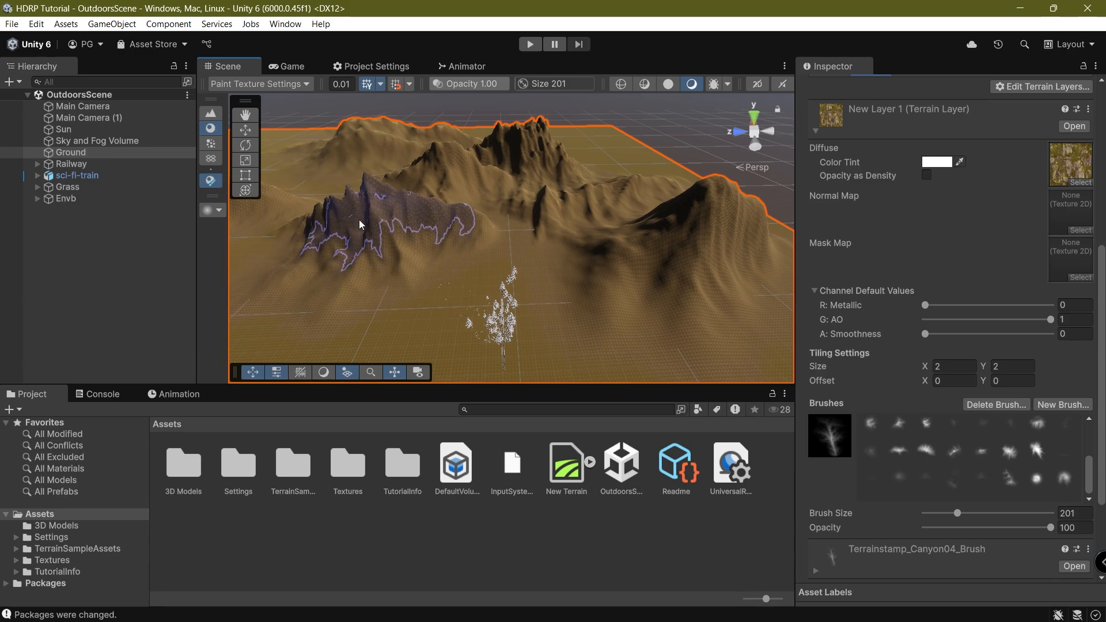
{"action": "left_click", "coordinate": [285, 82]}
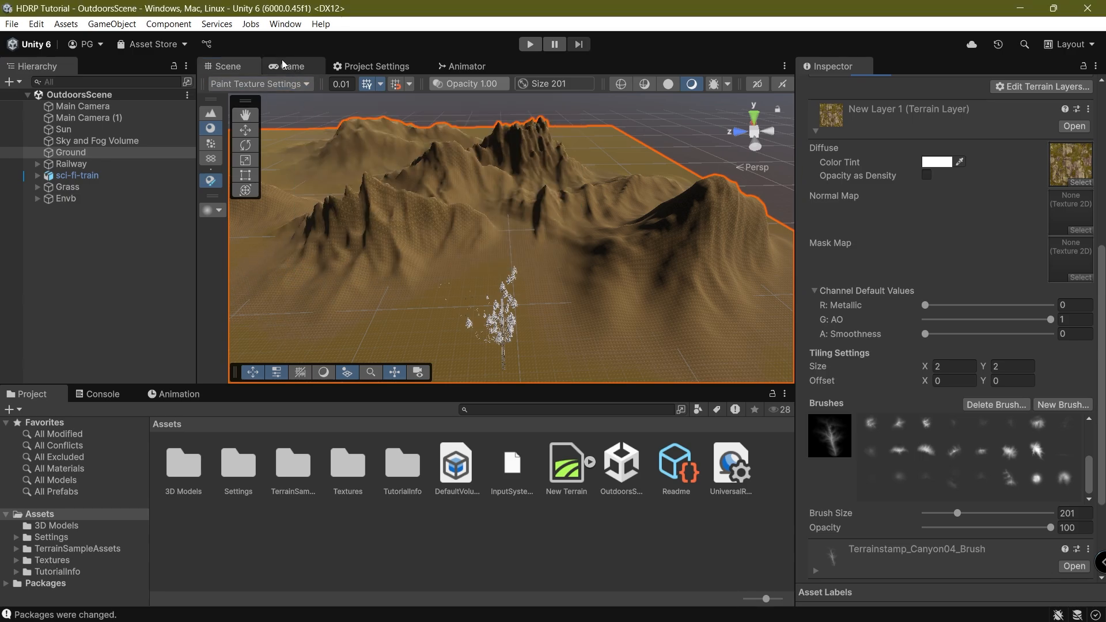
{"action": "left_click", "coordinate": [288, 66]}
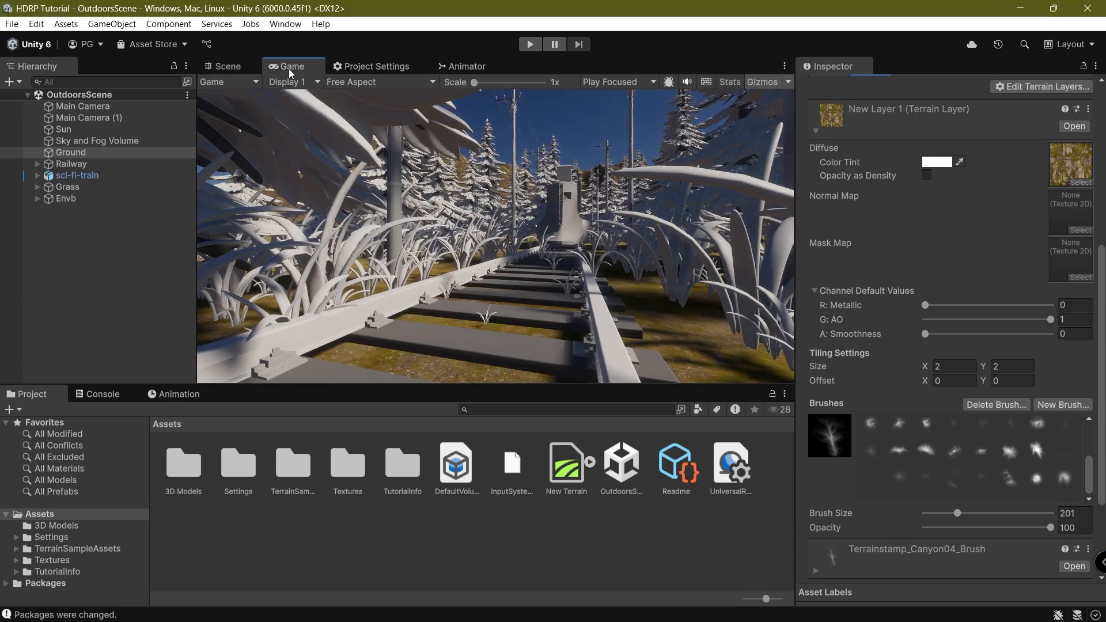
{"action": "left_click", "coordinate": [246, 69]}
Deselect the terrain and orbit across the mountains to inspect the painted slopes.
{"action": "scroll", "coordinate": [493, 206], "scroll_direction": "up", "scroll_amount": 5}
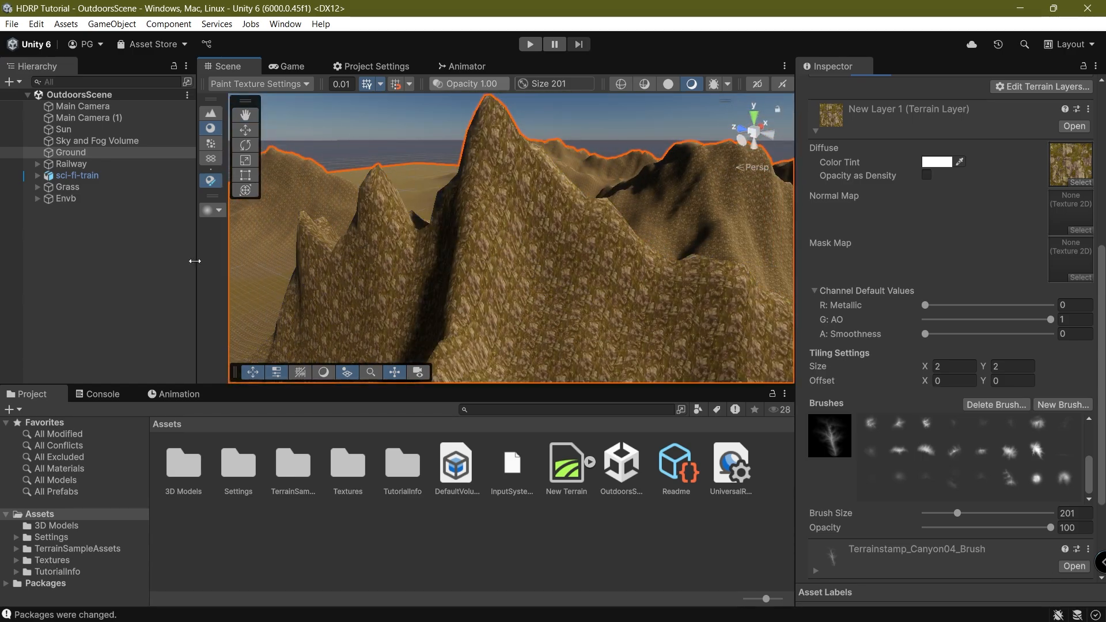
{"action": "left_click", "coordinate": [191, 260]}
{"action": "scroll", "coordinate": [454, 257], "scroll_direction": "up", "scroll_amount": 10}
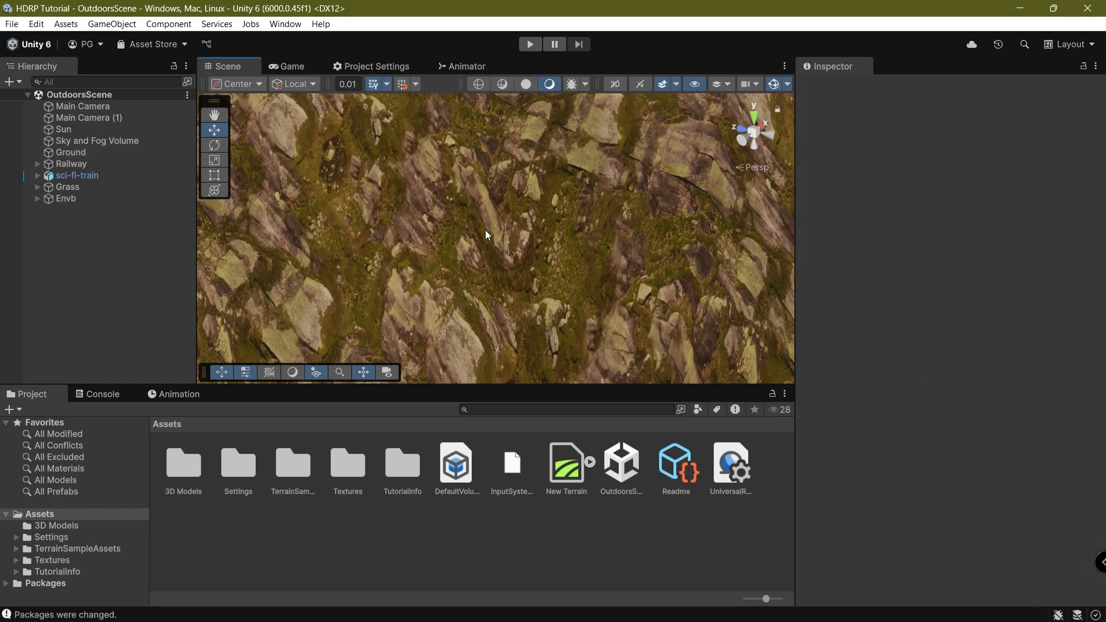
{"action": "scroll", "coordinate": [501, 250], "scroll_direction": "down", "scroll_amount": 10}
{"action": "scroll", "coordinate": [504, 246], "scroll_direction": "up", "scroll_amount": 3}
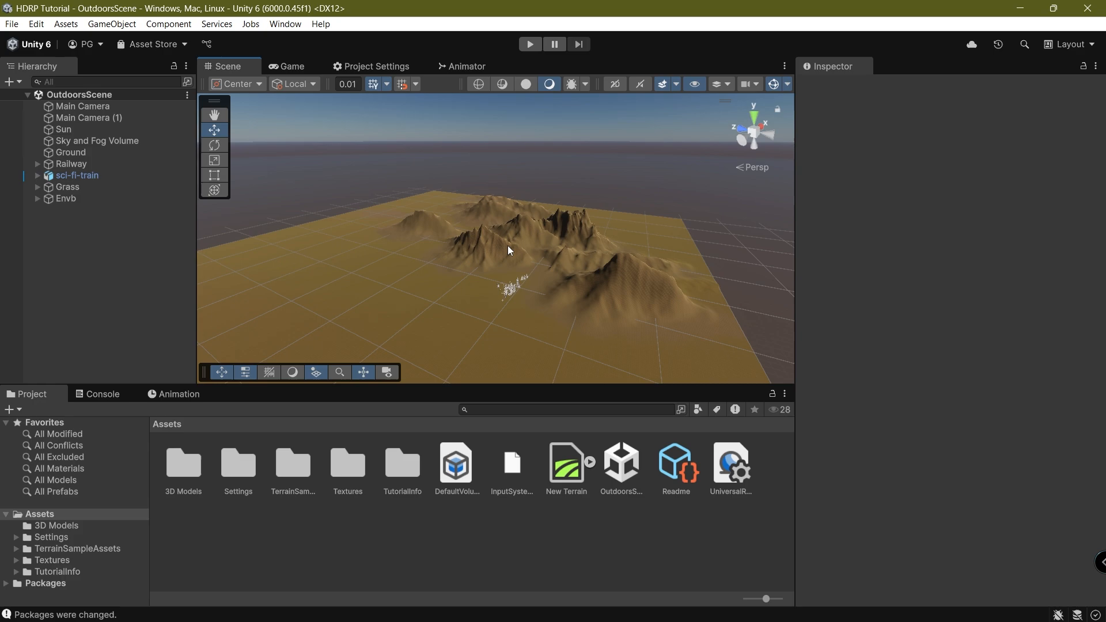
{"action": "scroll", "coordinate": [507, 245], "scroll_direction": "up", "scroll_amount": 9}
{"action": "right_click_drag", "start_coordinate": [368, 226], "coordinate": [510, 308]}
Select Ground and try a tiling size of 15 by 15 for New Layer 1.
{"action": "left_click", "coordinate": [510, 309]}
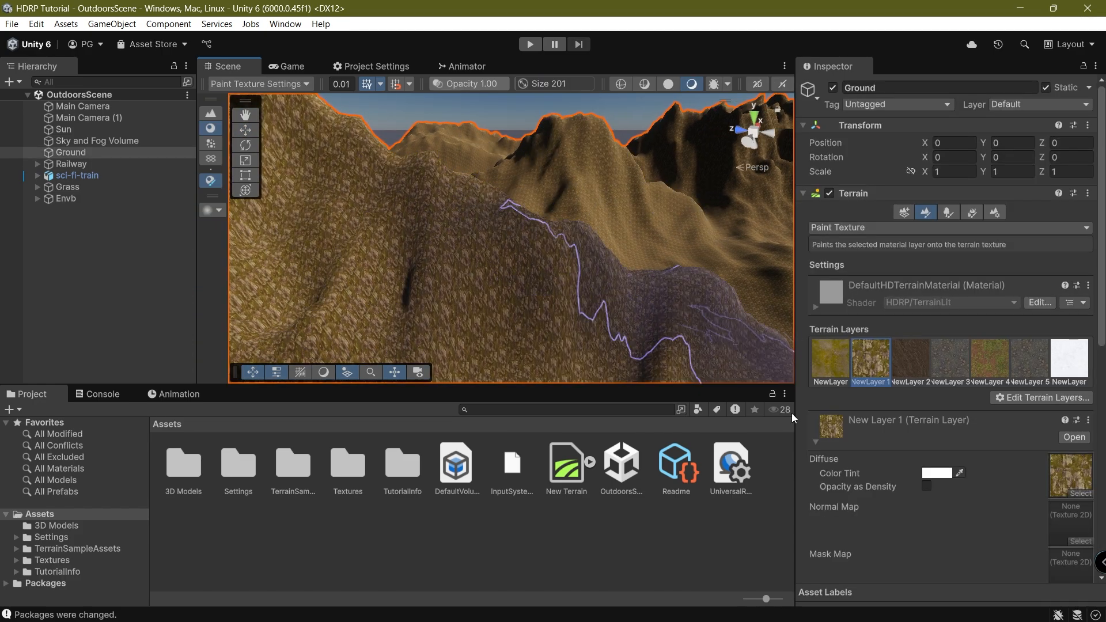
{"action": "scroll", "coordinate": [903, 457], "scroll_direction": "down", "scroll_amount": 3}
{"action": "scroll", "coordinate": [903, 457], "scroll_direction": "down", "scroll_amount": 2}
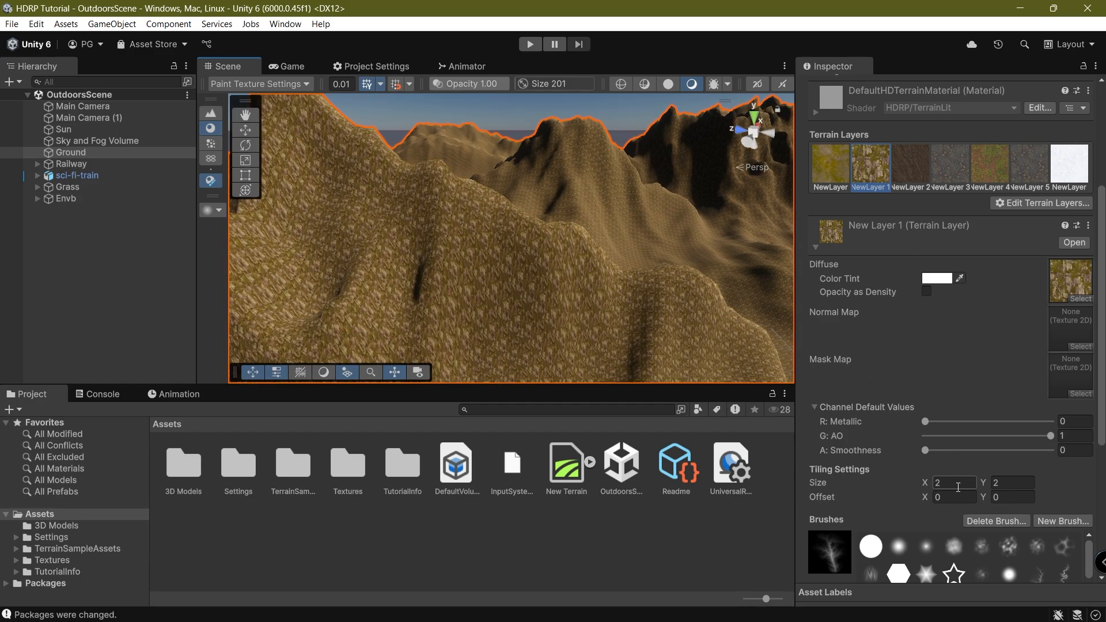
{"action": "left_click_drag", "start_coordinate": [927, 483], "coordinate": [39, 491]}
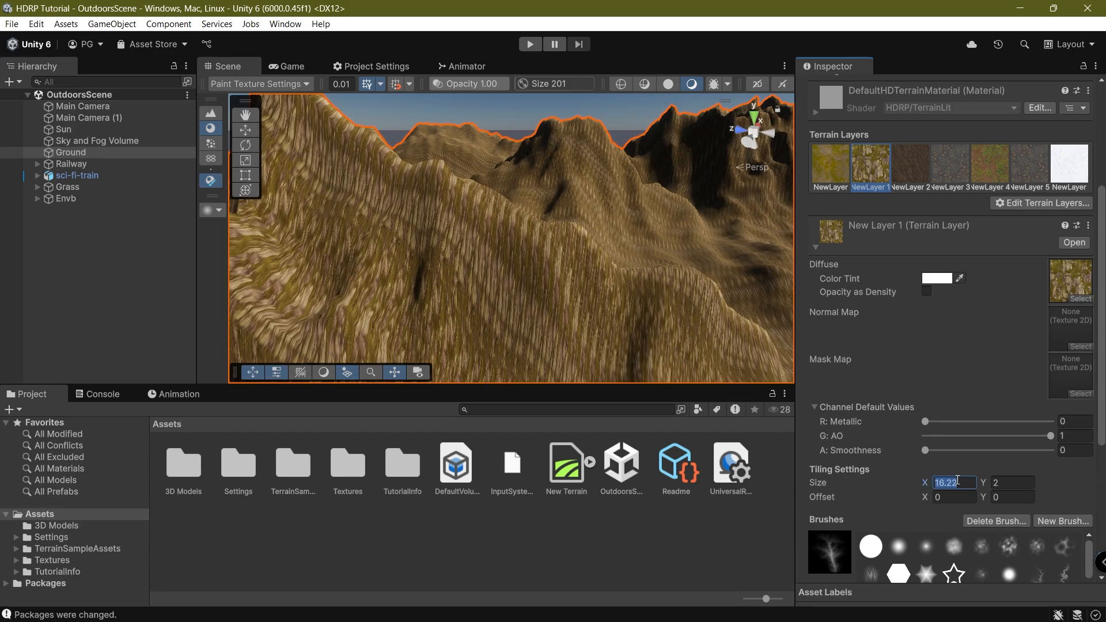
{"action": "type", "text": "15"}
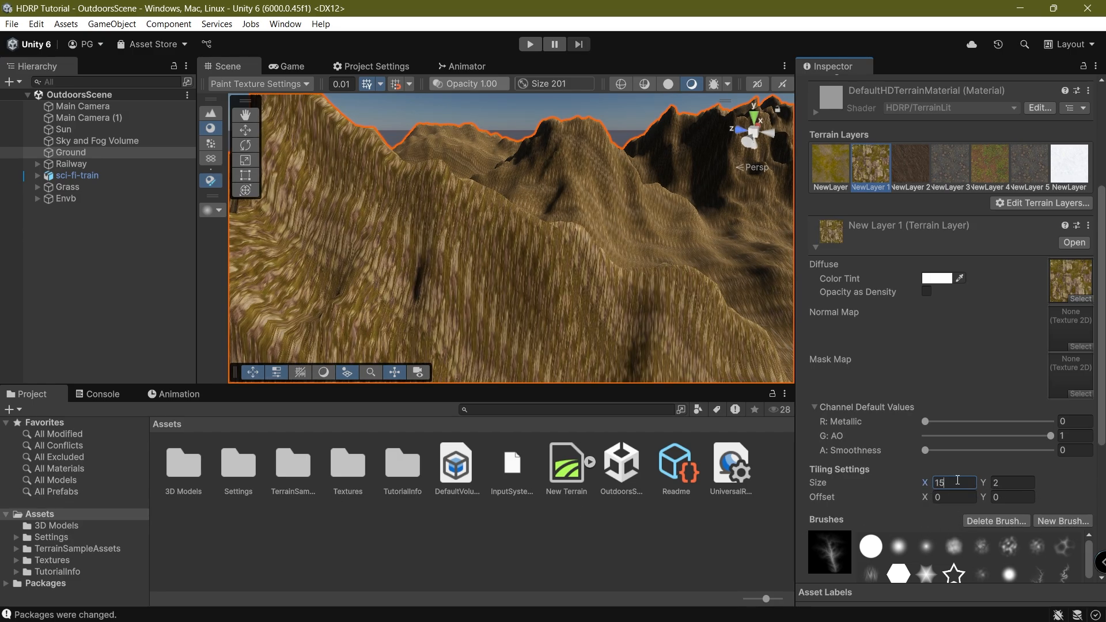
{"action": "type", "text": "15"}
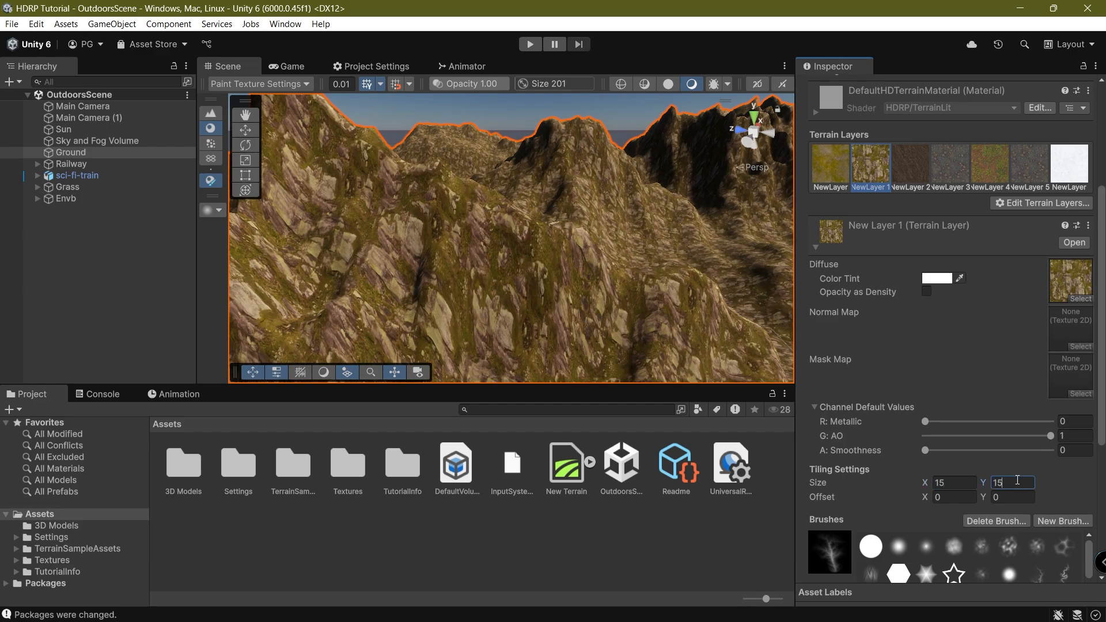
{"action": "scroll", "coordinate": [450, 309], "scroll_direction": "down", "scroll_amount": 8}
Deselect the terrain and check the snowy trees from the game camera.
{"action": "left_click", "coordinate": [148, 291]}
{"action": "middle_click_drag", "start_coordinate": [511, 268], "coordinate": [479, 219]}
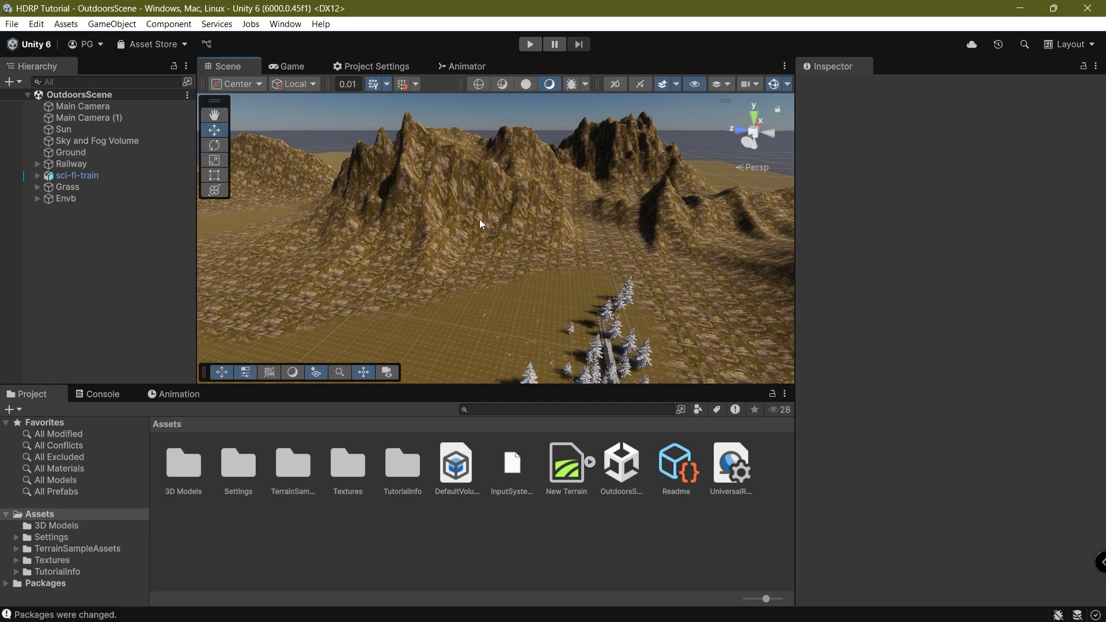
{"action": "left_click", "coordinate": [276, 67]}
{"action": "key", "text": "alt+Tab"}
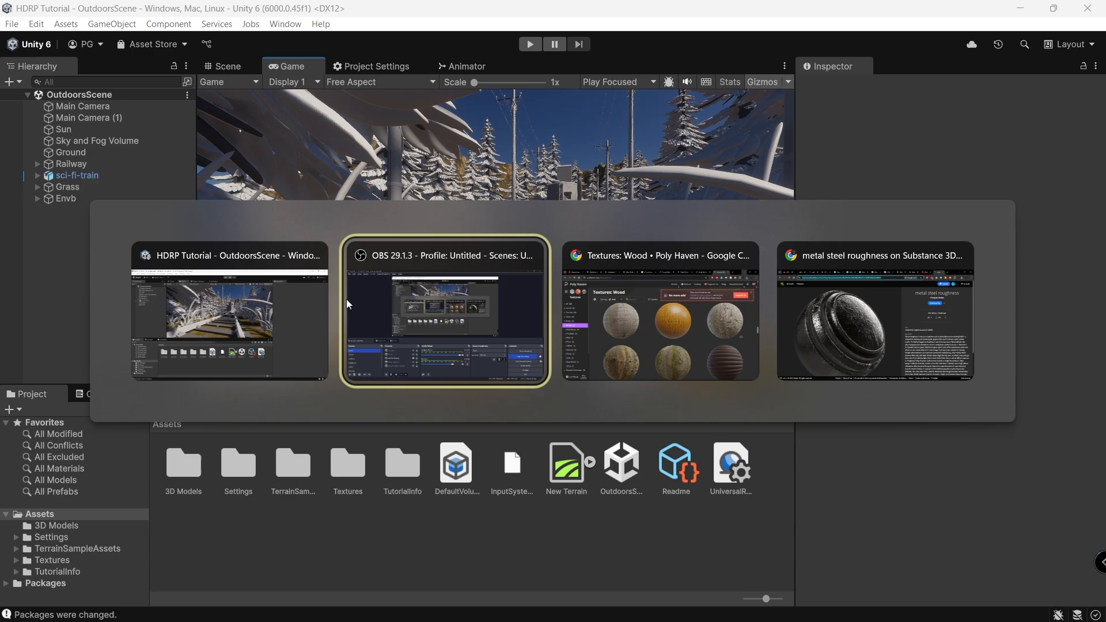
{"action": "left_click", "coordinate": [237, 68]}
Reselect Ground and test tiling sizes 10 and 5, settling on X 10, Y 10.
{"action": "left_click", "coordinate": [537, 253]}
{"action": "scroll", "coordinate": [463, 200], "scroll_direction": "up", "scroll_amount": 6}
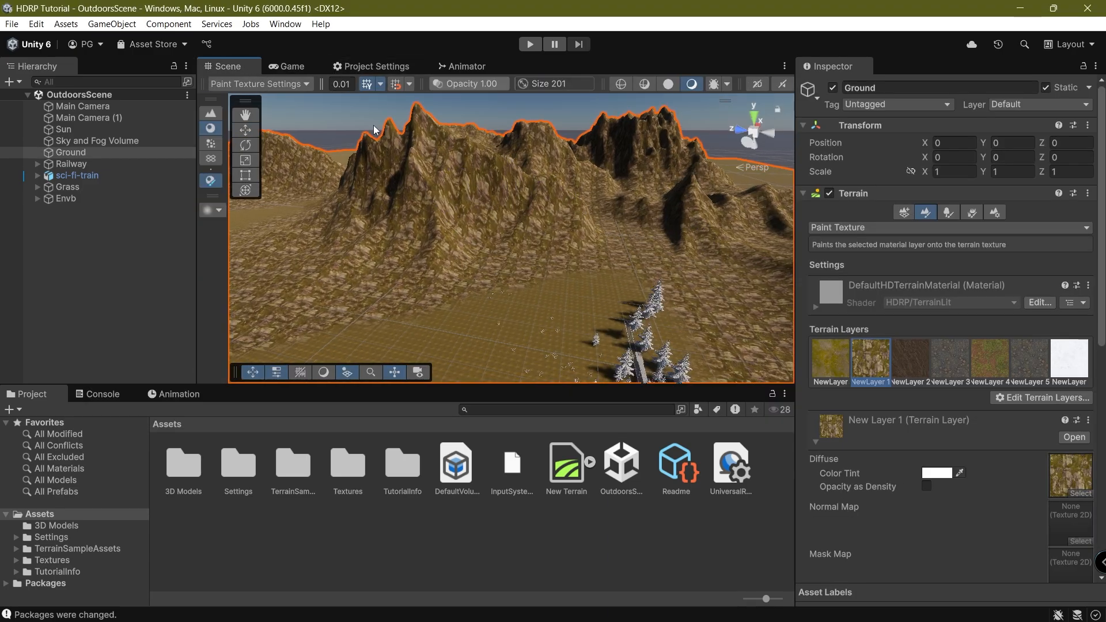
{"action": "middle_click_drag", "start_coordinate": [460, 200], "coordinate": [478, 262]}
{"action": "scroll", "coordinate": [479, 261], "scroll_direction": "up", "scroll_amount": 3}
{"action": "scroll", "coordinate": [920, 427], "scroll_direction": "down", "scroll_amount": 5}
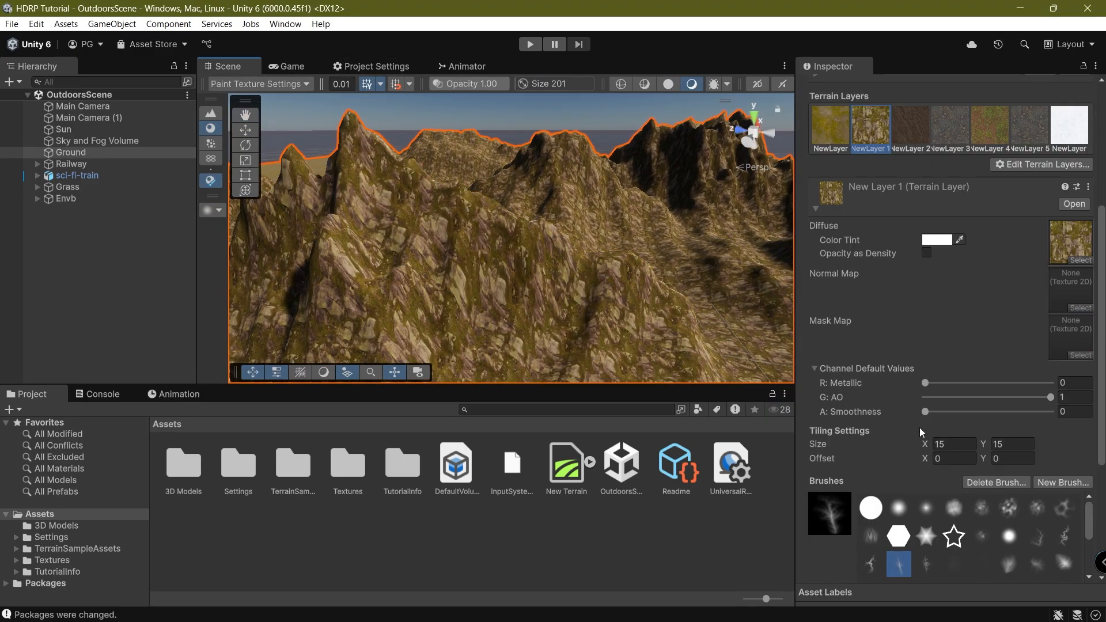
{"action": "left_click", "coordinate": [972, 441]}
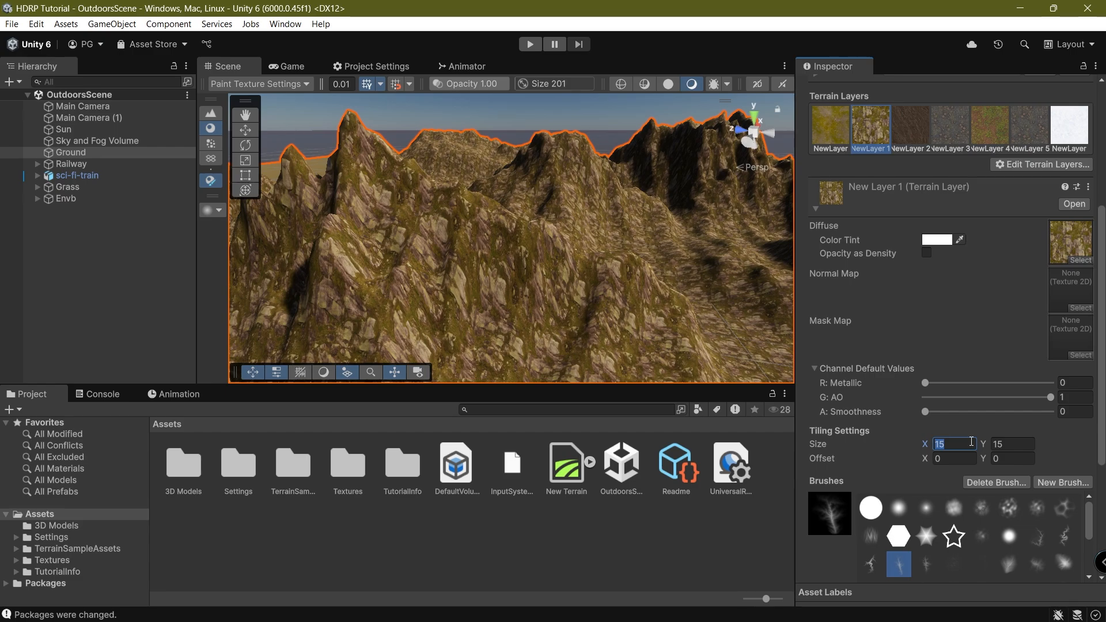
{"action": "type", "text": "10"}
{"action": "key", "text": "BackSpace"}
{"action": "type", "text": "0"}
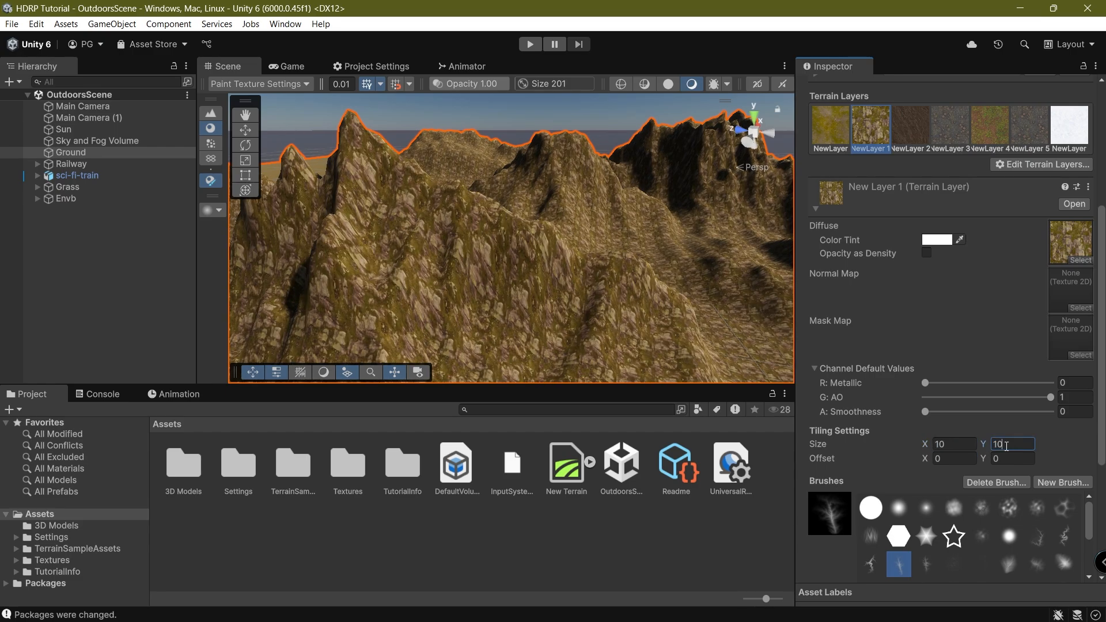
{"action": "right_click_drag", "start_coordinate": [432, 172], "coordinate": [406, 219]}
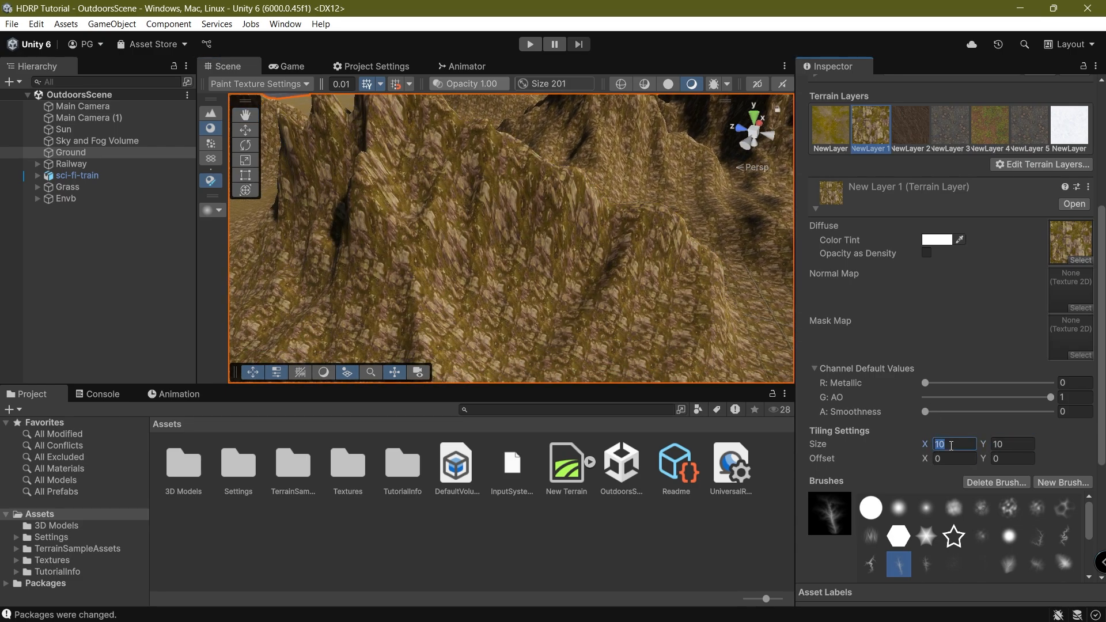
{"action": "type", "text": "5"}
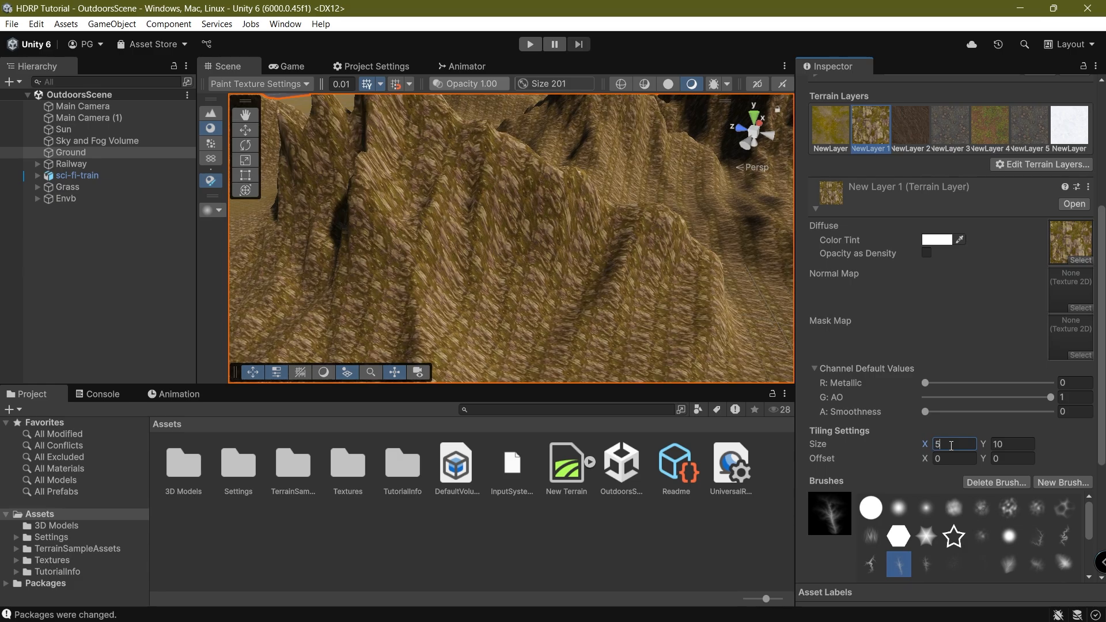
{"action": "type", "text": "5"}
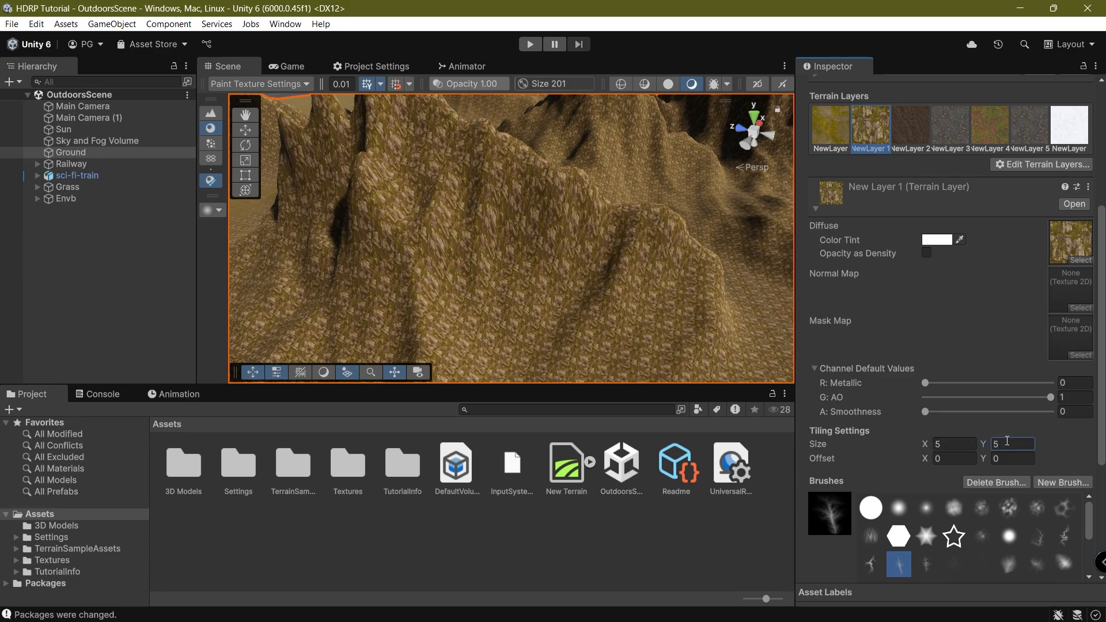
{"action": "right_click_drag", "start_coordinate": [481, 287], "coordinate": [503, 312]}
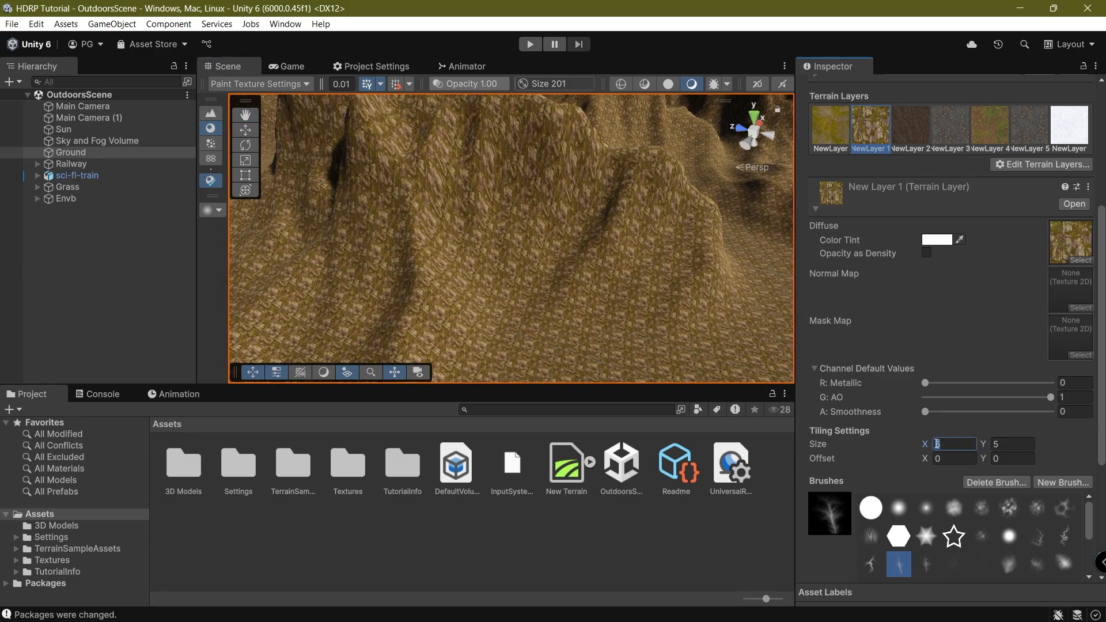
{"action": "type", "text": "10"}
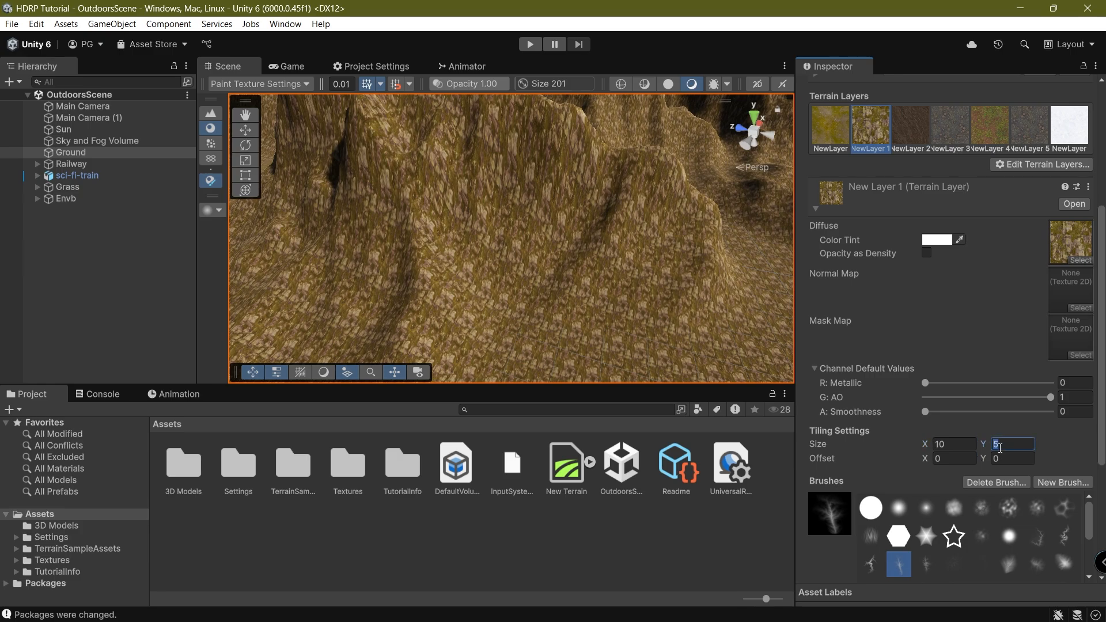
{"action": "type", "text": "10"}
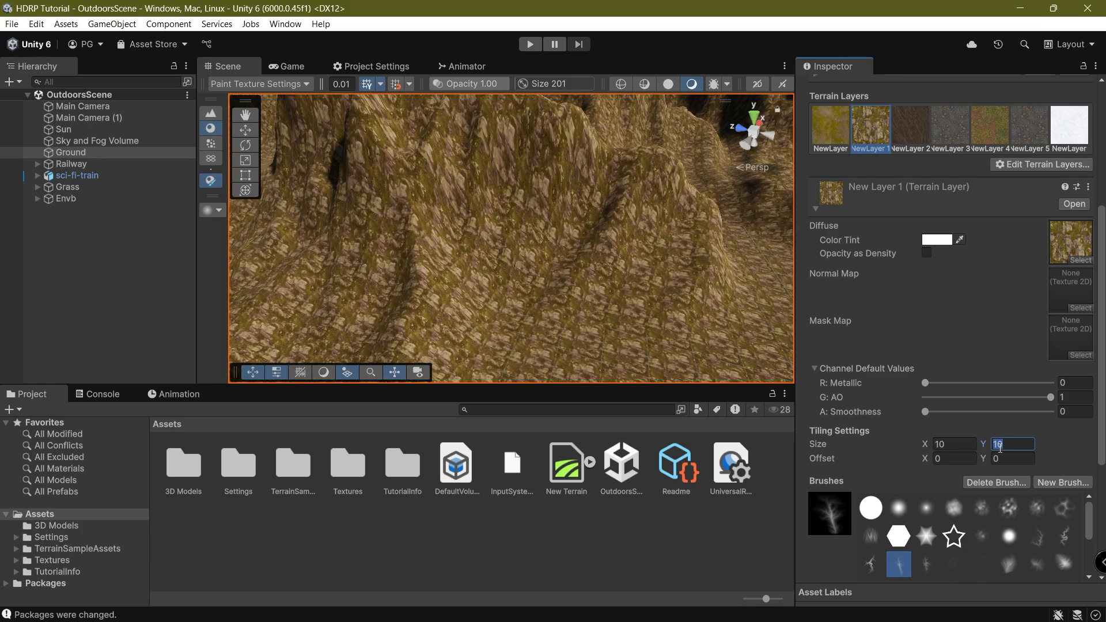
{"action": "right_click_drag", "start_coordinate": [609, 294], "coordinate": [612, 254]}
Set the aerial_rocks_02_diff_4k texture's Wrap Mode to Mirror.
{"action": "left_click", "coordinate": [1073, 241]}
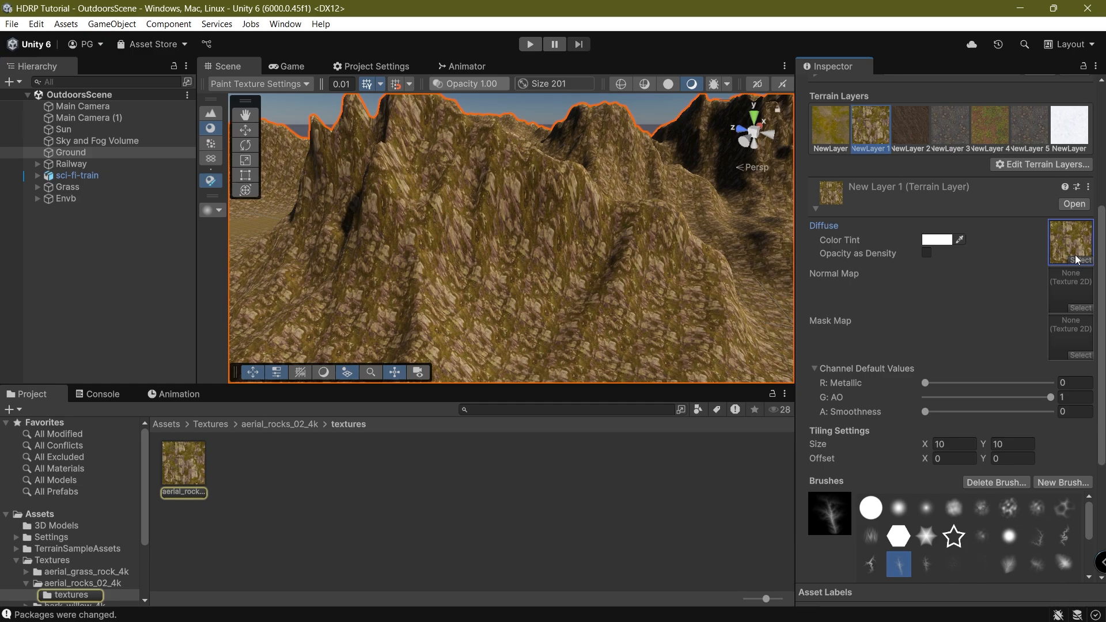
{"action": "left_click", "coordinate": [183, 464]}
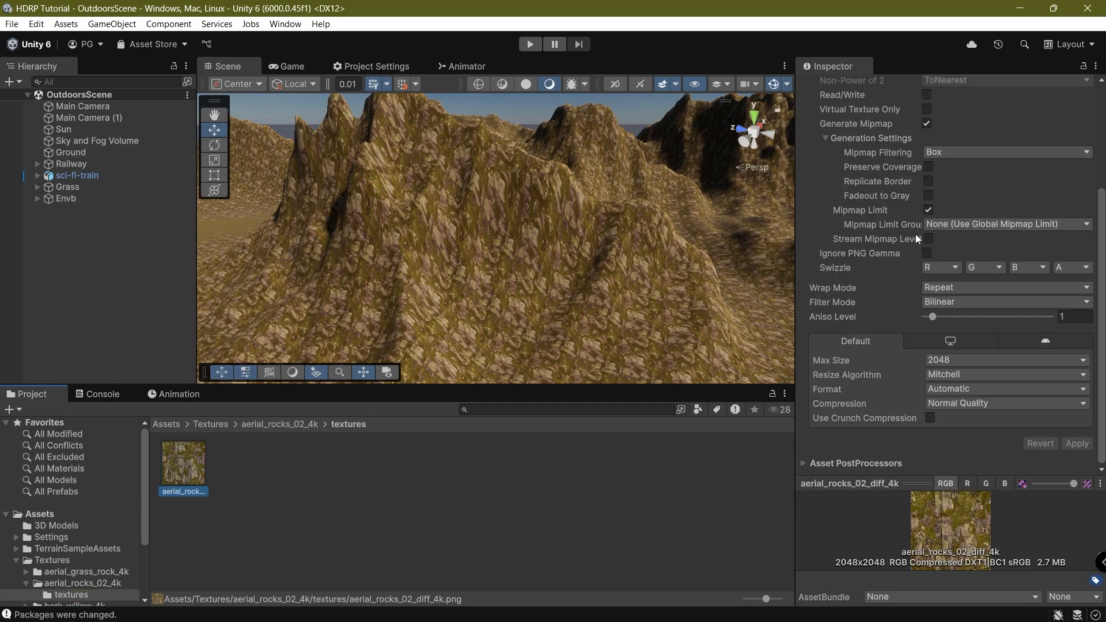
{"action": "scroll", "coordinate": [914, 238], "scroll_direction": "up", "scroll_amount": 5}
{"action": "scroll", "coordinate": [921, 357], "scroll_direction": "down", "scroll_amount": 4}
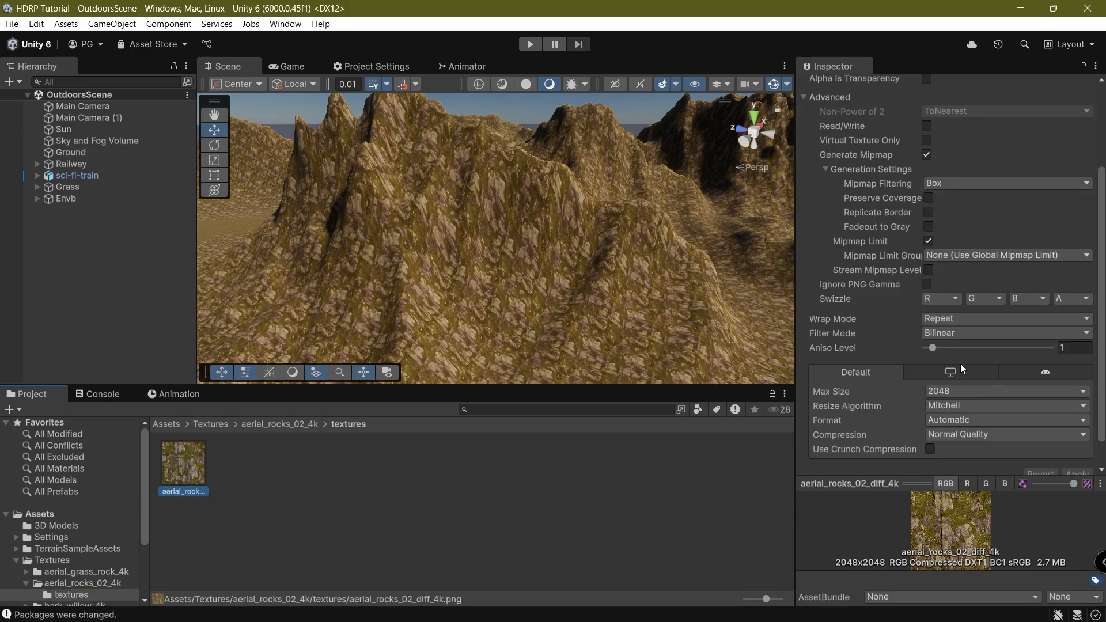
{"action": "left_click", "coordinate": [947, 321]}
{"action": "left_click", "coordinate": [959, 363]}
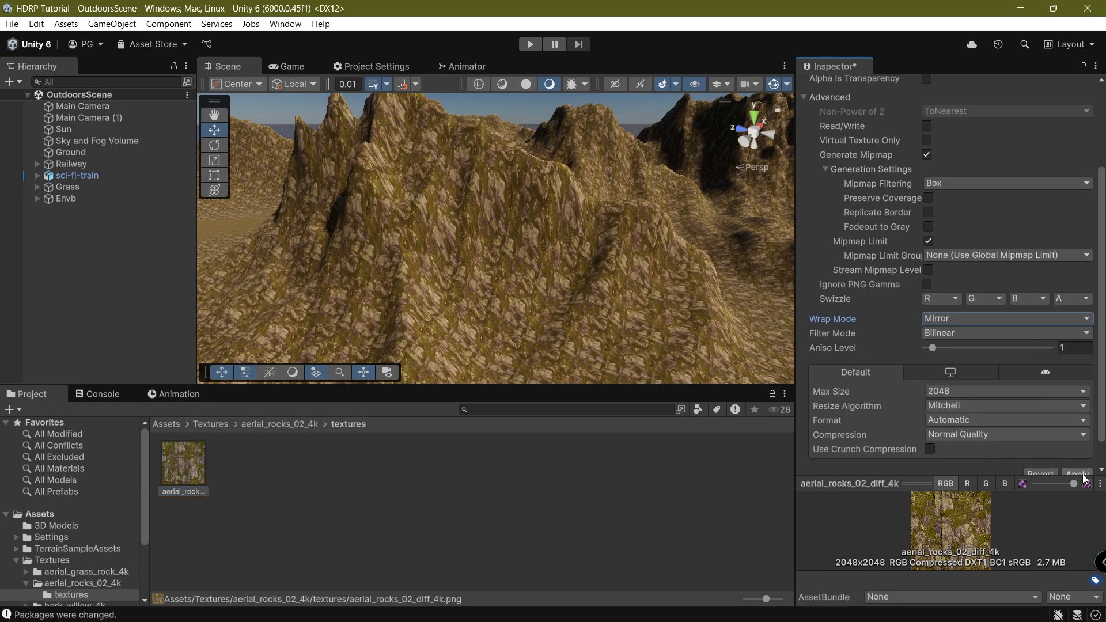
Apply the texture change and orbit to a wide view of the mountains.
{"action": "right_click_drag", "start_coordinate": [451, 256], "coordinate": [655, 318]}
{"action": "scroll", "coordinate": [640, 299], "scroll_direction": "down", "scroll_amount": 4}
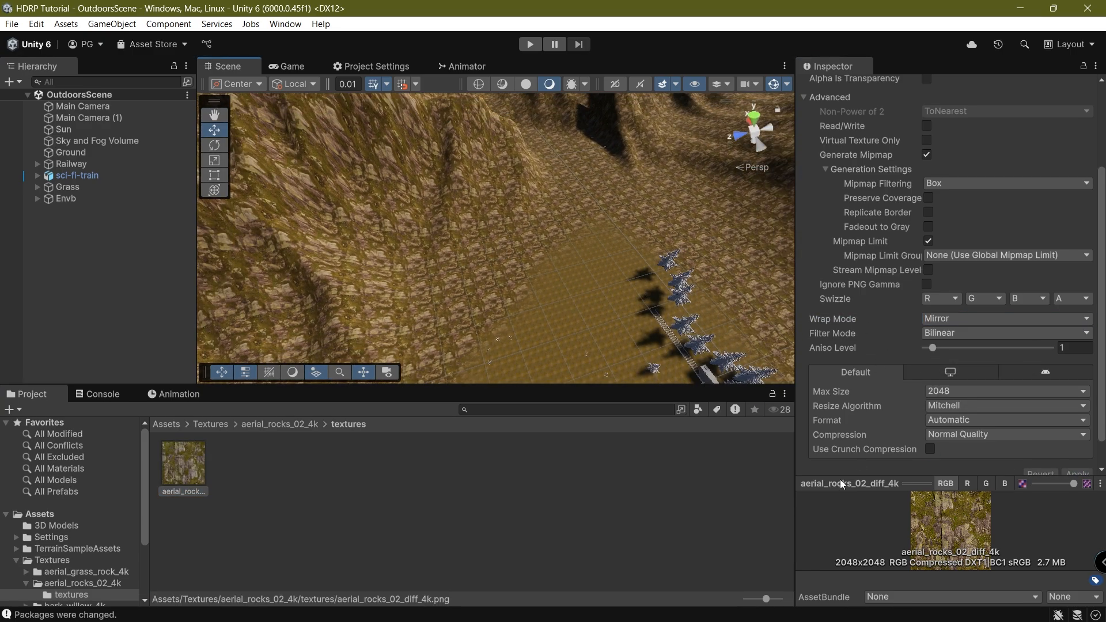
{"action": "left_click", "coordinate": [365, 541]}
{"action": "right_click_drag", "start_coordinate": [392, 271], "coordinate": [405, 256]}
{"action": "right_click_drag", "start_coordinate": [488, 291], "coordinate": [614, 257]}
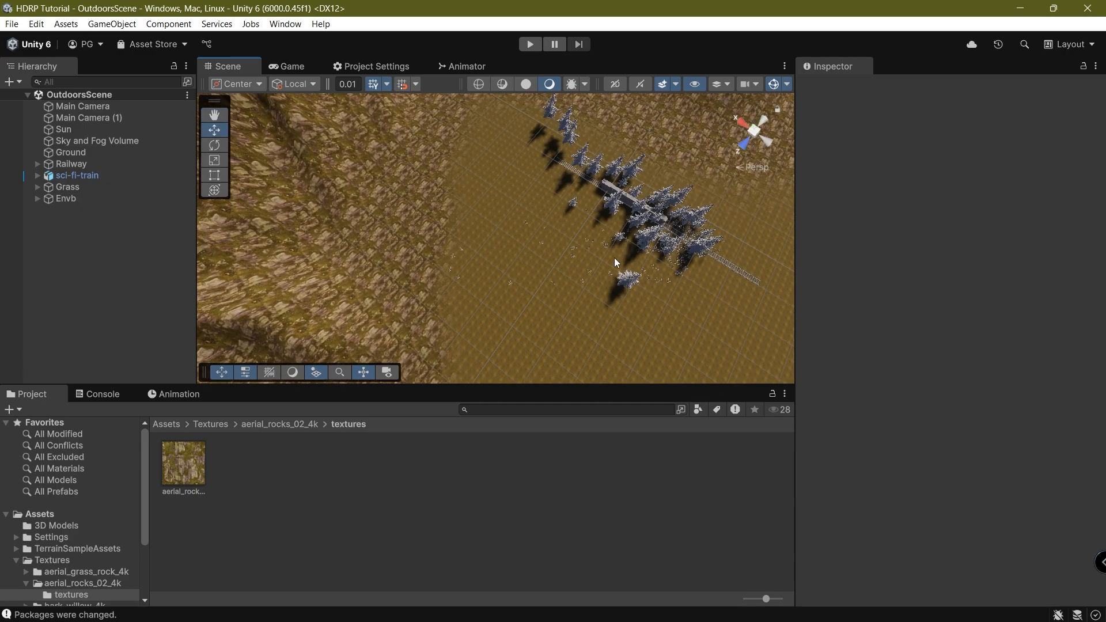
{"action": "scroll", "coordinate": [538, 264], "scroll_direction": "up", "scroll_amount": 10}
{"action": "scroll", "coordinate": [540, 253], "scroll_direction": "down", "scroll_amount": 4}
{"action": "right_click_drag", "start_coordinate": [542, 256], "coordinate": [304, 142]}
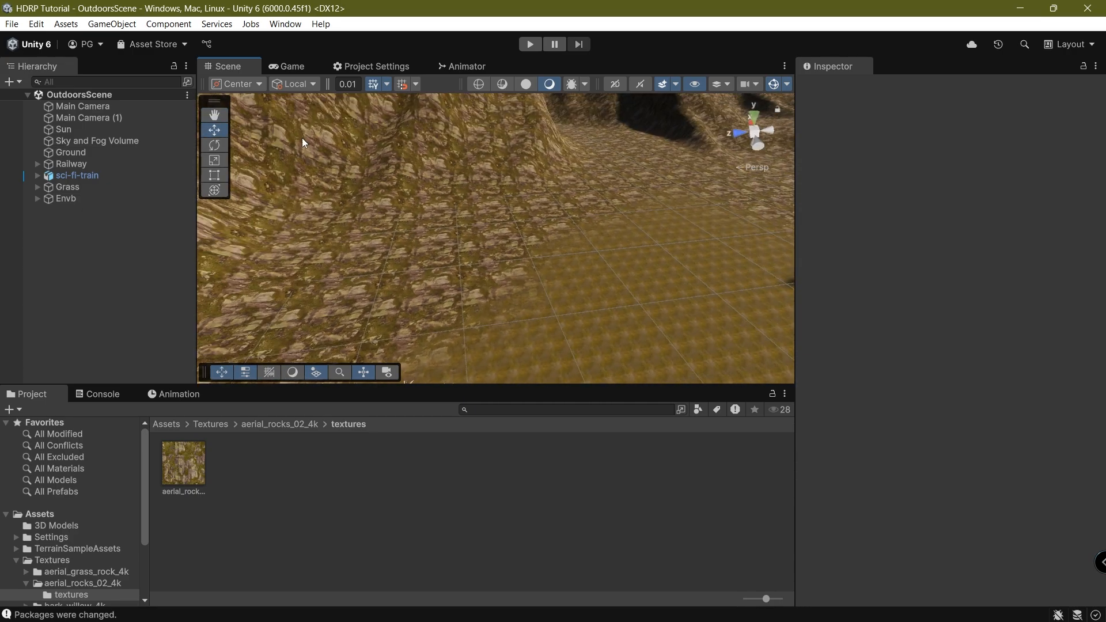
{"action": "scroll", "coordinate": [541, 169], "scroll_direction": "down", "scroll_amount": 8}
{"action": "right_click_drag", "start_coordinate": [527, 192], "coordinate": [388, 326]}
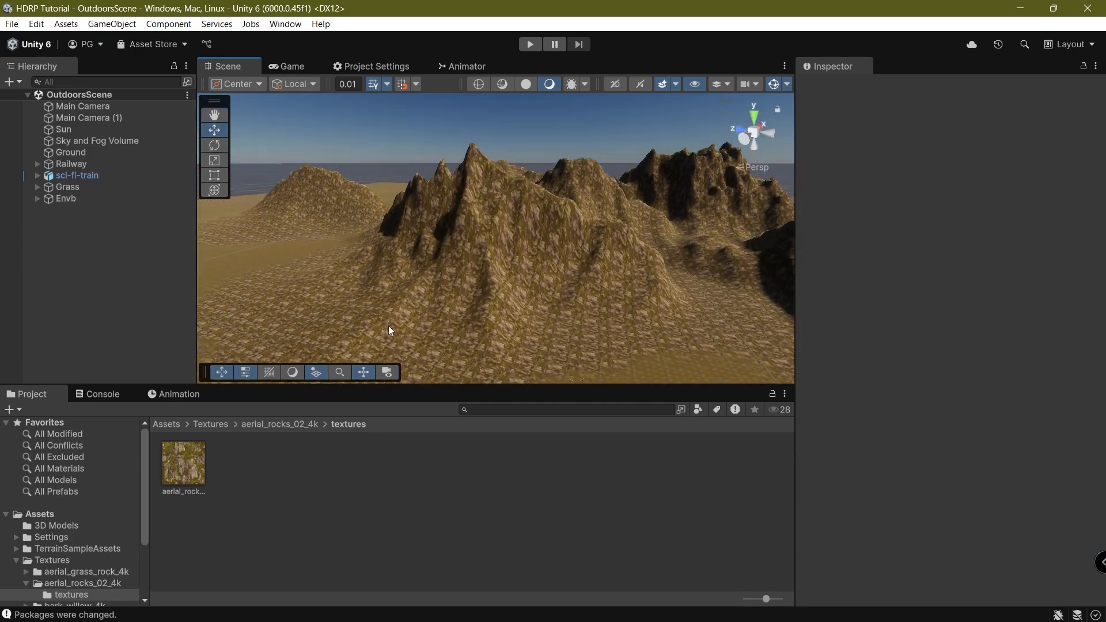
Select the Ground terrain, choose New Layer 3 and set brush opacity to 8.4.
{"action": "left_click", "coordinate": [427, 322]}
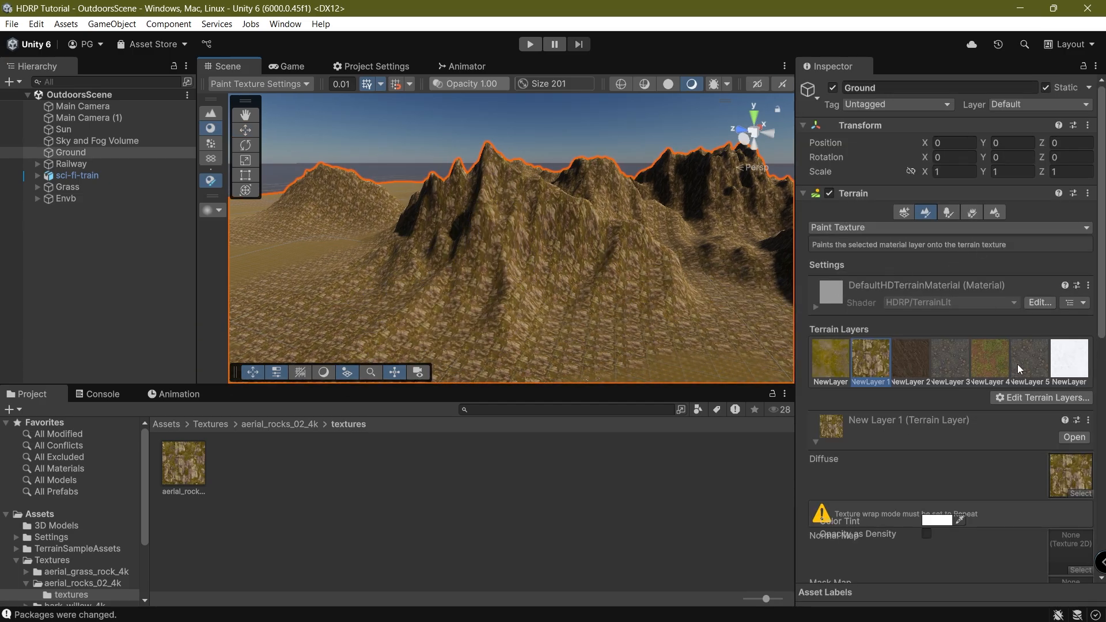
{"action": "left_click", "coordinate": [945, 373]}
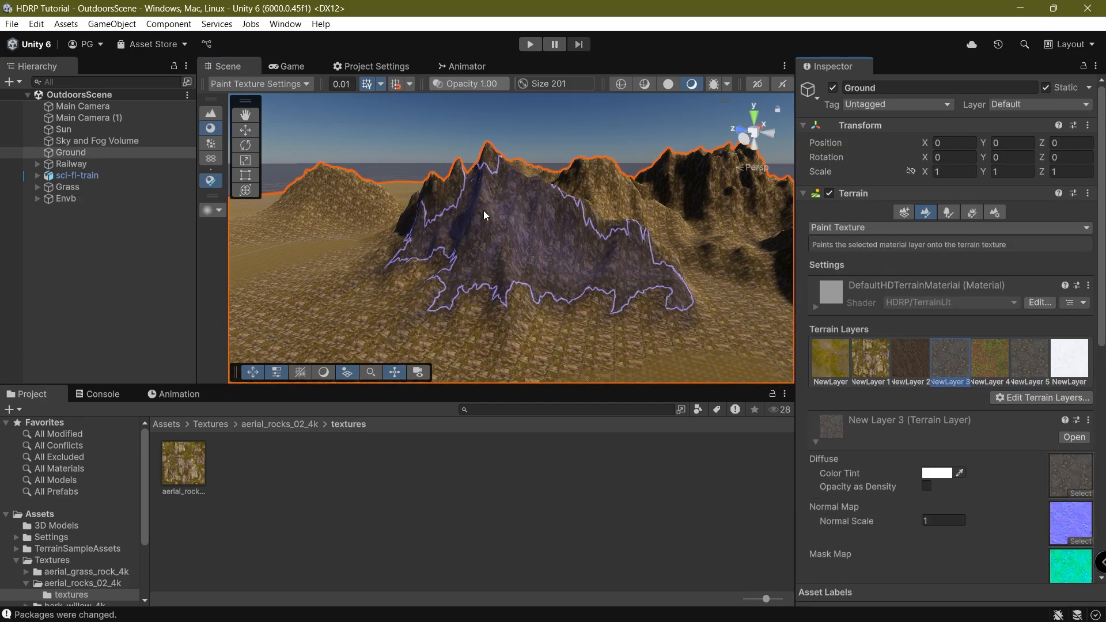
{"action": "scroll", "coordinate": [1018, 434], "scroll_direction": "down", "scroll_amount": 5}
{"action": "scroll", "coordinate": [966, 475], "scroll_direction": "down", "scroll_amount": 7}
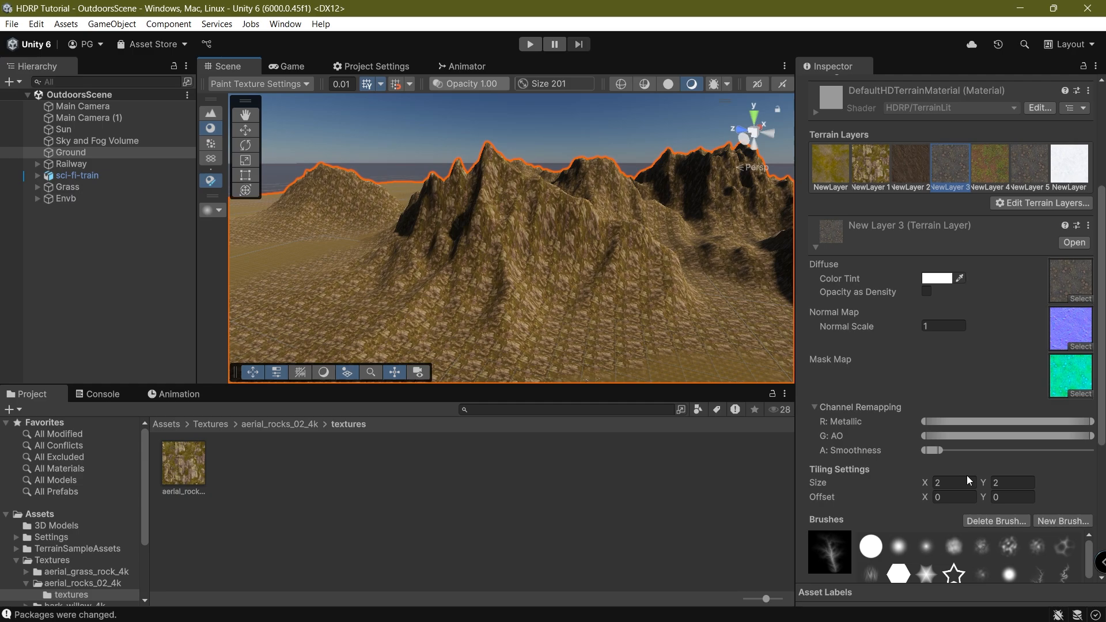
{"action": "left_click_drag", "start_coordinate": [947, 567], "coordinate": [985, 567]}
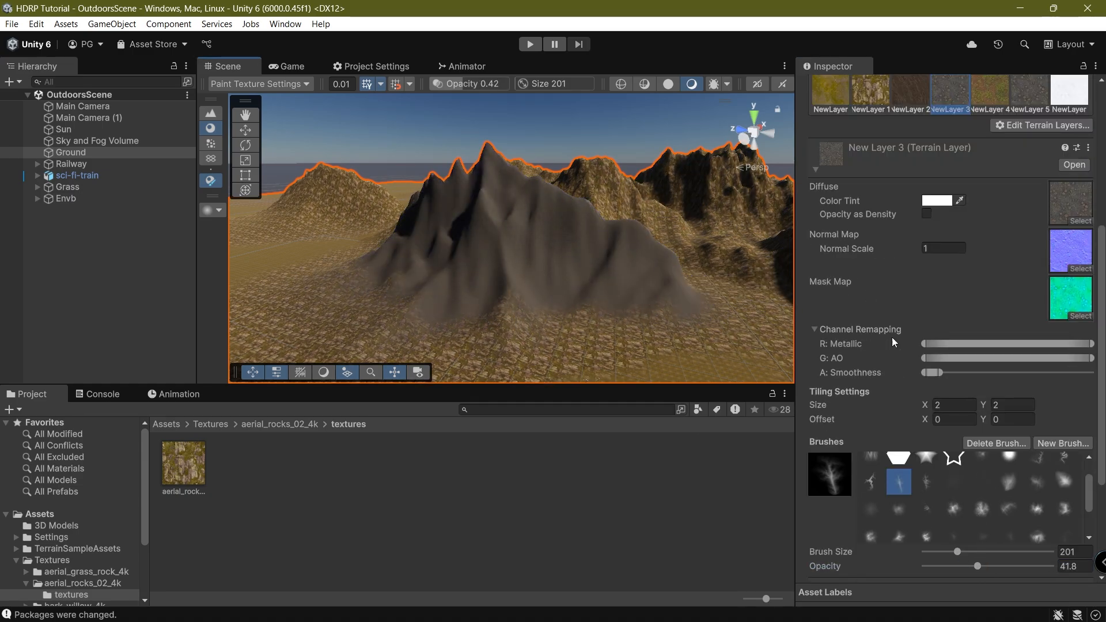
{"action": "left_click", "coordinate": [934, 567]}
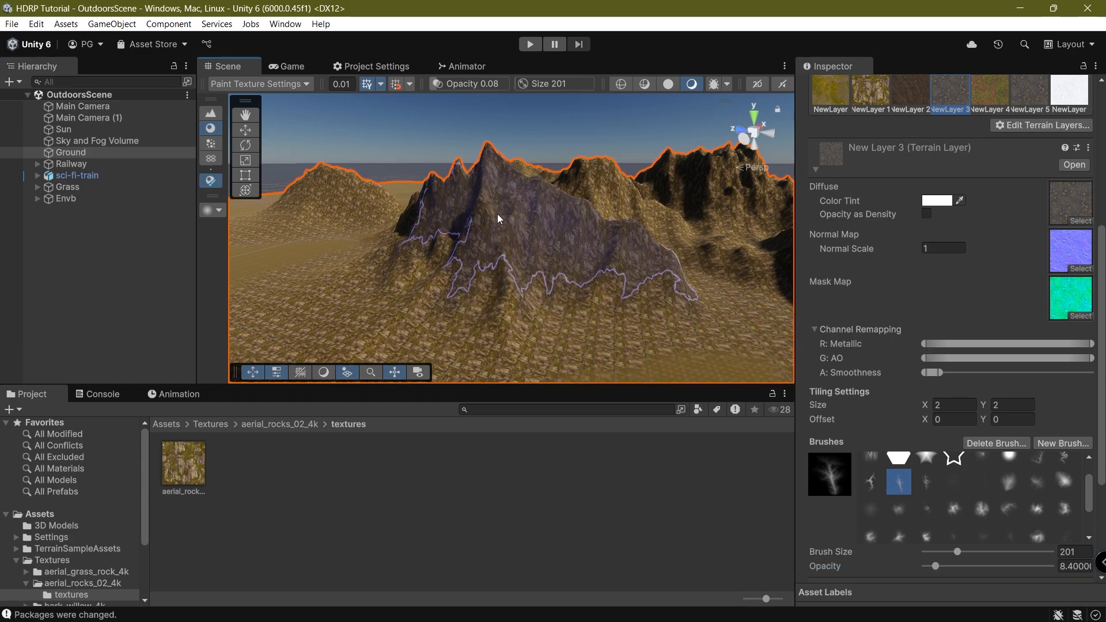
Paint the grey rock texture faintly over the rear mountain peaks and valley.
{"action": "right_click_drag", "start_coordinate": [613, 251], "coordinate": [626, 100]}
{"action": "middle_click_drag", "start_coordinate": [625, 100], "coordinate": [599, 173]}
{"action": "mouse_move", "coordinate": [536, 251]}
{"action": "left_mouse_down"}
{"action": "mouse_move", "coordinate": [537, 226]}
{"action": "mouse_move", "coordinate": [501, 258]}
{"action": "mouse_move", "coordinate": [428, 210]}
{"action": "mouse_move", "coordinate": [347, 200]}
{"action": "left_mouse_up"}
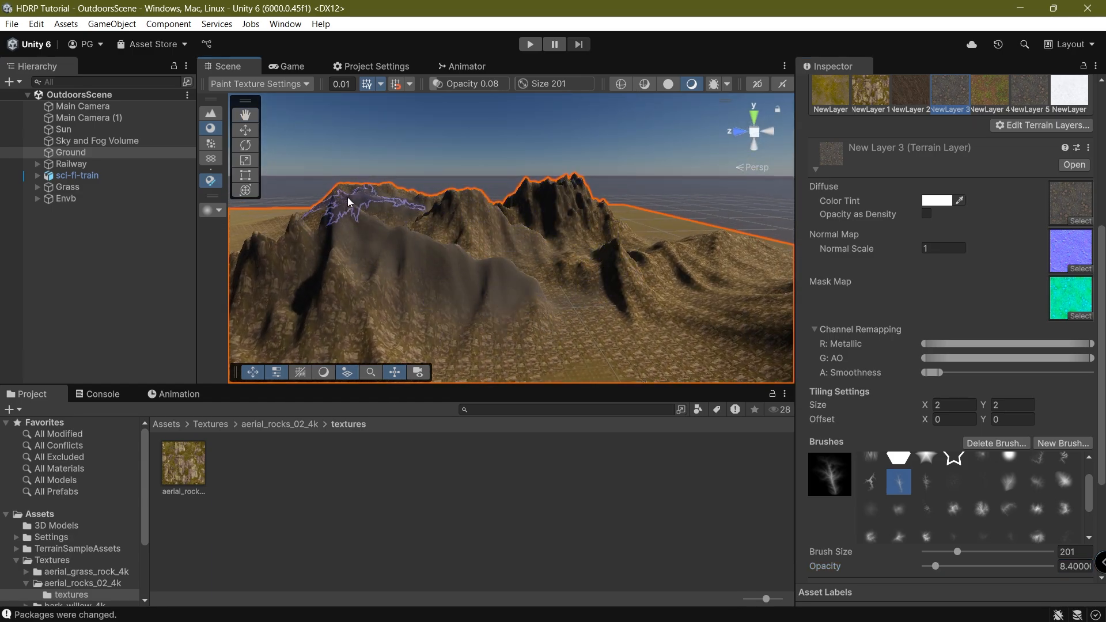
{"action": "right_click_drag", "start_coordinate": [490, 230], "coordinate": [713, 254]}
{"action": "mouse_move", "coordinate": [620, 194]}
{"action": "left_mouse_down"}
{"action": "mouse_move", "coordinate": [530, 234]}
{"action": "mouse_move", "coordinate": [457, 247]}
{"action": "mouse_move", "coordinate": [490, 275]}
{"action": "left_mouse_up"}
{"action": "right_click_drag", "start_coordinate": [490, 275], "coordinate": [374, 252]}
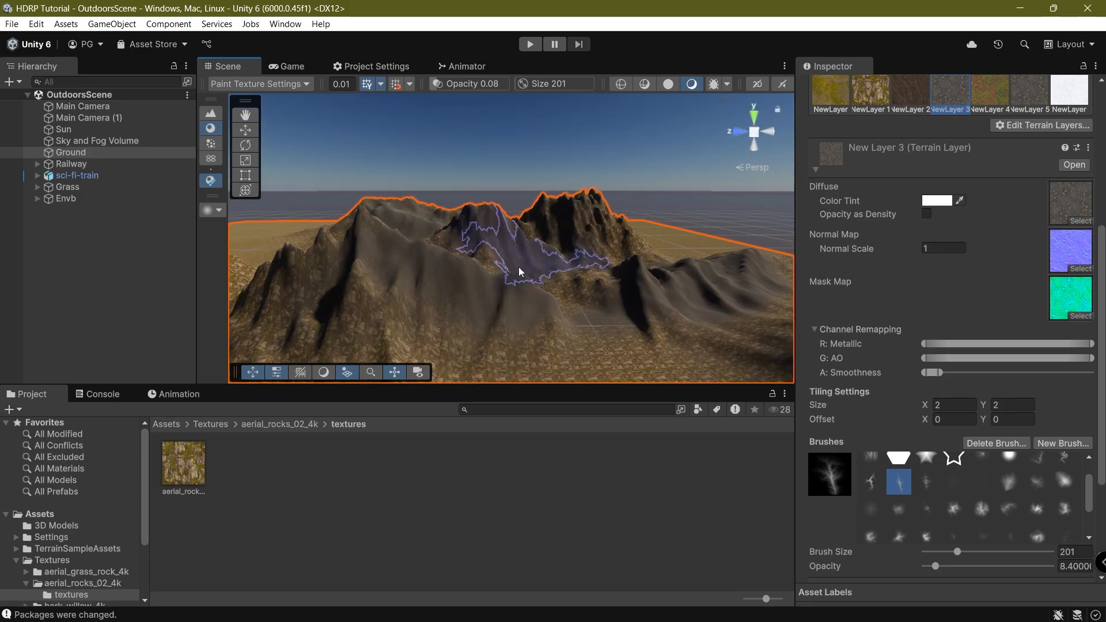
Check the game camera view, then reselect Ground and choose the white snow layer.
{"action": "left_click", "coordinate": [292, 66]}
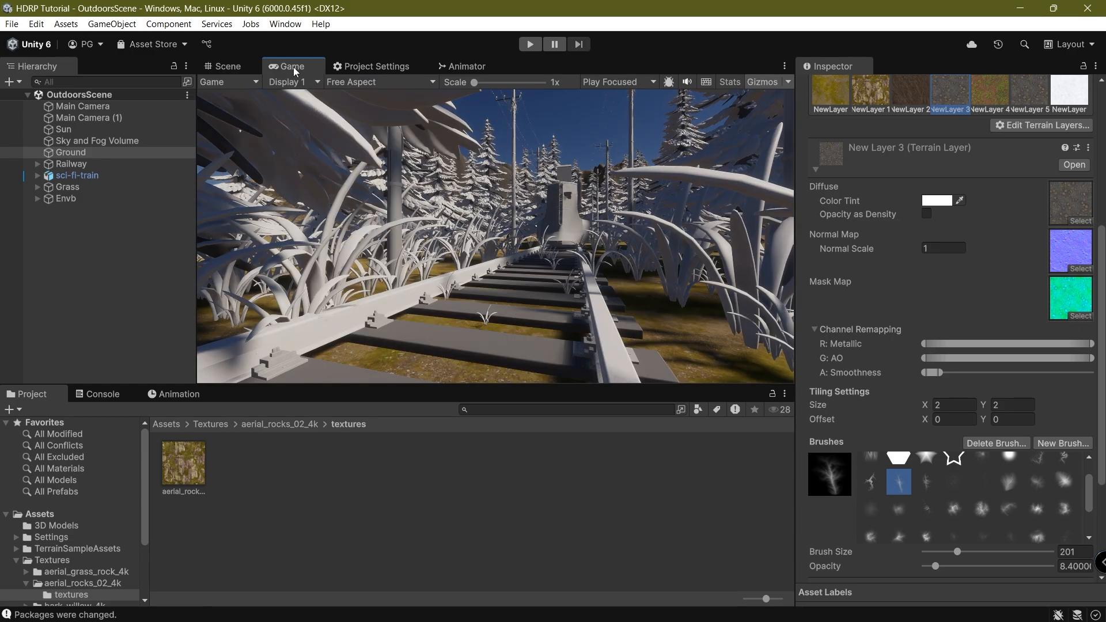
{"action": "left_click", "coordinate": [226, 66]}
{"action": "scroll", "coordinate": [518, 193], "scroll_direction": "up", "scroll_amount": 6}
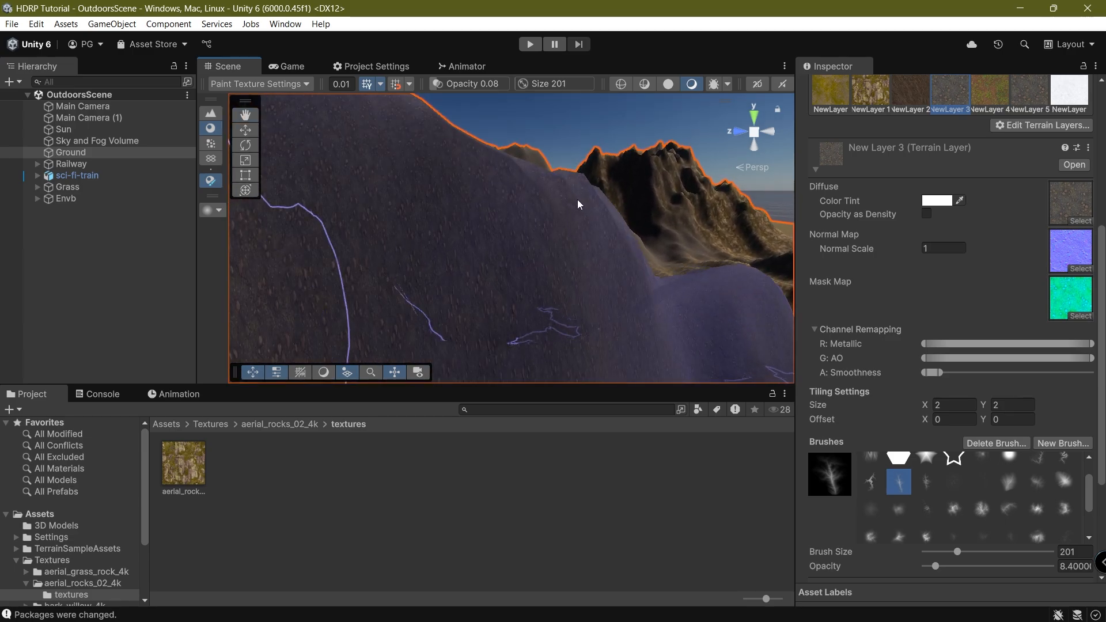
{"action": "scroll", "coordinate": [448, 231], "scroll_direction": "down", "scroll_amount": 8}
{"action": "right_click_drag", "start_coordinate": [519, 220], "coordinate": [462, 227]}
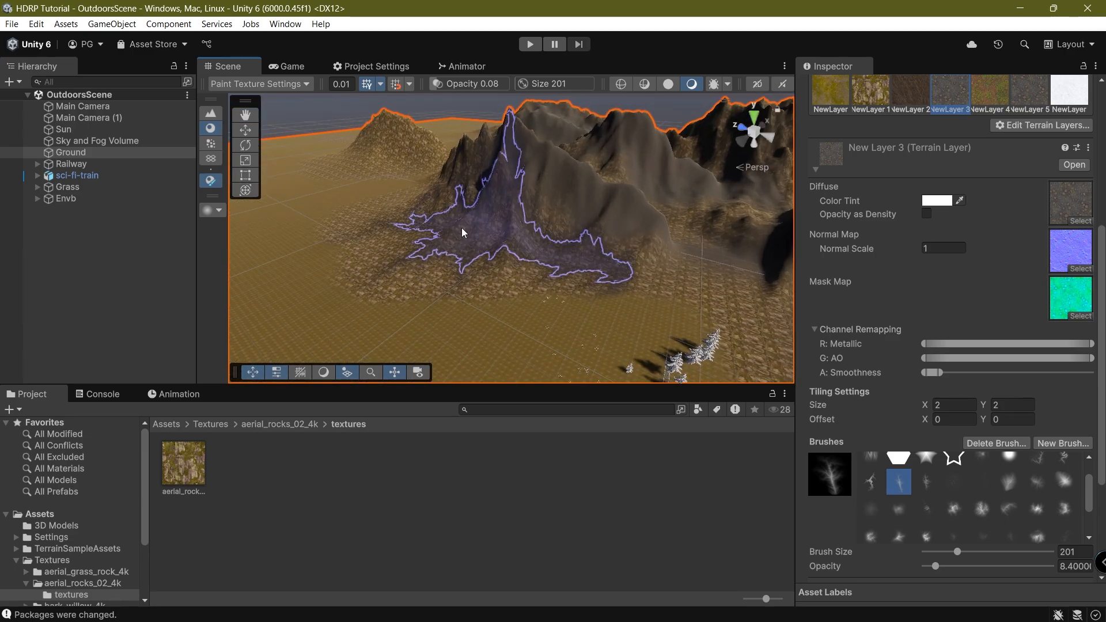
{"action": "left_click_drag", "start_coordinate": [329, 133], "coordinate": [381, 157]}
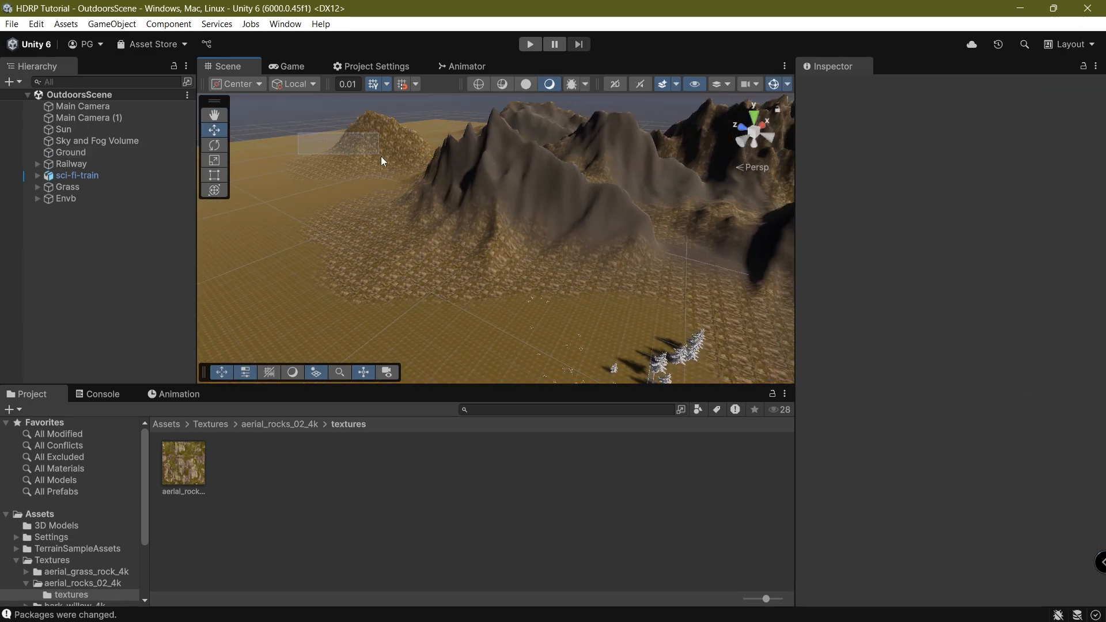
{"action": "left_click", "coordinate": [413, 180]}
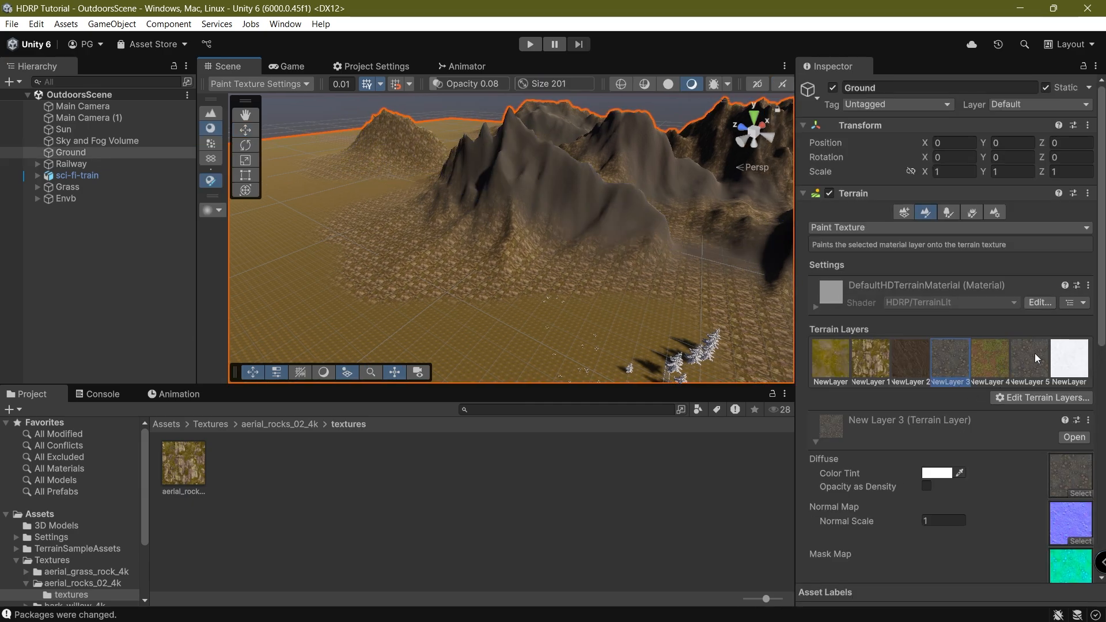
{"action": "left_click", "coordinate": [1075, 357]}
Shrink the terrain brush size to 37.
{"action": "middle_click_drag", "start_coordinate": [554, 201], "coordinate": [527, 332]}
{"action": "scroll", "coordinate": [997, 514], "scroll_direction": "down", "scroll_amount": 3}
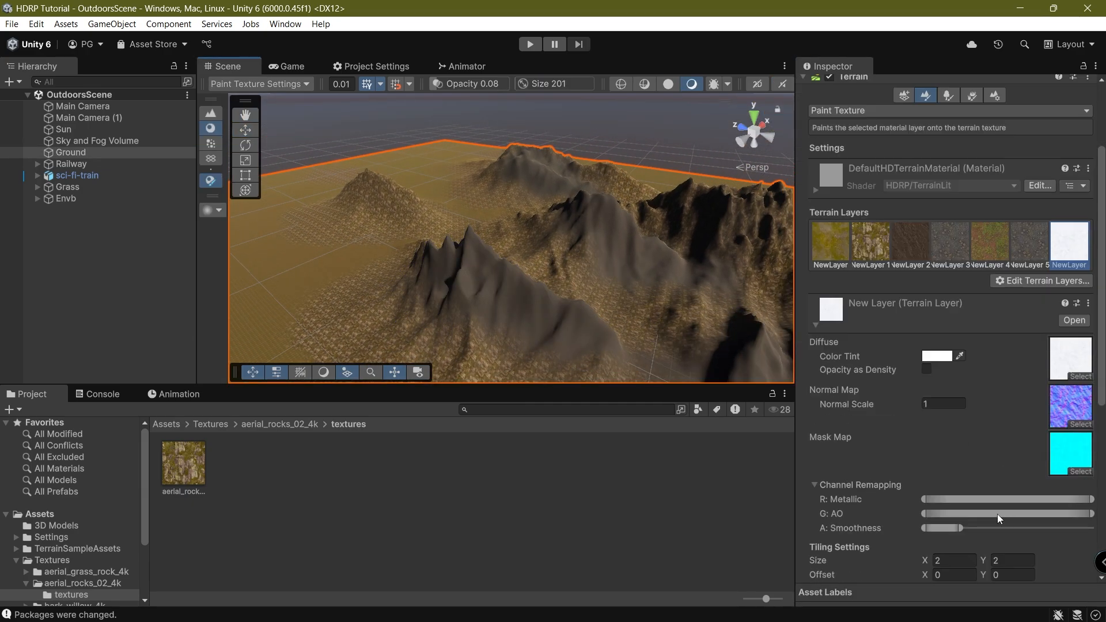
{"action": "scroll", "coordinate": [997, 514], "scroll_direction": "down", "scroll_amount": 3}
{"action": "scroll", "coordinate": [887, 493], "scroll_direction": "down", "scroll_amount": 3}
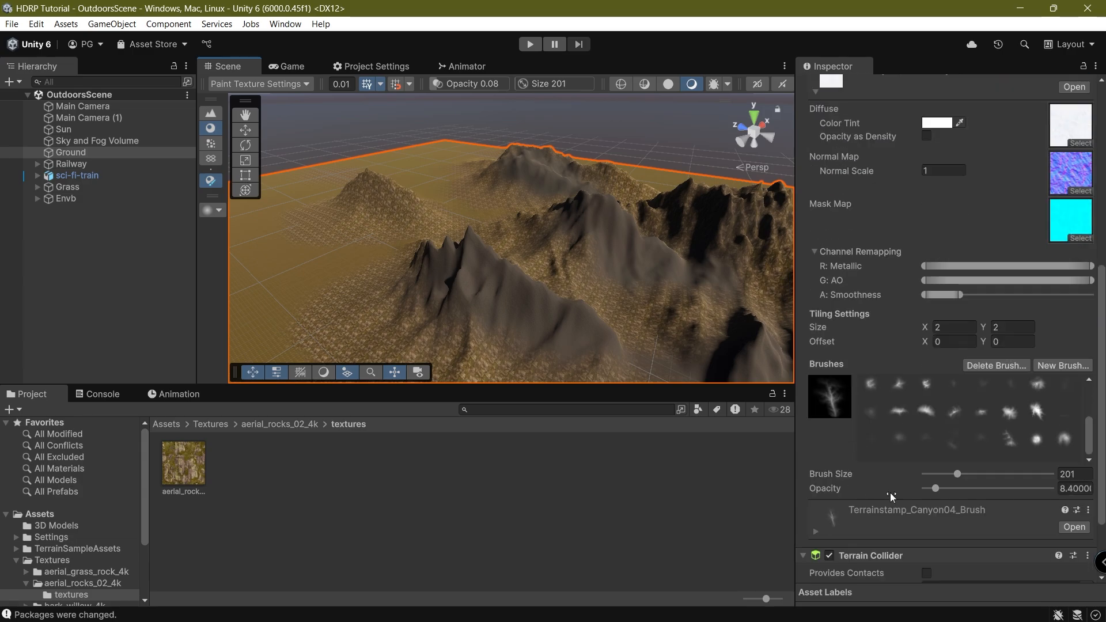
{"action": "left_click_drag", "start_coordinate": [948, 475], "coordinate": [941, 474]}
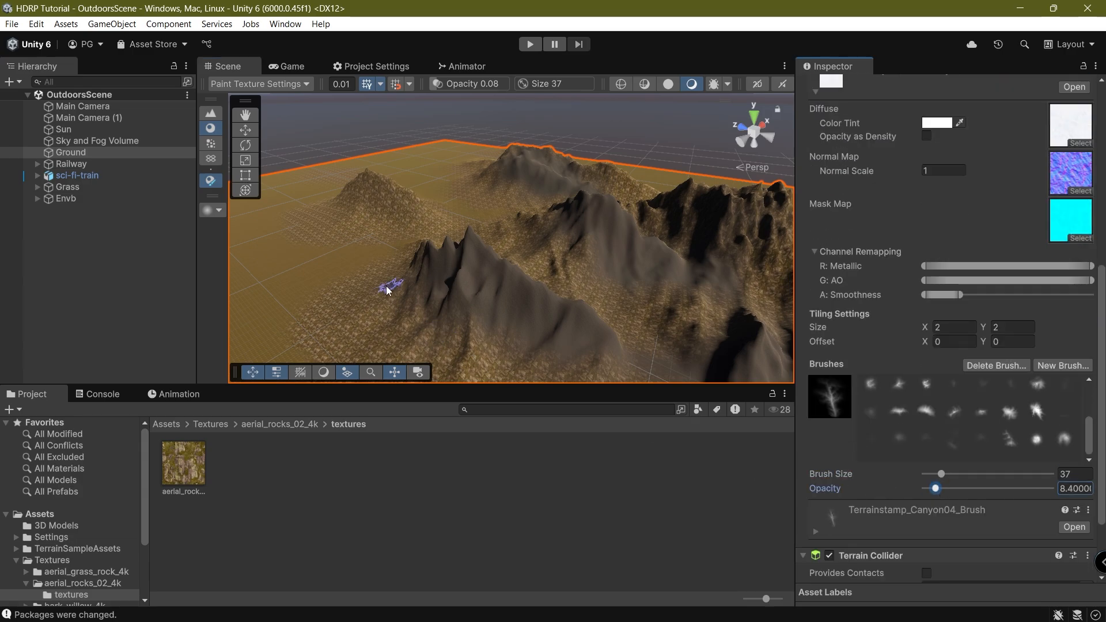
Paint snow over the summits, ridges and the dark far peak's face.
{"action": "mouse_move", "coordinate": [423, 258]}
{"action": "left_mouse_down"}
{"action": "mouse_move", "coordinate": [476, 267]}
{"action": "mouse_move", "coordinate": [475, 250]}
{"action": "mouse_move", "coordinate": [596, 327]}
{"action": "left_mouse_up"}
{"action": "key", "text": "ctrl+z"}
{"action": "left_click_drag", "start_coordinate": [496, 259], "coordinate": [430, 261]}
{"action": "right_click_drag", "start_coordinate": [564, 287], "coordinate": [713, 347]}
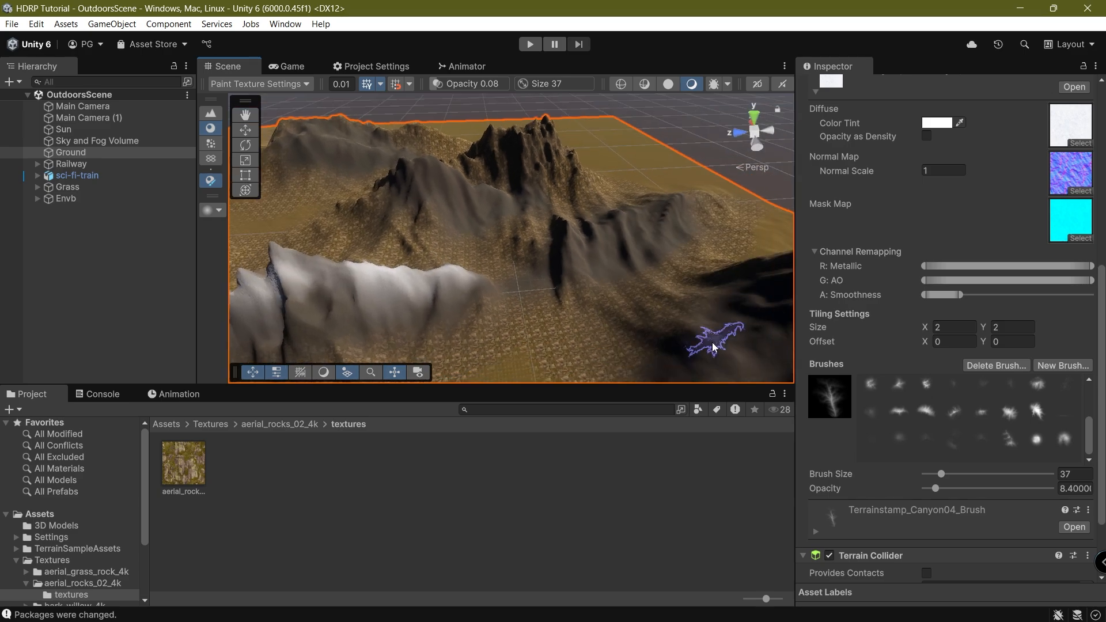
{"action": "mouse_move", "coordinate": [596, 230]}
{"action": "left_mouse_down"}
{"action": "mouse_move", "coordinate": [664, 210]}
{"action": "mouse_move", "coordinate": [556, 242]}
{"action": "left_mouse_up"}
{"action": "mouse_move", "coordinate": [391, 170]}
{"action": "left_mouse_down"}
{"action": "mouse_move", "coordinate": [494, 193]}
{"action": "mouse_move", "coordinate": [386, 181]}
{"action": "mouse_move", "coordinate": [523, 150]}
{"action": "mouse_move", "coordinate": [469, 158]}
{"action": "mouse_move", "coordinate": [535, 132]}
{"action": "mouse_move", "coordinate": [516, 142]}
{"action": "mouse_move", "coordinate": [533, 169]}
{"action": "mouse_move", "coordinate": [521, 199]}
{"action": "left_mouse_up"}
{"action": "right_click_drag", "start_coordinate": [521, 199], "coordinate": [694, 195]}
{"action": "mouse_move", "coordinate": [632, 204]}
{"action": "left_mouse_down"}
{"action": "mouse_move", "coordinate": [602, 275]}
{"action": "mouse_move", "coordinate": [605, 304]}
{"action": "mouse_move", "coordinate": [405, 246]}
{"action": "left_mouse_up"}
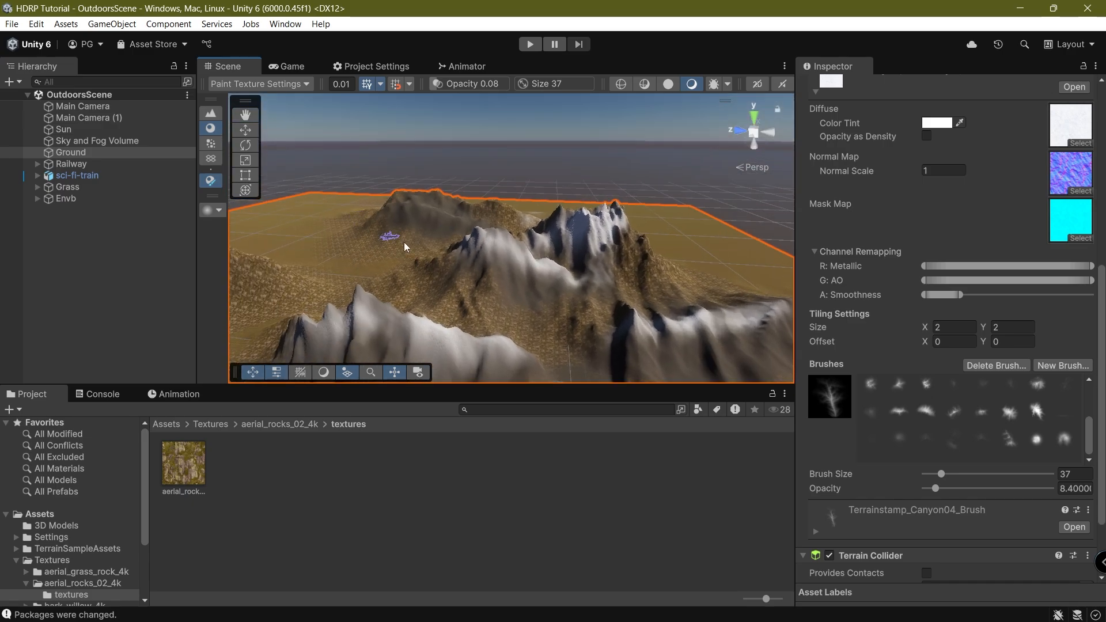
{"action": "left_click_drag", "start_coordinate": [413, 197], "coordinate": [441, 215]}
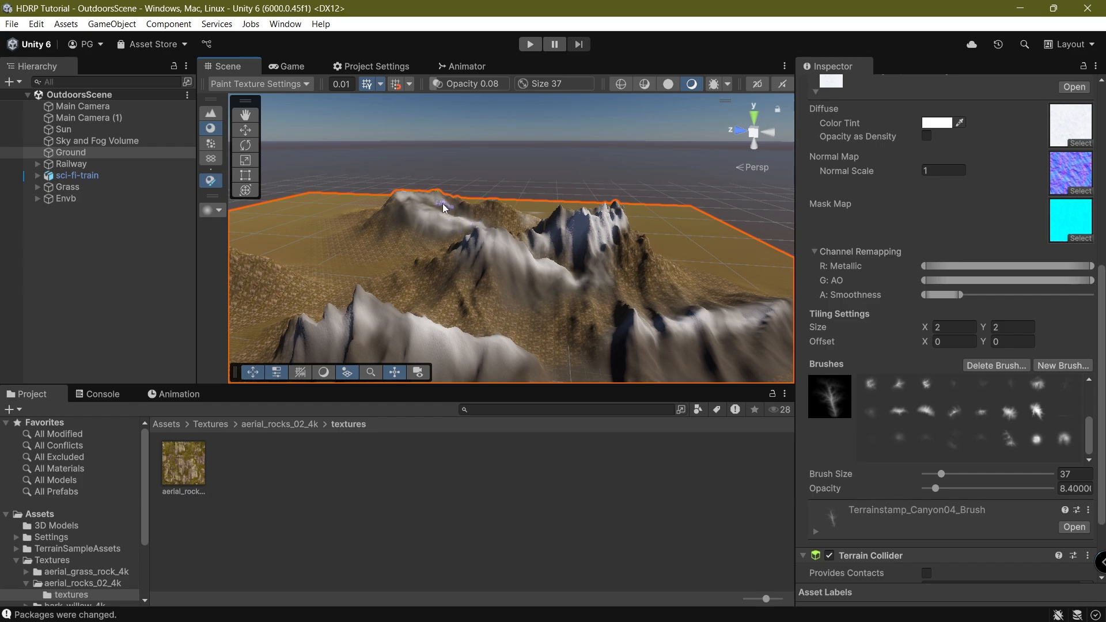
Whiten the small far ridge and left hill, then reselect New Layer 3.
{"action": "left_click_drag", "start_coordinate": [504, 236], "coordinate": [508, 220], "text": "alt"}
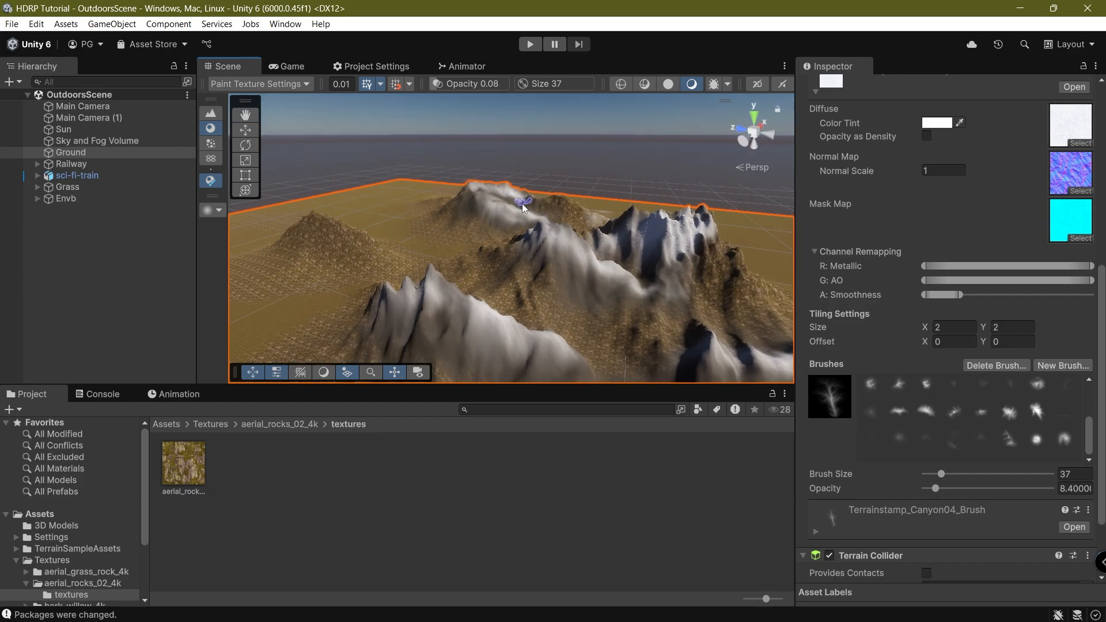
{"action": "left_click_drag", "start_coordinate": [574, 207], "coordinate": [551, 197]}
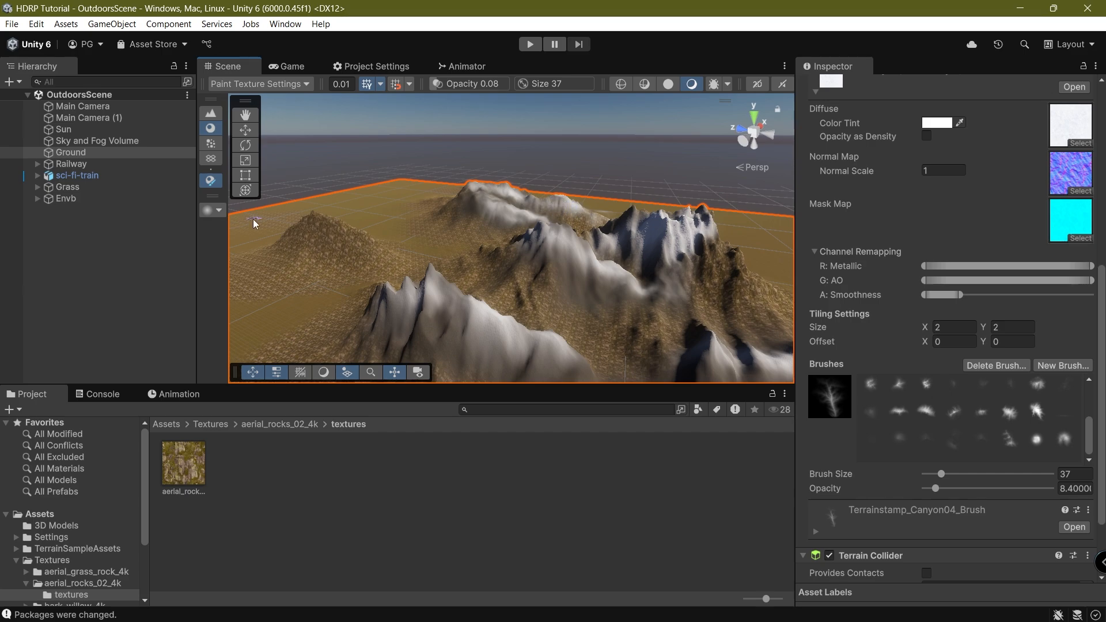
{"action": "mouse_move", "coordinate": [312, 226]}
{"action": "left_mouse_down"}
{"action": "mouse_move", "coordinate": [322, 228]}
{"action": "mouse_move", "coordinate": [295, 236]}
{"action": "mouse_move", "coordinate": [358, 257]}
{"action": "left_mouse_up"}
{"action": "middle_click_drag", "start_coordinate": [362, 257], "coordinate": [522, 233]}
{"action": "right_click_drag", "start_coordinate": [447, 245], "coordinate": [423, 288]}
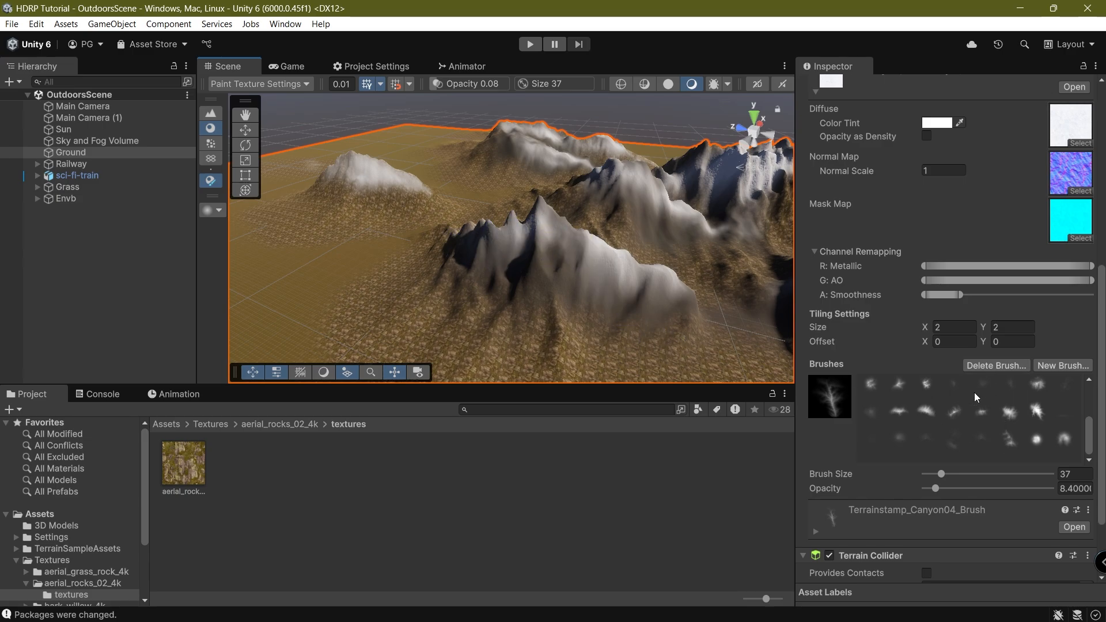
{"action": "scroll", "coordinate": [973, 392], "scroll_direction": "up", "scroll_amount": 6}
{"action": "left_click", "coordinate": [956, 318]}
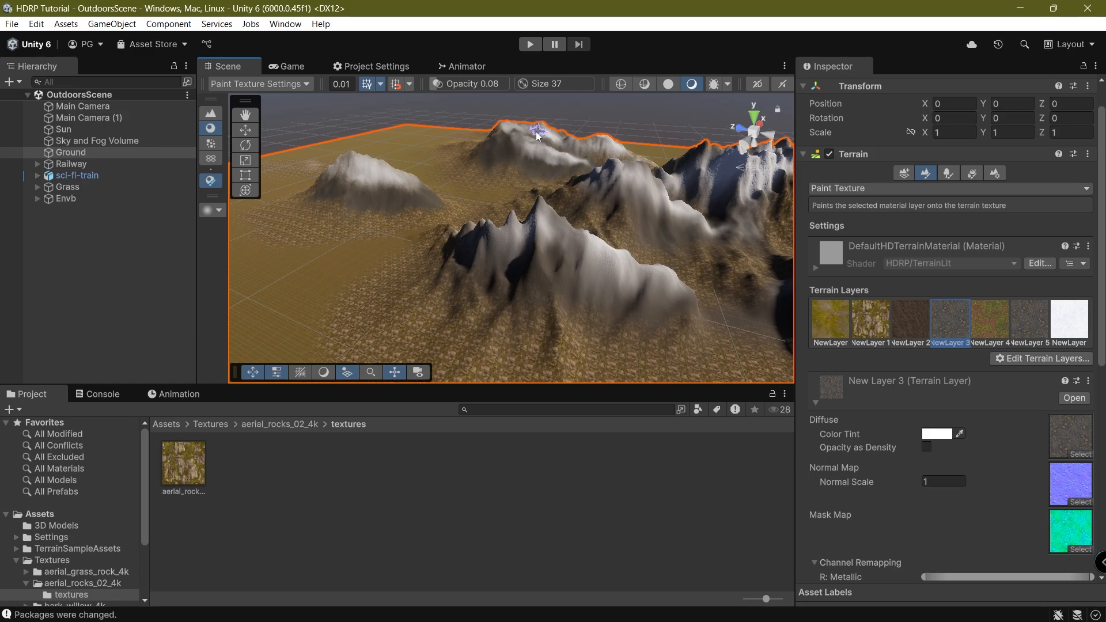
Paint dark New Layer 3 rock over the right mountain ridge.
{"action": "right_click_drag", "start_coordinate": [636, 172], "coordinate": [686, 193]}
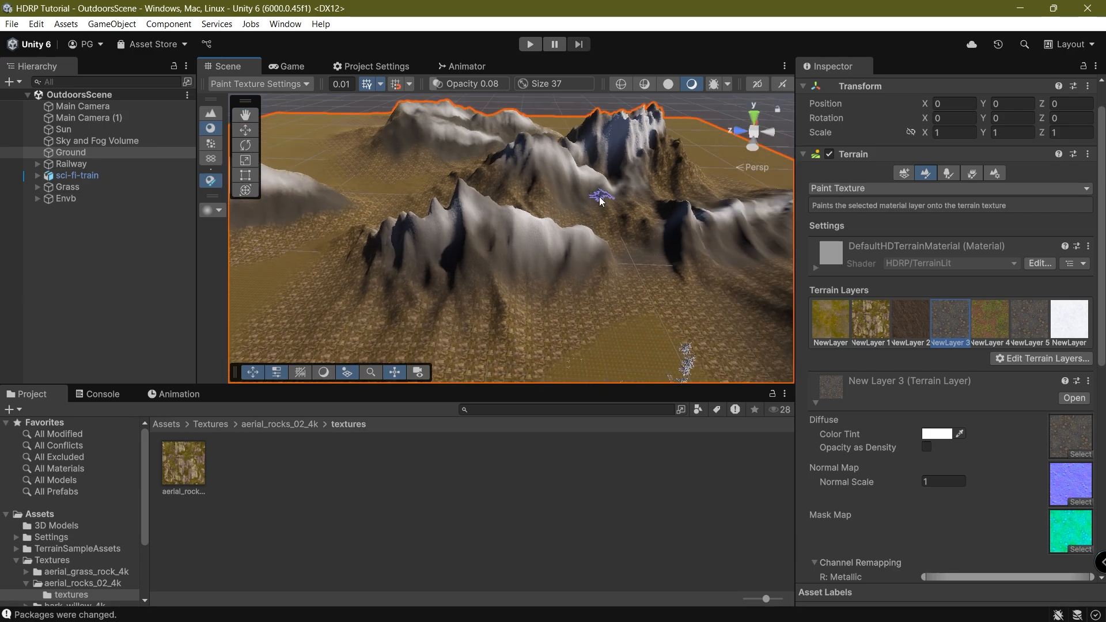
{"action": "middle_click_drag", "start_coordinate": [597, 189], "coordinate": [526, 201]}
{"action": "middle_click_drag", "start_coordinate": [621, 318], "coordinate": [714, 86]}
{"action": "scroll", "coordinate": [713, 86], "scroll_direction": "down", "scroll_amount": 1}
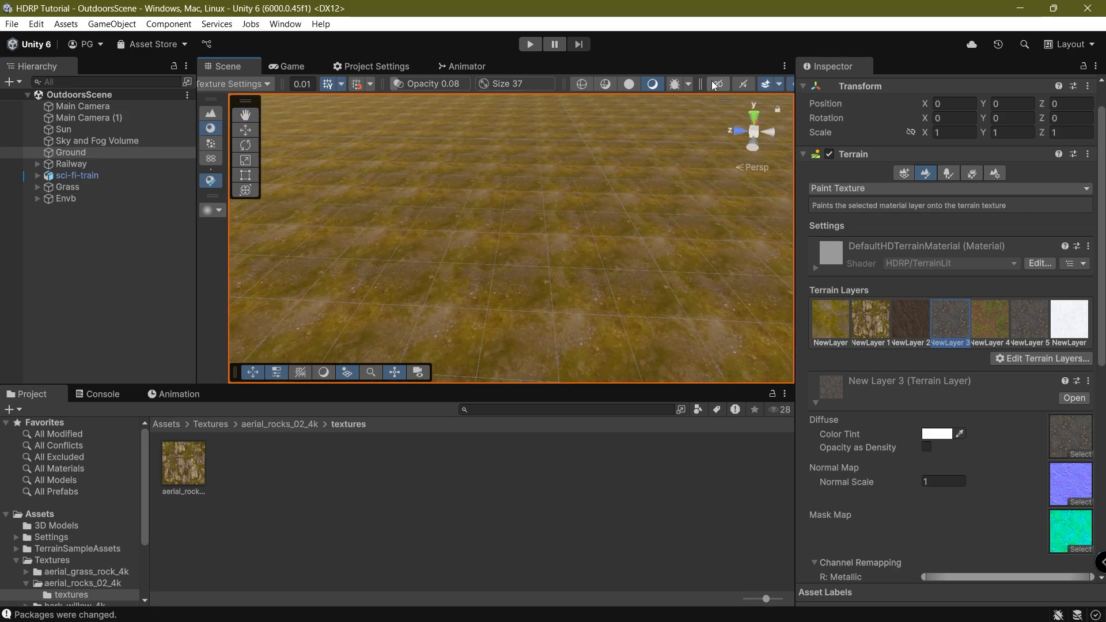
{"action": "right_click_drag", "start_coordinate": [520, 237], "coordinate": [550, 85]}
{"action": "scroll", "coordinate": [504, 282], "scroll_direction": "down", "scroll_amount": 2}
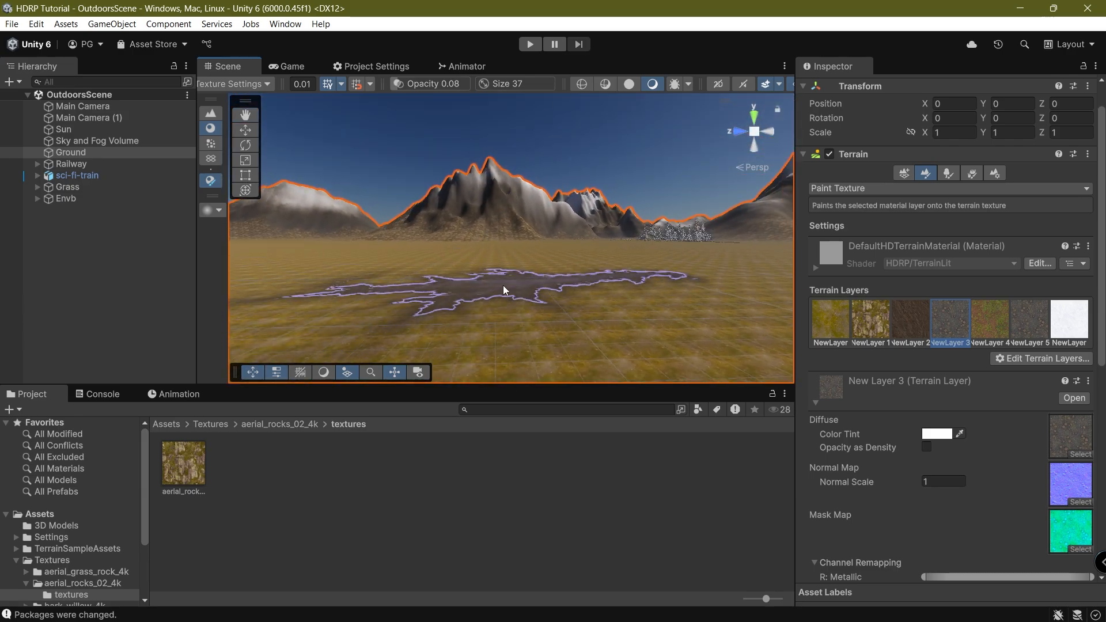
{"action": "scroll", "coordinate": [553, 277], "scroll_direction": "down", "scroll_amount": 1}
{"action": "right_click_drag", "start_coordinate": [596, 164], "coordinate": [573, 230]}
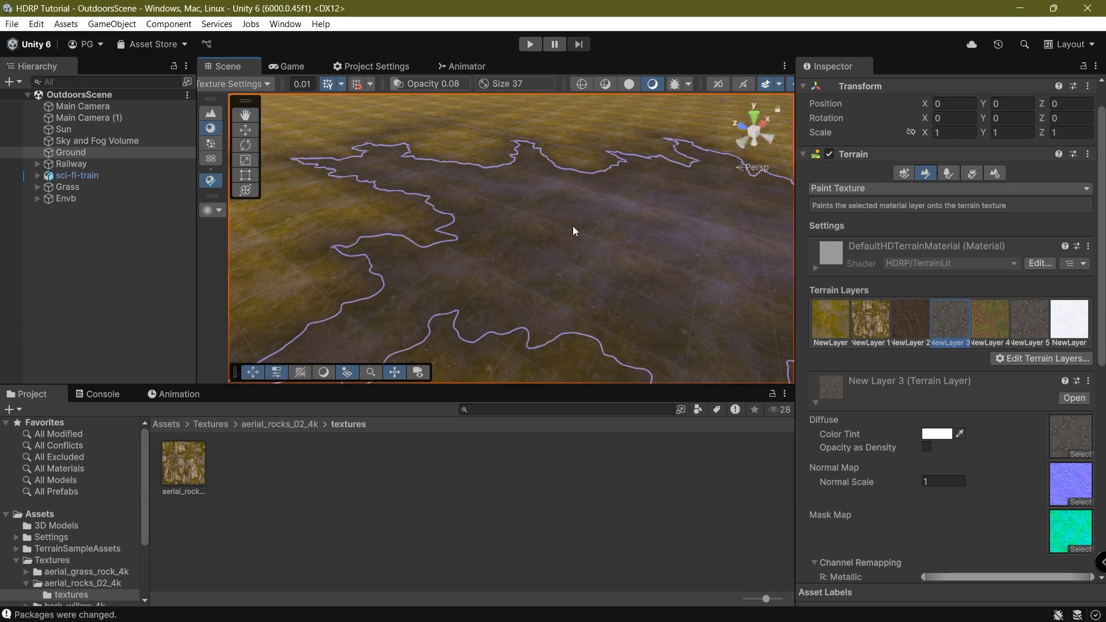
{"action": "scroll", "coordinate": [570, 233], "scroll_direction": "down", "scroll_amount": 5}
{"action": "middle_click_drag", "start_coordinate": [515, 283], "coordinate": [479, 197]}
{"action": "mouse_move", "coordinate": [677, 205]}
{"action": "left_mouse_down"}
{"action": "mouse_move", "coordinate": [680, 242]}
{"action": "mouse_move", "coordinate": [650, 190]}
{"action": "mouse_move", "coordinate": [675, 272]}
{"action": "mouse_move", "coordinate": [651, 229]}
{"action": "left_mouse_up"}
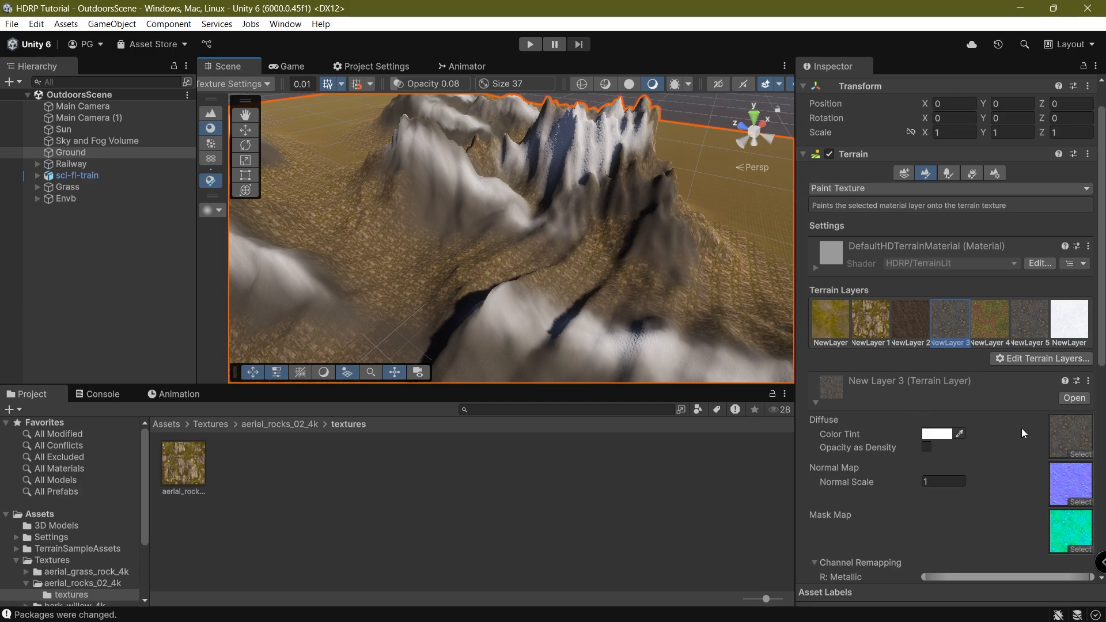
Paint white snow over the central slope and view the Game camera.
{"action": "left_click", "coordinate": [1069, 320]}
{"action": "mouse_move", "coordinate": [720, 247]}
{"action": "left_mouse_down"}
{"action": "mouse_move", "coordinate": [637, 185]}
{"action": "mouse_move", "coordinate": [641, 317]}
{"action": "left_mouse_up"}
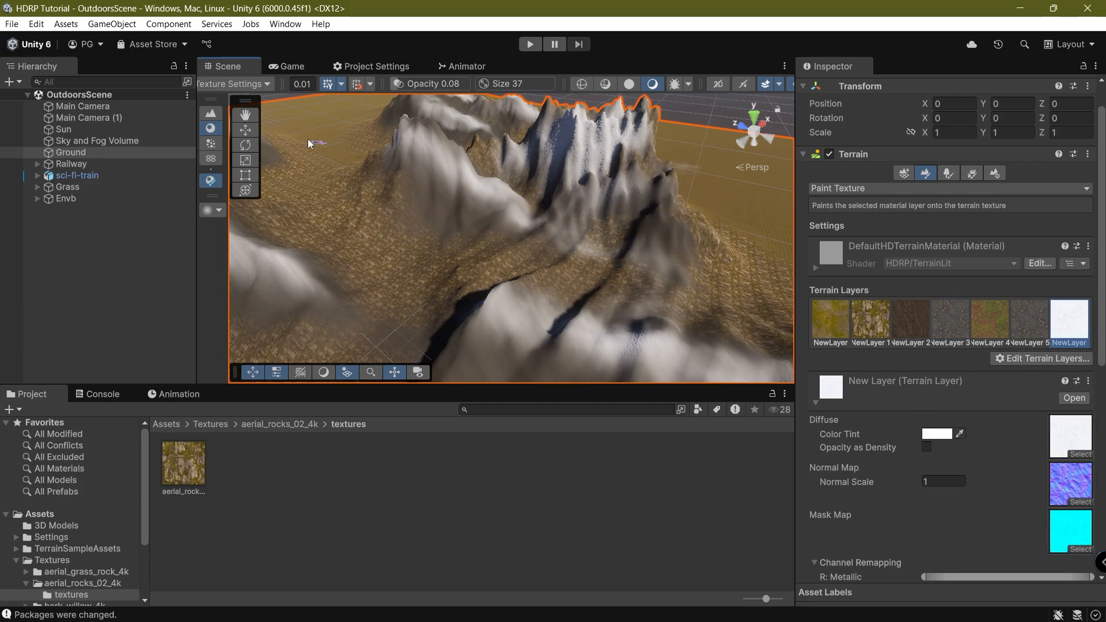
{"action": "left_click", "coordinate": [300, 64]}
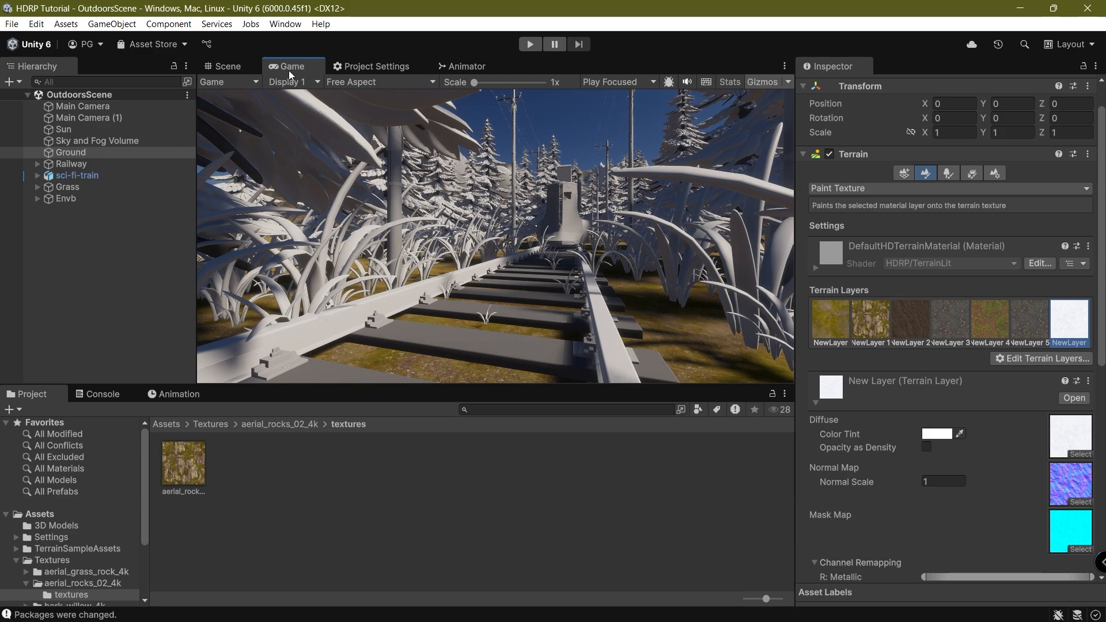
Preview Display 2's camera in a maximized Game view, then restore the layout.
{"action": "double_click", "coordinate": [292, 67]}
{"action": "left_click", "coordinate": [95, 82]}
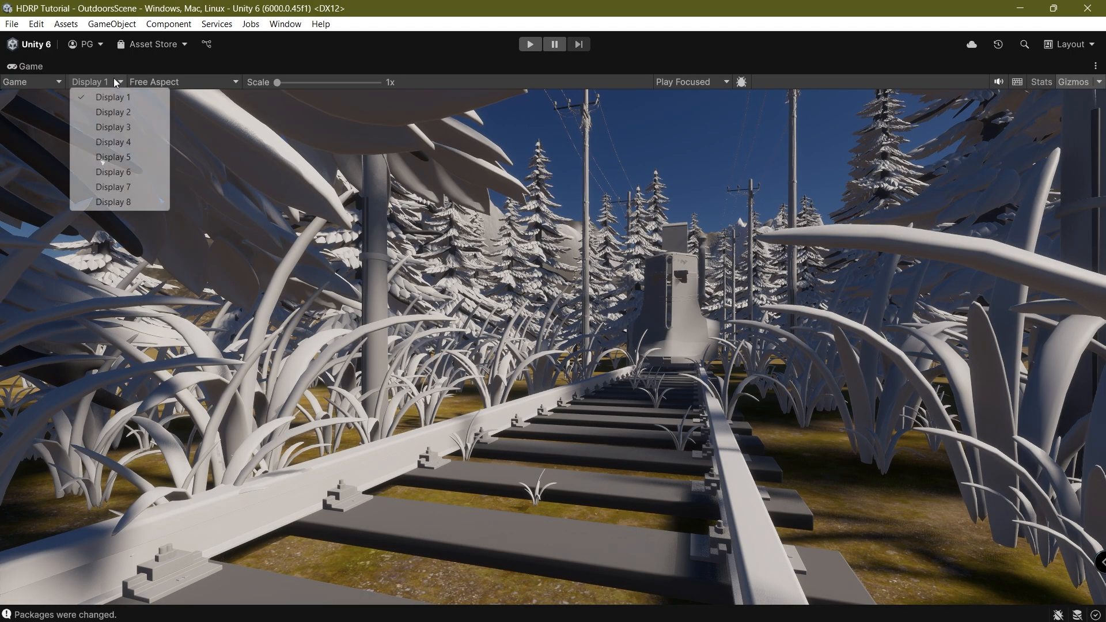
{"action": "left_click", "coordinate": [102, 113]}
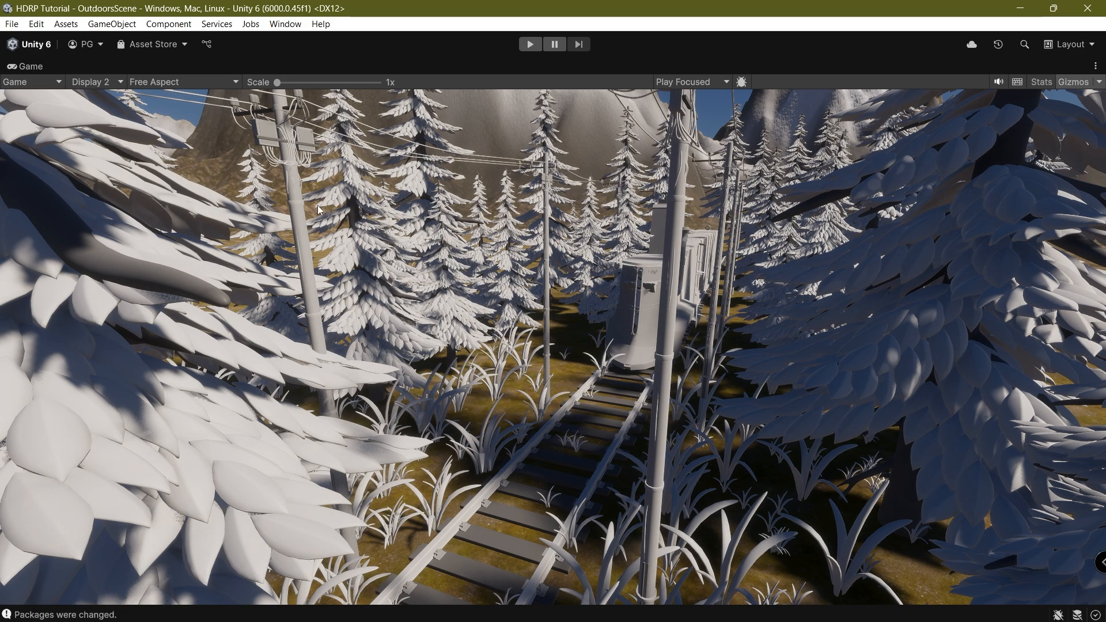
{"action": "double_click", "coordinate": [25, 67]}
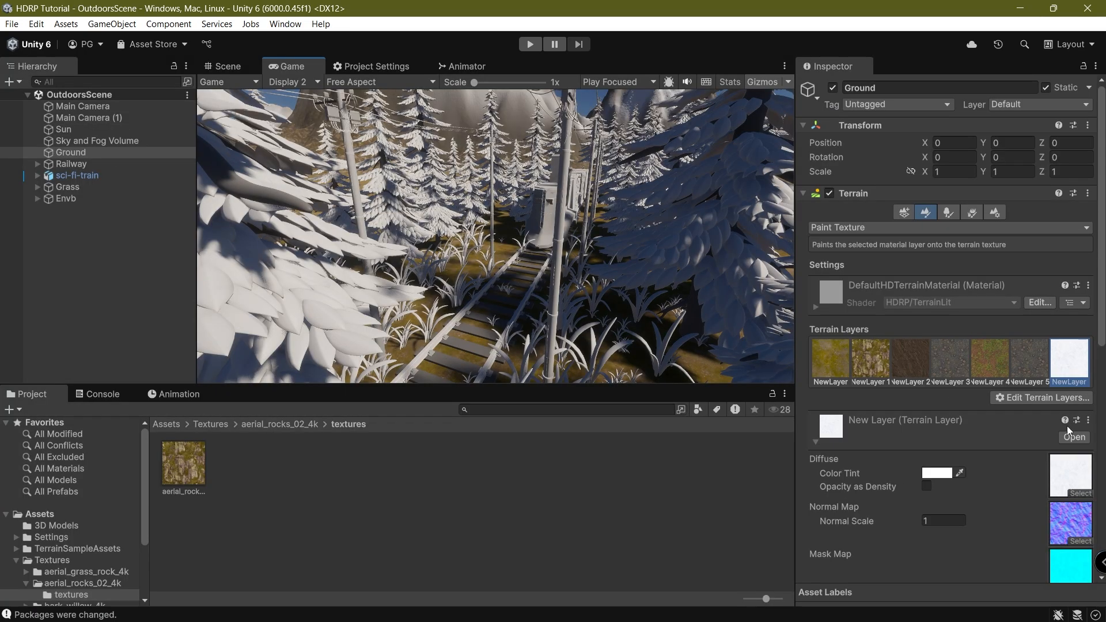
Stretch the snow layer's A: Smoothness remapping range to its full width.
{"action": "scroll", "coordinate": [962, 514], "scroll_direction": "down", "scroll_amount": 5}
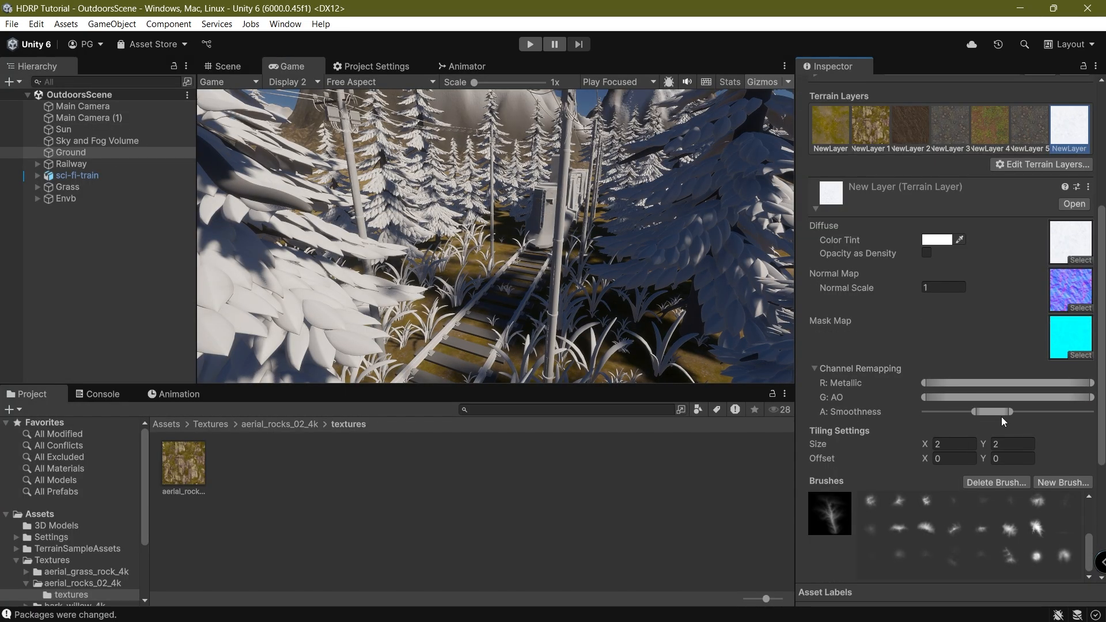
{"action": "mouse_move", "coordinate": [1001, 418]}
{"action": "left_mouse_down"}
{"action": "mouse_move", "coordinate": [1091, 427]}
{"action": "mouse_move", "coordinate": [993, 413]}
{"action": "left_mouse_up"}
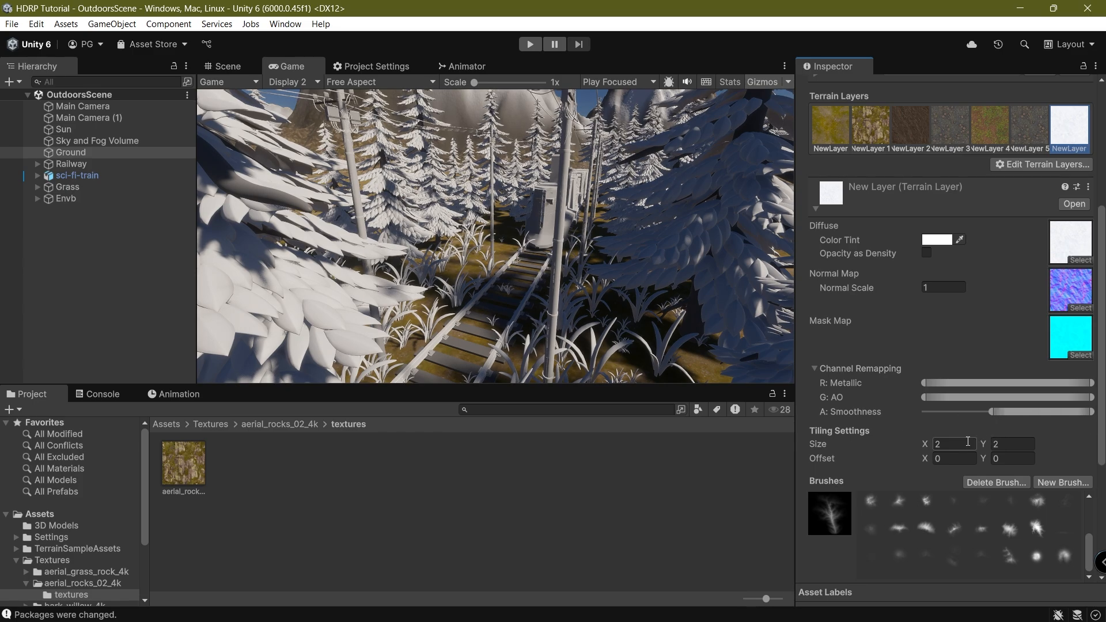
{"action": "left_click", "coordinate": [238, 65]}
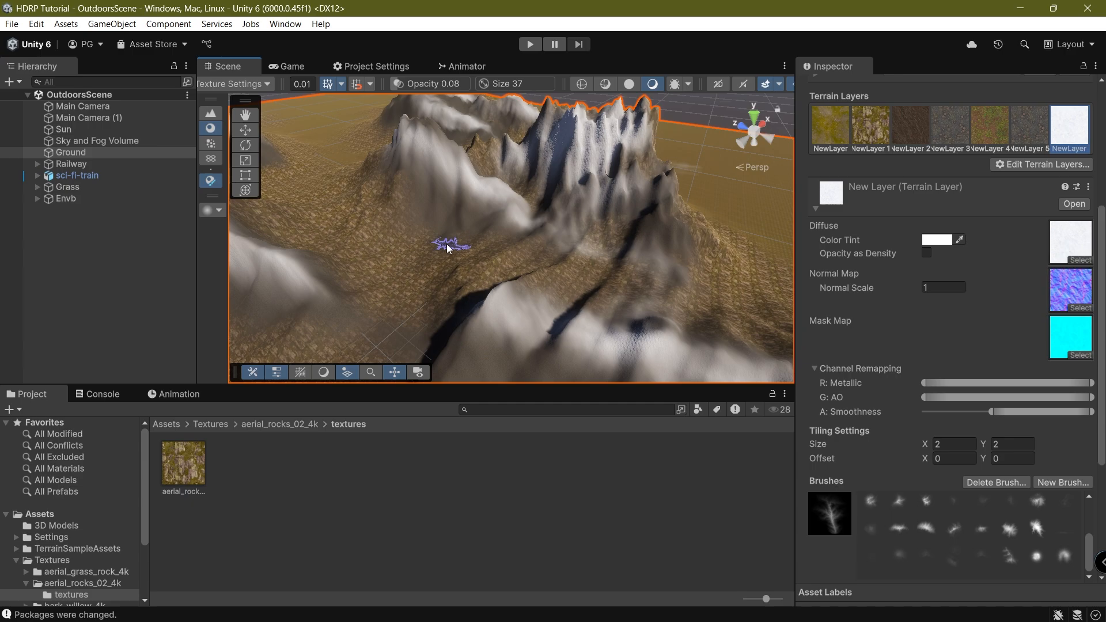
{"action": "left_click_drag", "start_coordinate": [447, 244], "coordinate": [467, 269], "text": "alt"}
{"action": "middle_click_drag", "start_coordinate": [466, 269], "coordinate": [659, 165]}
{"action": "left_click_drag", "start_coordinate": [659, 165], "coordinate": [565, 269], "text": "alt"}
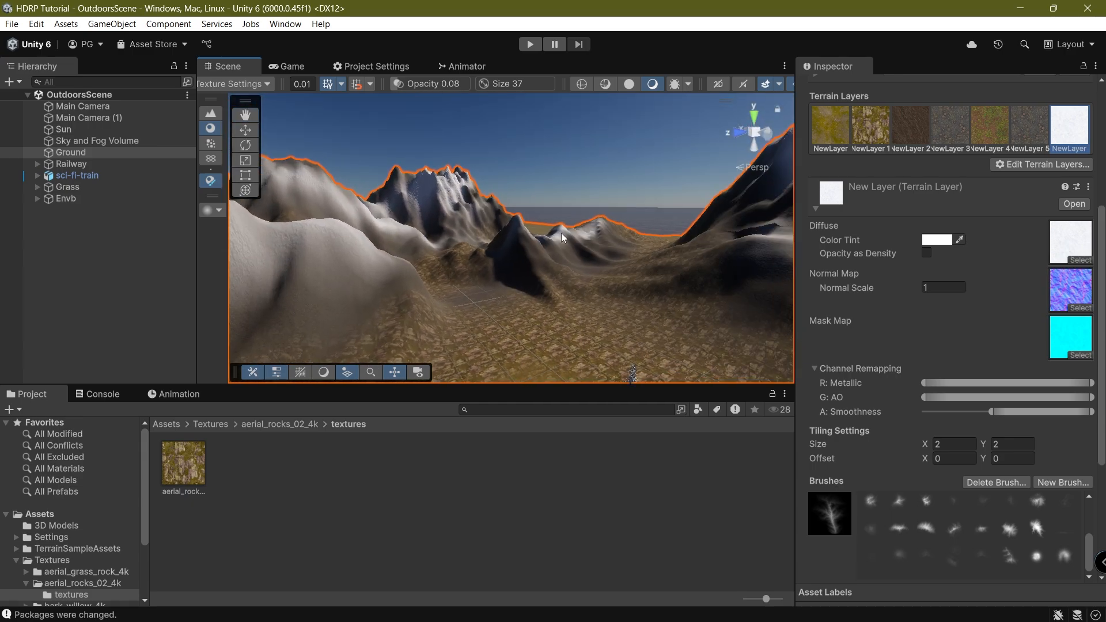
{"action": "scroll", "coordinate": [568, 247], "scroll_direction": "down", "scroll_amount": 4}
{"action": "middle_click_drag", "start_coordinate": [568, 247], "coordinate": [603, 288]}
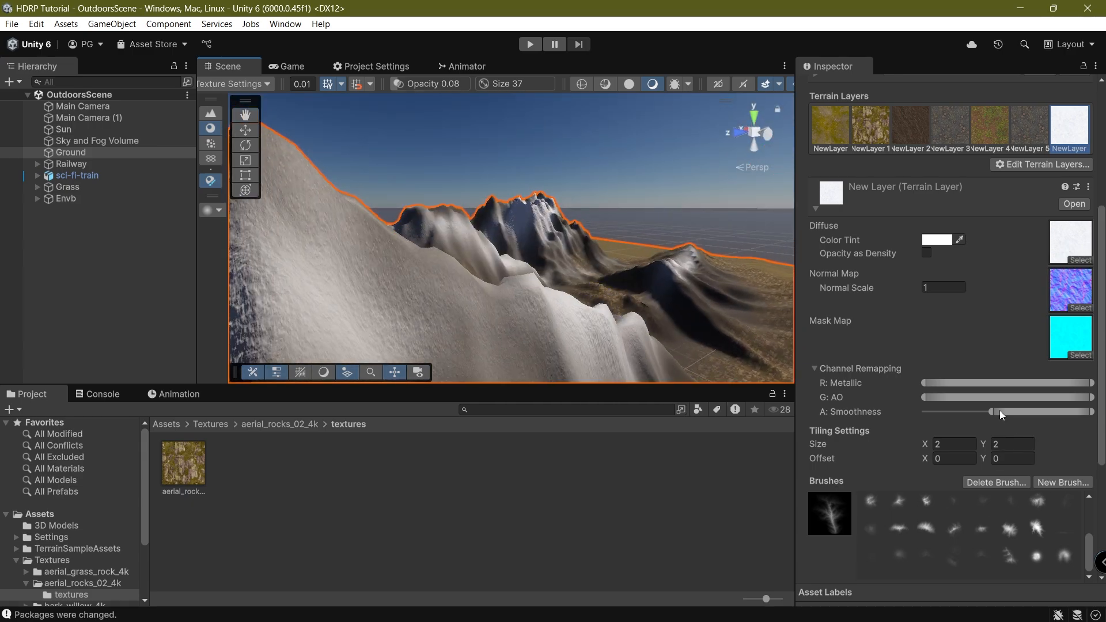
{"action": "left_click", "coordinate": [990, 416]}
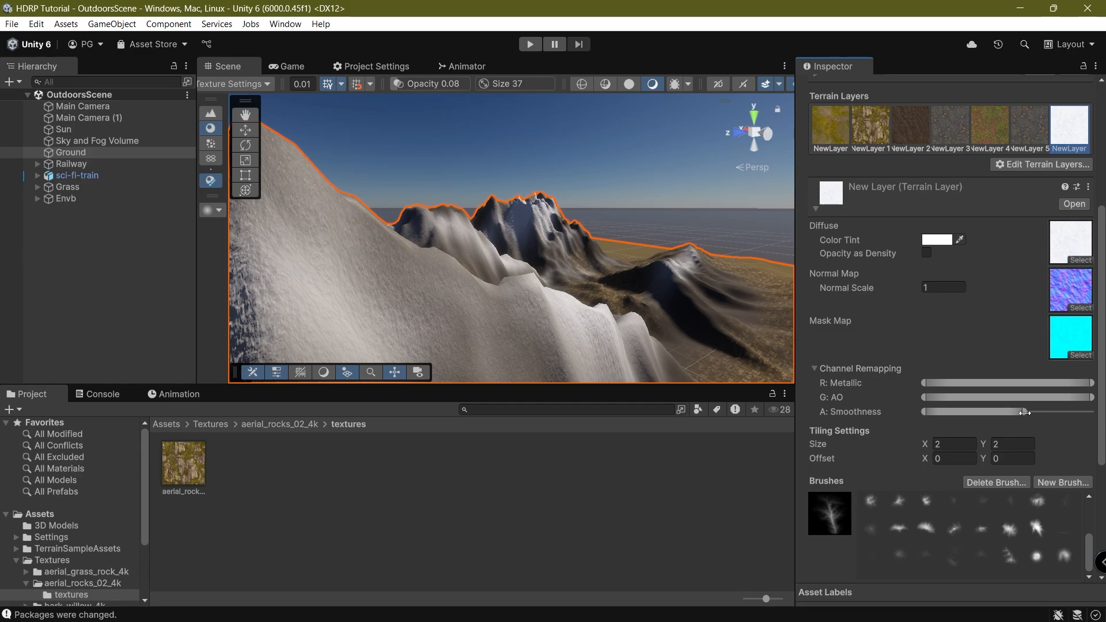
{"action": "left_click_drag", "start_coordinate": [996, 424], "coordinate": [1101, 423]}
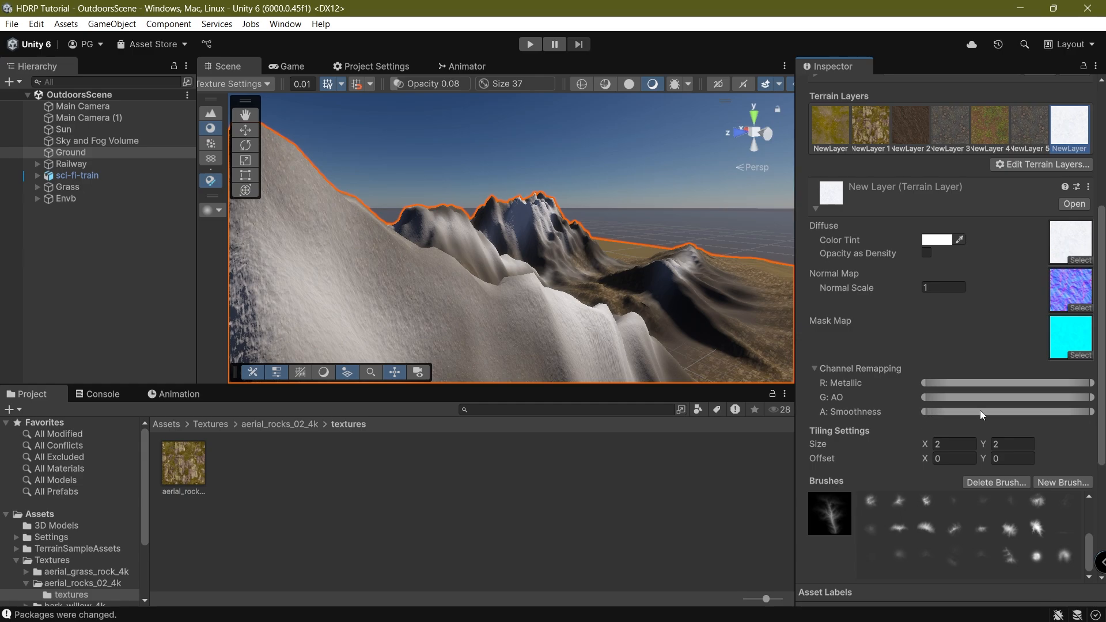
Paint snow along the near ridge and over the middle mountain's dark slope.
{"action": "right_click_drag", "start_coordinate": [576, 314], "coordinate": [548, 338]}
{"action": "middle_click_drag", "start_coordinate": [548, 338], "coordinate": [403, 291]}
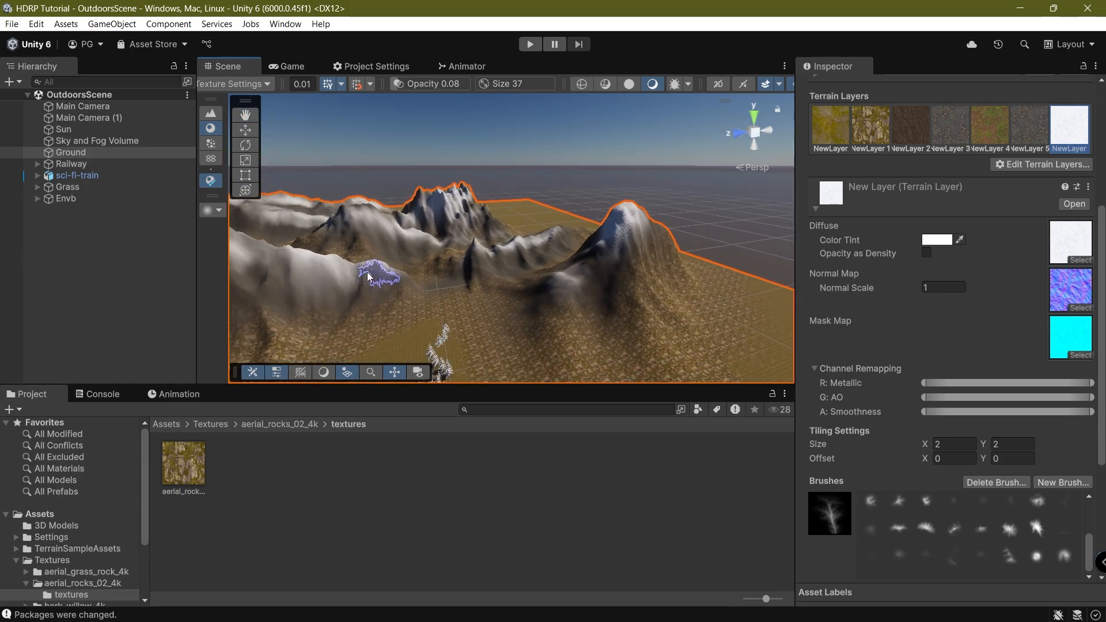
{"action": "right_click_drag", "start_coordinate": [367, 273], "coordinate": [371, 277]}
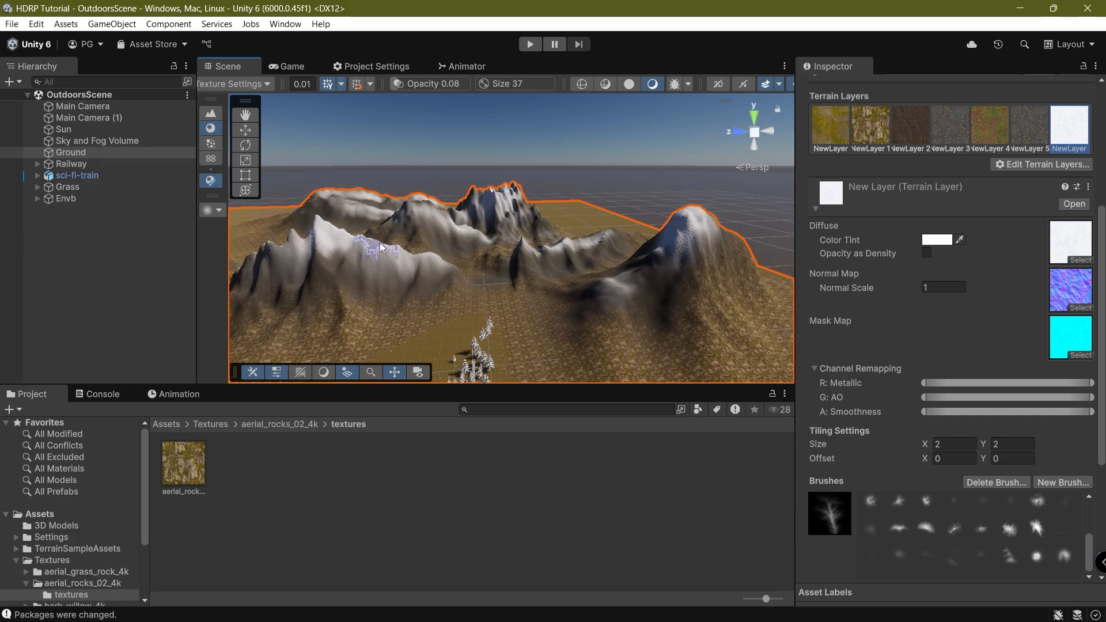
{"action": "right_click_drag", "start_coordinate": [369, 239], "coordinate": [321, 239]}
{"action": "middle_click_drag", "start_coordinate": [321, 239], "coordinate": [523, 287]}
{"action": "scroll", "coordinate": [523, 286], "scroll_direction": "up", "scroll_amount": 1}
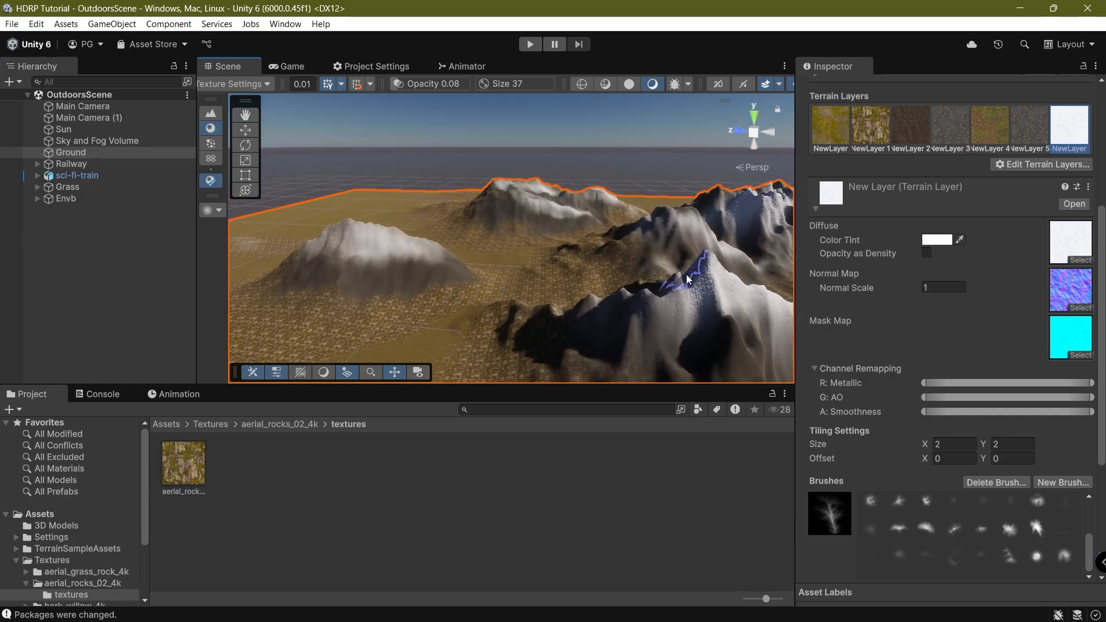
{"action": "left_click_drag", "start_coordinate": [686, 279], "coordinate": [605, 311]}
{"action": "scroll", "coordinate": [617, 326], "scroll_direction": "up", "scroll_amount": 1}
{"action": "middle_click_drag", "start_coordinate": [616, 326], "coordinate": [435, 292]}
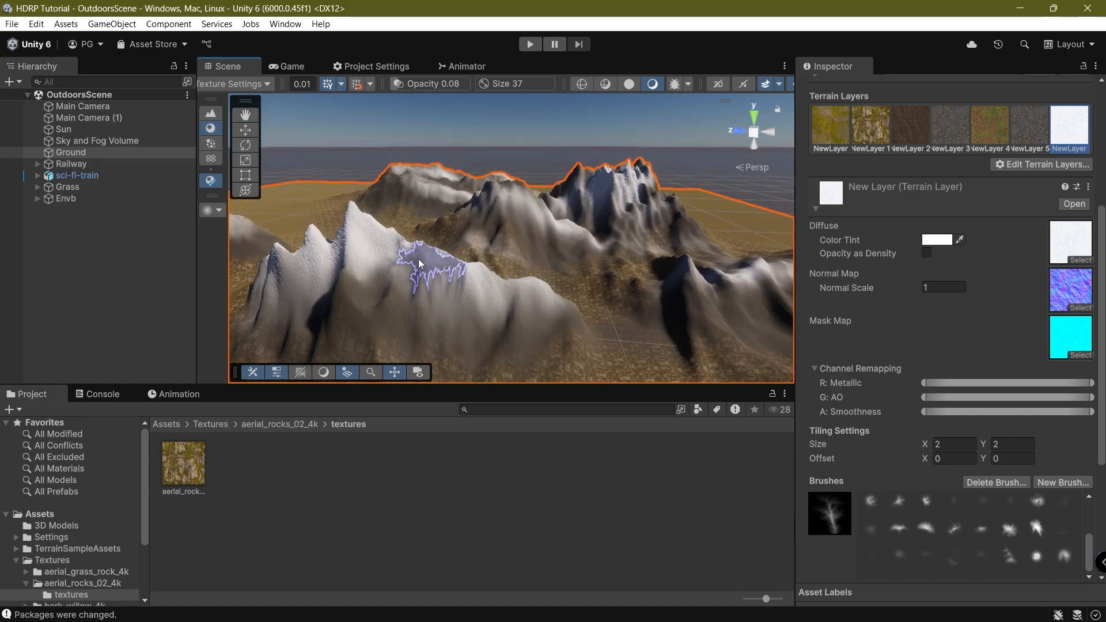
{"action": "left_click_drag", "start_coordinate": [387, 239], "coordinate": [563, 290]}
{"action": "right_click_drag", "start_coordinate": [562, 290], "coordinate": [769, 278]}
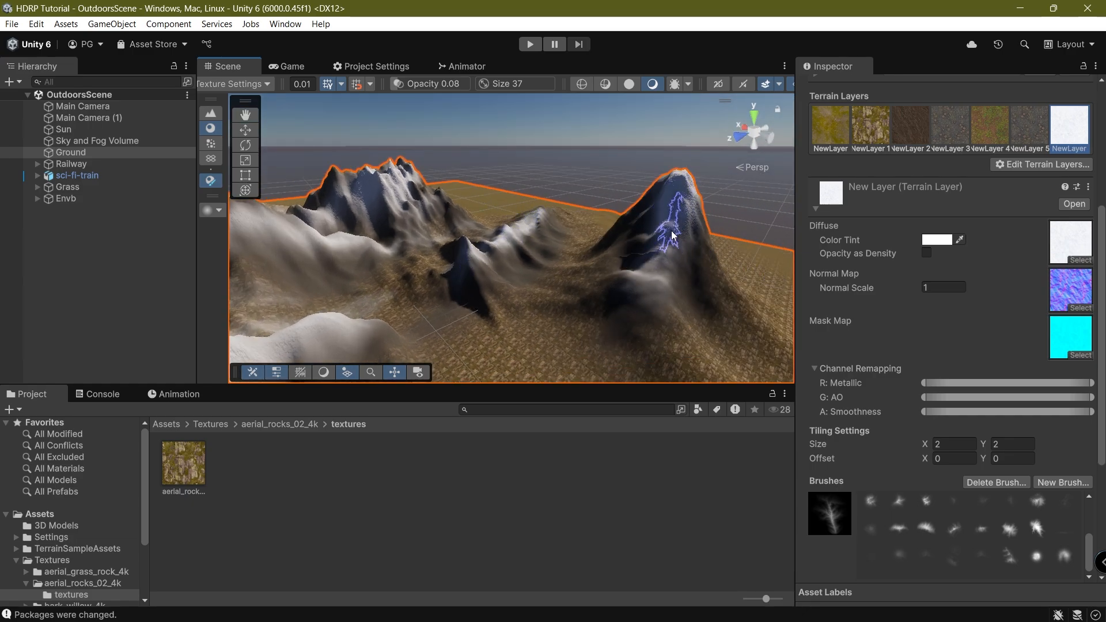
{"action": "right_click_drag", "start_coordinate": [584, 223], "coordinate": [332, 199]}
{"action": "scroll", "coordinate": [332, 199], "scroll_direction": "down", "scroll_amount": 1}
{"action": "mouse_move", "coordinate": [500, 213]}
{"action": "left_mouse_down"}
{"action": "mouse_move", "coordinate": [541, 230]}
{"action": "mouse_move", "coordinate": [529, 224]}
{"action": "left_mouse_up"}
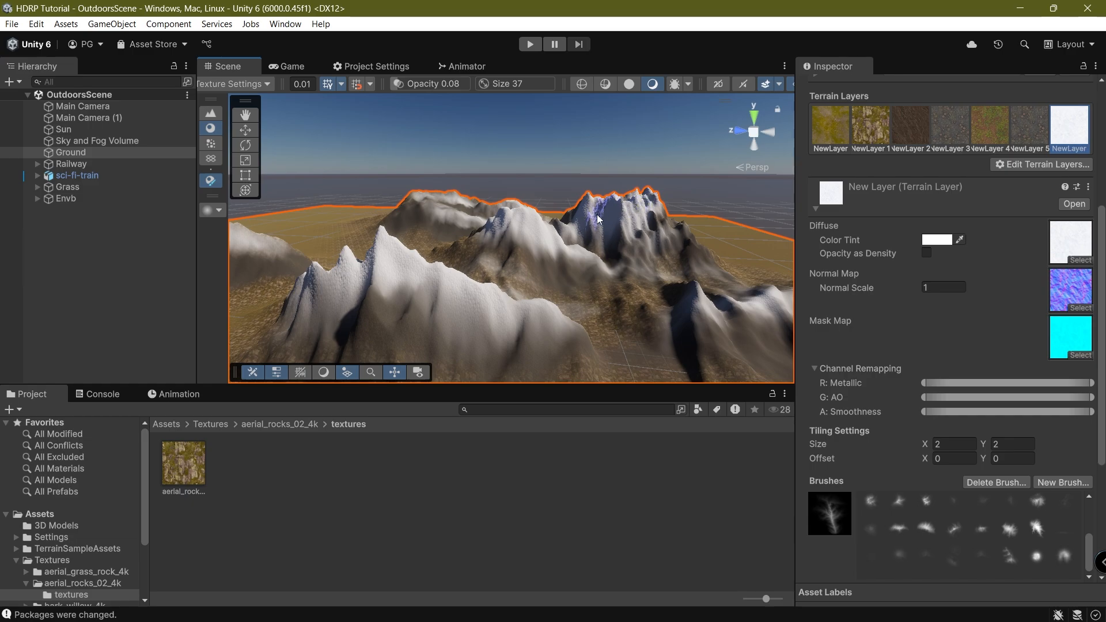
Paint a faint snow patch and streak on the ground below the mountain.
{"action": "left_click", "coordinate": [286, 67]}
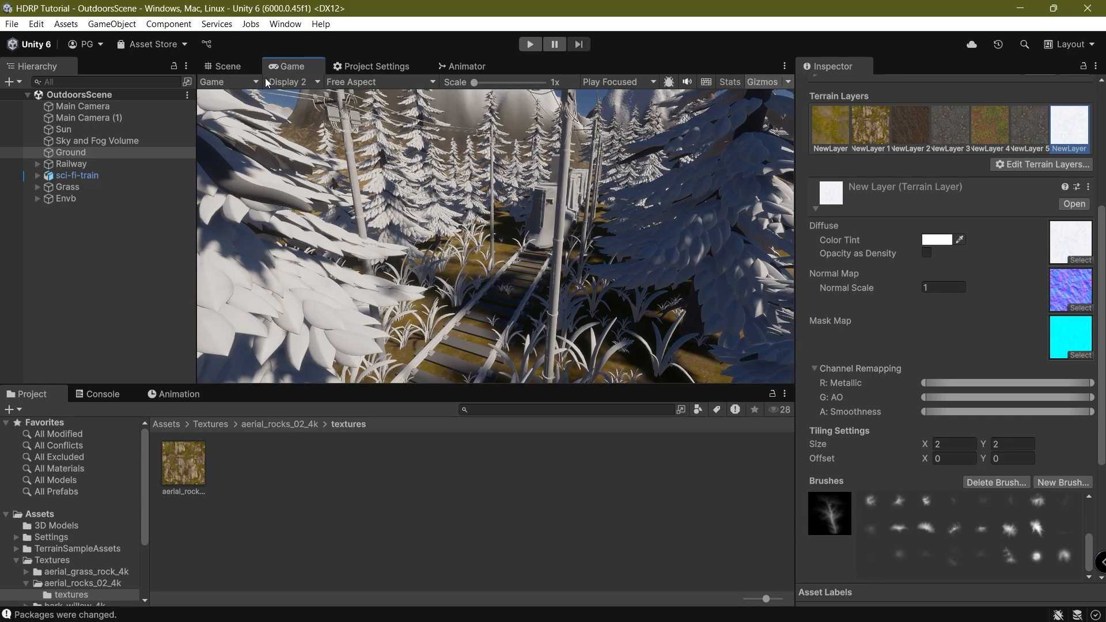
{"action": "left_click", "coordinate": [225, 66]}
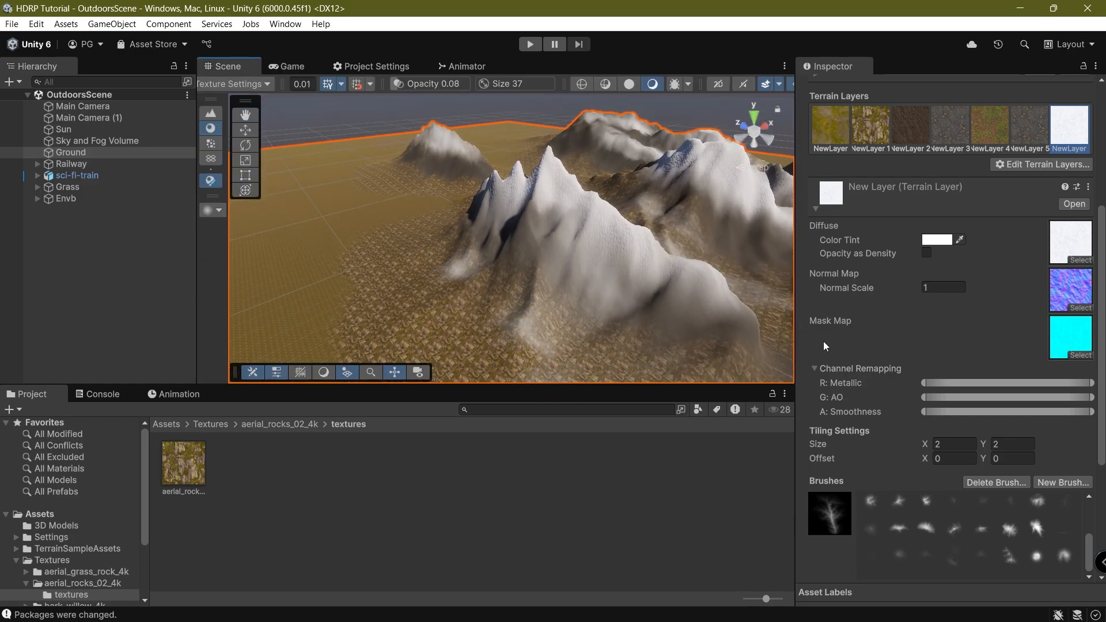
{"action": "mouse_move", "coordinate": [680, 262]}
{"action": "right_mouse_down"}
{"action": "mouse_move", "coordinate": [736, 296]}
{"action": "mouse_move", "coordinate": [748, 288]}
{"action": "right_mouse_up"}
{"action": "left_click", "coordinate": [487, 250]}
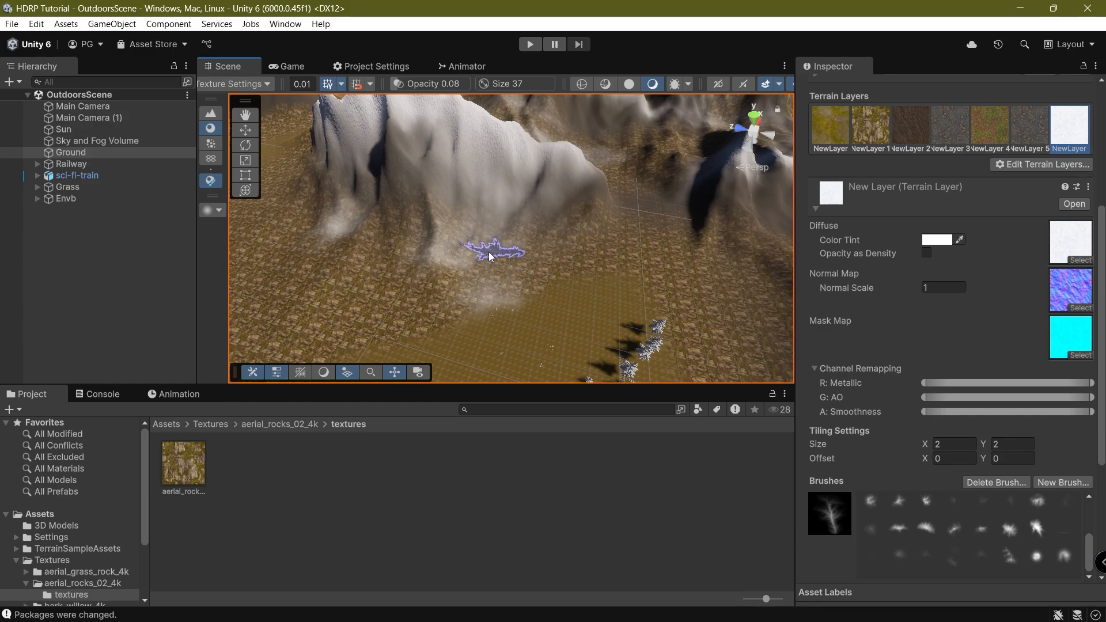
{"action": "left_click", "coordinate": [288, 67]}
{"action": "left_click", "coordinate": [225, 66]}
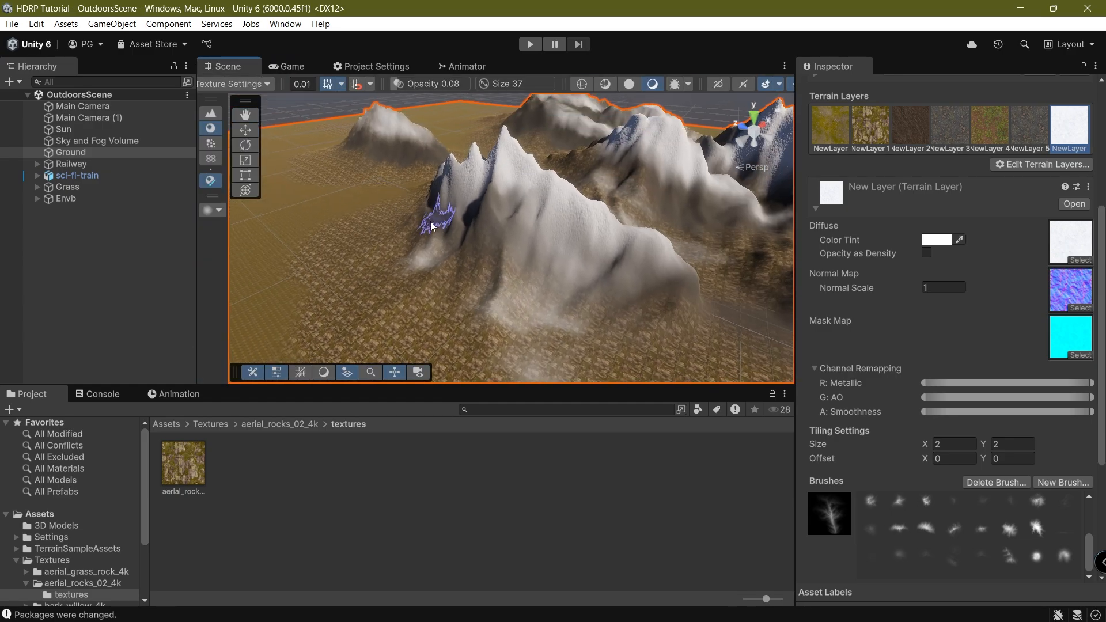
{"action": "middle_click_drag", "start_coordinate": [552, 294], "coordinate": [486, 271]}
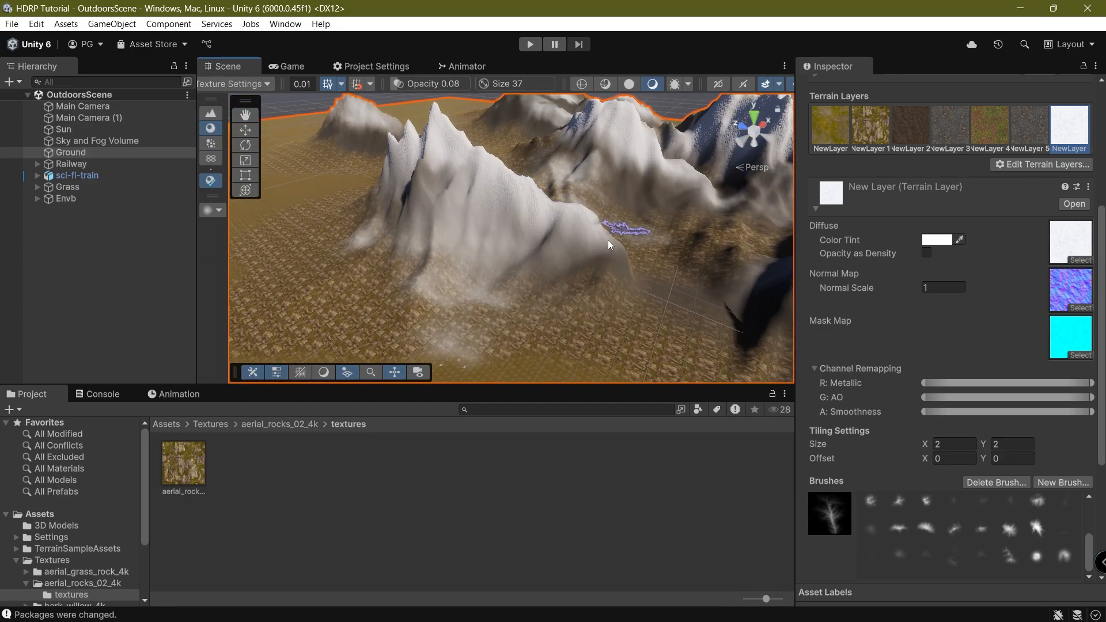
{"action": "right_click_drag", "start_coordinate": [610, 244], "coordinate": [573, 211]}
{"action": "right_click_drag", "start_coordinate": [416, 241], "coordinate": [313, 264]}
{"action": "left_click_drag", "start_coordinate": [515, 232], "coordinate": [368, 230]}
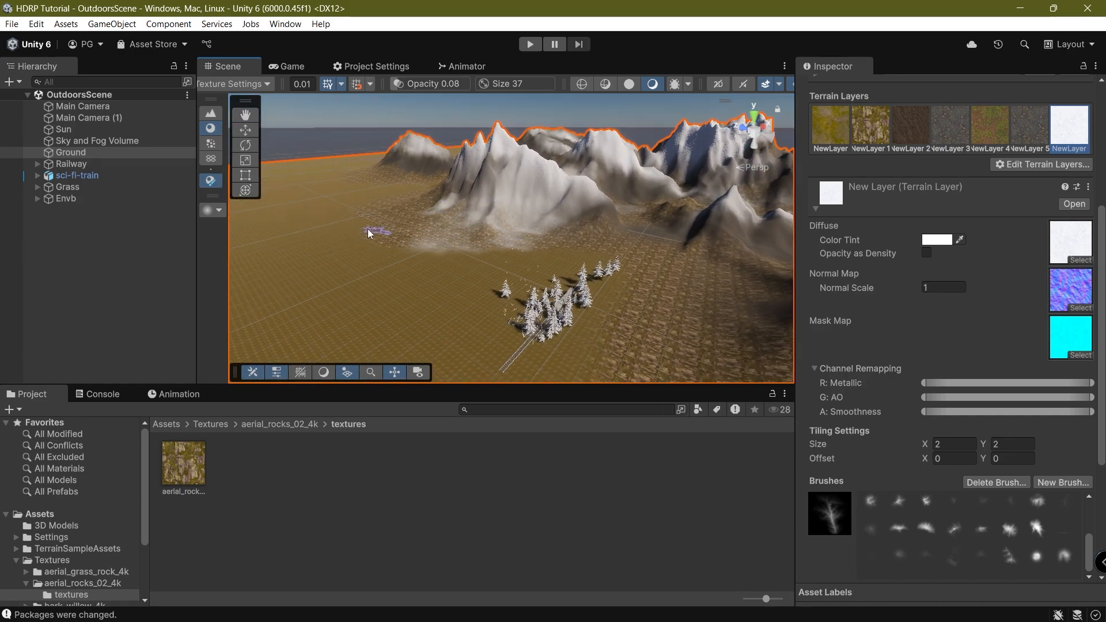
Preview the track-level camera on Display 1, then return to the Scene view.
{"action": "left_click", "coordinate": [316, 61]}
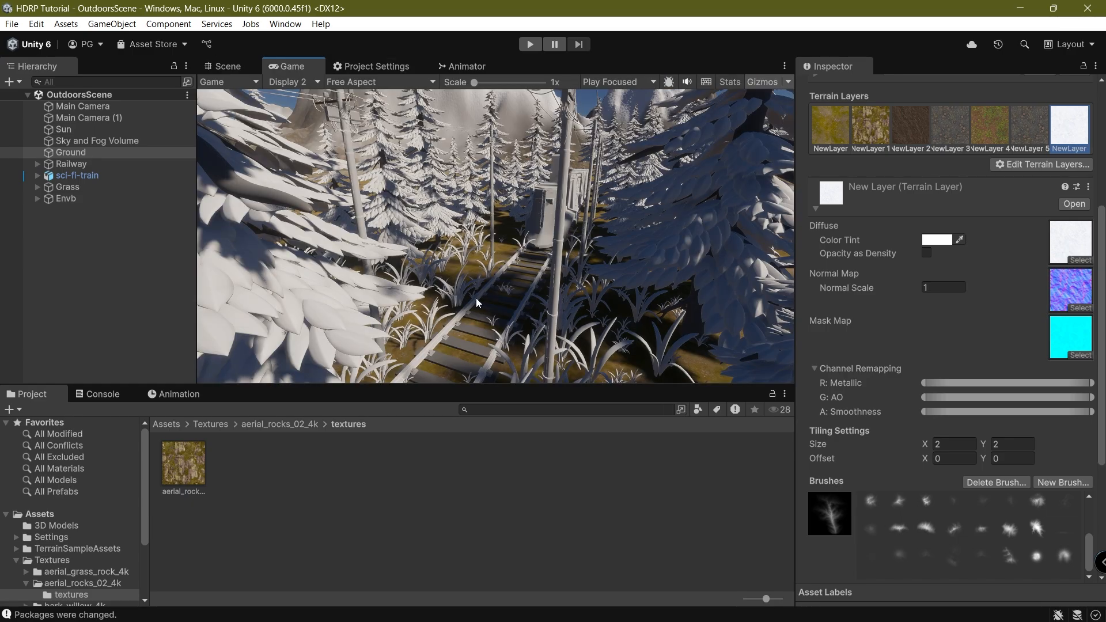
{"action": "left_click", "coordinate": [291, 81]}
{"action": "left_click", "coordinate": [305, 97]}
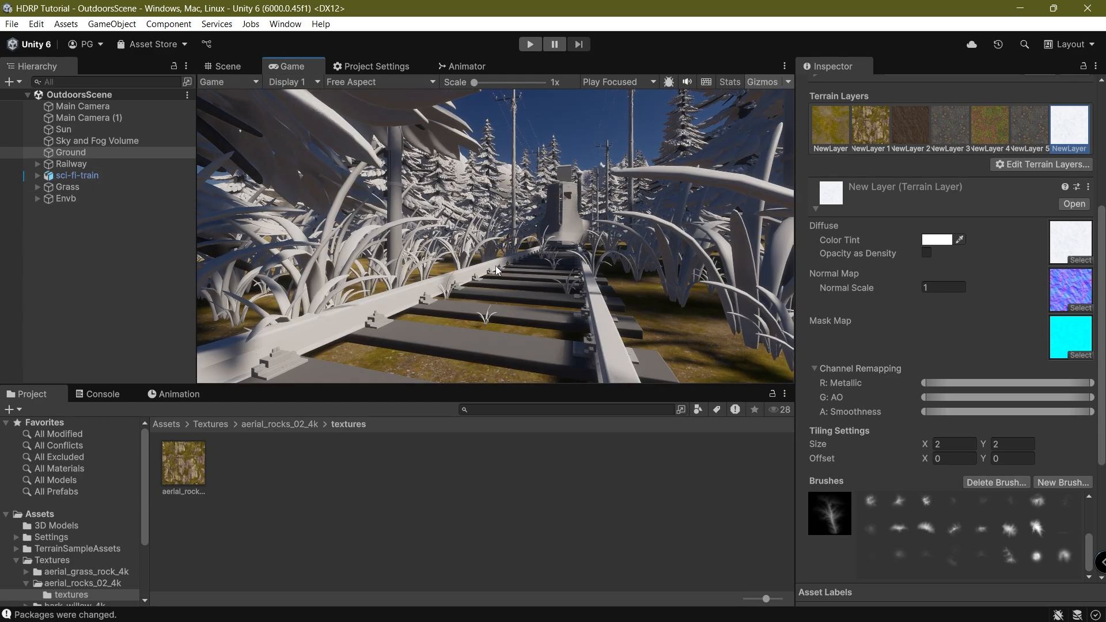
{"action": "left_click", "coordinate": [229, 81]}
{"action": "left_click", "coordinate": [476, 458]}
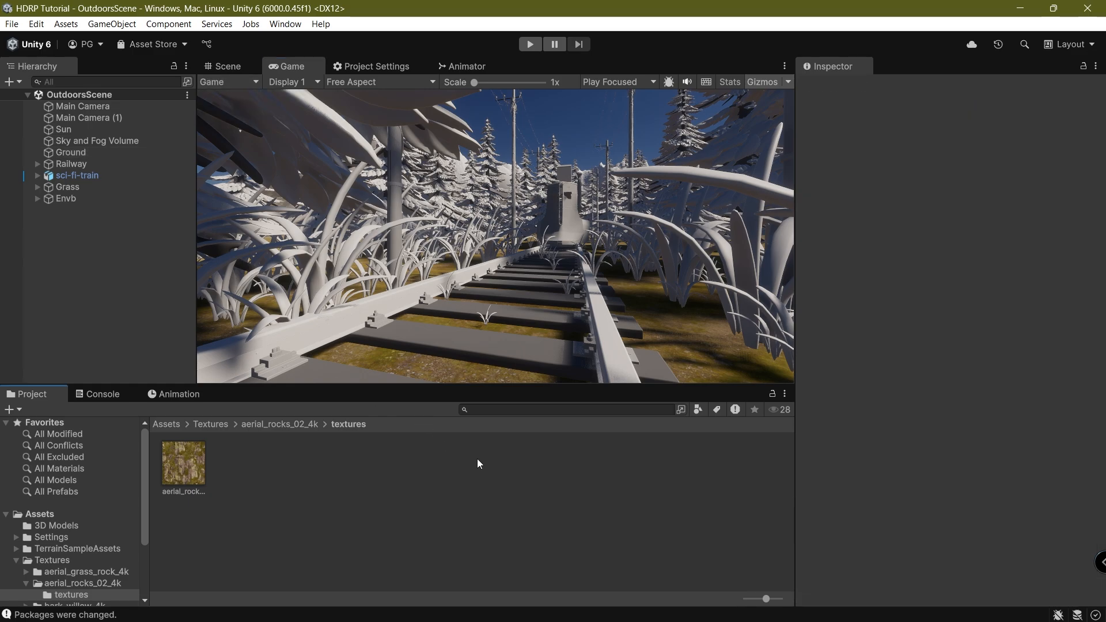
{"action": "left_click", "coordinate": [229, 66]}
Select a fir tree and its trunk_mesh part under stylized_tree_branch_01.
{"action": "scroll", "coordinate": [408, 202], "scroll_direction": "up", "scroll_amount": 10}
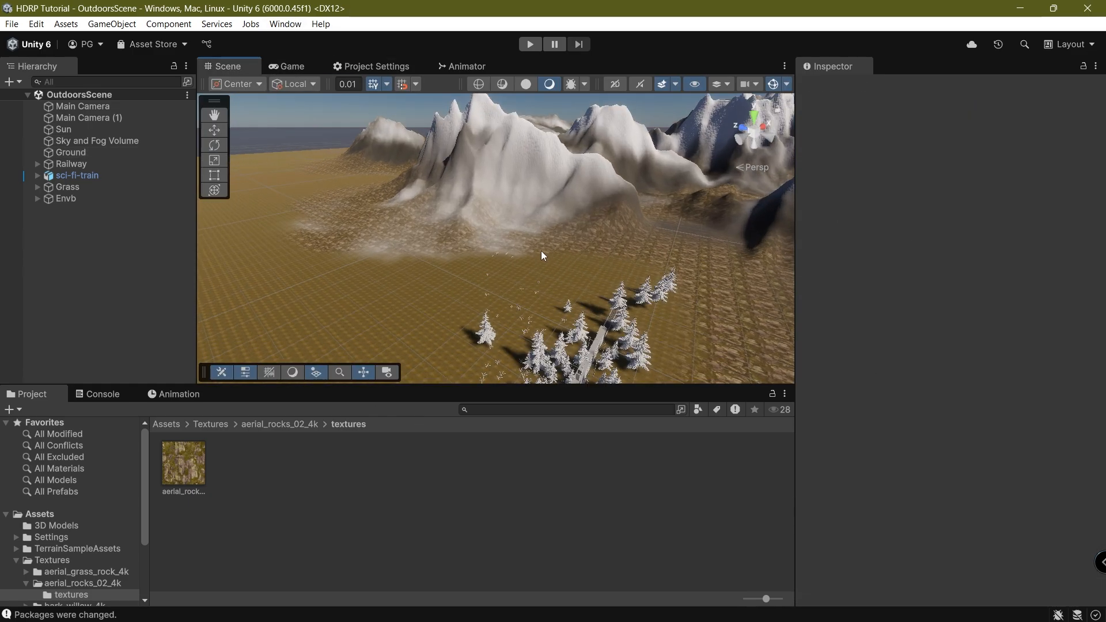
{"action": "scroll", "coordinate": [492, 248], "scroll_direction": "up", "scroll_amount": 8}
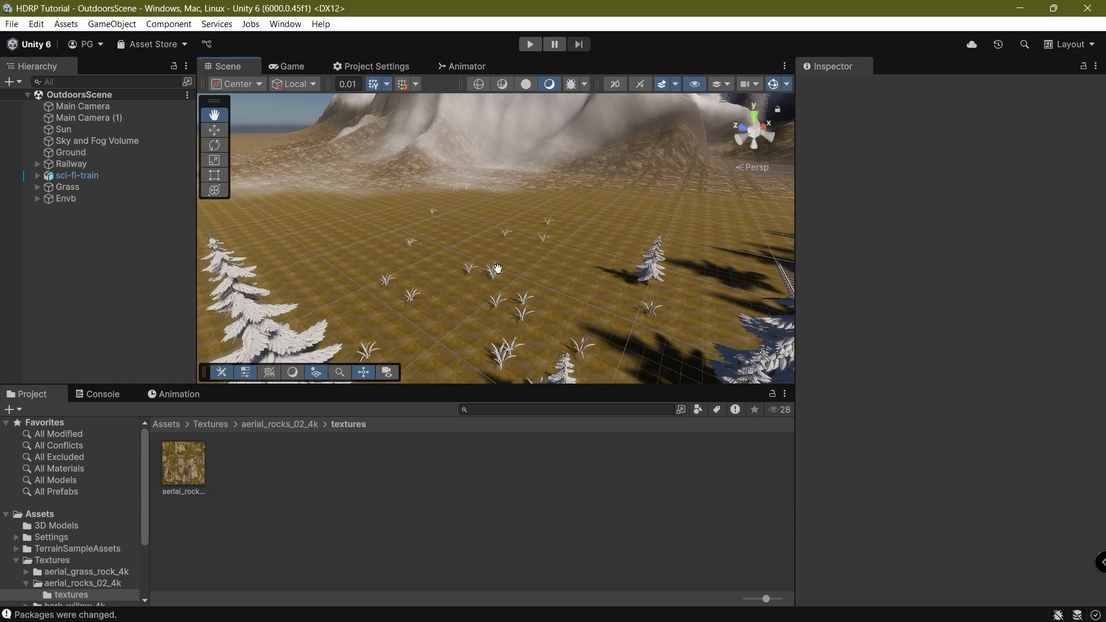
{"action": "middle_click_drag", "start_coordinate": [477, 228], "coordinate": [466, 257]}
{"action": "scroll", "coordinate": [485, 271], "scroll_direction": "up", "scroll_amount": 3}
{"action": "middle_click_drag", "start_coordinate": [533, 259], "coordinate": [322, 248]}
{"action": "scroll", "coordinate": [500, 267], "scroll_direction": "down", "scroll_amount": 4}
{"action": "right_click_drag", "start_coordinate": [443, 259], "coordinate": [669, 199]}
{"action": "scroll", "coordinate": [565, 264], "scroll_direction": "up", "scroll_amount": 5}
{"action": "scroll", "coordinate": [564, 264], "scroll_direction": "down", "scroll_amount": 5}
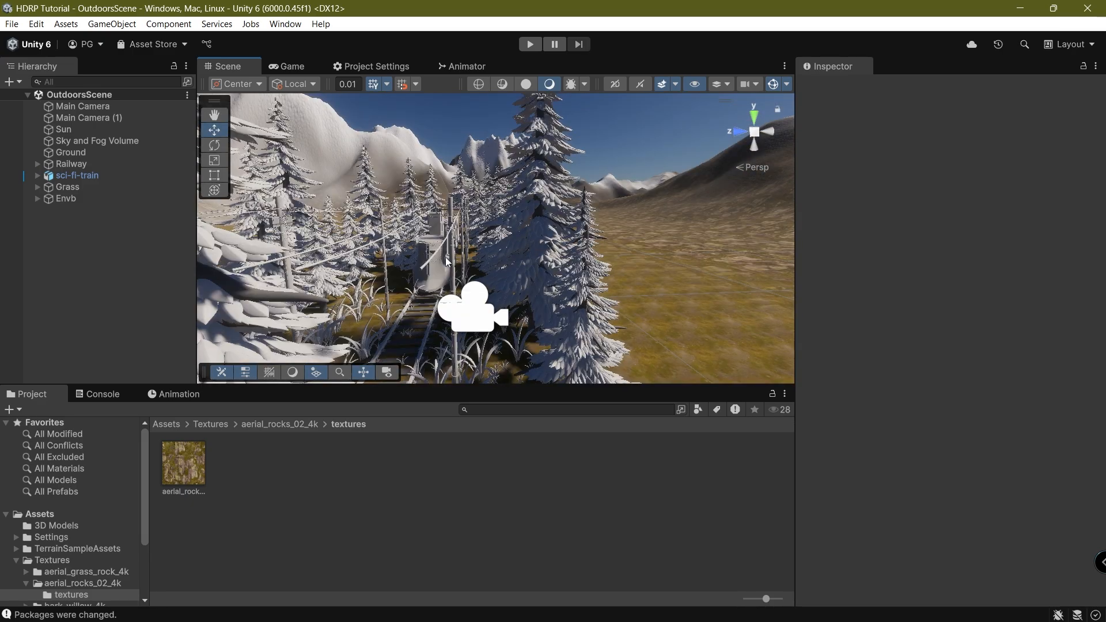
{"action": "left_click", "coordinate": [530, 264]}
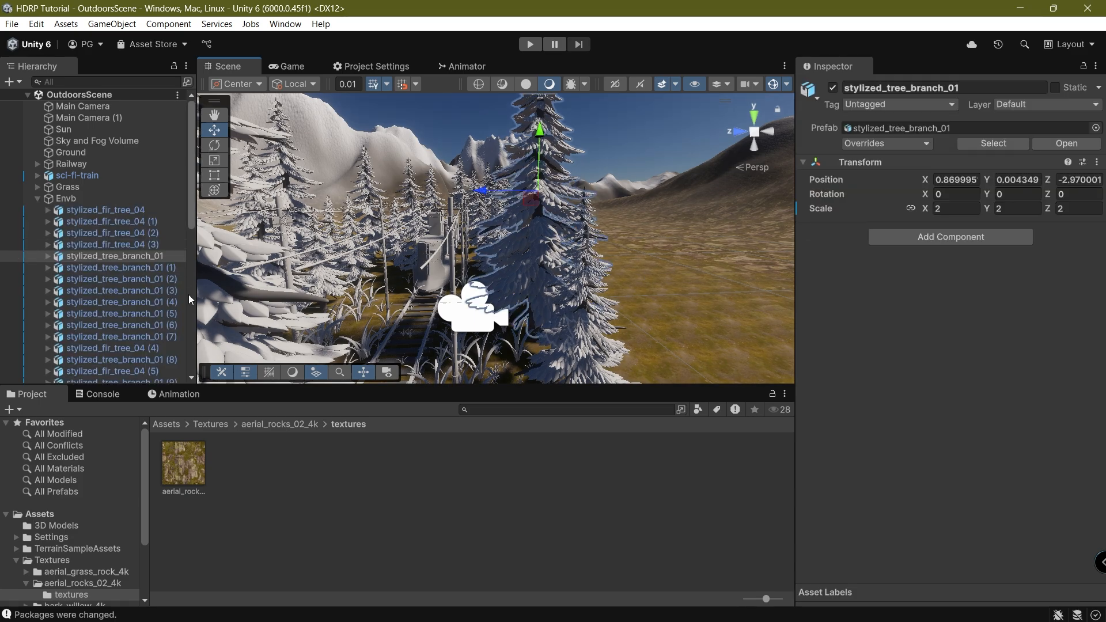
{"action": "left_click", "coordinate": [49, 257]}
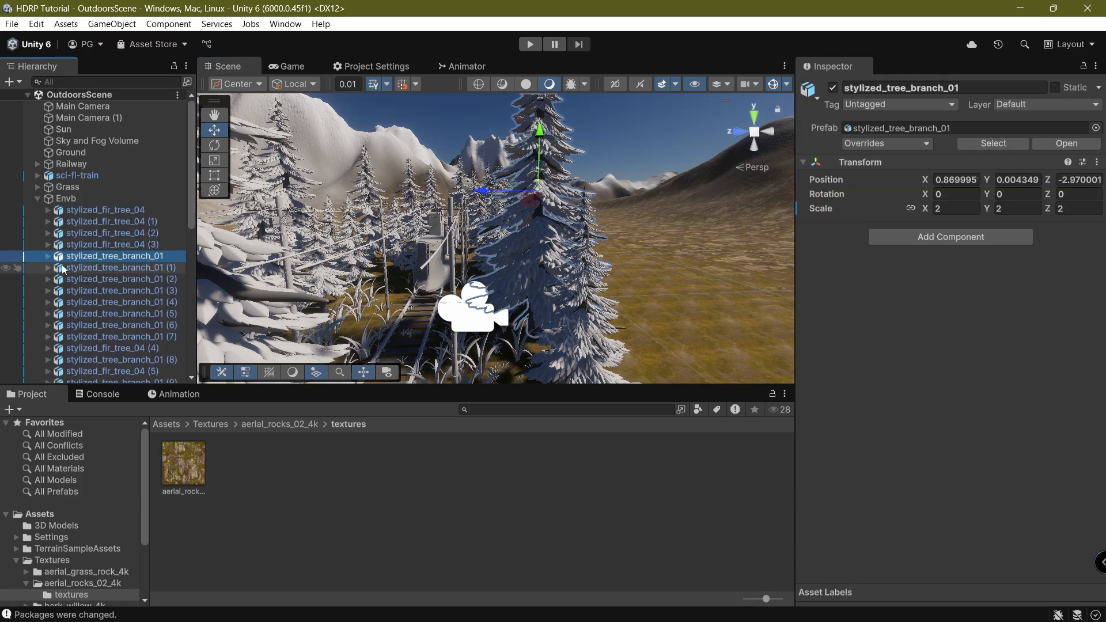
{"action": "left_click", "coordinate": [49, 256]}
{"action": "left_click", "coordinate": [80, 277]}
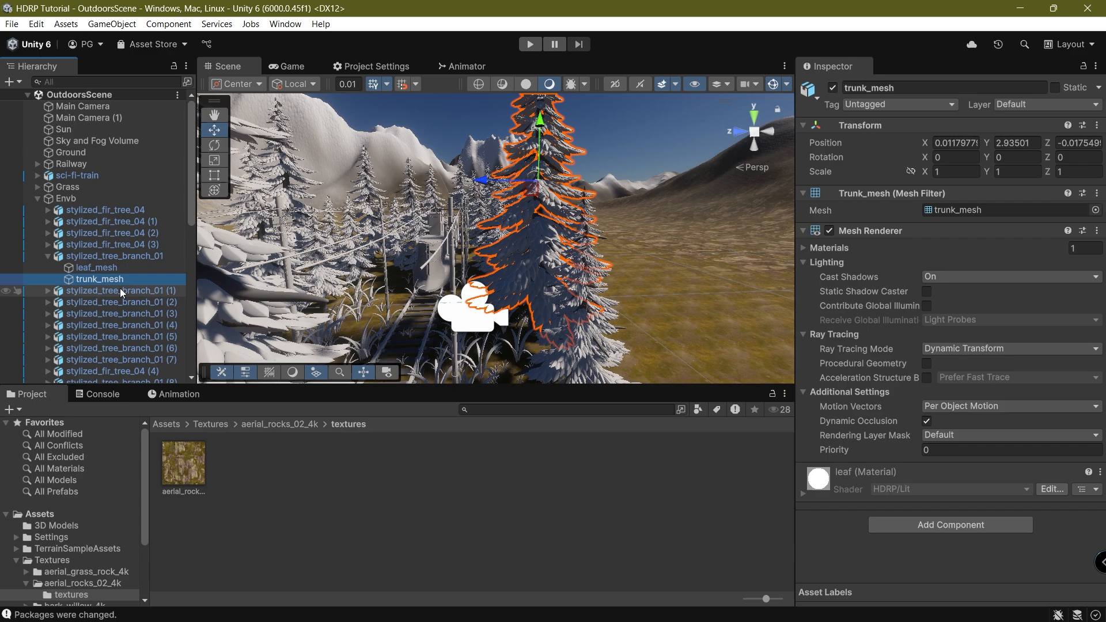
Filter the Hierarchy by the copied name trunk_mesh and select all 37 results.
{"action": "left_click", "coordinate": [915, 86]}
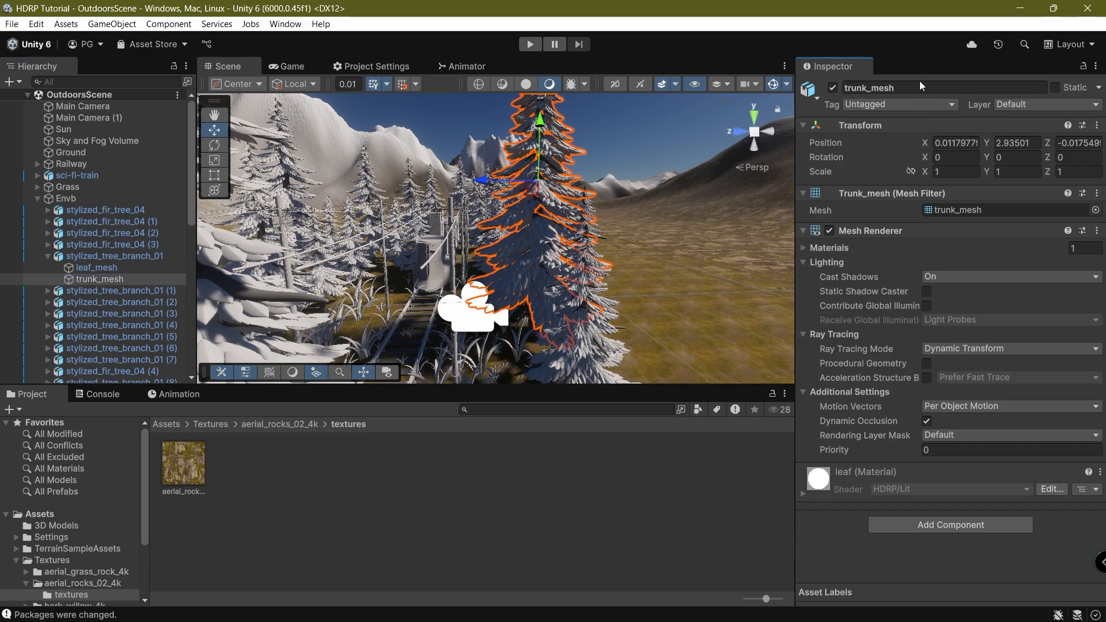
{"action": "left_click", "coordinate": [915, 87]}
{"action": "key", "text": "ctrl+c"}
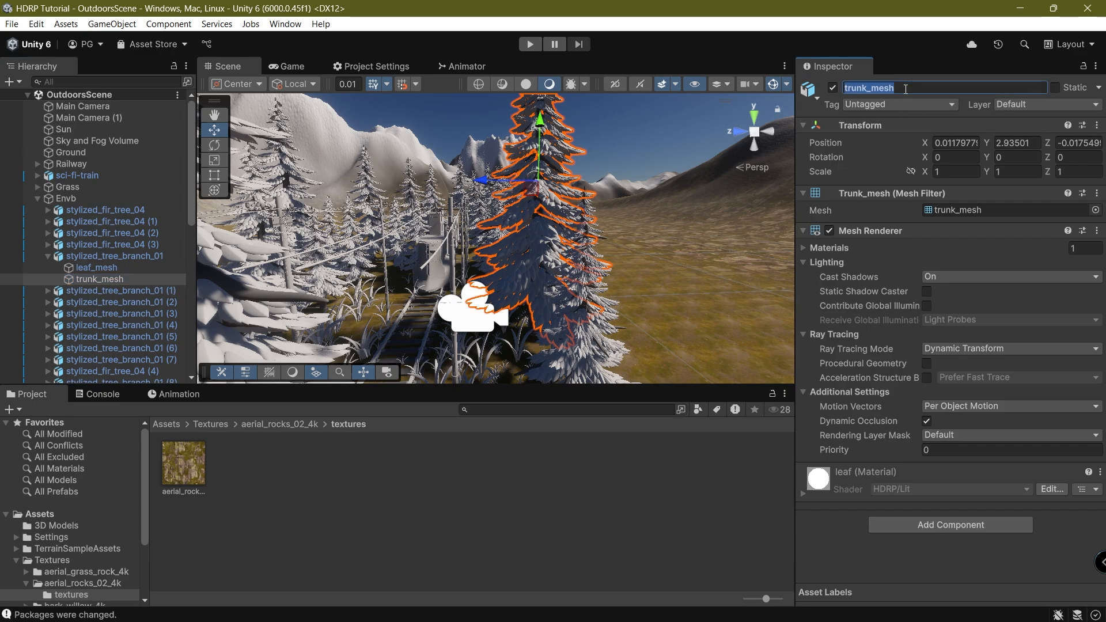
{"action": "left_click", "coordinate": [75, 82]}
{"action": "key", "text": "ctrl+v"}
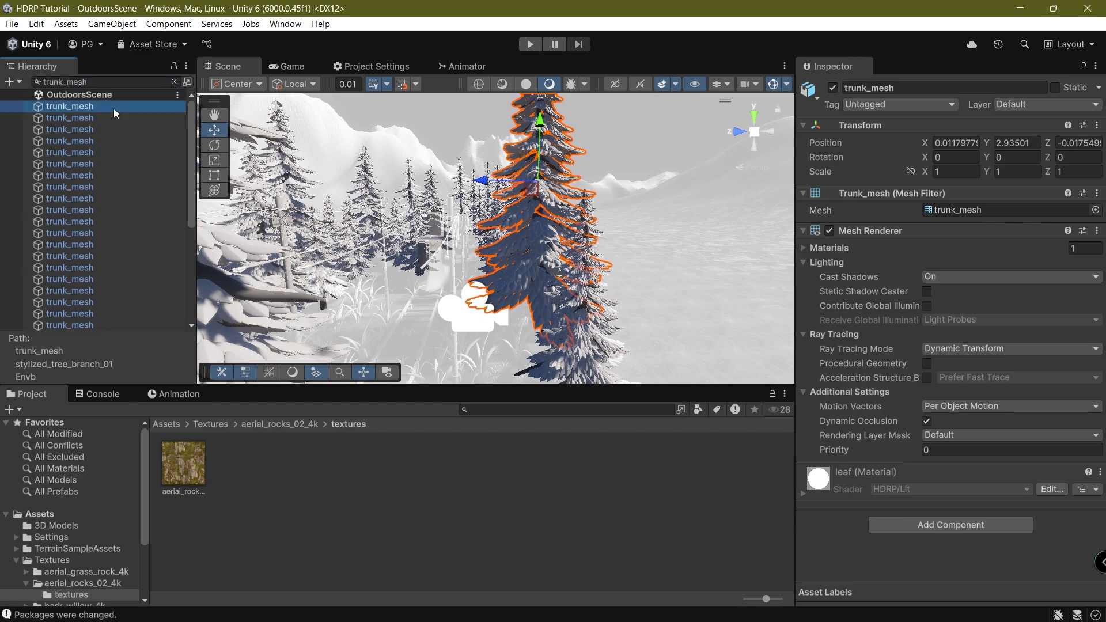
{"action": "left_click", "coordinate": [112, 108]}
{"action": "scroll", "coordinate": [110, 156], "scroll_direction": "down", "scroll_amount": 5}
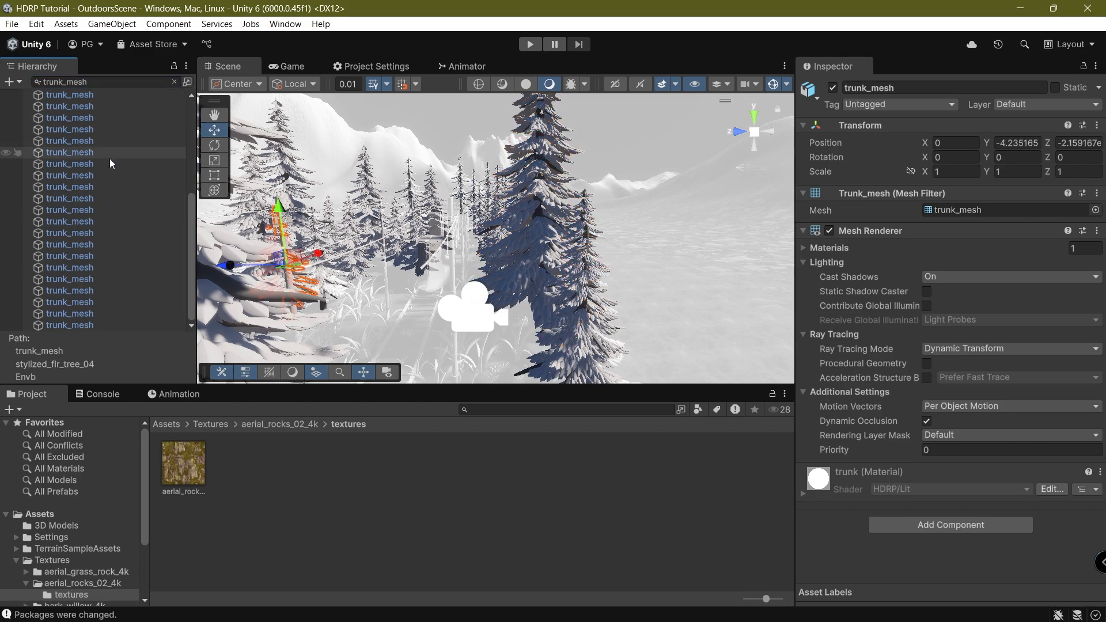
{"action": "left_click", "coordinate": [96, 327], "text": "shift"}
Orbit around the trunk meshes, preview the game camera, then open the Textures folder.
{"action": "right_click_drag", "start_coordinate": [777, 316], "coordinate": [741, 341]}
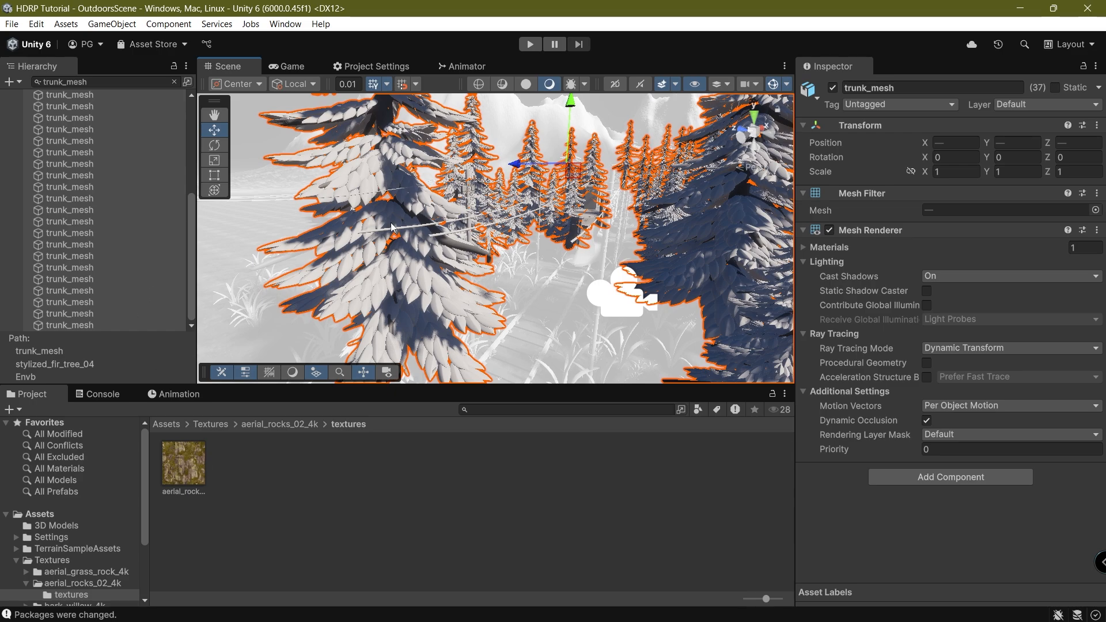
{"action": "right_click_drag", "start_coordinate": [513, 268], "coordinate": [567, 313]}
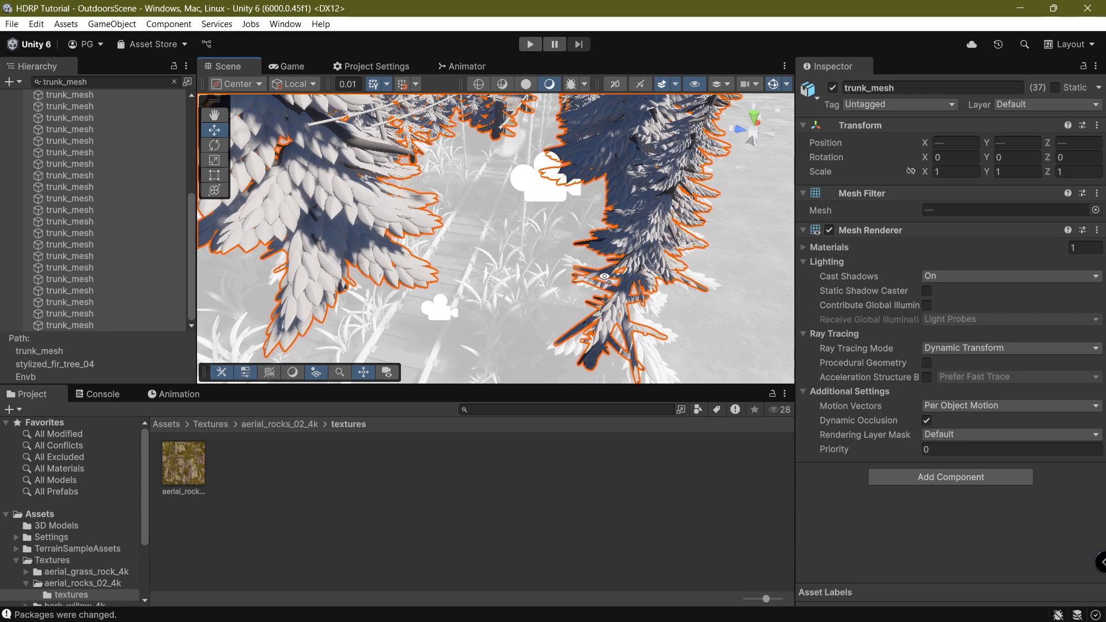
{"action": "right_click_drag", "start_coordinate": [605, 278], "coordinate": [577, 244]}
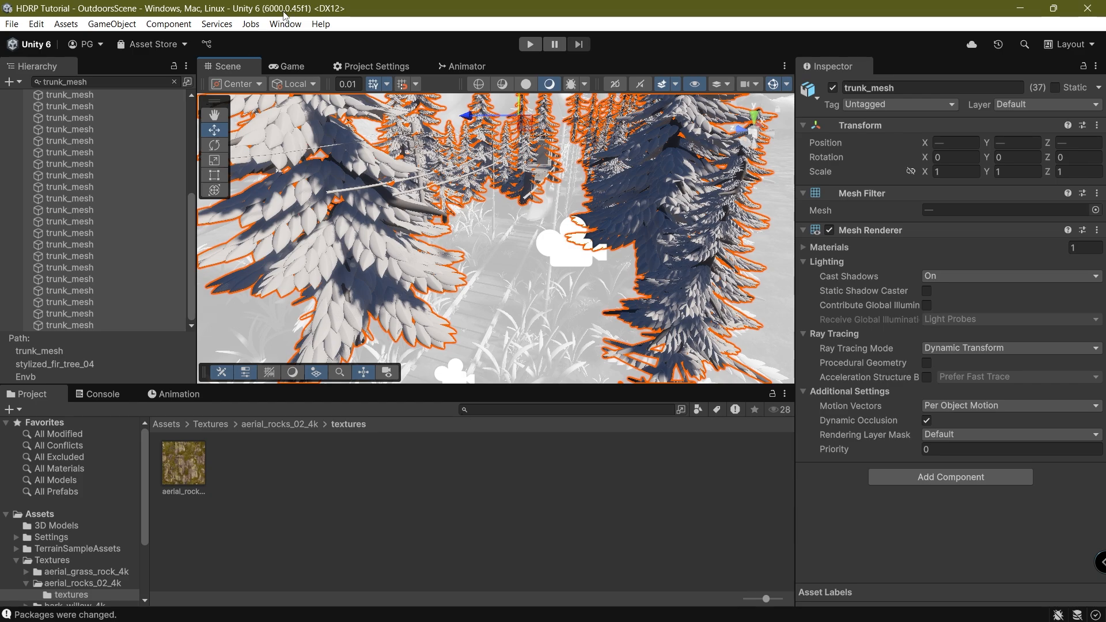
{"action": "left_click", "coordinate": [291, 66]}
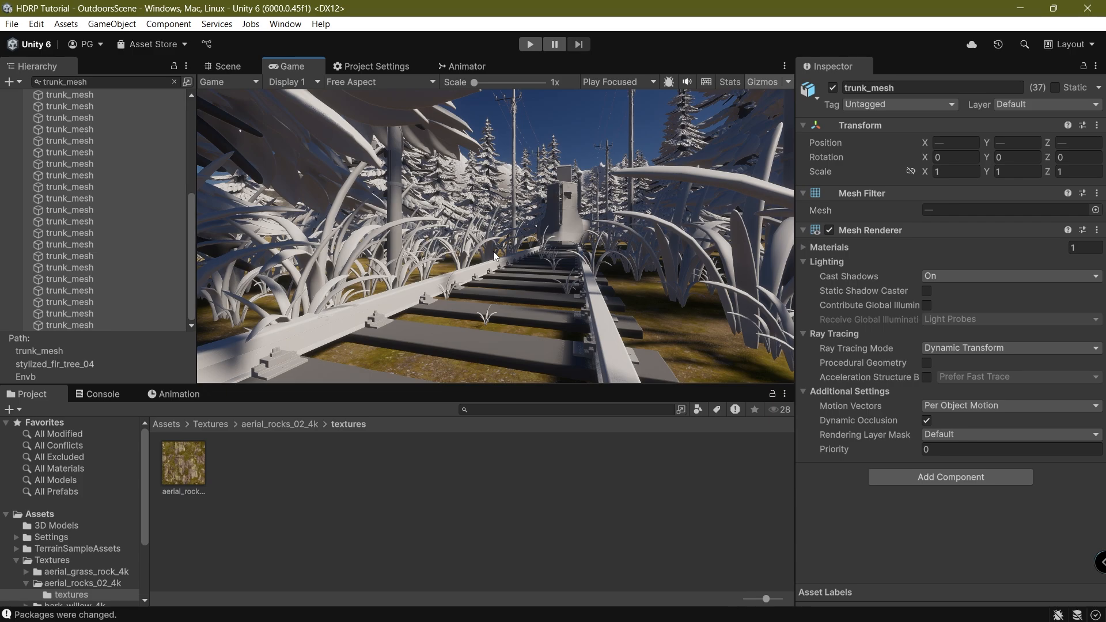
{"action": "left_click", "coordinate": [242, 58]}
{"action": "left_click", "coordinate": [210, 424]}
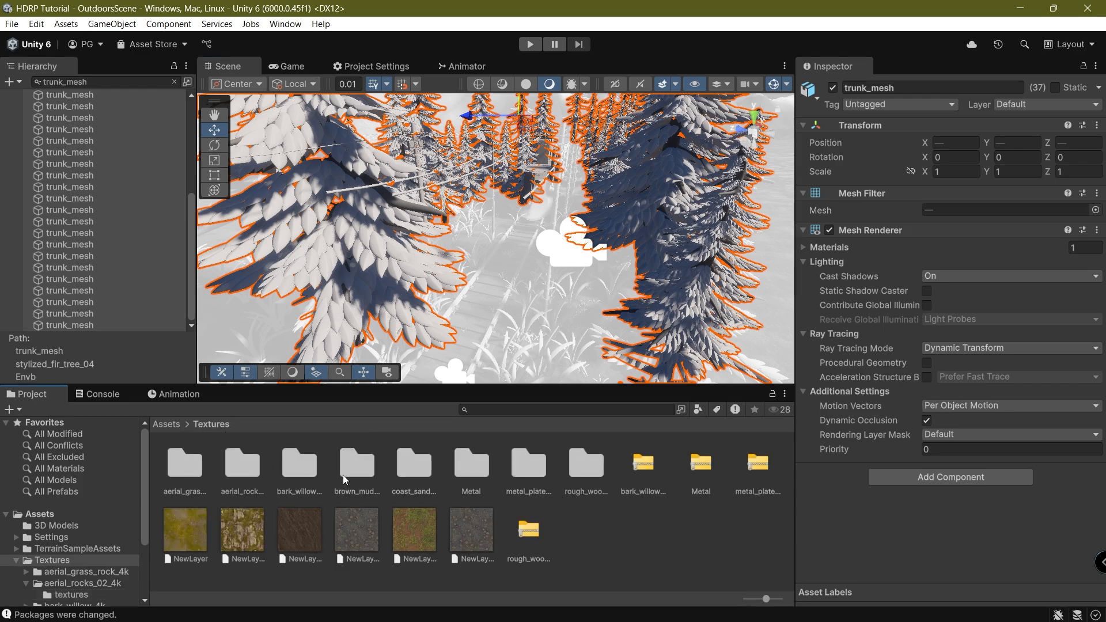
Create a new material named Wood Bark in bark_willow_4k/textures.
{"action": "double_click", "coordinate": [301, 469]}
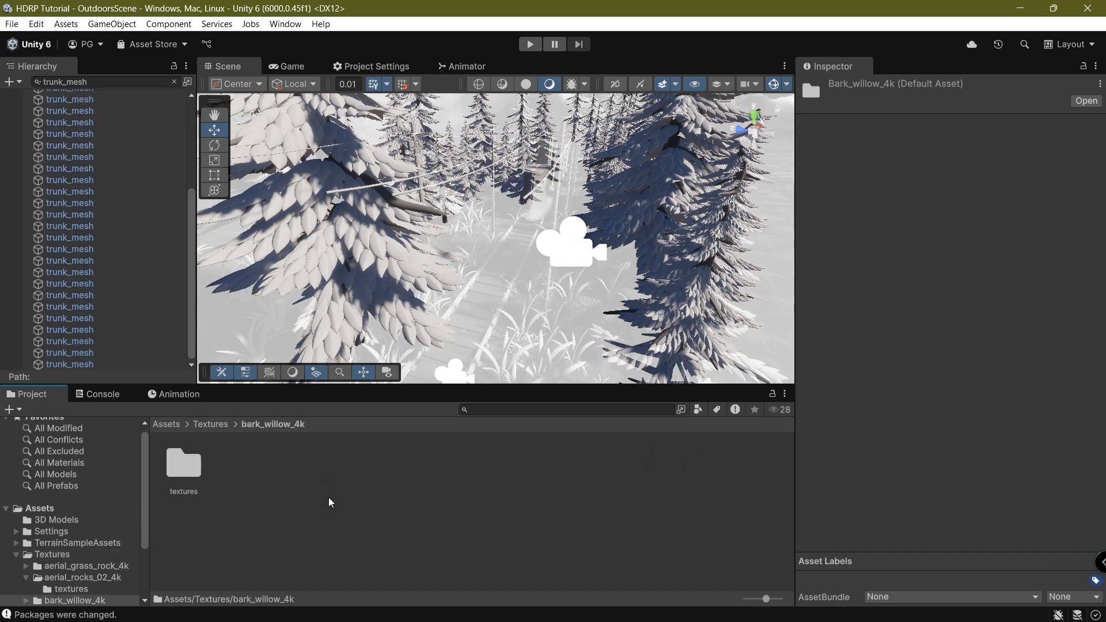
{"action": "double_click", "coordinate": [197, 474]}
{"action": "right_click", "coordinate": [195, 469]}
{"action": "mouse_move", "coordinate": [345, 81]}
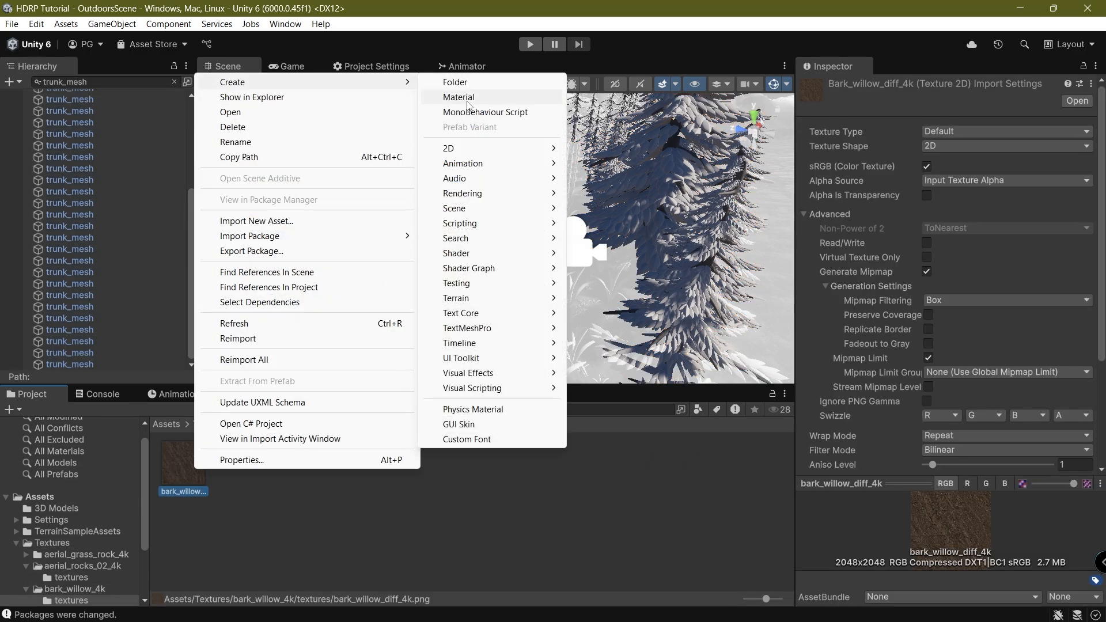
{"action": "left_click", "coordinate": [482, 102]}
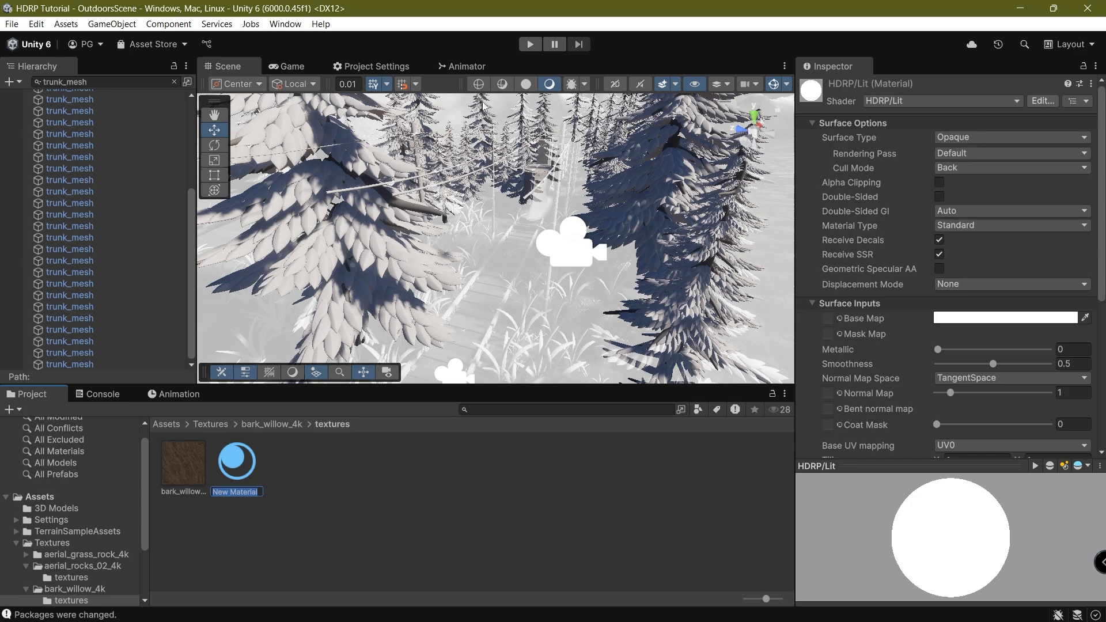
{"action": "type", "text": "Wood Bark"}
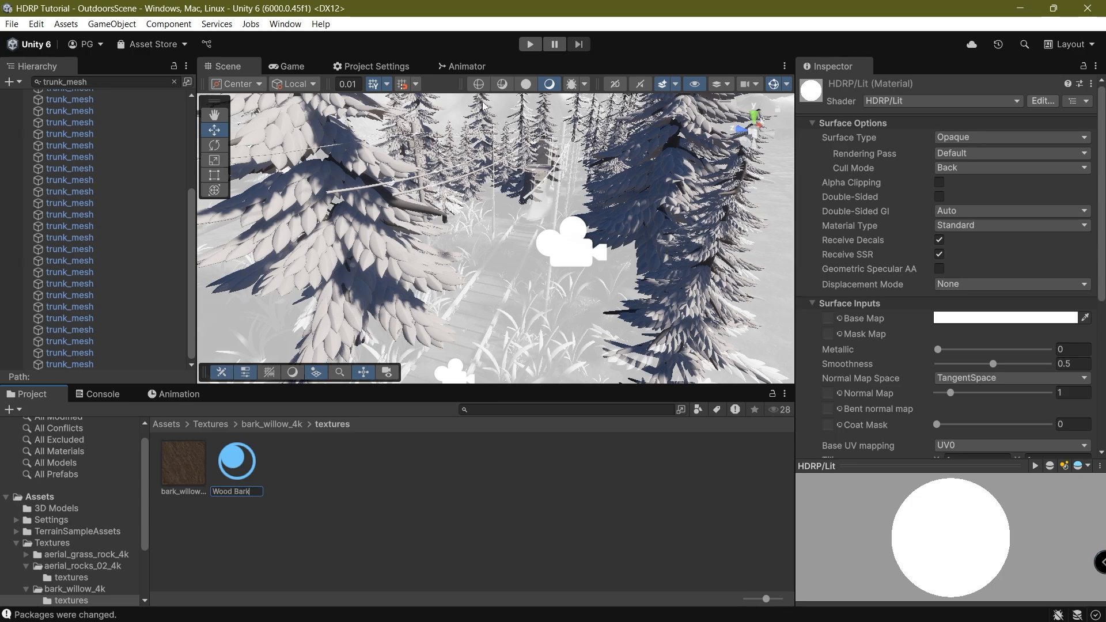
{"action": "key", "text": "Return"}
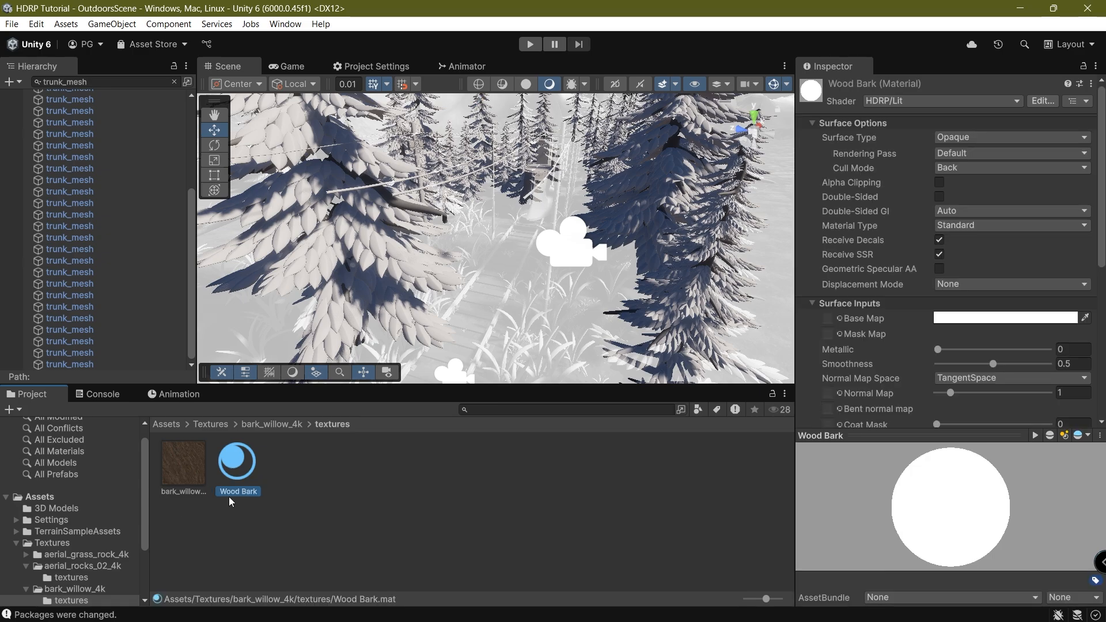
Assign the bark willow texture as Wood Bark's Base Map.
{"action": "left_click_drag", "start_coordinate": [174, 468], "coordinate": [829, 319]}
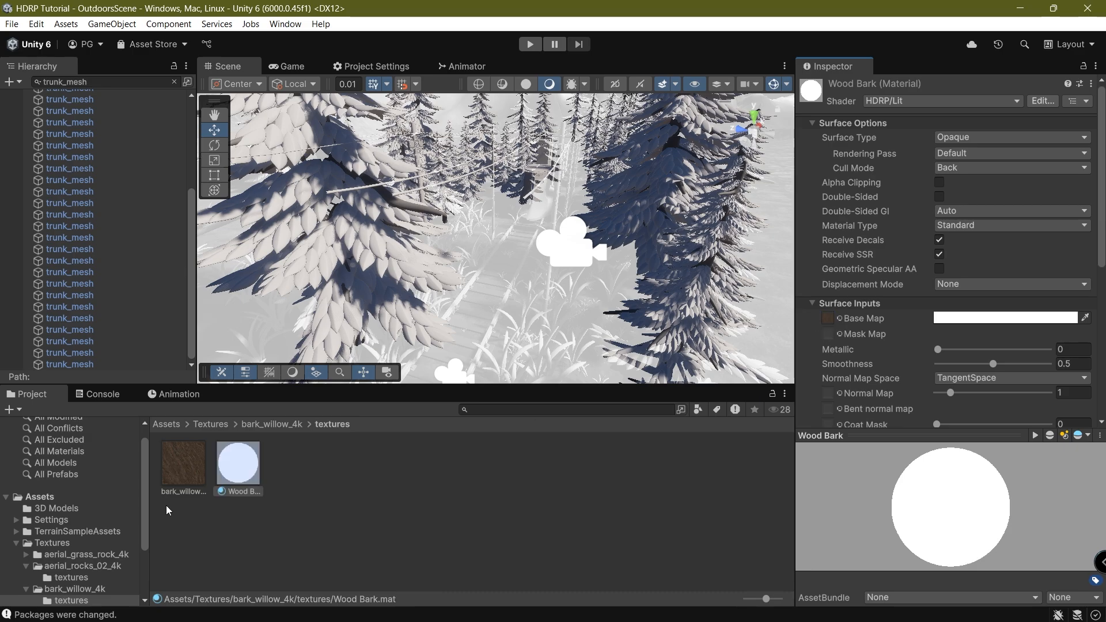
{"action": "left_click", "coordinate": [179, 468]}
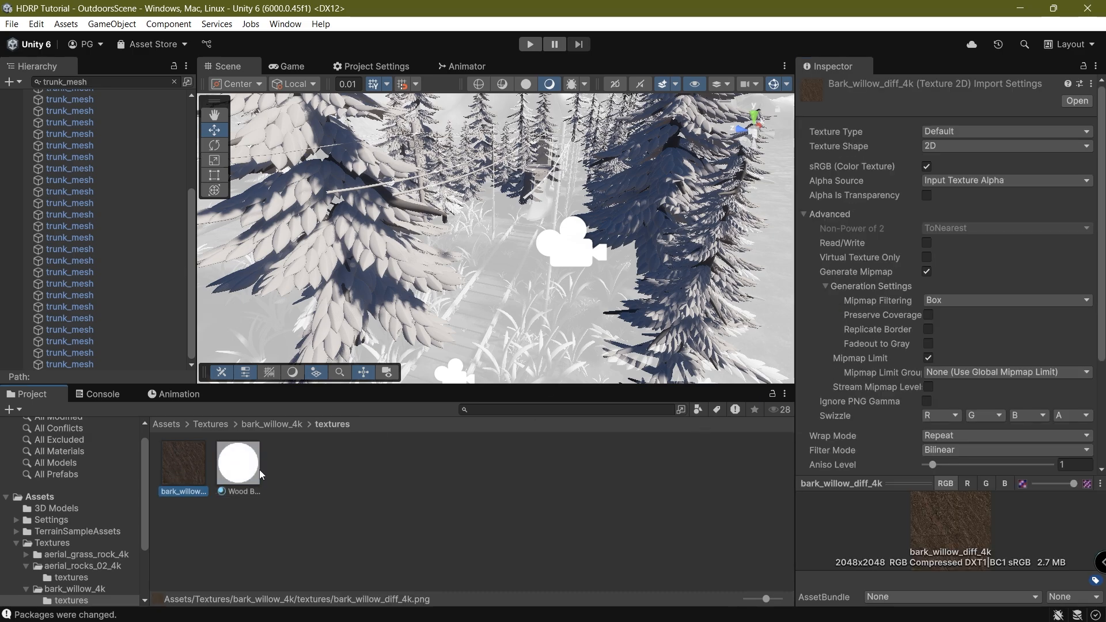
{"action": "key", "text": "ctrl+d"}
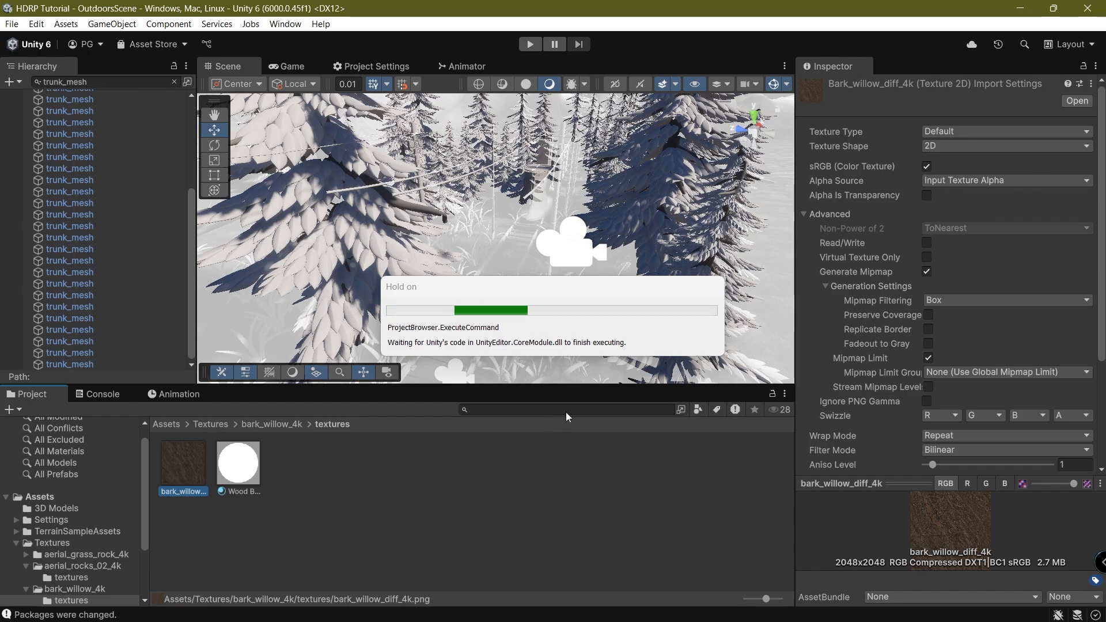
{"action": "left_click", "coordinate": [809, 605]}
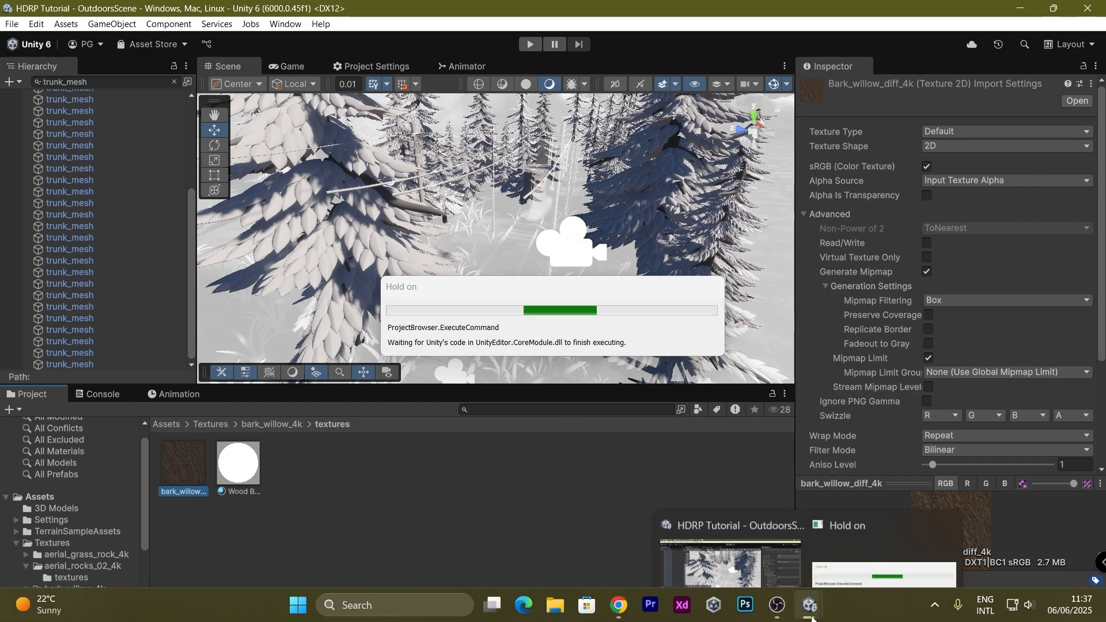
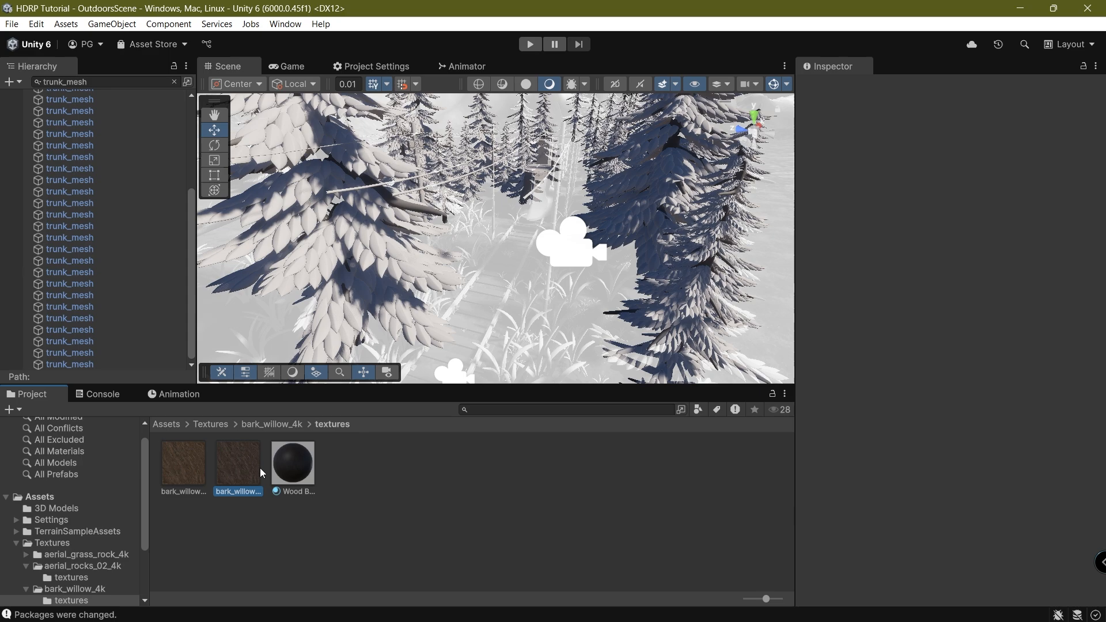
Rename the duplicate bark texture to 'bark_willow_diff_4k nrml'.
{"action": "left_click", "coordinate": [260, 468]}
{"action": "left_click", "coordinate": [994, 132]}
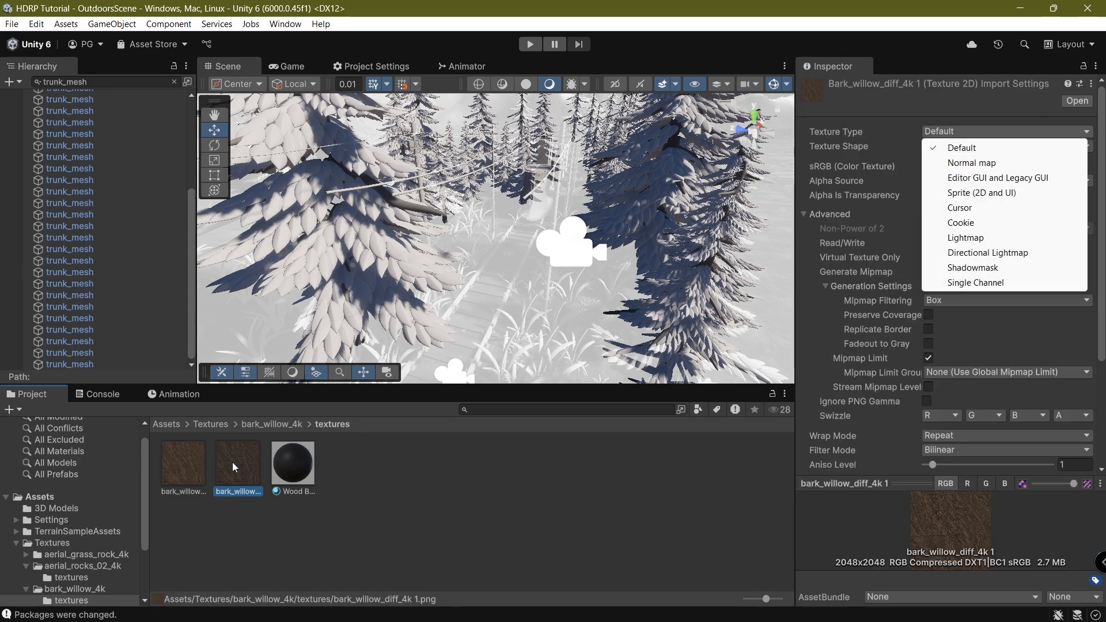
{"action": "left_click", "coordinate": [261, 455]}
{"action": "key", "text": "Right"}
{"action": "key", "text": "BackSpace"}
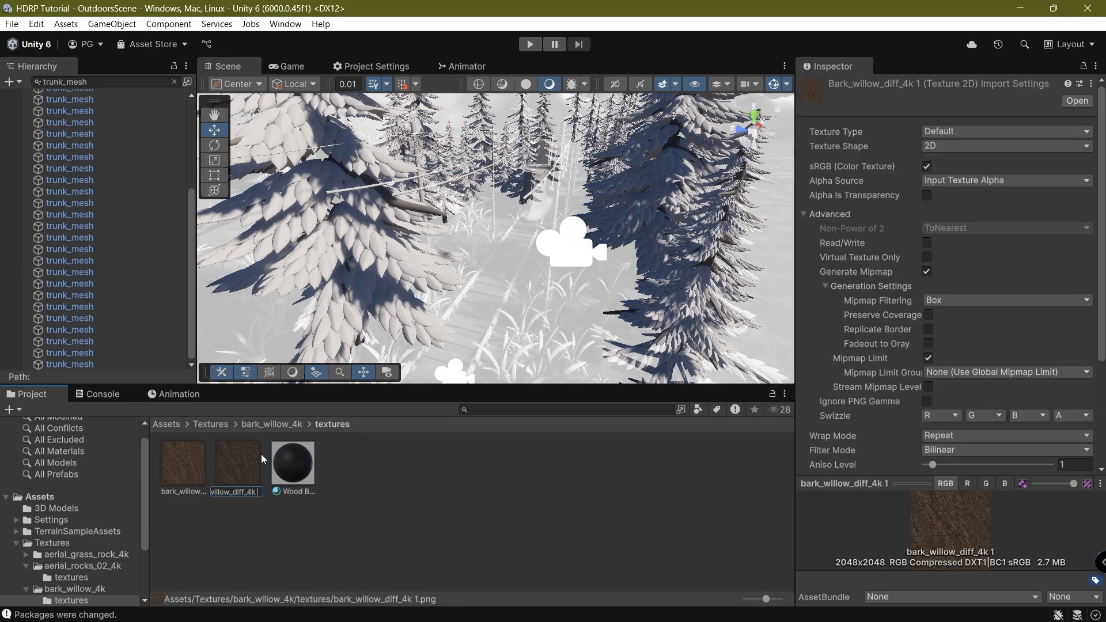
{"action": "type", "text": "mn"}
{"action": "key", "text": "BackSpace"}
{"action": "key", "text": "BackSpace"}
{"action": "type", "text": "nrm;"}
{"action": "key", "text": "BackSpace"}
{"action": "type", "text": "l"}
{"action": "key", "text": "Return"}
Set the renamed texture's Texture Type to Normal map.
{"action": "left_click", "coordinate": [959, 134]}
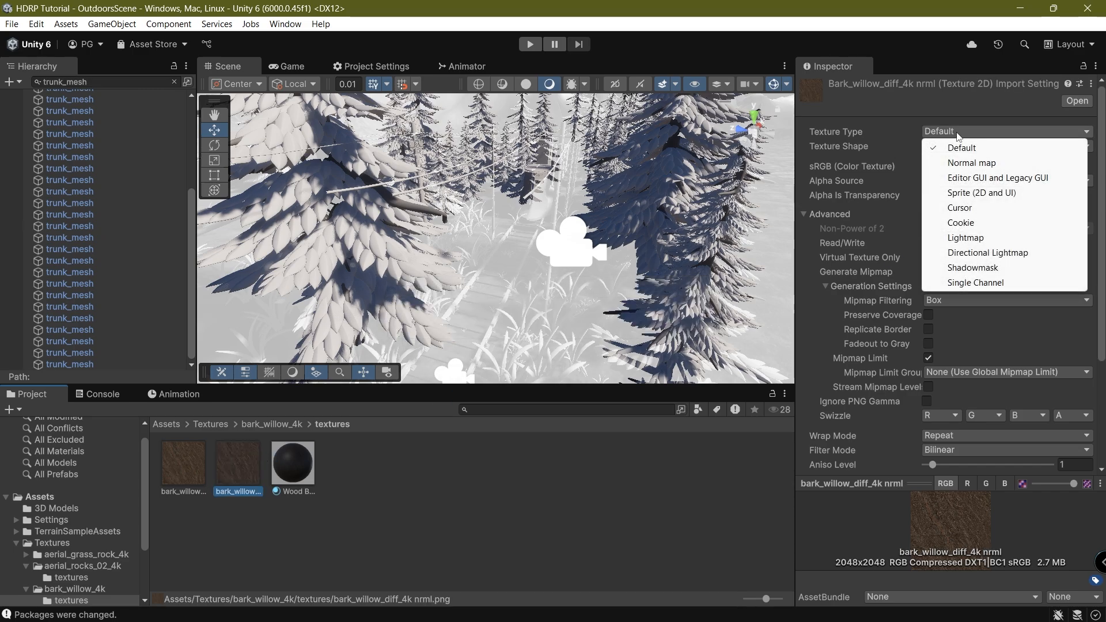
{"action": "left_click", "coordinate": [955, 165]}
{"action": "scroll", "coordinate": [982, 298], "scroll_direction": "down", "scroll_amount": 5}
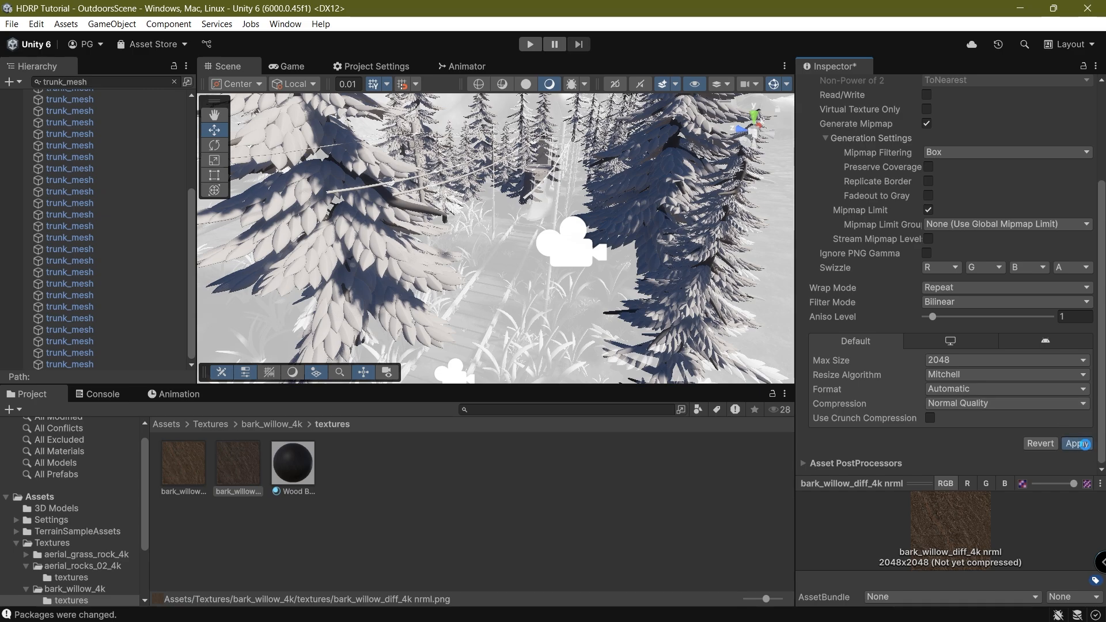
Drop bark_willow_diff_4k nrml into Wood Bark's Normal Map slot, then view the pine trees.
{"action": "left_click", "coordinate": [300, 464]}
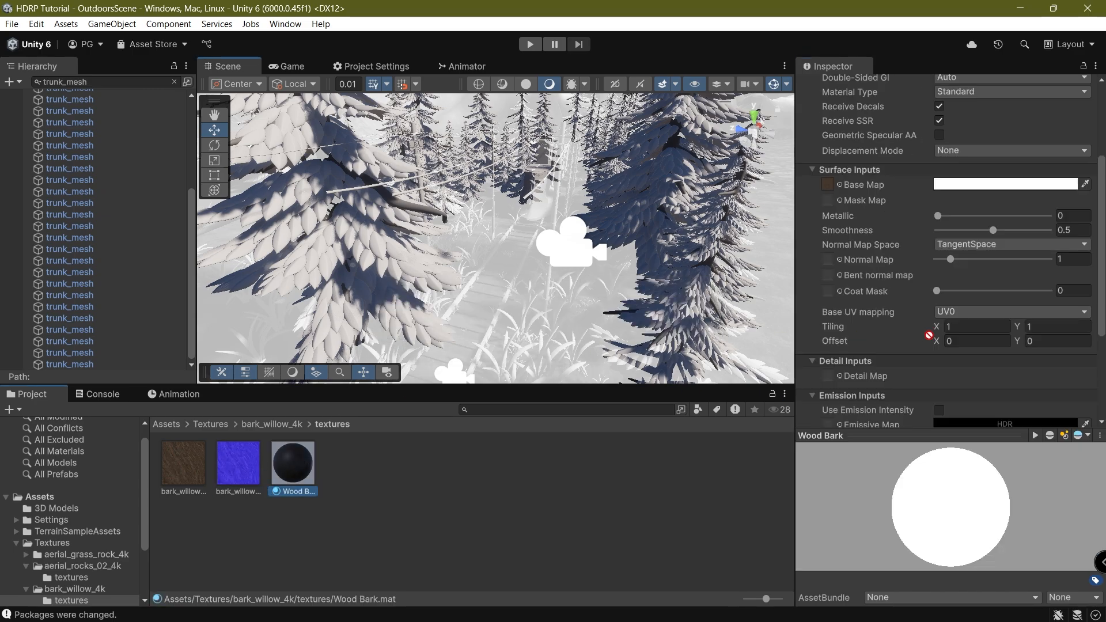
{"action": "left_click_drag", "start_coordinate": [929, 335], "coordinate": [827, 203]}
{"action": "left_click_drag", "start_coordinate": [830, 267], "coordinate": [827, 260]}
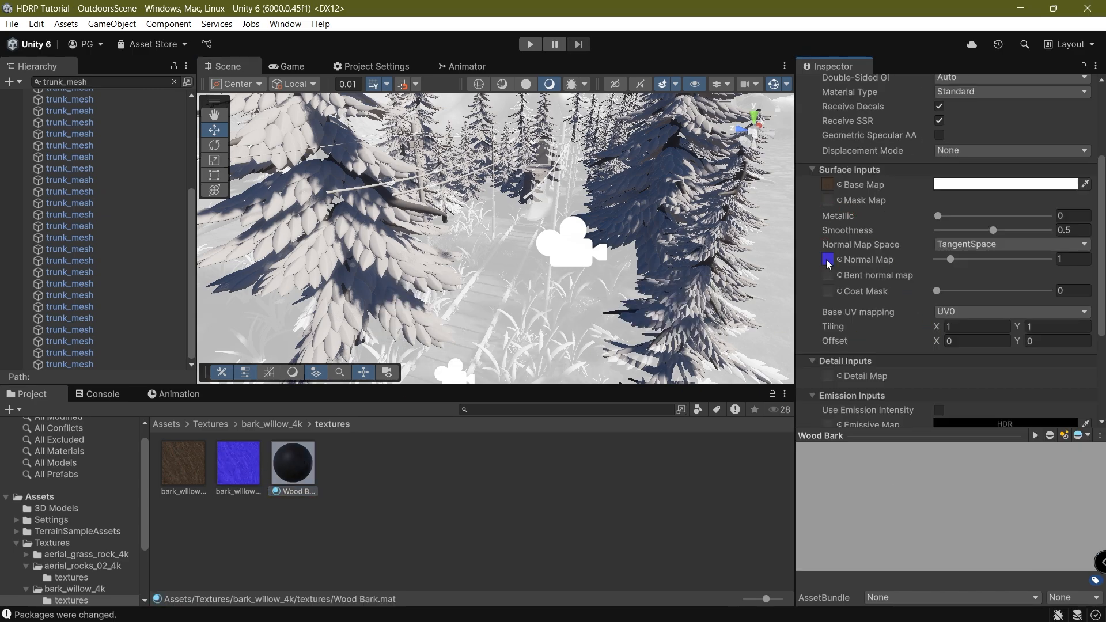
{"action": "mouse_move", "coordinate": [570, 271]}
{"action": "middle_mouse_down"}
{"action": "mouse_move", "coordinate": [591, 233]}
{"action": "mouse_move", "coordinate": [565, 262]}
{"action": "mouse_move", "coordinate": [579, 266]}
{"action": "middle_mouse_up"}
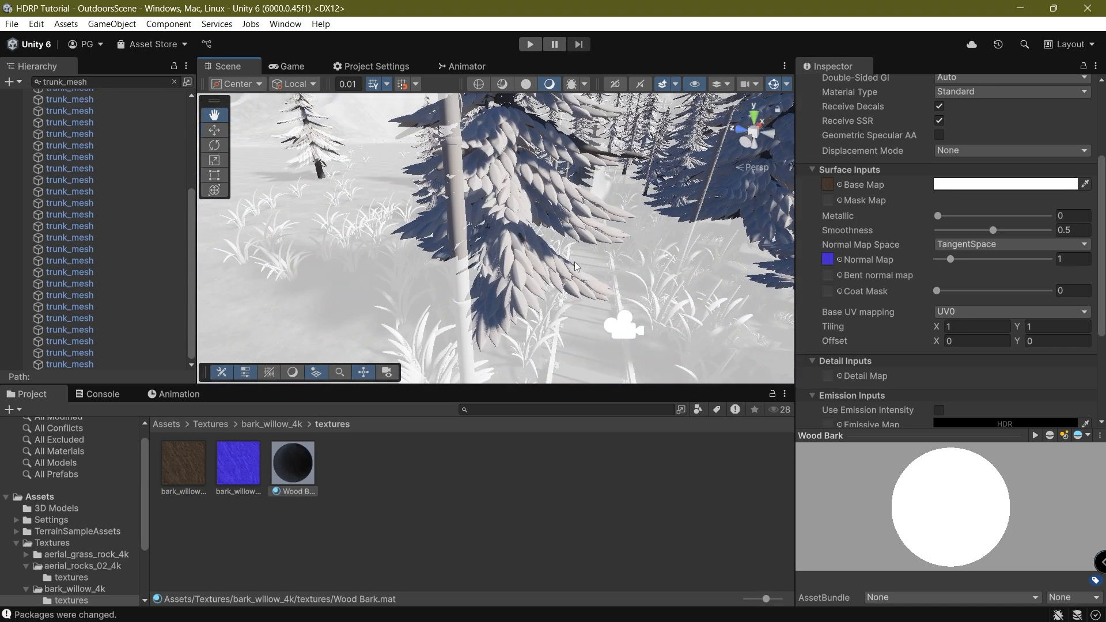
{"action": "right_click_drag", "start_coordinate": [580, 266], "coordinate": [627, 264]}
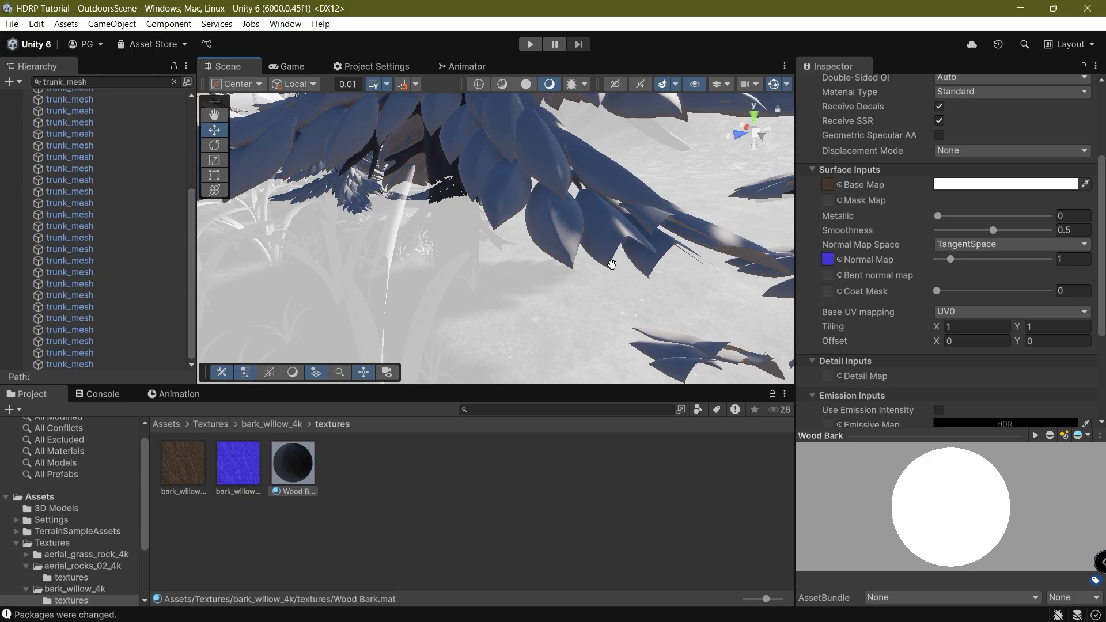
{"action": "middle_click_drag", "start_coordinate": [612, 265], "coordinate": [617, 266]}
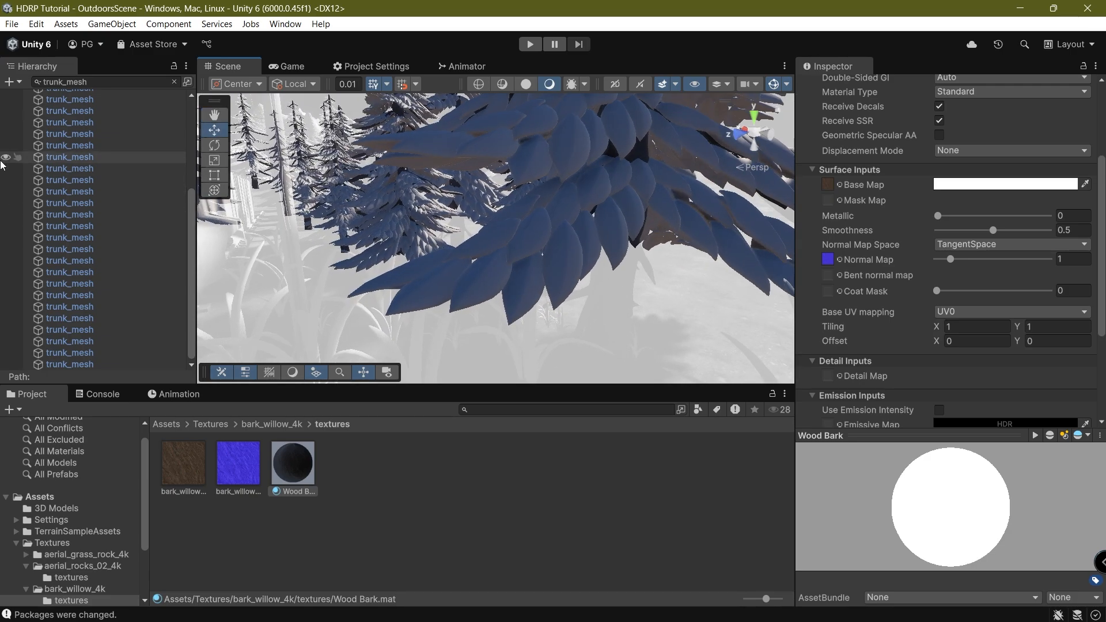
Frame a trunk_mesh tree in the Scene view and look around its trunk.
{"action": "double_click", "coordinate": [132, 111]}
{"action": "scroll", "coordinate": [502, 247], "scroll_direction": "up", "scroll_amount": 10}
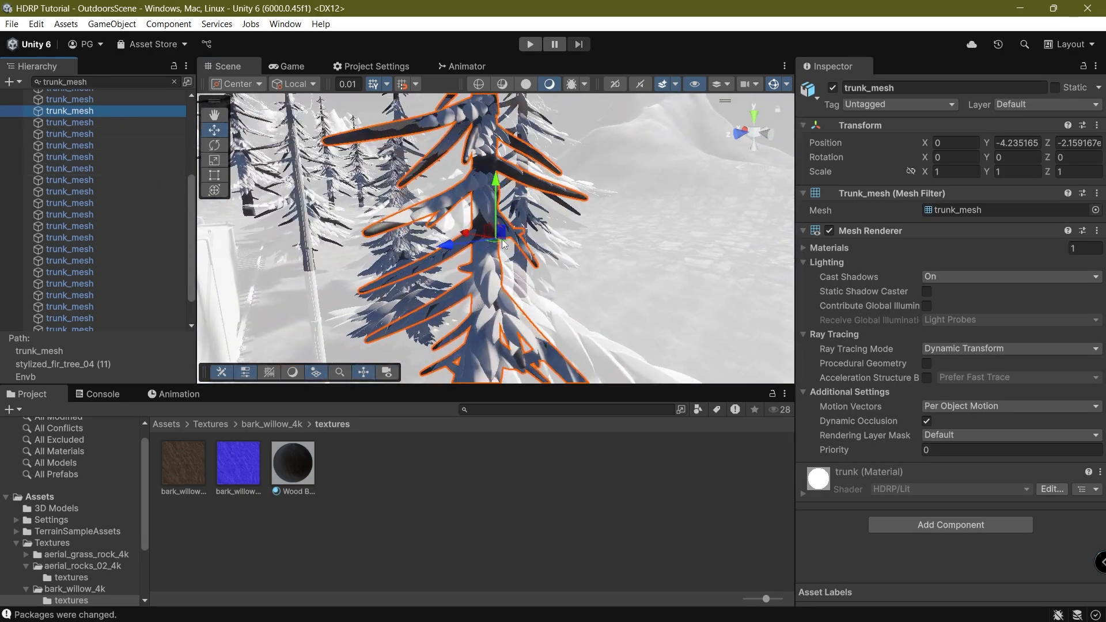
{"action": "middle_click_drag", "start_coordinate": [506, 245], "coordinate": [538, 296]}
{"action": "right_click_drag", "start_coordinate": [539, 296], "coordinate": [691, 259]}
{"action": "middle_click_drag", "start_coordinate": [439, 259], "coordinate": [558, 251]}
{"action": "scroll", "coordinate": [599, 267], "scroll_direction": "down", "scroll_amount": 5}
{"action": "right_click_drag", "start_coordinate": [558, 251], "coordinate": [507, 260]}
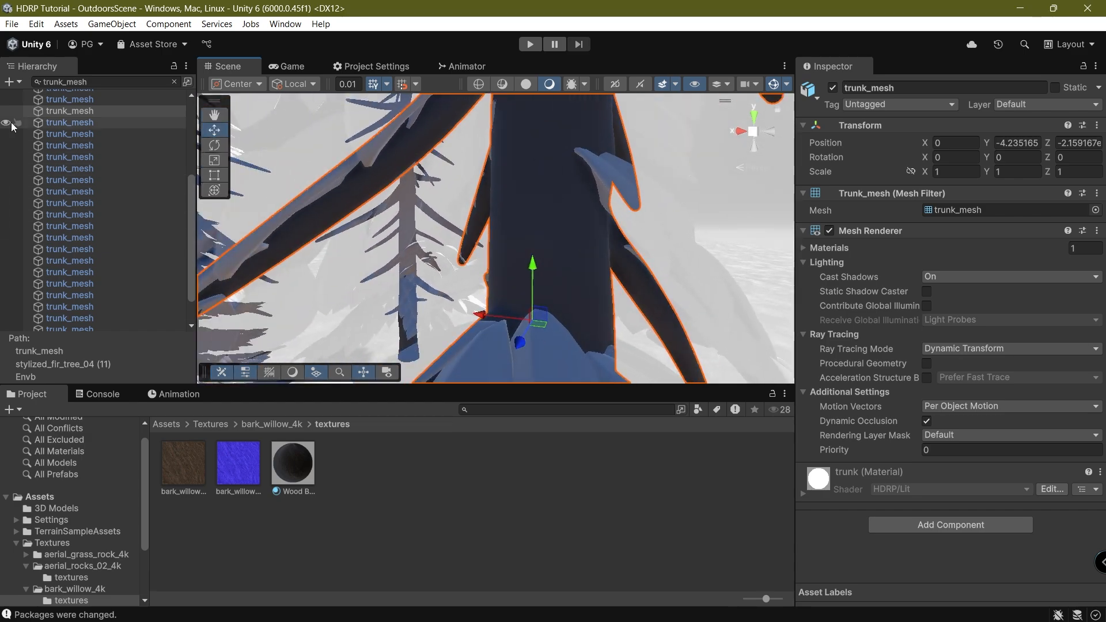
{"action": "scroll", "coordinate": [81, 123], "scroll_direction": "up", "scroll_amount": 4}
Select all 37 trunk_mesh rows, drop Wood Bark on Element 0, and clear the search.
{"action": "left_click", "coordinate": [79, 107]}
{"action": "scroll", "coordinate": [118, 224], "scroll_direction": "down", "scroll_amount": 3}
{"action": "scroll", "coordinate": [119, 224], "scroll_direction": "down", "scroll_amount": 1}
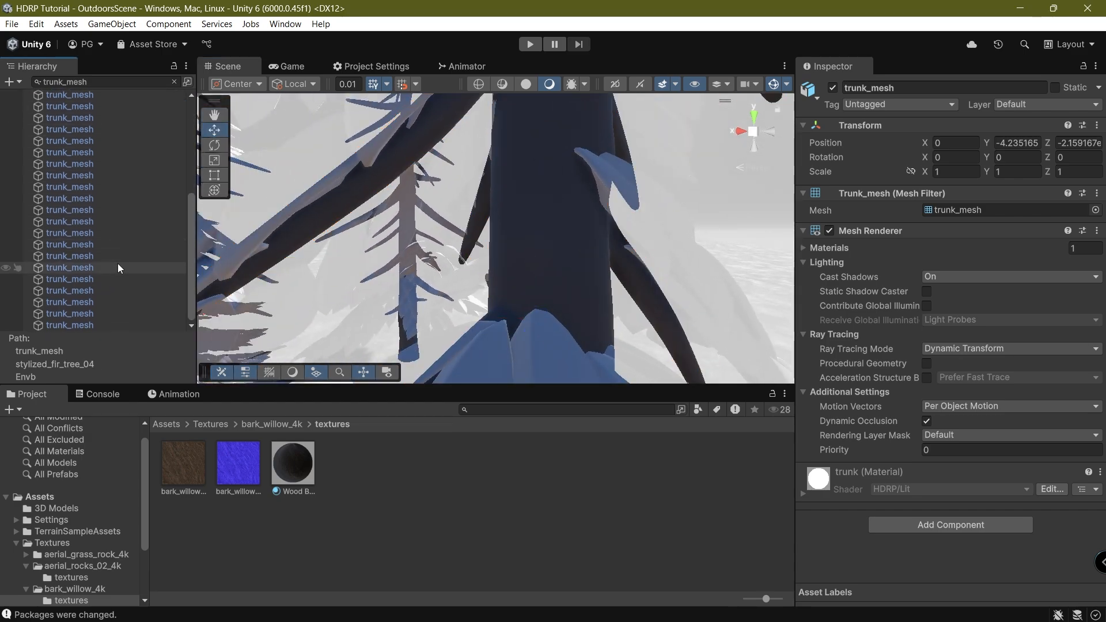
{"action": "left_click", "coordinate": [104, 324], "text": "shift"}
{"action": "left_click_drag", "start_coordinate": [298, 466], "coordinate": [1042, 265]}
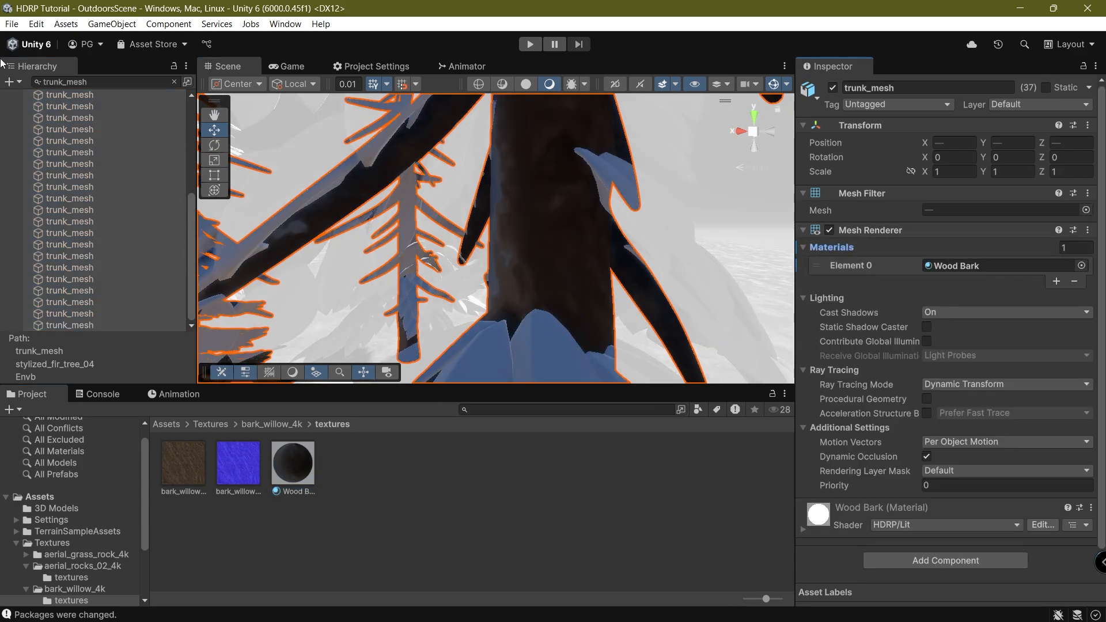
{"action": "left_click", "coordinate": [174, 81]}
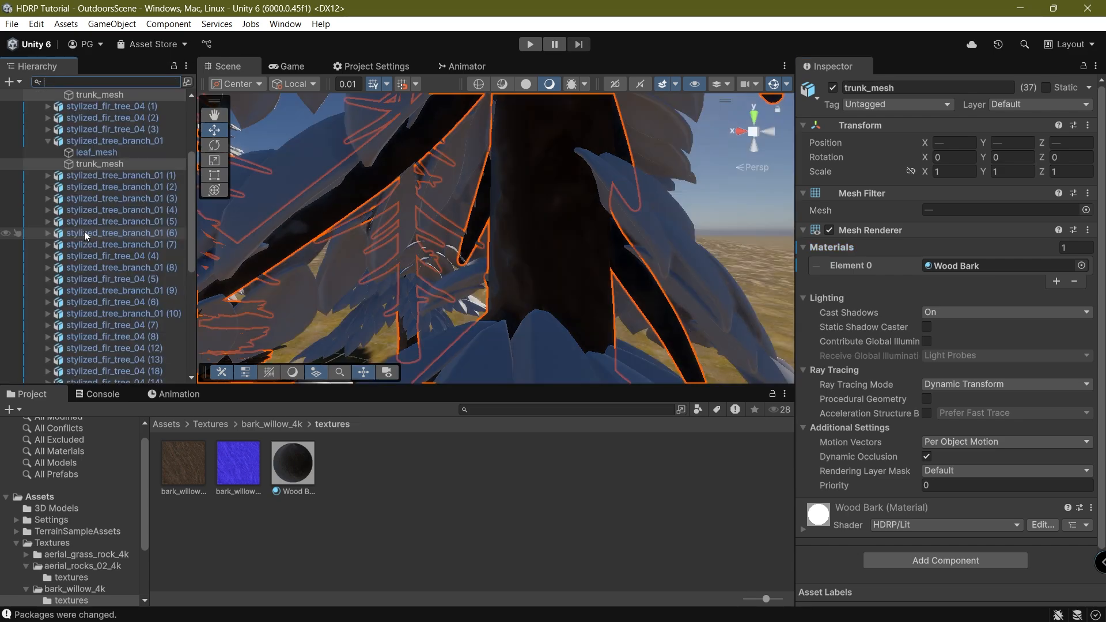
Filter the Hierarchy by 'leaf_mesh' and select all the results.
{"action": "left_click", "coordinate": [74, 152]}
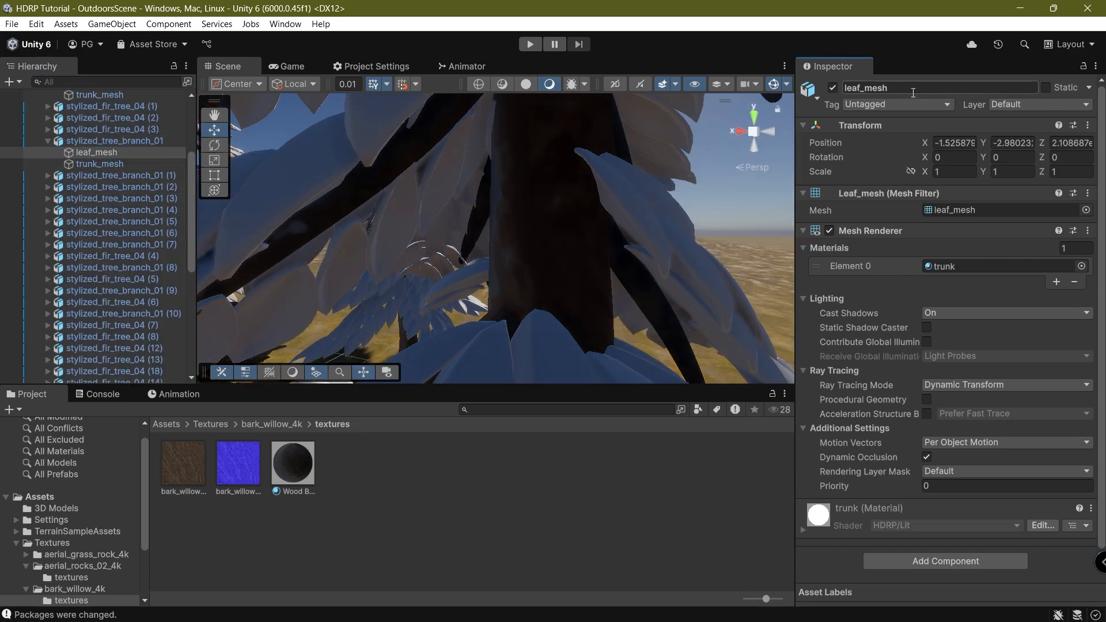
{"action": "left_click", "coordinate": [104, 81]}
{"action": "type", "text": "leaf_mesh"}
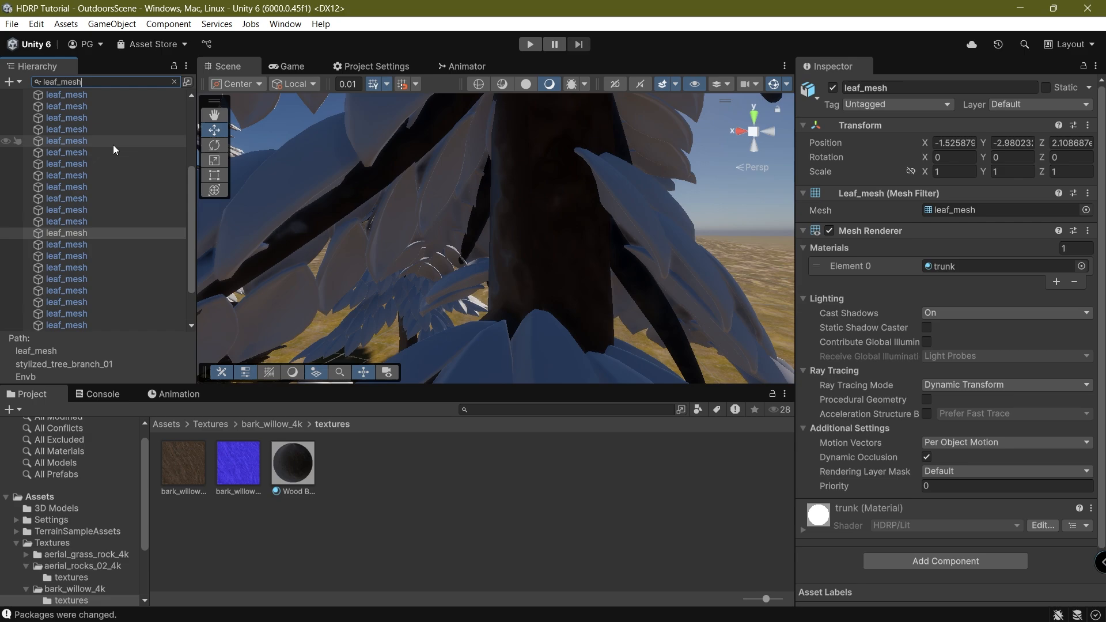
{"action": "left_click", "coordinate": [102, 118]}
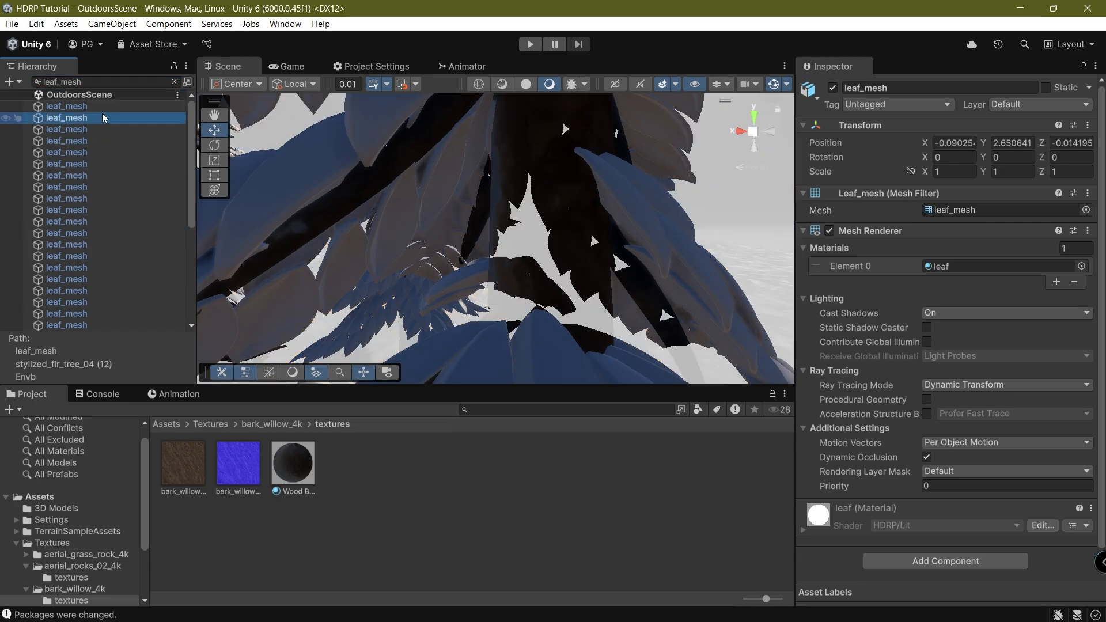
{"action": "scroll", "coordinate": [112, 179], "scroll_direction": "down", "scroll_amount": 5}
{"action": "left_click", "coordinate": [111, 325], "text": "shift"}
Create a new material named Leaf in the bark_willow_4k textures folder.
{"action": "right_click", "coordinate": [372, 529]}
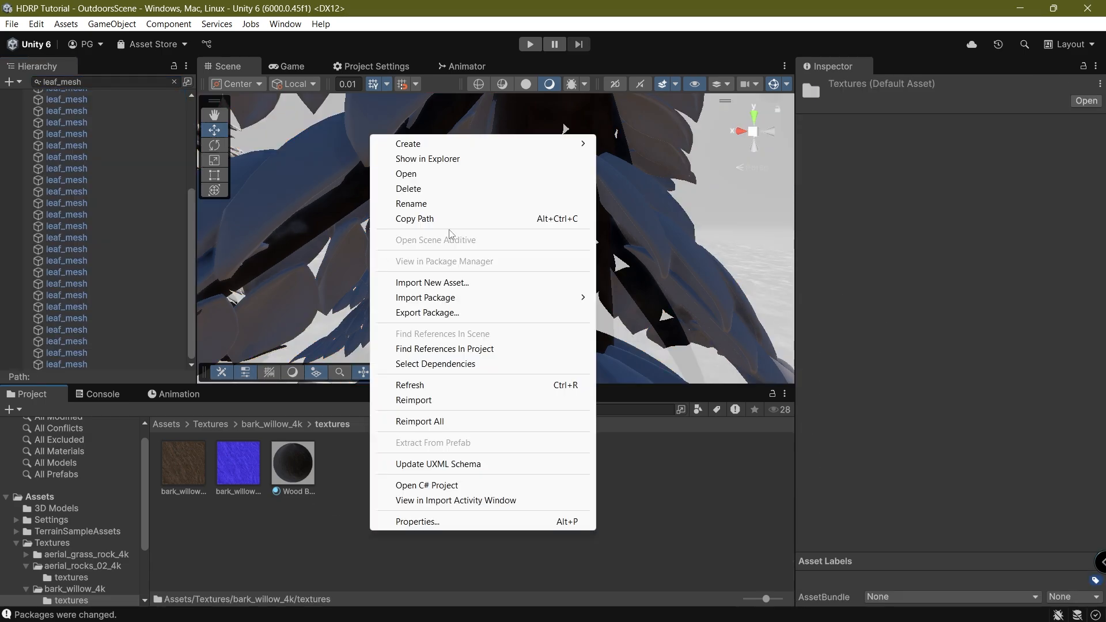
{"action": "mouse_move", "coordinate": [447, 145]}
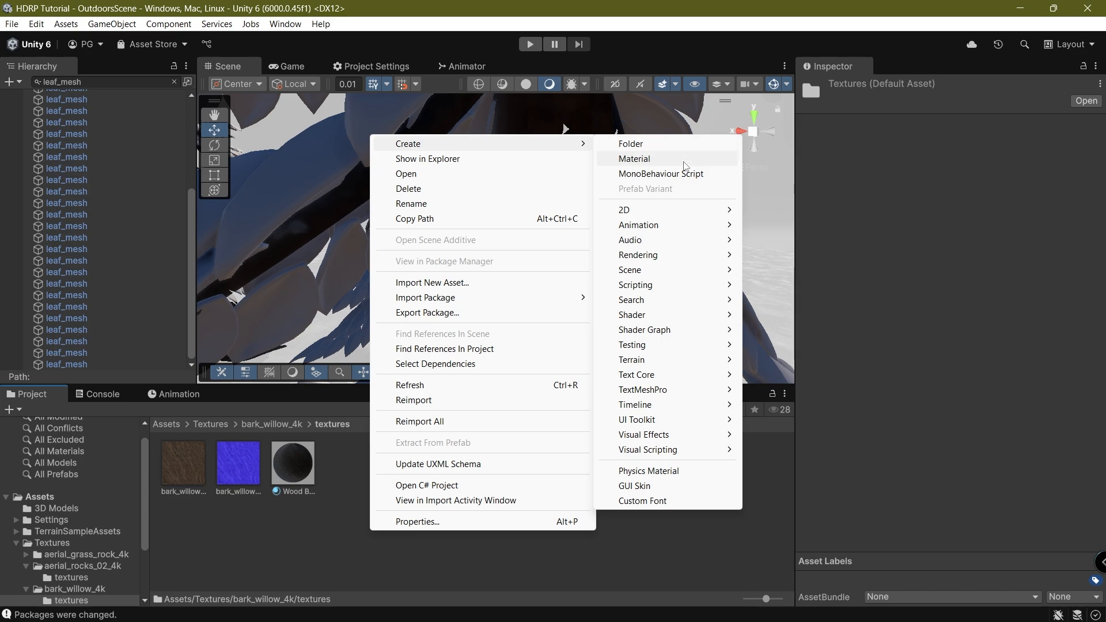
{"action": "left_click", "coordinate": [693, 162]}
{"action": "key", "text": "Return"}
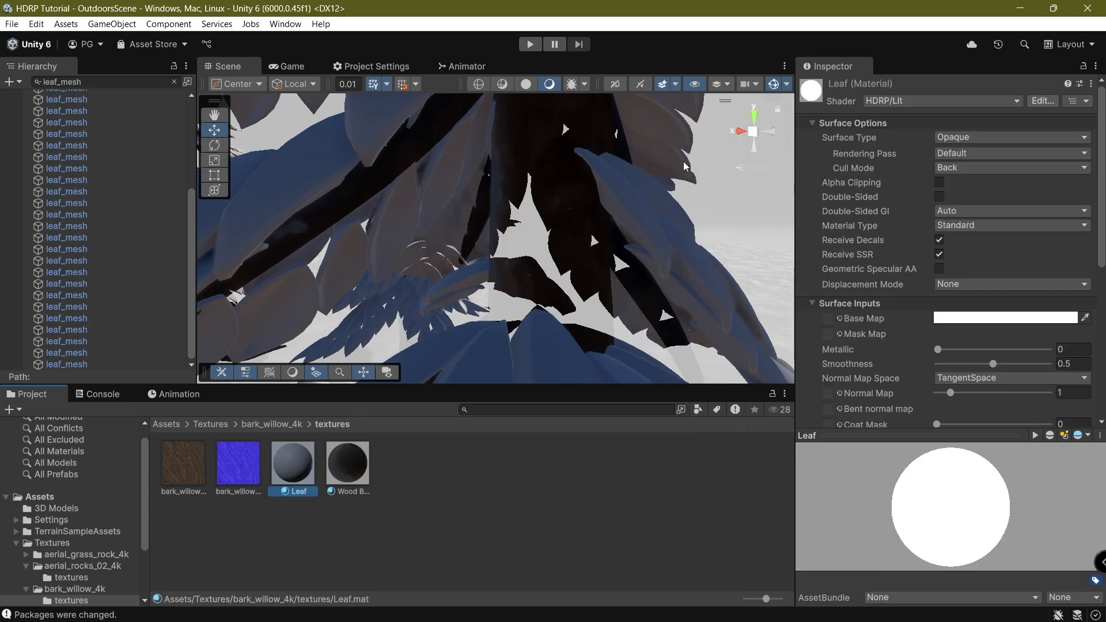
Assign the Leaf material to all leaf_mesh objects, then deselect.
{"action": "scroll", "coordinate": [156, 133], "scroll_direction": "up", "scroll_amount": 5}
{"action": "left_click_drag", "start_coordinate": [89, 106], "coordinate": [130, 340]}
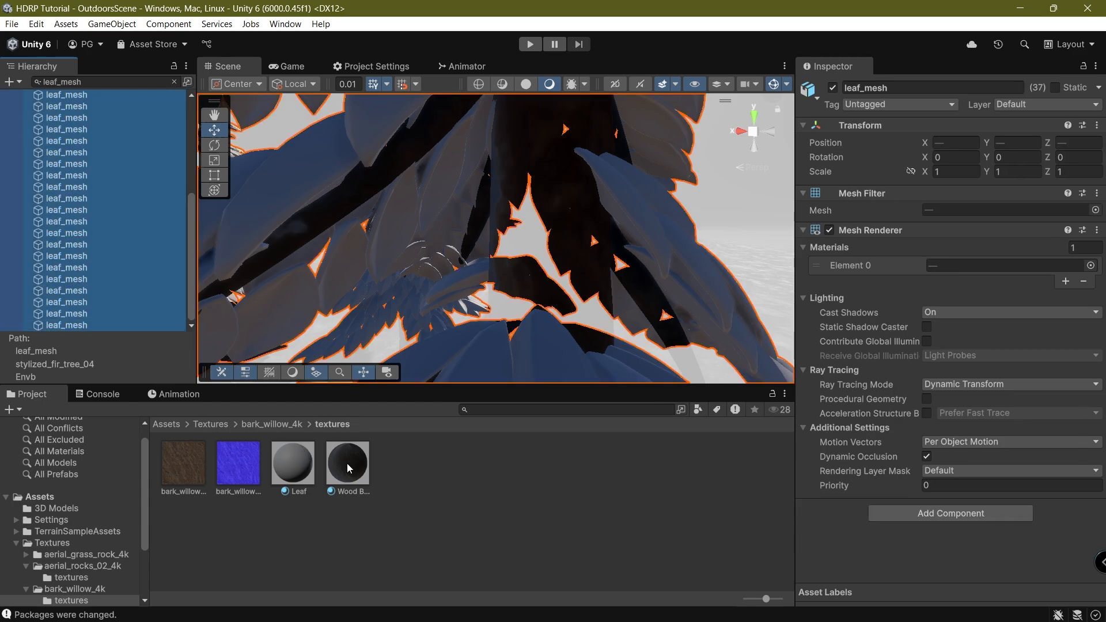
{"action": "left_click_drag", "start_coordinate": [282, 464], "coordinate": [972, 265]}
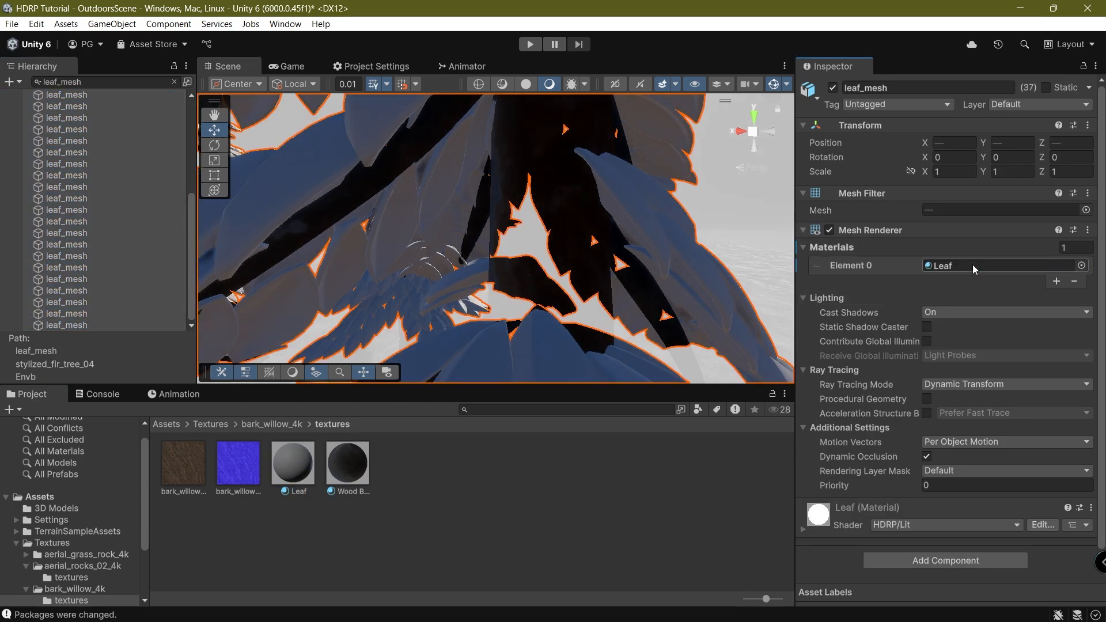
{"action": "left_click", "coordinate": [595, 490]}
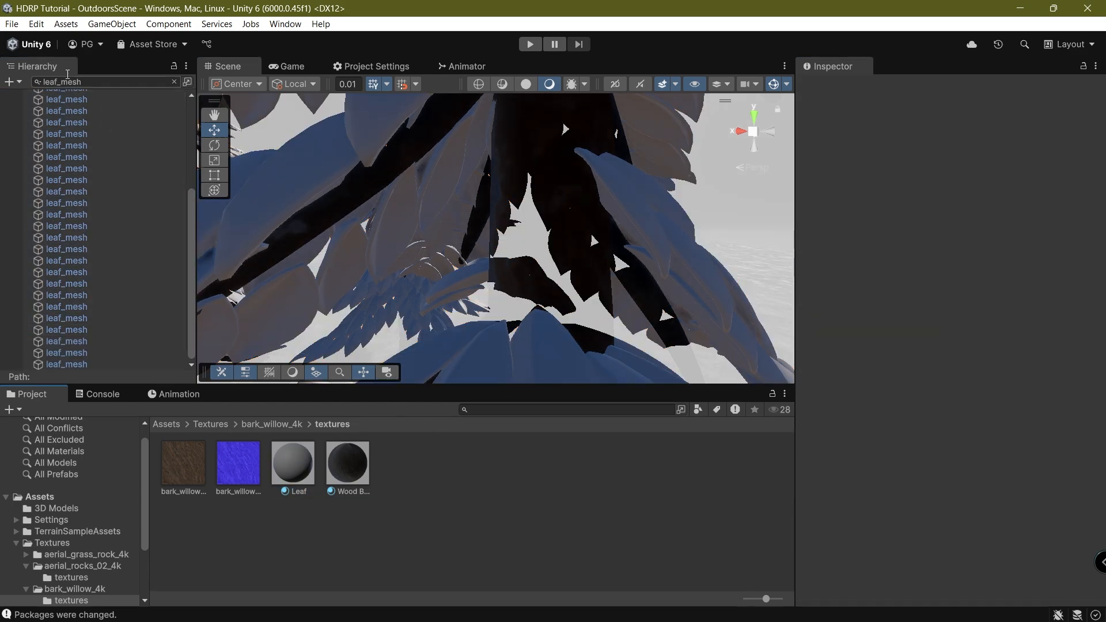
Clear the search, fly to the grey-trunked tree, and drop Wood Bark onto its trunk.
{"action": "left_click", "coordinate": [174, 81]}
{"action": "scroll", "coordinate": [570, 248], "scroll_direction": "down", "scroll_amount": 10}
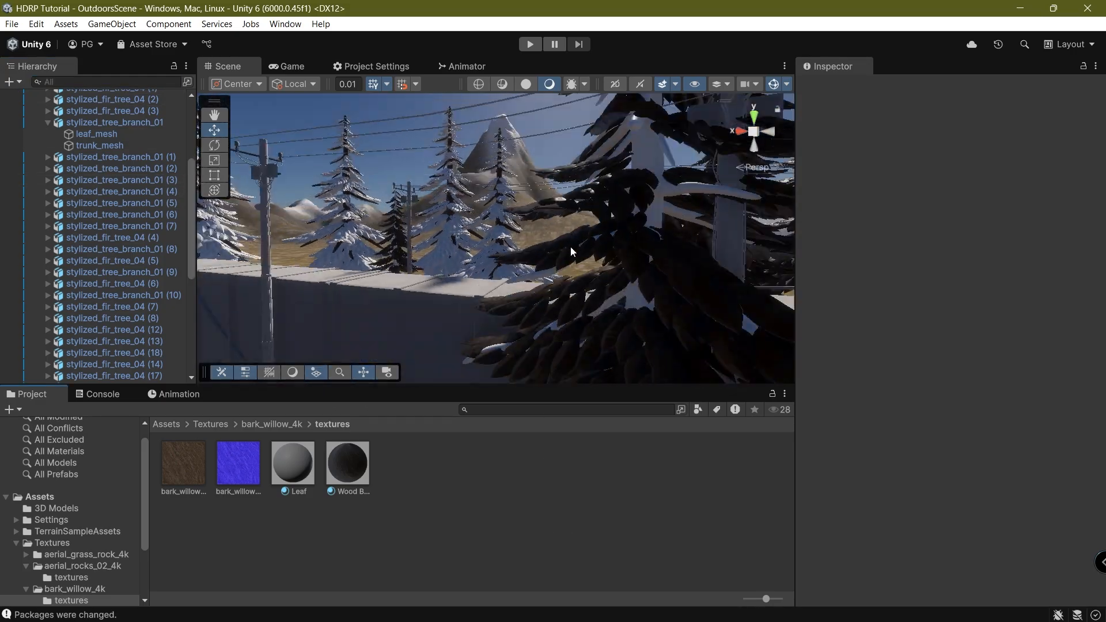
{"action": "right_click_drag", "start_coordinate": [517, 174], "coordinate": [113, 195]}
{"action": "left_click_drag", "start_coordinate": [347, 459], "coordinate": [385, 210]}
{"action": "middle_click_drag", "start_coordinate": [308, 221], "coordinate": [361, 226]}
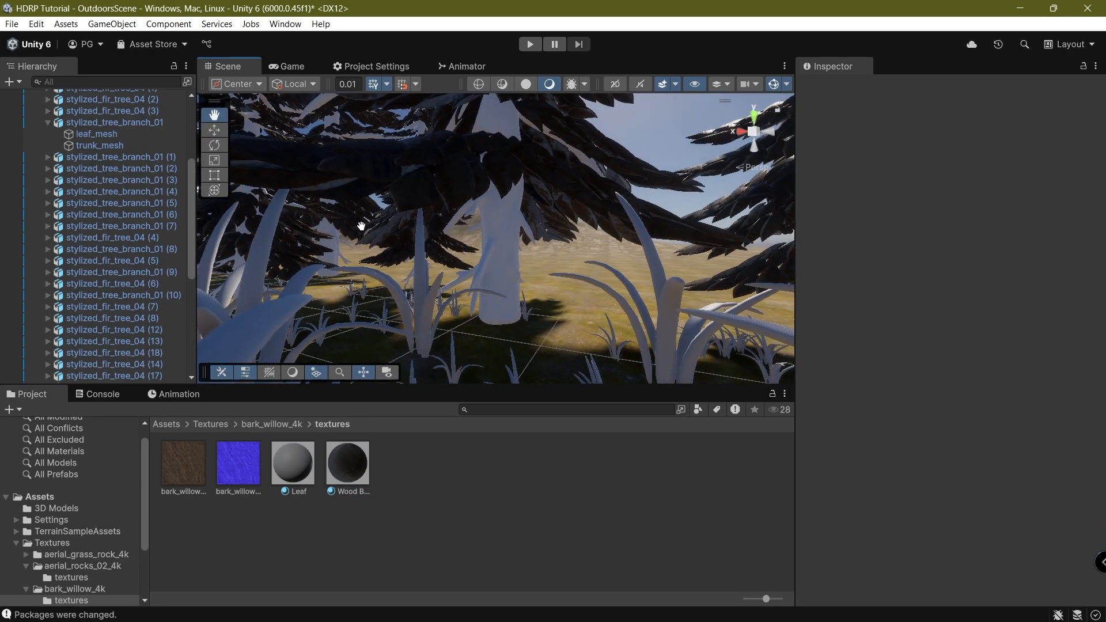
{"action": "left_click", "coordinate": [489, 227]}
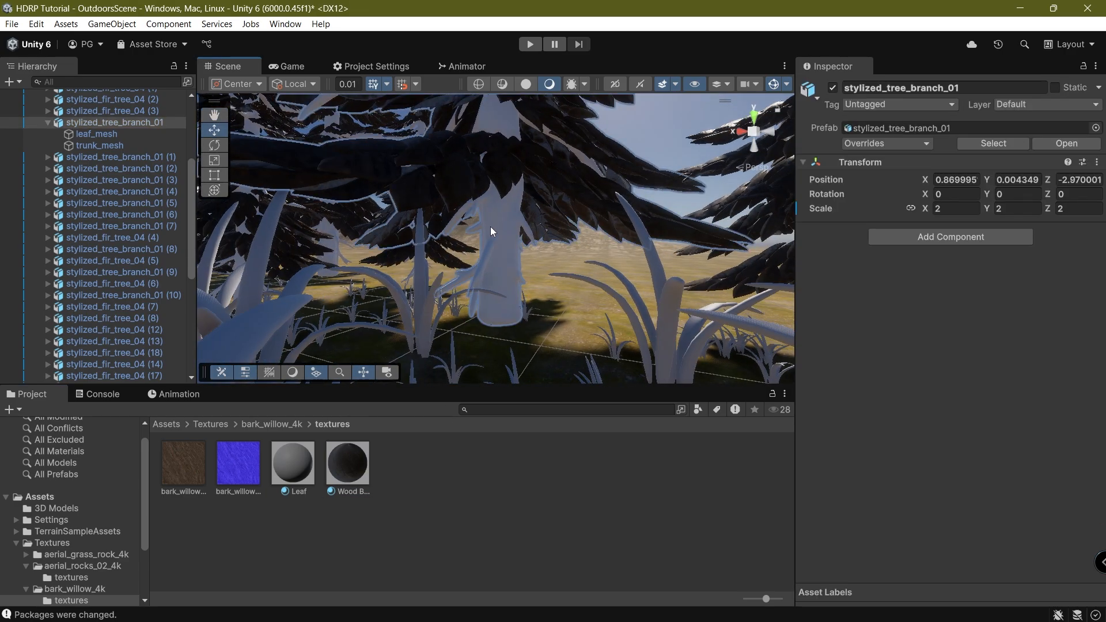
{"action": "left_click", "coordinate": [527, 238]}
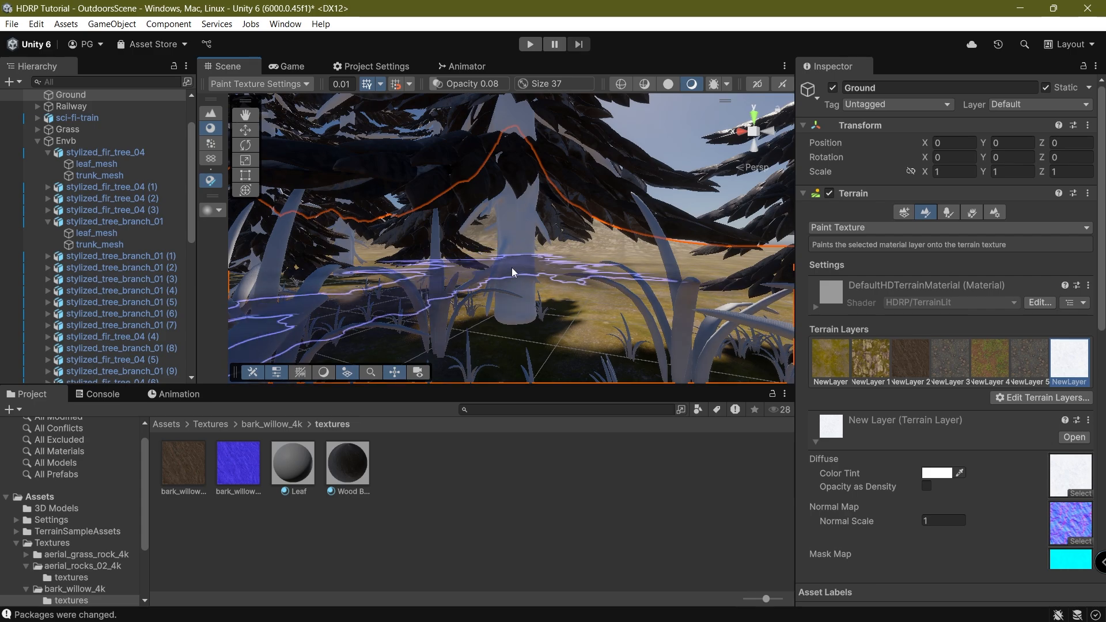
Select the tree, frame its trunk_mesh, and toggle its visibility to identify it.
{"action": "left_click", "coordinate": [563, 478]}
{"action": "left_click", "coordinate": [502, 237]}
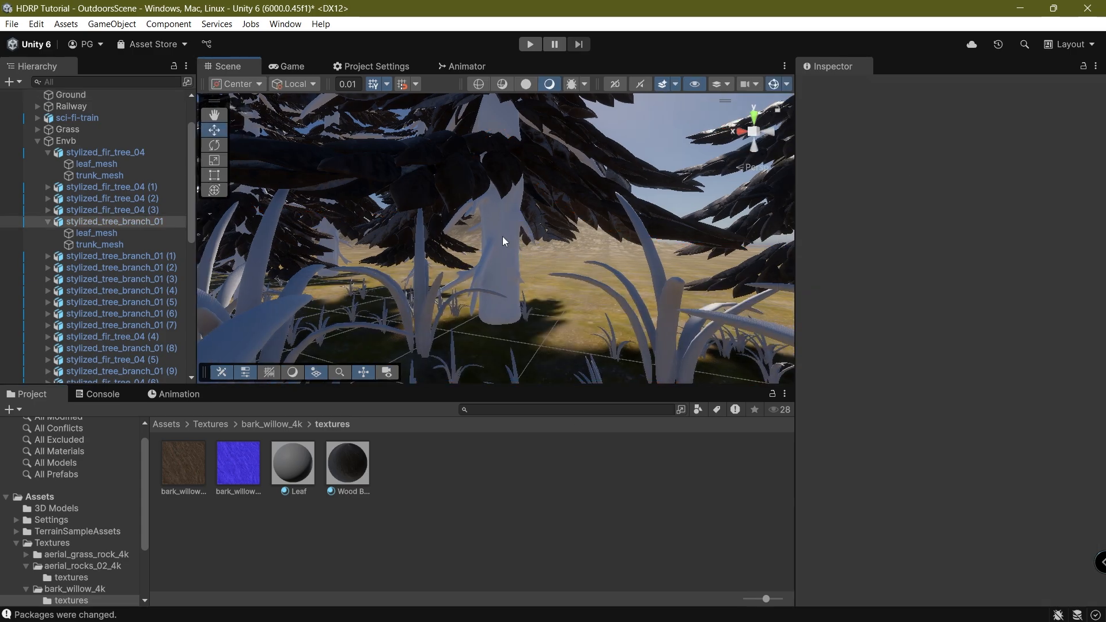
{"action": "left_click", "coordinate": [502, 236]}
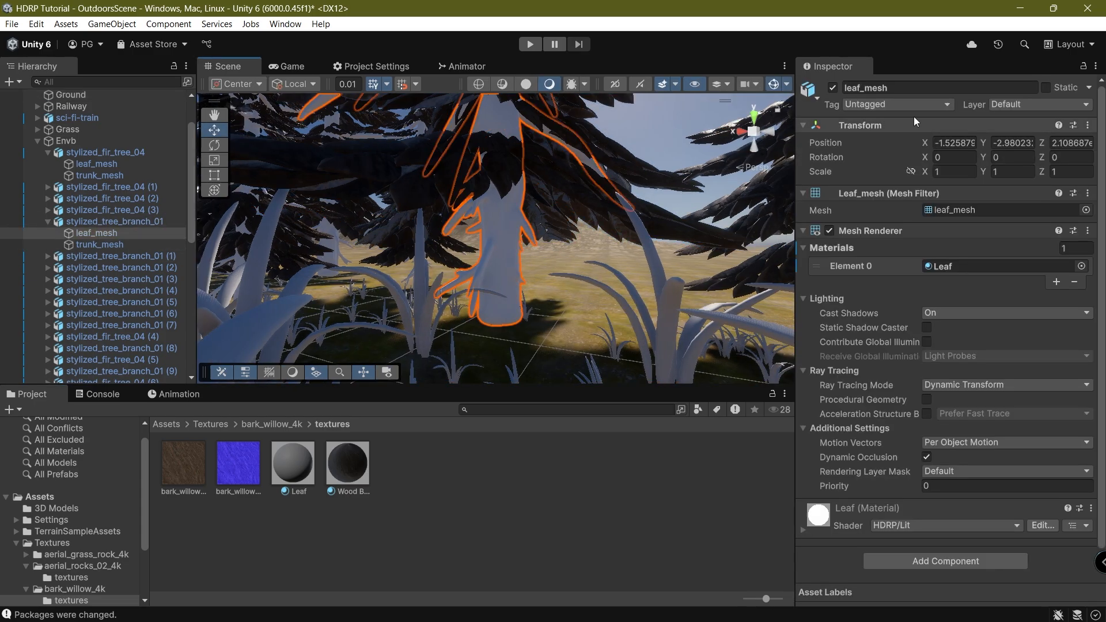
{"action": "left_click", "coordinate": [923, 88]}
{"action": "left_click", "coordinate": [99, 245]}
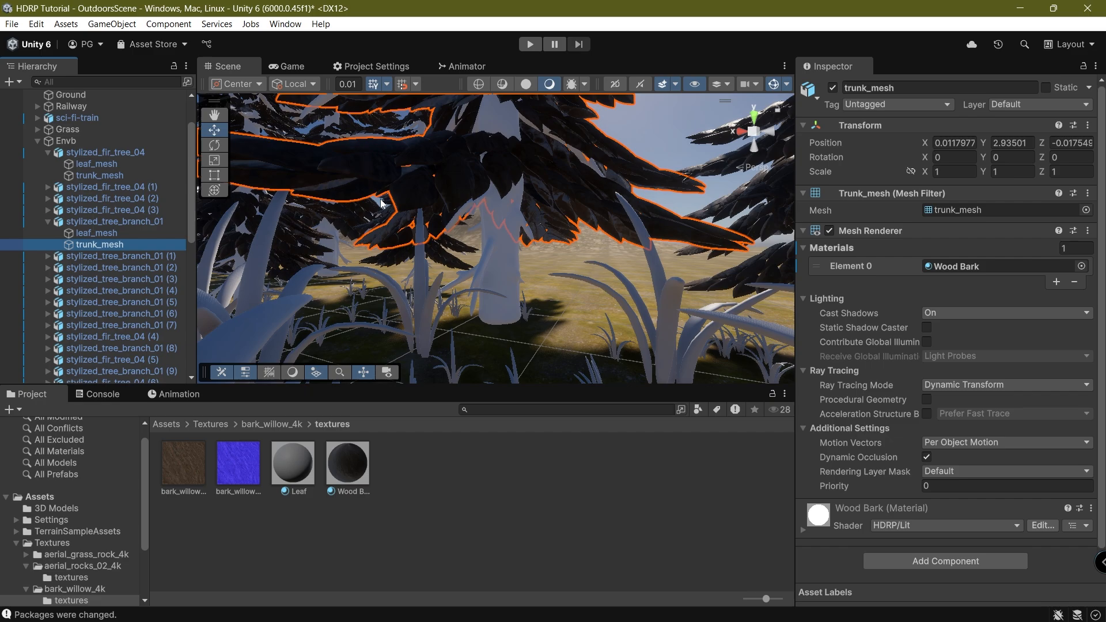
{"action": "key", "text": "f"}
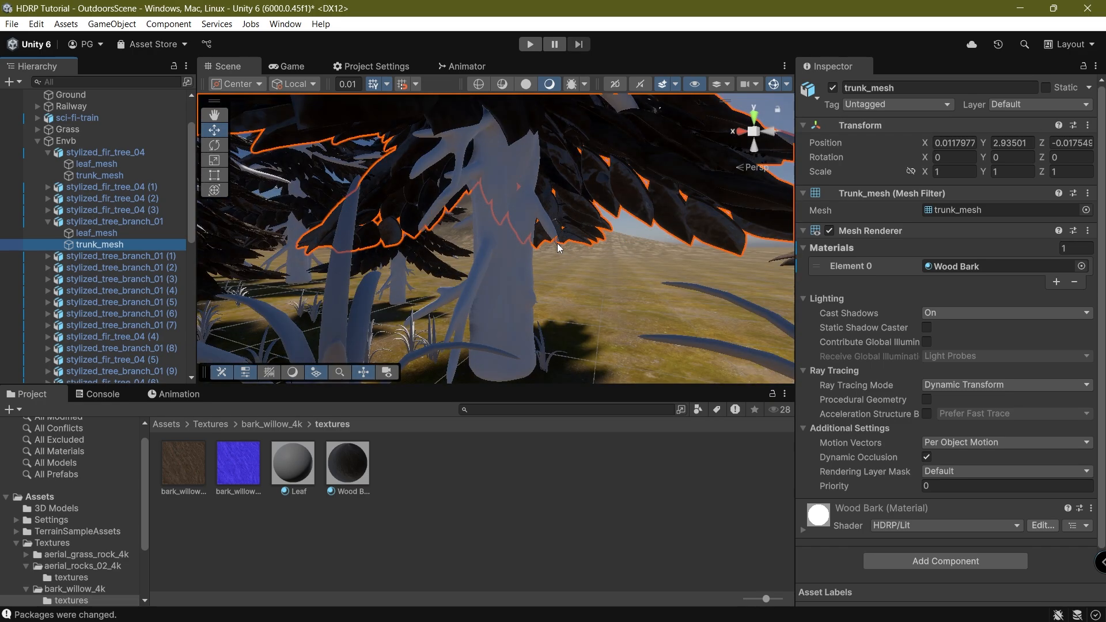
{"action": "left_click", "coordinate": [832, 88]}
{"action": "left_click", "coordinate": [833, 89]}
Apply Wood Bark to the branch's leaf_mesh and select stylized_tree_branch_01.
{"action": "left_click", "coordinate": [134, 233]}
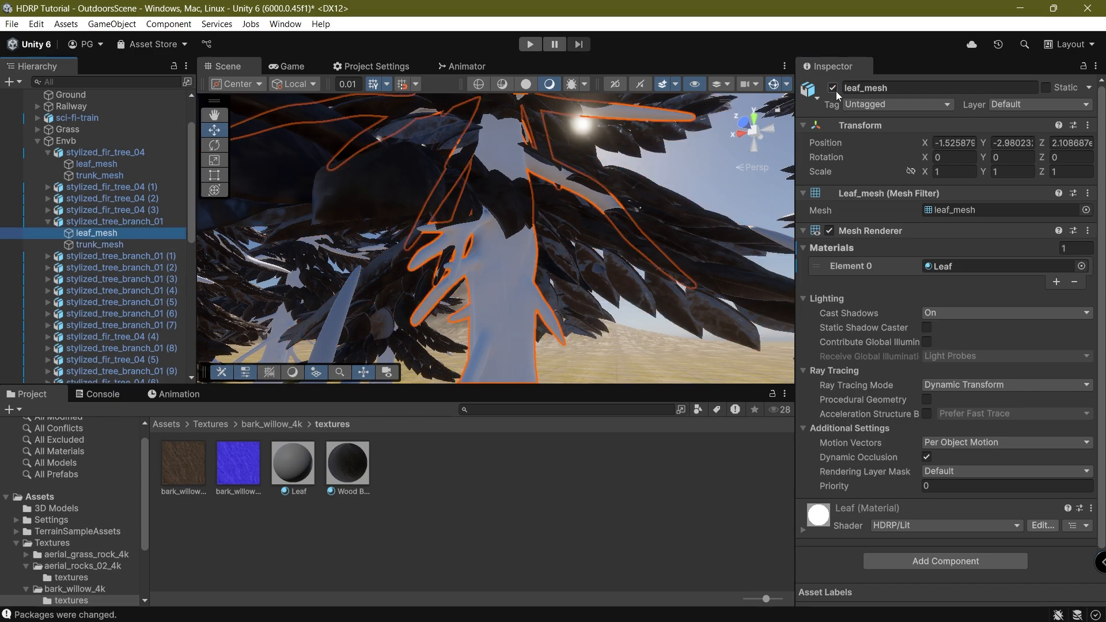
{"action": "left_click", "coordinate": [833, 88]}
{"action": "left_click", "coordinate": [833, 88]}
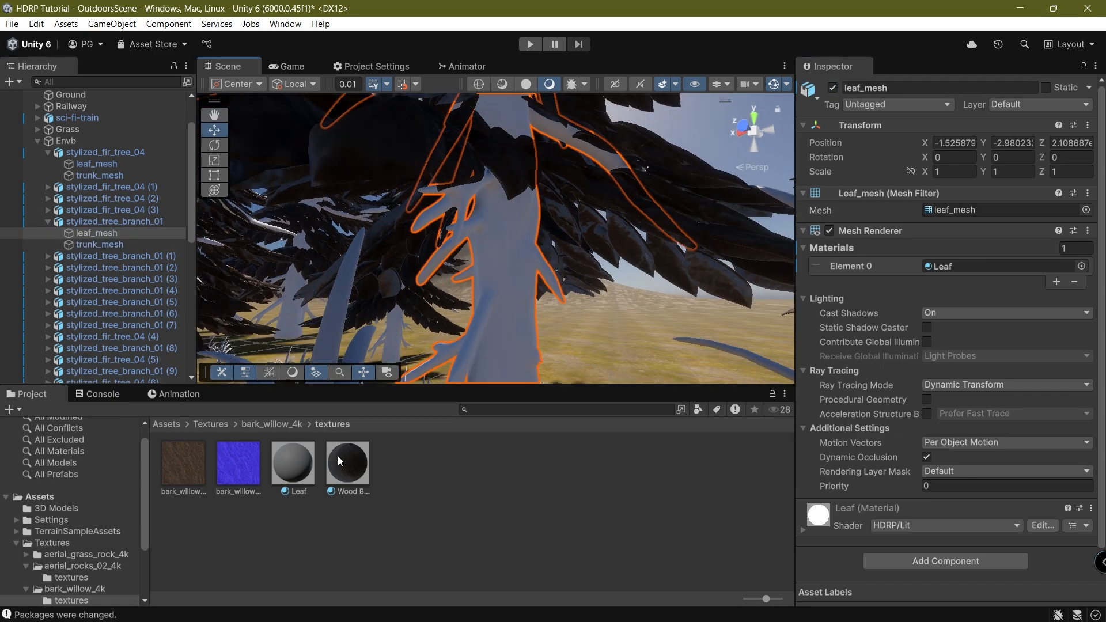
{"action": "left_click_drag", "start_coordinate": [491, 346], "coordinate": [494, 340]}
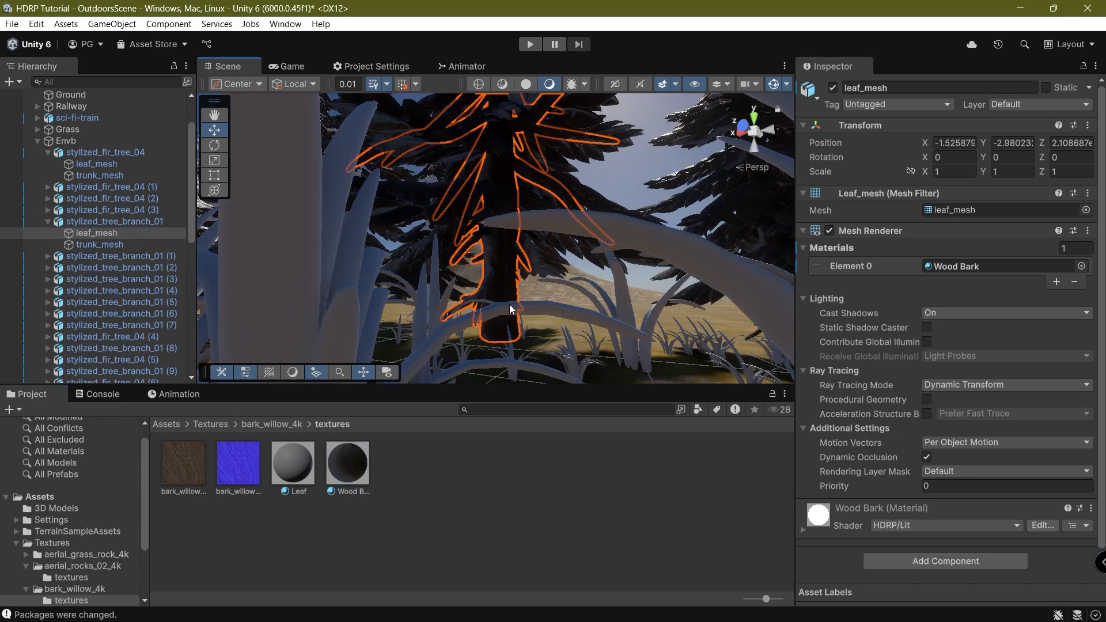
{"action": "left_click", "coordinate": [72, 222]}
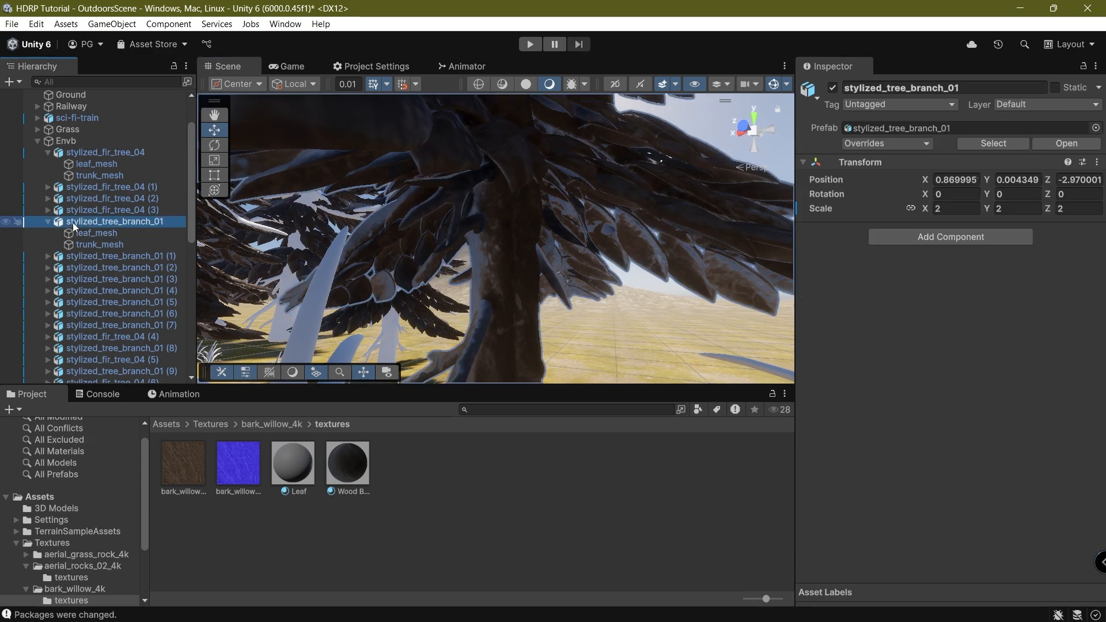
{"action": "scroll", "coordinate": [78, 306], "scroll_direction": "down", "scroll_amount": 10}
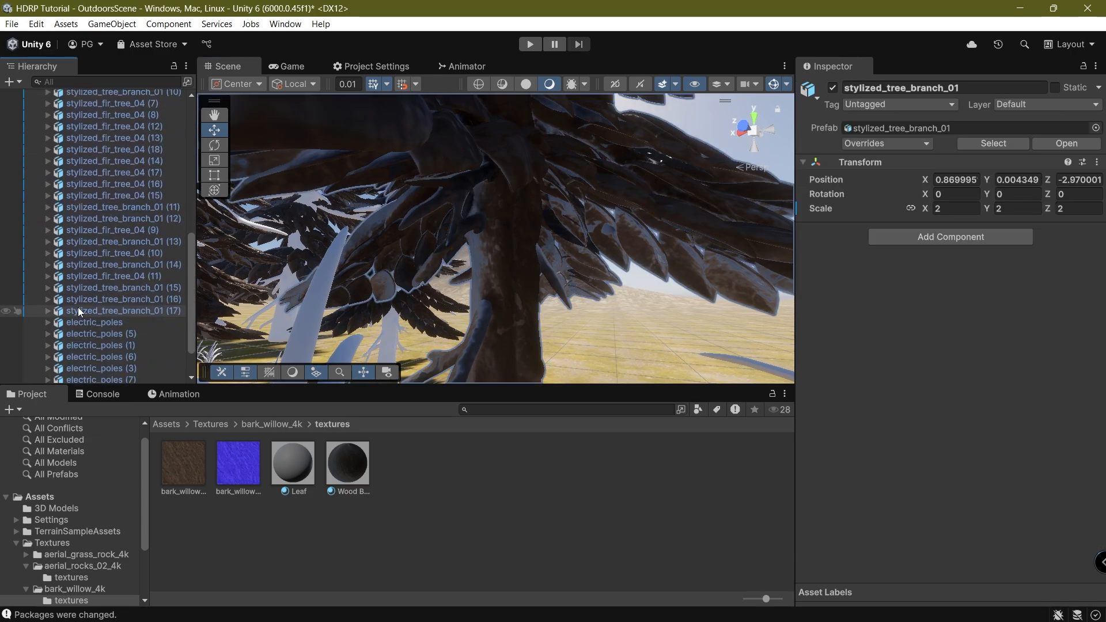
Wrap all 18 stylized_tree_branch_01 objects in a new empty parent.
{"action": "left_click", "coordinate": [71, 82]}
{"action": "type", "text": "stylized_tree_branch_01"}
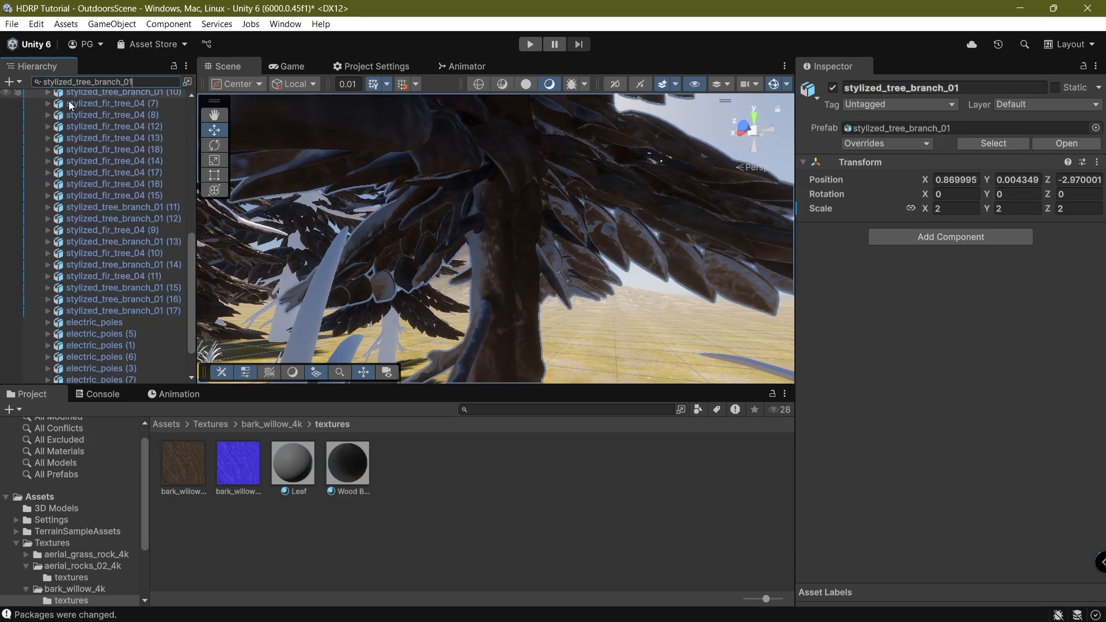
{"action": "left_click", "coordinate": [79, 302], "text": "shift"}
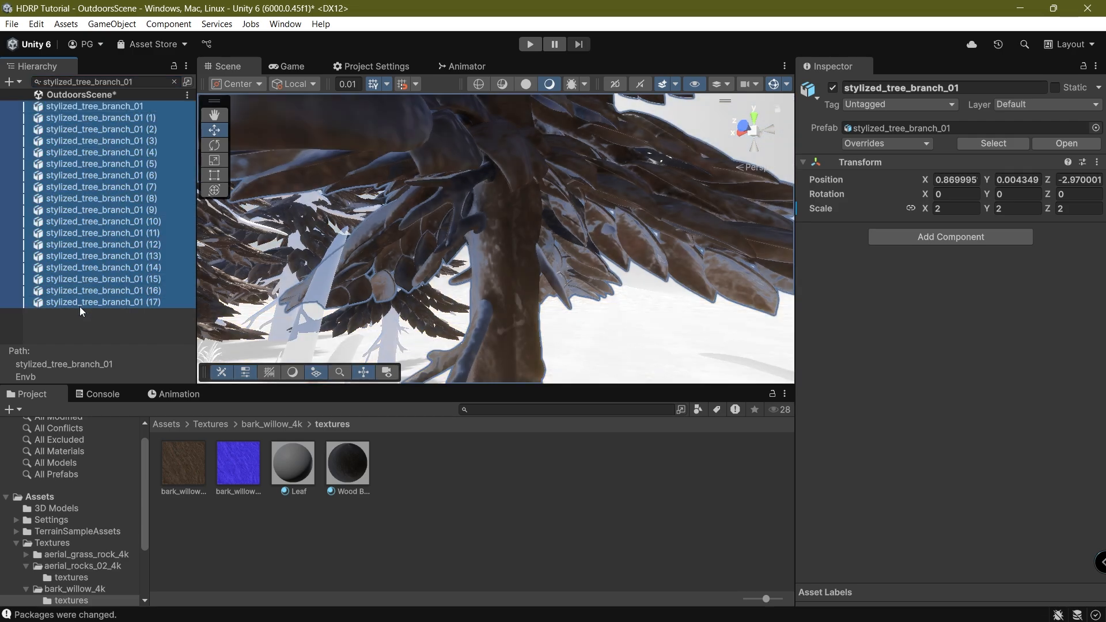
{"action": "left_click", "coordinate": [174, 81]}
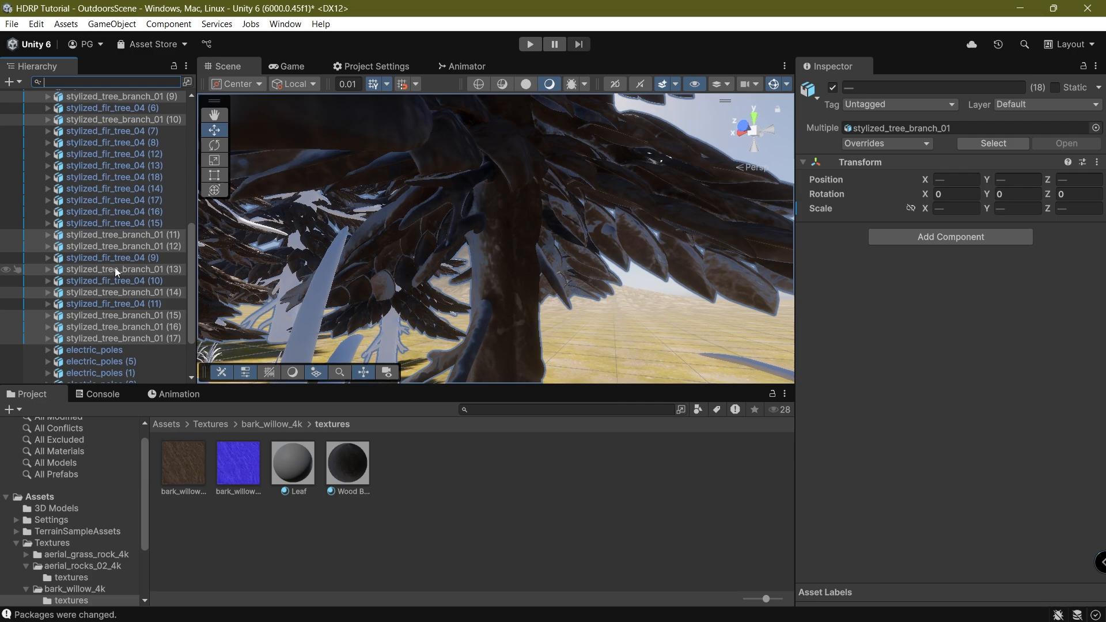
{"action": "scroll", "coordinate": [115, 267], "scroll_direction": "up", "scroll_amount": 10}
{"action": "scroll", "coordinate": [103, 266], "scroll_direction": "up", "scroll_amount": 2}
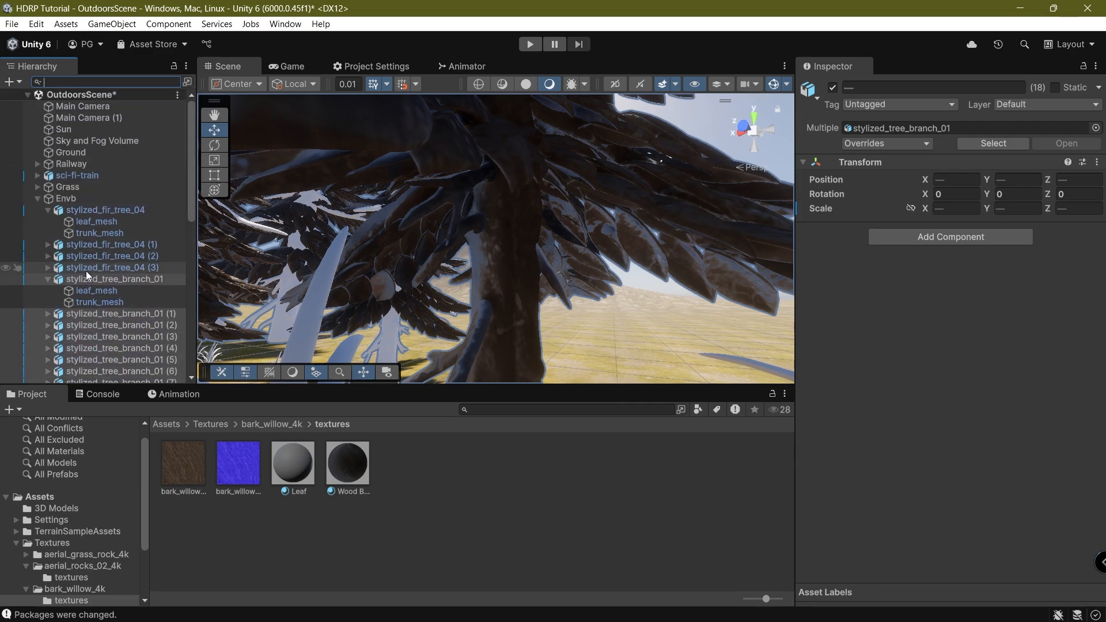
{"action": "left_click_drag", "start_coordinate": [89, 199], "coordinate": [88, 207]}
{"action": "right_click", "coordinate": [86, 199]}
{"action": "left_click", "coordinate": [145, 284]}
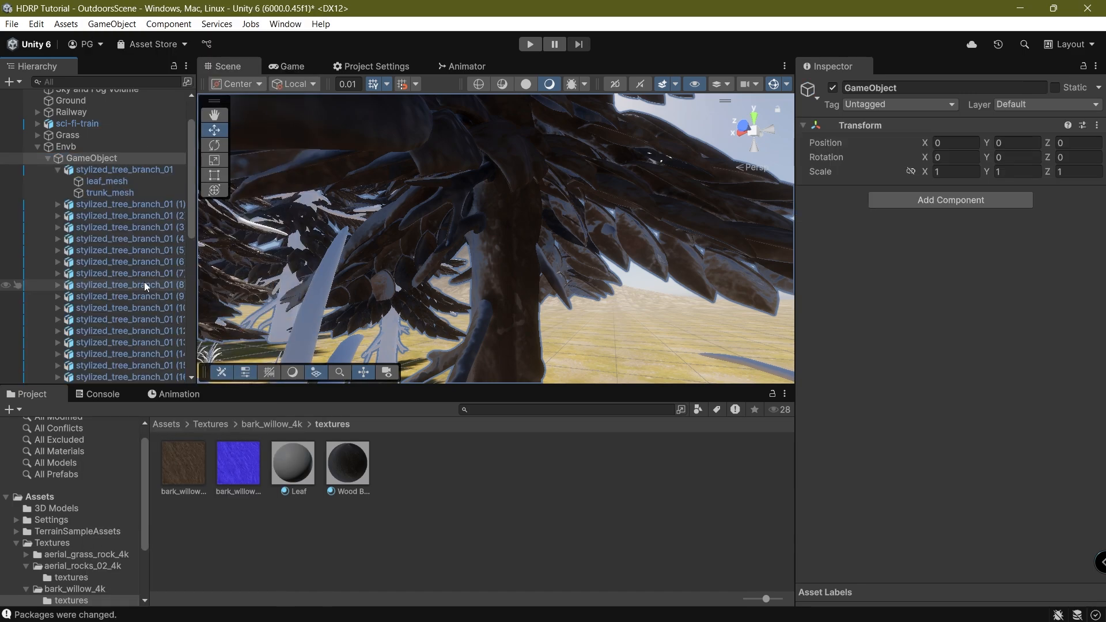
Expand all 18 branch objects to reveal their child meshes.
{"action": "left_click", "coordinate": [109, 171]}
{"action": "left_click", "coordinate": [57, 172]}
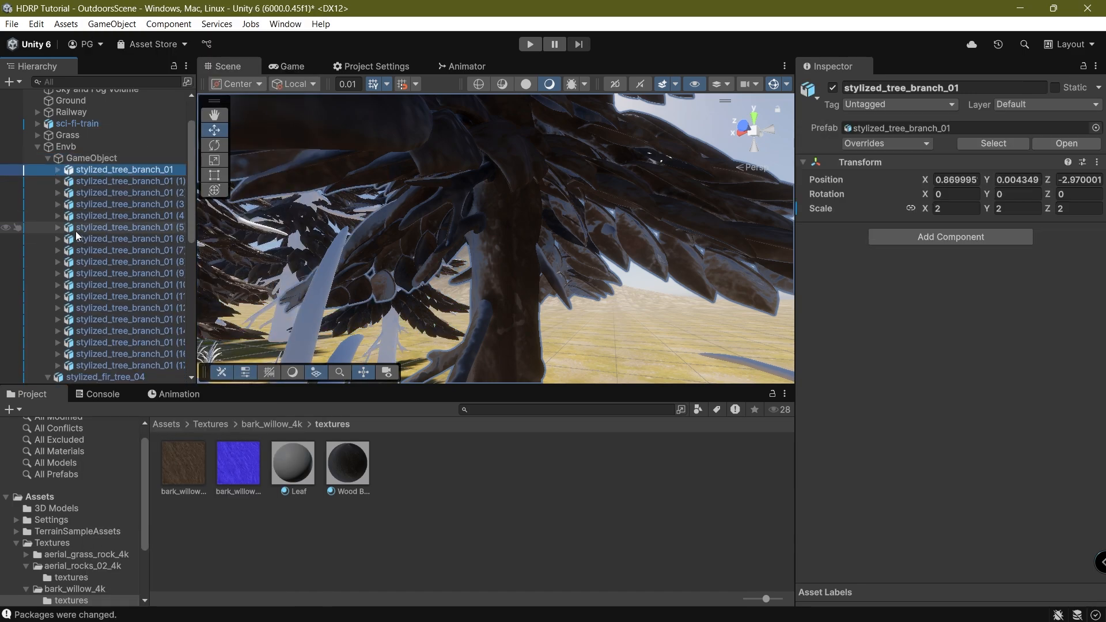
{"action": "scroll", "coordinate": [75, 260], "scroll_direction": "down", "scroll_amount": 2}
{"action": "left_click", "coordinate": [79, 326], "text": "shift"}
{"action": "key", "text": "Right"}
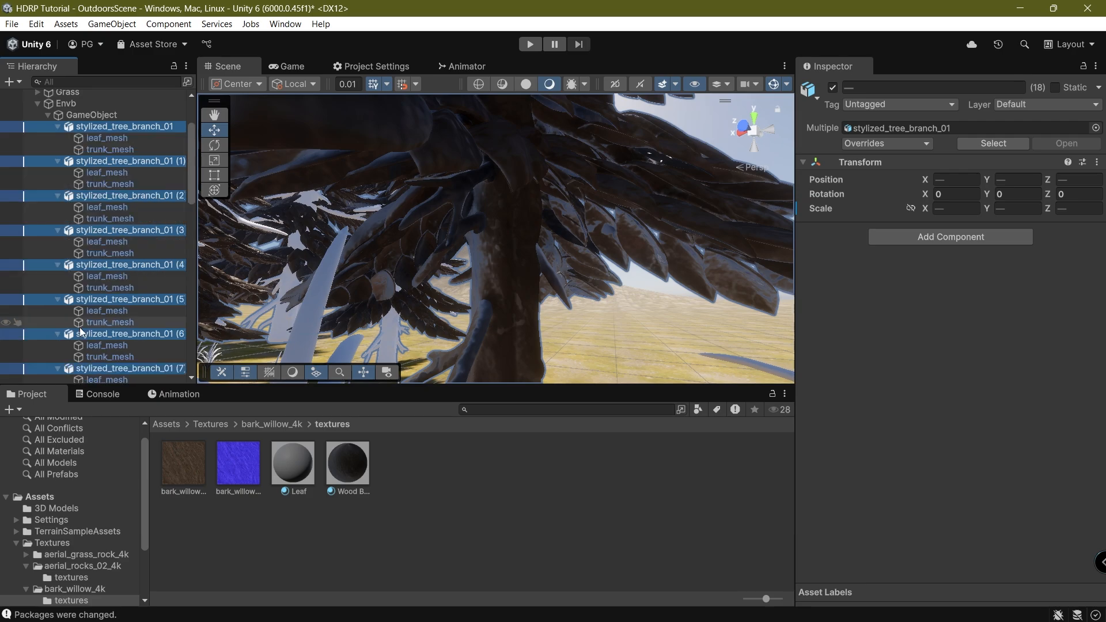
{"action": "left_click_drag", "start_coordinate": [189, 144], "coordinate": [183, 251]}
Ctrl-select every branch's leaf_mesh, from (17) back to the first, and apply Wood Bark.
{"action": "left_click", "coordinate": [116, 264]}
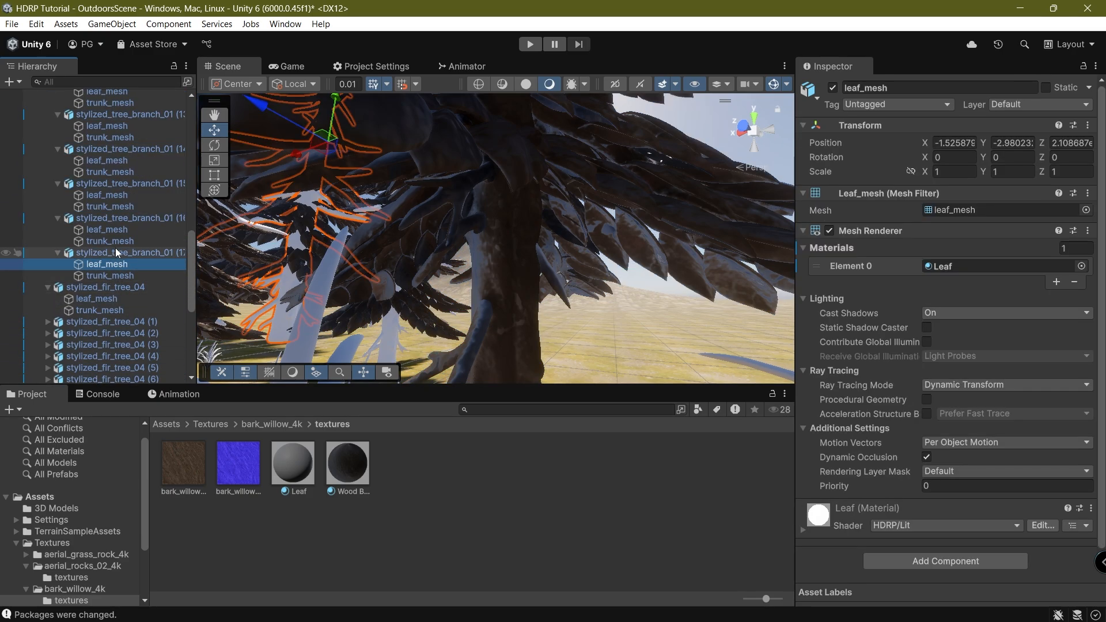
{"action": "left_click", "coordinate": [116, 230], "text": "ctrl"}
{"action": "left_click", "coordinate": [115, 194], "text": "ctrl"}
{"action": "left_click", "coordinate": [115, 160], "text": "ctrl"}
{"action": "scroll", "coordinate": [131, 230], "scroll_direction": "up", "scroll_amount": 3}
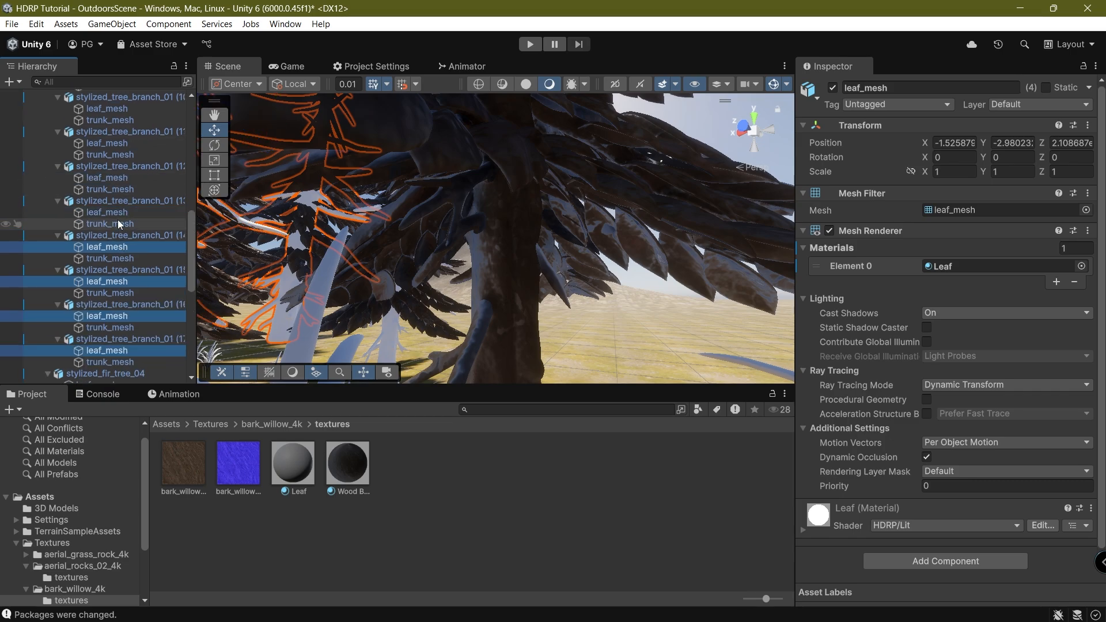
{"action": "left_click", "coordinate": [116, 212], "text": "ctrl"}
{"action": "left_click", "coordinate": [120, 177], "text": "ctrl"}
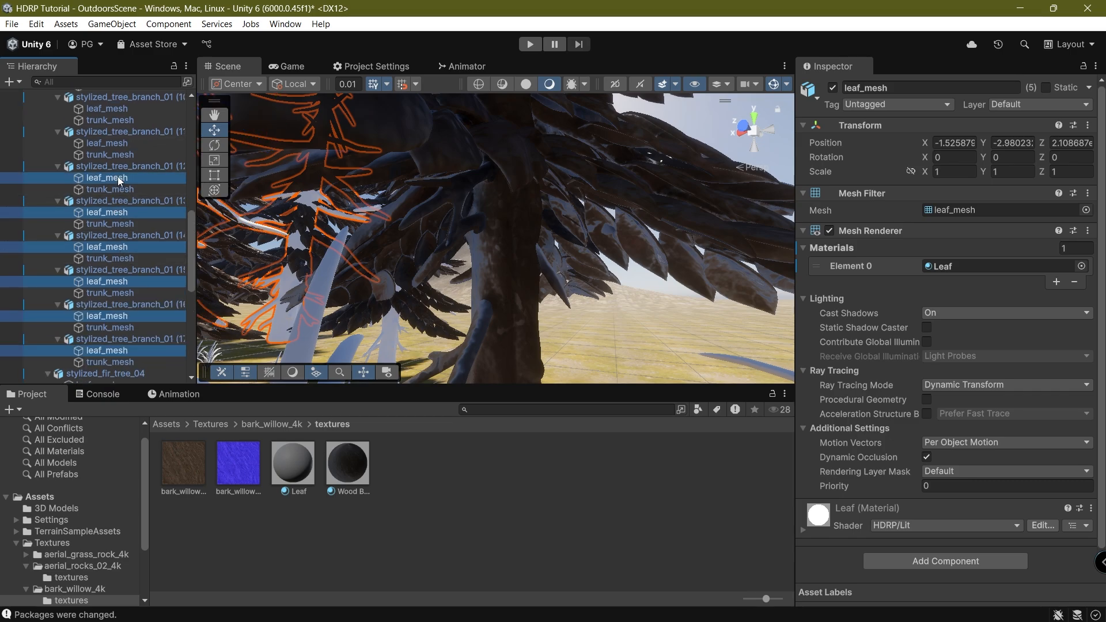
{"action": "left_click", "coordinate": [125, 143], "text": "ctrl"}
{"action": "scroll", "coordinate": [115, 259], "scroll_direction": "up", "scroll_amount": 5}
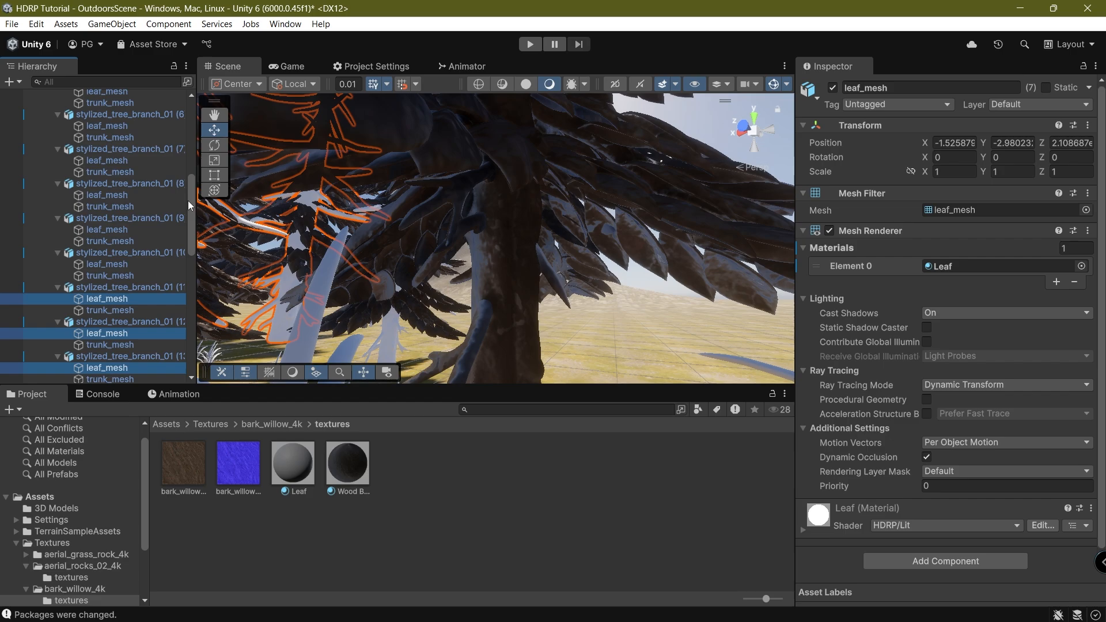
{"action": "left_click", "coordinate": [99, 267], "text": "ctrl"}
{"action": "left_click", "coordinate": [107, 232], "text": "ctrl"}
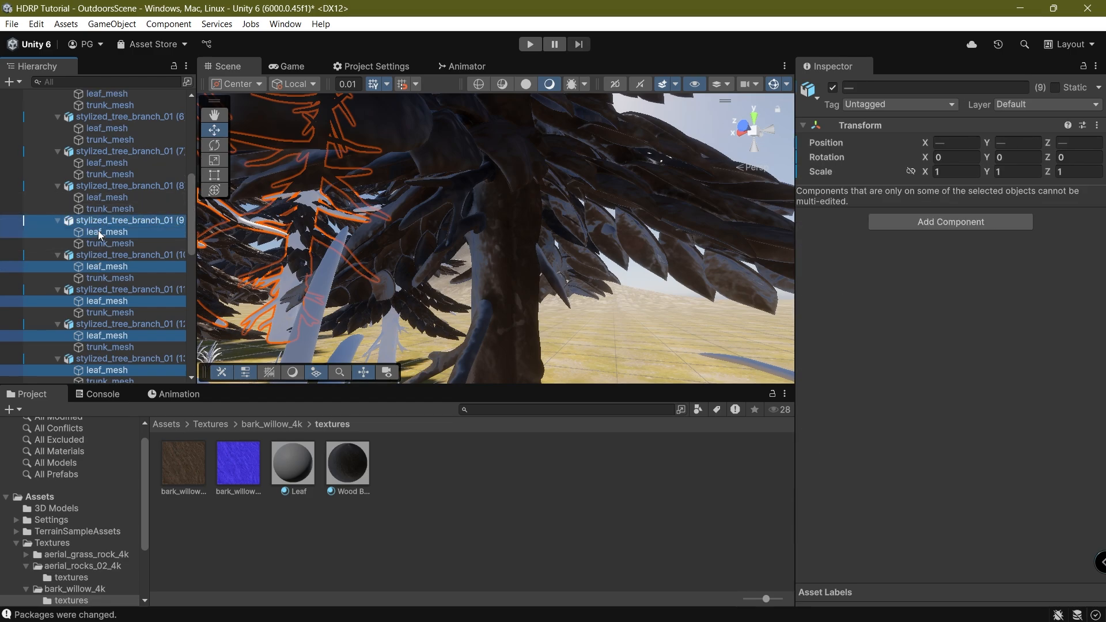
{"action": "left_click", "coordinate": [106, 197], "text": "ctrl"}
{"action": "left_click", "coordinate": [110, 163], "text": "ctrl"}
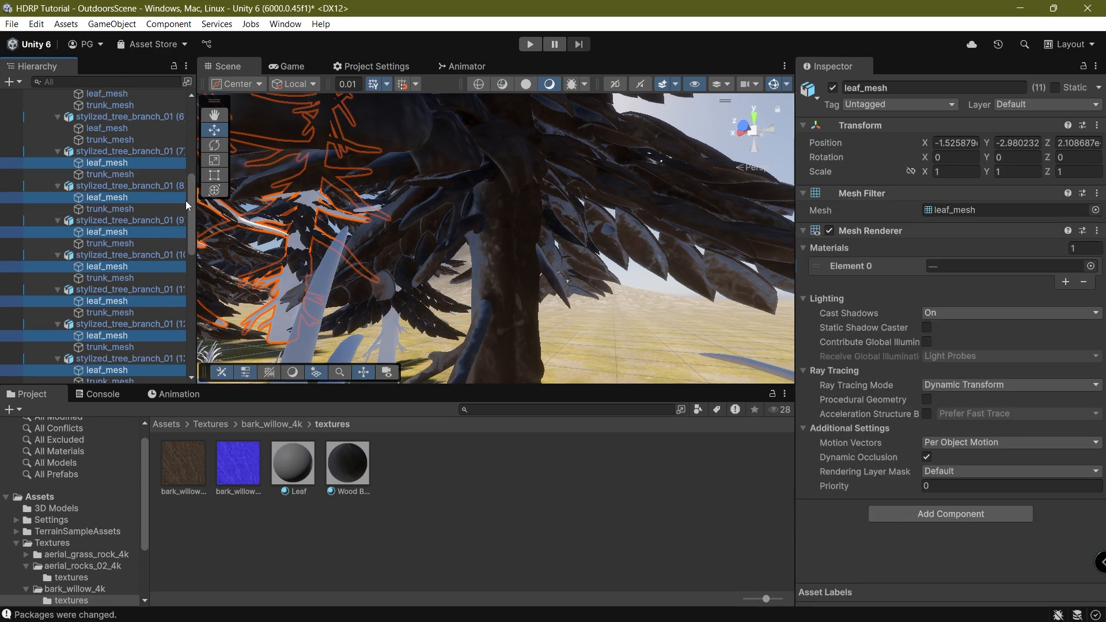
{"action": "scroll", "coordinate": [144, 259], "scroll_direction": "up", "scroll_amount": 7}
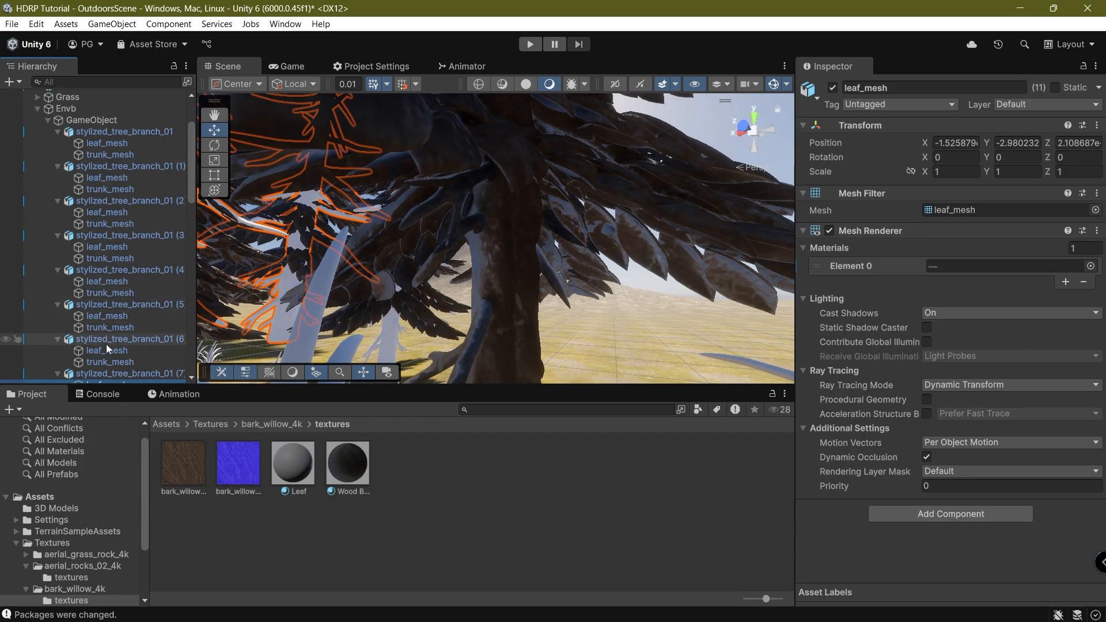
{"action": "left_click", "coordinate": [107, 350], "text": "ctrl"}
{"action": "left_click", "coordinate": [111, 316], "text": "ctrl"}
{"action": "left_click", "coordinate": [122, 282], "text": "ctrl"}
{"action": "left_click", "coordinate": [124, 247], "text": "ctrl"}
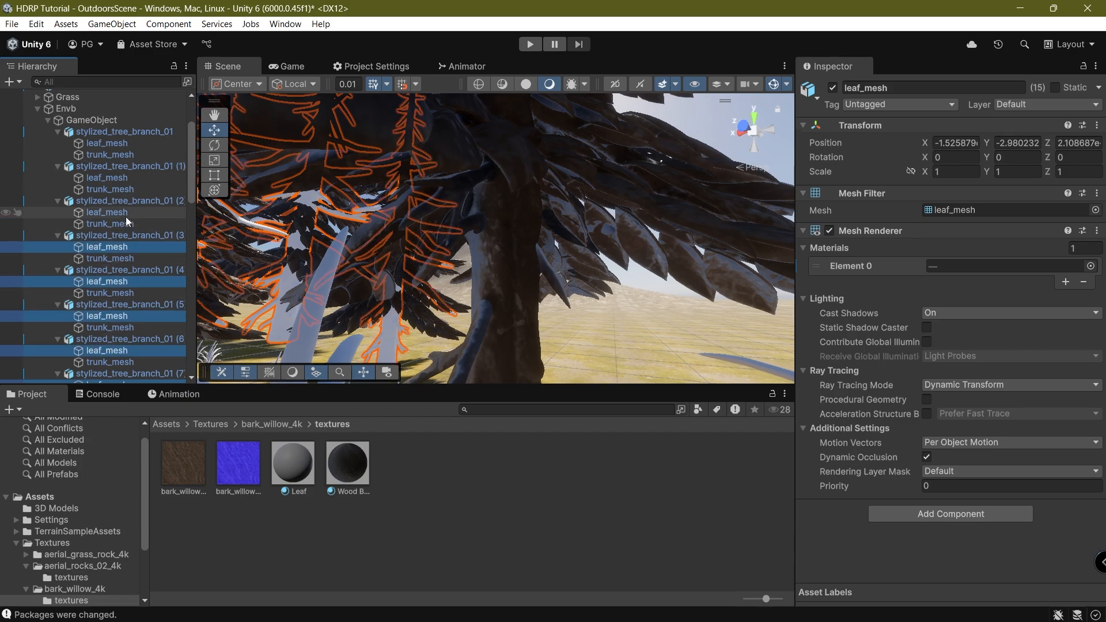
{"action": "left_click", "coordinate": [106, 212], "text": "ctrl"}
{"action": "left_click", "coordinate": [107, 177], "text": "ctrl"}
{"action": "left_click", "coordinate": [107, 143], "text": "ctrl"}
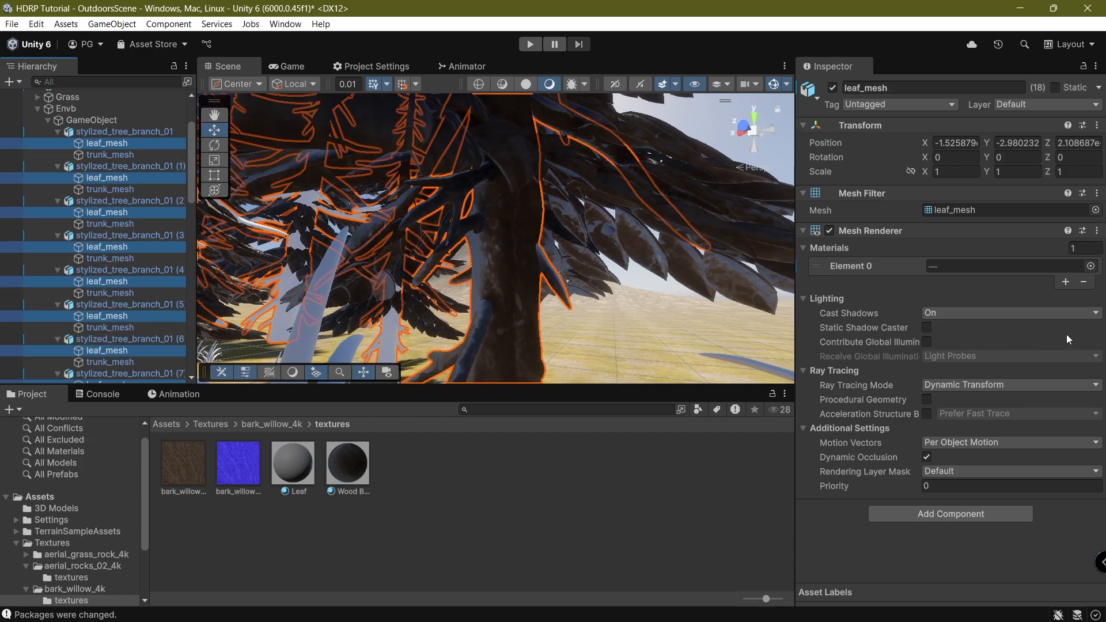
{"action": "left_click_drag", "start_coordinate": [347, 463], "coordinate": [981, 270]}
Ctrl-select the trunk_mesh of branches 0 through 17 and drop Wood Bark on Element 0.
{"action": "left_click", "coordinate": [110, 154]}
{"action": "left_click", "coordinate": [109, 188], "text": "ctrl"}
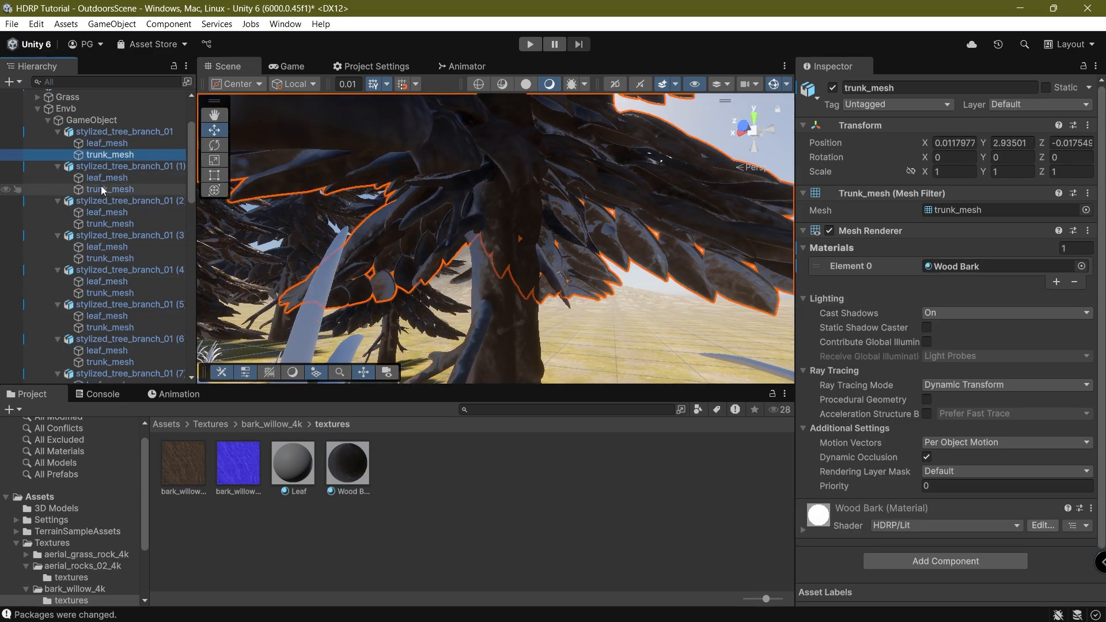
{"action": "left_click", "coordinate": [107, 223], "text": "ctrl"}
{"action": "left_click", "coordinate": [106, 258], "text": "ctrl"}
{"action": "left_click", "coordinate": [106, 293], "text": "ctrl"}
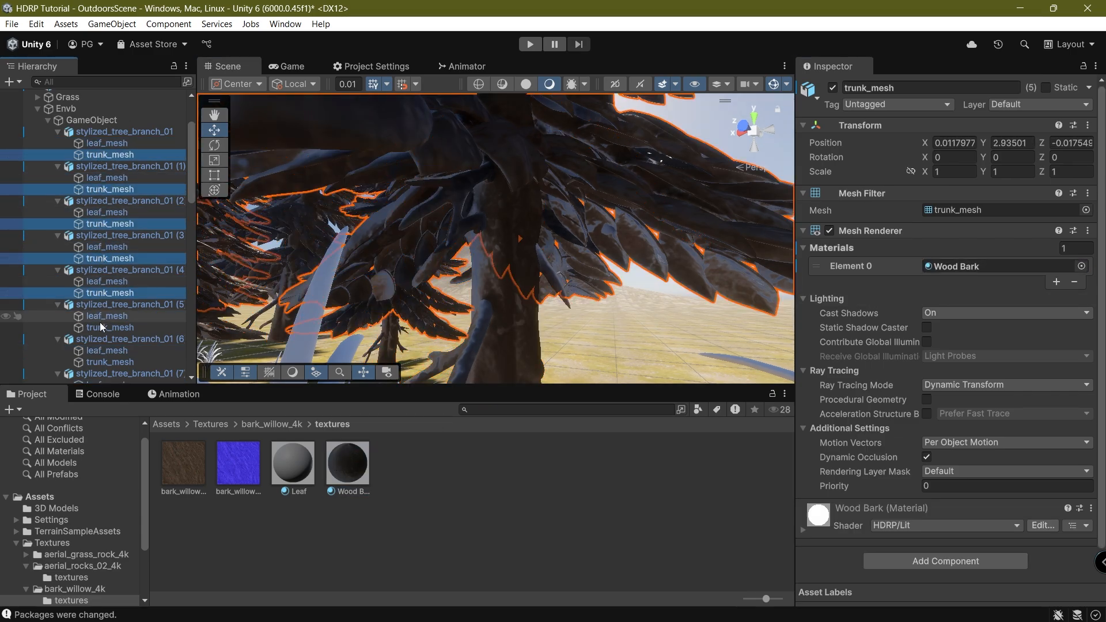
{"action": "left_click", "coordinate": [103, 327], "text": "ctrl"}
{"action": "scroll", "coordinate": [110, 254], "scroll_direction": "down", "scroll_amount": 6}
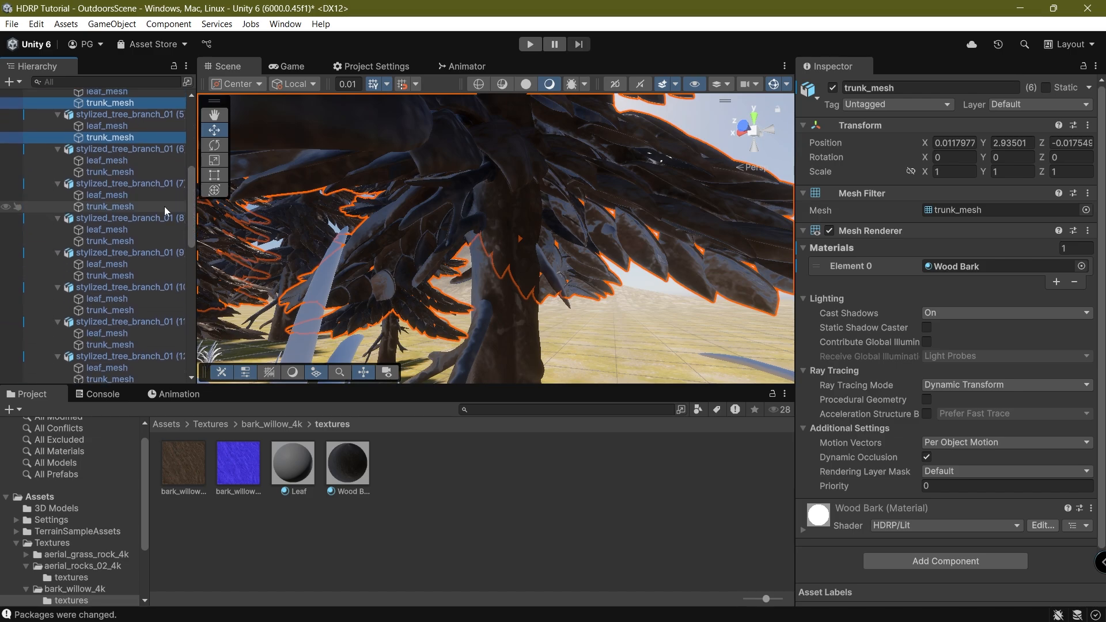
{"action": "left_click", "coordinate": [113, 172], "text": "ctrl"}
{"action": "left_click", "coordinate": [111, 207], "text": "ctrl"}
{"action": "left_click", "coordinate": [109, 240], "text": "ctrl"}
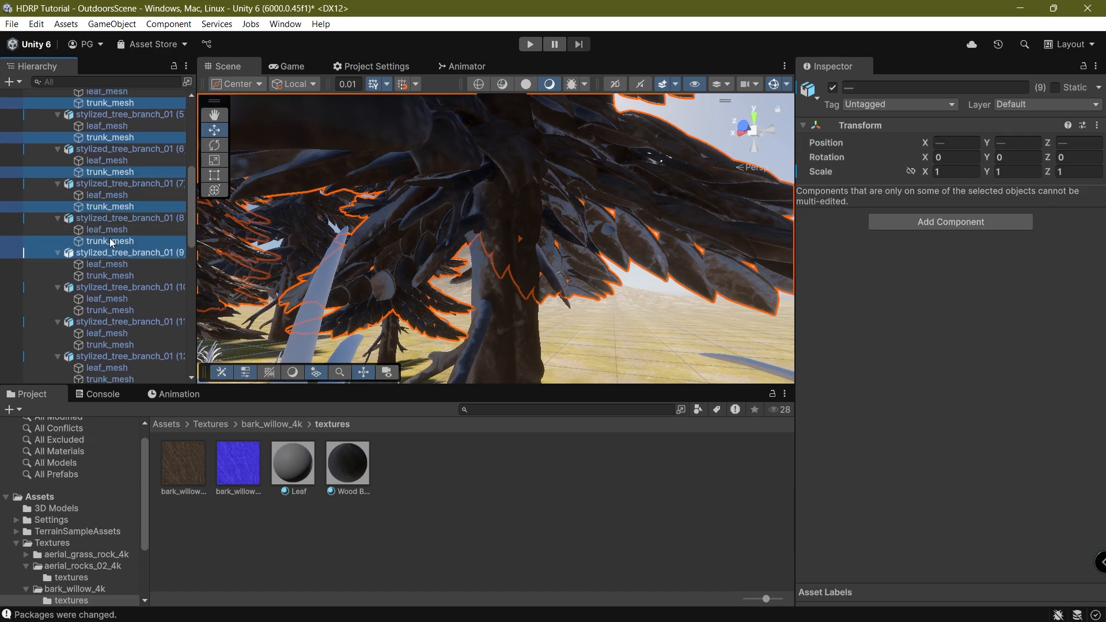
{"action": "left_click", "coordinate": [110, 275], "text": "ctrl"}
{"action": "left_click", "coordinate": [110, 310], "text": "ctrl"}
{"action": "left_click", "coordinate": [110, 344], "text": "ctrl"}
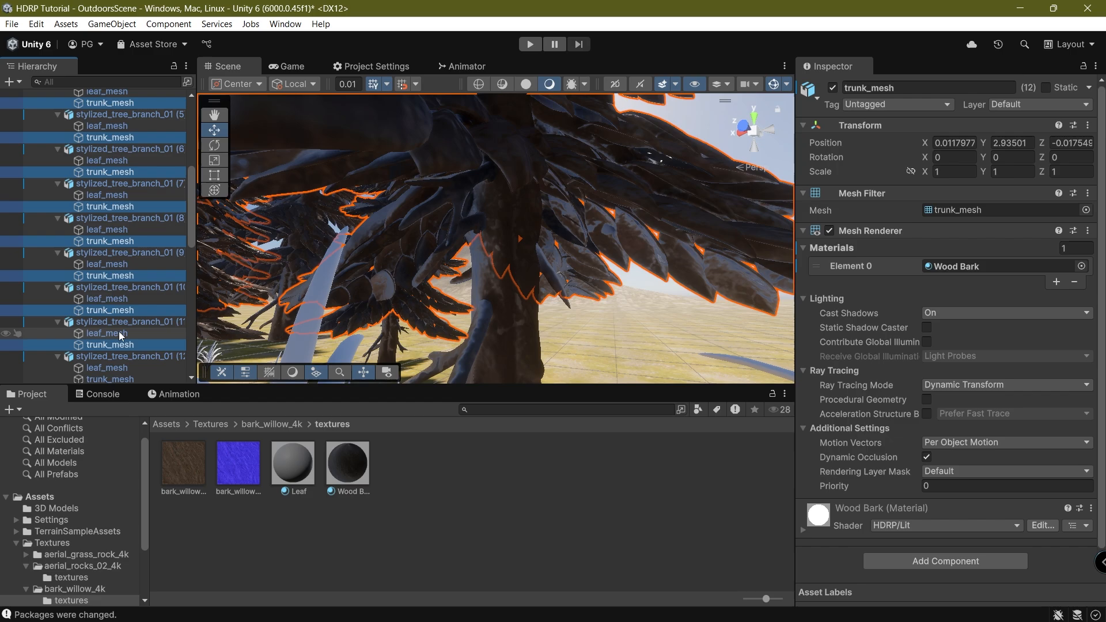
{"action": "scroll", "coordinate": [122, 107], "scroll_direction": "down", "scroll_amount": 8}
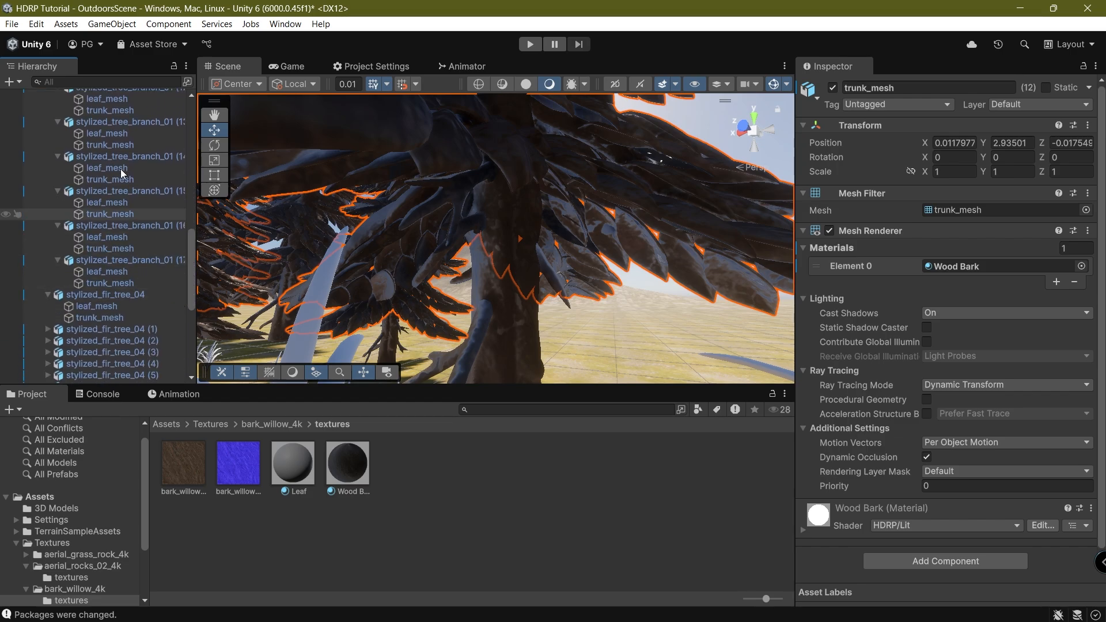
{"action": "left_click", "coordinate": [123, 109], "text": "ctrl"}
{"action": "left_click", "coordinate": [115, 144], "text": "ctrl"}
{"action": "left_click", "coordinate": [112, 180], "text": "ctrl"}
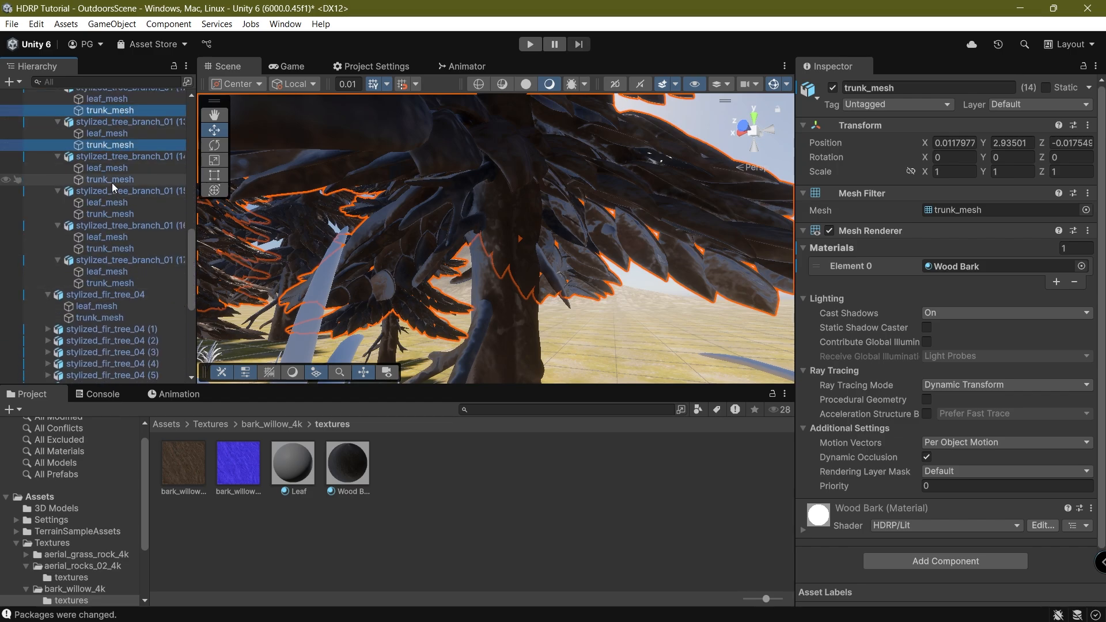
{"action": "left_click", "coordinate": [112, 214], "text": "ctrl"}
{"action": "left_click", "coordinate": [128, 249], "text": "ctrl"}
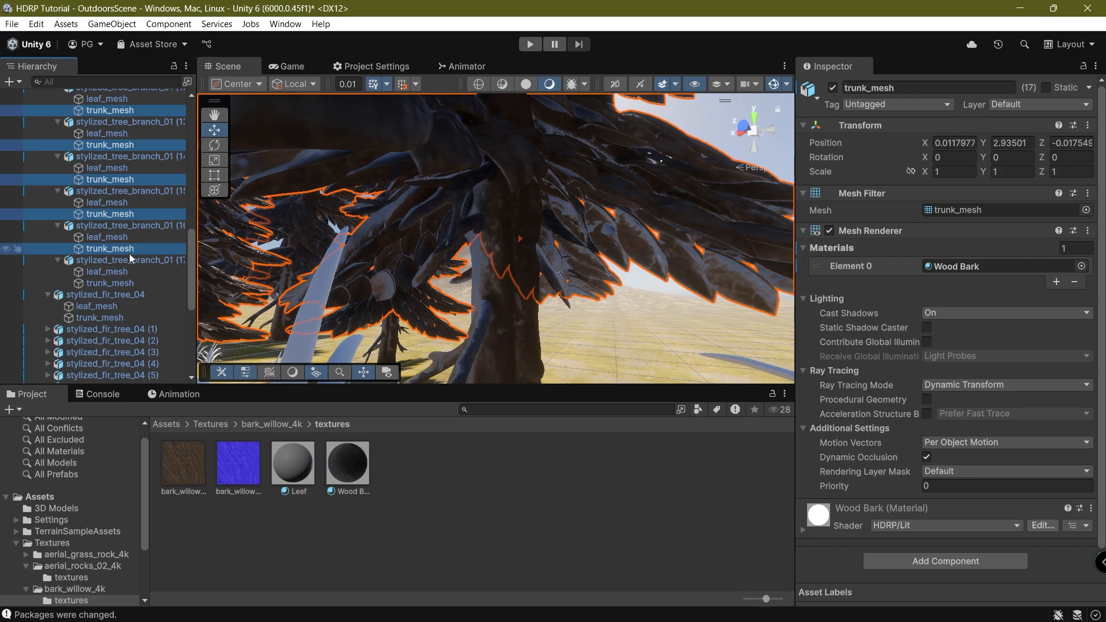
{"action": "left_click", "coordinate": [123, 283], "text": "ctrl"}
{"action": "left_click", "coordinate": [129, 317], "text": "ctrl"}
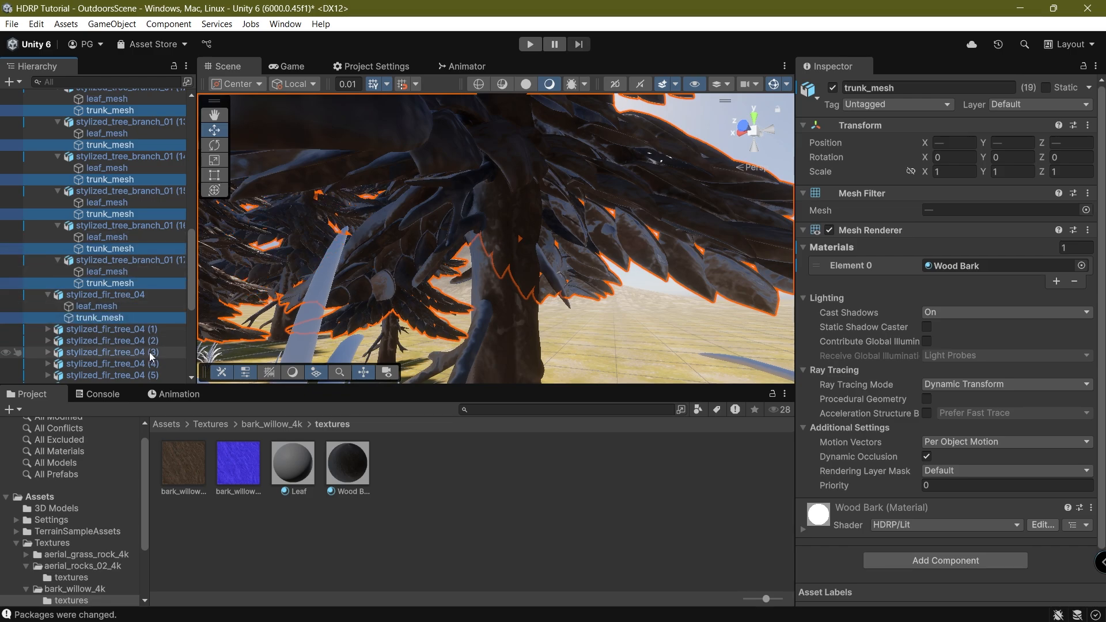
{"action": "left_click", "coordinate": [120, 316], "text": "ctrl"}
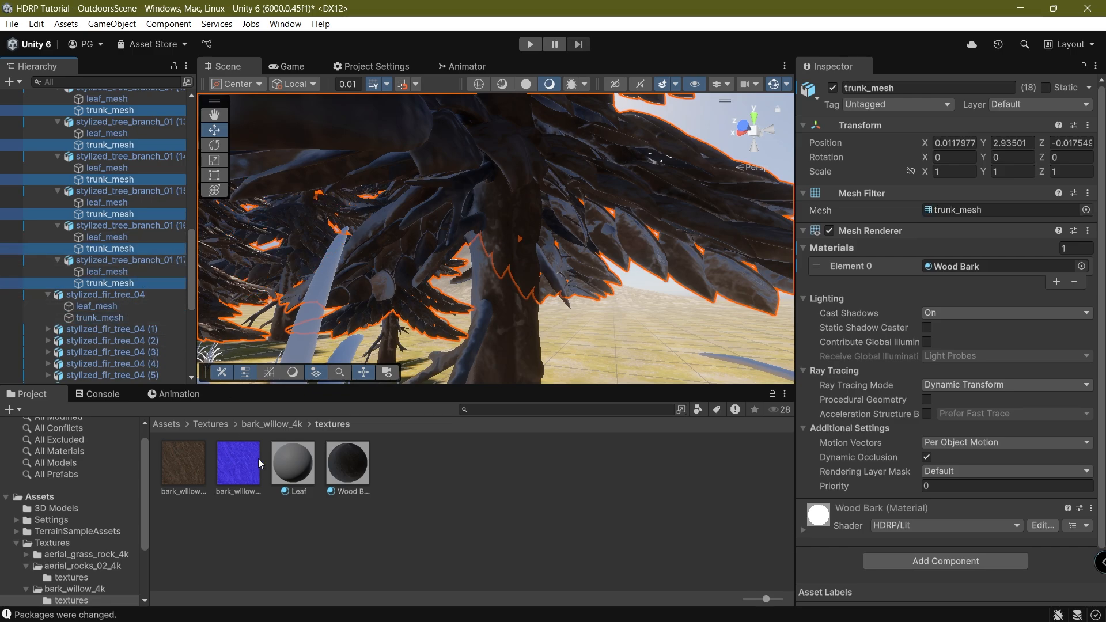
{"action": "left_click_drag", "start_coordinate": [300, 464], "coordinate": [983, 267]}
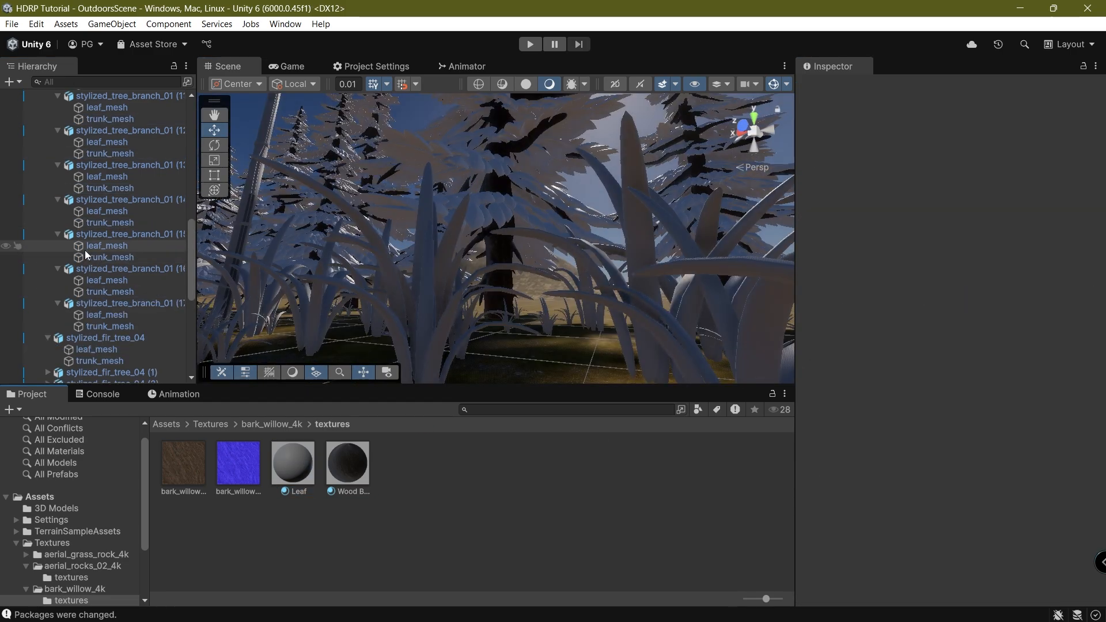
Collapse the Envb group in the hierarchy and fly the view through the forest.
{"action": "scroll", "coordinate": [85, 250], "scroll_direction": "up", "scroll_amount": 10}
{"action": "left_click", "coordinate": [49, 210]}
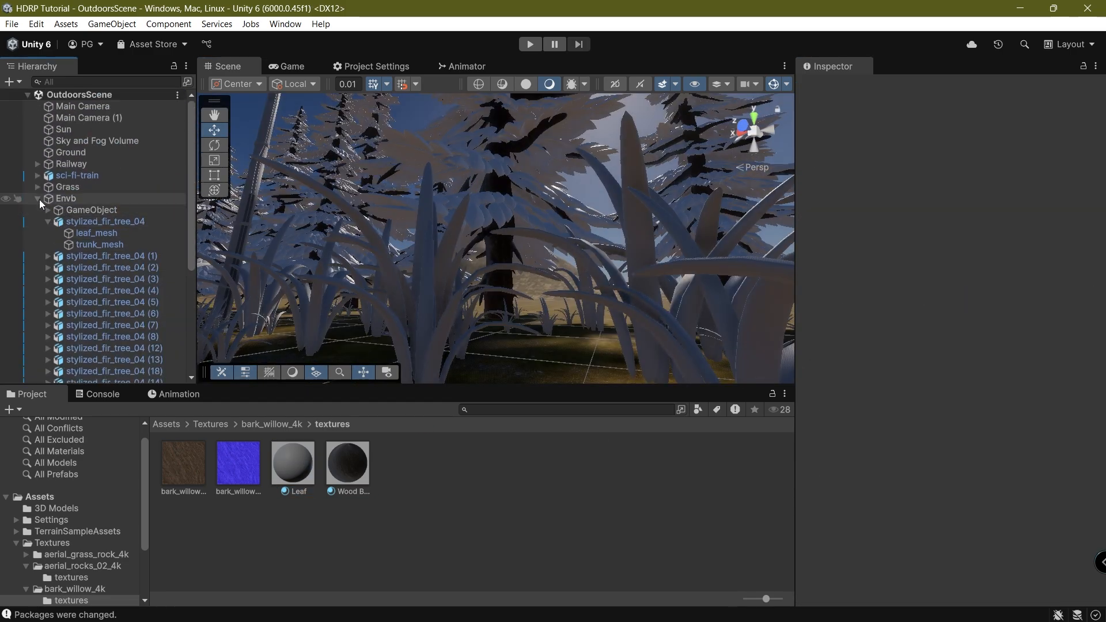
{"action": "left_click", "coordinate": [39, 199]}
{"action": "middle_click_drag", "start_coordinate": [668, 282], "coordinate": [541, 237]}
{"action": "scroll", "coordinate": [541, 237], "scroll_direction": "up", "scroll_amount": 6}
{"action": "right_click_drag", "start_coordinate": [541, 237], "coordinate": [313, 258]}
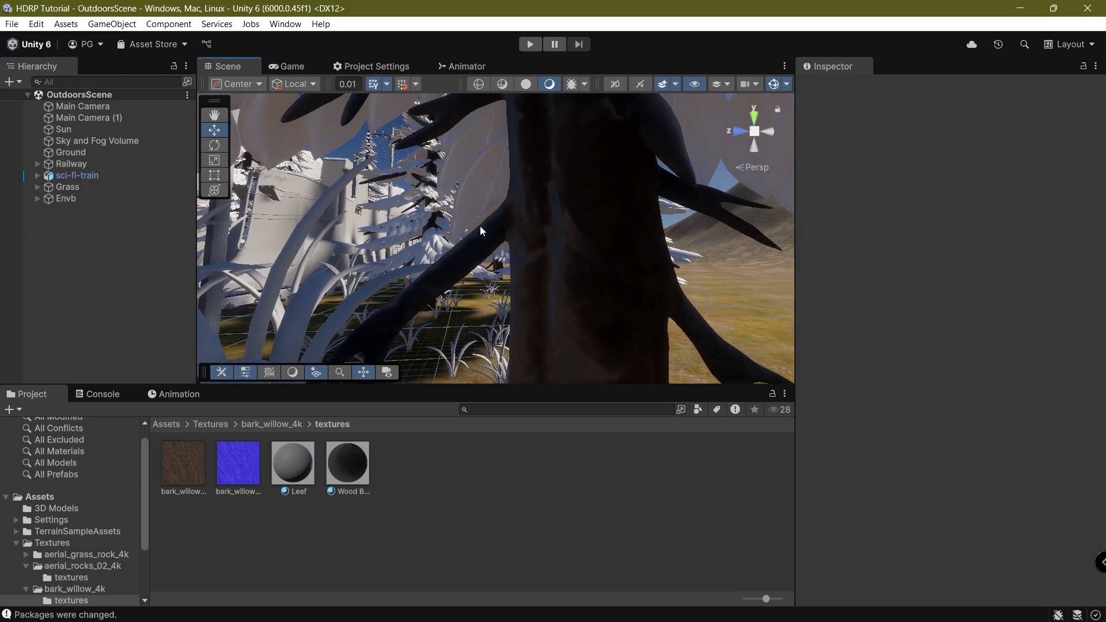
{"action": "right_click_drag", "start_coordinate": [480, 230], "coordinate": [529, 203]}
Set the Wood Bark material's Metallic and Smoothness both to 0.
{"action": "left_click", "coordinate": [326, 459]}
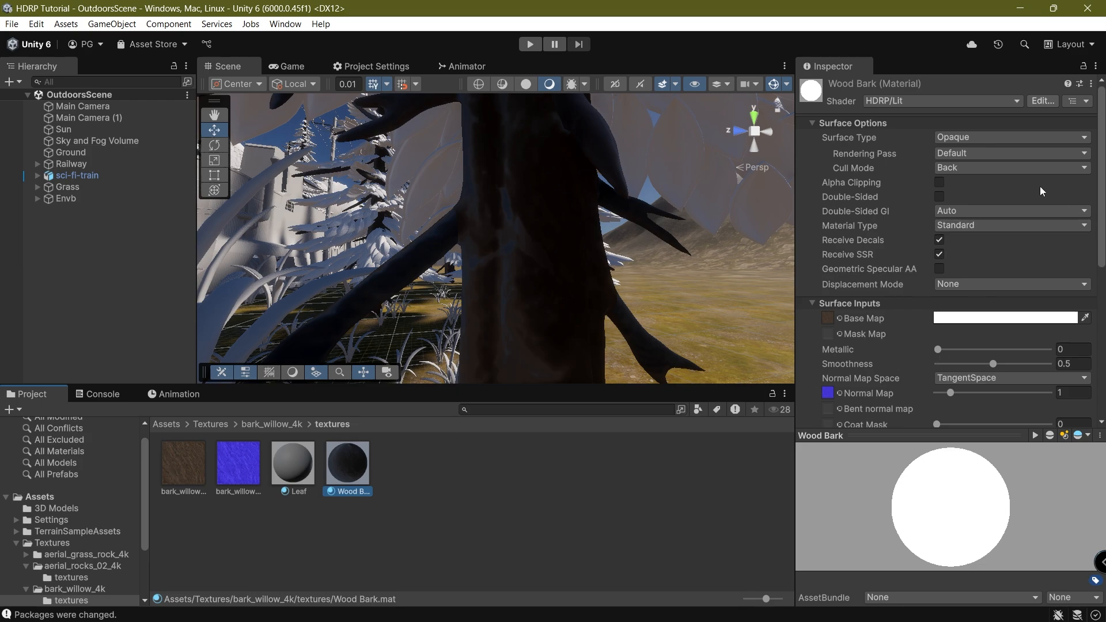
{"action": "right_click_drag", "start_coordinate": [365, 215], "coordinate": [529, 248]}
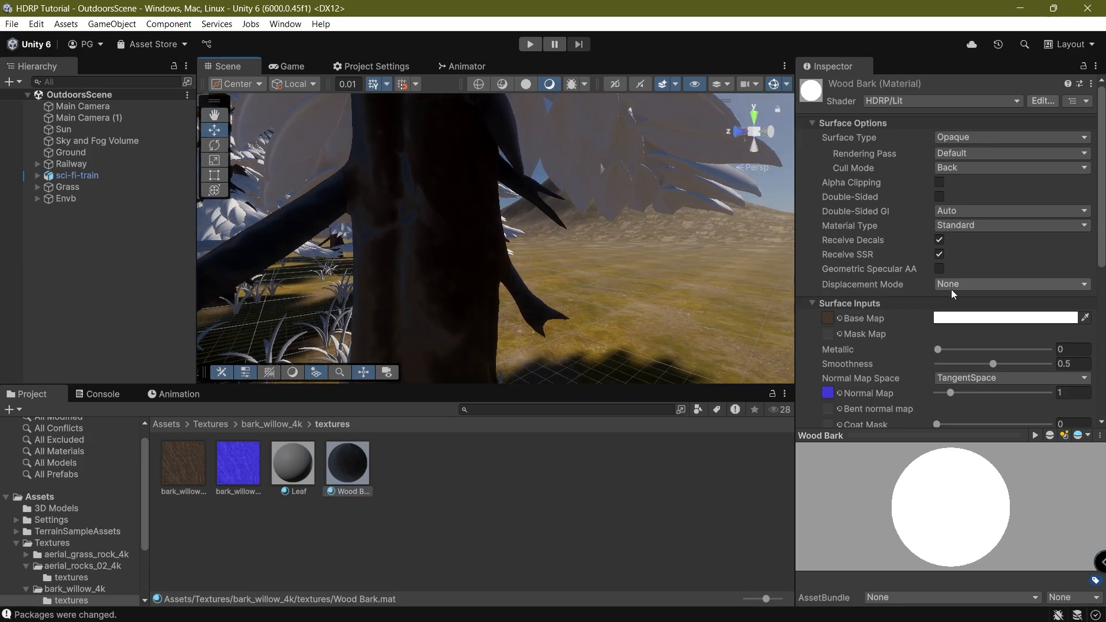
{"action": "scroll", "coordinate": [991, 258], "scroll_direction": "down", "scroll_amount": 6}
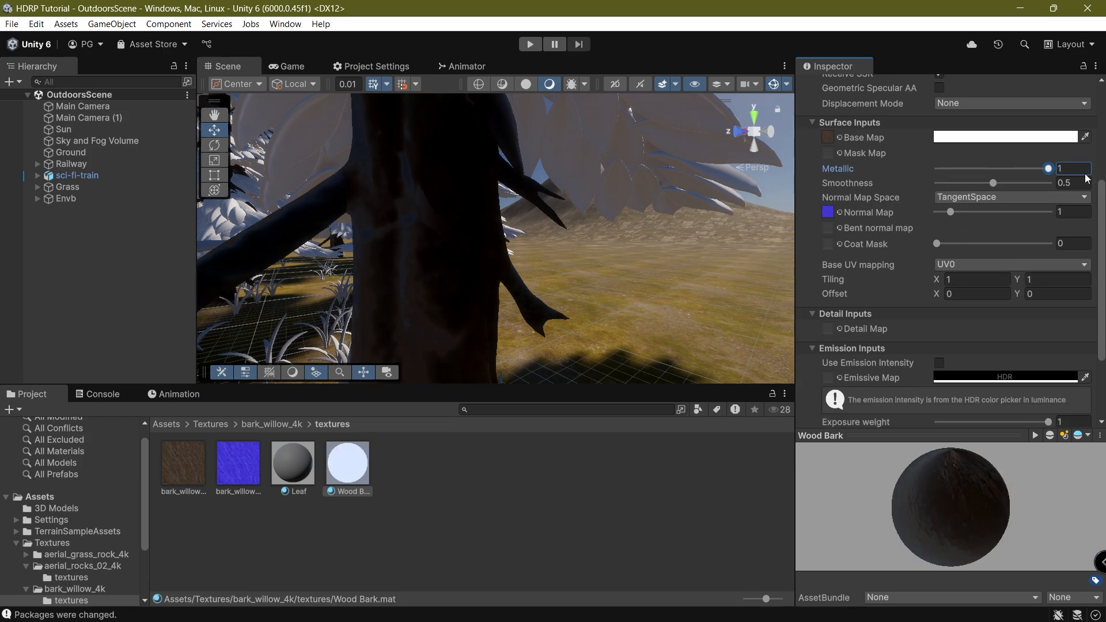
{"action": "left_click_drag", "start_coordinate": [937, 169], "coordinate": [1018, 181]}
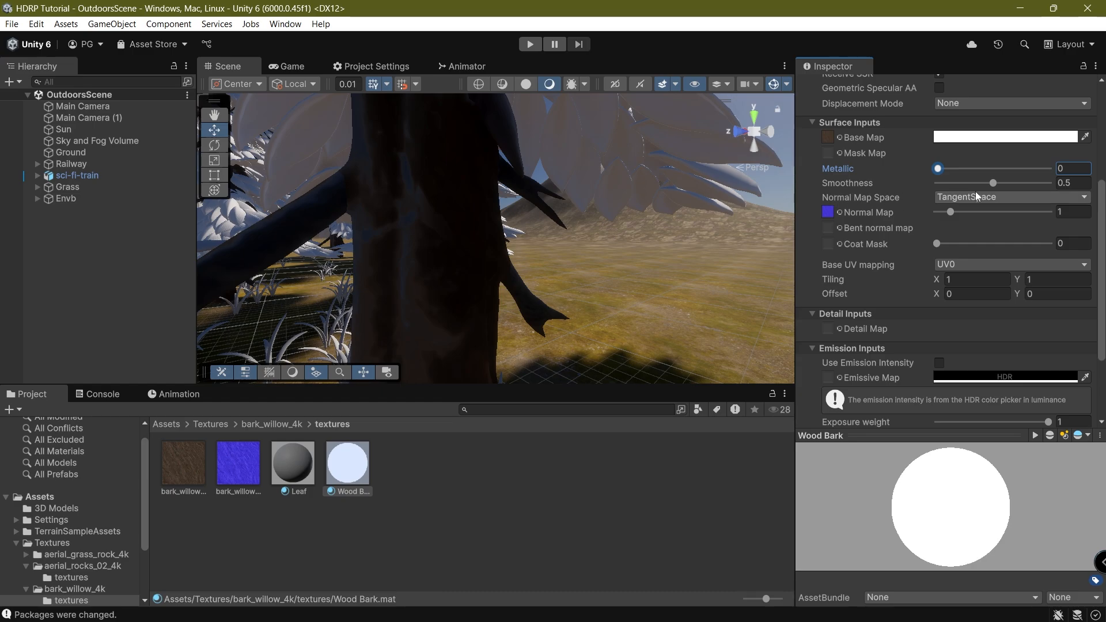
{"action": "left_click_drag", "start_coordinate": [993, 183], "coordinate": [660, 249]}
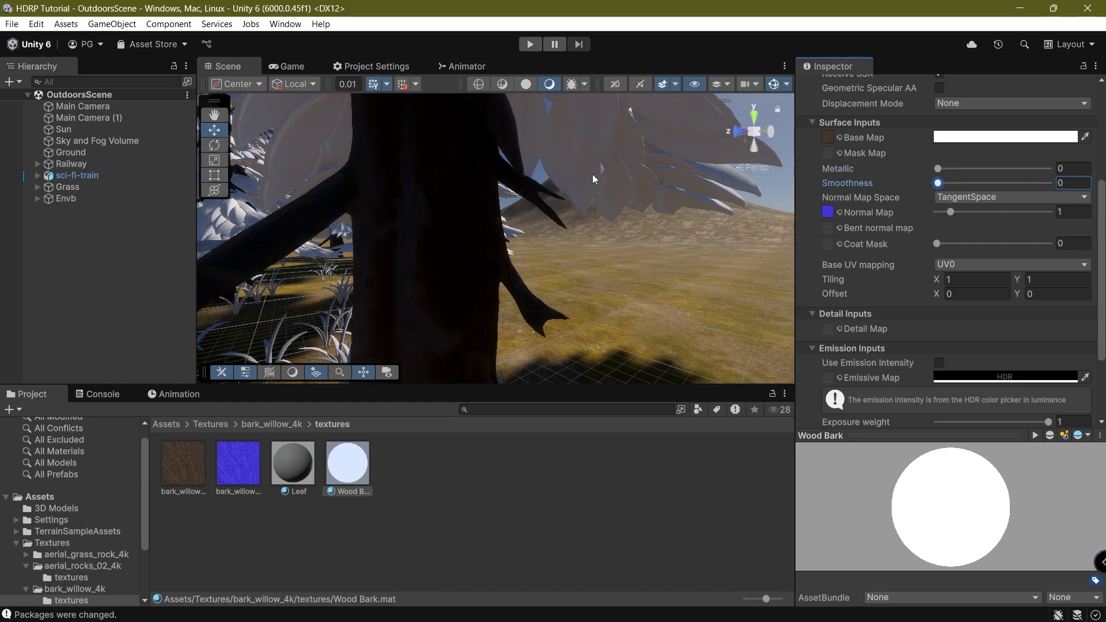
{"action": "left_click_drag", "start_coordinate": [593, 179], "coordinate": [320, 151], "text": "alt"}
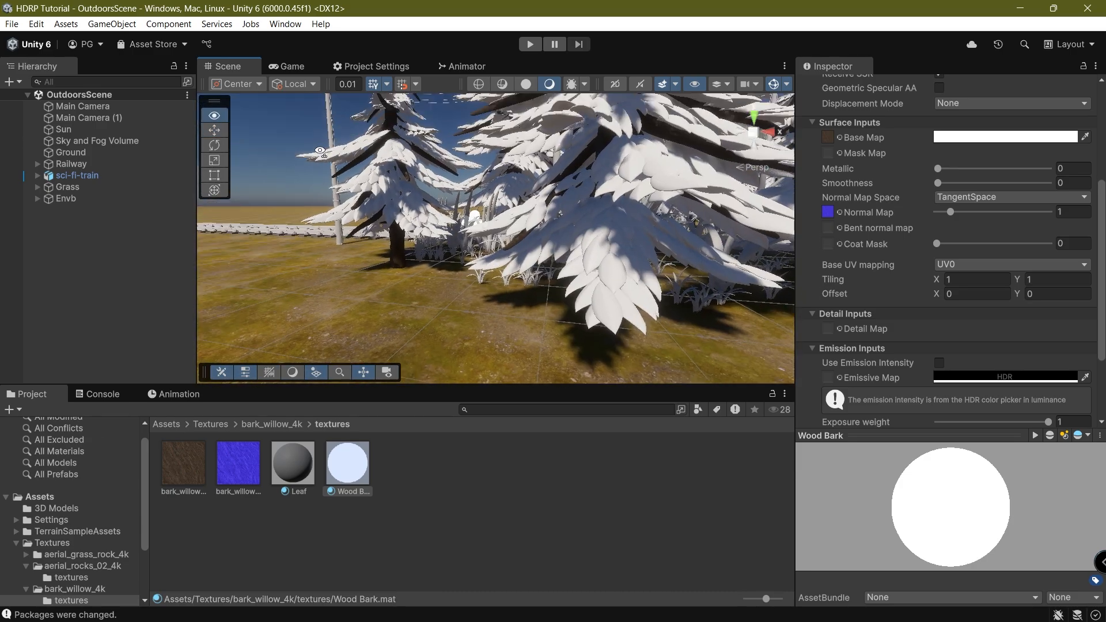
Fly the view over the railway and select the electric pole electric_poles (1).
{"action": "right_click_drag", "start_coordinate": [321, 151], "coordinate": [487, 259]}
{"action": "scroll", "coordinate": [485, 253], "scroll_direction": "up", "scroll_amount": 3}
{"action": "scroll", "coordinate": [493, 264], "scroll_direction": "down", "scroll_amount": 3}
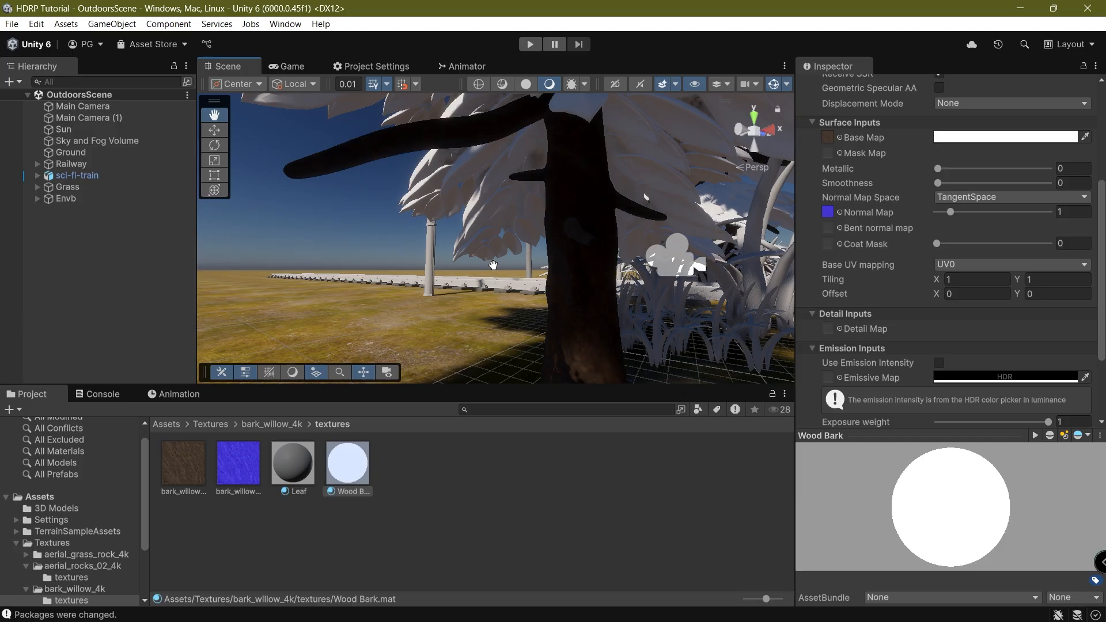
{"action": "scroll", "coordinate": [493, 265], "scroll_direction": "down", "scroll_amount": 2}
{"action": "left_click_drag", "start_coordinate": [492, 265], "coordinate": [513, 291], "text": "alt"}
{"action": "scroll", "coordinate": [575, 282], "scroll_direction": "up", "scroll_amount": 3}
{"action": "middle_click_drag", "start_coordinate": [576, 279], "coordinate": [493, 357]}
{"action": "scroll", "coordinate": [457, 350], "scroll_direction": "down", "scroll_amount": 3}
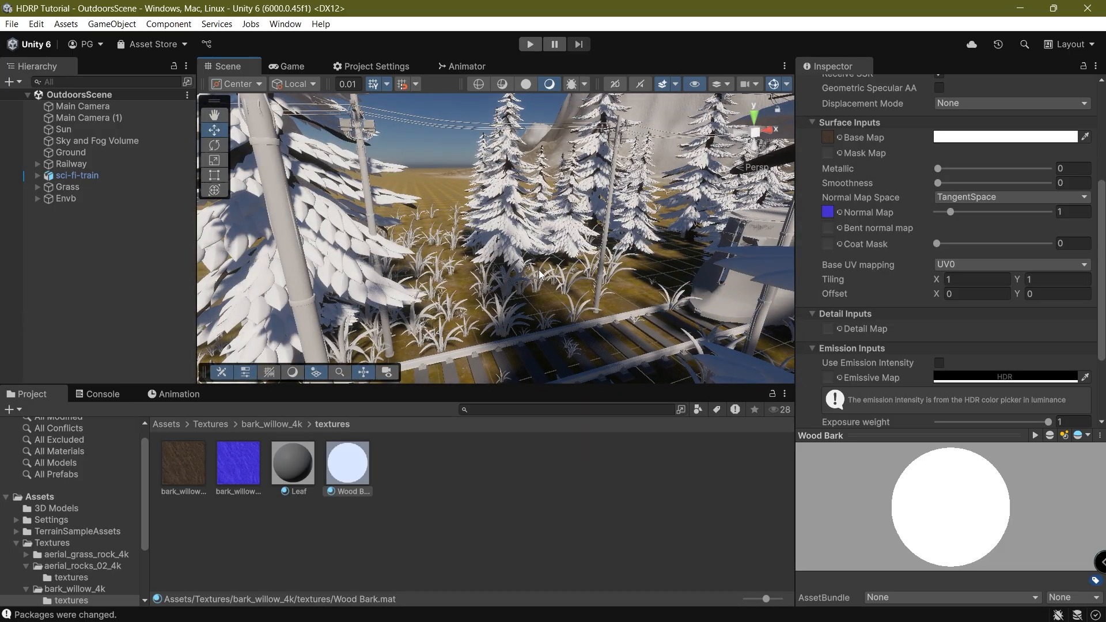
{"action": "right_click_drag", "start_coordinate": [538, 270], "coordinate": [317, 235]}
{"action": "scroll", "coordinate": [570, 252], "scroll_direction": "down", "scroll_amount": 3}
{"action": "scroll", "coordinate": [570, 254], "scroll_direction": "up", "scroll_amount": 3}
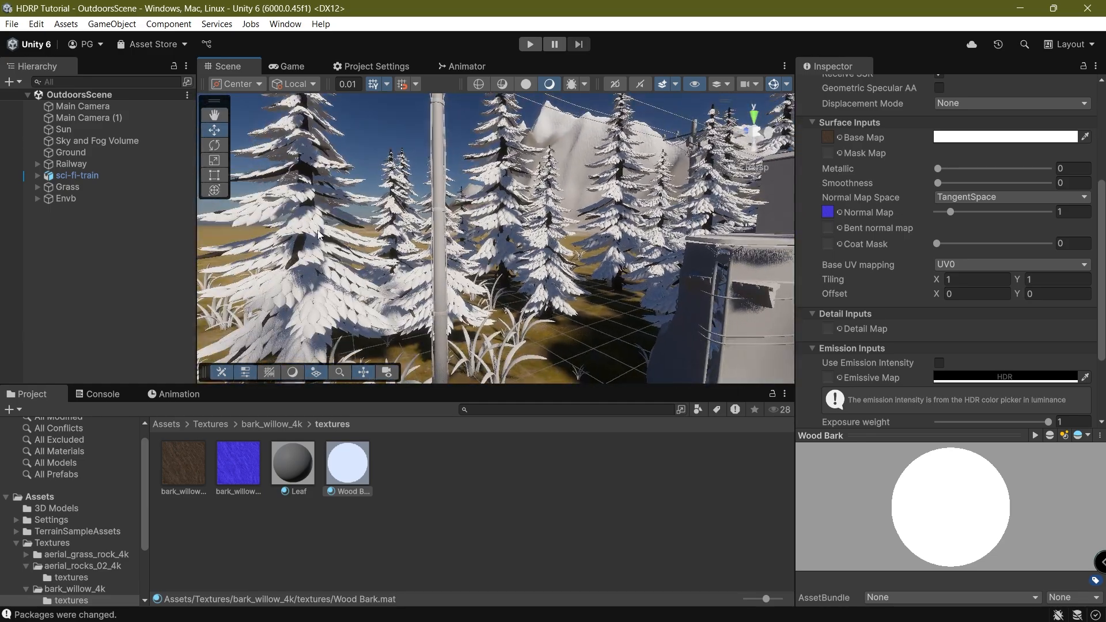
{"action": "left_click", "coordinate": [434, 258]}
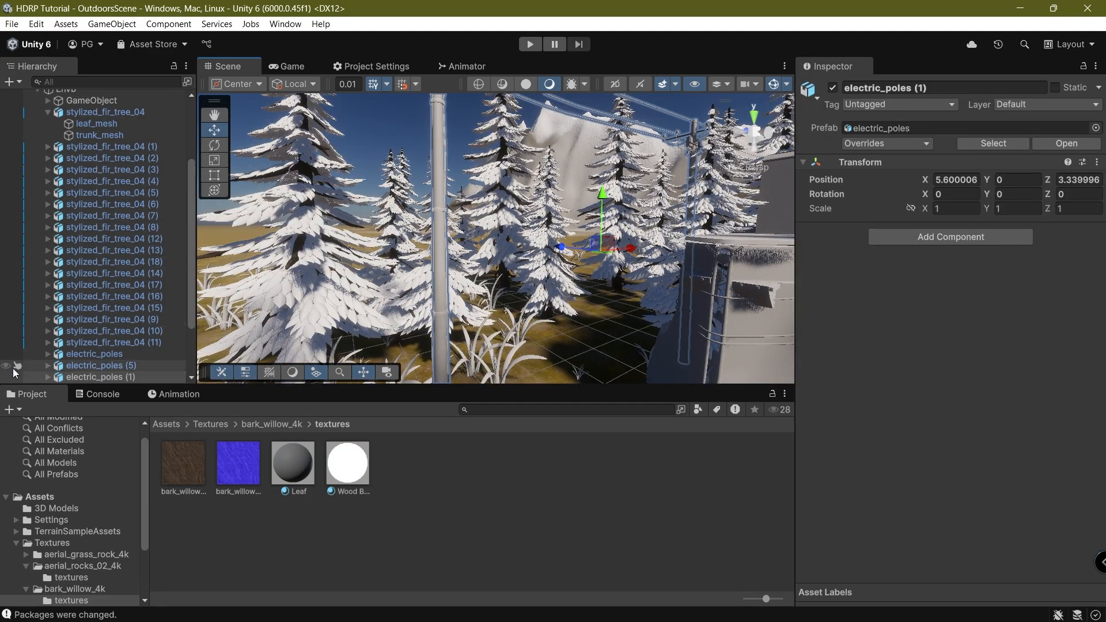
Expand electric_poles (1) in the hierarchy and select its main_001_mesh part.
{"action": "left_click", "coordinate": [47, 376]}
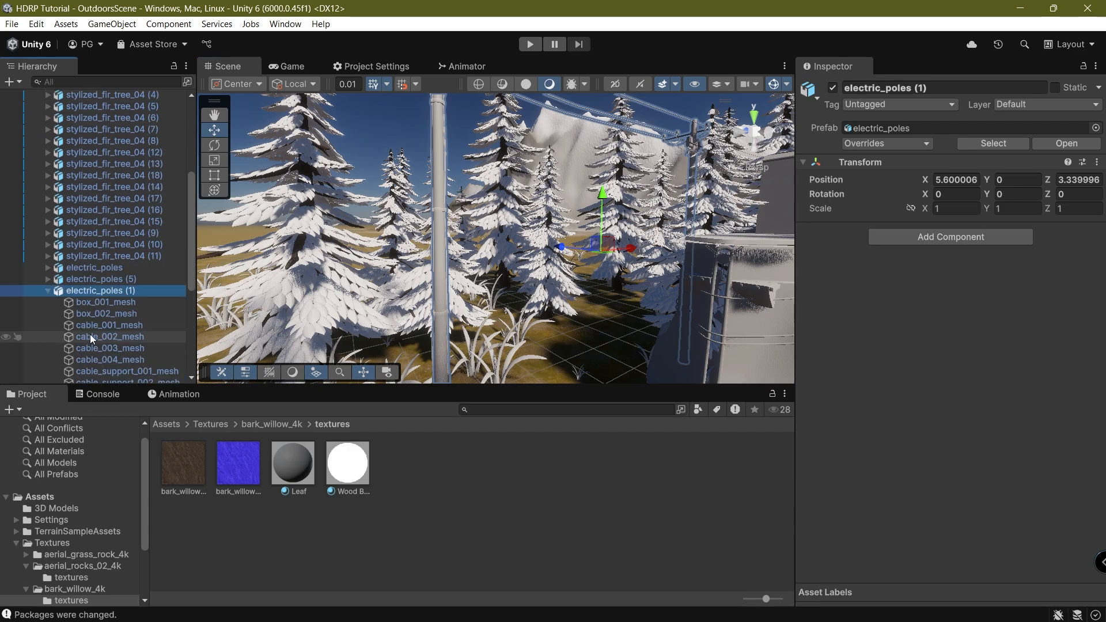
{"action": "left_click", "coordinate": [119, 300]}
{"action": "left_click_drag", "start_coordinate": [190, 262], "coordinate": [191, 333]}
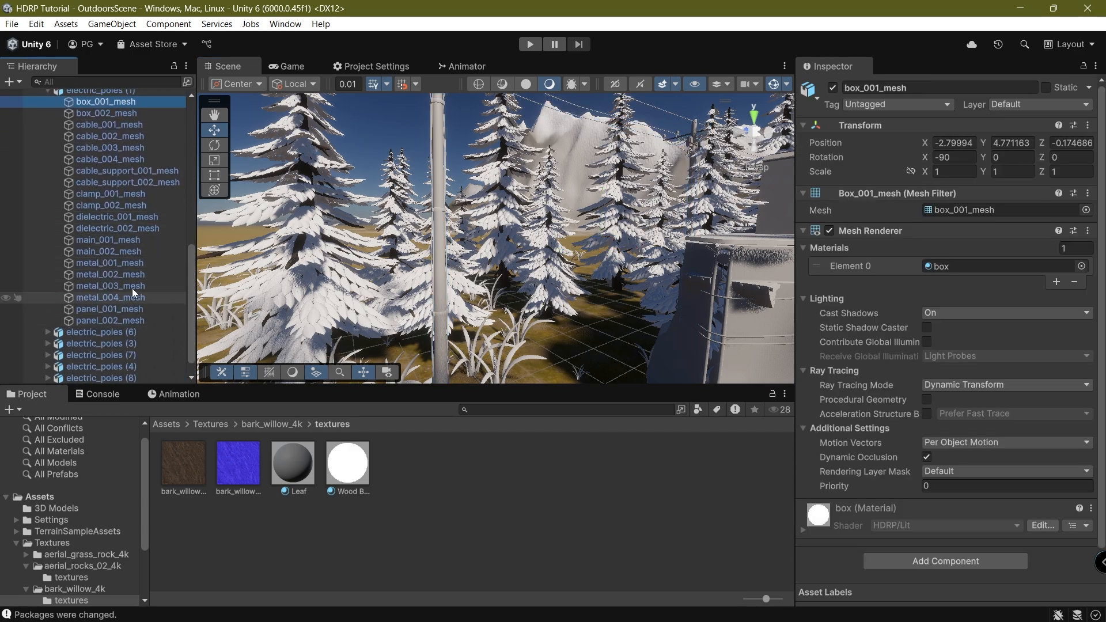
{"action": "left_click", "coordinate": [418, 196]}
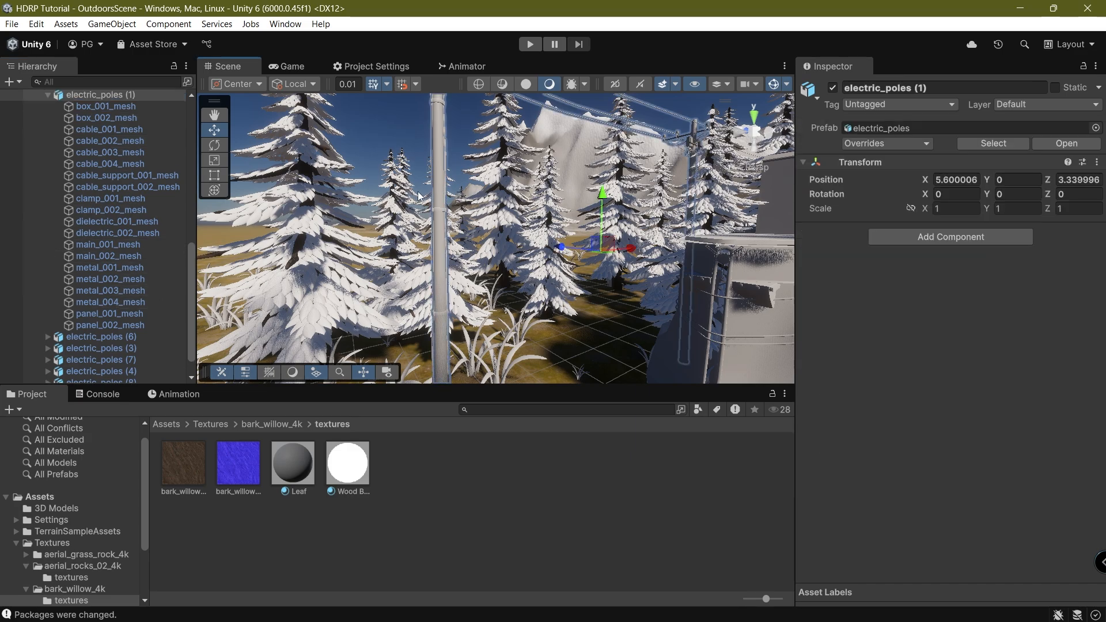
{"action": "left_click", "coordinate": [438, 191]}
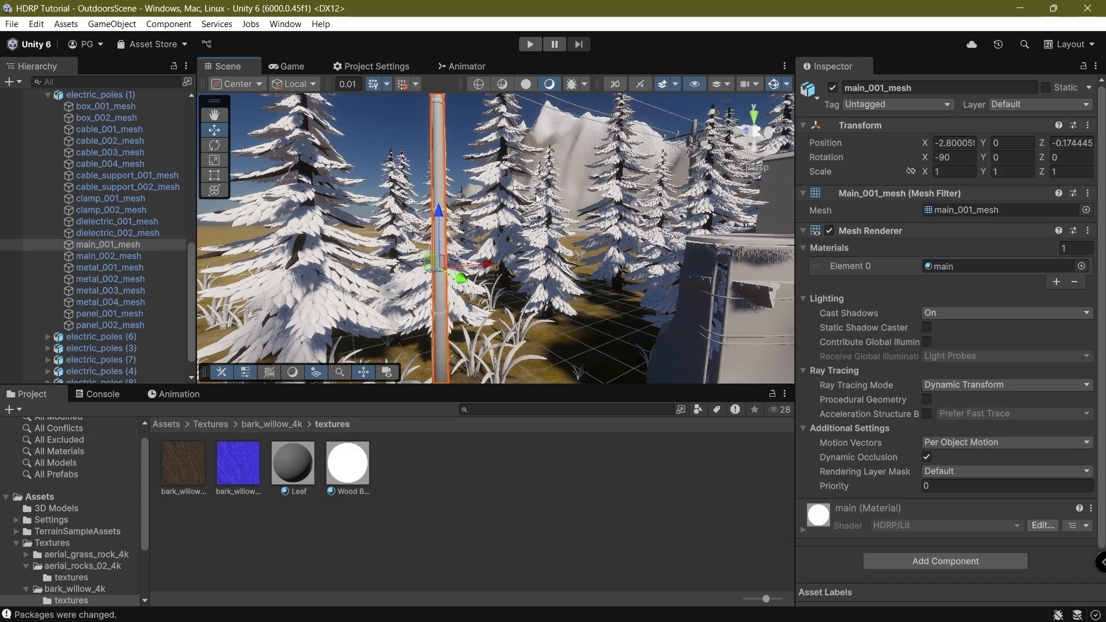
Filter the hierarchy to main_001_mesh, select all ten, and assign Wood Bark to Element 0.
{"action": "left_click", "coordinate": [119, 80]}
{"action": "type", "text": "main_001_mesh"}
{"action": "left_click", "coordinate": [77, 108]}
{"action": "left_click", "coordinate": [84, 212], "text": "shift"}
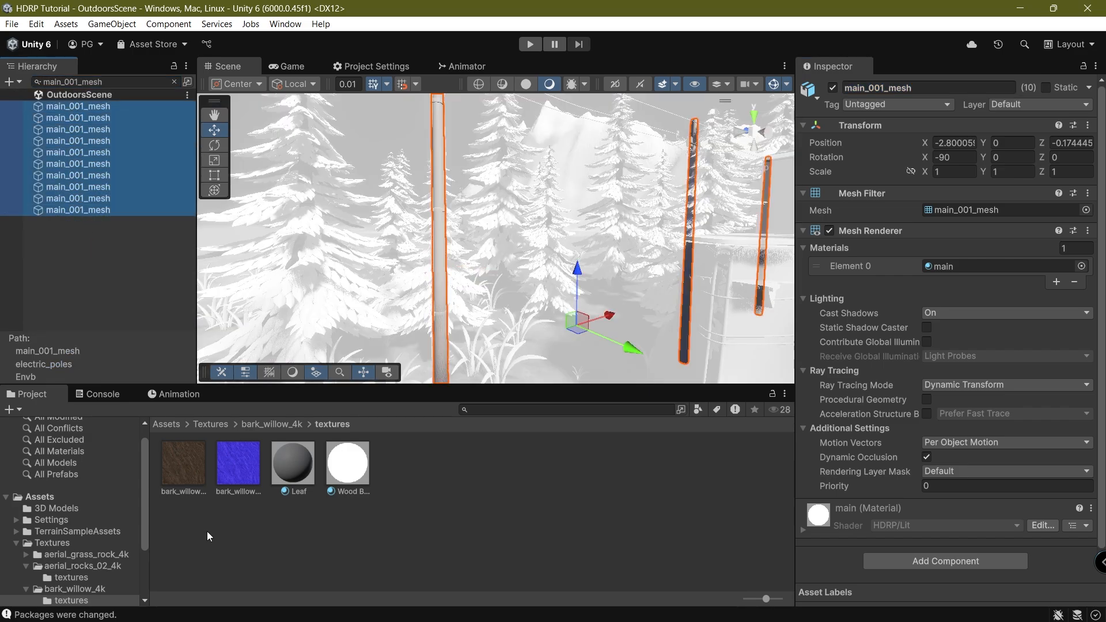
{"action": "left_click_drag", "start_coordinate": [349, 493], "coordinate": [898, 279]}
{"action": "left_click_drag", "start_coordinate": [972, 274], "coordinate": [970, 265]}
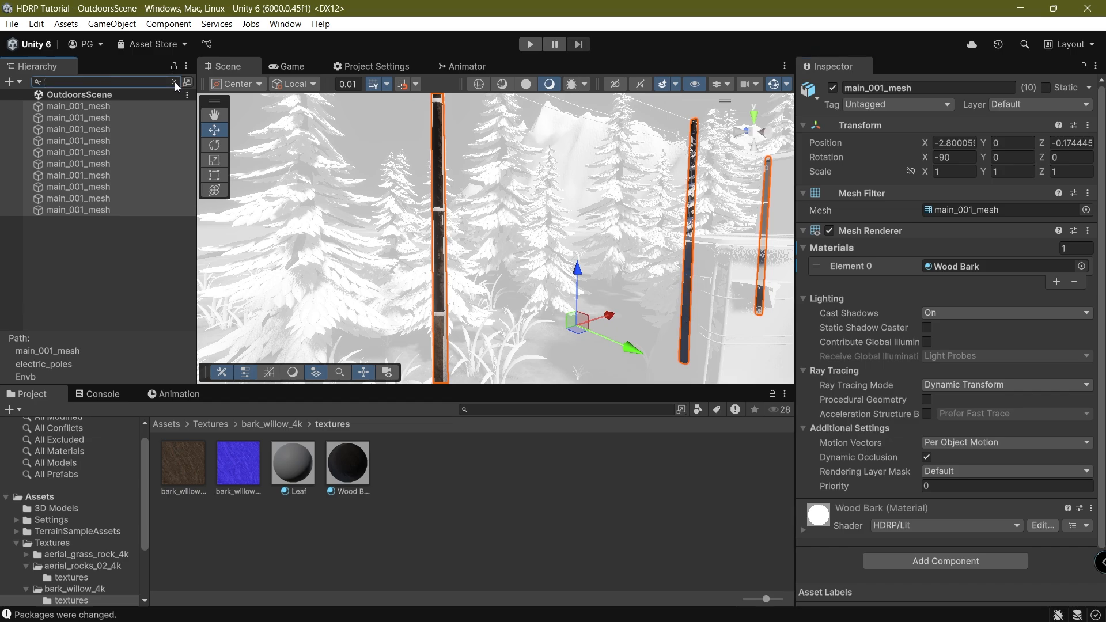
{"action": "left_click", "coordinate": [467, 462]}
{"action": "scroll", "coordinate": [364, 202], "scroll_direction": "up", "scroll_amount": 6}
Set the Wood Bark material's Normal Map to None.
{"action": "middle_click_drag", "start_coordinate": [372, 203], "coordinate": [398, 200]}
{"action": "right_click_drag", "start_coordinate": [397, 200], "coordinate": [470, 201]}
{"action": "middle_click_drag", "start_coordinate": [469, 202], "coordinate": [481, 217]}
{"action": "scroll", "coordinate": [481, 217], "scroll_direction": "up", "scroll_amount": 2}
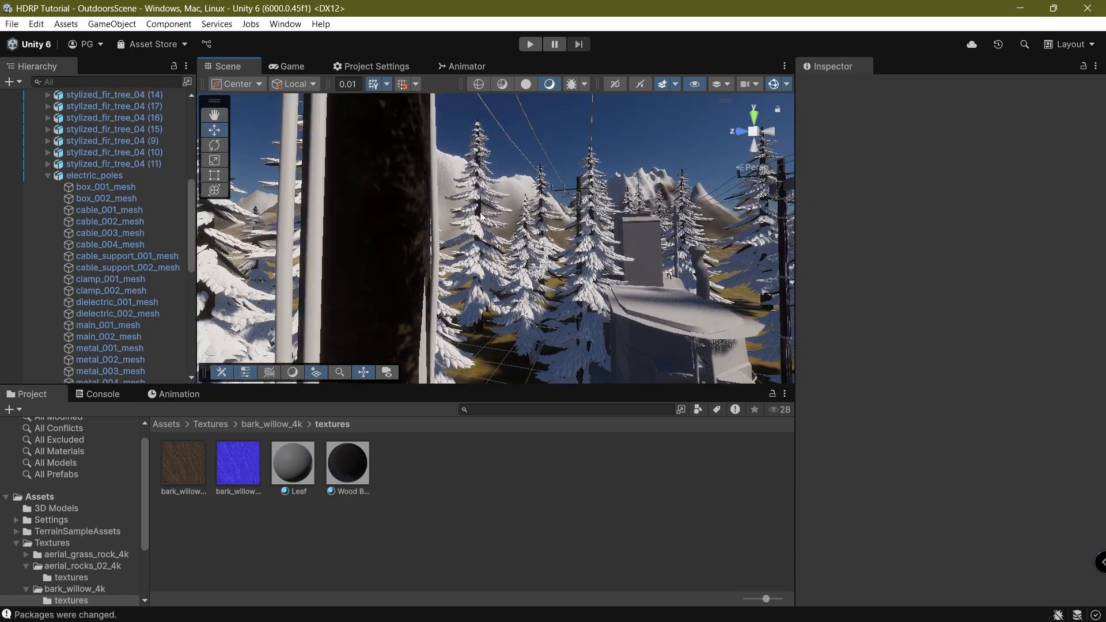
{"action": "right_click_drag", "start_coordinate": [596, 188], "coordinate": [453, 343]}
{"action": "left_click", "coordinate": [349, 471]}
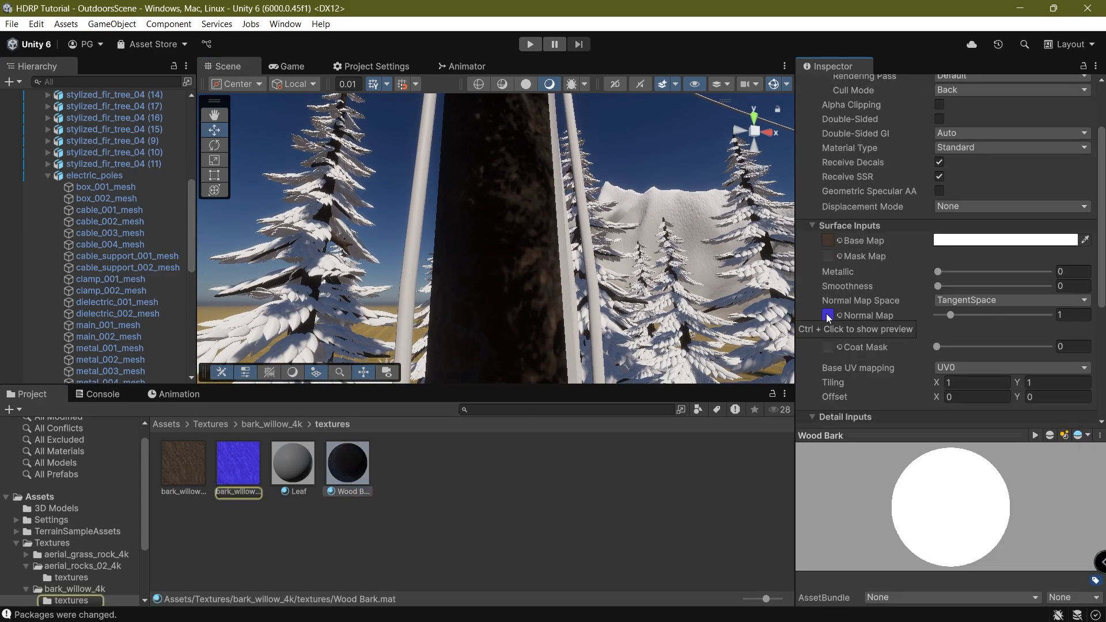
{"action": "mouse_move", "coordinate": [951, 316]}
{"action": "left_mouse_down"}
{"action": "mouse_move", "coordinate": [924, 316]}
{"action": "mouse_move", "coordinate": [951, 350]}
{"action": "mouse_move", "coordinate": [930, 354]}
{"action": "left_mouse_up"}
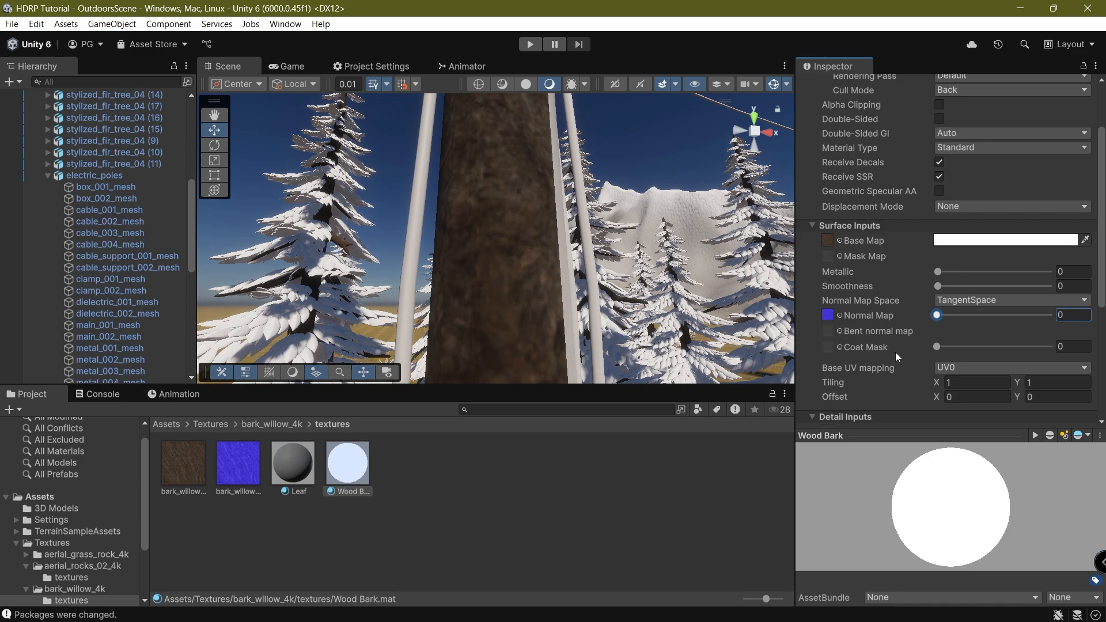
{"action": "left_click", "coordinate": [840, 315]}
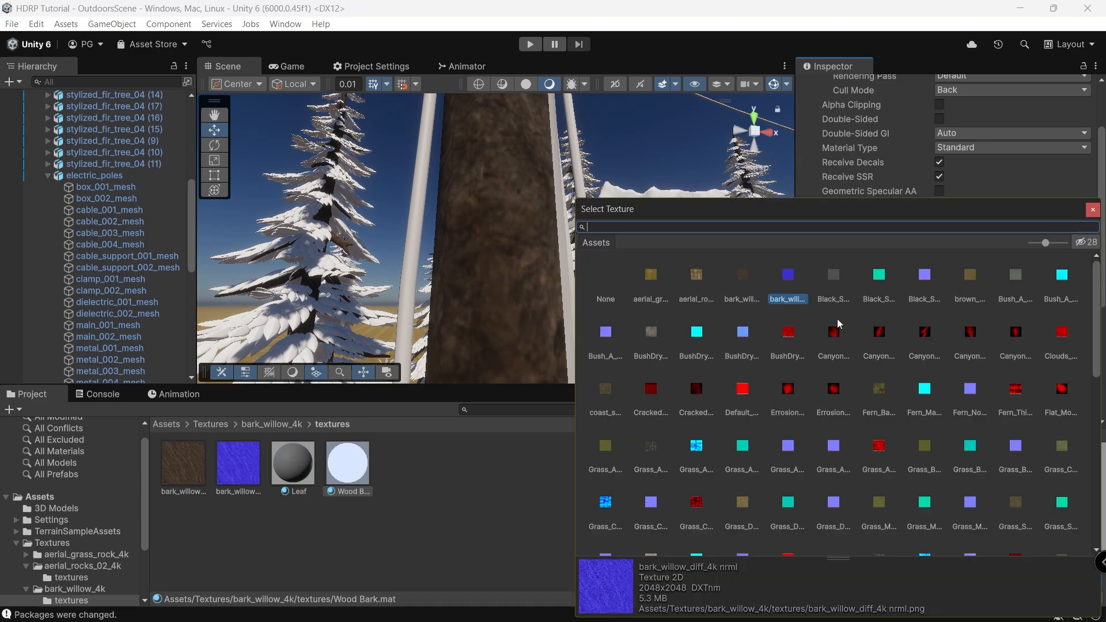
{"action": "double_click", "coordinate": [603, 289]}
Set Wood Bark's Metallic to 0.006 and Smoothness to about 0.081.
{"action": "scroll", "coordinate": [945, 289], "scroll_direction": "down", "scroll_amount": 2}
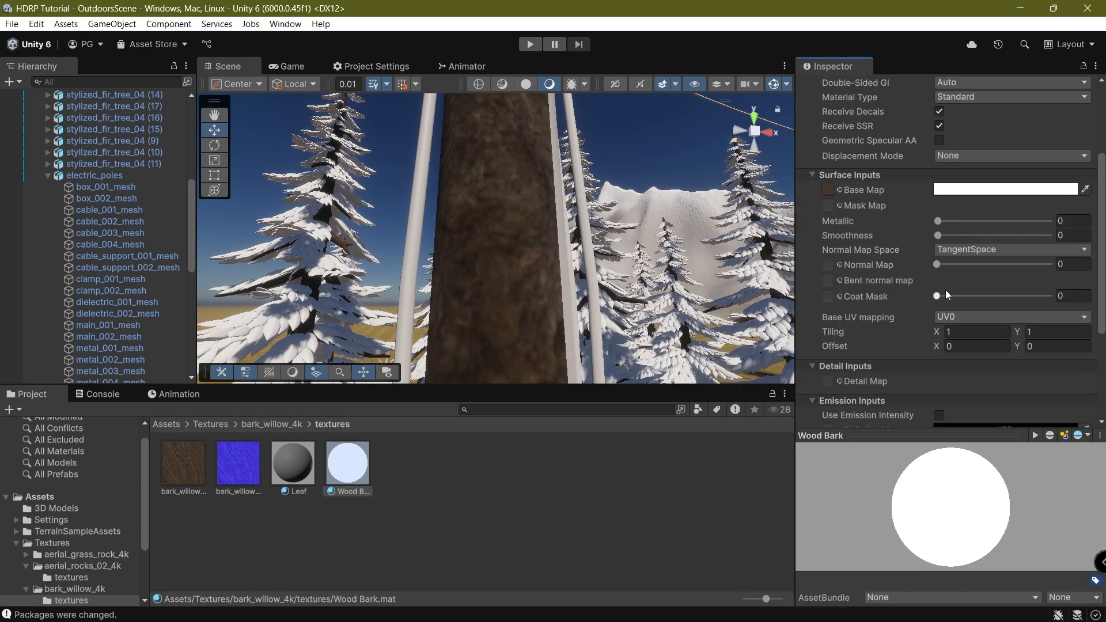
{"action": "left_click_drag", "start_coordinate": [948, 297], "coordinate": [897, 289]}
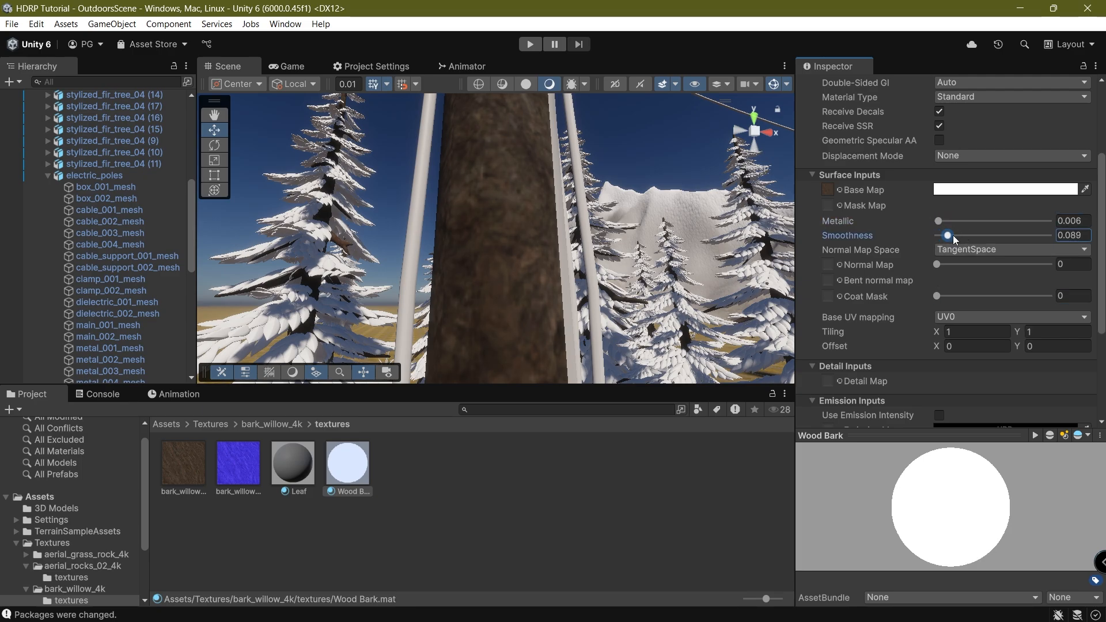
{"action": "left_click_drag", "start_coordinate": [953, 235], "coordinate": [947, 236]}
{"action": "right_click_drag", "start_coordinate": [630, 228], "coordinate": [631, 199]}
Switch Wood Bark's Base UV mapping to Triplanar.
{"action": "left_click", "coordinate": [965, 317]}
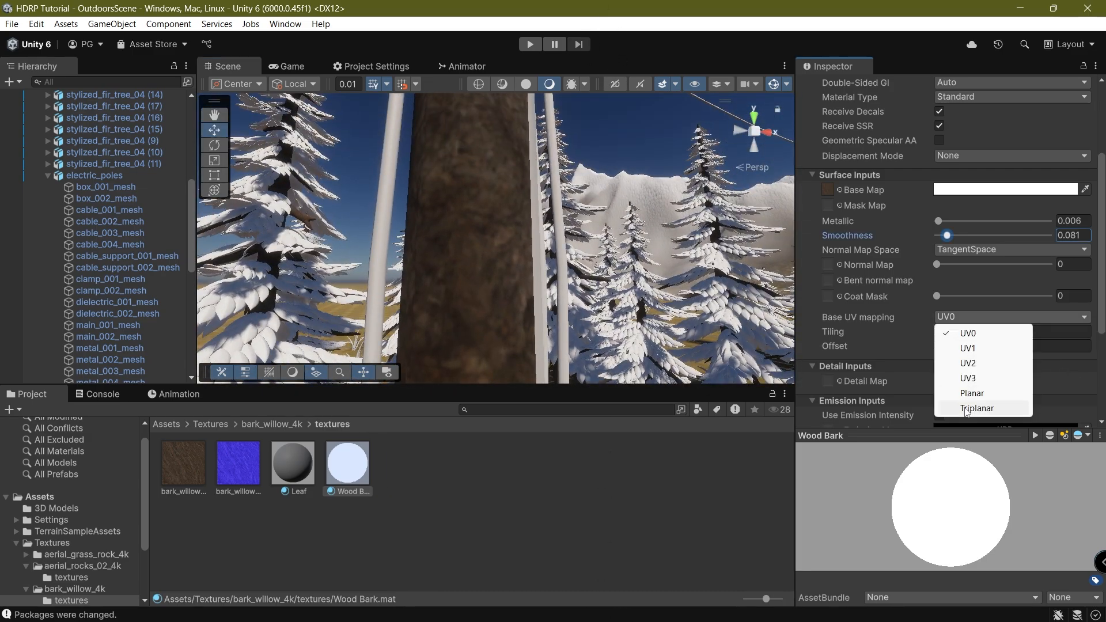
{"action": "left_click", "coordinate": [968, 409]}
{"action": "right_click_drag", "start_coordinate": [629, 233], "coordinate": [613, 295]}
{"action": "middle_click_drag", "start_coordinate": [612, 294], "coordinate": [611, 298]}
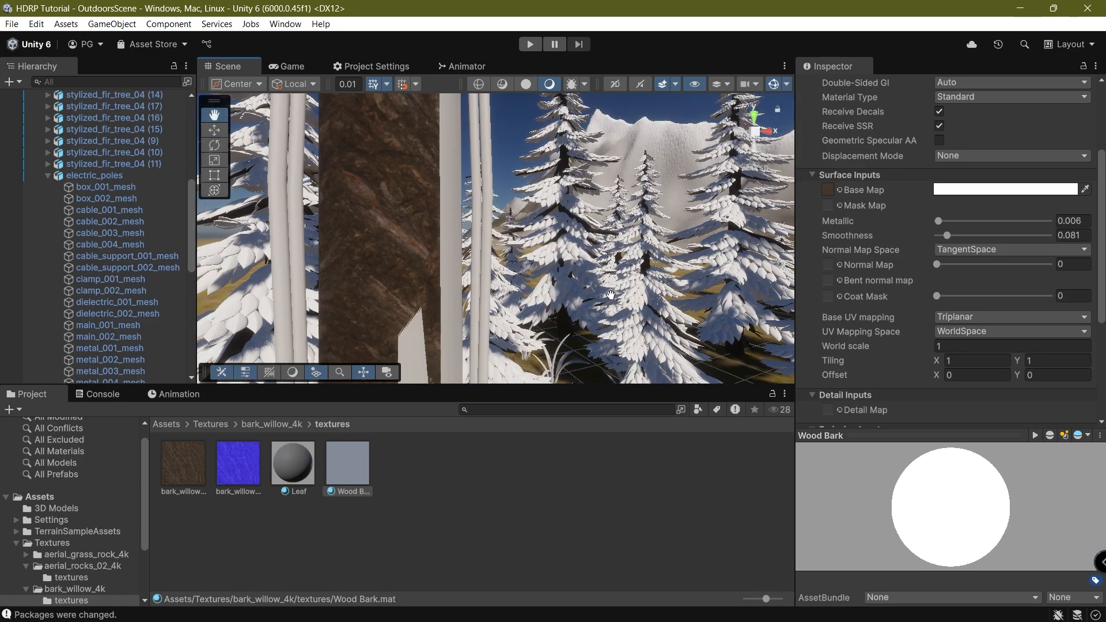
{"action": "right_click_drag", "start_coordinate": [611, 297], "coordinate": [682, 254]}
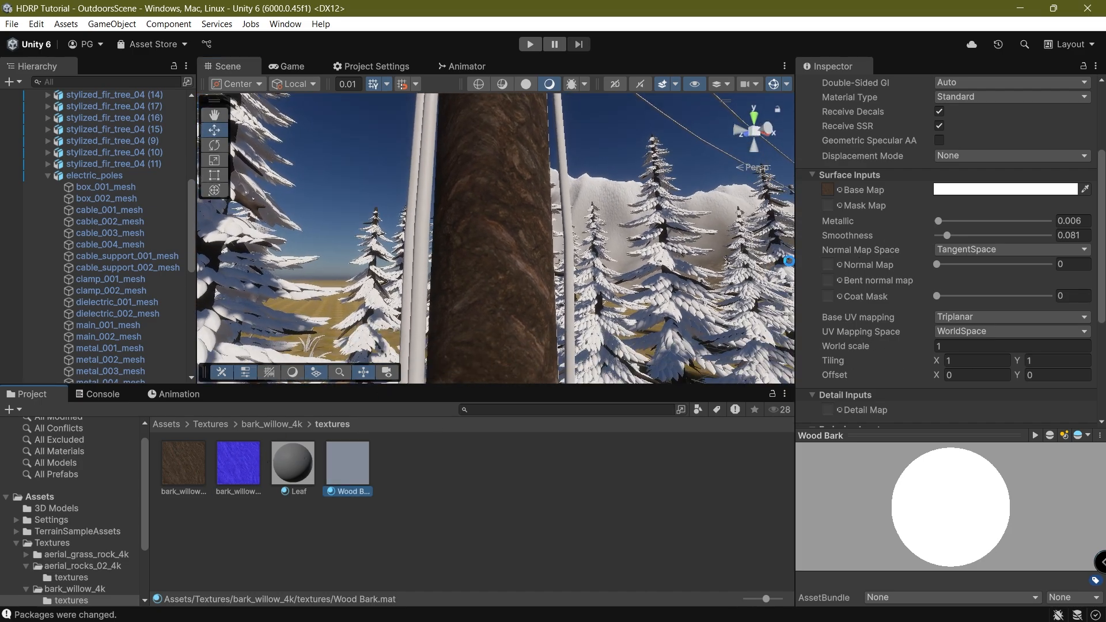
Put the bark_willow normal texture back on Normal Map at strength 0.86 and select it.
{"action": "left_click_drag", "start_coordinate": [829, 266], "coordinate": [829, 267]}
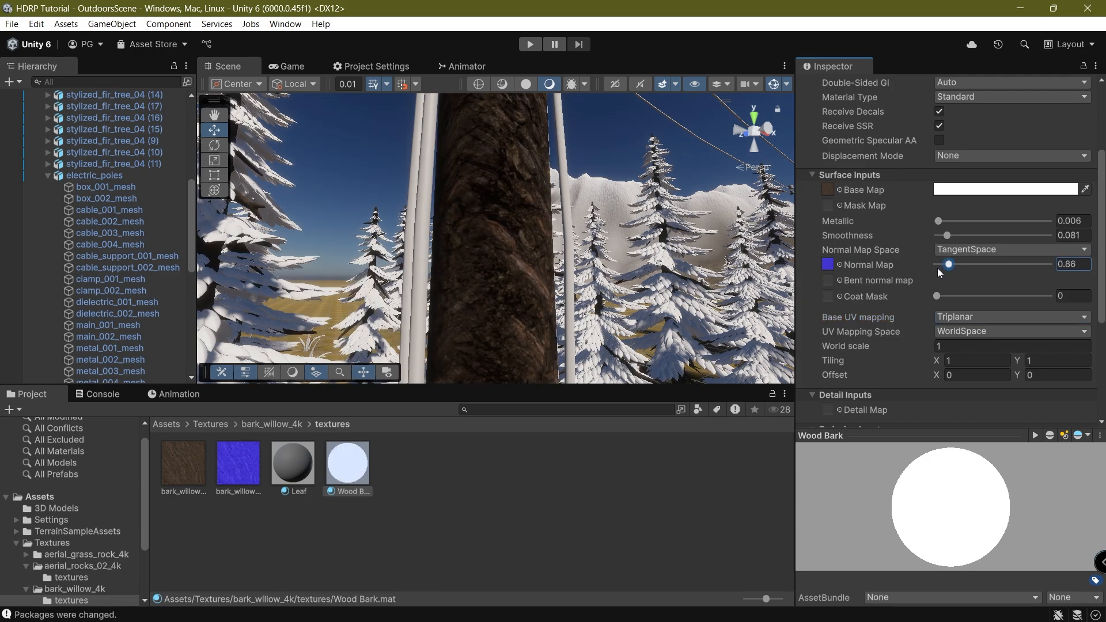
{"action": "left_click_drag", "start_coordinate": [938, 268], "coordinate": [944, 266]}
{"action": "left_click", "coordinate": [245, 466]}
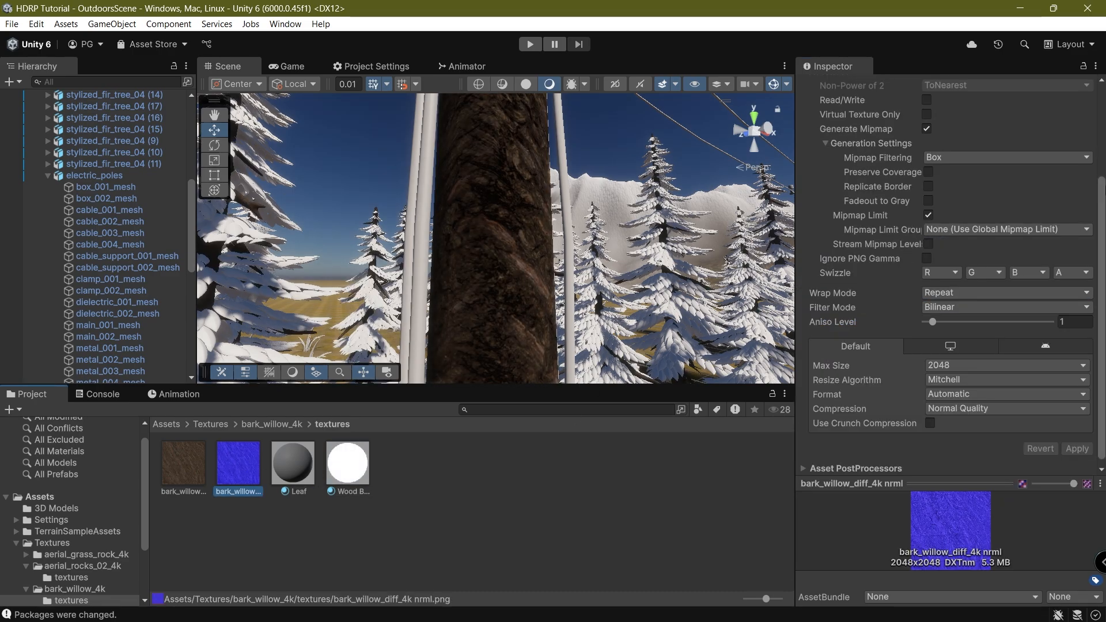
Enable Create from Grayscale on the bark normal texture with bumpiness 0.096.
{"action": "scroll", "coordinate": [1031, 295], "scroll_direction": "up", "scroll_amount": 3}
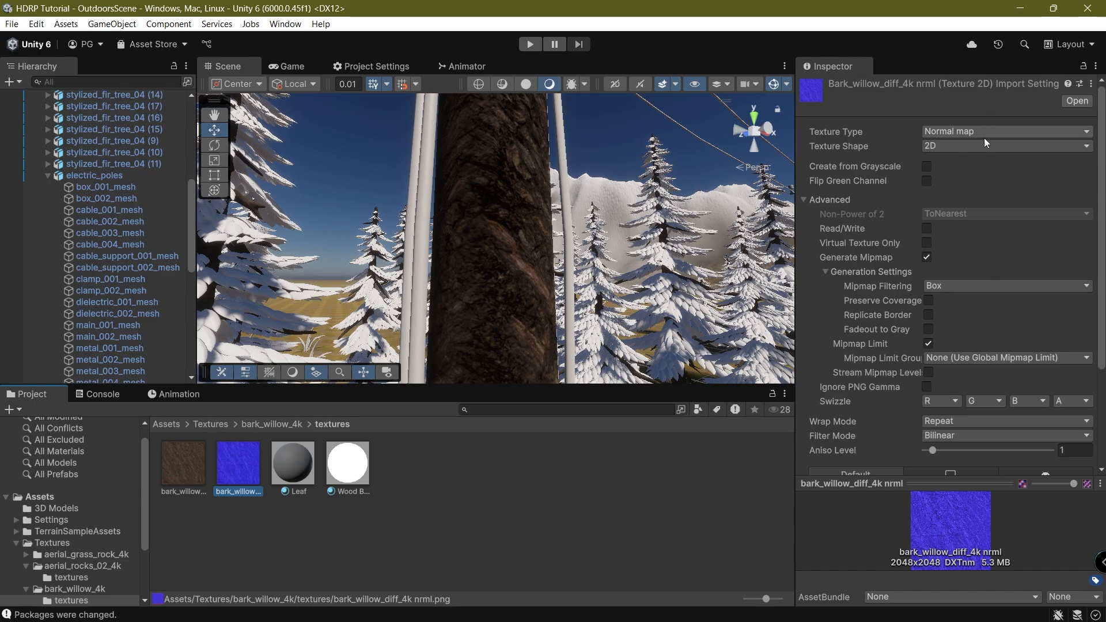
{"action": "left_click", "coordinate": [926, 167]}
{"action": "scroll", "coordinate": [1024, 312], "scroll_direction": "down", "scroll_amount": 5}
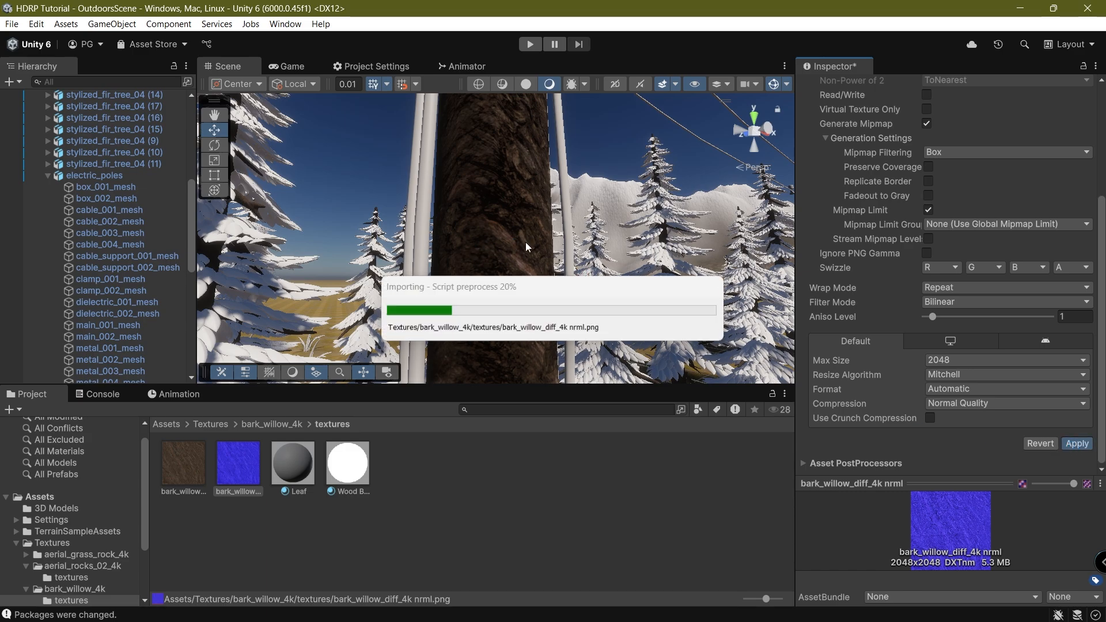
{"action": "scroll", "coordinate": [935, 213], "scroll_direction": "up", "scroll_amount": 5}
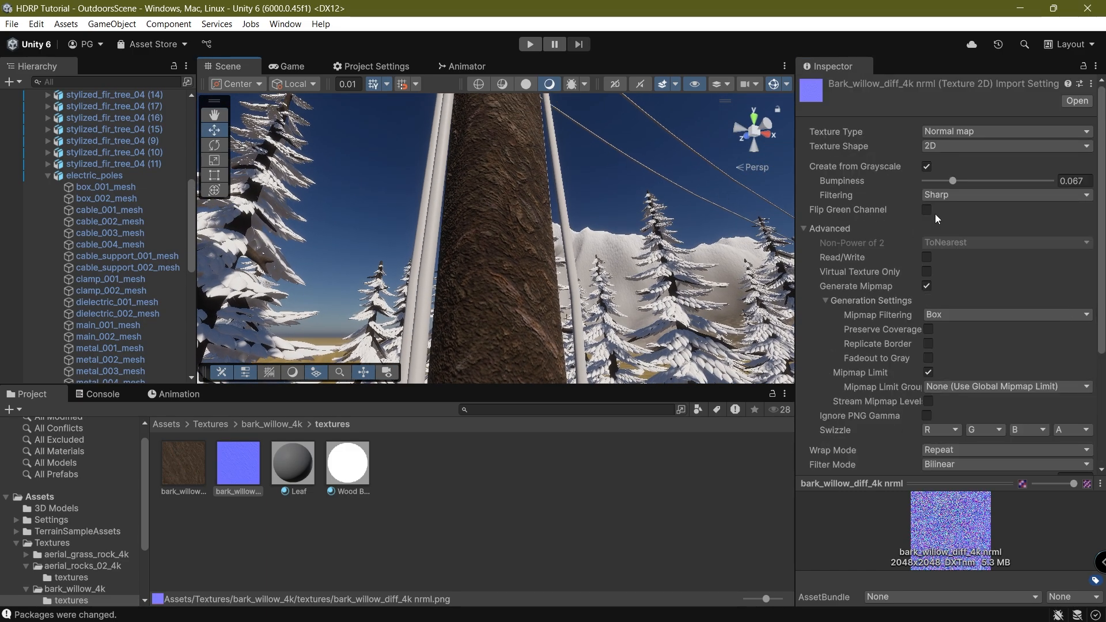
{"action": "left_click", "coordinate": [960, 182]}
{"action": "scroll", "coordinate": [1007, 367], "scroll_direction": "down", "scroll_amount": 5}
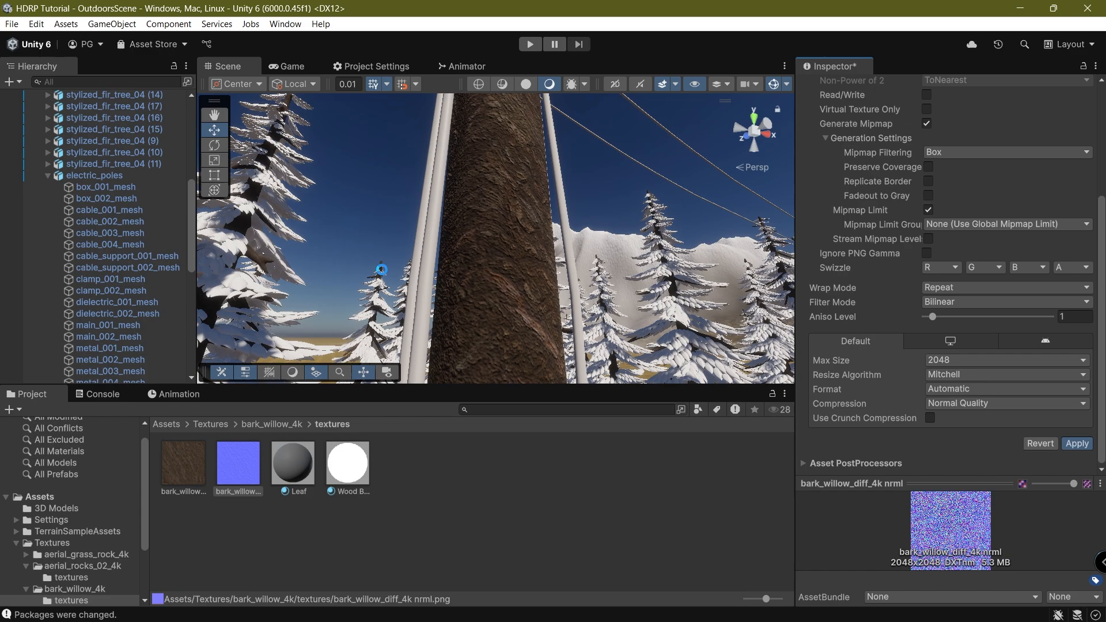
Lower Wood Bark's normal map strength to 0.49.
{"action": "left_click", "coordinate": [308, 469]}
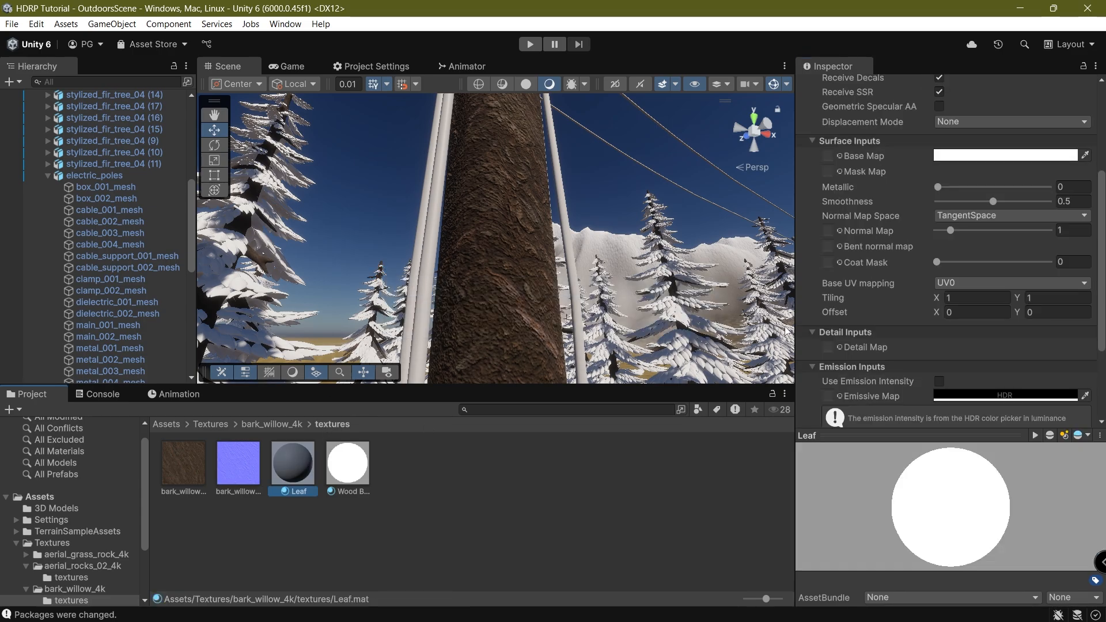
{"action": "left_click", "coordinate": [360, 465]}
{"action": "left_click_drag", "start_coordinate": [952, 230], "coordinate": [946, 237]}
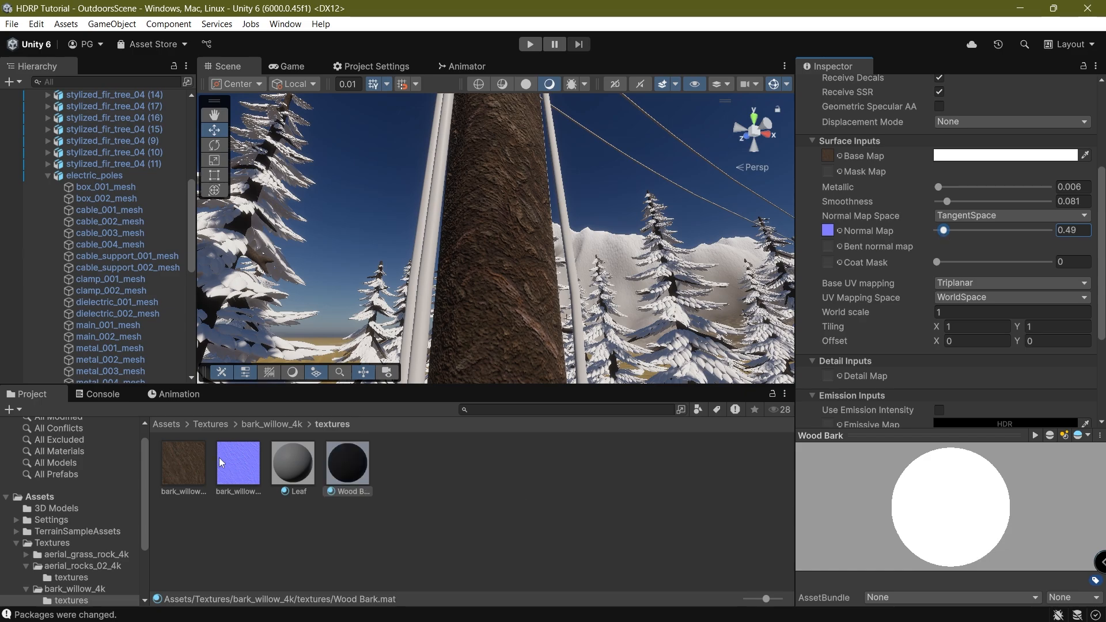
Set the bark normal texture's Filtering to Smooth.
{"action": "left_click", "coordinate": [238, 464]}
{"action": "scroll", "coordinate": [1040, 224], "scroll_direction": "up", "scroll_amount": 5}
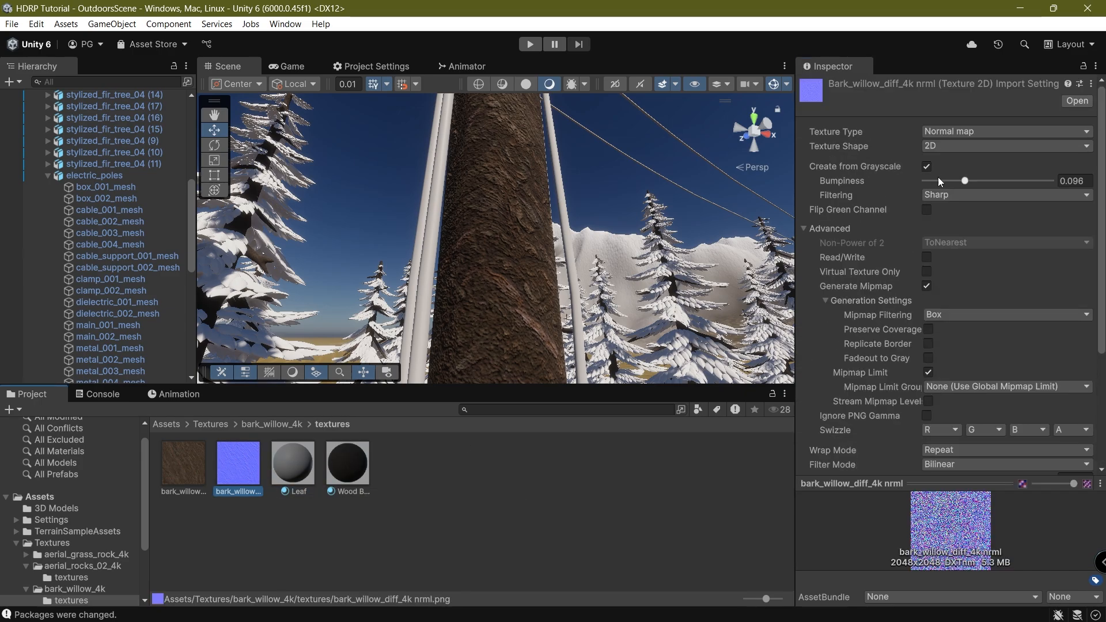
{"action": "left_click", "coordinate": [943, 194]}
{"action": "left_click", "coordinate": [951, 227]}
{"action": "scroll", "coordinate": [991, 305], "scroll_direction": "down", "scroll_amount": 5}
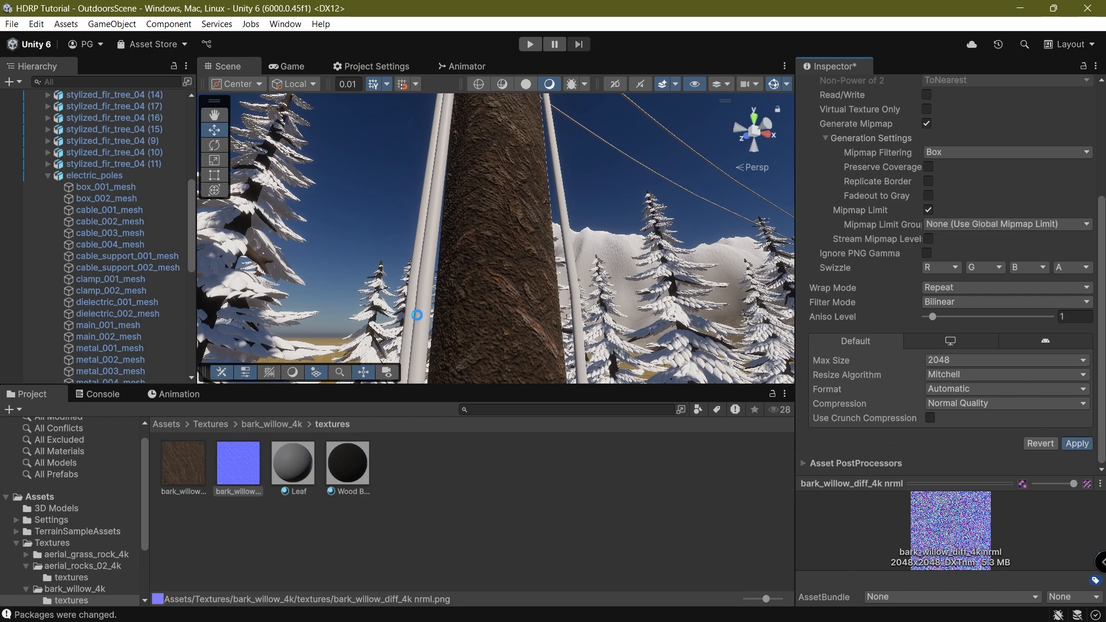
Turn the scene view toward the train and check the railway in the Game view.
{"action": "scroll", "coordinate": [496, 265], "scroll_direction": "up", "scroll_amount": 3}
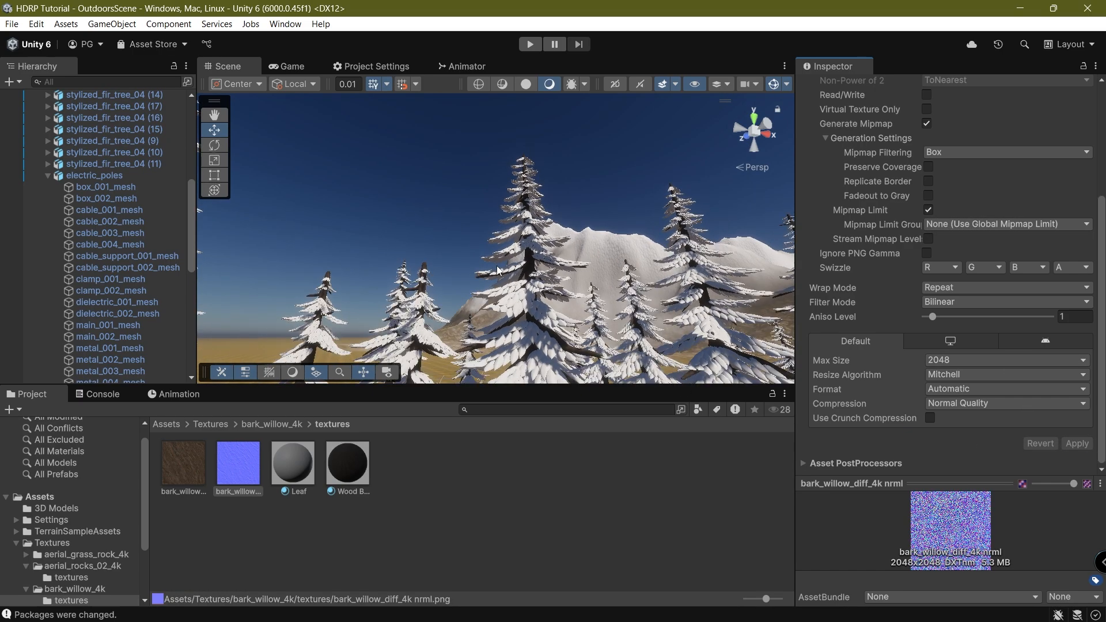
{"action": "scroll", "coordinate": [497, 264], "scroll_direction": "down", "scroll_amount": 8}
{"action": "right_click_drag", "start_coordinate": [489, 258], "coordinate": [582, 277]}
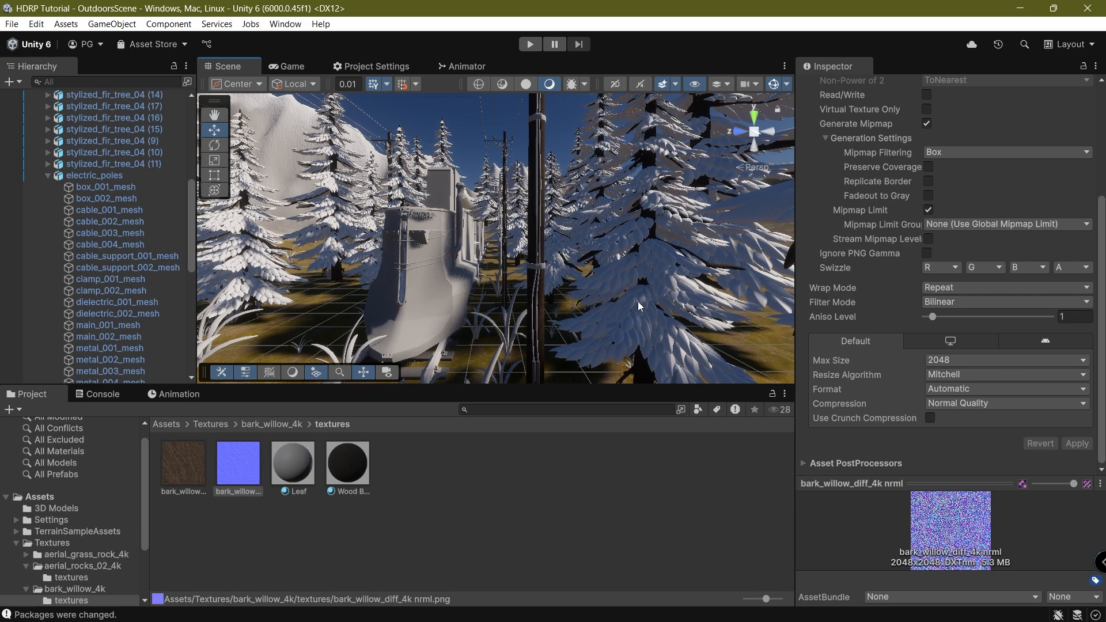
{"action": "scroll", "coordinate": [576, 274], "scroll_direction": "down", "scroll_amount": 3}
{"action": "left_click", "coordinate": [297, 68]}
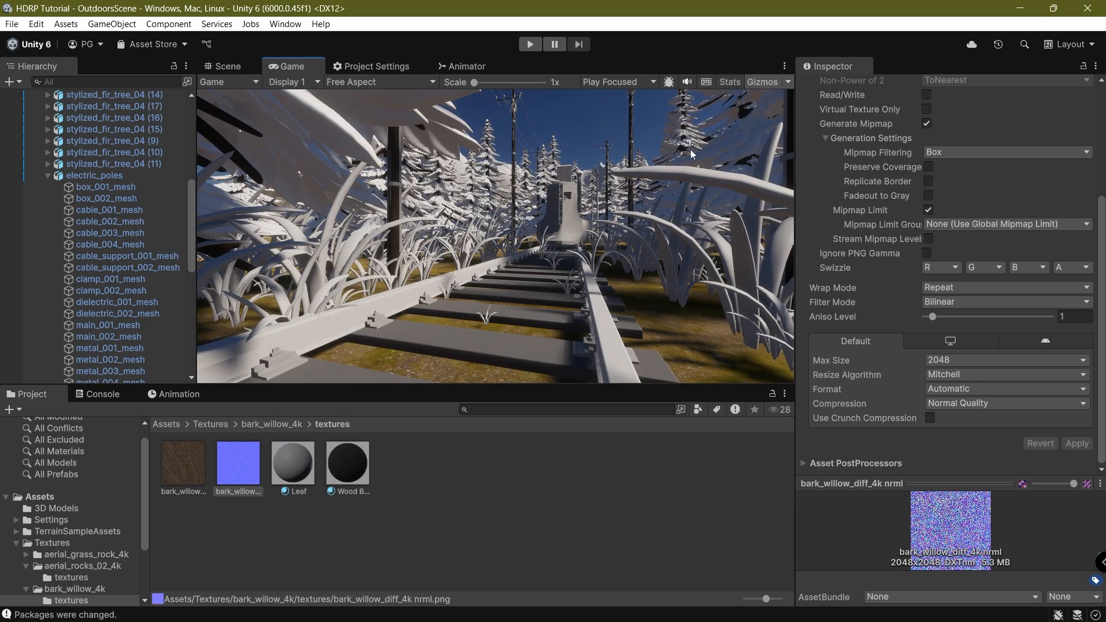
Back in the Scene view, select the fir tree stylized_tree_branch_01 (15).
{"action": "left_click", "coordinate": [228, 66]}
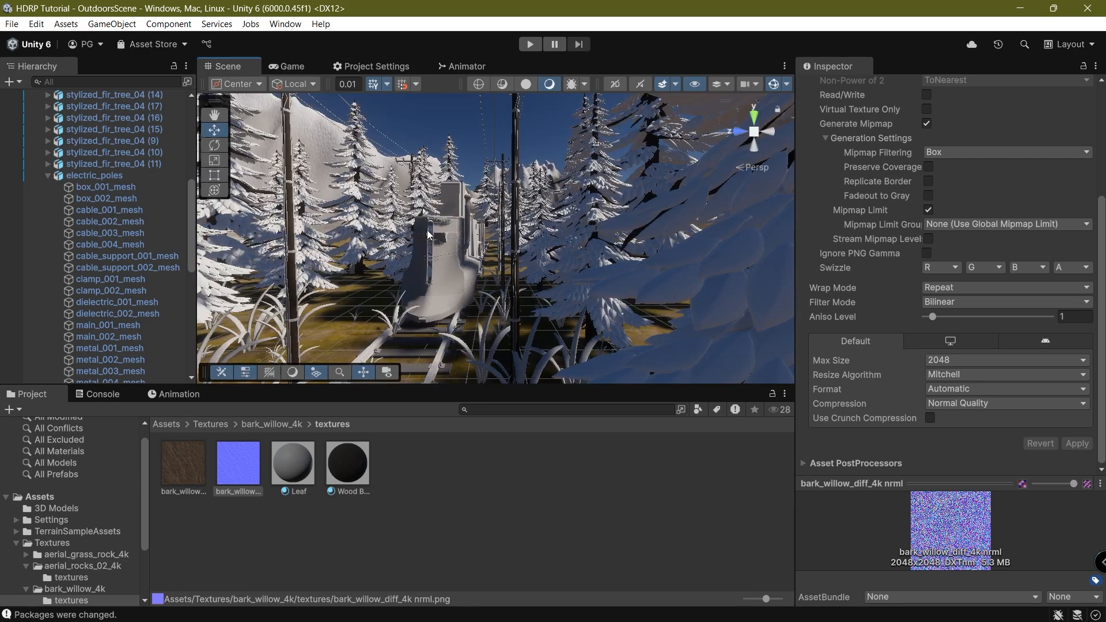
{"action": "scroll", "coordinate": [513, 273], "scroll_direction": "up", "scroll_amount": 5}
{"action": "scroll", "coordinate": [548, 256], "scroll_direction": "up", "scroll_amount": 6}
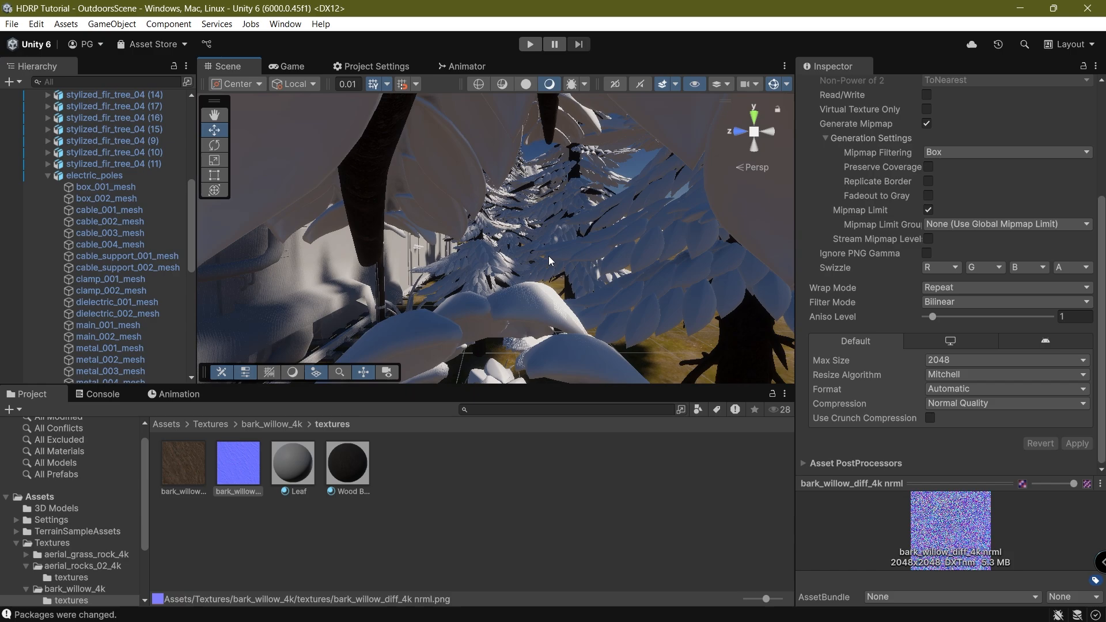
{"action": "left_click", "coordinate": [494, 219]}
{"action": "scroll", "coordinate": [494, 218], "scroll_direction": "down", "scroll_amount": 6}
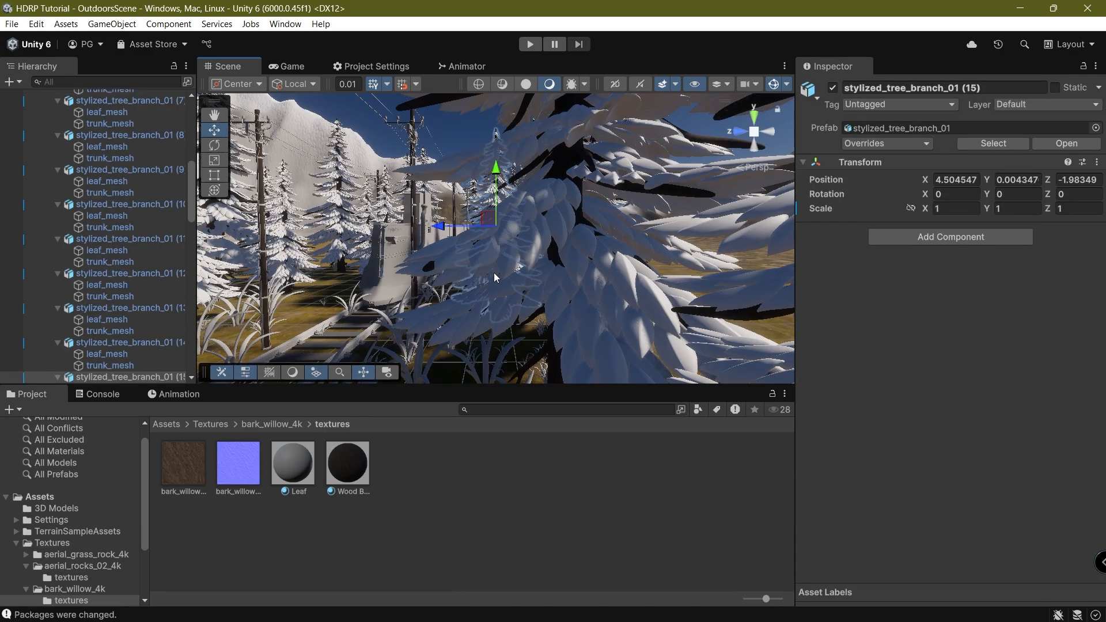
Tint the Leaf material's base colour a dark muted green.
{"action": "right_click_drag", "start_coordinate": [492, 272], "coordinate": [595, 299]}
{"action": "left_click_drag", "start_coordinate": [292, 470], "coordinate": [648, 374]}
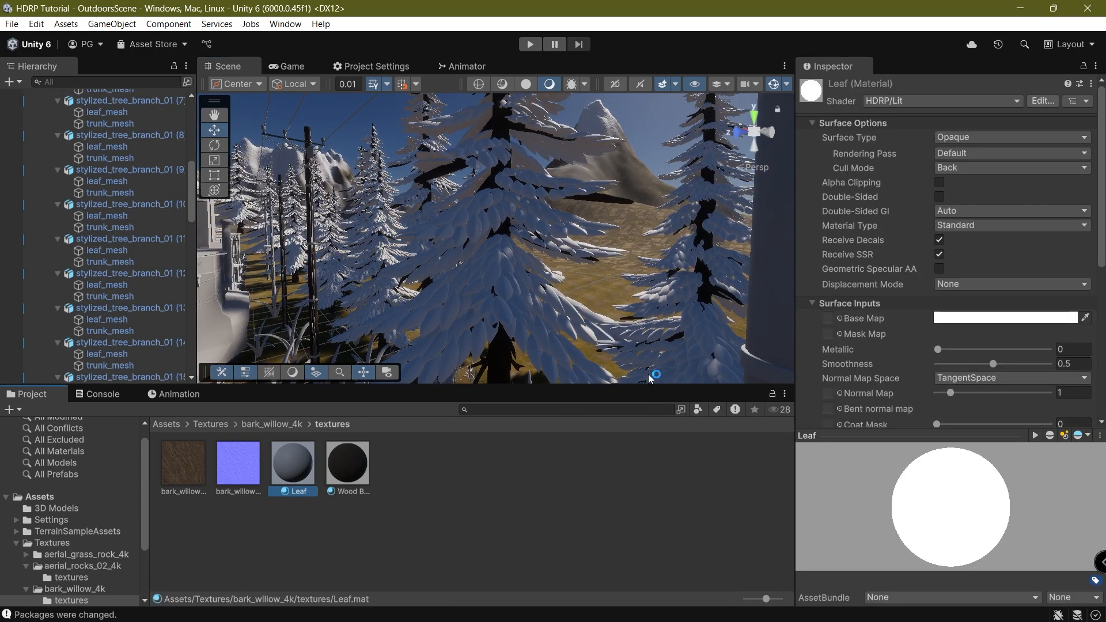
{"action": "left_click", "coordinate": [990, 320]}
{"action": "left_click_drag", "start_coordinate": [986, 254], "coordinate": [459, 305]}
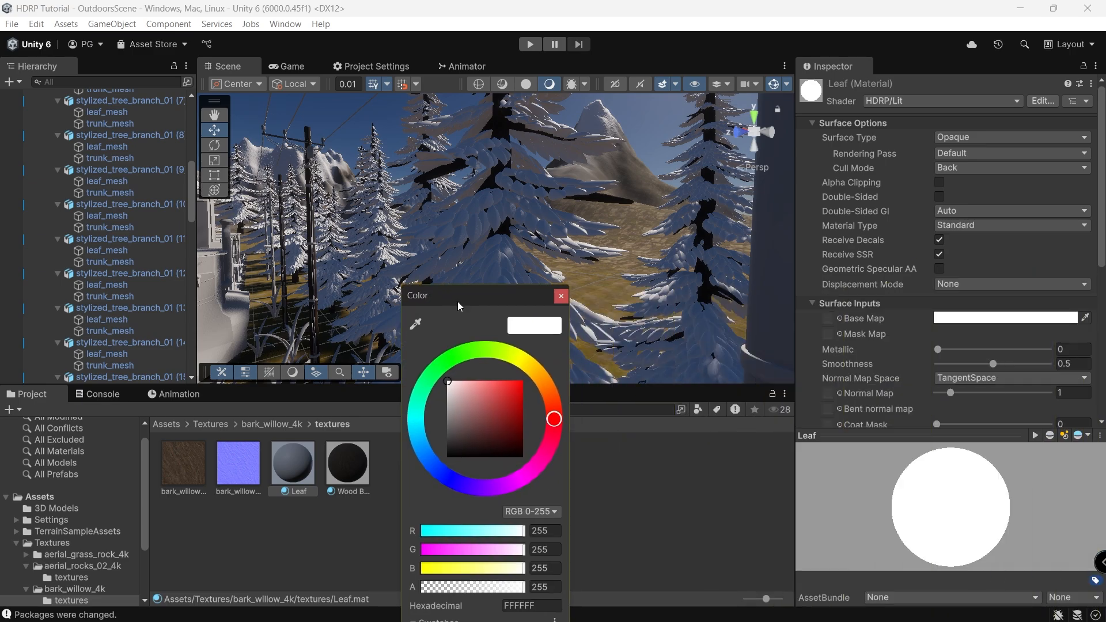
{"action": "left_click", "coordinate": [464, 353]}
{"action": "mouse_move", "coordinate": [513, 400]}
{"action": "left_mouse_down"}
{"action": "mouse_move", "coordinate": [465, 444]}
{"action": "mouse_move", "coordinate": [474, 438]}
{"action": "left_mouse_up"}
{"action": "left_click", "coordinate": [711, 608]}
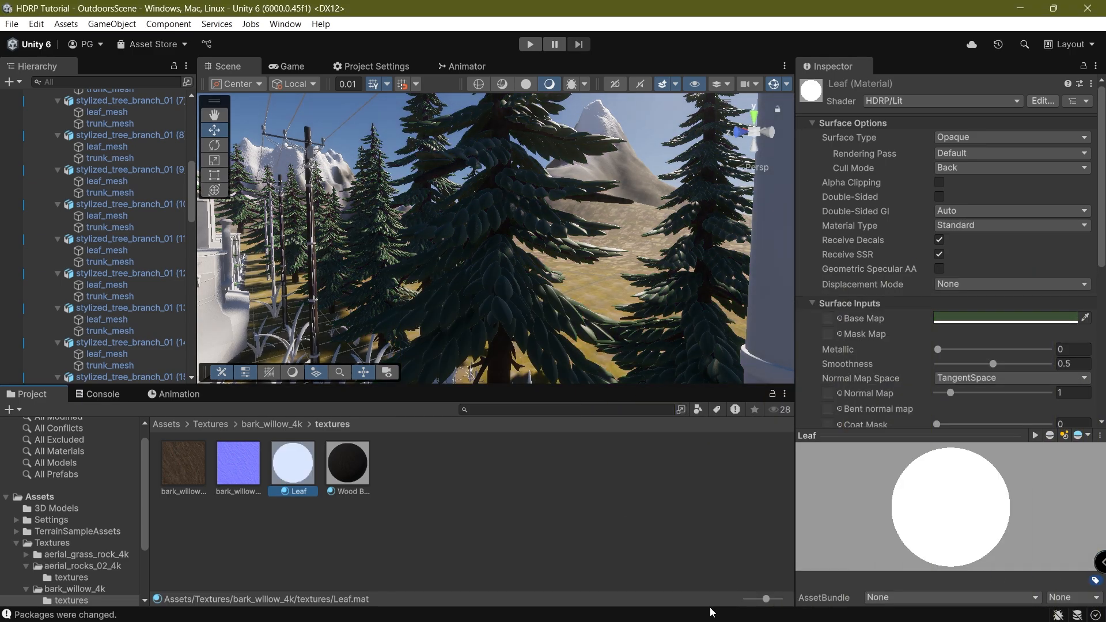
In the Game view, set Leaf's Smoothness to 0.133 with Metallic at 0.
{"action": "left_click", "coordinate": [292, 62]}
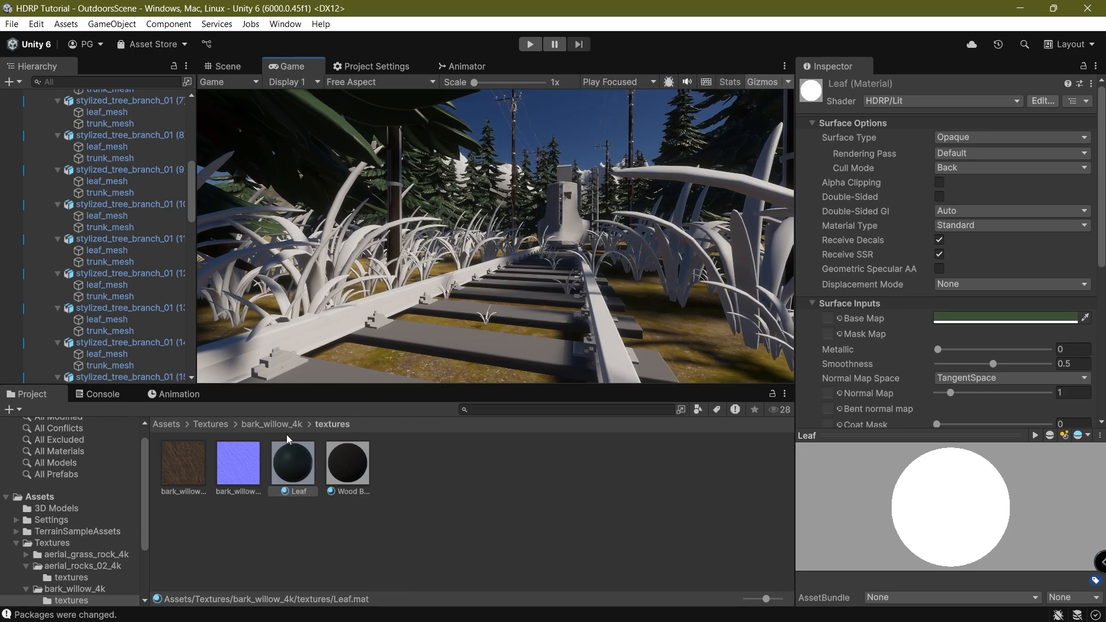
{"action": "left_click_drag", "start_coordinate": [985, 366], "coordinate": [904, 384]}
{"action": "left_click_drag", "start_coordinate": [937, 349], "coordinate": [793, 368]}
{"action": "left_click_drag", "start_coordinate": [938, 364], "coordinate": [954, 378]}
{"action": "left_click_drag", "start_coordinate": [1102, 223], "coordinate": [1102, 266]}
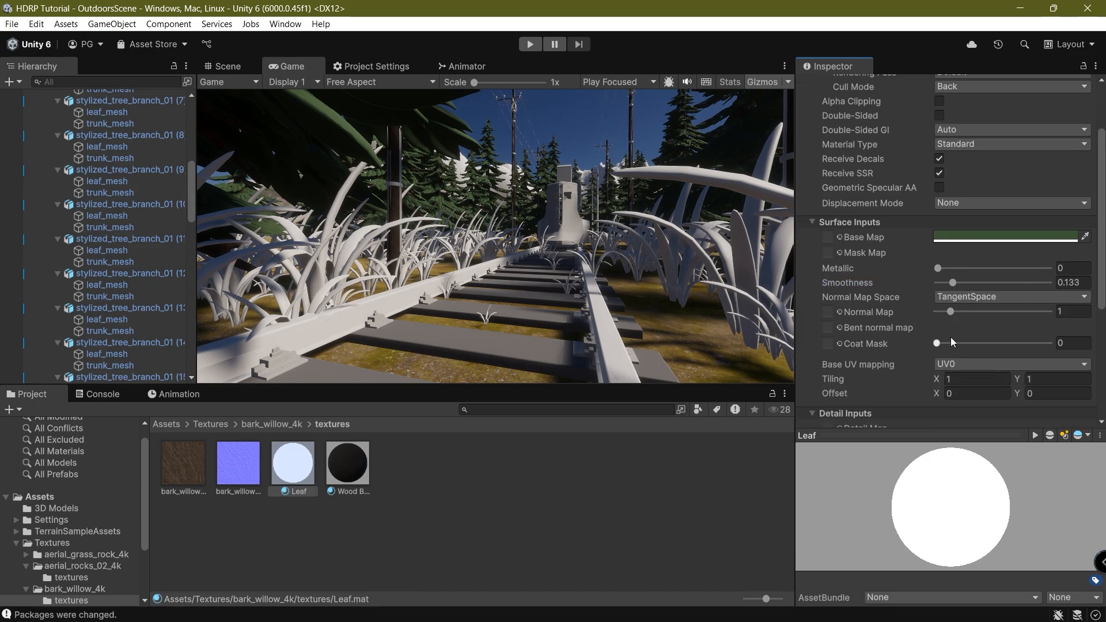
{"action": "scroll", "coordinate": [953, 223], "scroll_direction": "up", "scroll_amount": 3}
{"action": "left_click", "coordinate": [972, 223]}
Make Leaf a Subsurface Scattering material using the registered FoliageDiffusionProfile.
{"action": "left_click", "coordinate": [967, 238]}
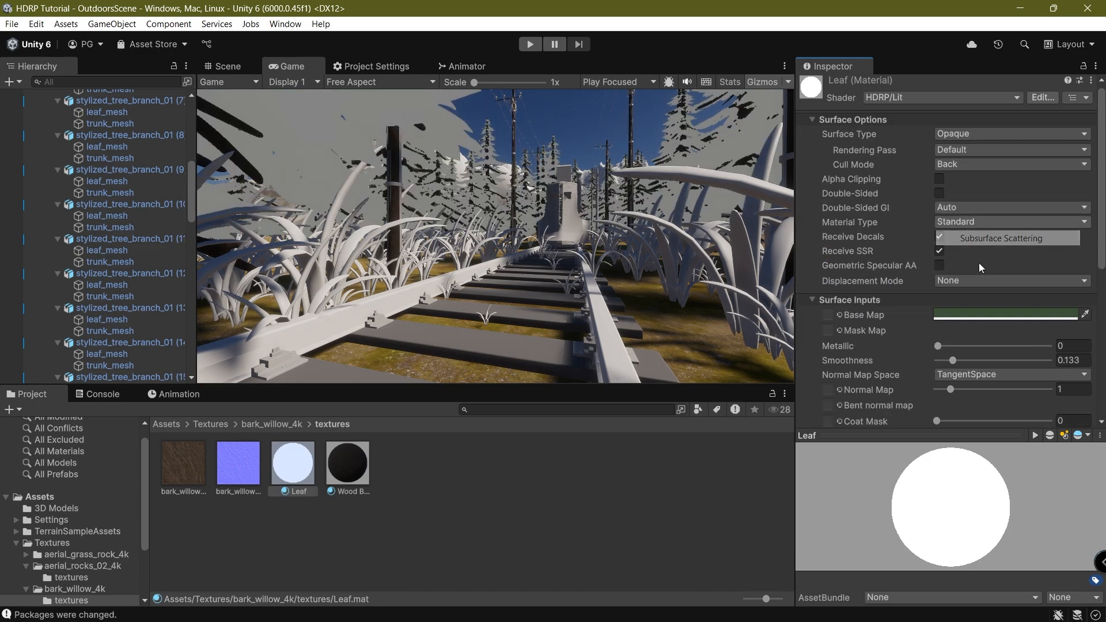
{"action": "scroll", "coordinate": [1028, 321], "scroll_direction": "down", "scroll_amount": 2}
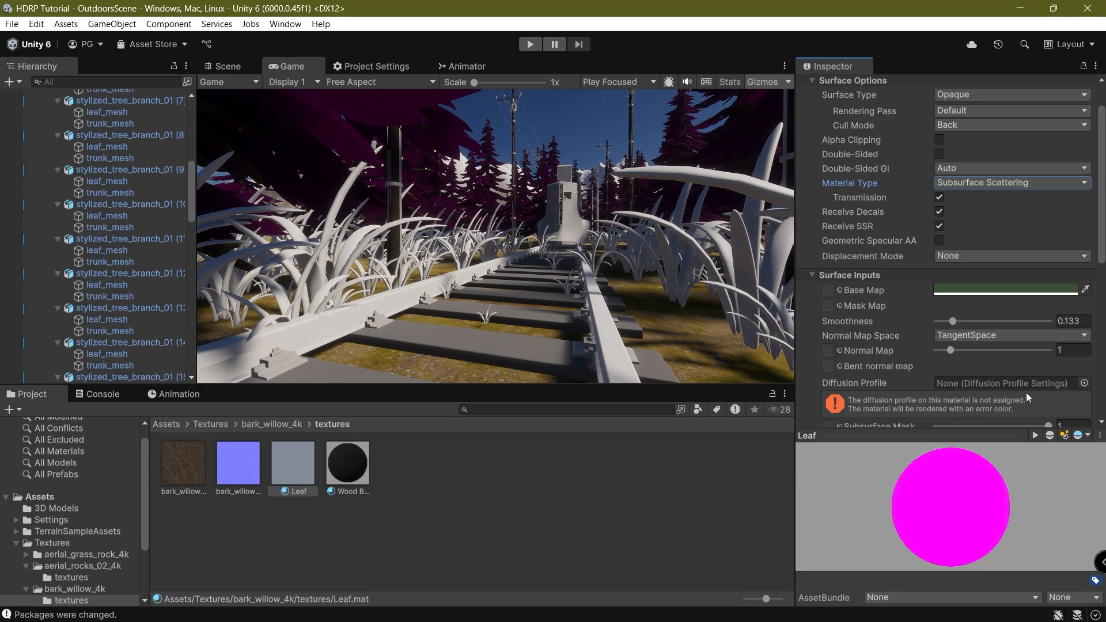
{"action": "scroll", "coordinate": [1029, 398], "scroll_direction": "down", "scroll_amount": 2}
{"action": "left_click", "coordinate": [1085, 345]}
{"action": "left_click_drag", "start_coordinate": [745, 209], "coordinate": [589, 348]}
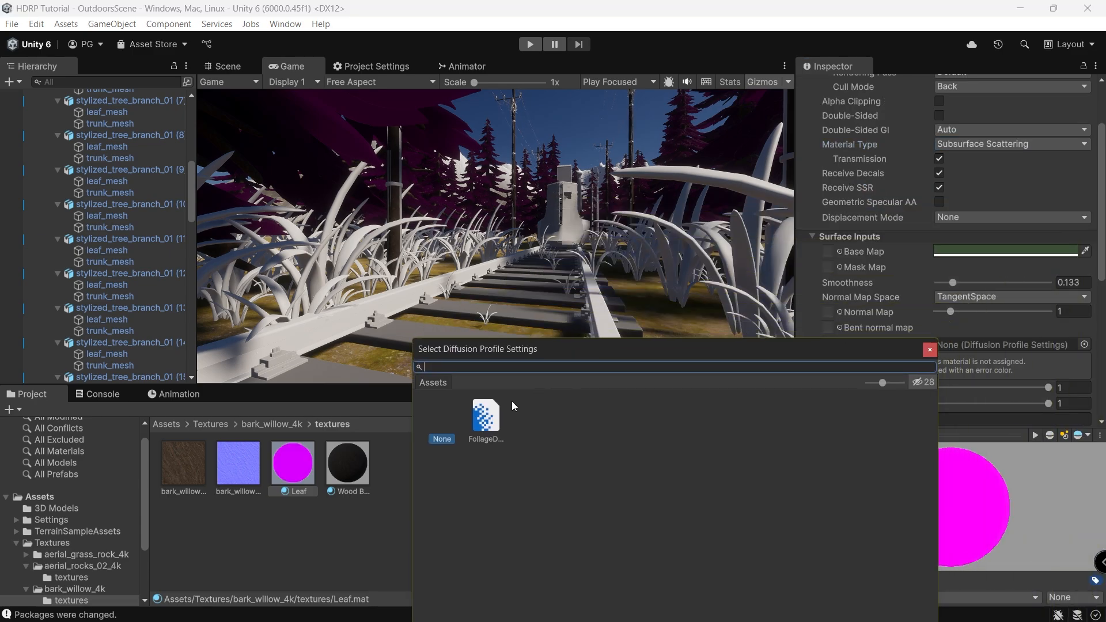
{"action": "double_click", "coordinate": [487, 413]}
{"action": "left_click", "coordinate": [1065, 380]}
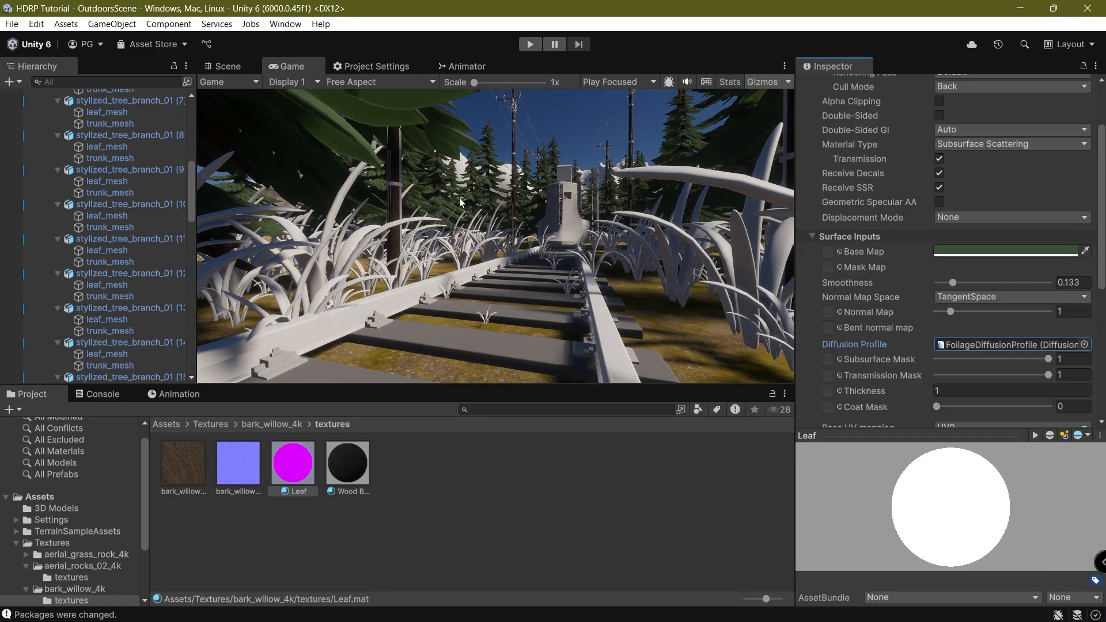
Set Leaf's Smoothness to 0.091 and Transmission Mask to 0.407.
{"action": "mouse_move", "coordinate": [948, 282]}
{"action": "left_mouse_down"}
{"action": "mouse_move", "coordinate": [935, 285]}
{"action": "mouse_move", "coordinate": [1001, 285]}
{"action": "mouse_move", "coordinate": [934, 288]}
{"action": "mouse_move", "coordinate": [948, 287]}
{"action": "left_mouse_up"}
{"action": "mouse_move", "coordinate": [1048, 359]}
{"action": "left_mouse_down"}
{"action": "mouse_move", "coordinate": [994, 358]}
{"action": "mouse_move", "coordinate": [1054, 359]}
{"action": "left_mouse_up"}
{"action": "left_click_drag", "start_coordinate": [1048, 375], "coordinate": [983, 381]}
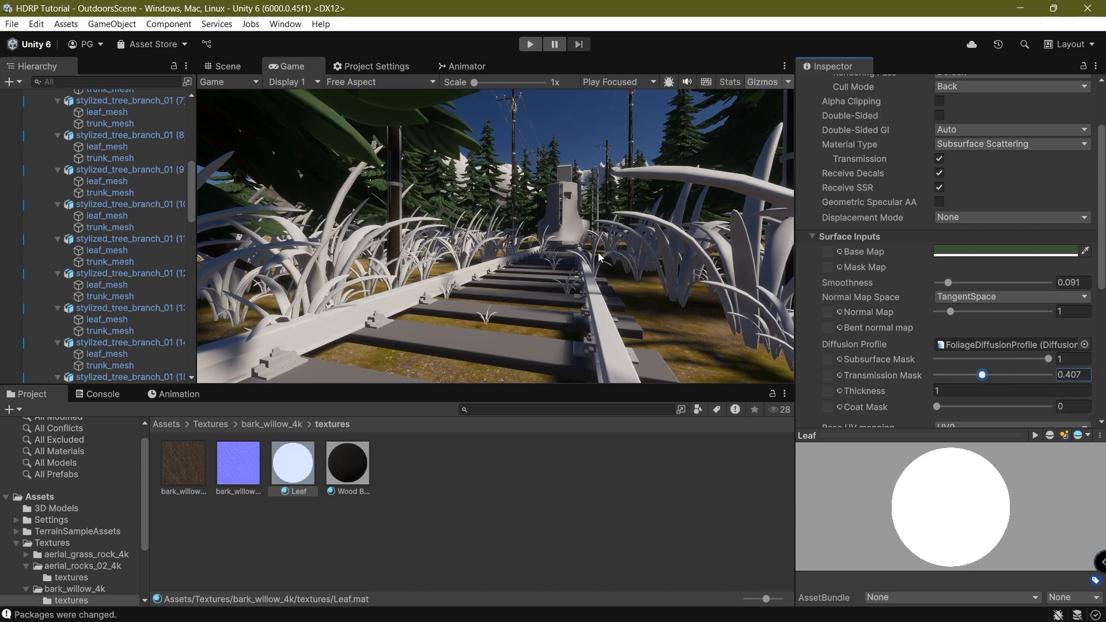
Darken the Leaf base colour to 2B3F27.
{"action": "left_click", "coordinate": [953, 251]}
{"action": "left_click_drag", "start_coordinate": [953, 237], "coordinate": [468, 238]}
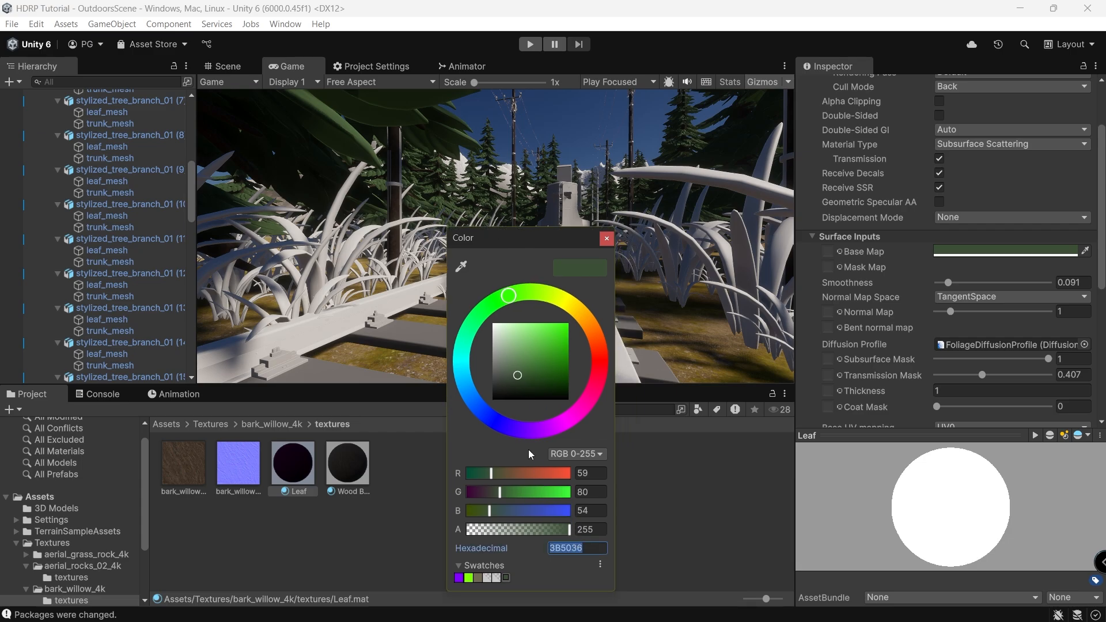
{"action": "left_click_drag", "start_coordinate": [515, 375], "coordinate": [520, 382]}
{"action": "left_click", "coordinate": [666, 301]}
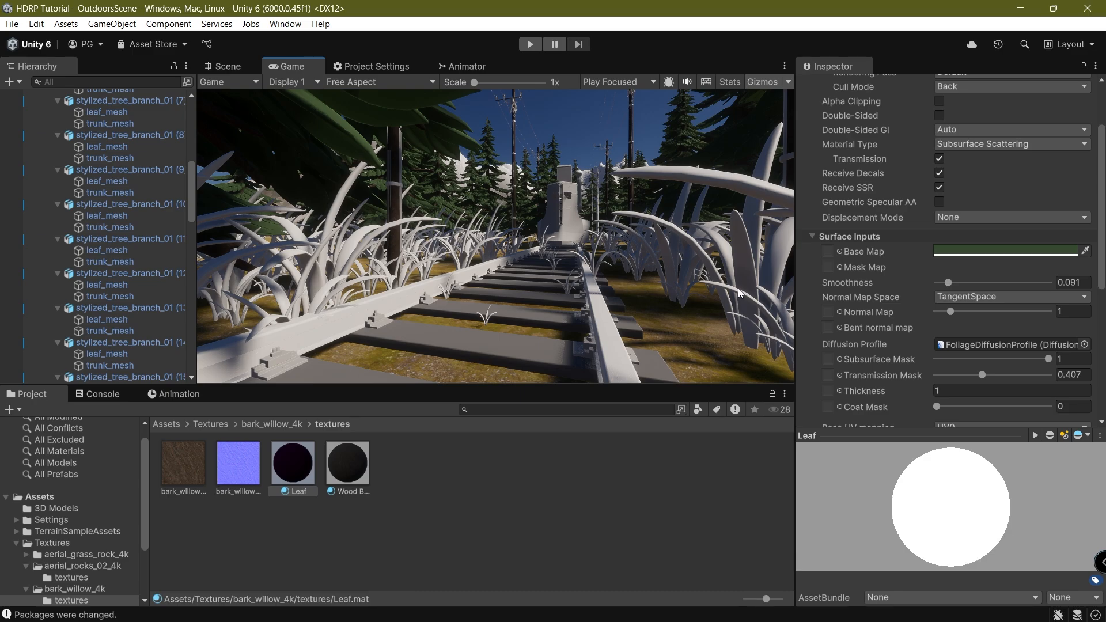
{"action": "scroll", "coordinate": [98, 231], "scroll_direction": "up", "scroll_amount": 10}
Open the large grass clump prefab and select its six blade meshes blade_001–006.
{"action": "left_click", "coordinate": [37, 176]}
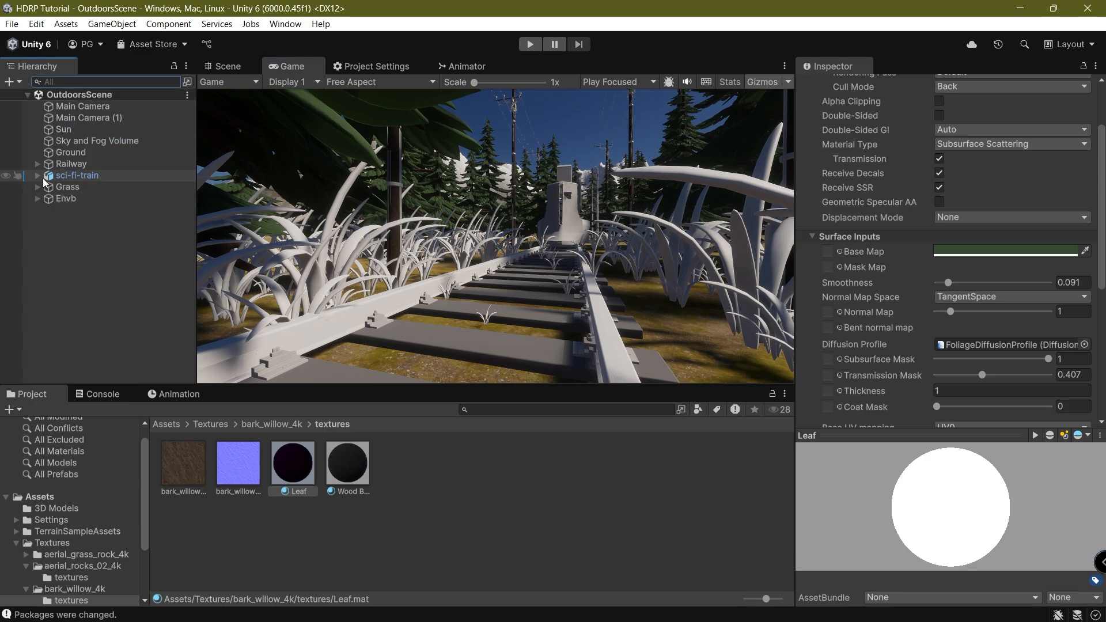
{"action": "left_click", "coordinate": [37, 187]}
{"action": "left_click", "coordinate": [115, 198]}
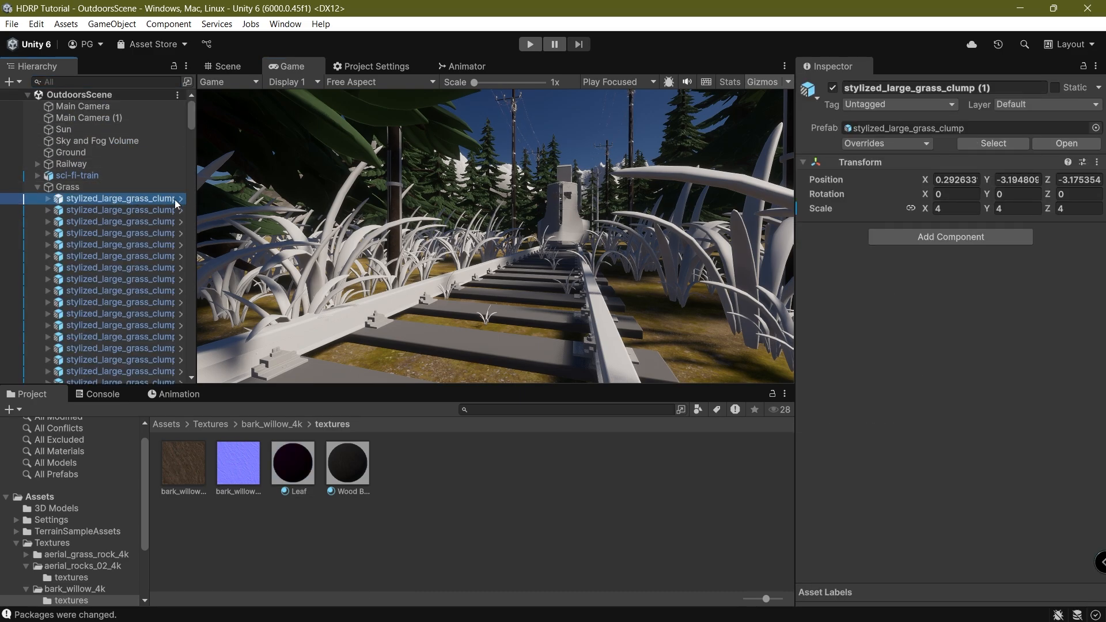
{"action": "left_click", "coordinate": [179, 199]}
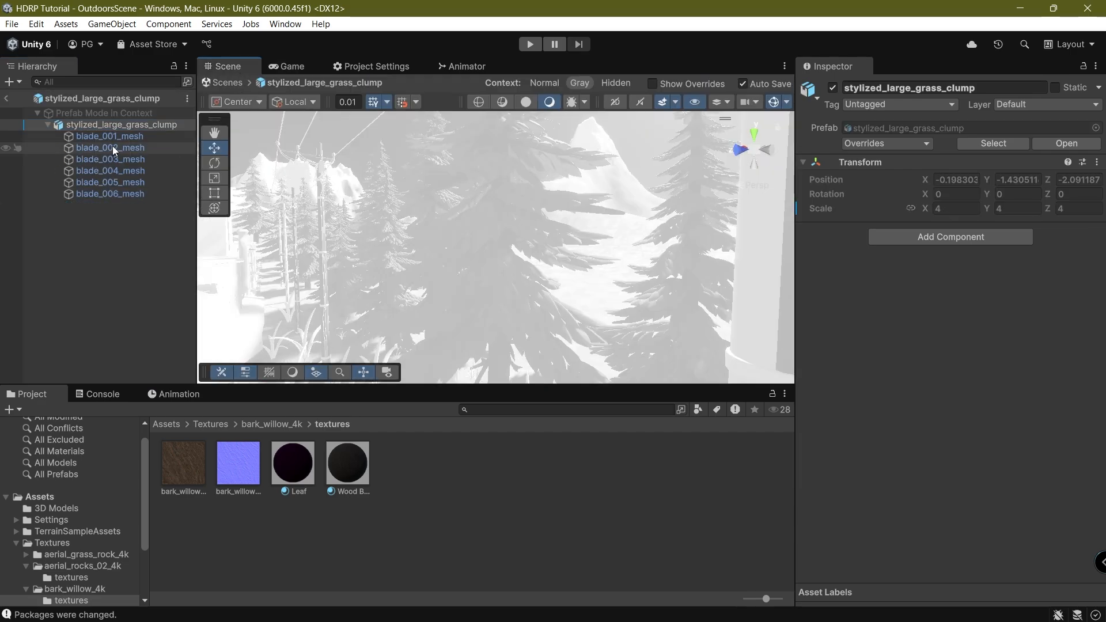
{"action": "left_click", "coordinate": [110, 135]}
{"action": "left_click", "coordinate": [115, 199], "text": "shift"}
{"action": "key", "text": "f"}
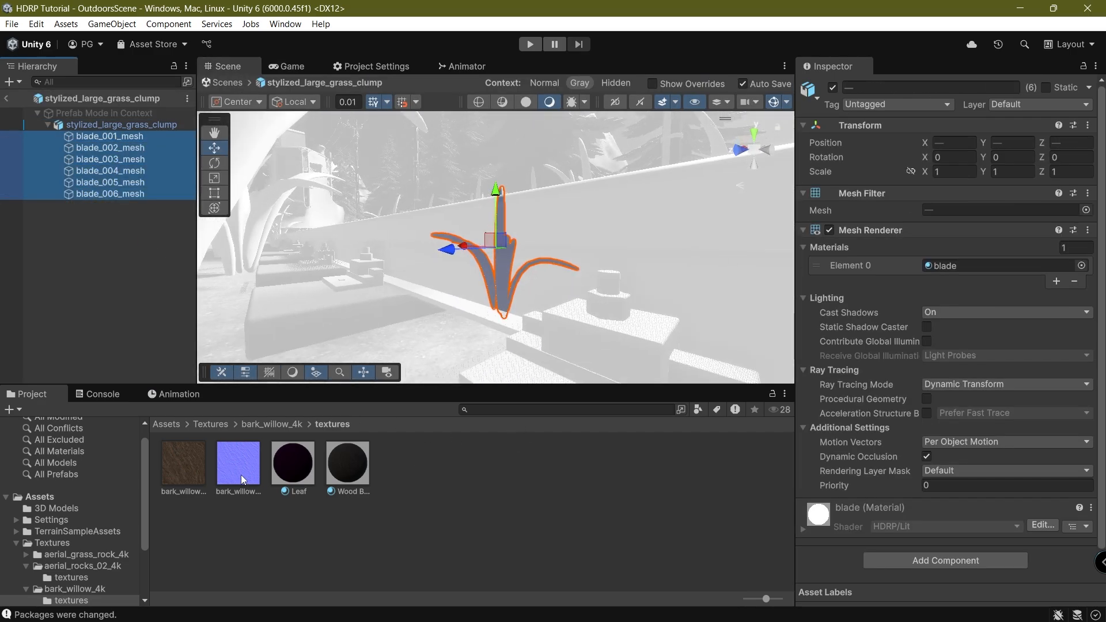
Assign Leaf to the blades' Element 0, exit Prefab Mode and check the grass in Game view.
{"action": "left_click_drag", "start_coordinate": [293, 462], "coordinate": [962, 267]}
{"action": "left_click", "coordinate": [6, 98]}
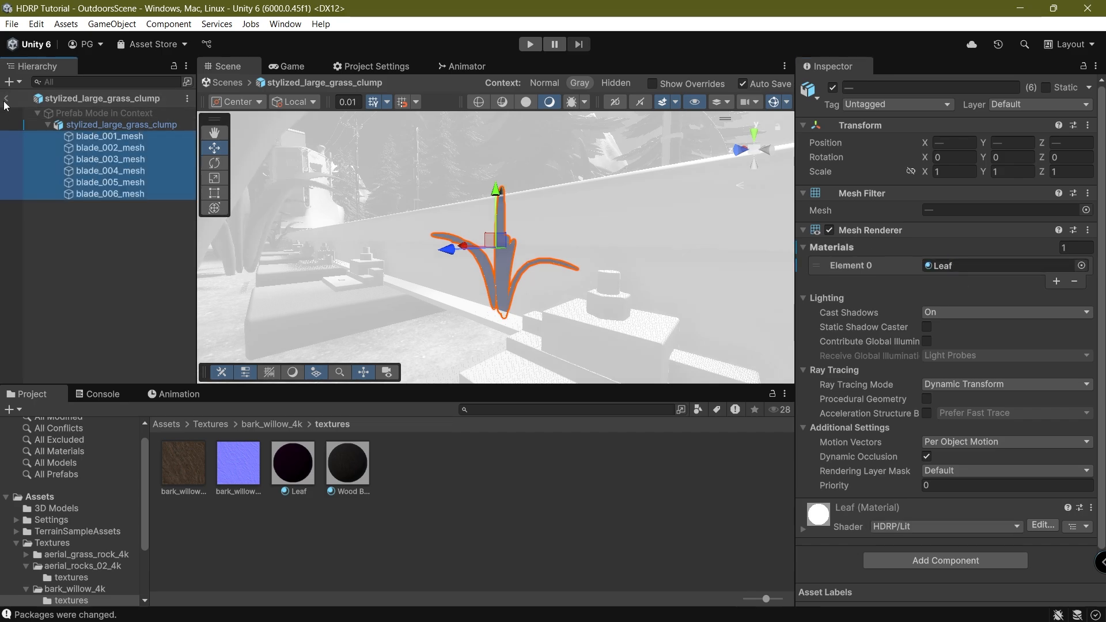
{"action": "right_click_drag", "start_coordinate": [489, 284], "coordinate": [533, 234]}
{"action": "middle_click_drag", "start_coordinate": [534, 234], "coordinate": [336, 247]}
{"action": "left_click", "coordinate": [316, 61]}
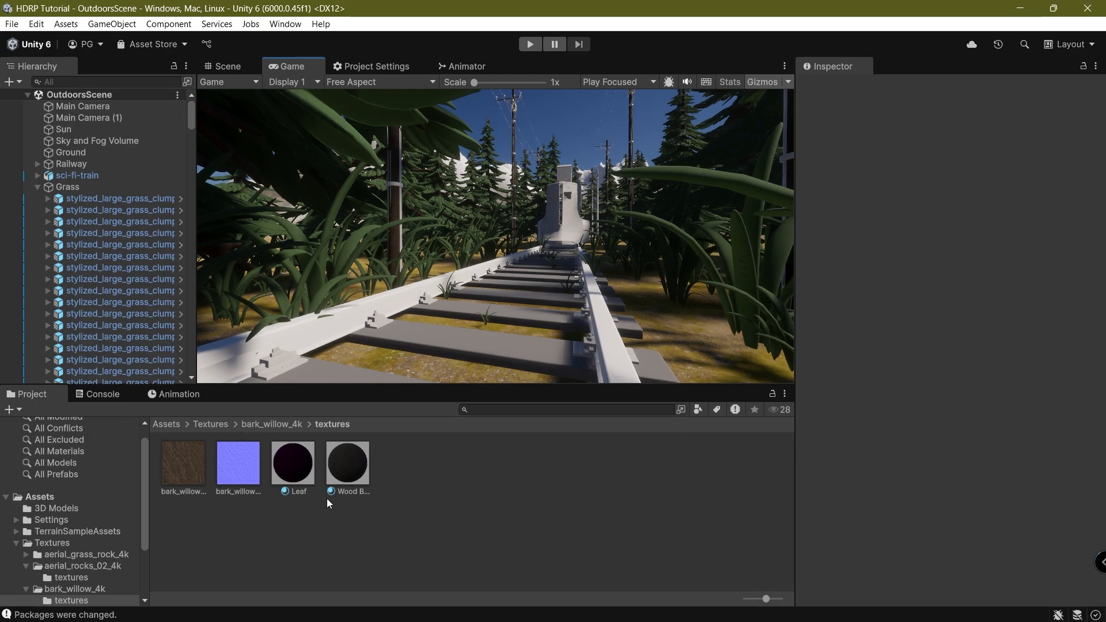
Duplicate the Leaf material as Leaf 1 and assign it to the six grass blade meshes in the grass prefab.
{"action": "left_click", "coordinate": [238, 463]}
{"action": "left_click", "coordinate": [289, 467]}
{"action": "key", "text": "ctrl+d"}
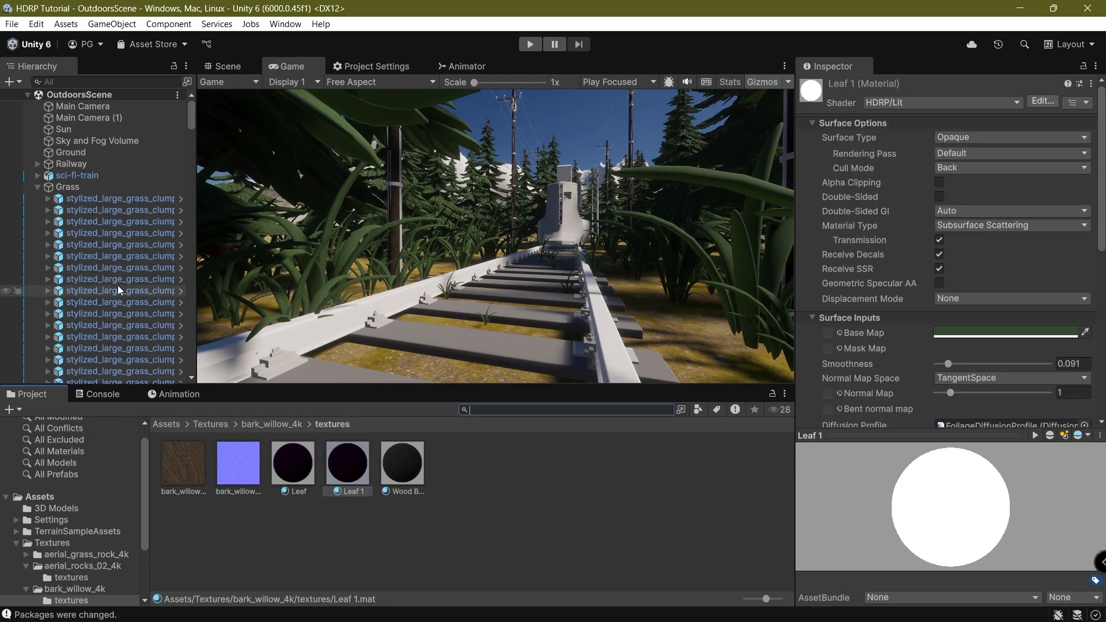
{"action": "left_click", "coordinate": [181, 199]}
{"action": "left_click", "coordinate": [109, 136]}
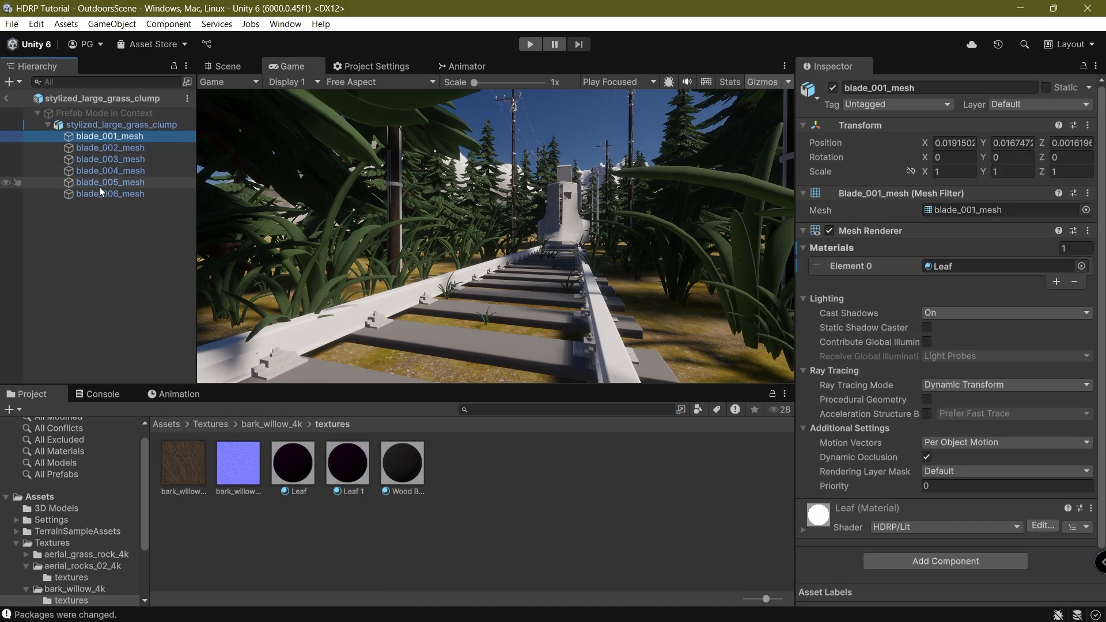
{"action": "left_click", "coordinate": [104, 193], "text": "shift"}
{"action": "left_click_drag", "start_coordinate": [353, 471], "coordinate": [961, 265]}
{"action": "left_click", "coordinate": [4, 99]}
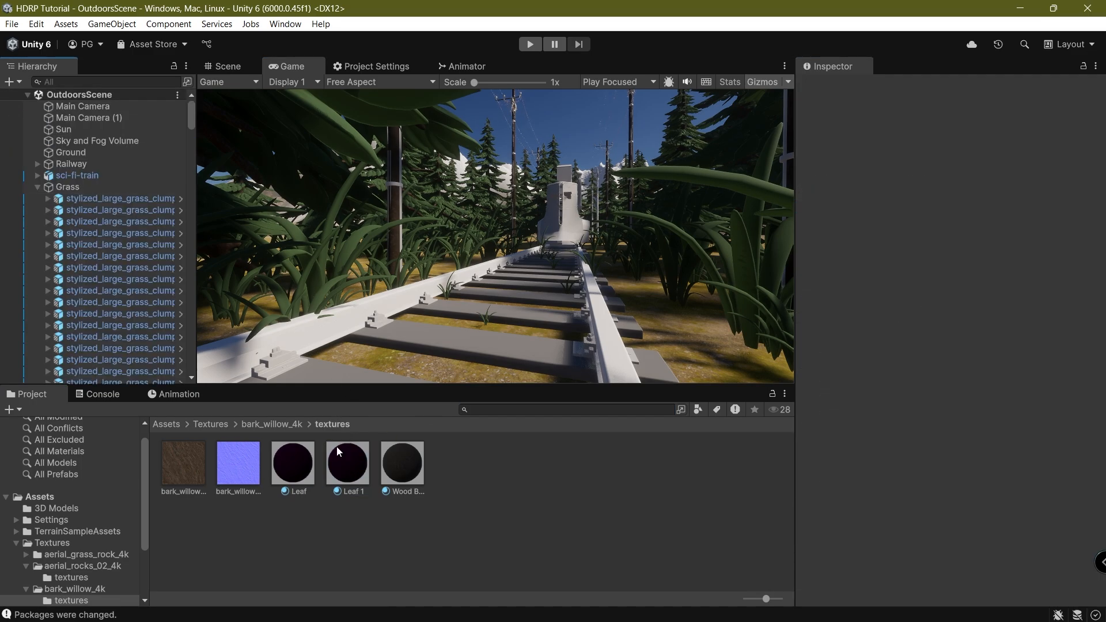
Recolour Leaf 1's base map from green to a pale dry yellow.
{"action": "left_click", "coordinate": [347, 463]}
{"action": "left_click", "coordinate": [1035, 326]}
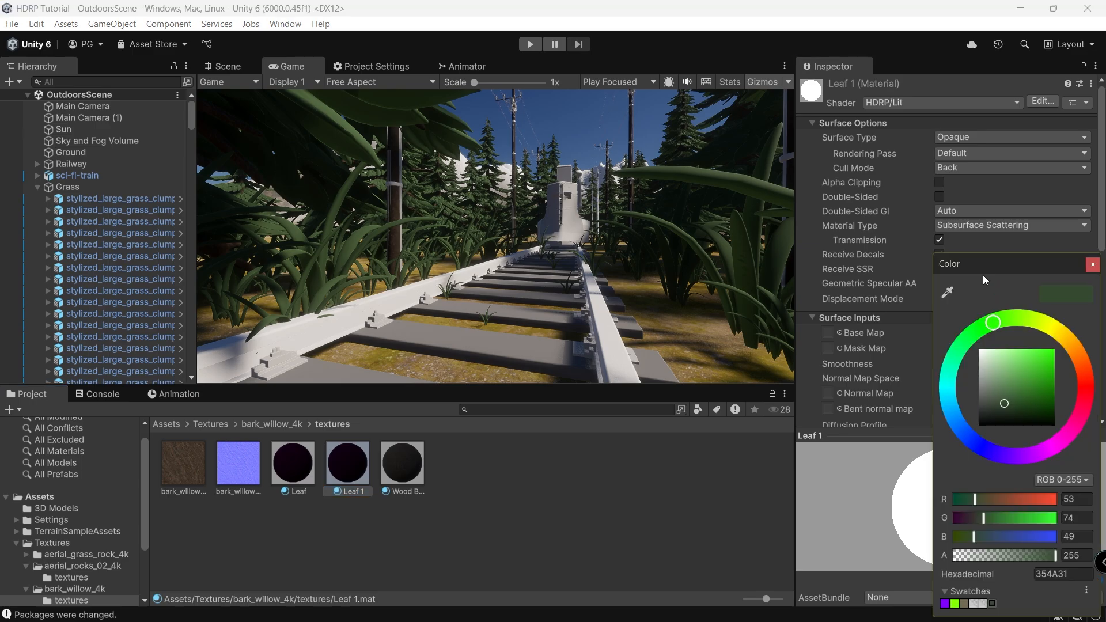
{"action": "left_click_drag", "start_coordinate": [980, 264], "coordinate": [115, 370]}
{"action": "mouse_move", "coordinate": [188, 452]}
{"action": "left_mouse_down"}
{"action": "mouse_move", "coordinate": [223, 452]}
{"action": "mouse_move", "coordinate": [197, 442]}
{"action": "mouse_move", "coordinate": [206, 452]}
{"action": "left_mouse_up"}
{"action": "mouse_move", "coordinate": [158, 482]}
{"action": "left_mouse_down"}
{"action": "mouse_move", "coordinate": [155, 472]}
{"action": "mouse_move", "coordinate": [136, 483]}
{"action": "left_mouse_up"}
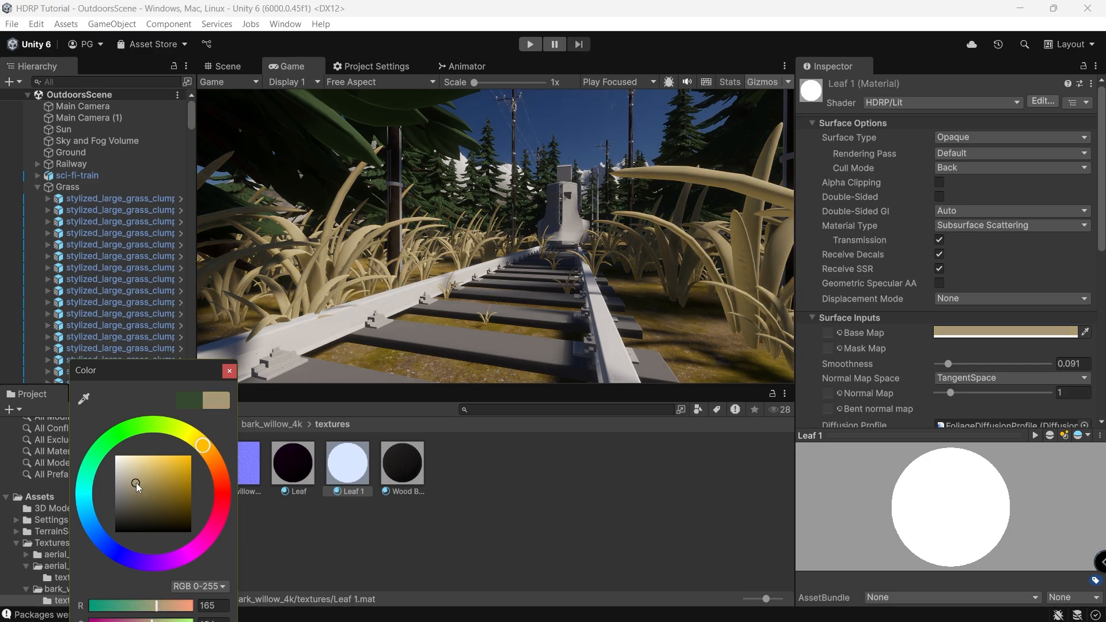
{"action": "left_click_drag", "start_coordinate": [211, 456], "coordinate": [205, 449]}
{"action": "mouse_move", "coordinate": [154, 476]}
{"action": "left_mouse_down"}
{"action": "mouse_move", "coordinate": [150, 467]}
{"action": "mouse_move", "coordinate": [153, 479]}
{"action": "left_mouse_up"}
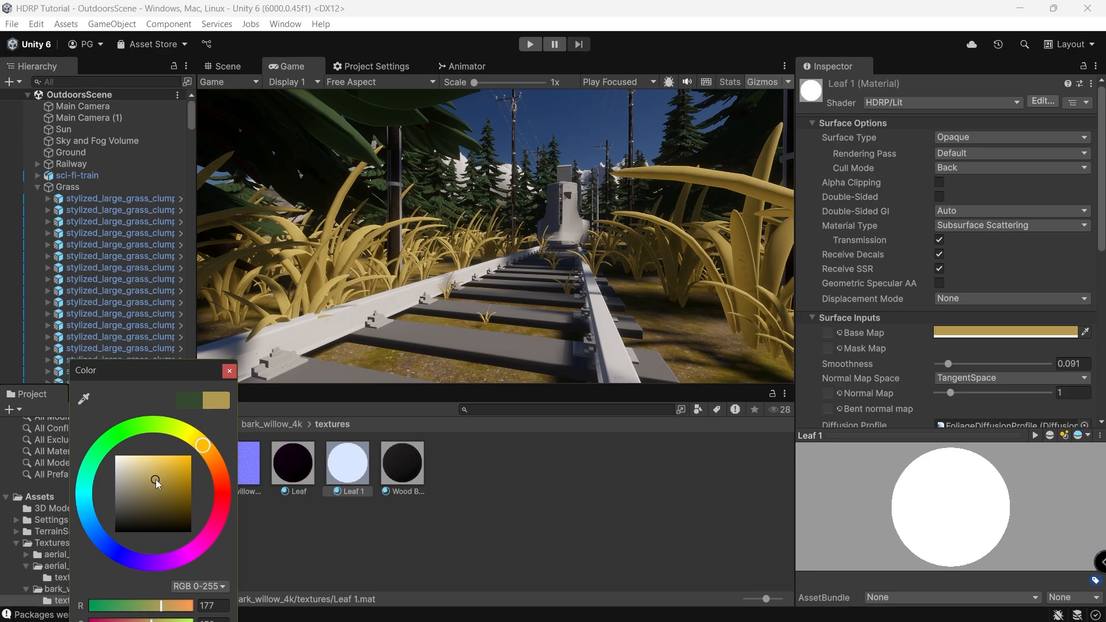
{"action": "left_click", "coordinate": [987, 220]}
Switch Leaf 1 to the Standard material type and lower its smoothness to about 0.05.
{"action": "left_click", "coordinate": [983, 234]}
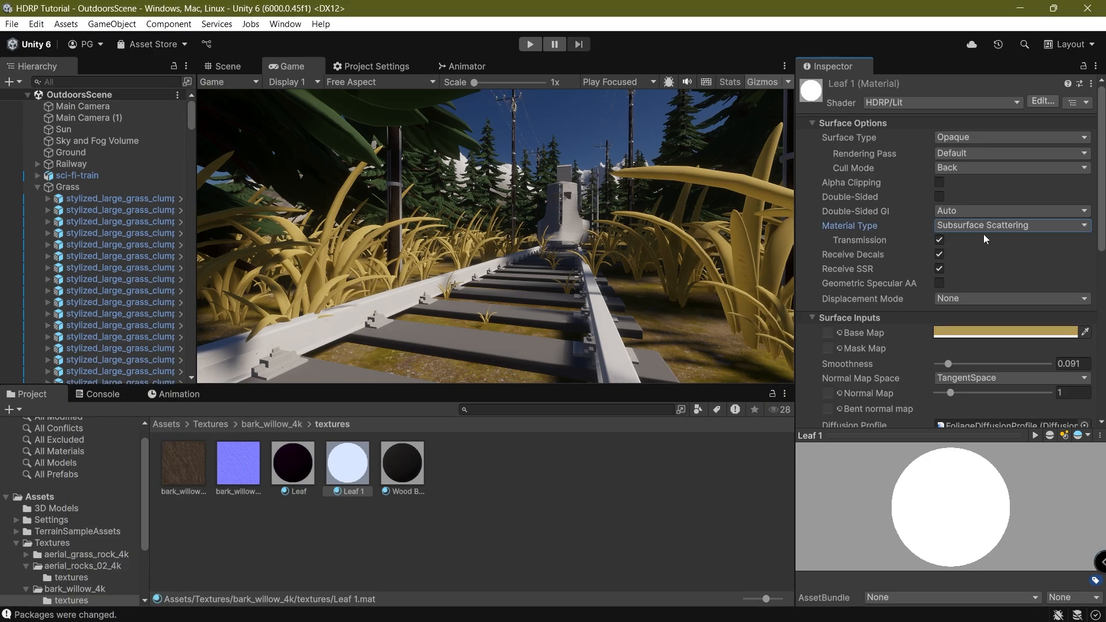
{"action": "left_click", "coordinate": [979, 228]}
{"action": "left_click", "coordinate": [967, 257]}
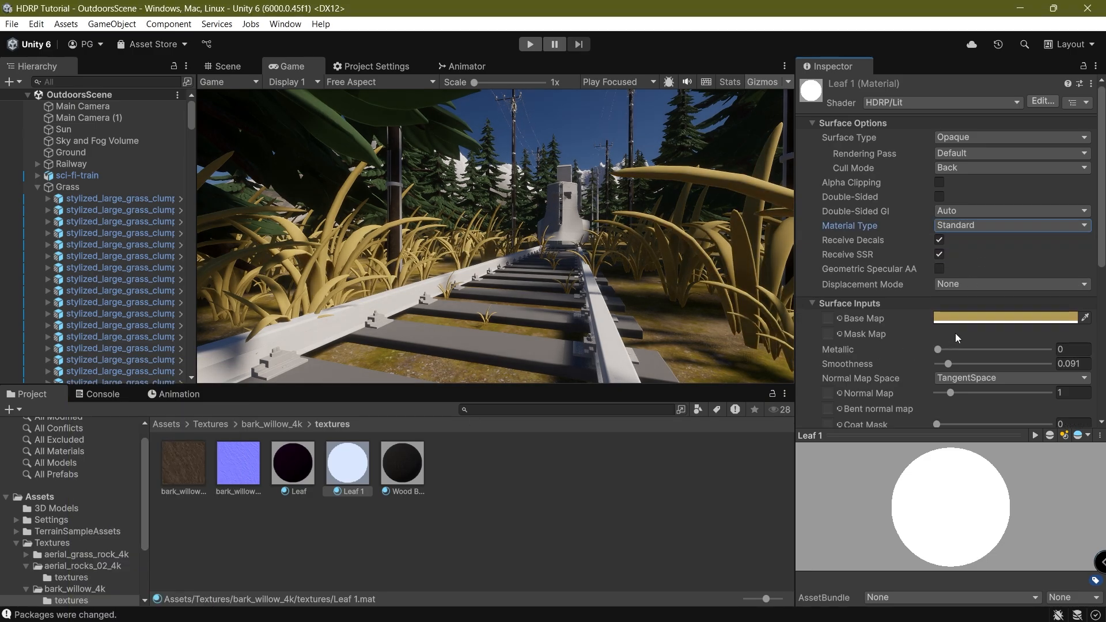
{"action": "left_click_drag", "start_coordinate": [948, 364], "coordinate": [938, 366]}
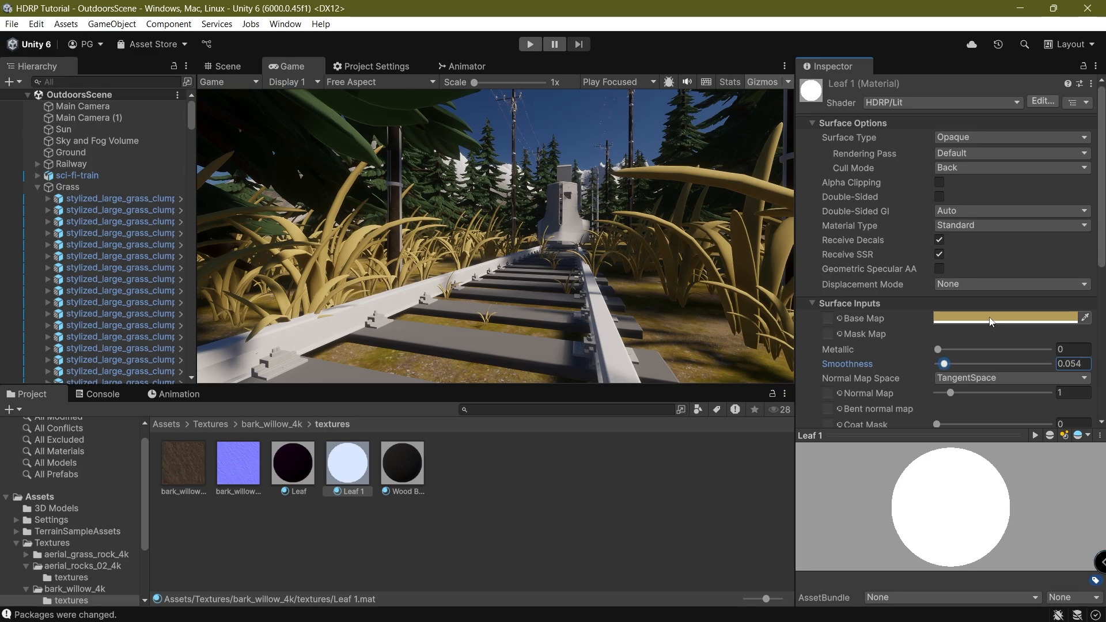
{"action": "left_click", "coordinate": [972, 304]}
{"action": "left_click", "coordinate": [927, 304]}
Retune Leaf 1's base colour to a darker, more orange golden yellow.
{"action": "left_click", "coordinate": [1005, 318]}
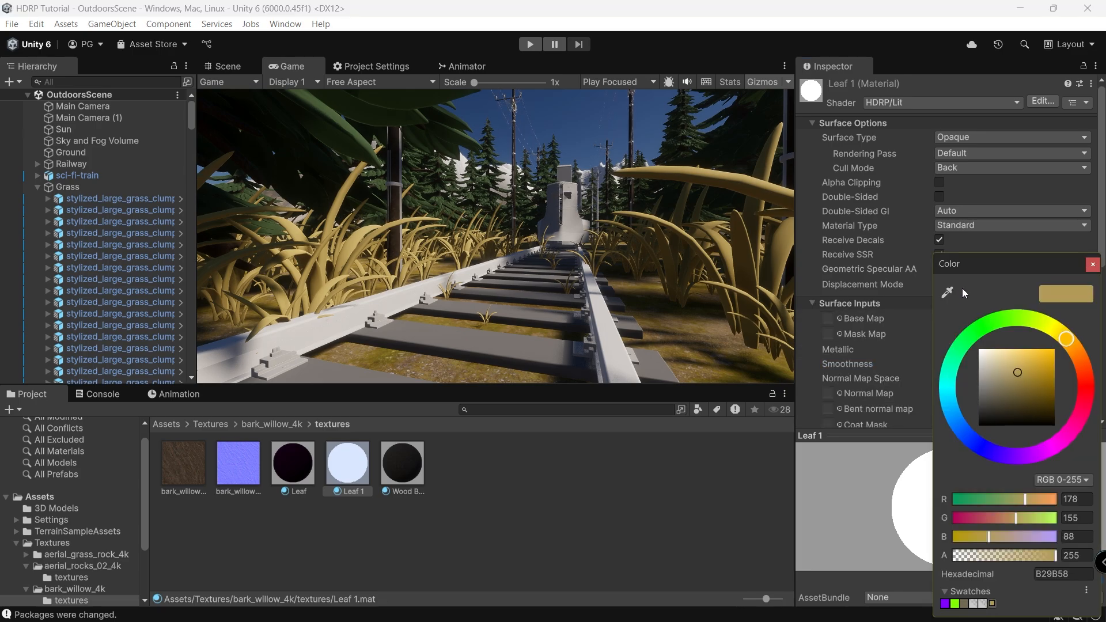
{"action": "mouse_move", "coordinate": [979, 289]}
{"action": "left_mouse_down"}
{"action": "mouse_move", "coordinate": [348, 311]}
{"action": "mouse_move", "coordinate": [208, 391]}
{"action": "left_mouse_up"}
{"action": "mouse_move", "coordinate": [245, 505]}
{"action": "left_mouse_down"}
{"action": "mouse_move", "coordinate": [244, 518]}
{"action": "mouse_move", "coordinate": [260, 516]}
{"action": "mouse_move", "coordinate": [247, 489]}
{"action": "mouse_move", "coordinate": [226, 481]}
{"action": "mouse_move", "coordinate": [219, 506]}
{"action": "mouse_move", "coordinate": [236, 503]}
{"action": "left_mouse_up"}
{"action": "left_click_drag", "start_coordinate": [285, 460], "coordinate": [292, 468]}
{"action": "mouse_move", "coordinate": [236, 505]}
{"action": "left_mouse_down"}
{"action": "mouse_move", "coordinate": [241, 527]}
{"action": "mouse_move", "coordinate": [250, 485]}
{"action": "mouse_move", "coordinate": [246, 508]}
{"action": "mouse_move", "coordinate": [235, 495]}
{"action": "mouse_move", "coordinate": [248, 508]}
{"action": "mouse_move", "coordinate": [240, 499]}
{"action": "left_mouse_up"}
{"action": "left_click", "coordinate": [510, 527]}
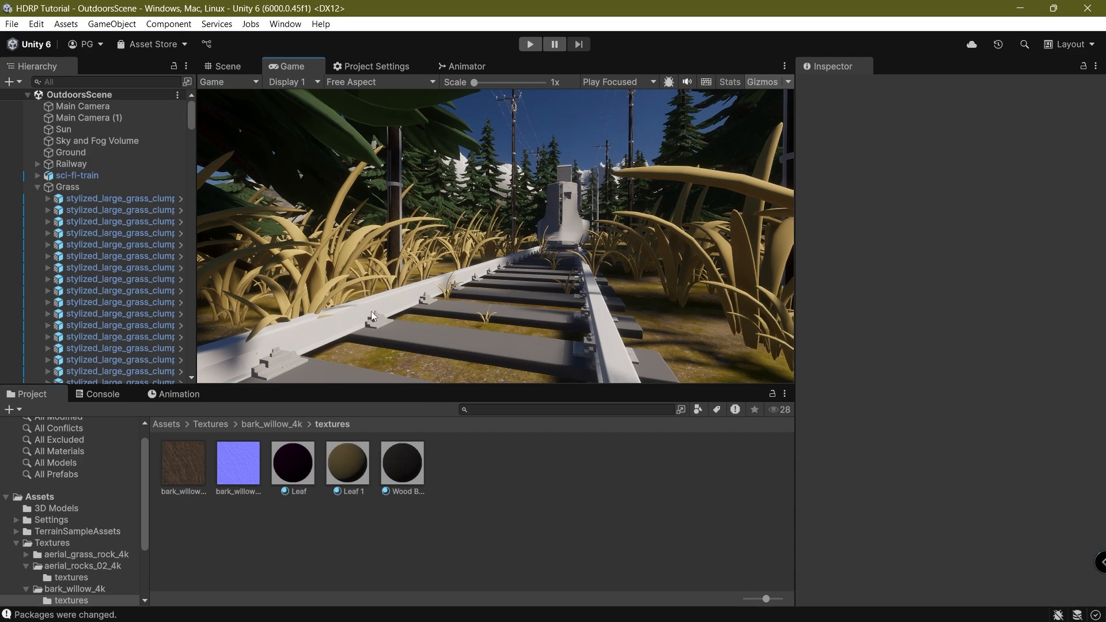
Switch to the Scene view, collapse the Grass group, and frame a railway plank.
{"action": "left_click", "coordinate": [256, 66]}
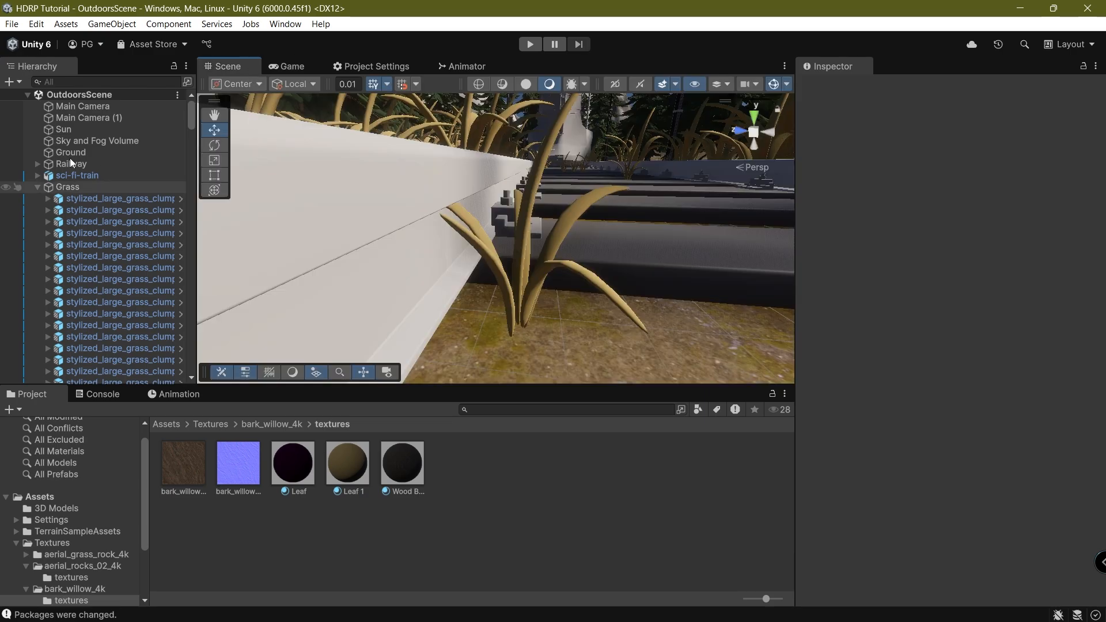
{"action": "left_click", "coordinate": [36, 187]}
{"action": "right_click_drag", "start_coordinate": [517, 262], "coordinate": [627, 288]}
{"action": "middle_click_drag", "start_coordinate": [457, 192], "coordinate": [372, 253]}
{"action": "right_click_drag", "start_coordinate": [538, 191], "coordinate": [526, 272]}
Navigate the Project window to Textures/rough_wood_4k/textures.
{"action": "left_click", "coordinate": [272, 424]}
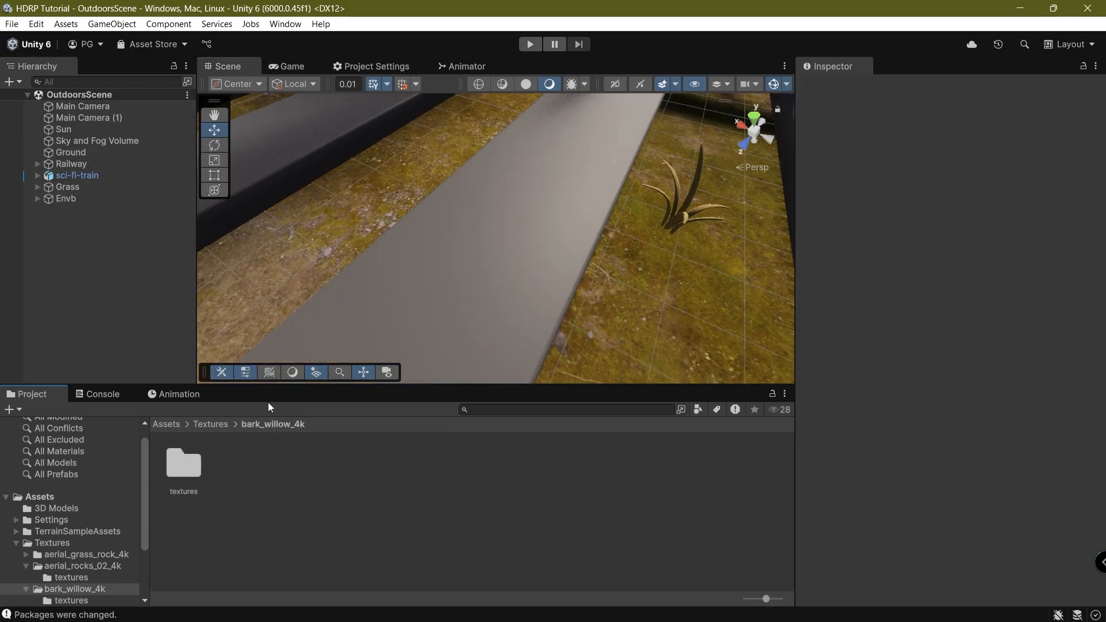
{"action": "left_click", "coordinate": [211, 424]}
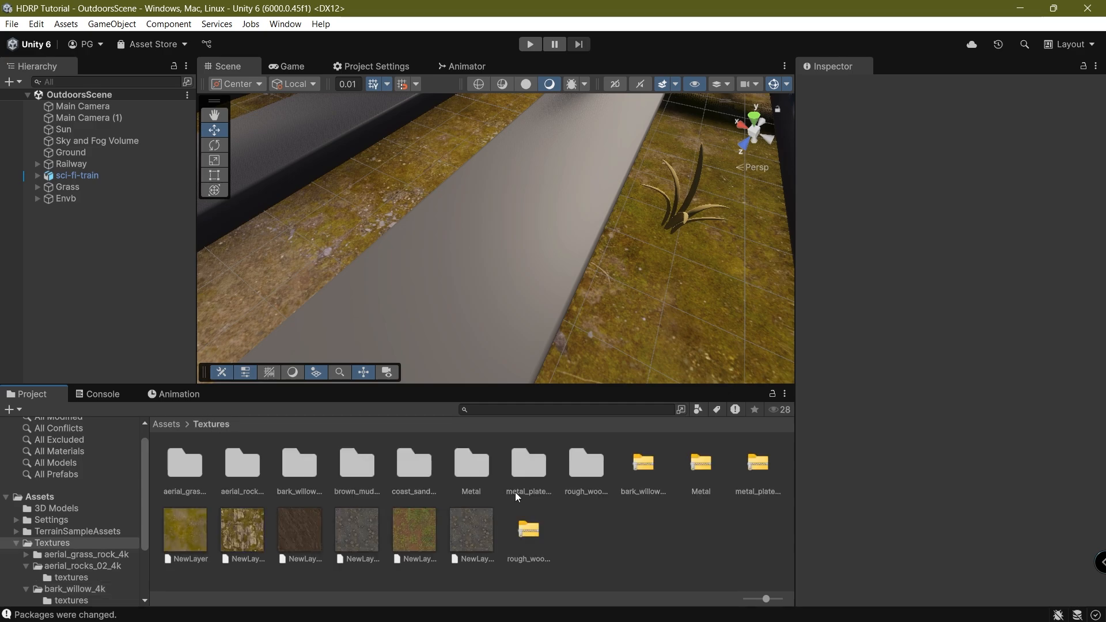
{"action": "double_click", "coordinate": [585, 476]}
{"action": "double_click", "coordinate": [189, 462]}
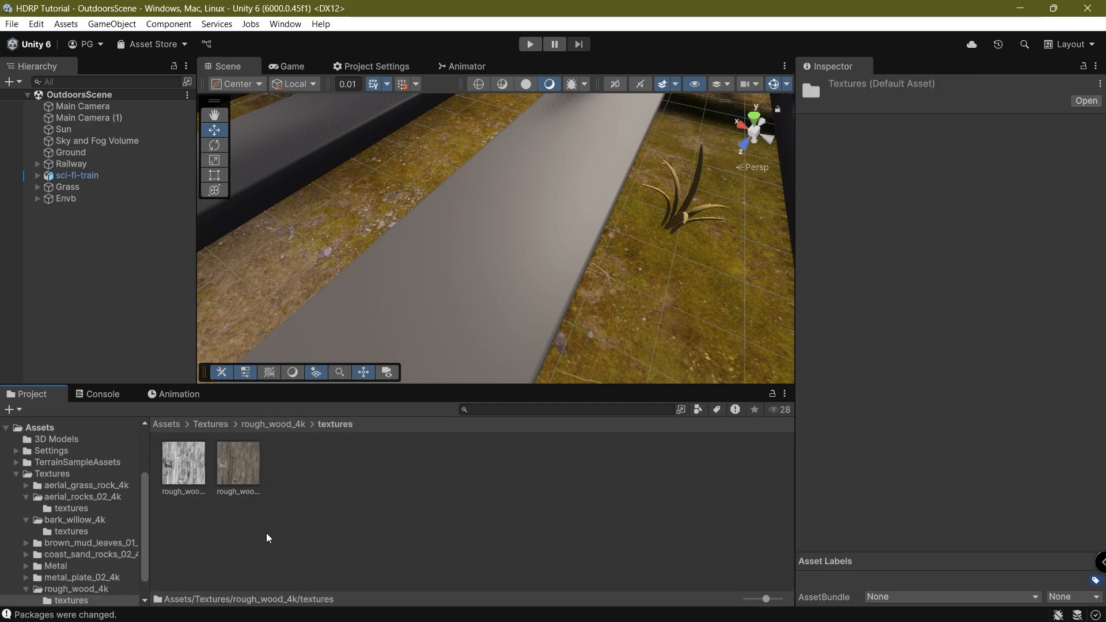
{"action": "right_click", "coordinate": [266, 533]}
{"action": "left_click", "coordinate": [375, 164]}
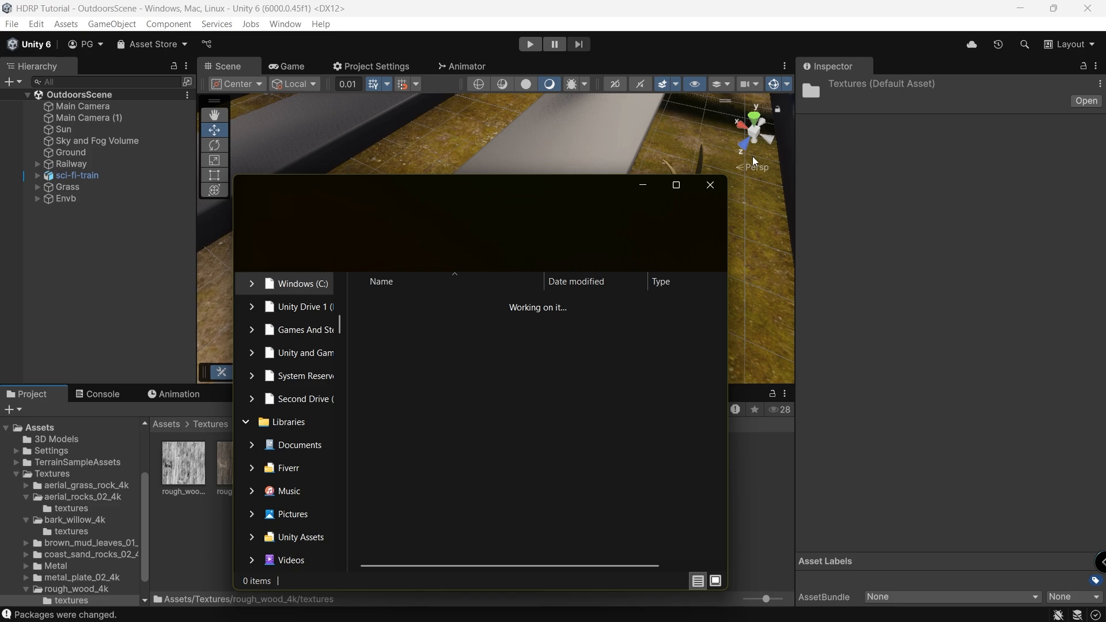
{"action": "left_click", "coordinate": [710, 183]}
Create a material named Wood with the rough wood diffuse texture as its Base Map.
{"action": "right_click", "coordinate": [330, 468]}
{"action": "mouse_move", "coordinate": [461, 81]}
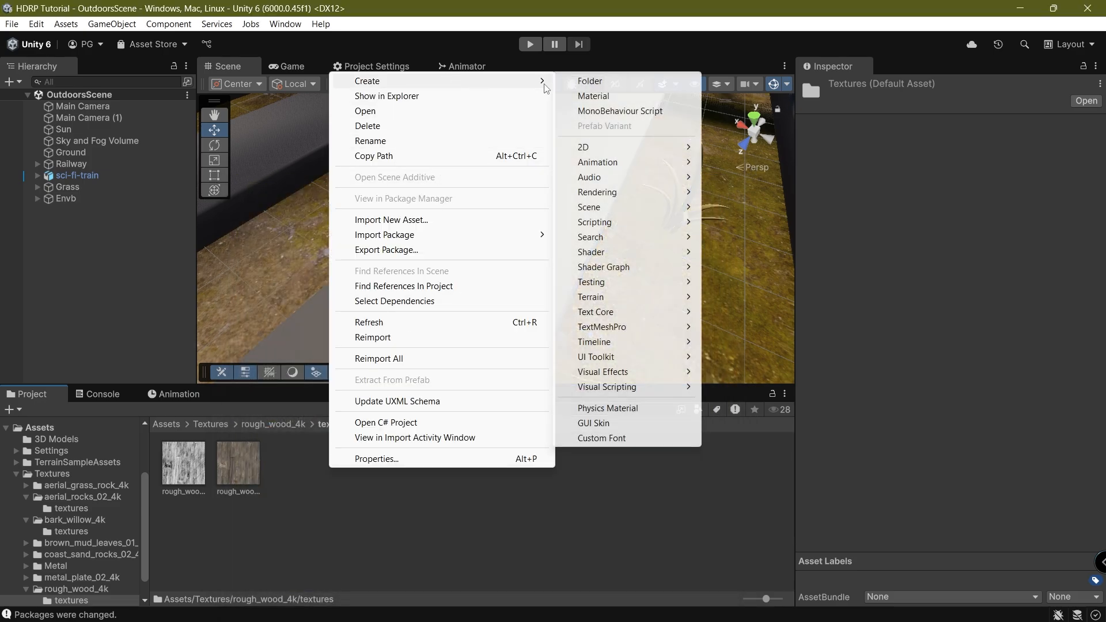
{"action": "left_click", "coordinate": [626, 95]}
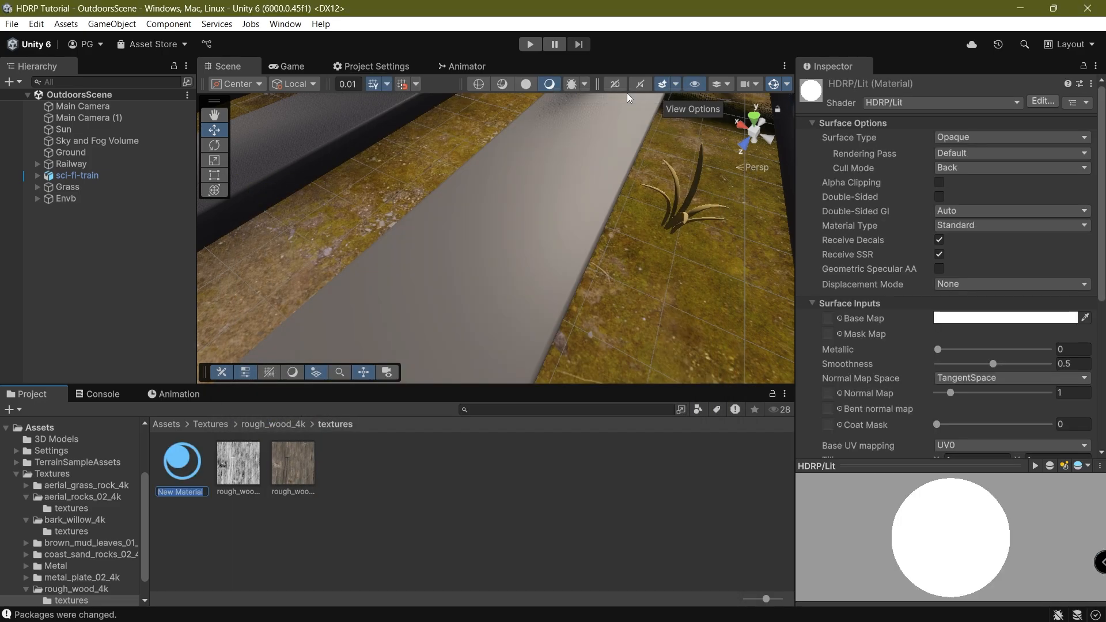
{"action": "type", "text": "Wood"}
{"action": "key", "text": "Return"}
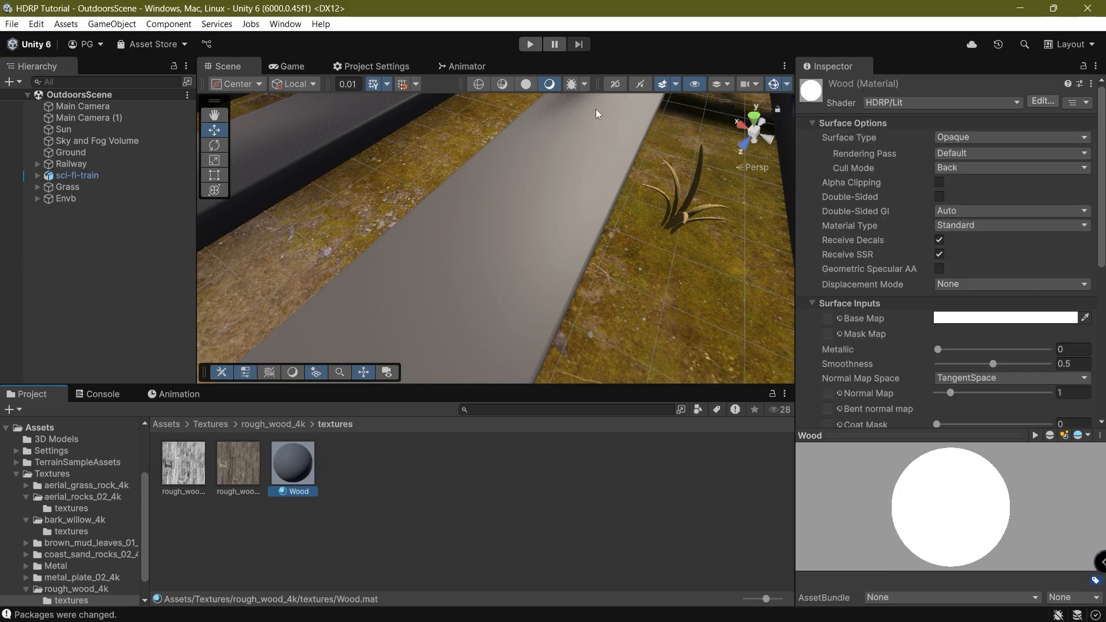
{"action": "left_click_drag", "start_coordinate": [232, 470], "coordinate": [828, 320]}
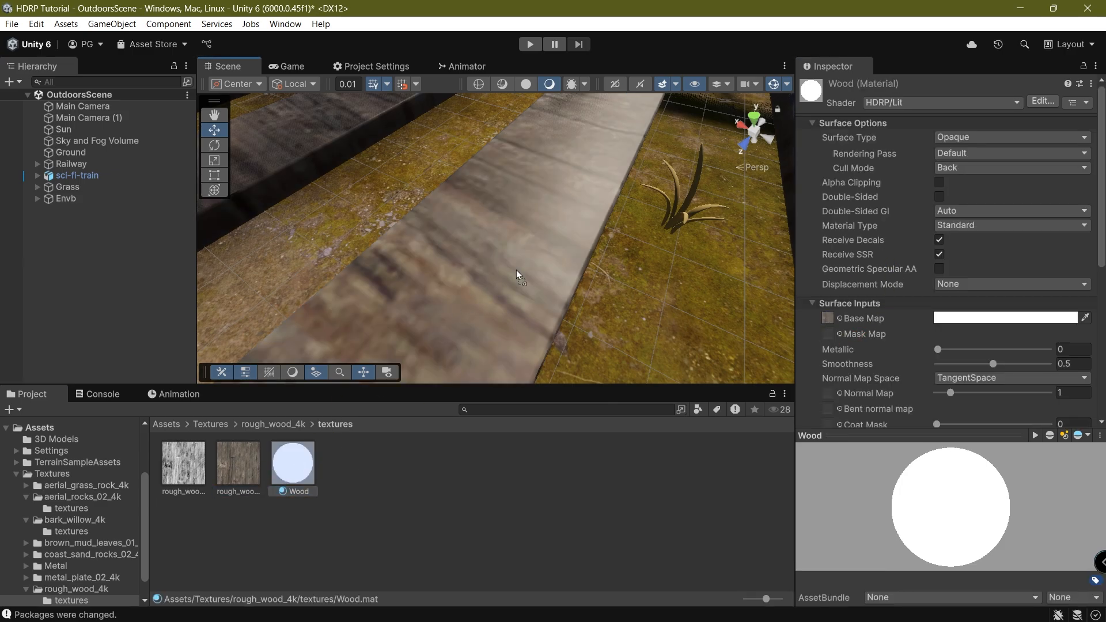
{"action": "right_click_drag", "start_coordinate": [517, 280], "coordinate": [604, 231]}
Assign the Wood material to all seven planks_002_mesh objects.
{"action": "left_click", "coordinate": [316, 198]}
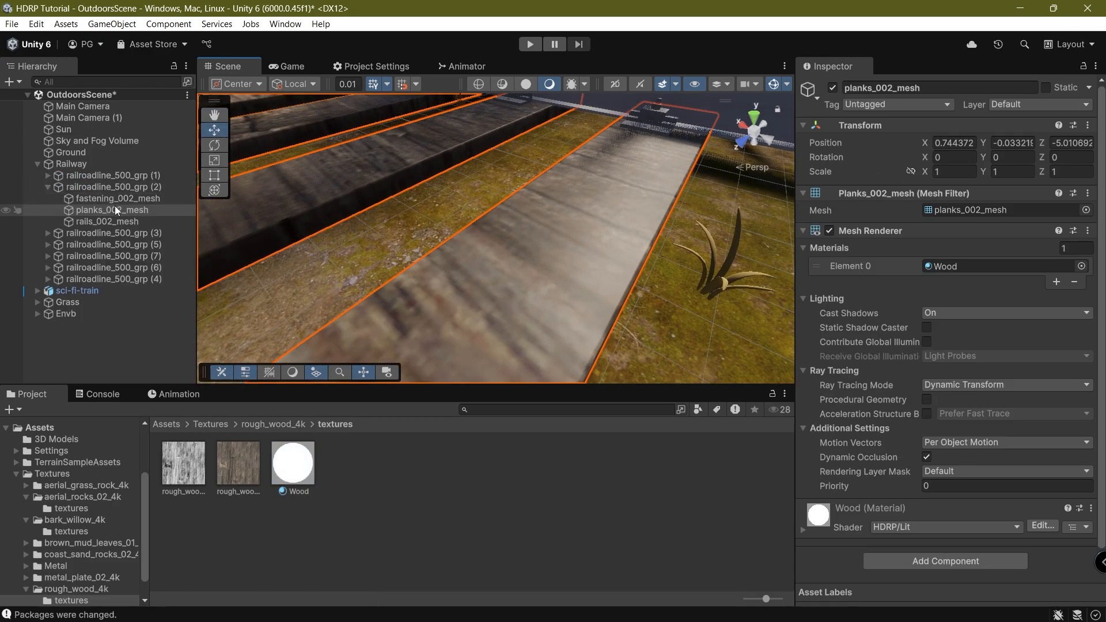
{"action": "left_click", "coordinate": [918, 90]}
{"action": "key", "text": "ctrl+c"}
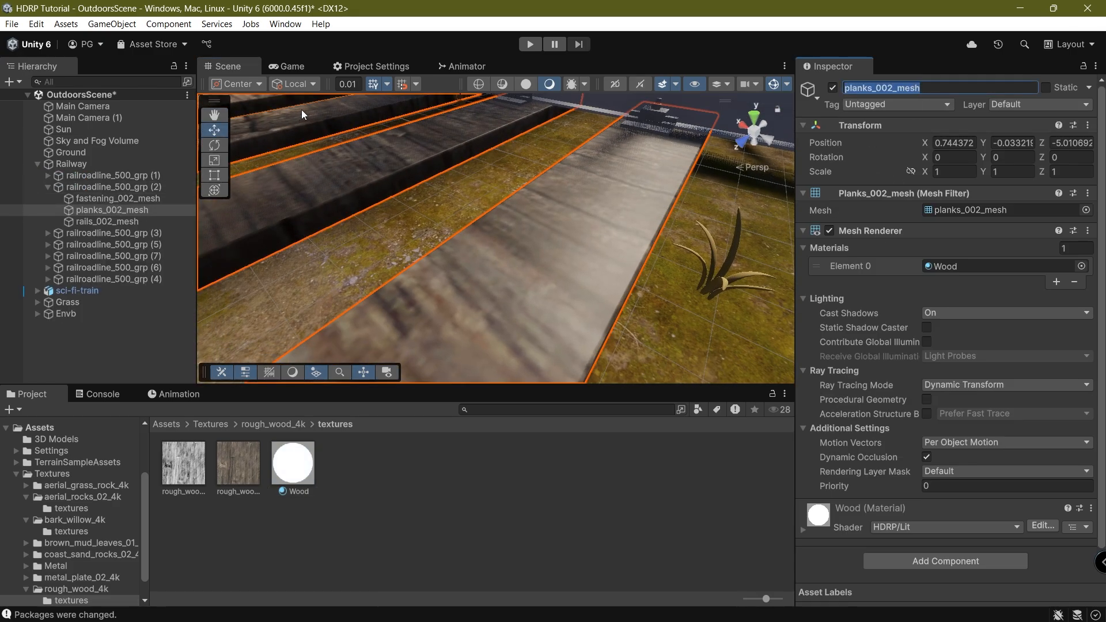
{"action": "left_click", "coordinate": [129, 82]}
{"action": "key", "text": "ctrl+v"}
{"action": "left_click", "coordinate": [95, 106]}
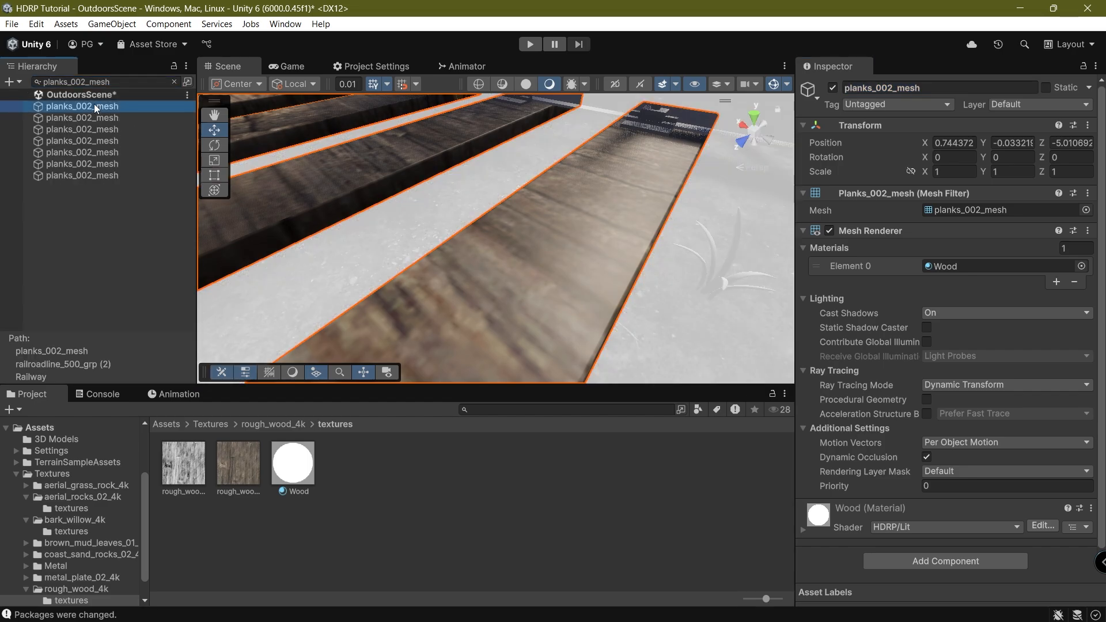
{"action": "left_click", "coordinate": [94, 175], "text": "shift"}
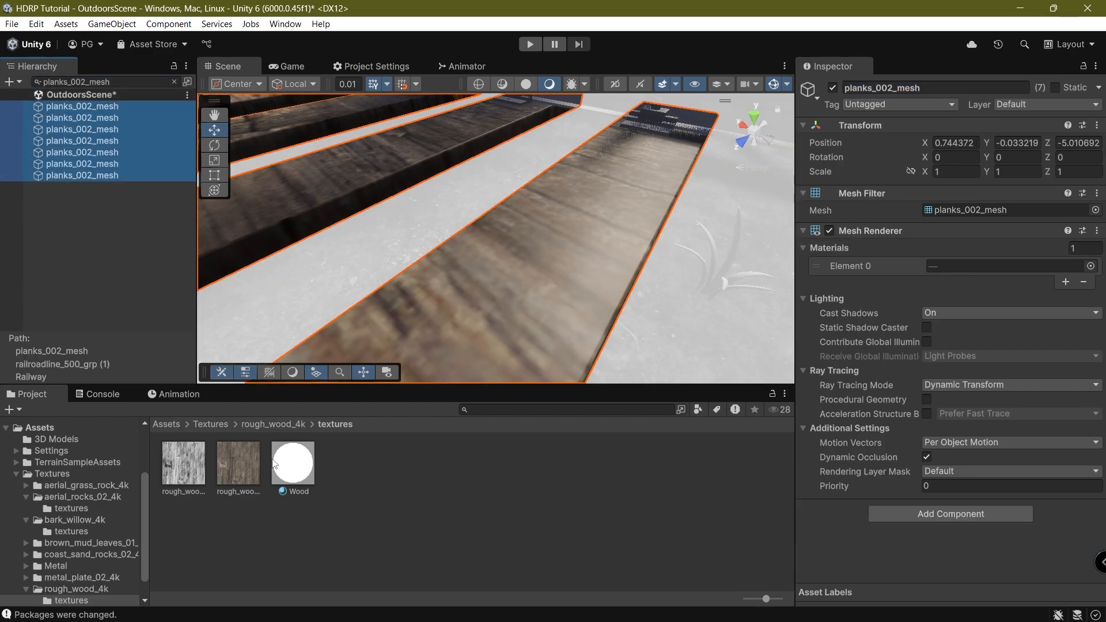
{"action": "left_click_drag", "start_coordinate": [274, 463], "coordinate": [958, 266]}
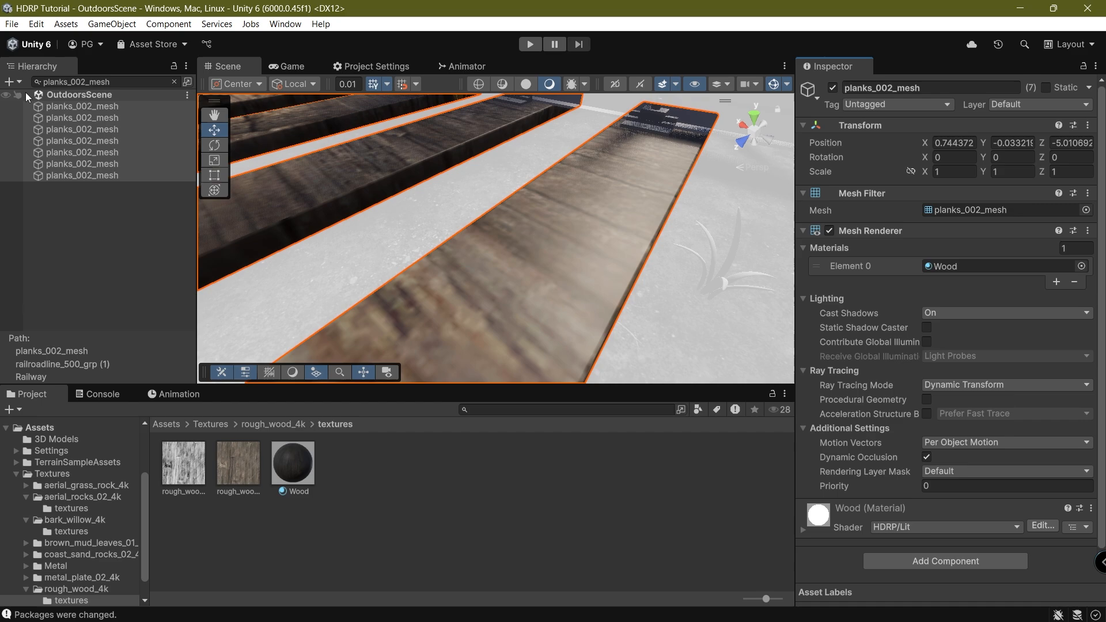
{"action": "left_click", "coordinate": [174, 81]}
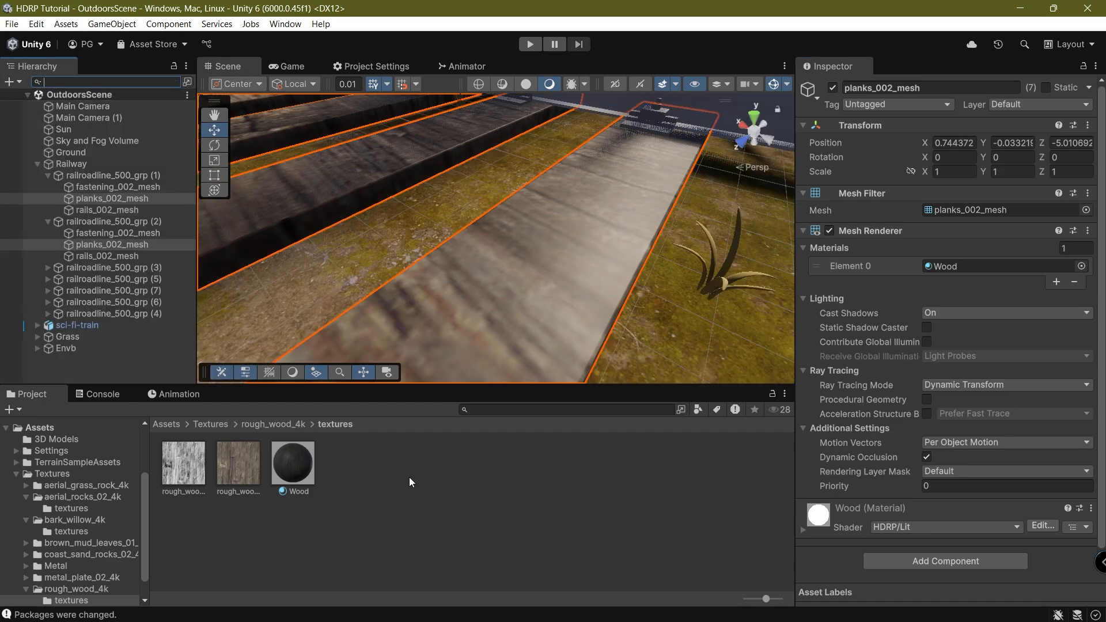
Set Wood's Smoothness to 0 and its Base UV mapping to Triplanar.
{"action": "left_click", "coordinate": [290, 471]}
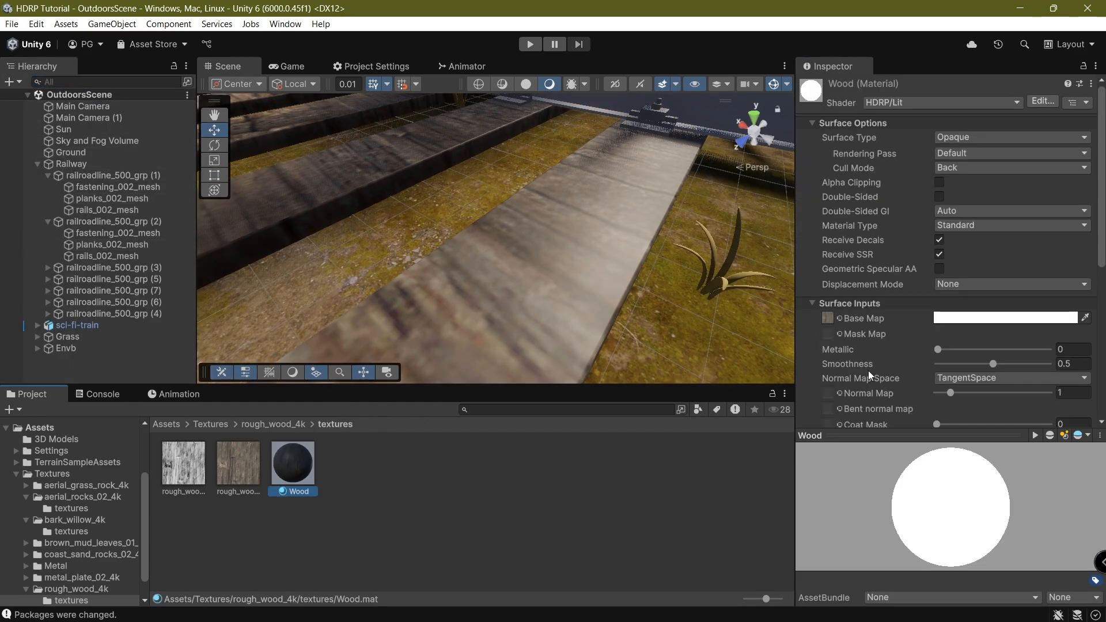
{"action": "scroll", "coordinate": [982, 257], "scroll_direction": "down", "scroll_amount": 5}
{"action": "scroll", "coordinate": [879, 378], "scroll_direction": "up", "scroll_amount": 2}
{"action": "scroll", "coordinate": [949, 370], "scroll_direction": "up", "scroll_amount": 2}
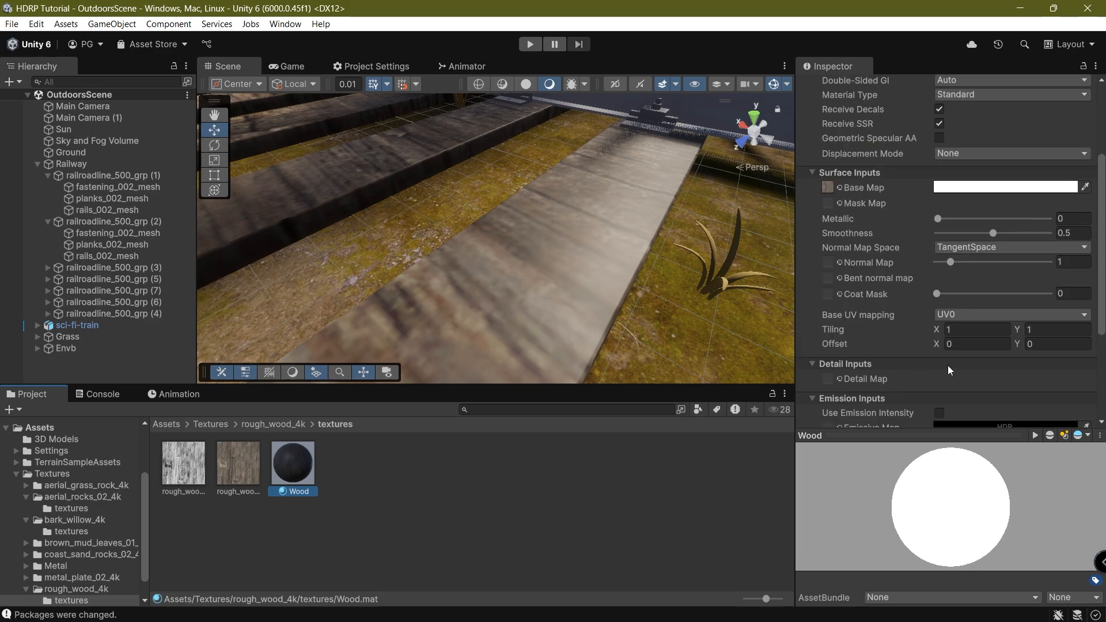
{"action": "left_click_drag", "start_coordinate": [978, 228], "coordinate": [877, 246]}
{"action": "left_click", "coordinate": [979, 314]}
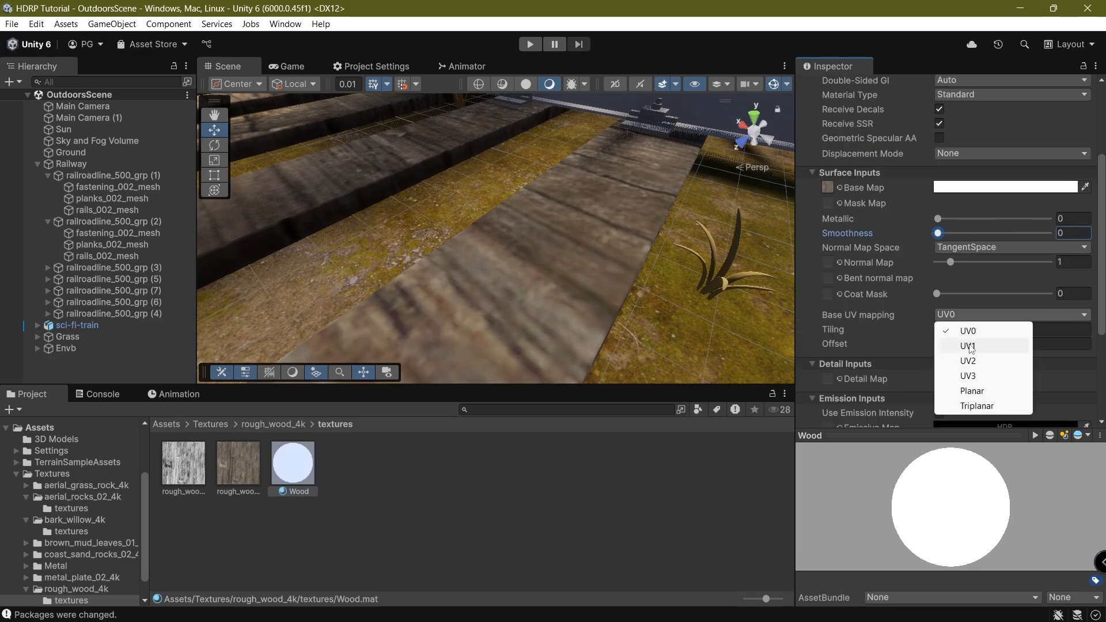
{"action": "left_click", "coordinate": [968, 417]}
Orbit around the planks to inspect the triplanar wood texture.
{"action": "scroll", "coordinate": [576, 273], "scroll_direction": "down", "scroll_amount": 3}
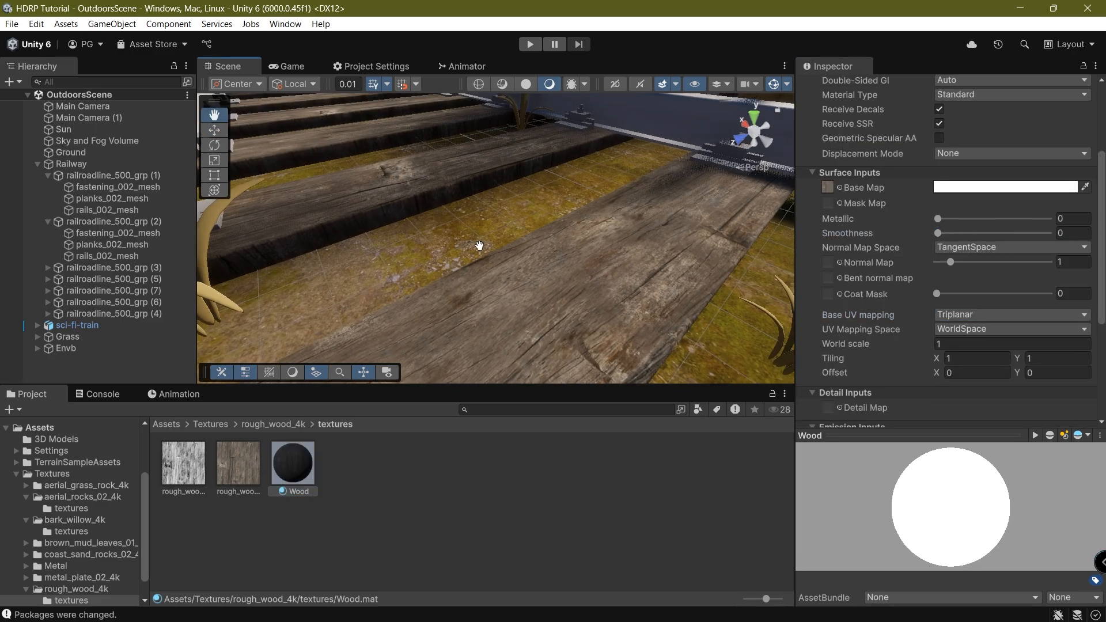
{"action": "middle_click_drag", "start_coordinate": [478, 244], "coordinate": [304, 242]}
{"action": "right_click_drag", "start_coordinate": [303, 242], "coordinate": [561, 291]}
{"action": "middle_click_drag", "start_coordinate": [560, 291], "coordinate": [346, 220]}
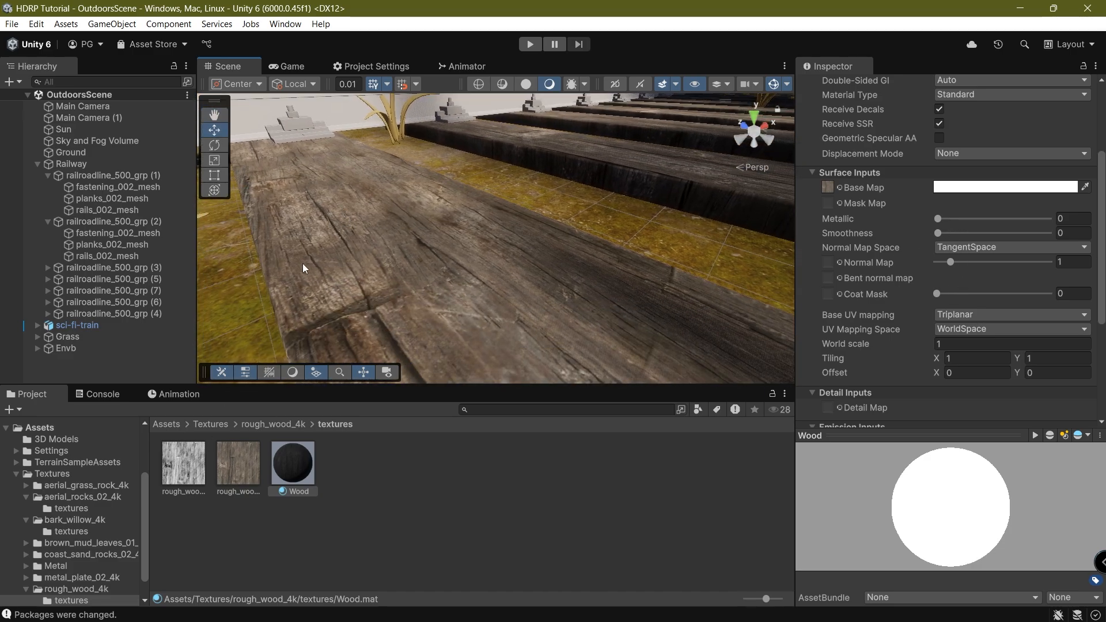
{"action": "right_click_drag", "start_coordinate": [316, 313], "coordinate": [374, 259]}
{"action": "middle_click_drag", "start_coordinate": [374, 259], "coordinate": [513, 202]}
Duplicate the rough wood diffuse texture and convert the copy to a Normal map created from grayscale.
{"action": "left_click", "coordinate": [235, 473]}
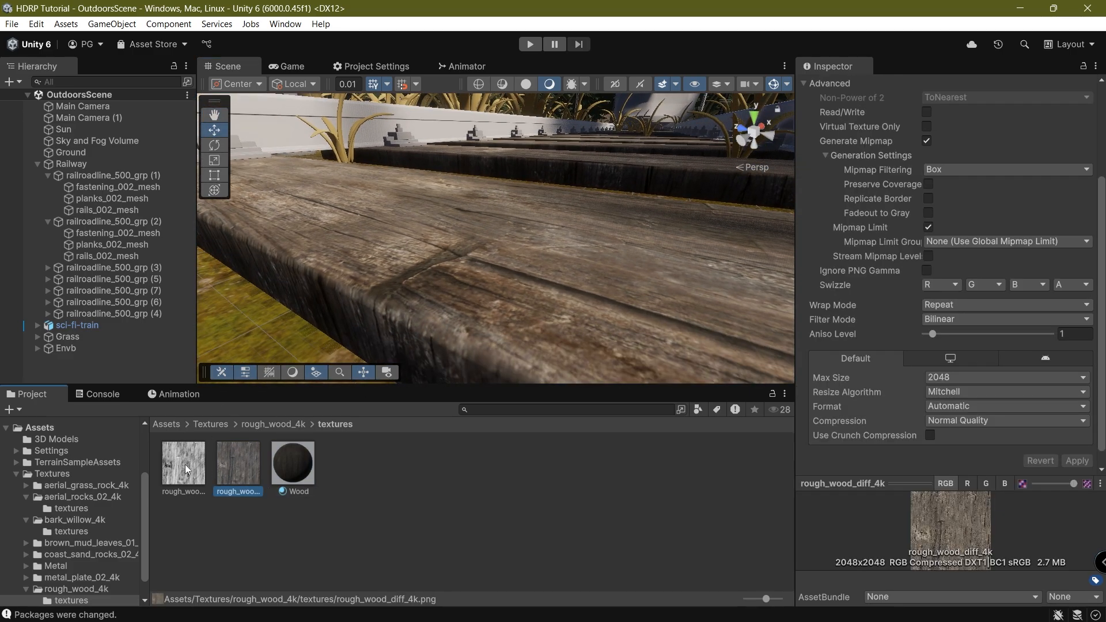
{"action": "left_click", "coordinate": [185, 464]}
{"action": "left_click", "coordinate": [310, 469]}
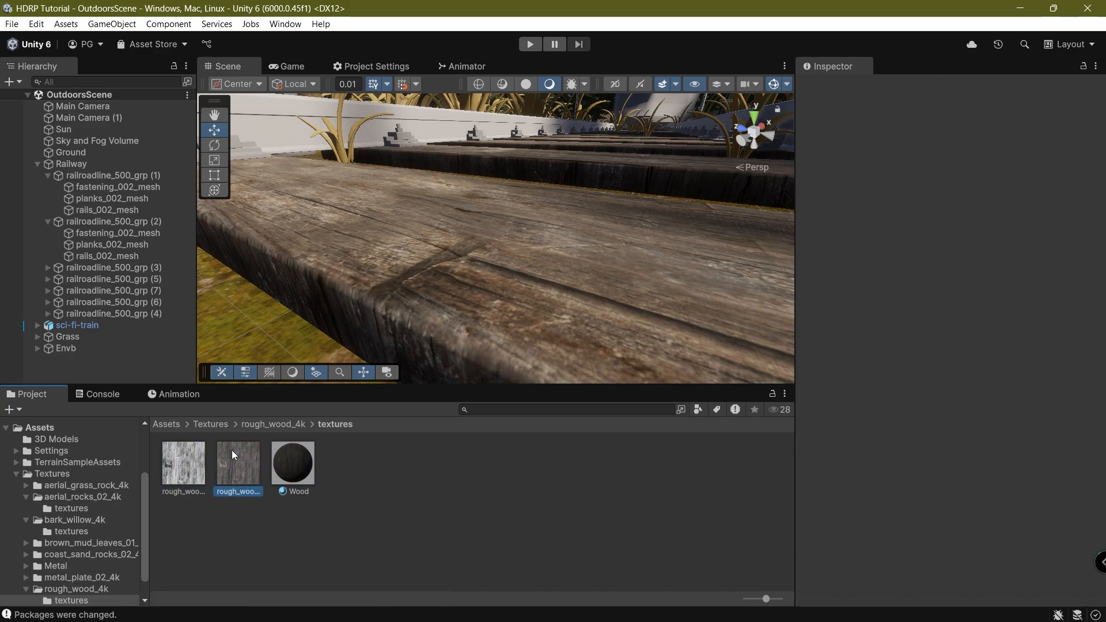
{"action": "key", "text": "ctrl+d"}
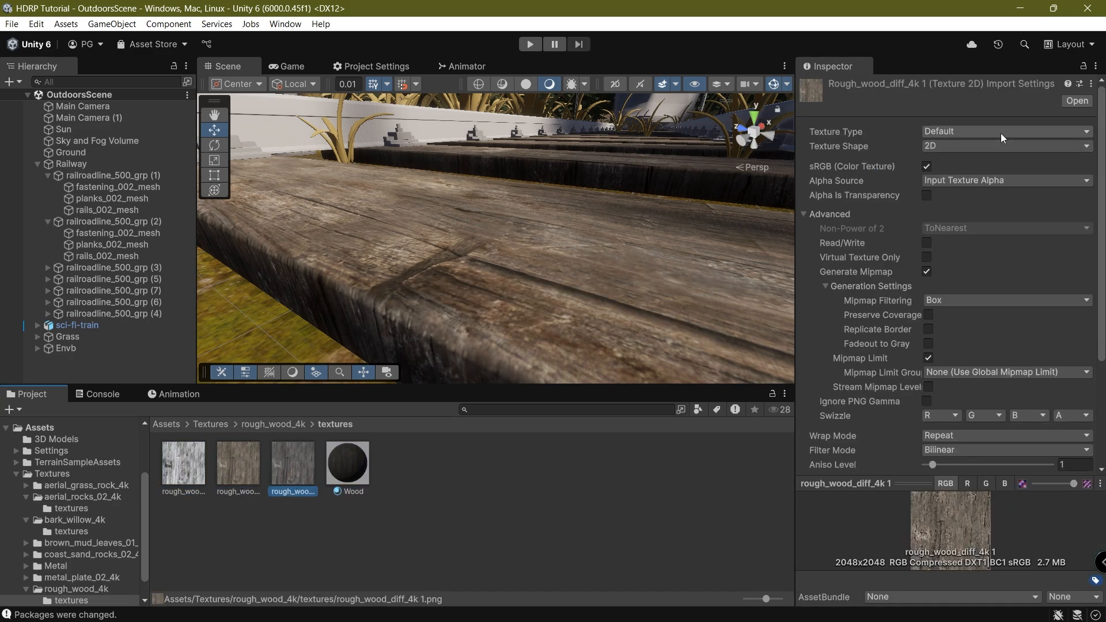
{"action": "left_click", "coordinate": [1000, 133]}
{"action": "left_click", "coordinate": [945, 164]}
{"action": "left_click", "coordinate": [927, 166]}
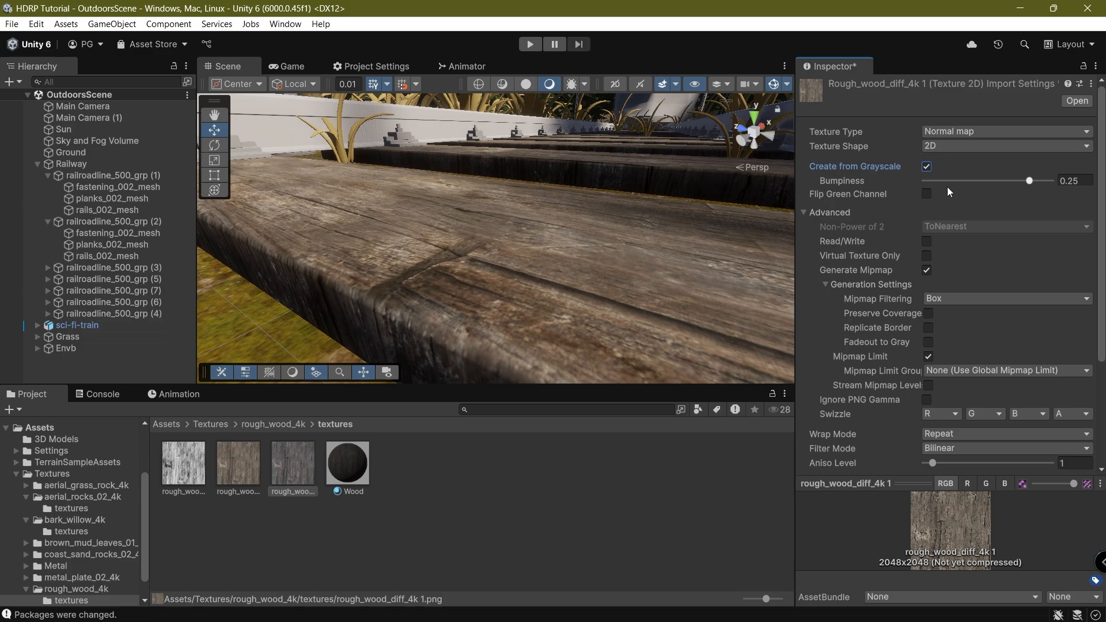
{"action": "scroll", "coordinate": [1056, 357], "scroll_direction": "down", "scroll_amount": 5}
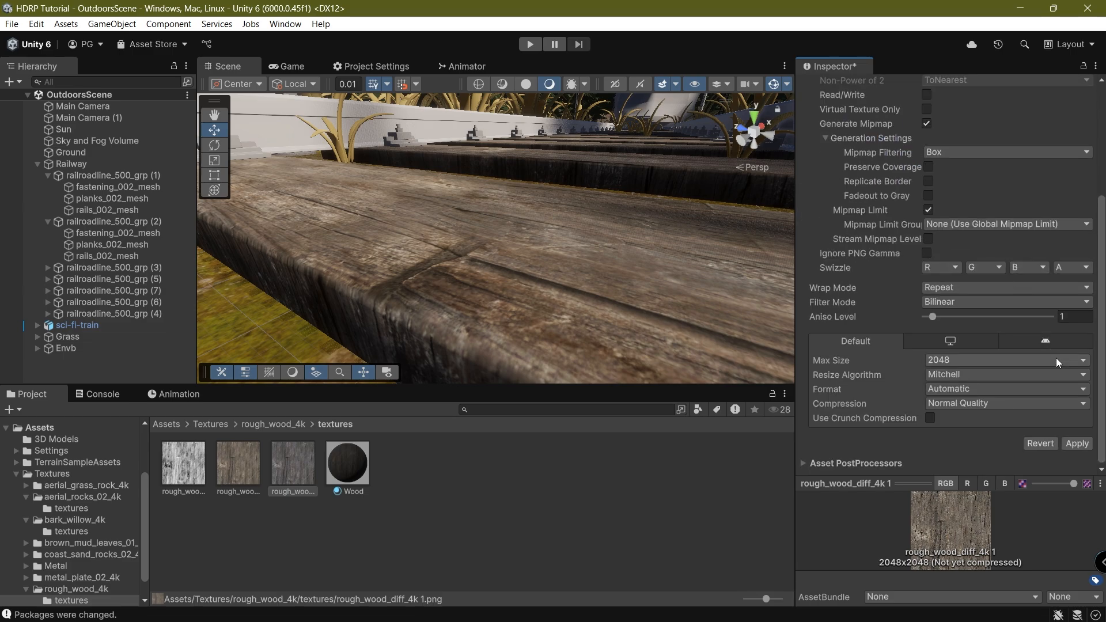
{"action": "left_click", "coordinate": [348, 463]}
Put the copy in Wood's Normal Map slot, set its filtering to Smooth, and lower strength to 0.12.
{"action": "left_click_drag", "start_coordinate": [300, 462], "coordinate": [856, 182]}
{"action": "left_click_drag", "start_coordinate": [815, 230], "coordinate": [828, 229]}
{"action": "left_click", "coordinate": [294, 476]}
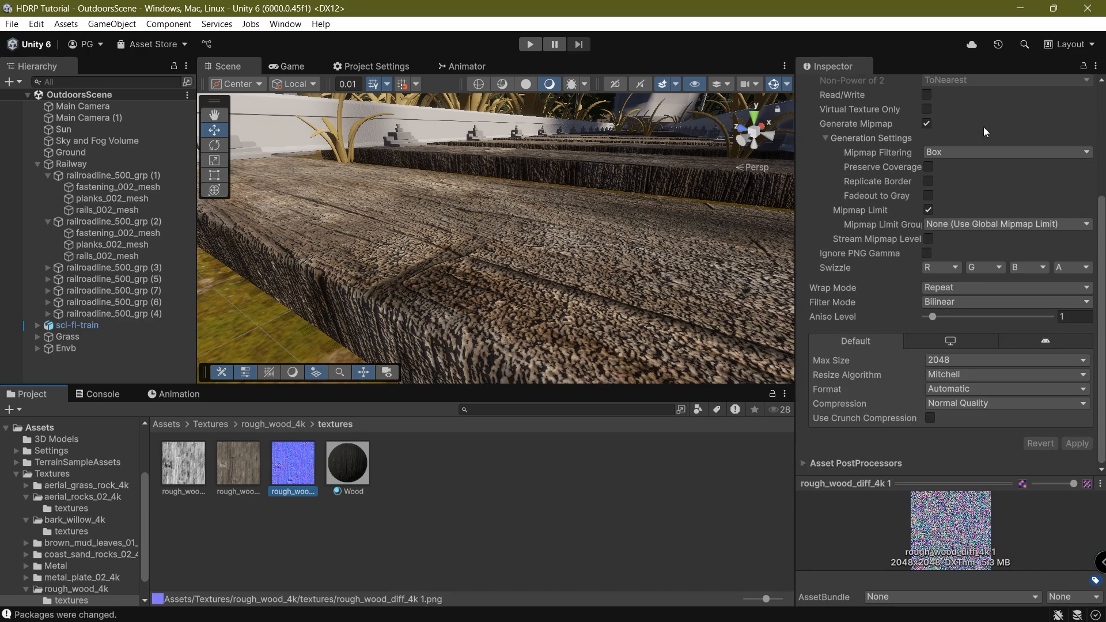
{"action": "scroll", "coordinate": [973, 144], "scroll_direction": "up", "scroll_amount": 10}
{"action": "left_click", "coordinate": [945, 194]}
{"action": "left_click", "coordinate": [955, 225]}
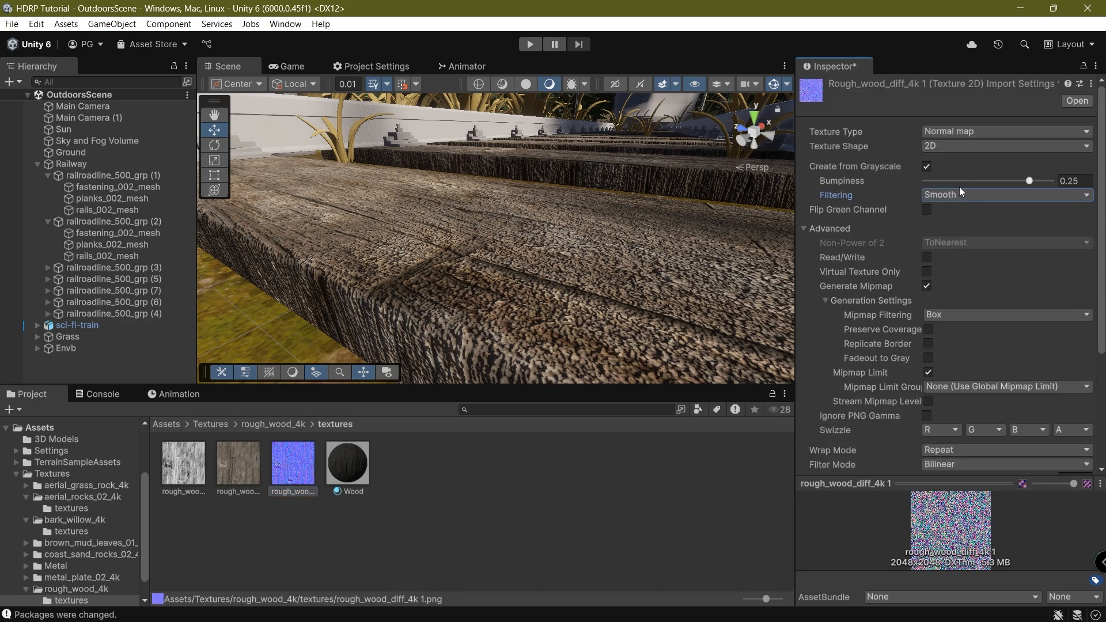
{"action": "scroll", "coordinate": [979, 259], "scroll_direction": "down", "scroll_amount": 5}
{"action": "left_click", "coordinate": [1064, 446]}
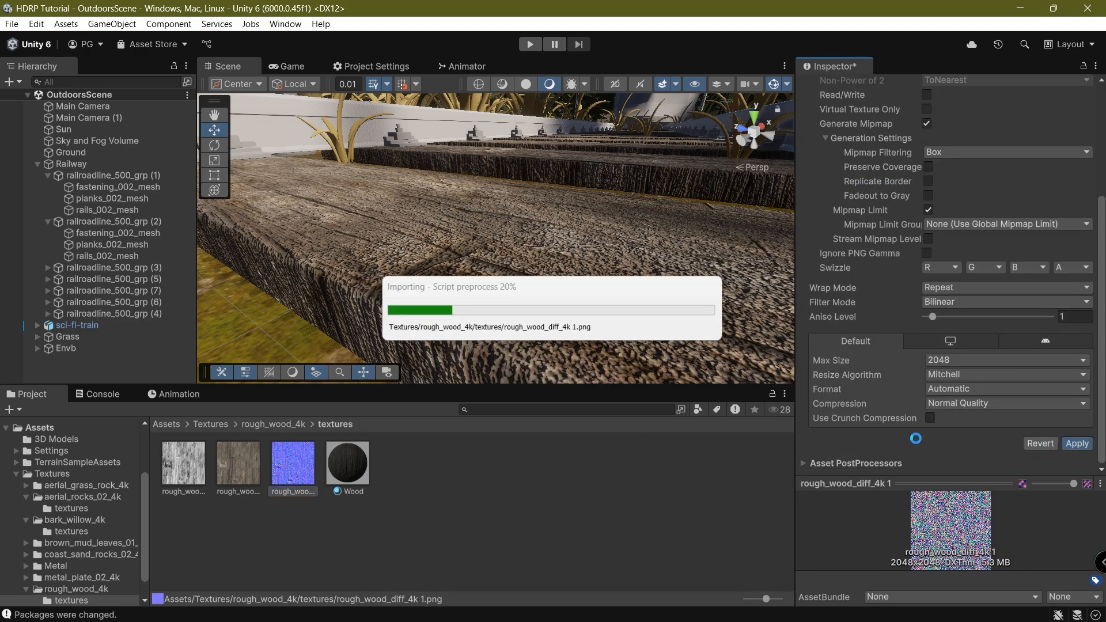
{"action": "left_click", "coordinate": [348, 464]}
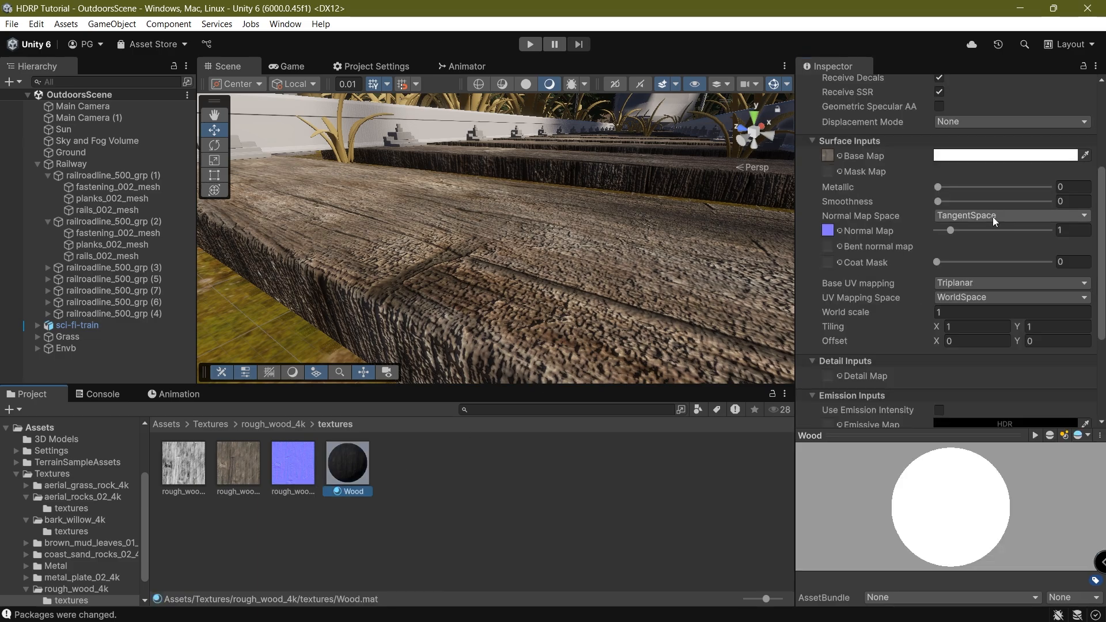
{"action": "left_click", "coordinate": [938, 231]}
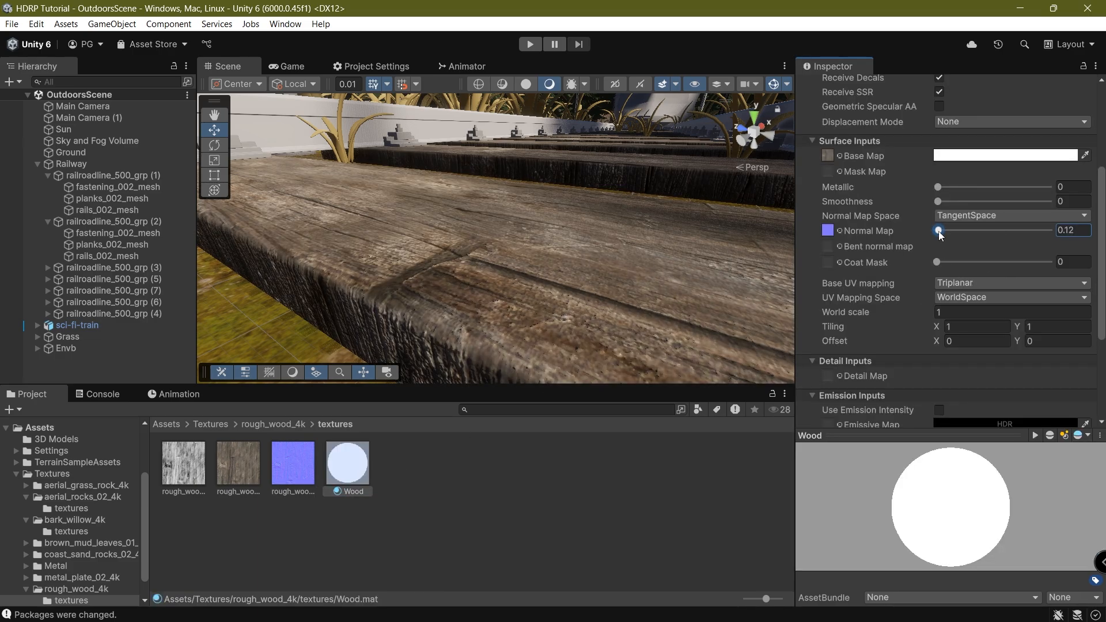
Raise Wood's normal map strength to 0.21 and check it in the Game view.
{"action": "left_click_drag", "start_coordinate": [938, 231], "coordinate": [939, 231]}
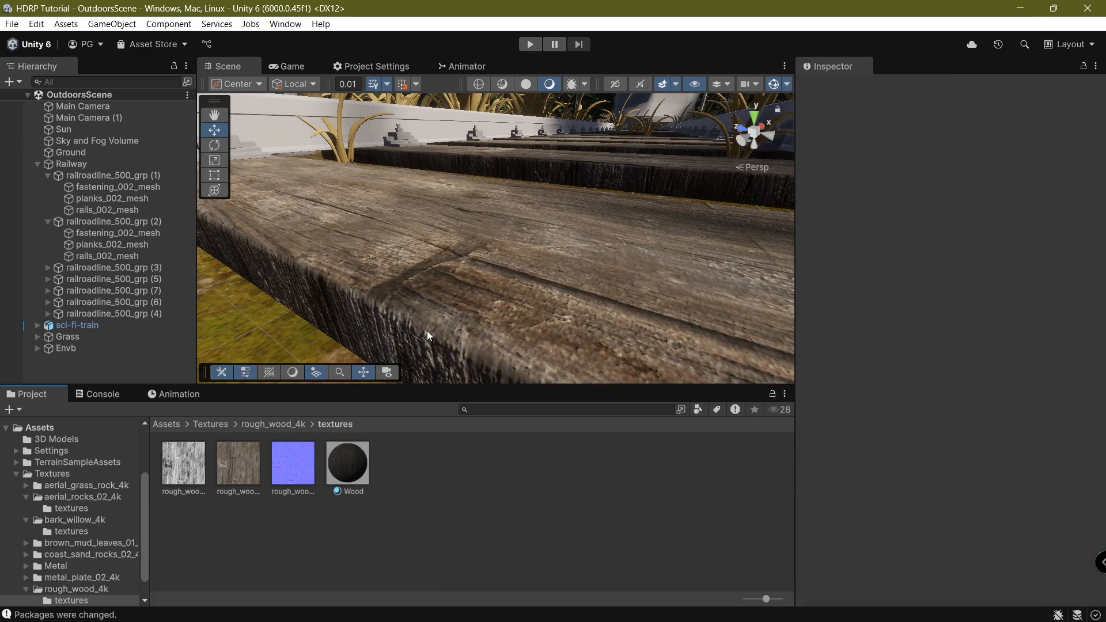
{"action": "left_click", "coordinate": [286, 66]}
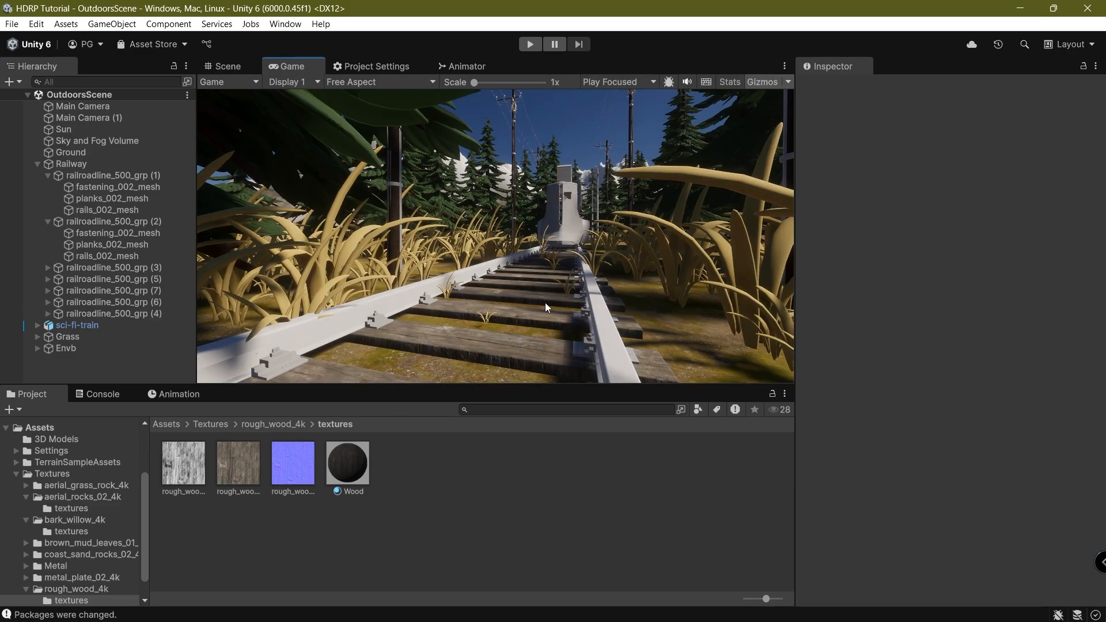
{"action": "left_click", "coordinate": [347, 482]}
{"action": "scroll", "coordinate": [950, 276], "scroll_direction": "down", "scroll_amount": 4}
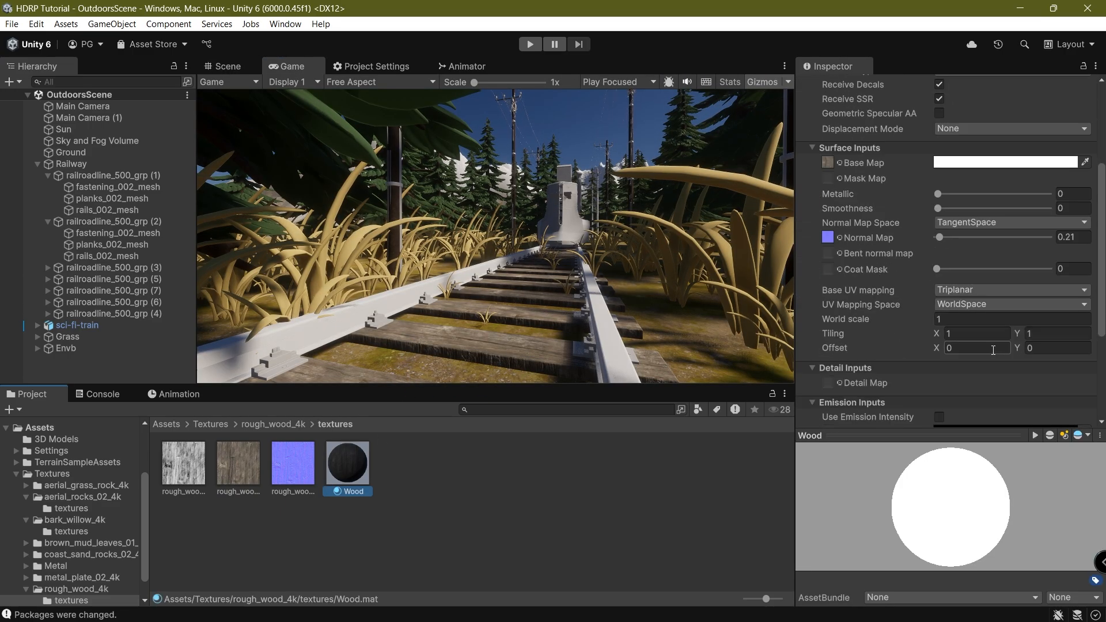
Try several World scale values on Wood and settle on 0.5.
{"action": "left_click", "coordinate": [952, 319]}
{"action": "type", "text": ".2"}
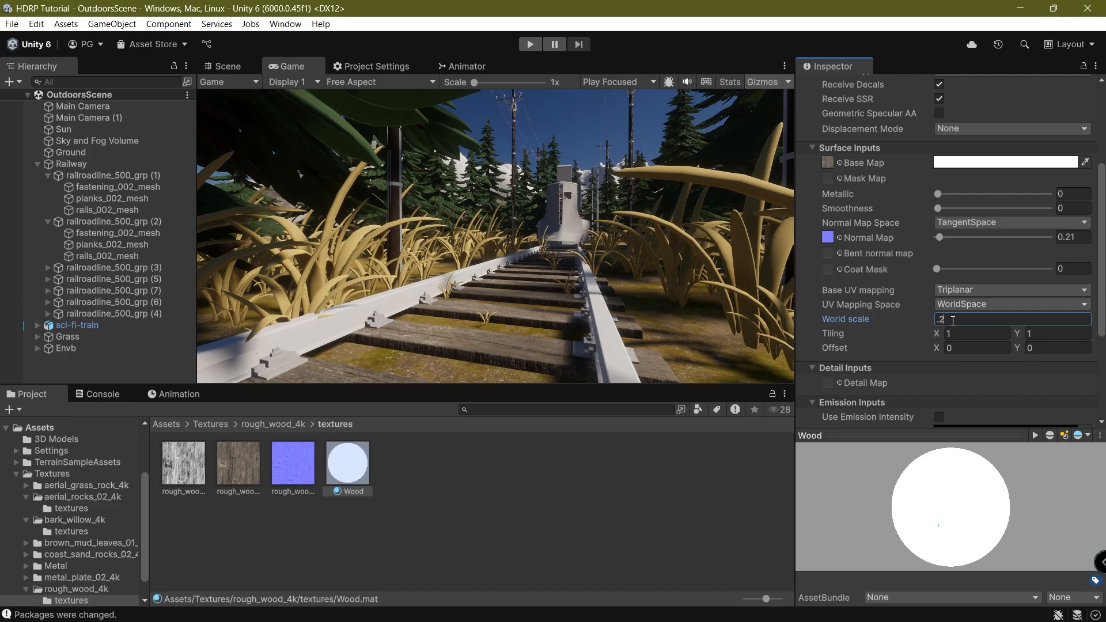
{"action": "key", "text": "BackSpace"}
{"action": "type", "text": "1"}
{"action": "key", "text": "BackSpace"}
{"action": "type", "text": "2"}
{"action": "key", "text": "BackSpace"}
{"action": "key", "text": "BackSpace"}
{"action": "type", "text": "1"}
{"action": "key", "text": "BackSpace"}
{"action": "type", "text": "2"}
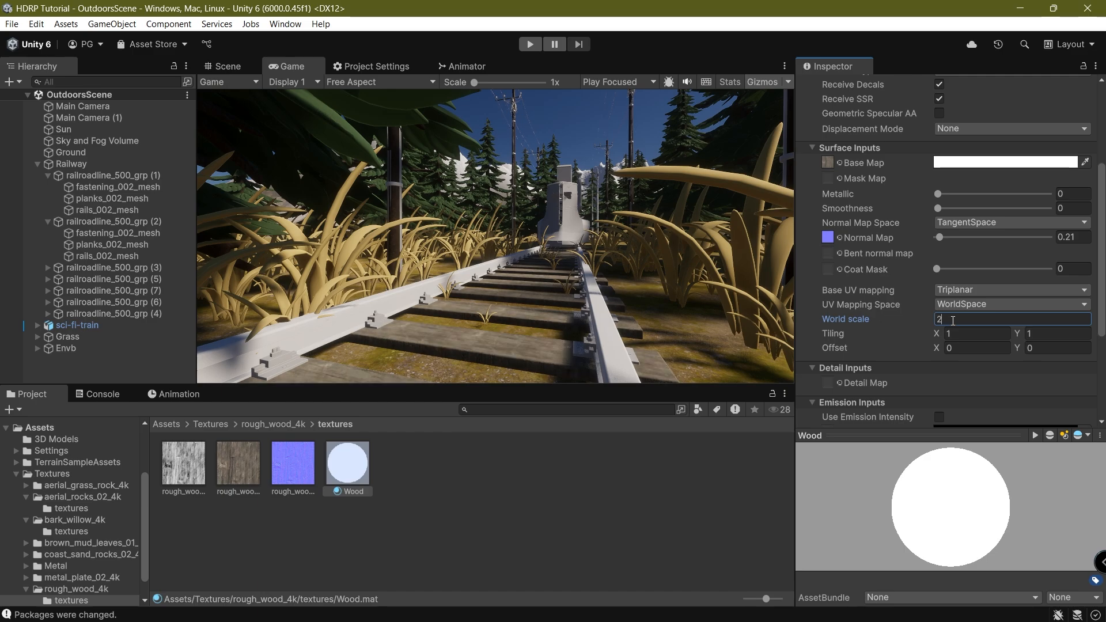
{"action": "key", "text": "BackSpace"}
{"action": "type", "text": "3"}
{"action": "key", "text": "BackSpace"}
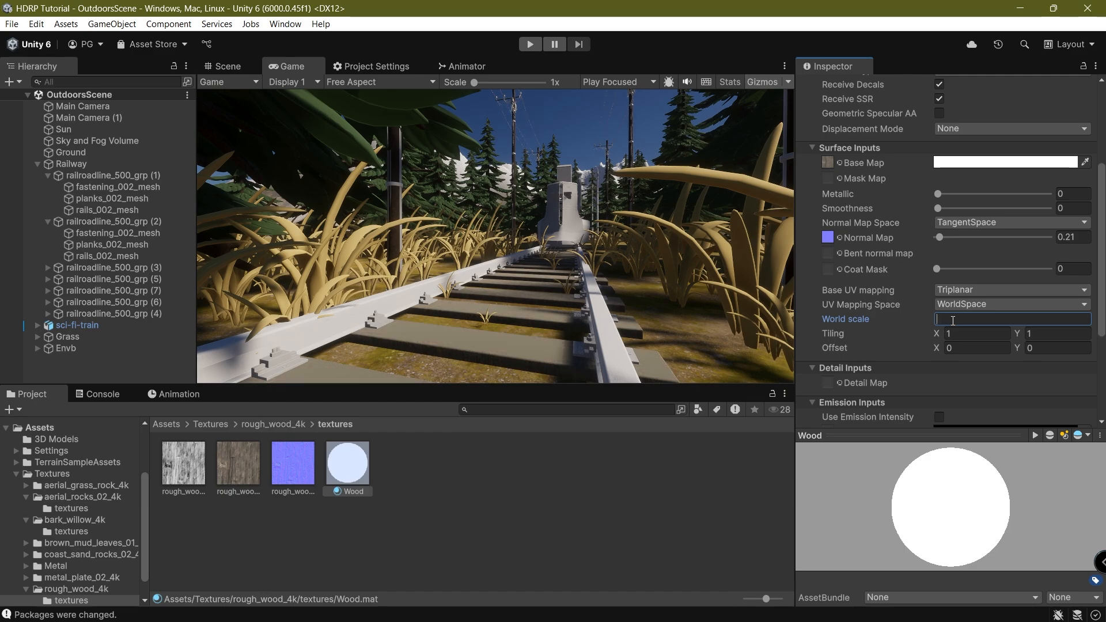
{"action": "type", "text": "0.5"}
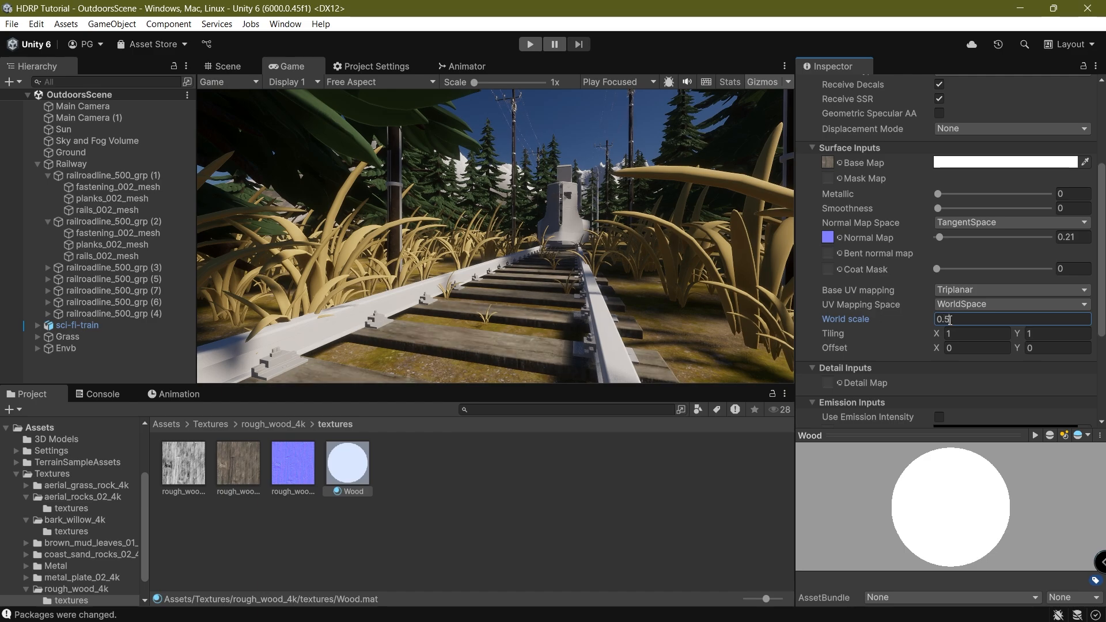
{"action": "left_click", "coordinate": [561, 283]}
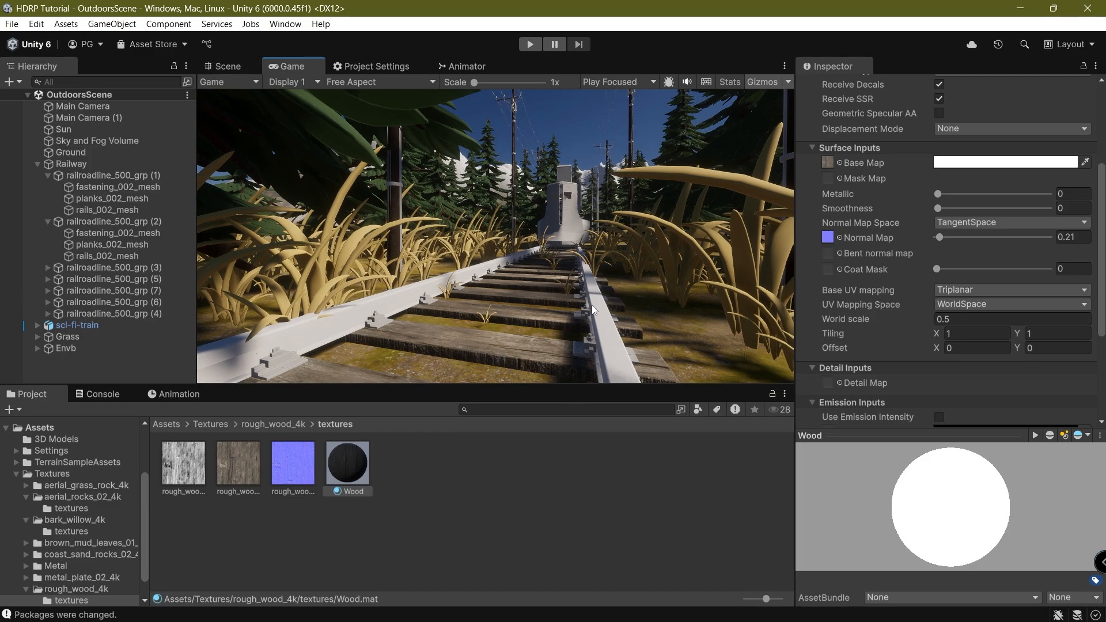
Return to the Scene view near a rail and open the Textures > Metal > textures folder.
{"action": "left_click", "coordinate": [233, 67]}
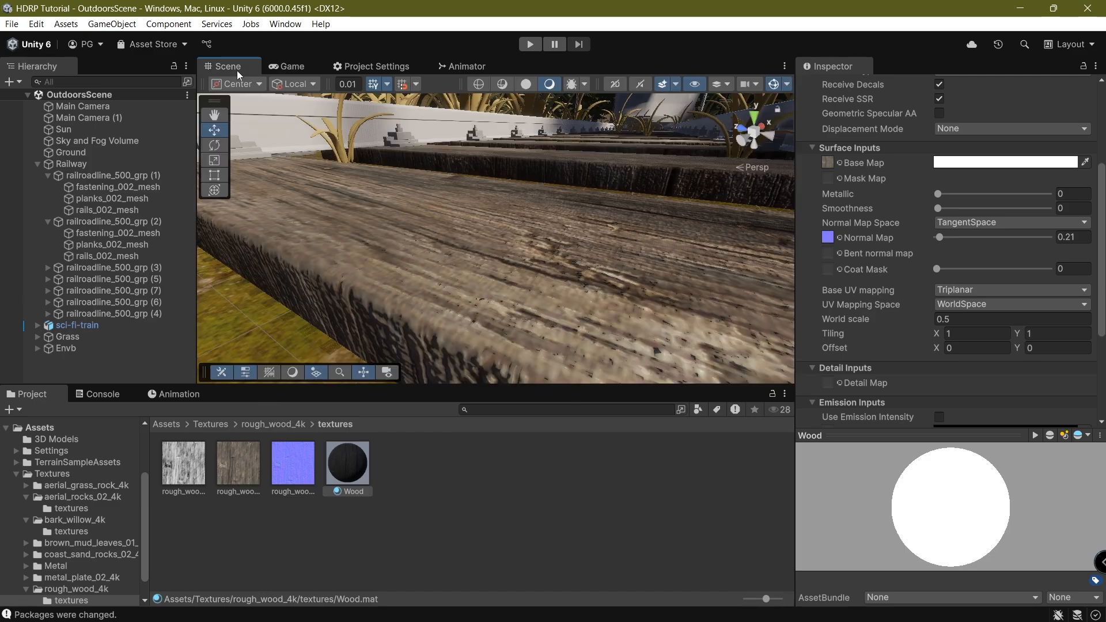
{"action": "left_click", "coordinate": [207, 425]}
{"action": "right_click_drag", "start_coordinate": [354, 256], "coordinate": [429, 296]}
{"action": "key", "text": "w"}
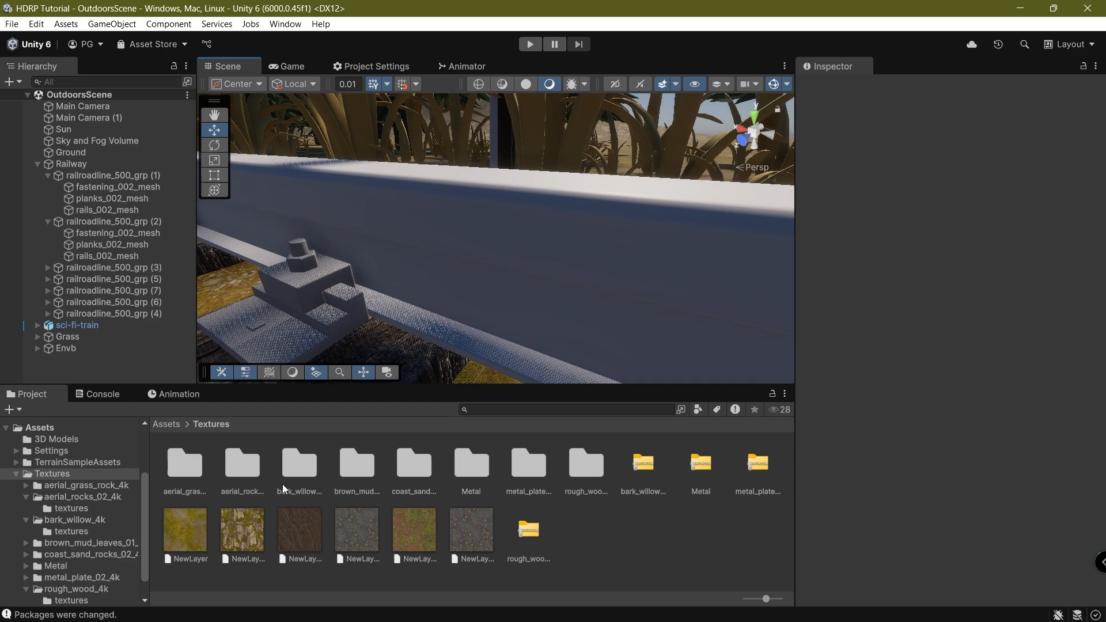
{"action": "left_click", "coordinate": [527, 471]}
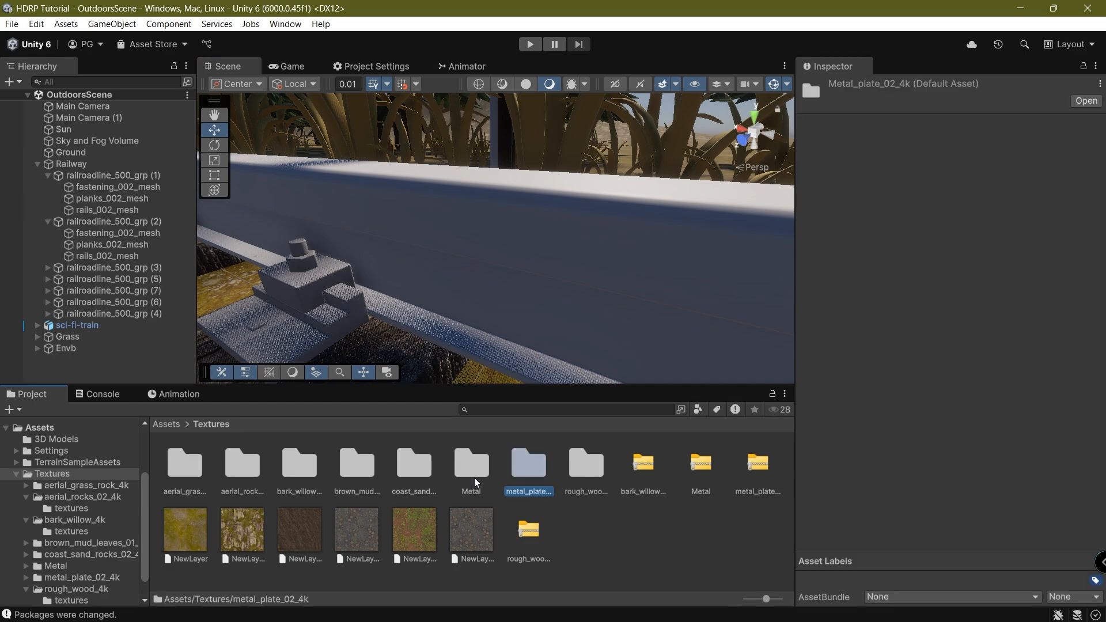
{"action": "left_click", "coordinate": [411, 484]}
{"action": "double_click", "coordinate": [457, 474]}
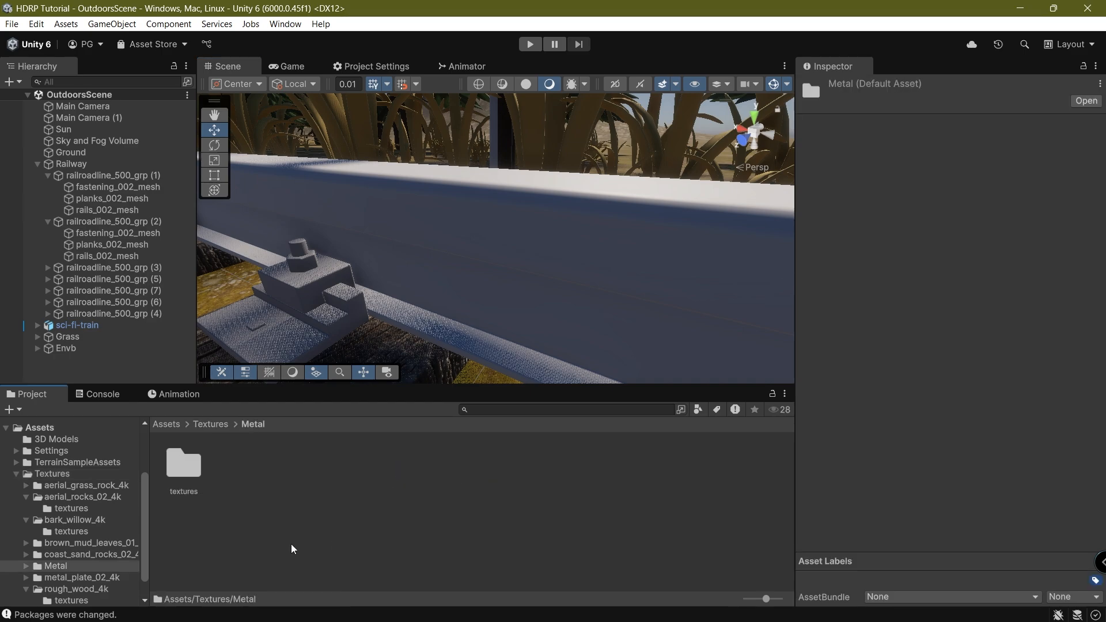
{"action": "double_click", "coordinate": [188, 464]}
Create an HDRP/Lit material named Rust beside the rust_coarse texture.
{"action": "right_click", "coordinate": [250, 527]}
{"action": "mouse_move", "coordinate": [323, 140]}
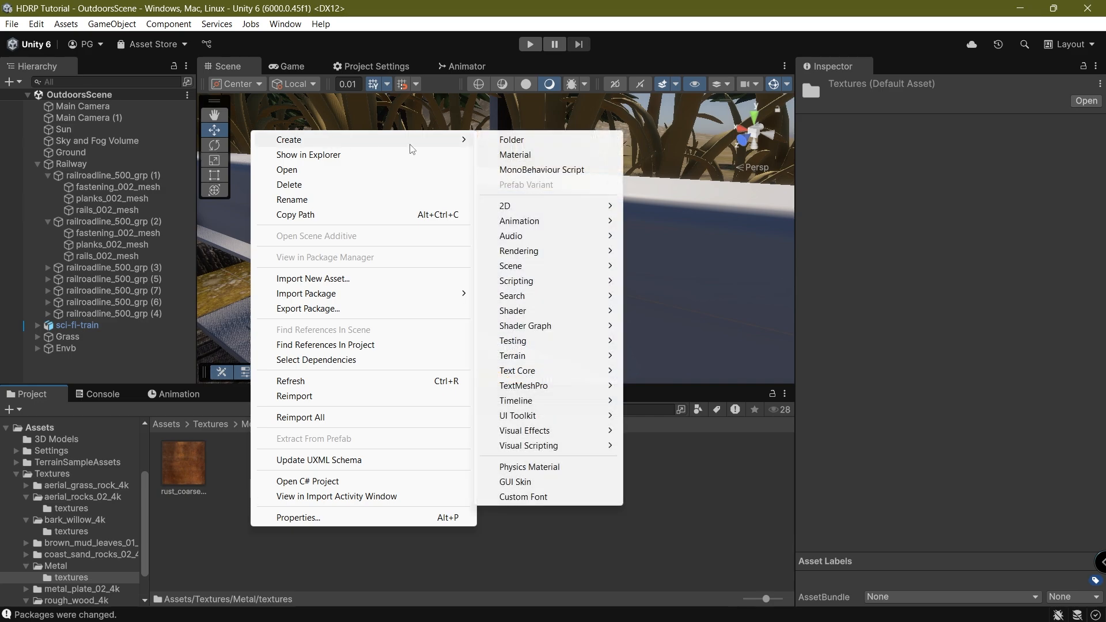
{"action": "left_click", "coordinate": [558, 155]}
{"action": "type", "text": "Rust"}
{"action": "key", "text": "Return"}
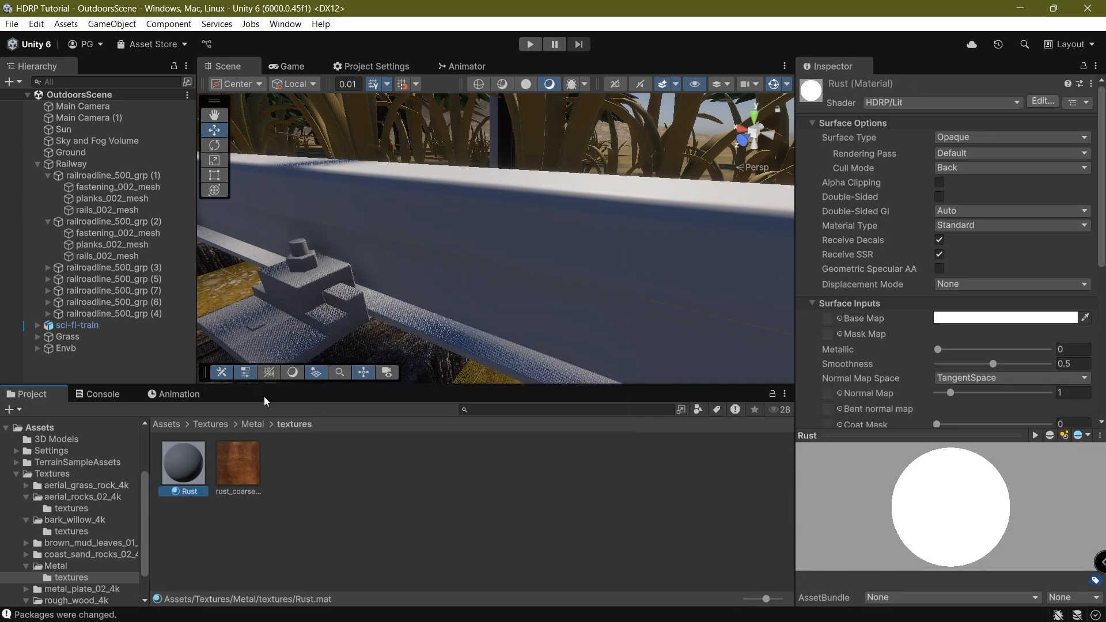
{"action": "left_click_drag", "start_coordinate": [192, 464], "coordinate": [600, 524]}
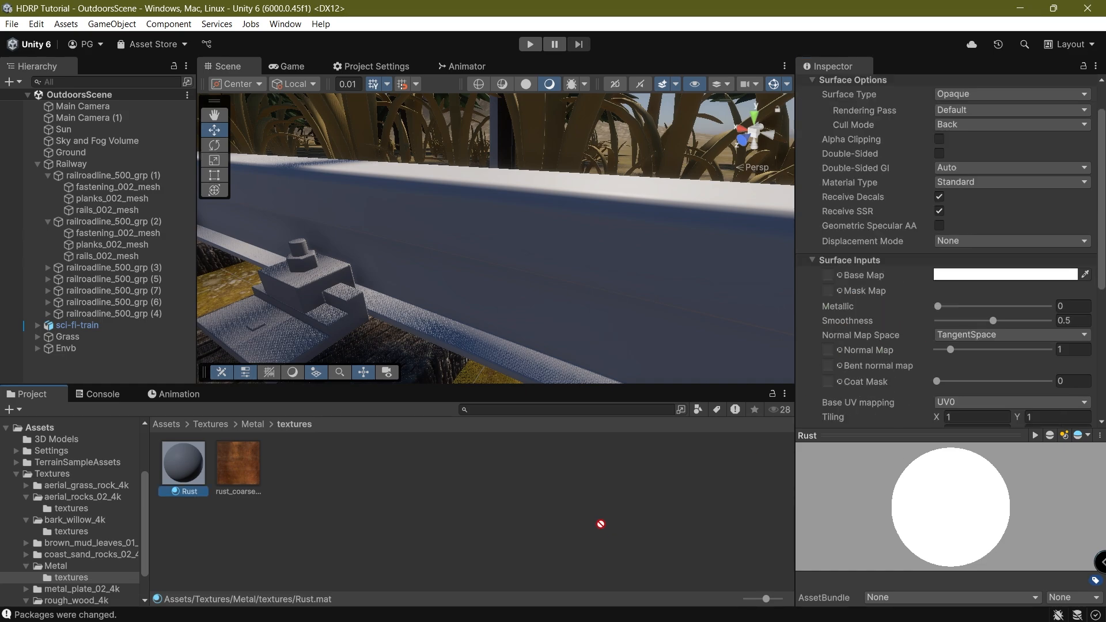
{"action": "left_click", "coordinate": [491, 288]}
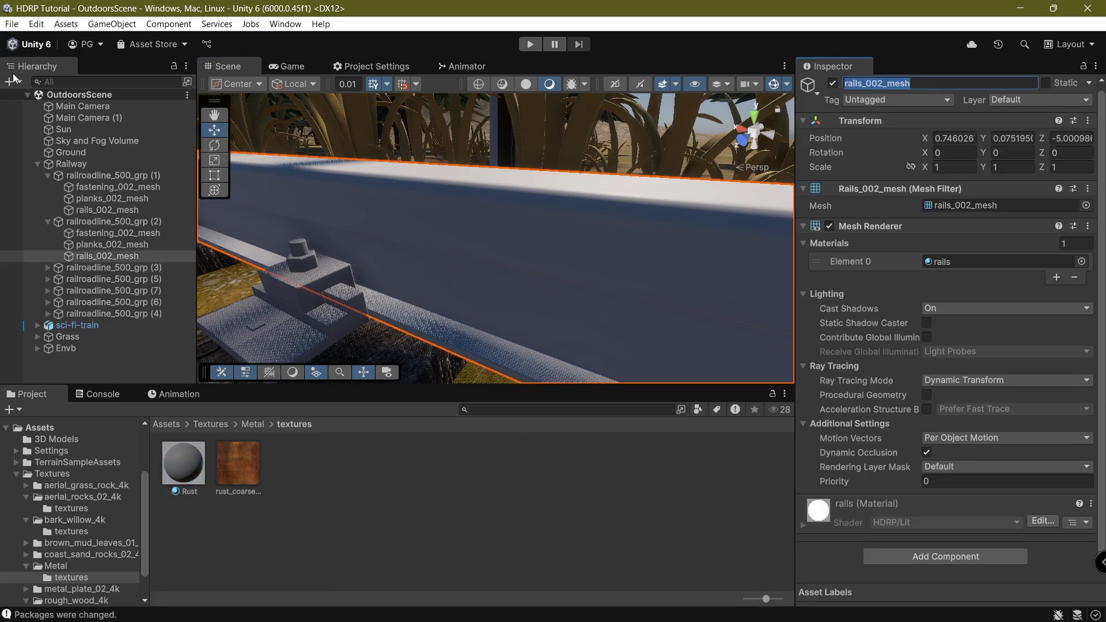
Assign the Rust material to all seven rails_002_mesh objects.
{"action": "left_click", "coordinate": [79, 82]}
{"action": "type", "text": "rails_002_mesh"}
{"action": "left_click", "coordinate": [54, 108]}
{"action": "left_click", "coordinate": [61, 177], "text": "shift"}
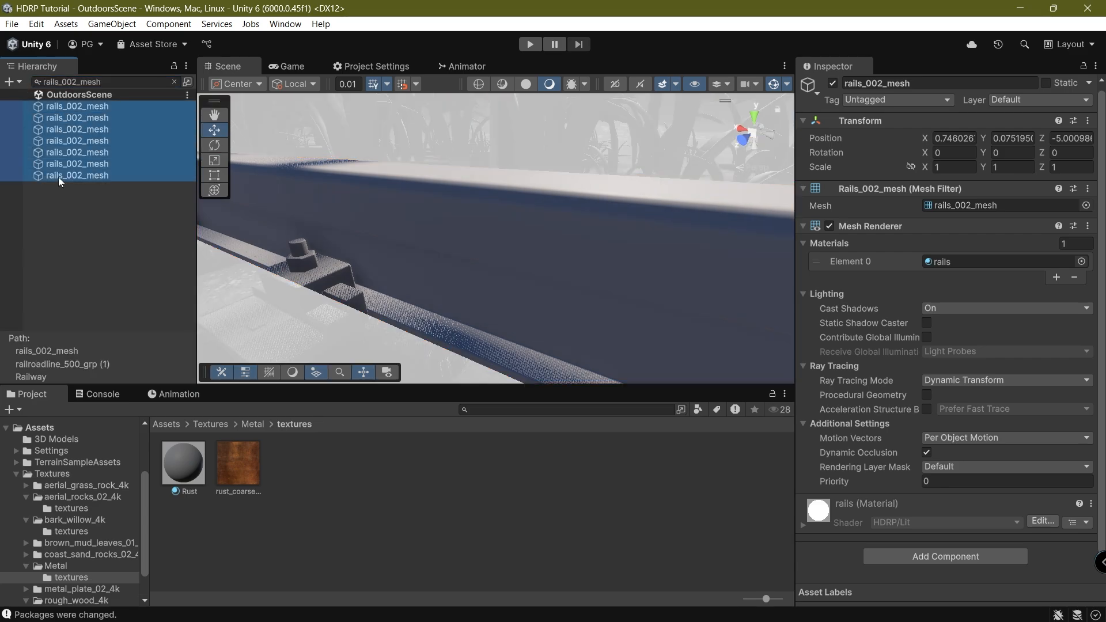
{"action": "left_click_drag", "start_coordinate": [192, 469], "coordinate": [990, 261]}
Assign the Rust material to all seven fastening_002_mesh objects.
{"action": "left_click", "coordinate": [310, 266]}
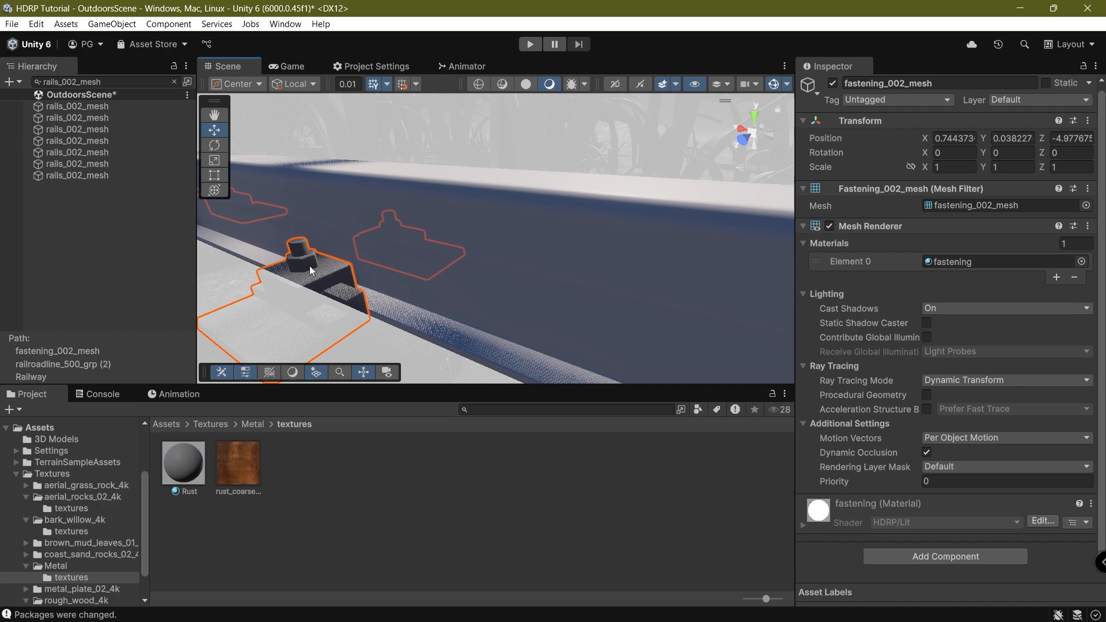
{"action": "left_click", "coordinate": [174, 82]}
{"action": "left_click", "coordinate": [968, 83]}
{"action": "key", "text": "ctrl+c"}
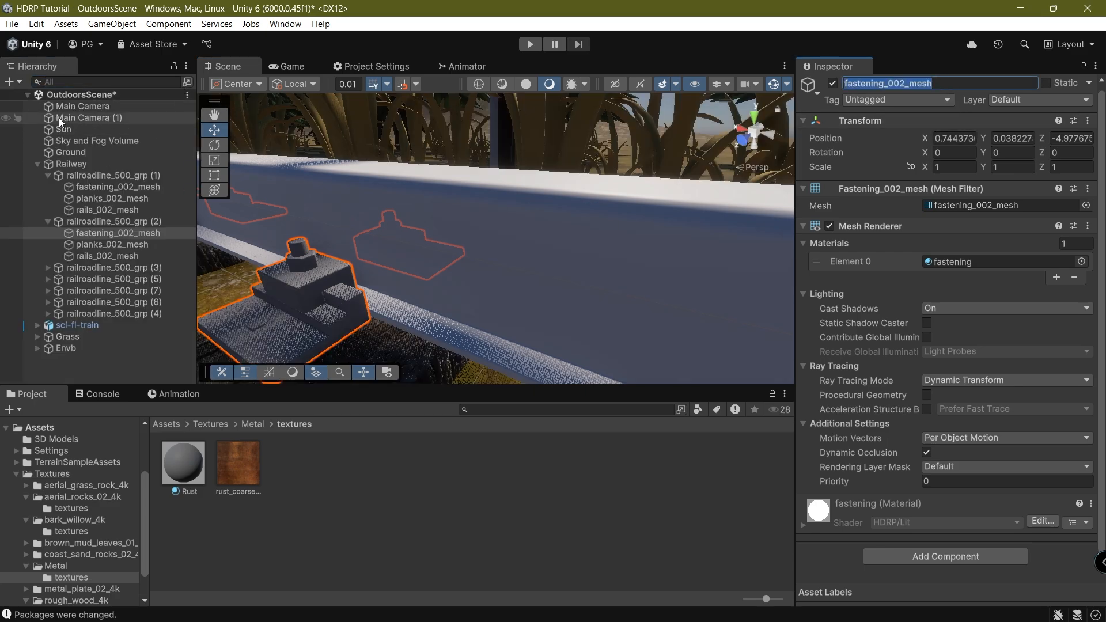
{"action": "left_click", "coordinate": [101, 83]}
{"action": "key", "text": "ctrl+v"}
{"action": "left_click", "coordinate": [83, 107]}
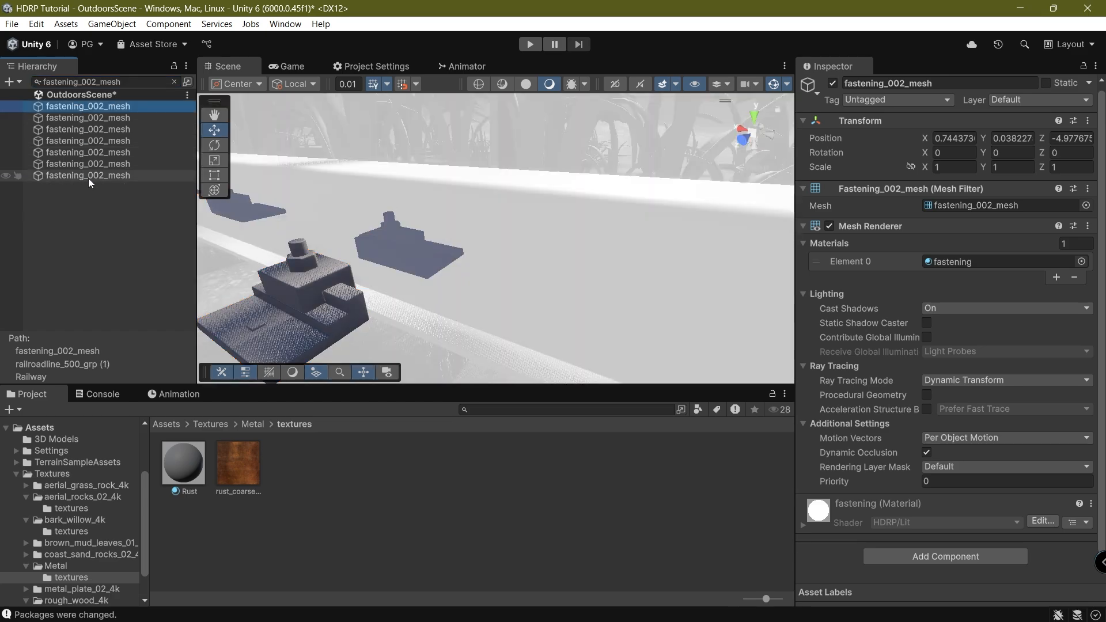
{"action": "left_click", "coordinate": [90, 176], "text": "shift"}
{"action": "left_click_drag", "start_coordinate": [183, 463], "coordinate": [1014, 261]}
Save the scene and clear the Hierarchy search filter.
{"action": "key", "text": "ctrl+s"}
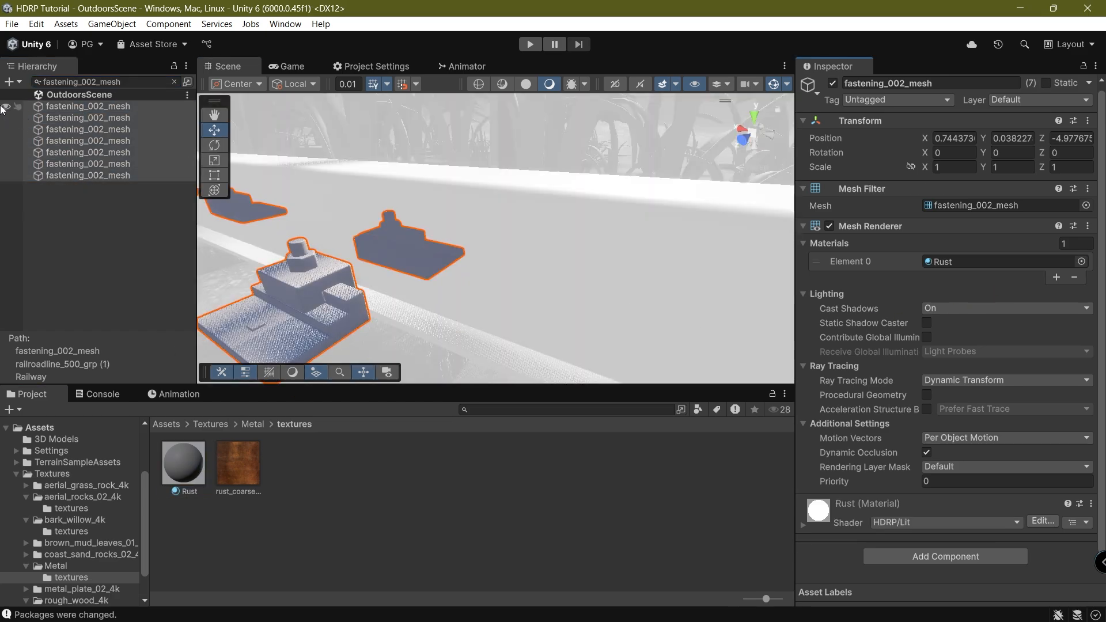
{"action": "left_click", "coordinate": [177, 83]}
{"action": "left_click", "coordinate": [174, 82]}
Give the Rust material the rust texture as Base Map, with Triplanar UV mapping at world scale 0.2.
{"action": "left_click", "coordinate": [183, 463]}
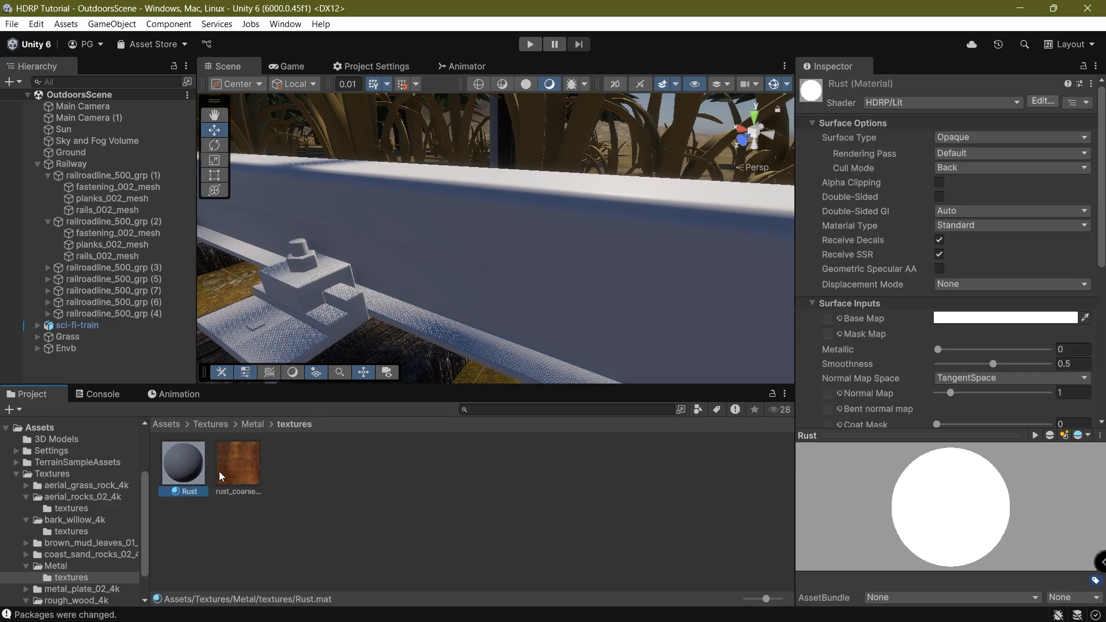
{"action": "left_click_drag", "start_coordinate": [833, 331], "coordinate": [829, 318]}
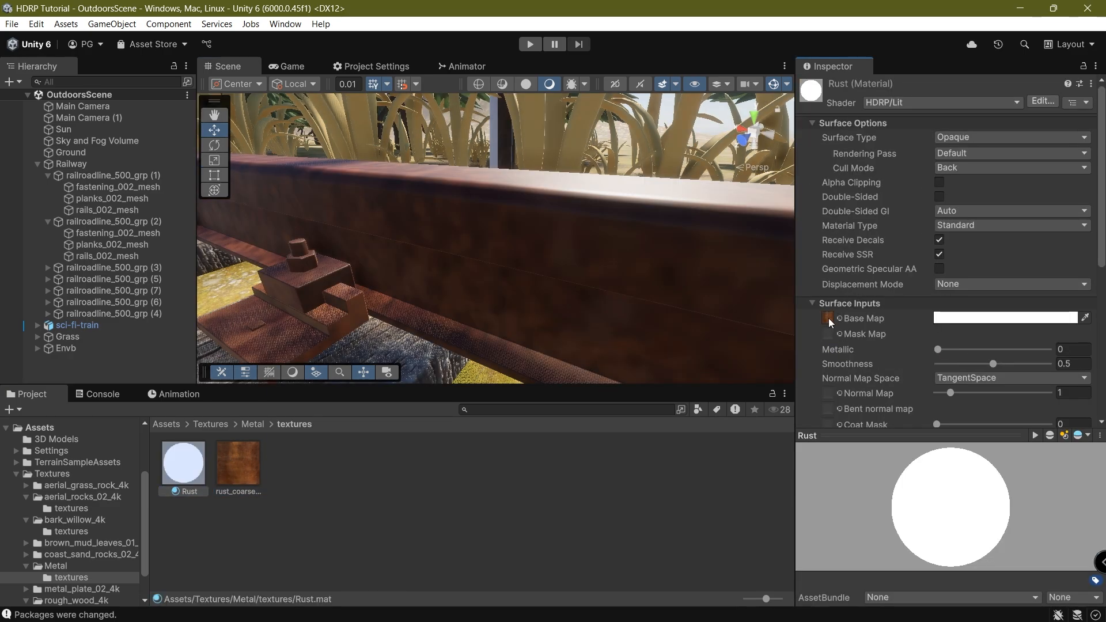
{"action": "scroll", "coordinate": [961, 341], "scroll_direction": "down", "scroll_amount": 3}
{"action": "left_click", "coordinate": [970, 291]}
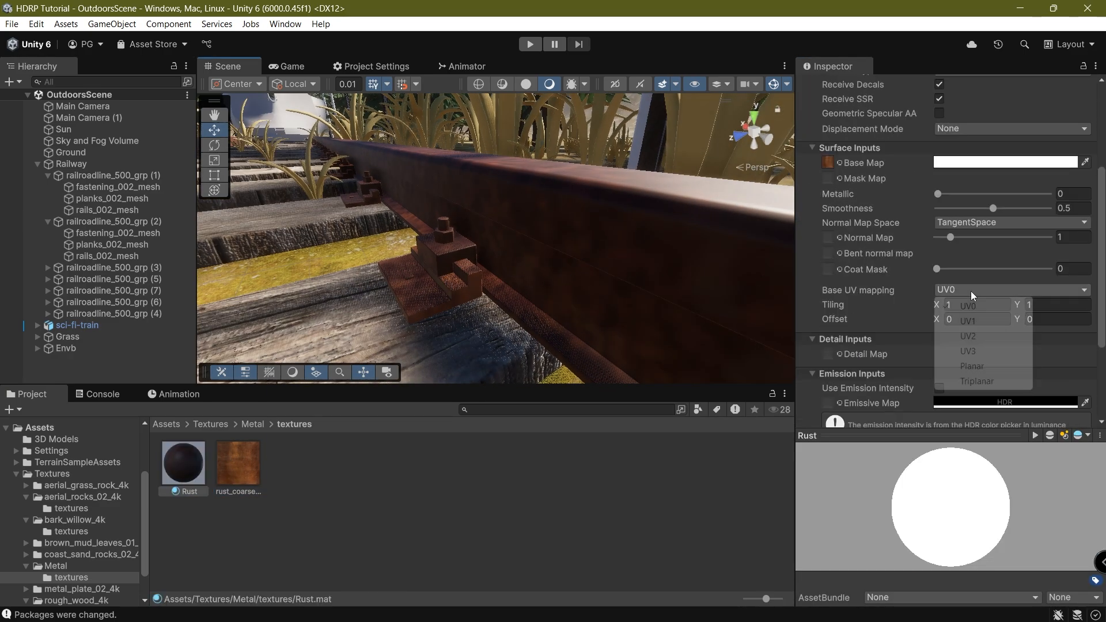
{"action": "left_click", "coordinate": [974, 381]}
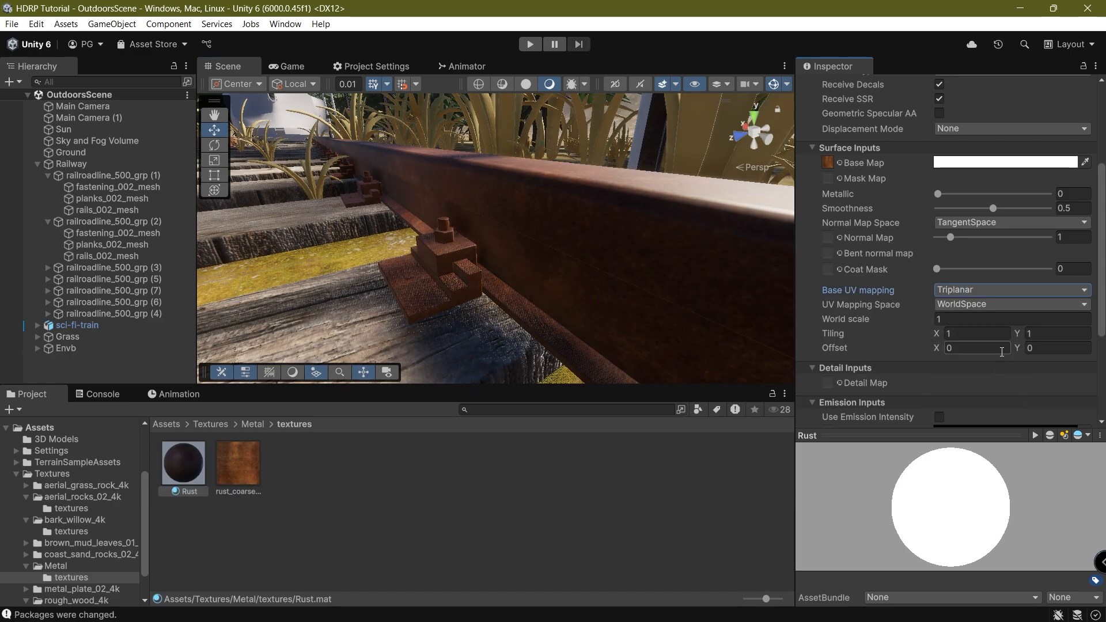
{"action": "left_click", "coordinate": [984, 321]}
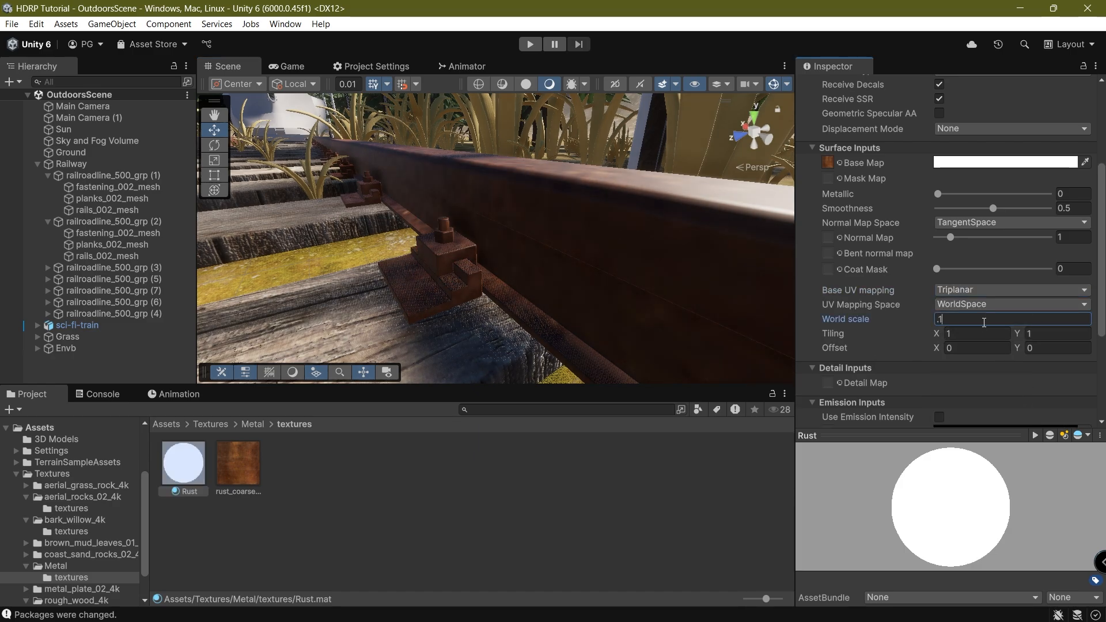
{"action": "type", "text": "0.1"}
{"action": "type", "text": "0.2"}
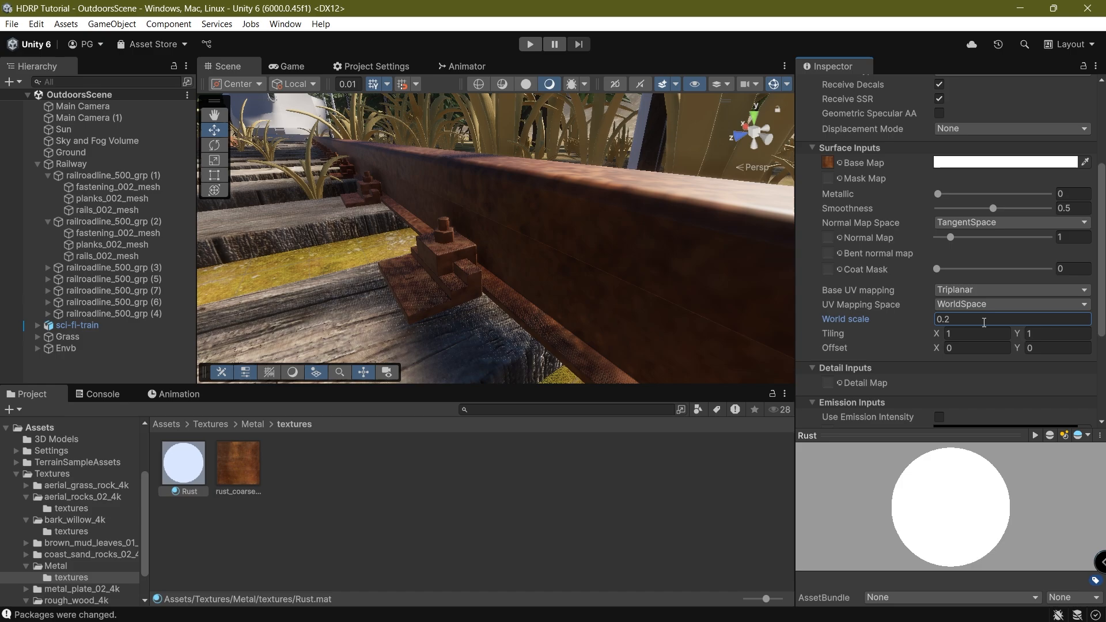
Preview the rails in the Game view and set Rust smoothness to 0, leaving metallic and coat mask at 0.
{"action": "left_click", "coordinate": [286, 67]}
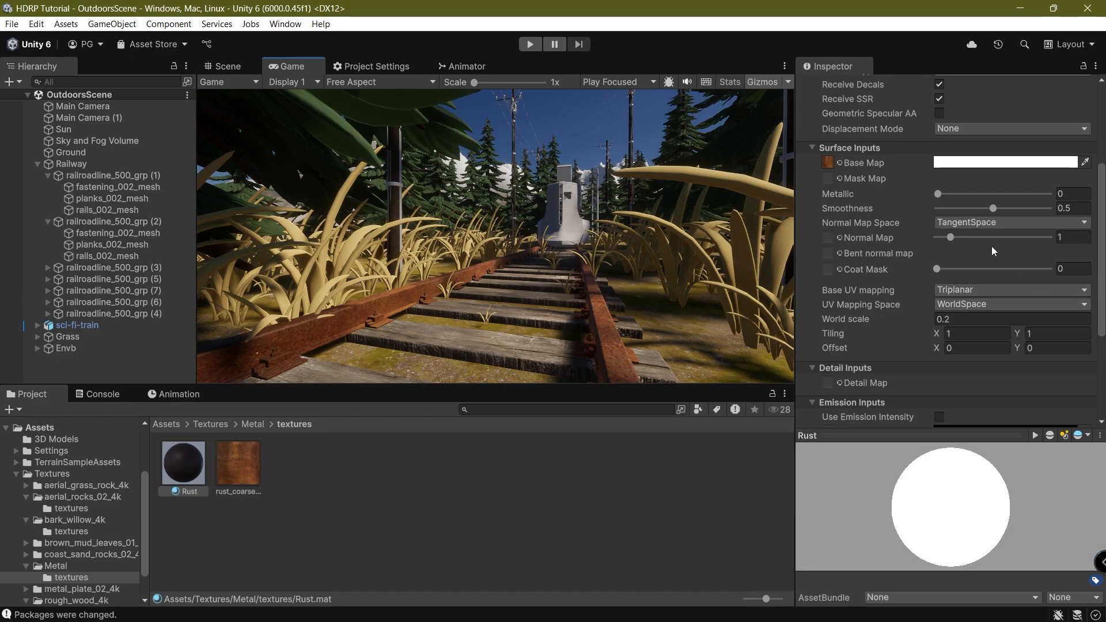
{"action": "left_click_drag", "start_coordinate": [976, 206], "coordinate": [925, 198]}
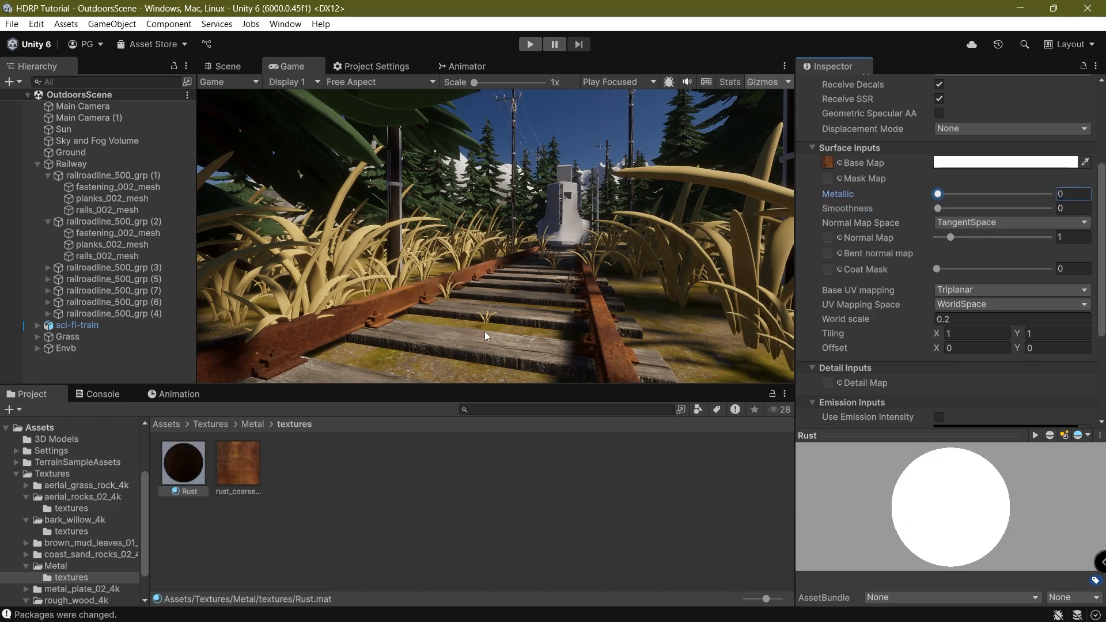
{"action": "left_click", "coordinate": [549, 303]}
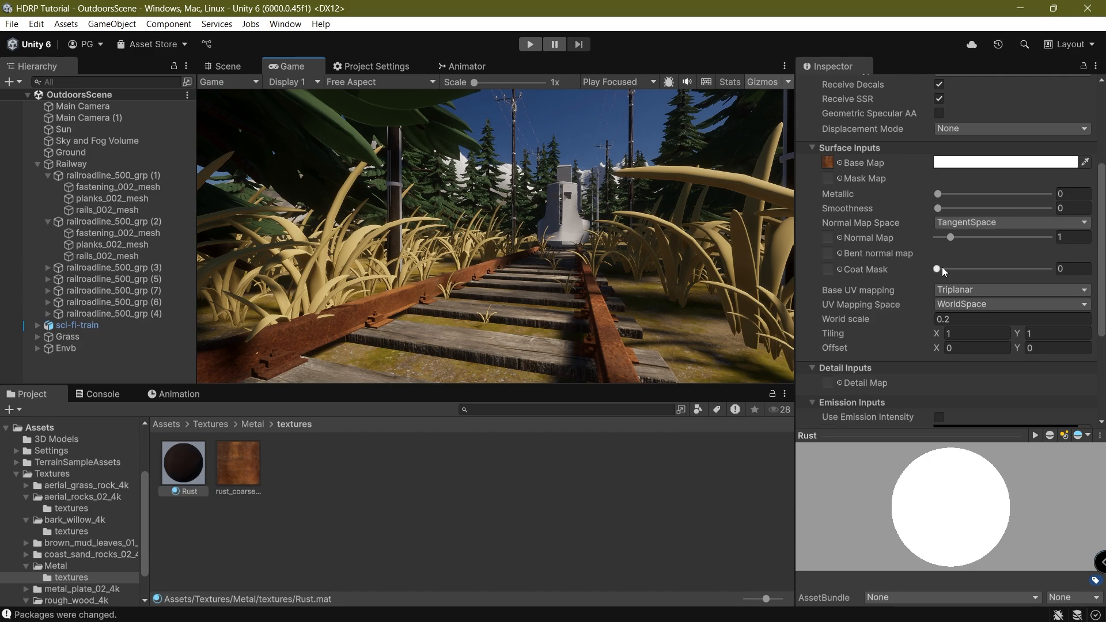
{"action": "left_click_drag", "start_coordinate": [937, 269], "coordinate": [907, 320]}
Set the Rust material's triplanar world scale to 0.3.
{"action": "left_click", "coordinate": [973, 320]}
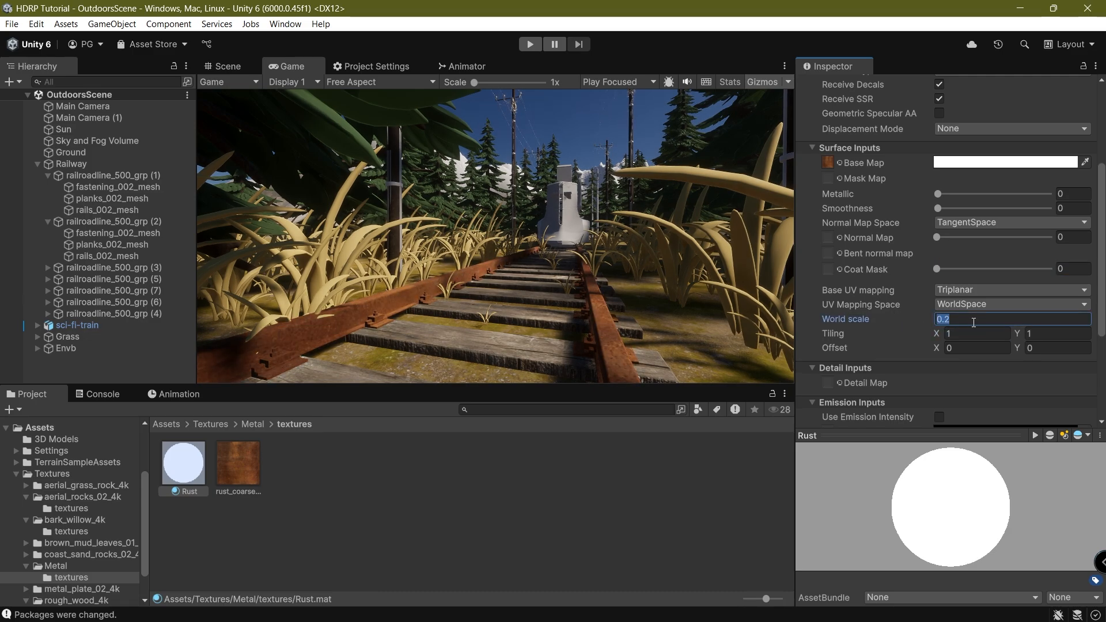
{"action": "type", "text": "1"}
{"action": "key", "text": "ctrl+z"}
{"action": "key", "text": "ctrl+s"}
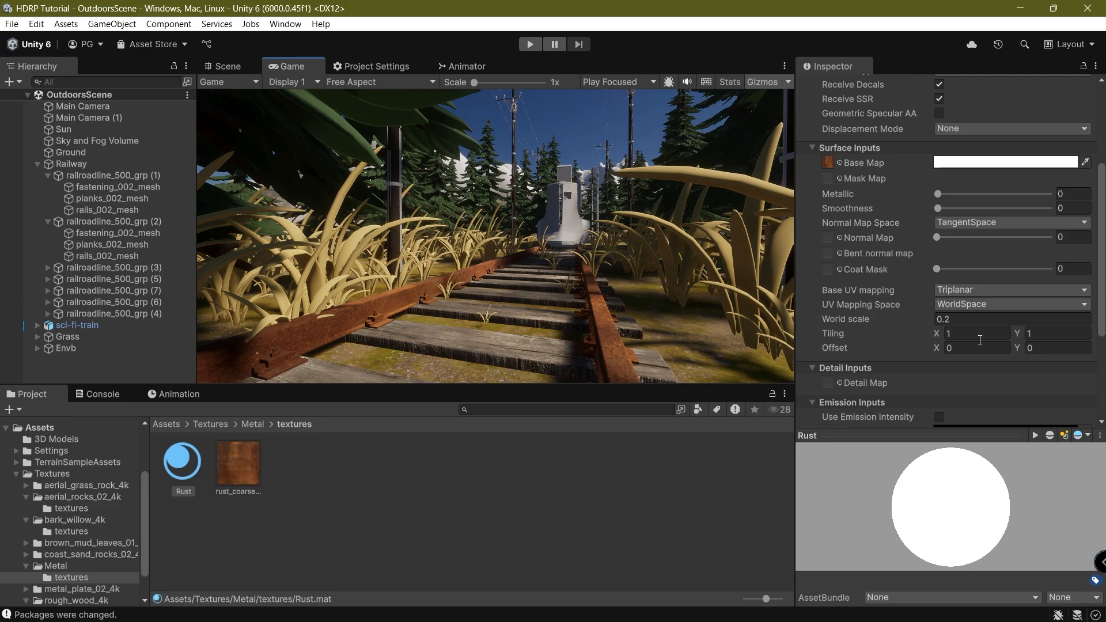
{"action": "left_click", "coordinate": [976, 323]}
{"action": "type", "text": "0.3"}
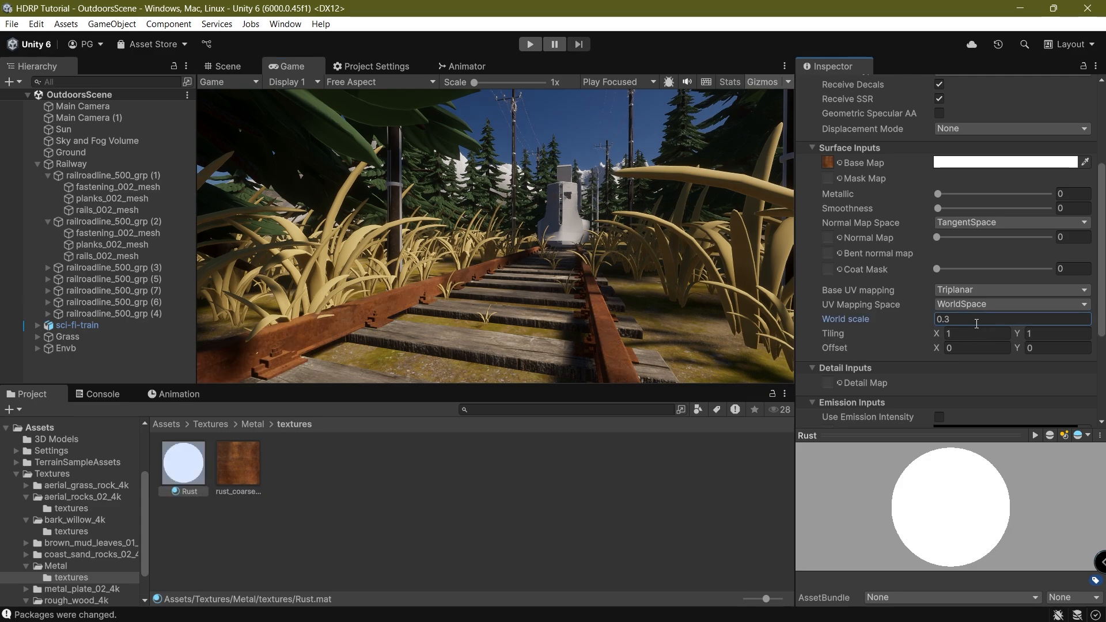
{"action": "left_click", "coordinate": [403, 245]}
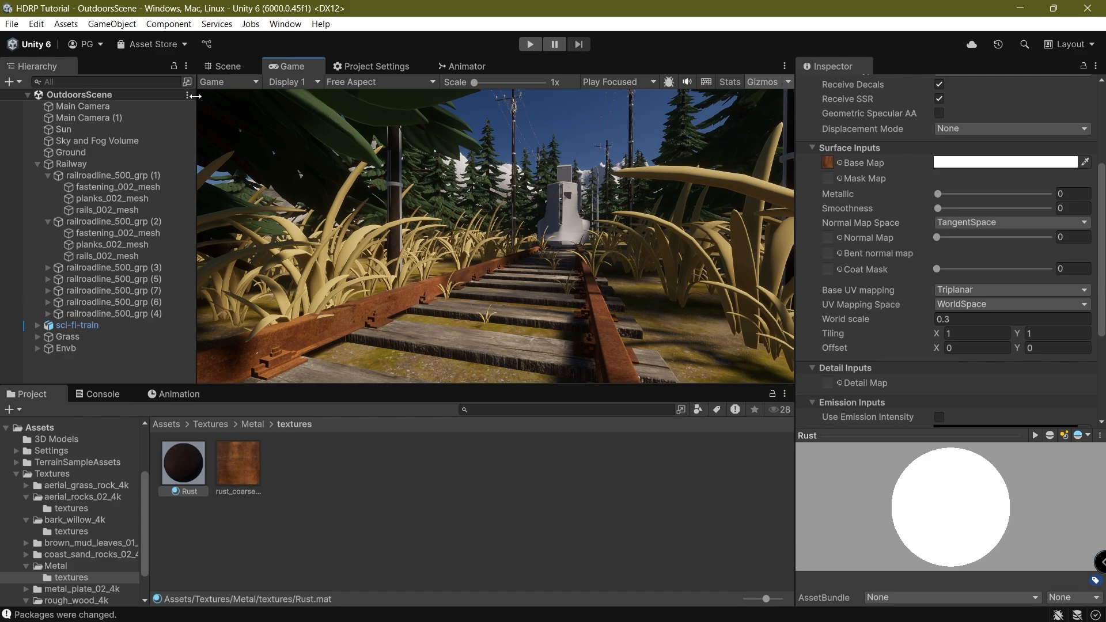
Maximize and restore the Game preview, then orbit the Scene view down along the rail.
{"action": "double_click", "coordinate": [290, 66]}
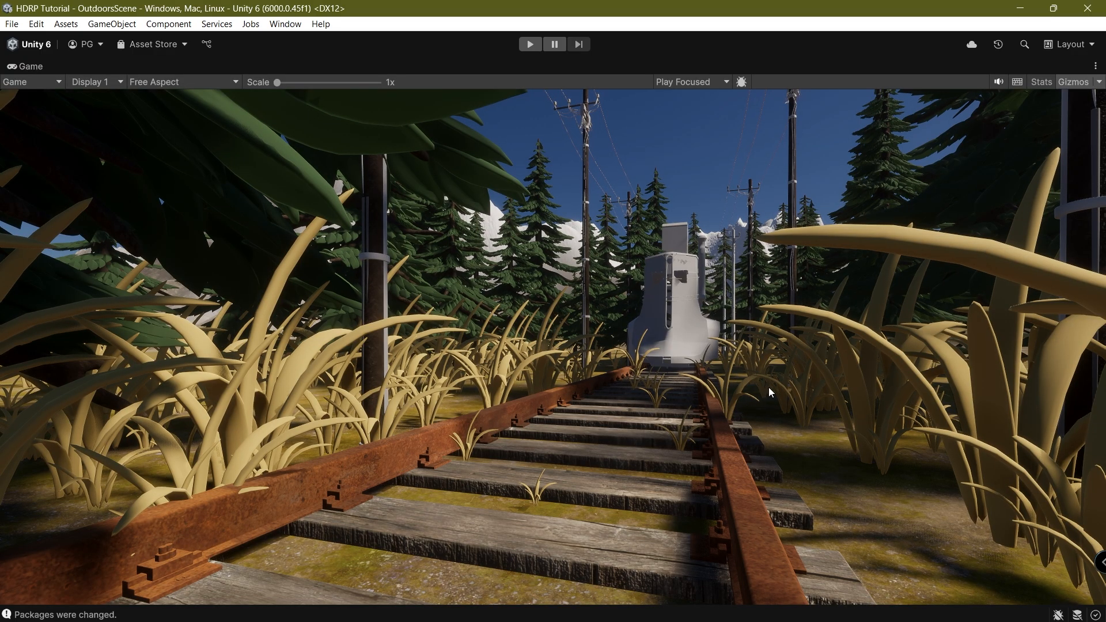
{"action": "double_click", "coordinate": [29, 66]}
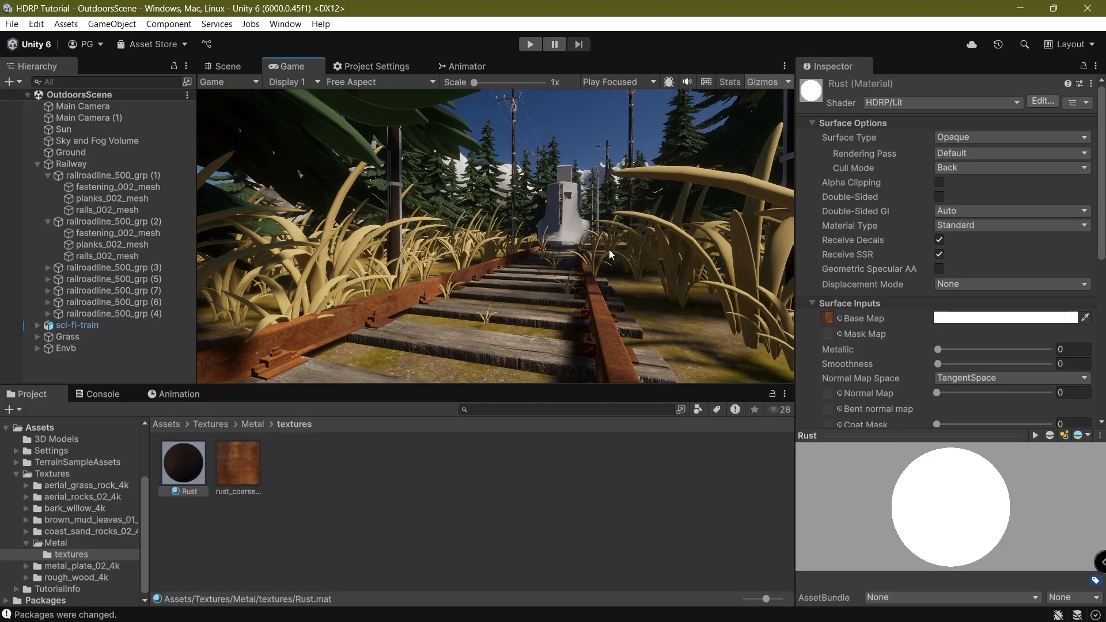
{"action": "left_click", "coordinate": [214, 59]}
{"action": "right_click_drag", "start_coordinate": [482, 159], "coordinate": [327, 187]}
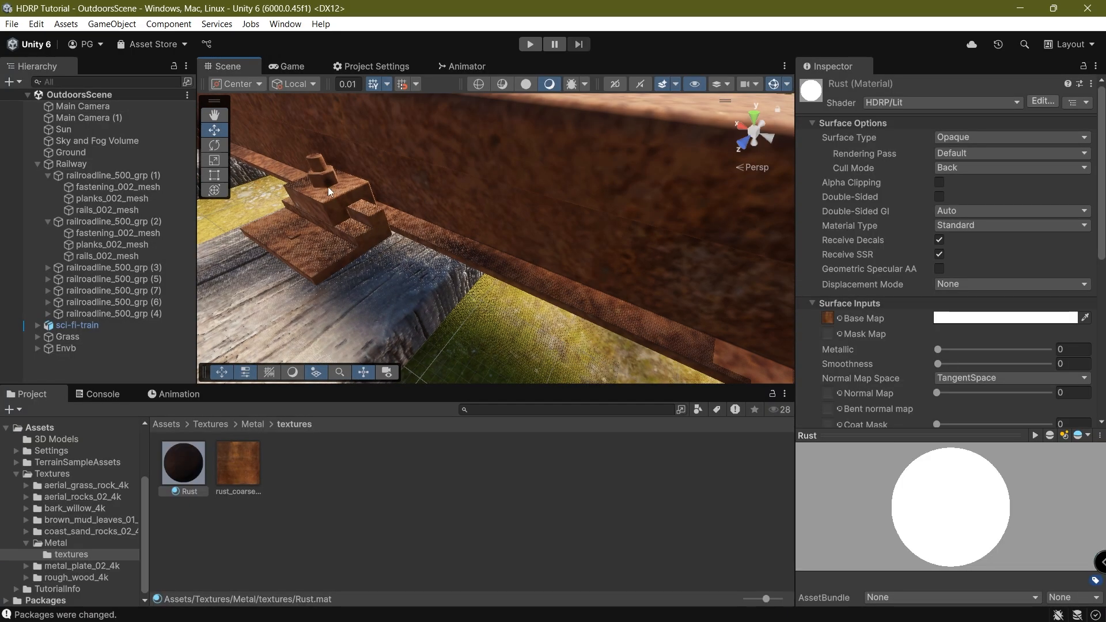
{"action": "middle_click_drag", "start_coordinate": [327, 186], "coordinate": [427, 4]}
{"action": "right_click_drag", "start_coordinate": [369, 172], "coordinate": [327, 241]}
Orbit around the train to inspect it, then go up to the Metal folder in the project browser.
{"action": "scroll", "coordinate": [327, 242], "scroll_direction": "down", "scroll_amount": 3}
{"action": "middle_click_drag", "start_coordinate": [526, 154], "coordinate": [345, 242]}
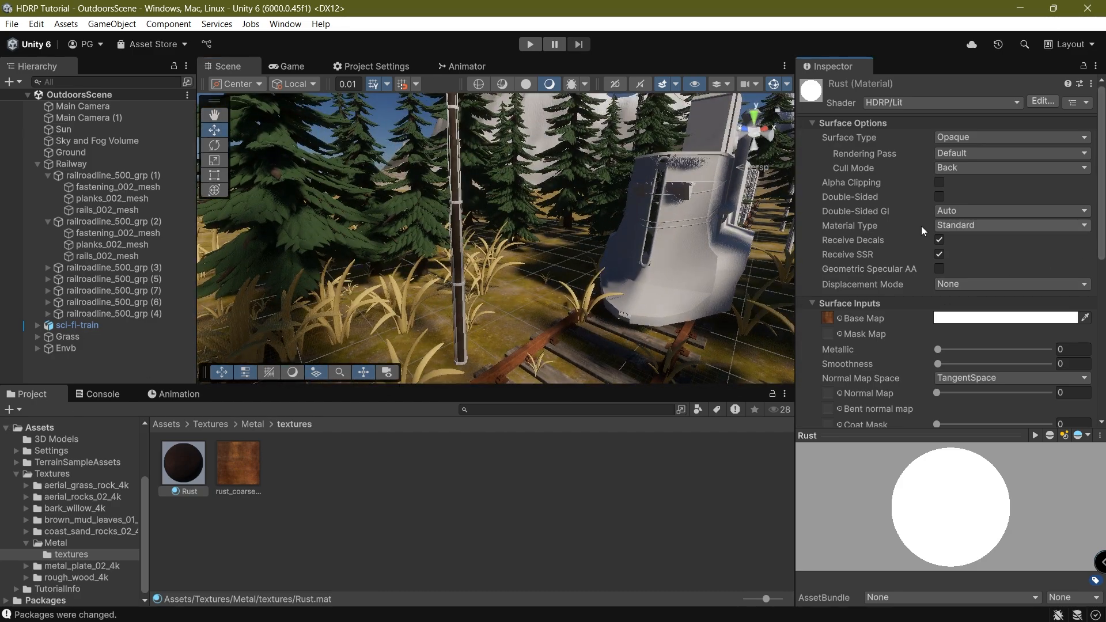
{"action": "middle_click_drag", "start_coordinate": [443, 267], "coordinate": [588, 203]}
{"action": "right_click_drag", "start_coordinate": [588, 202], "coordinate": [336, 264]}
{"action": "middle_click_drag", "start_coordinate": [336, 264], "coordinate": [161, 246]}
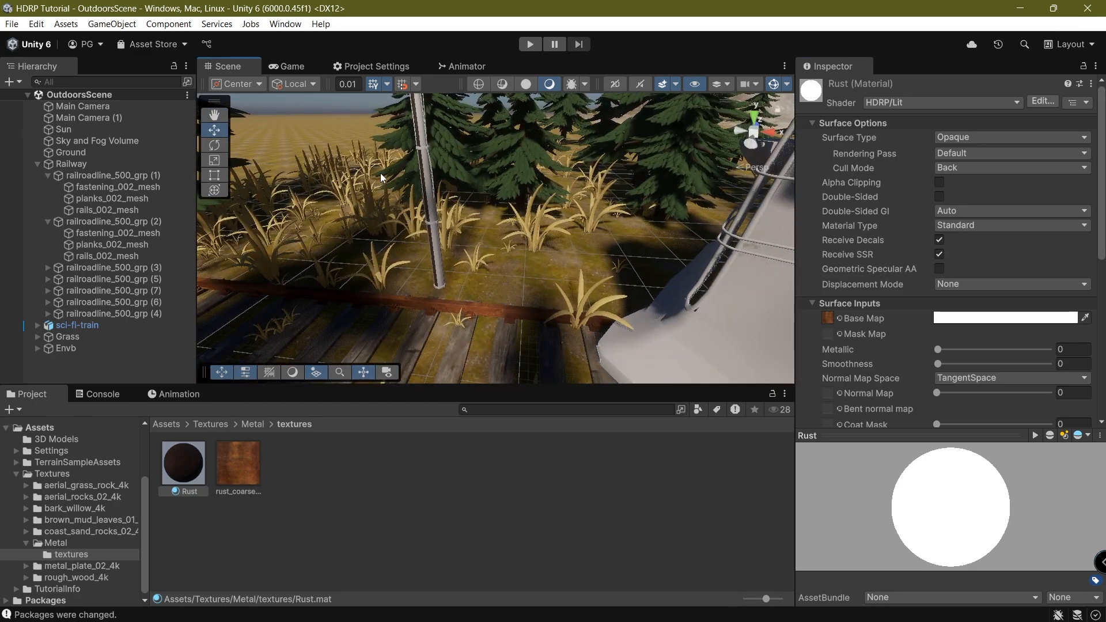
{"action": "right_click_drag", "start_coordinate": [380, 173], "coordinate": [724, 149]}
{"action": "scroll", "coordinate": [724, 149], "scroll_direction": "down", "scroll_amount": 3}
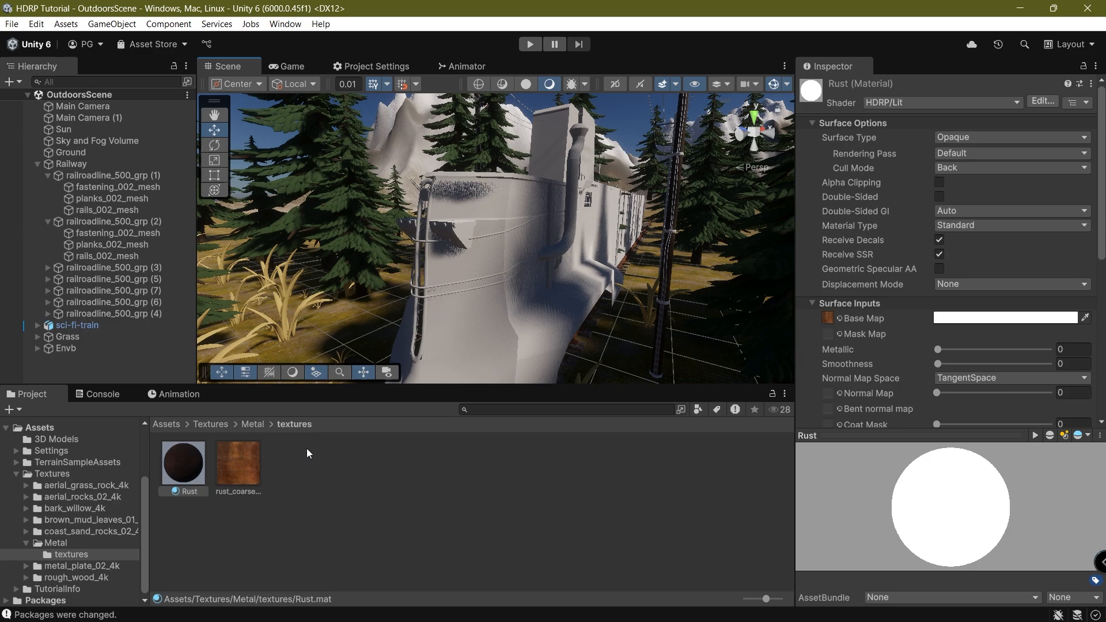
{"action": "left_click", "coordinate": [251, 424]}
Create a new material named Metal Plate in metal_plate_02_4k/textures.
{"action": "left_click", "coordinate": [211, 424]}
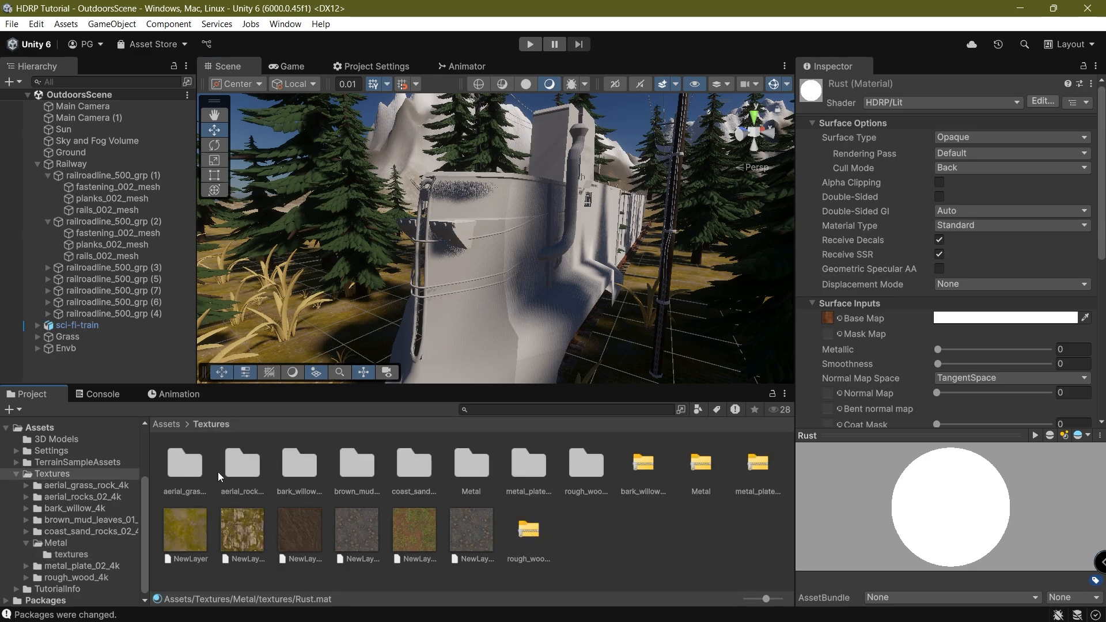
{"action": "double_click", "coordinate": [537, 476]}
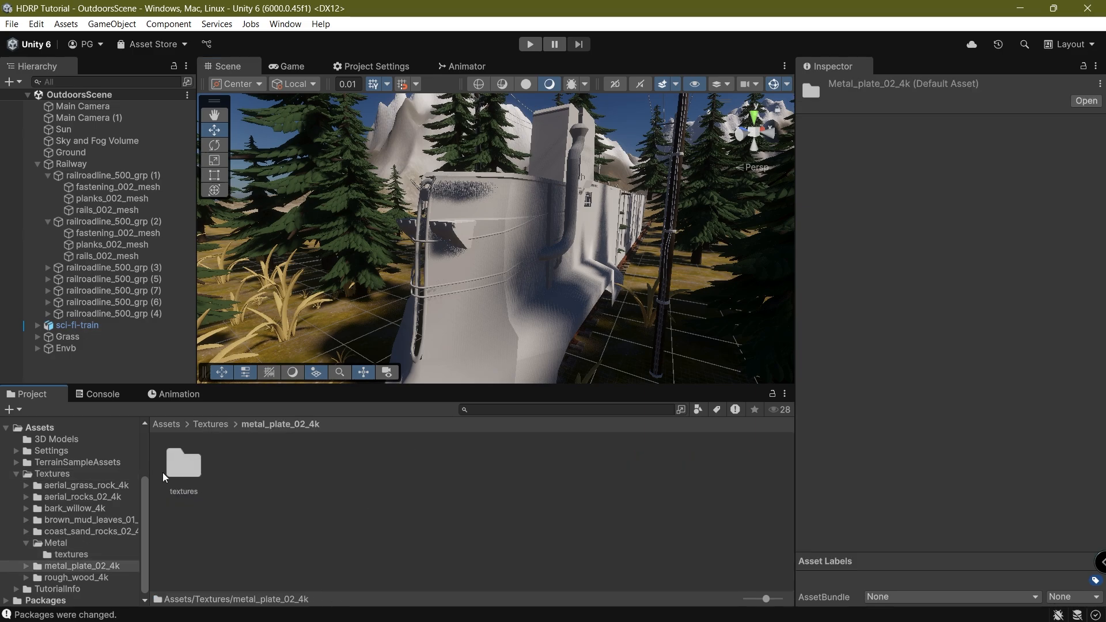
{"action": "double_click", "coordinate": [177, 476]}
{"action": "right_click", "coordinate": [366, 525]}
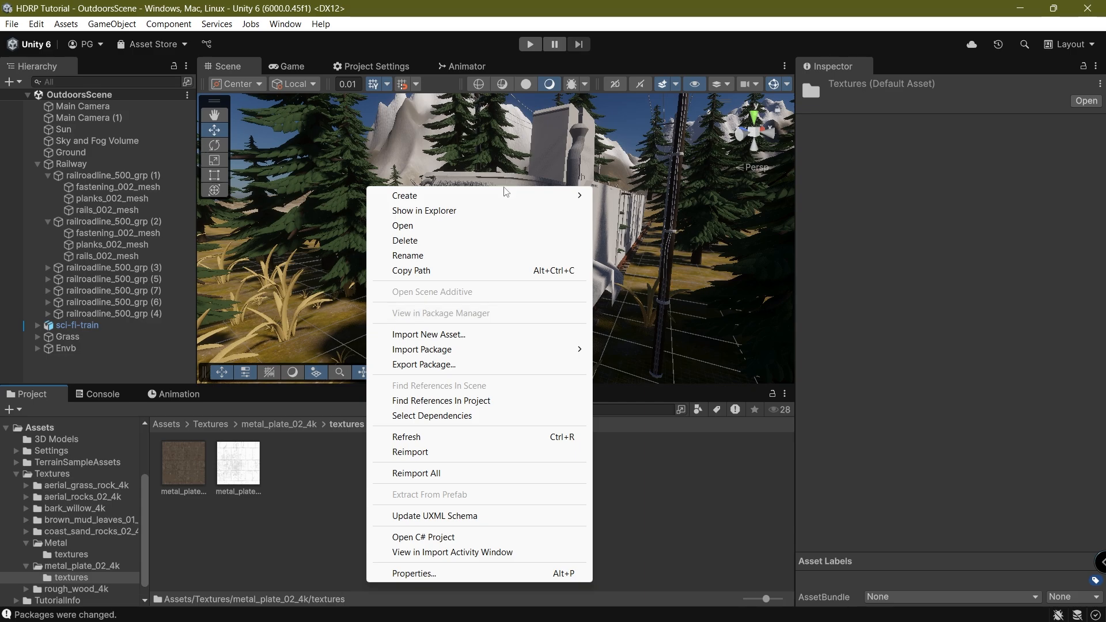
{"action": "mouse_move", "coordinate": [512, 199]}
{"action": "left_click", "coordinate": [634, 211]}
{"action": "type", "text": "Mey"}
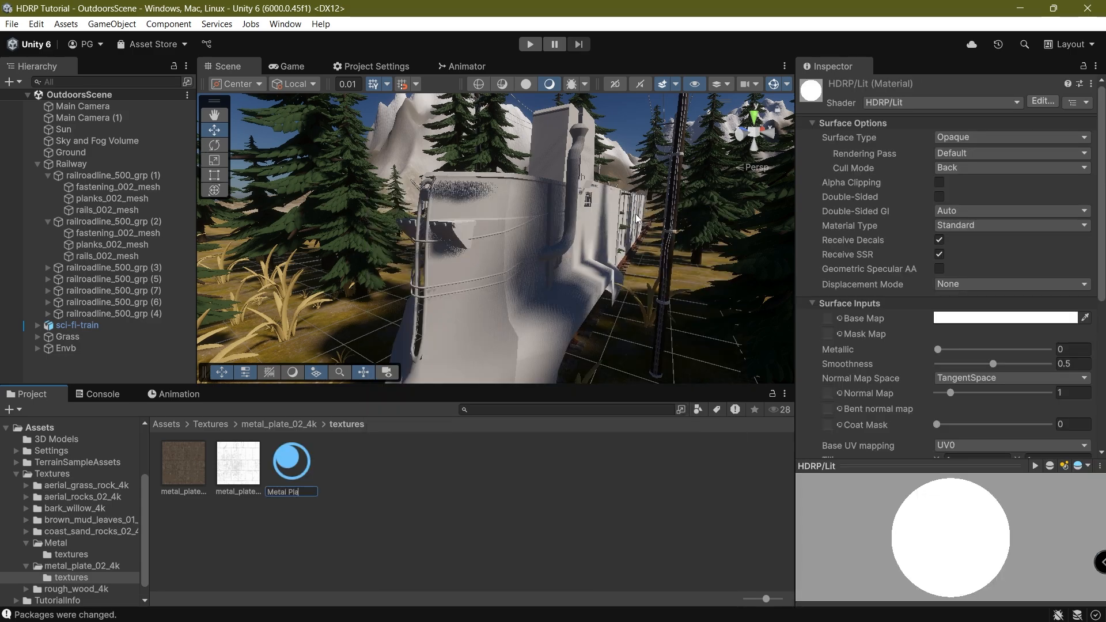
{"action": "type", "text": "al Plate"}
{"action": "key", "text": "Return"}
Assign the metal plate texture as Base Map, set smoothness 0 and metallic 1, and save.
{"action": "left_click_drag", "start_coordinate": [238, 464], "coordinate": [829, 320]}
{"action": "key", "text": "w"}
{"action": "right_click_drag", "start_coordinate": [461, 210], "coordinate": [534, 196]}
{"action": "right_click_drag", "start_coordinate": [386, 253], "coordinate": [340, 372]}
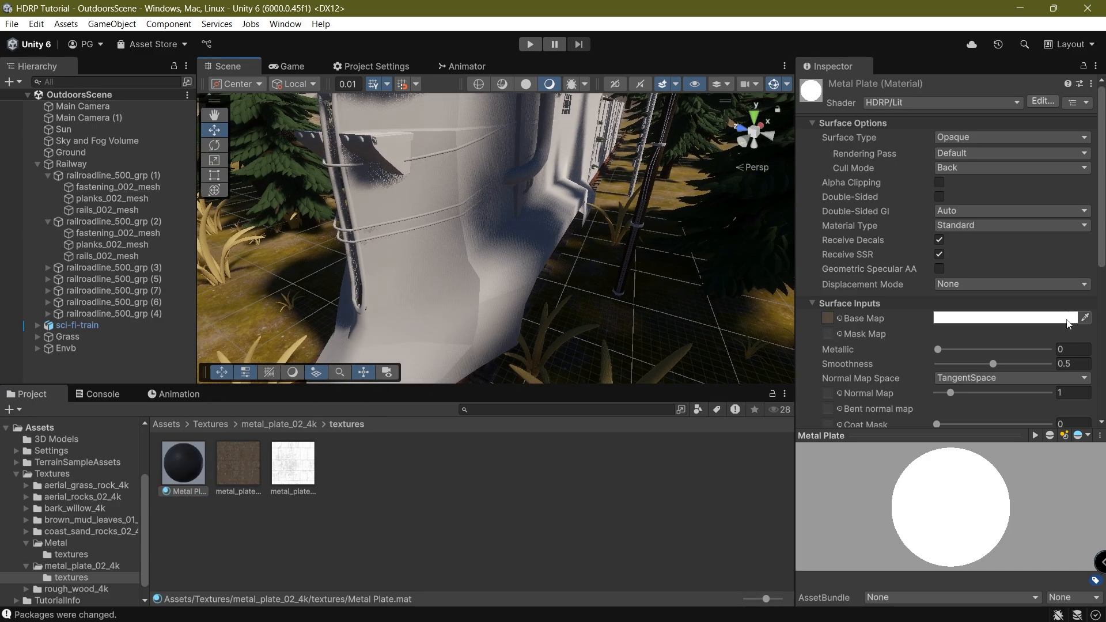
{"action": "left_click_drag", "start_coordinate": [994, 364], "coordinate": [927, 365]}
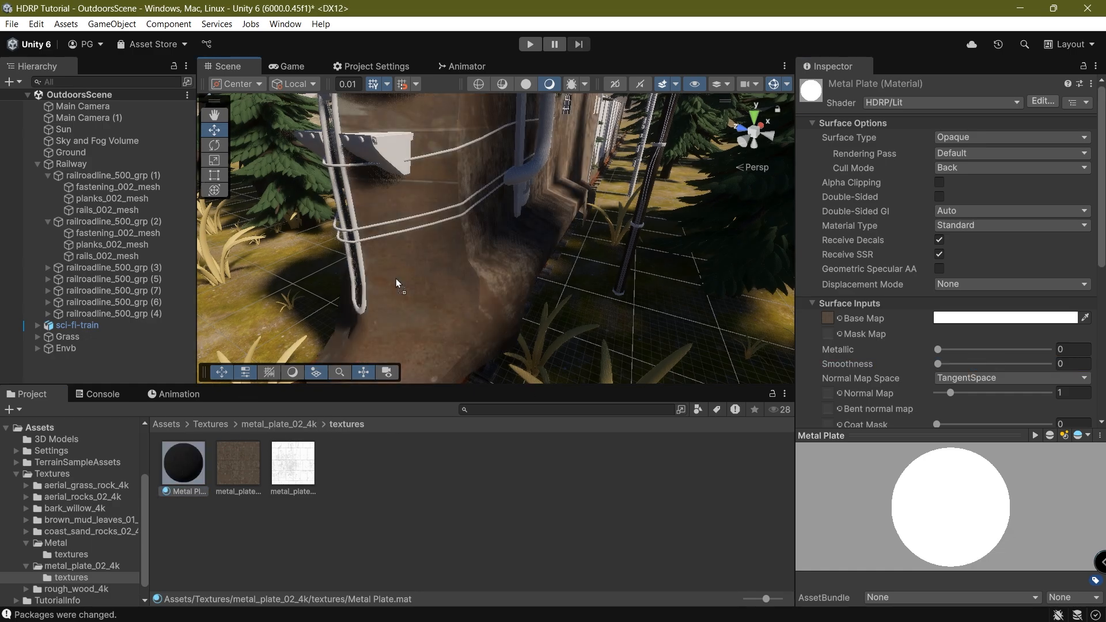
{"action": "left_click_drag", "start_coordinate": [992, 349], "coordinate": [1057, 349]}
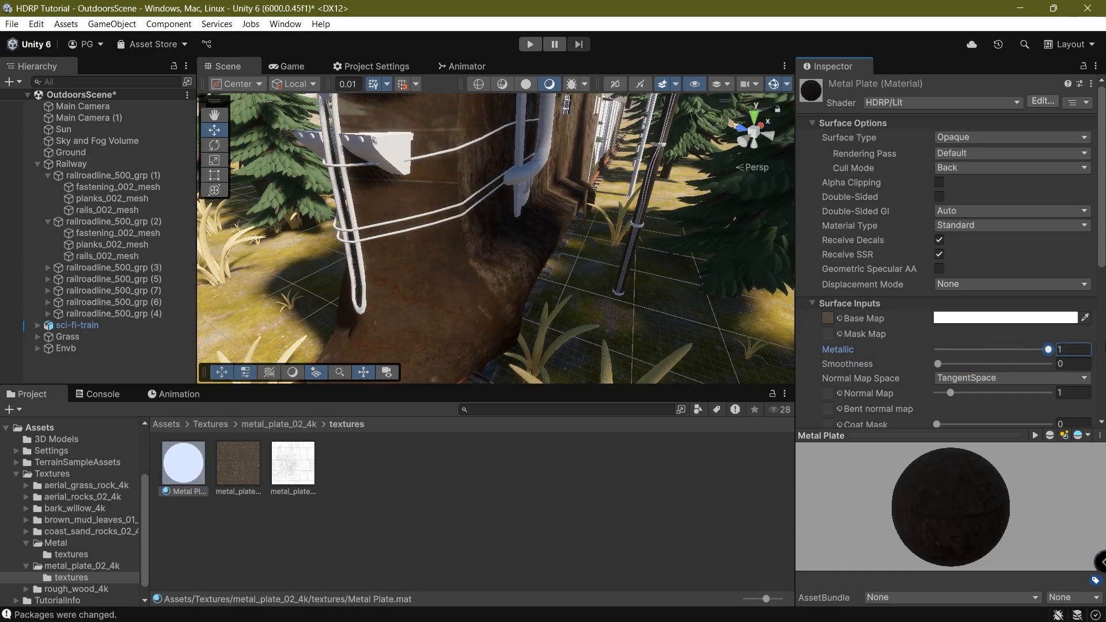
{"action": "key", "text": "ctrl+s"}
Switch Metal Plate's base UV mapping to Triplanar while viewing the train's side.
{"action": "right_click_drag", "start_coordinate": [566, 282], "coordinate": [452, 254]}
{"action": "scroll", "coordinate": [980, 230], "scroll_direction": "down", "scroll_amount": 5}
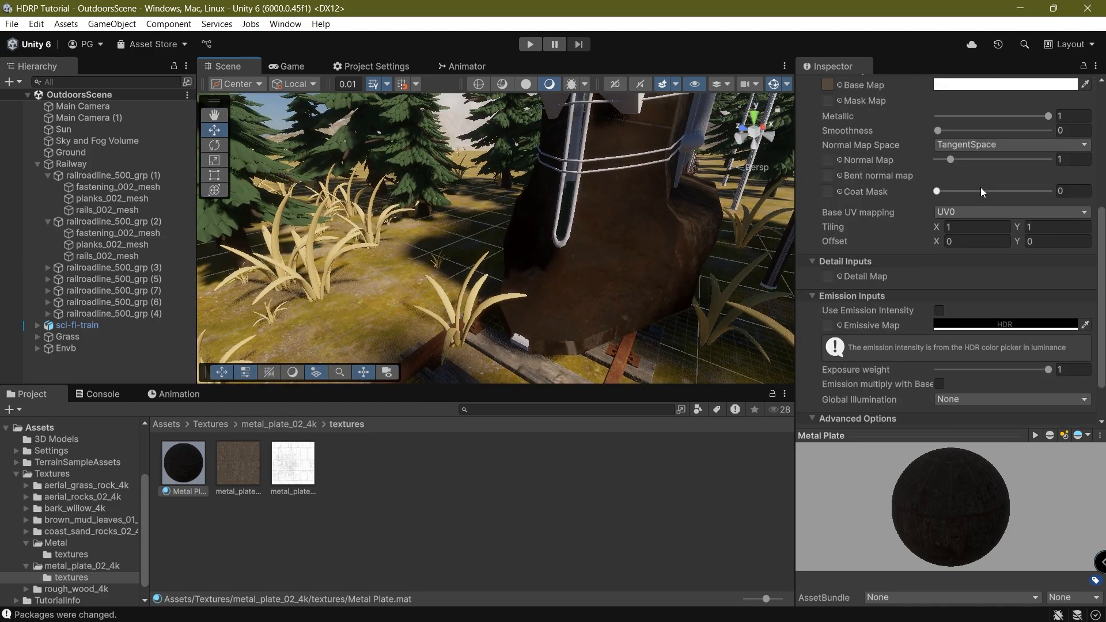
{"action": "left_click", "coordinate": [979, 212]}
{"action": "left_click", "coordinate": [977, 303]}
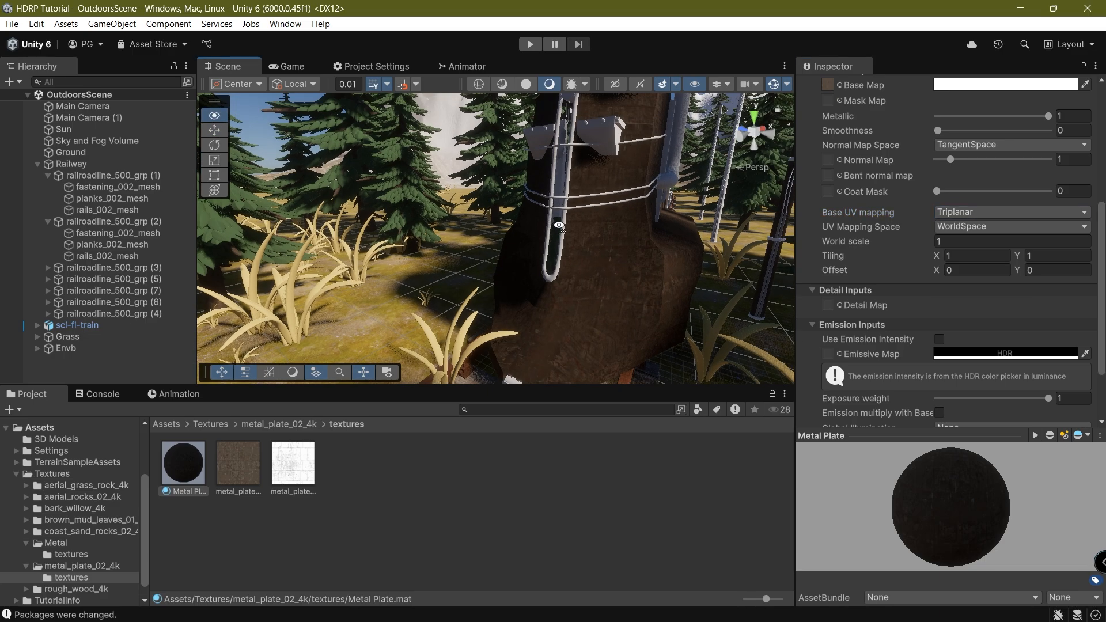
{"action": "right_click_drag", "start_coordinate": [455, 245], "coordinate": [190, 307]}
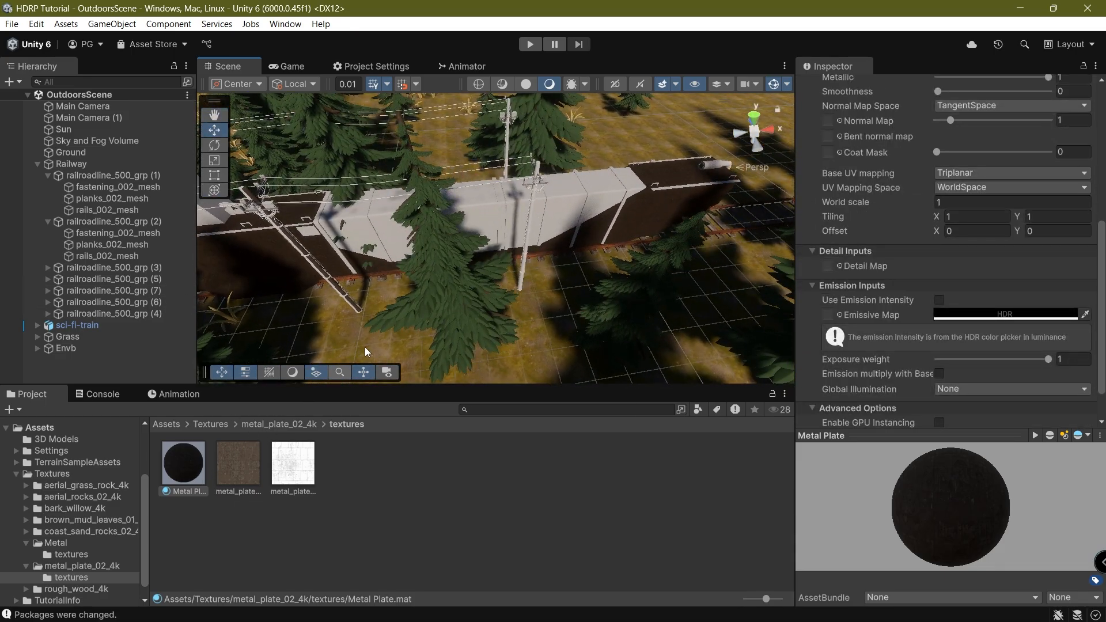
Fly to the train's front and apply the Metal Plate material to its cab.
{"action": "right_click_drag", "start_coordinate": [405, 299], "coordinate": [523, 205]}
{"action": "middle_click_drag", "start_coordinate": [523, 206], "coordinate": [586, 173]}
{"action": "right_click_drag", "start_coordinate": [462, 286], "coordinate": [338, 259]}
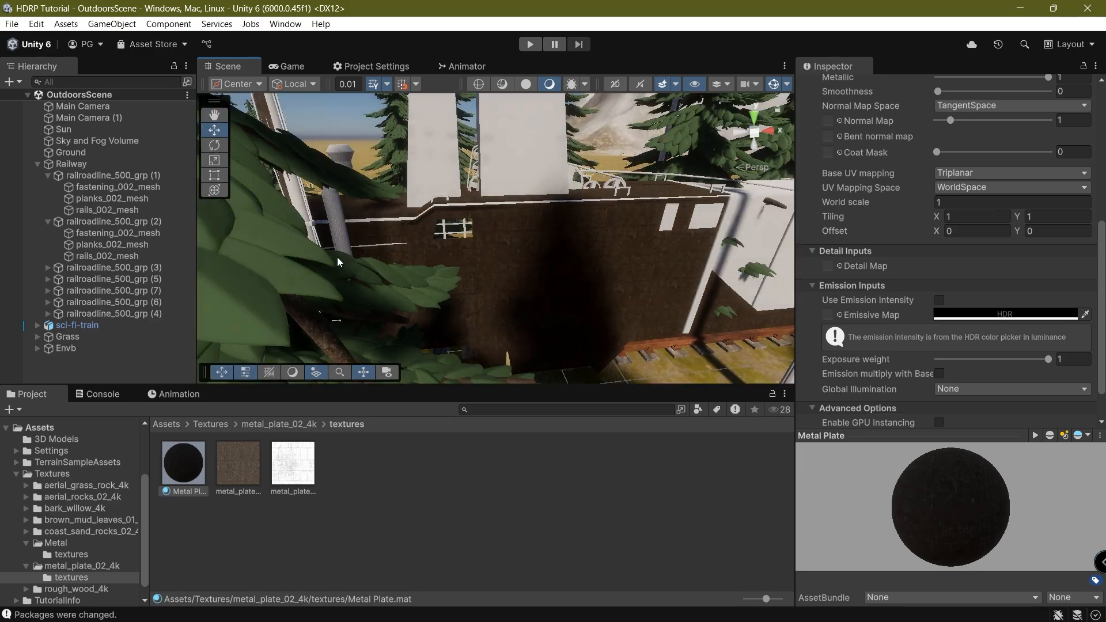
{"action": "middle_click_drag", "start_coordinate": [353, 259], "coordinate": [499, 242]}
{"action": "right_click_drag", "start_coordinate": [499, 241], "coordinate": [653, 250]}
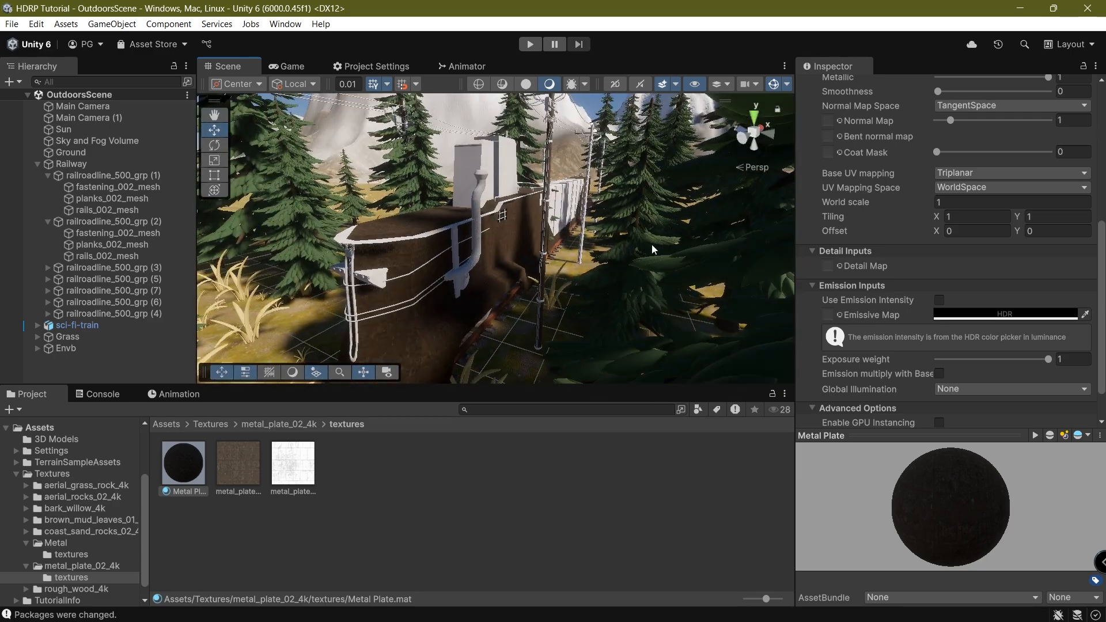
{"action": "scroll", "coordinate": [482, 258], "scroll_direction": "up", "scroll_amount": 3}
{"action": "right_click_drag", "start_coordinate": [461, 219], "coordinate": [453, 175]}
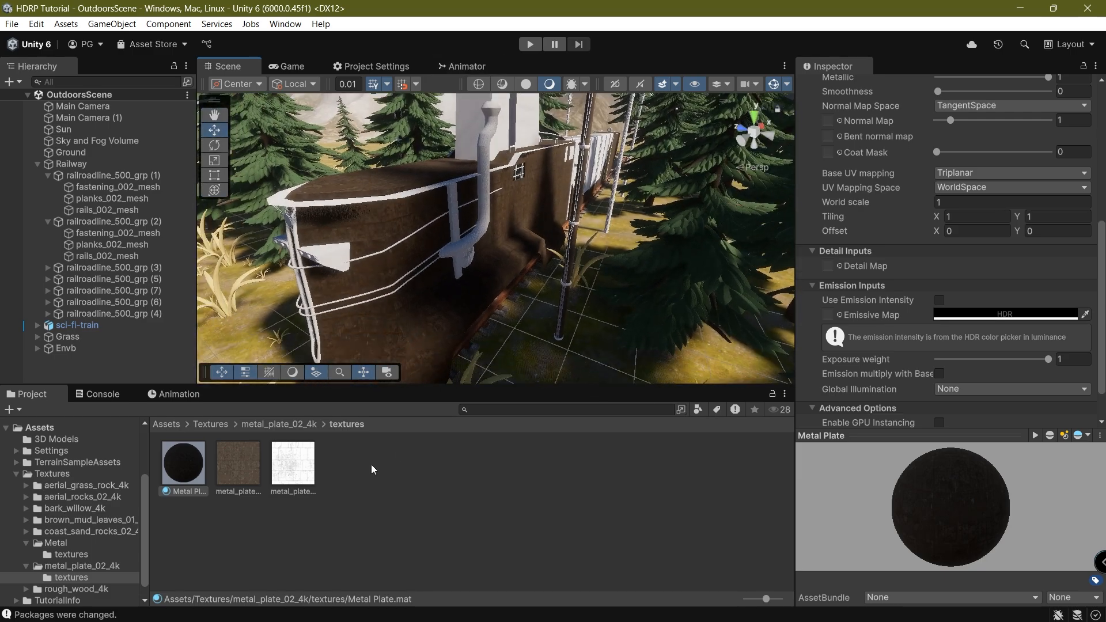
{"action": "right_click_drag", "start_coordinate": [340, 346], "coordinate": [331, 276]}
{"action": "left_click_drag", "start_coordinate": [193, 458], "coordinate": [499, 216]}
{"action": "right_click_drag", "start_coordinate": [458, 277], "coordinate": [343, 350]}
Browse to Textures > Metal > textures and drop the Rust material onto the train.
{"action": "left_click", "coordinate": [257, 423]}
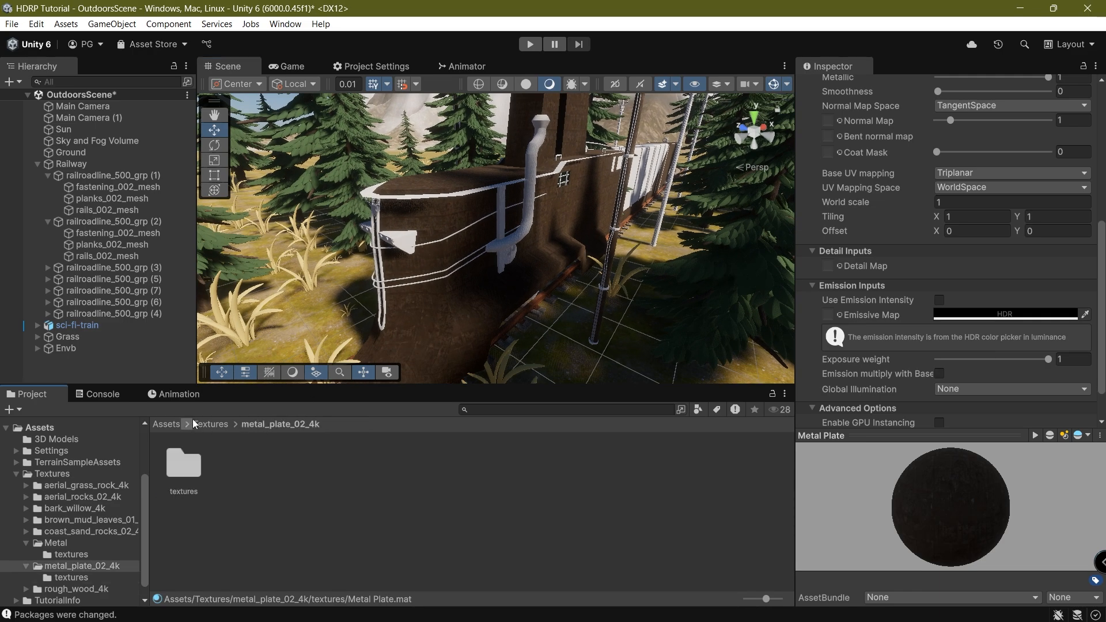
{"action": "left_click", "coordinate": [208, 424]}
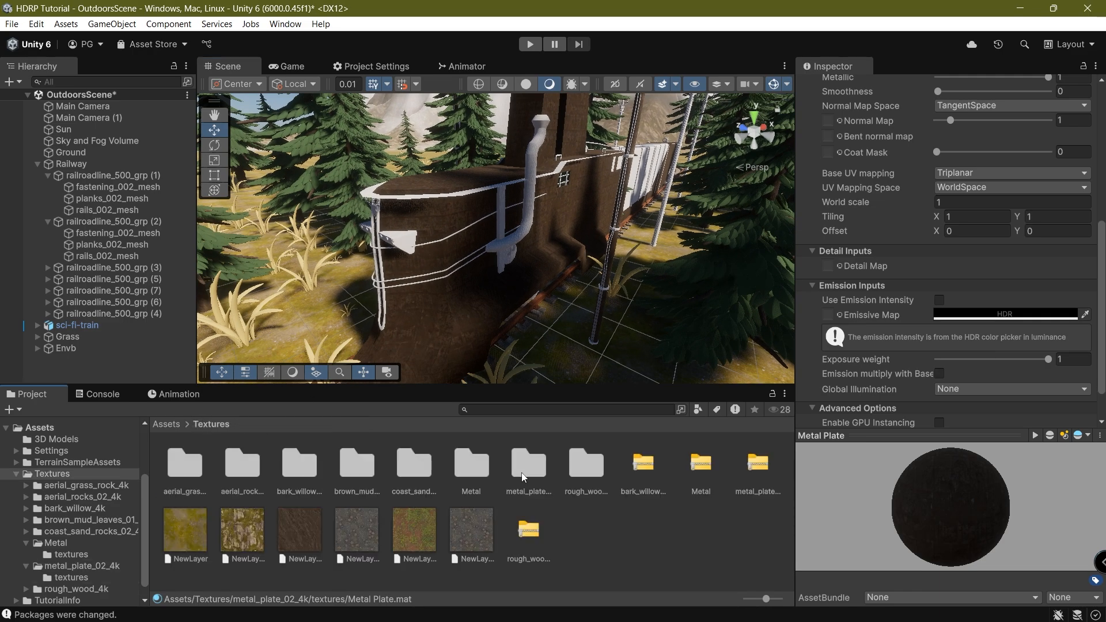
{"action": "double_click", "coordinate": [482, 472]}
{"action": "double_click", "coordinate": [182, 466]}
{"action": "left_click_drag", "start_coordinate": [237, 463], "coordinate": [387, 289]}
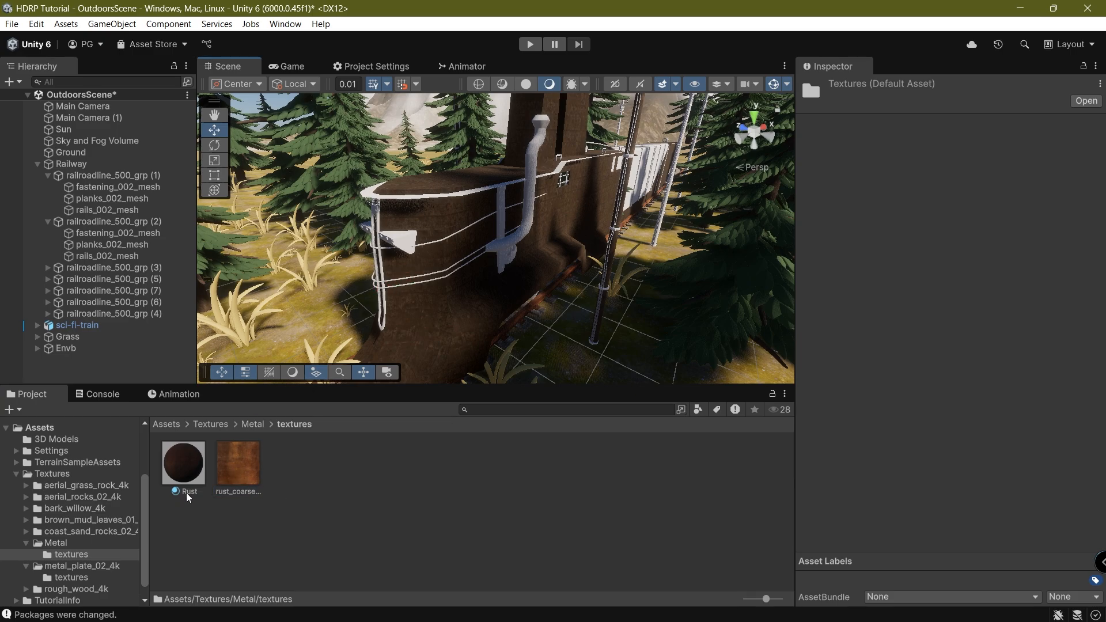
{"action": "left_click_drag", "start_coordinate": [188, 496], "coordinate": [384, 281]}
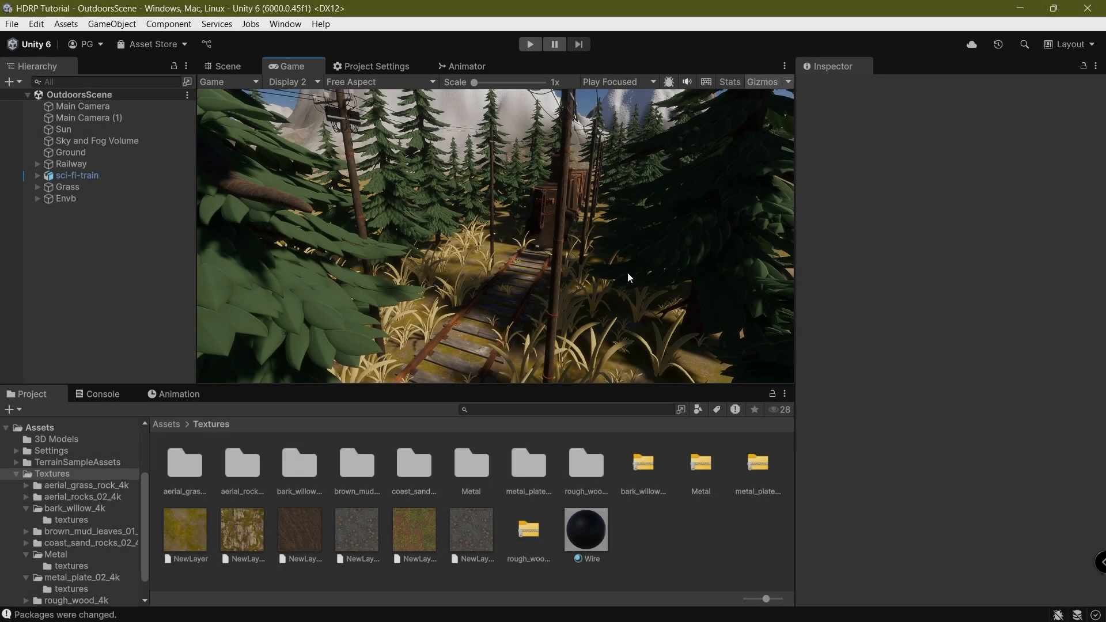
{"action": "left_click", "coordinate": [307, 81]}
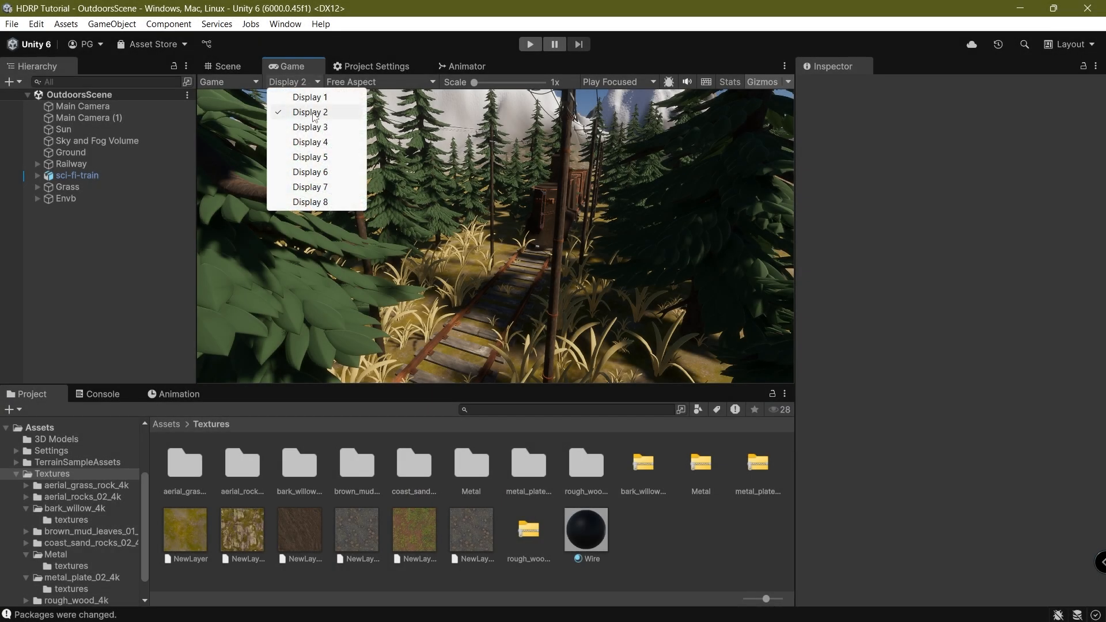
{"action": "left_click", "coordinate": [314, 97]}
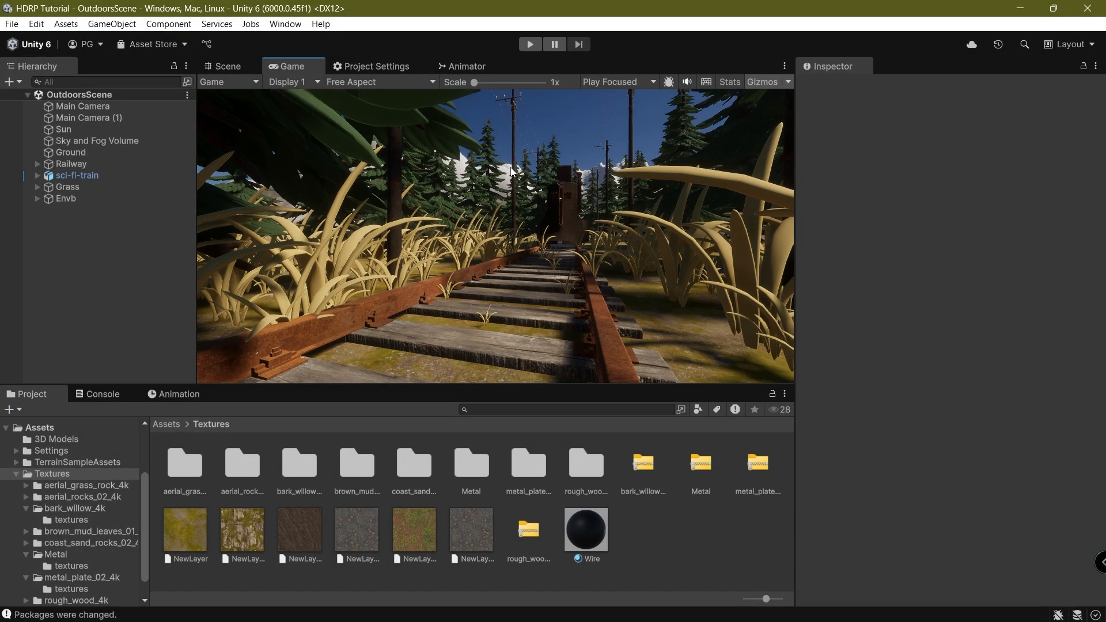
{"action": "left_click", "coordinate": [300, 82]}
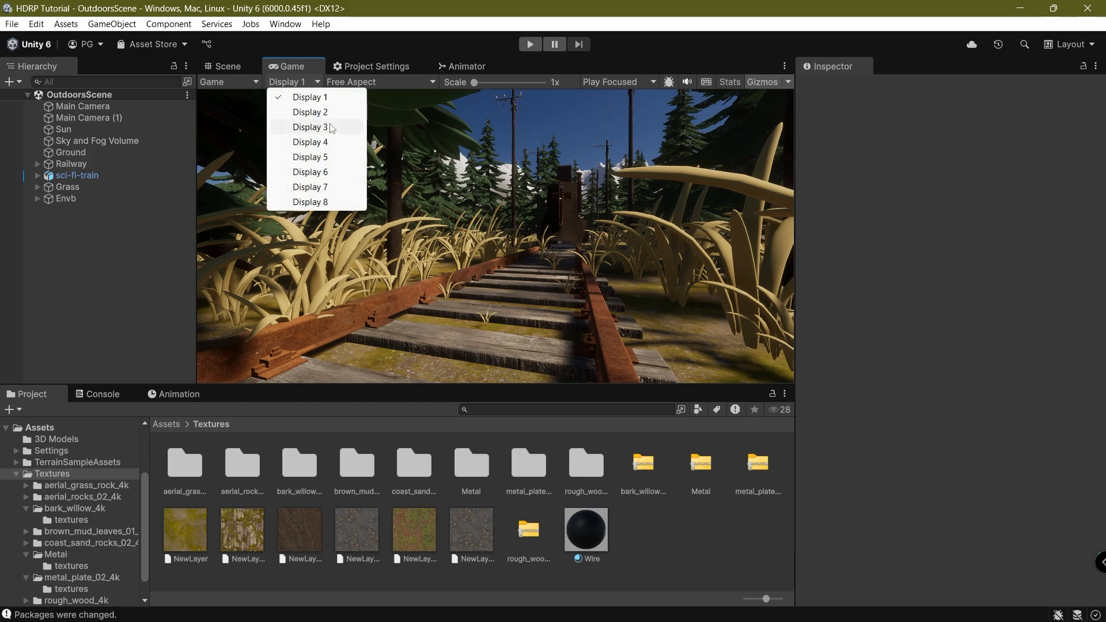
{"action": "left_click", "coordinate": [320, 112]}
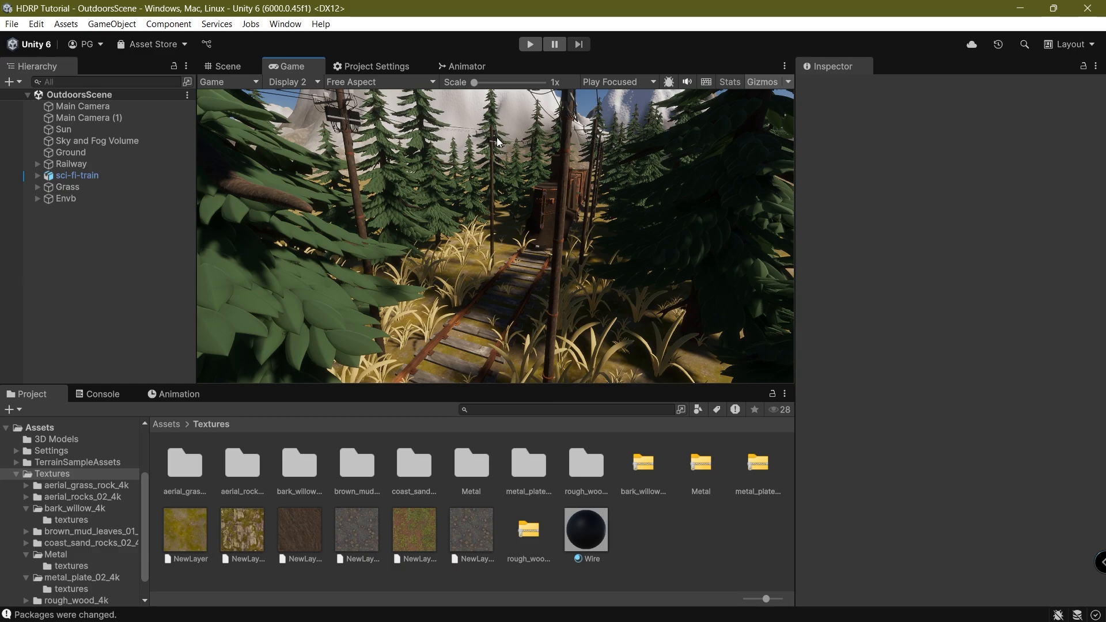
Back in the Scene view, orbit, pan and zoom around the rusty train, grass and tracks.
{"action": "left_click", "coordinate": [235, 72]}
{"action": "right_click_drag", "start_coordinate": [386, 173], "coordinate": [418, 255]}
{"action": "scroll", "coordinate": [531, 199], "scroll_direction": "down", "scroll_amount": 10}
{"action": "middle_click_drag", "start_coordinate": [532, 201], "coordinate": [618, 185]}
{"action": "scroll", "coordinate": [504, 273], "scroll_direction": "up", "scroll_amount": 8}
{"action": "scroll", "coordinate": [619, 185], "scroll_direction": "down", "scroll_amount": 10}
{"action": "right_click_drag", "start_coordinate": [618, 185], "coordinate": [430, 251]}
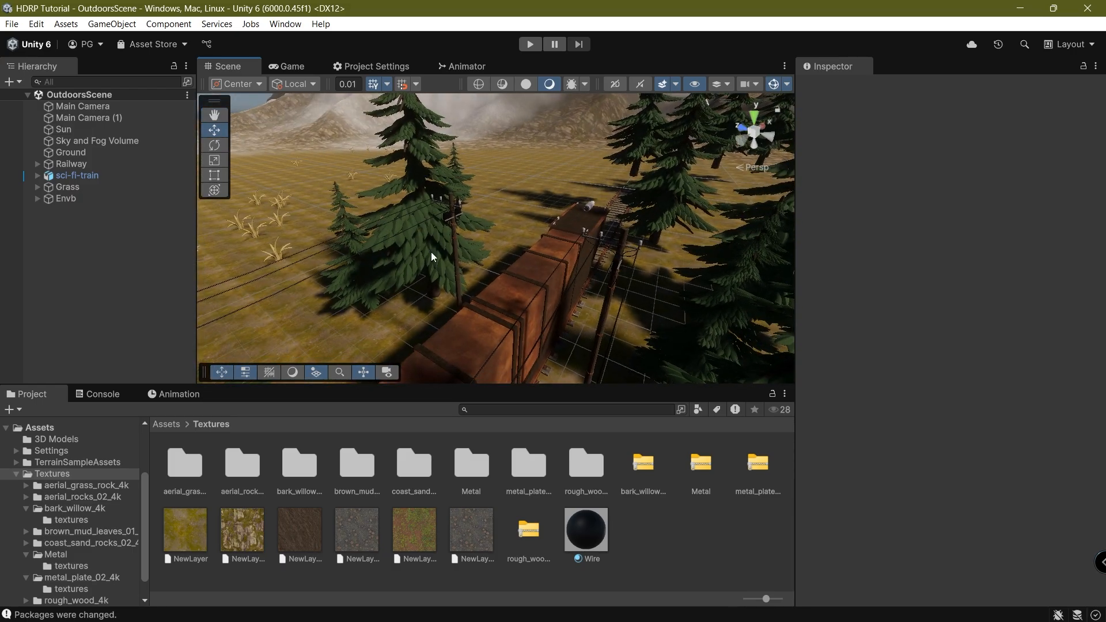
{"action": "scroll", "coordinate": [431, 251], "scroll_direction": "up", "scroll_amount": 8}
{"action": "middle_click_drag", "start_coordinate": [431, 251], "coordinate": [517, 251]}
{"action": "scroll", "coordinate": [517, 251], "scroll_direction": "down", "scroll_amount": 10}
{"action": "right_click_drag", "start_coordinate": [517, 251], "coordinate": [343, 277]}
{"action": "middle_click_drag", "start_coordinate": [343, 277], "coordinate": [440, 315]}
{"action": "scroll", "coordinate": [440, 315], "scroll_direction": "up", "scroll_amount": 6}
{"action": "right_click_drag", "start_coordinate": [440, 314], "coordinate": [609, 247]}
{"action": "middle_click_drag", "start_coordinate": [610, 290], "coordinate": [592, 282]}
{"action": "scroll", "coordinate": [593, 282], "scroll_direction": "down", "scroll_amount": 5}
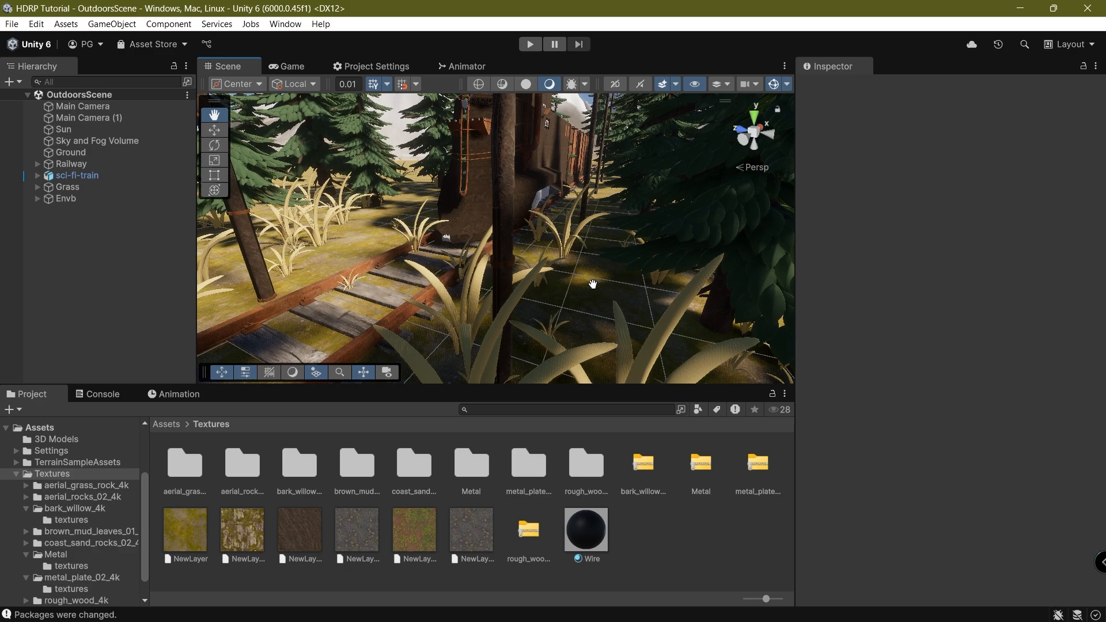
{"action": "right_click_drag", "start_coordinate": [593, 282], "coordinate": [436, 241]}
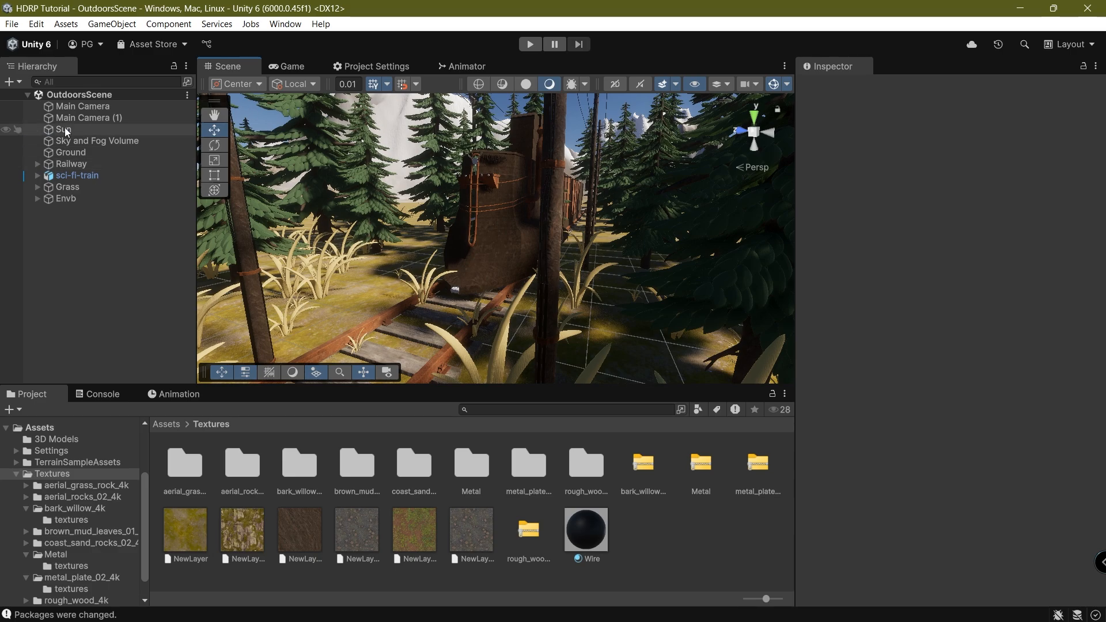
Select Main Camera and Main Camera (1) together and set Post Anti-aliasing to SMAA.
{"action": "left_click", "coordinate": [111, 117]}
{"action": "left_click", "coordinate": [110, 109], "text": "ctrl"}
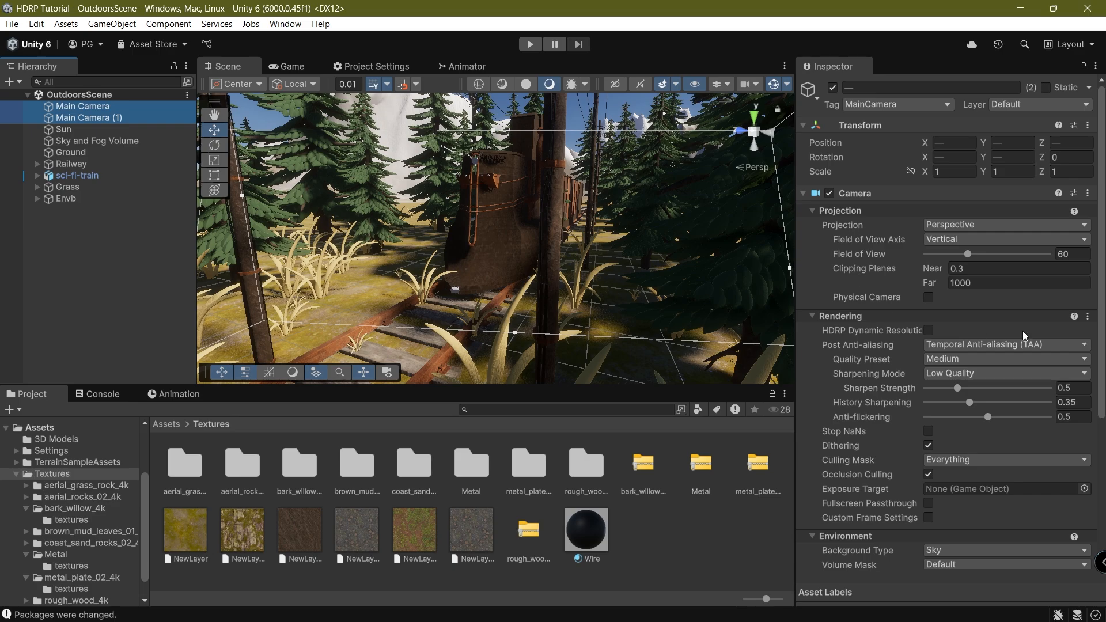
{"action": "scroll", "coordinate": [910, 325], "scroll_direction": "down", "scroll_amount": 3}
{"action": "left_click", "coordinate": [954, 278]}
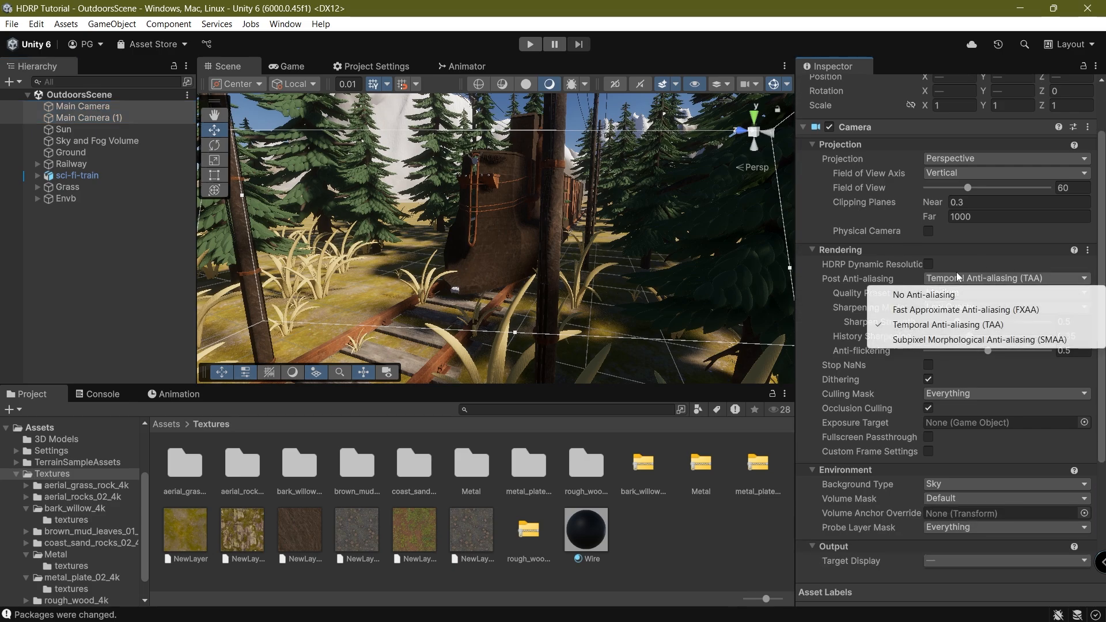
{"action": "left_click", "coordinate": [910, 341]}
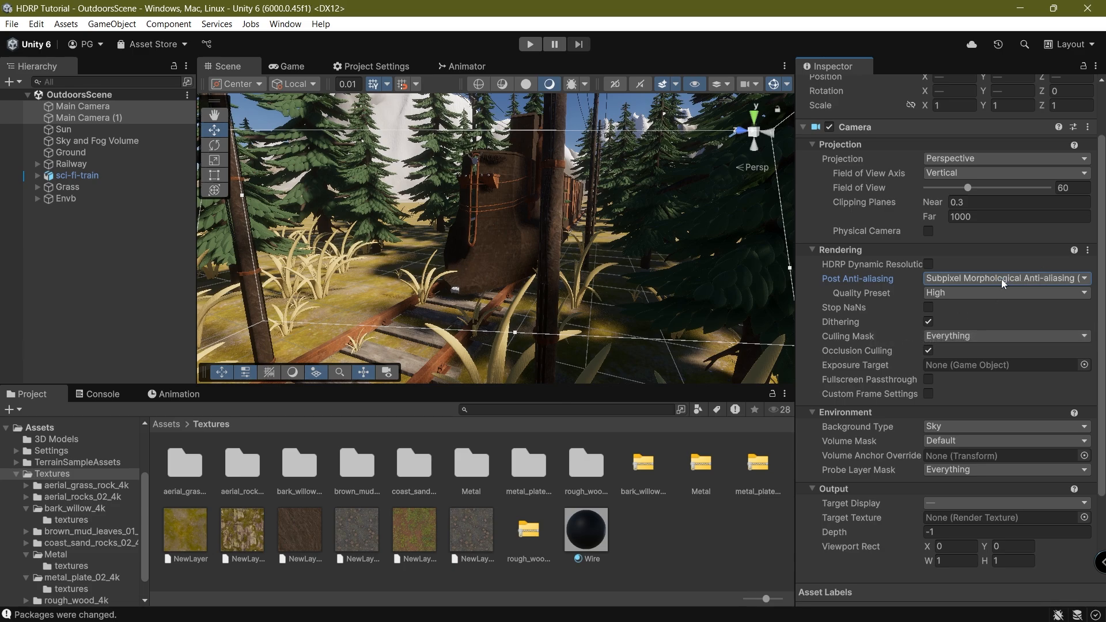
In the Game view, compare anti-aliasing off versus SMAA, settling on SMAA.
{"action": "left_click", "coordinate": [979, 279]}
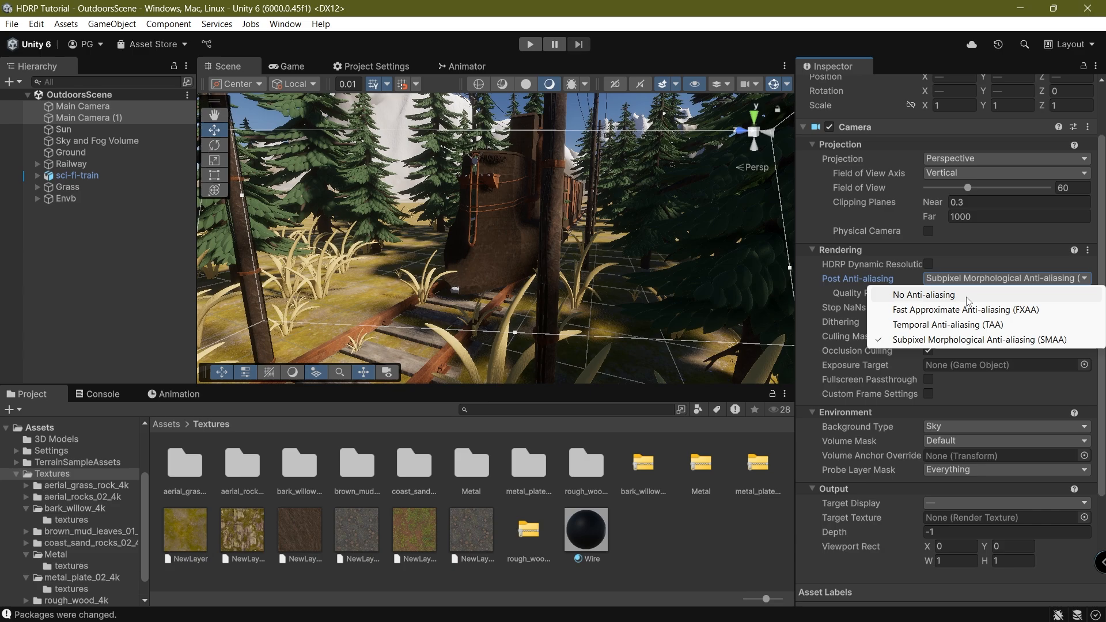
{"action": "left_click", "coordinate": [303, 65]}
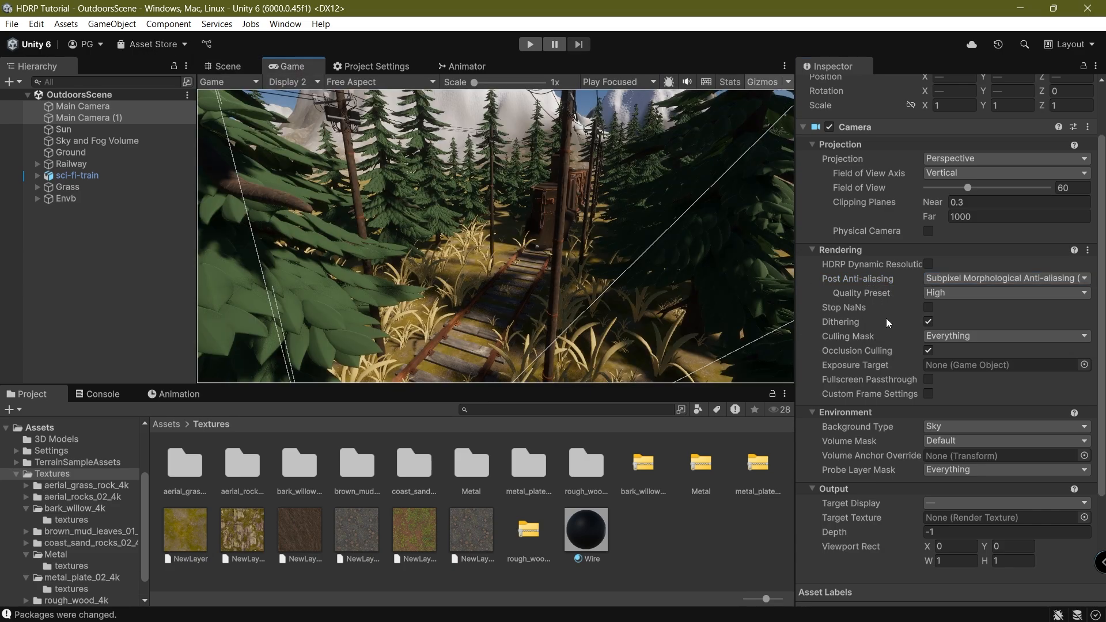
{"action": "left_click", "coordinate": [949, 279]}
{"action": "left_click", "coordinate": [951, 291]}
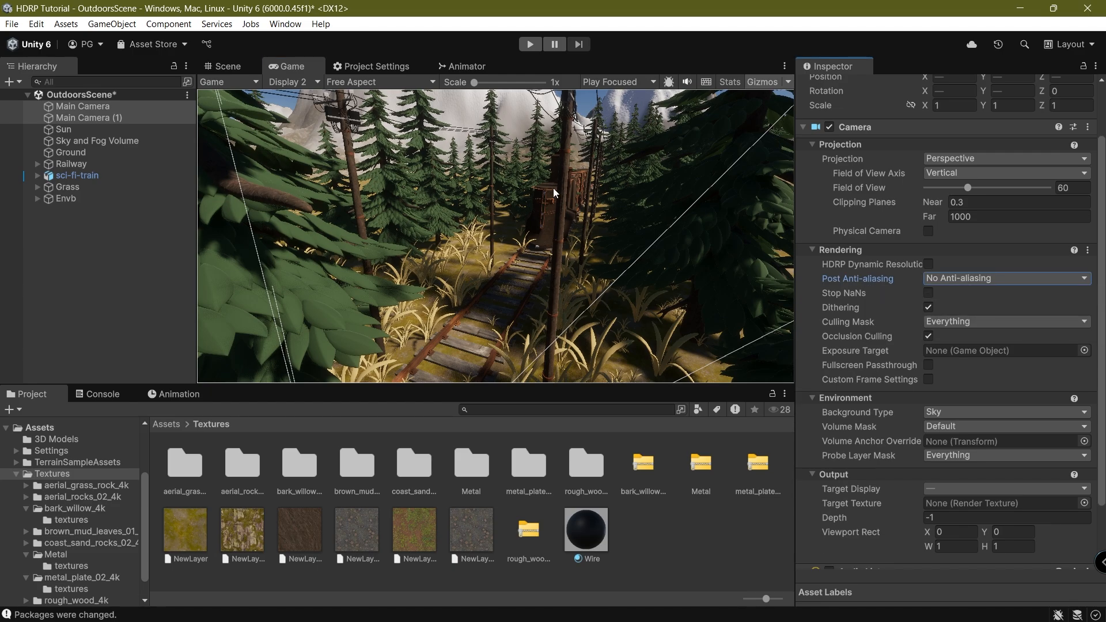
{"action": "scroll", "coordinate": [464, 121], "scroll_direction": "up", "scroll_amount": 10}
{"action": "scroll", "coordinate": [904, 295], "scroll_direction": "up", "scroll_amount": 3}
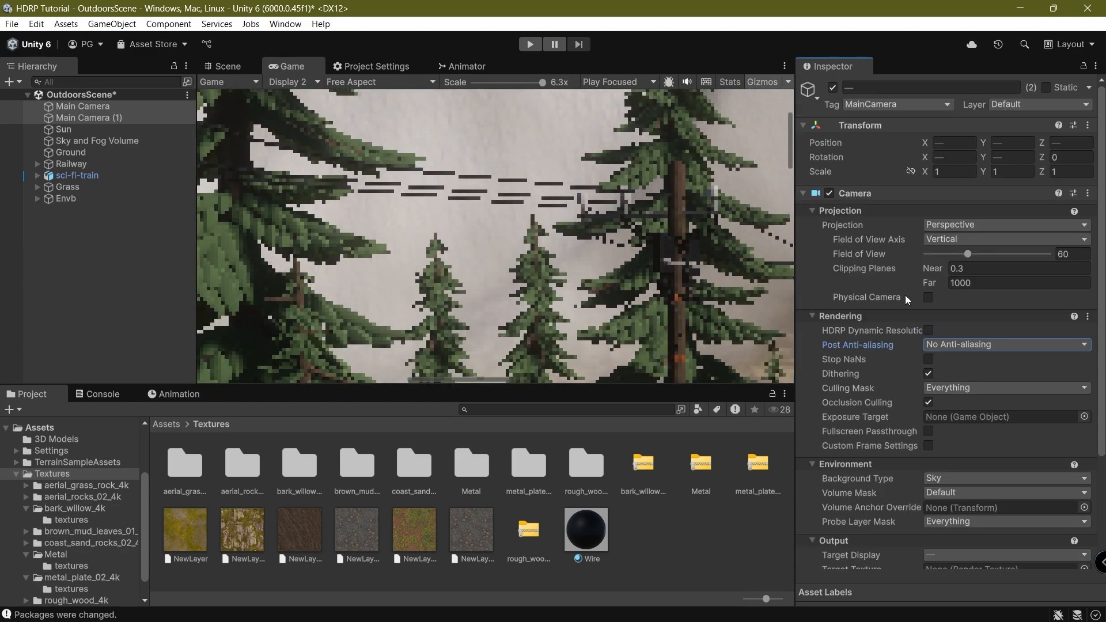
{"action": "left_click", "coordinate": [962, 344]}
{"action": "left_click", "coordinate": [969, 405]}
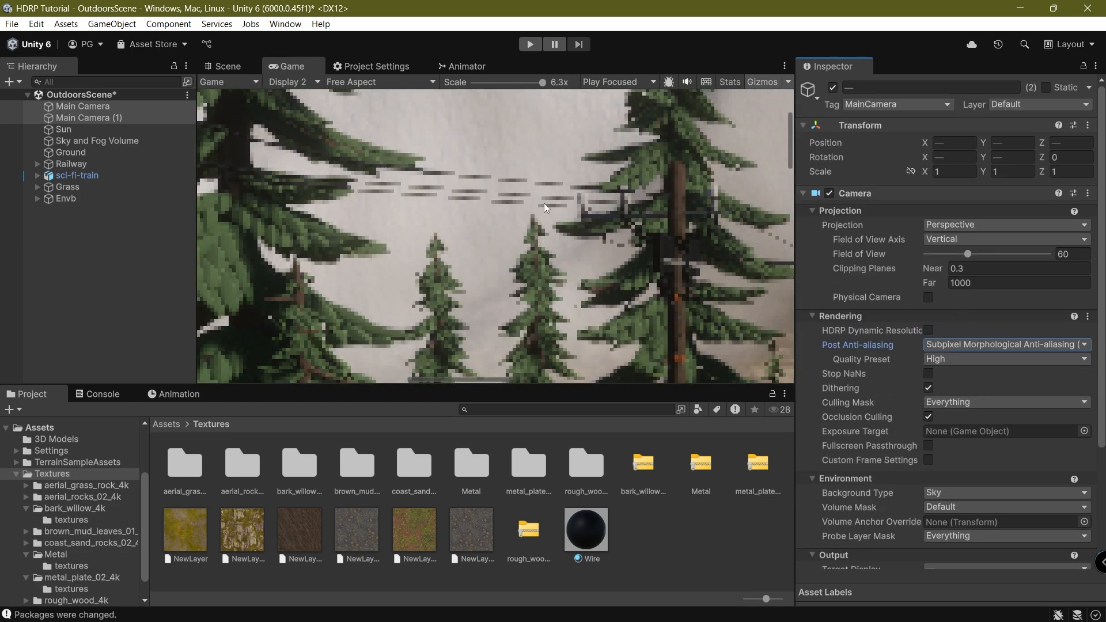
{"action": "left_click", "coordinate": [1012, 351]}
{"action": "left_click", "coordinate": [981, 362]}
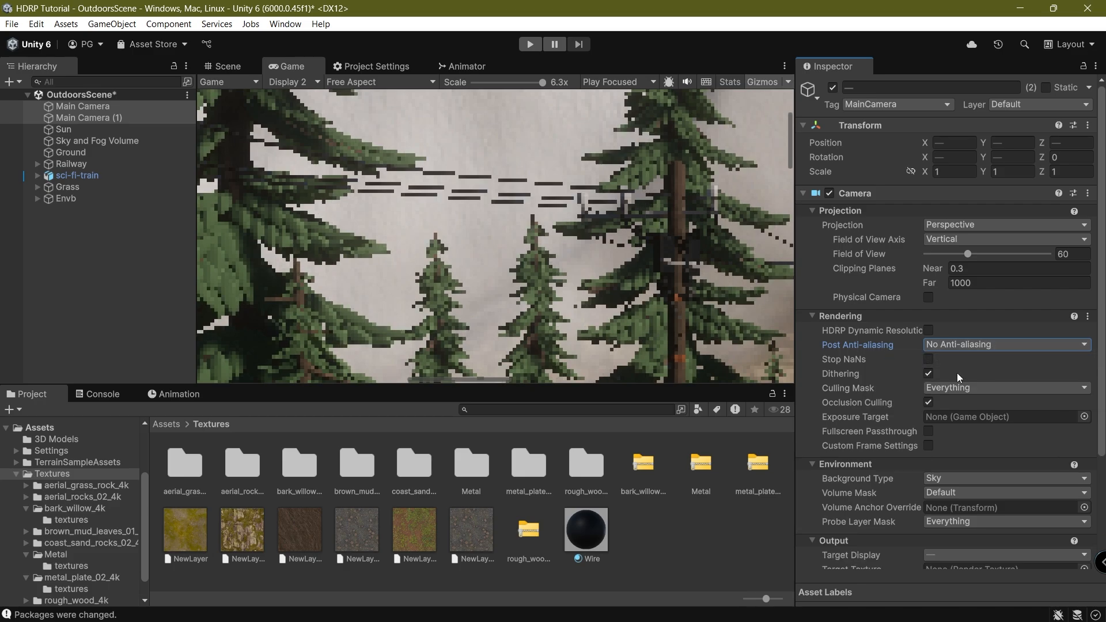
{"action": "left_click", "coordinate": [986, 344]}
{"action": "left_click", "coordinate": [979, 402]}
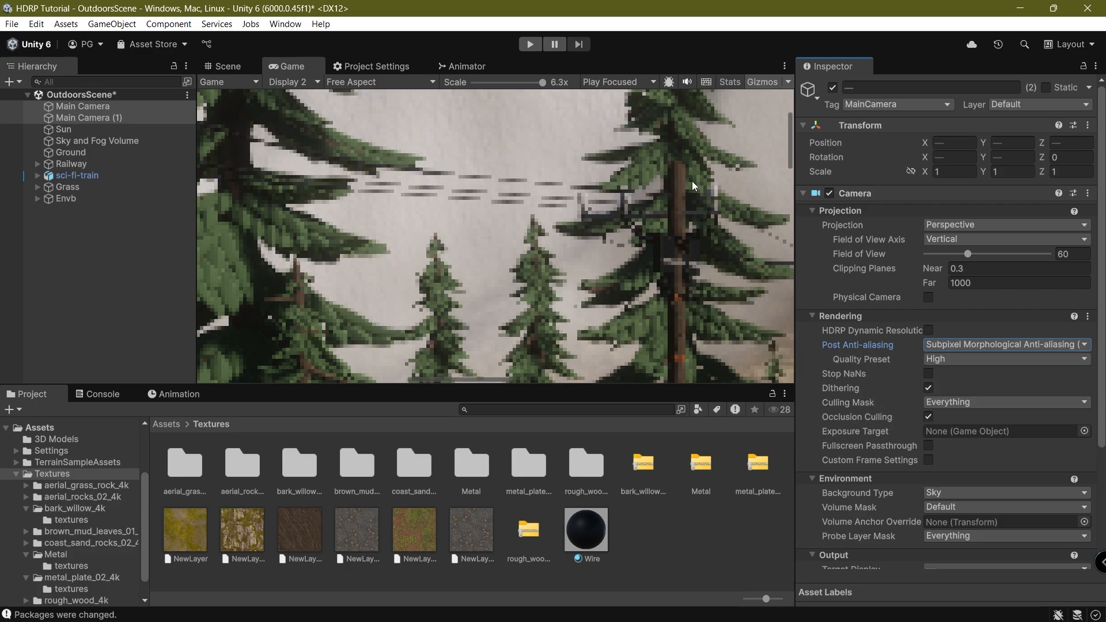
Hide the Gizmos, save the scene, and select the Sky and Fog Volume.
{"action": "scroll", "coordinate": [711, 233], "scroll_direction": "down", "scroll_amount": 10}
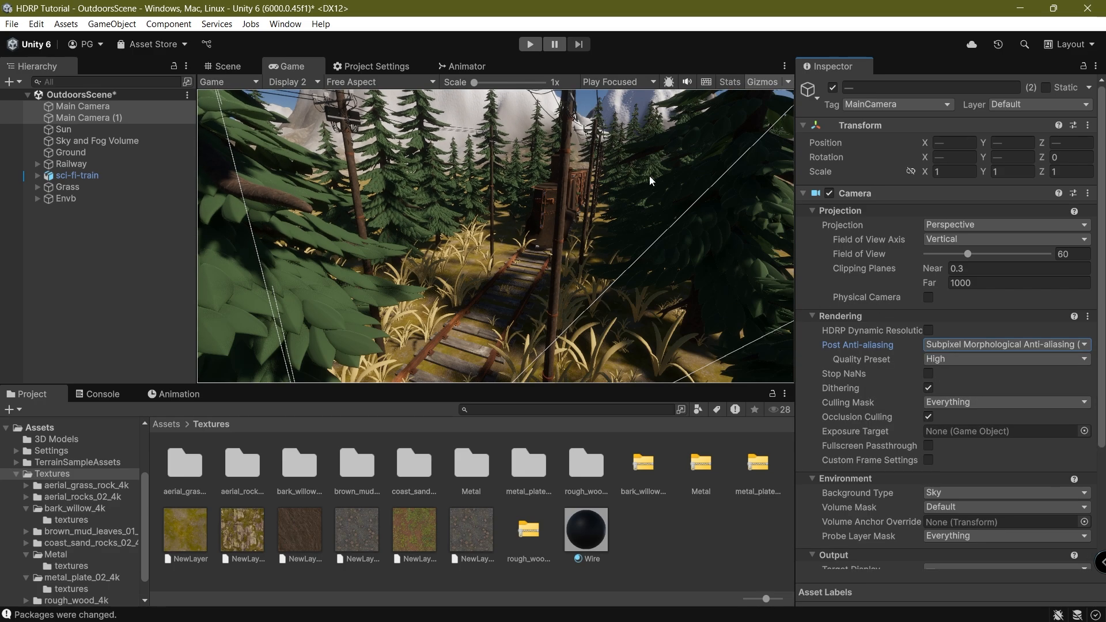
{"action": "left_click", "coordinate": [757, 83]}
{"action": "key", "text": "ctrl+s"}
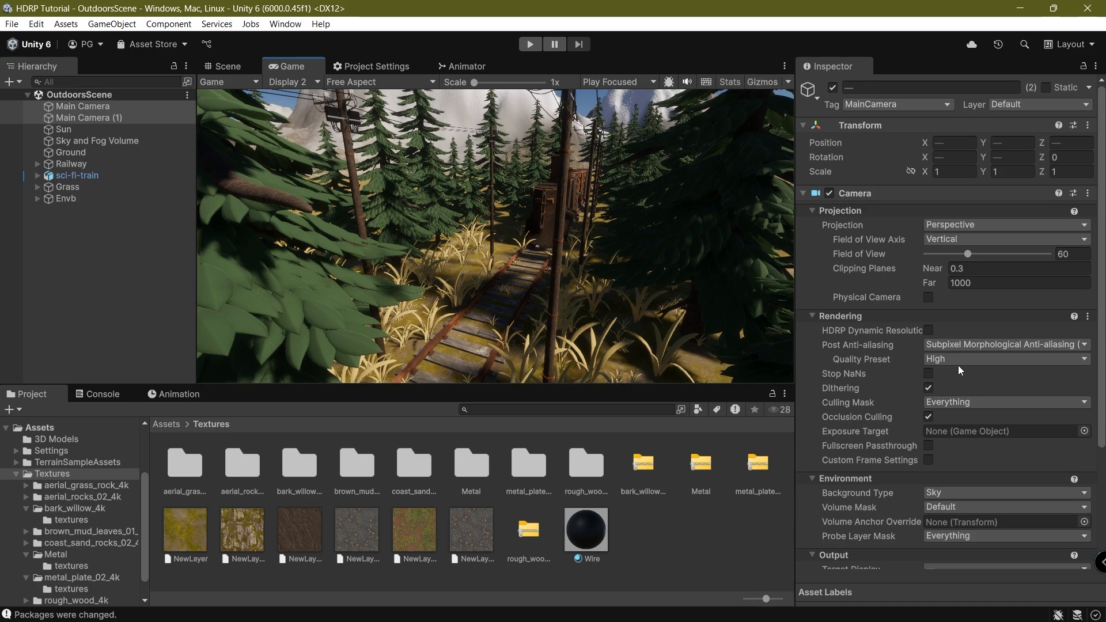
{"action": "scroll", "coordinate": [952, 452], "scroll_direction": "down", "scroll_amount": 5}
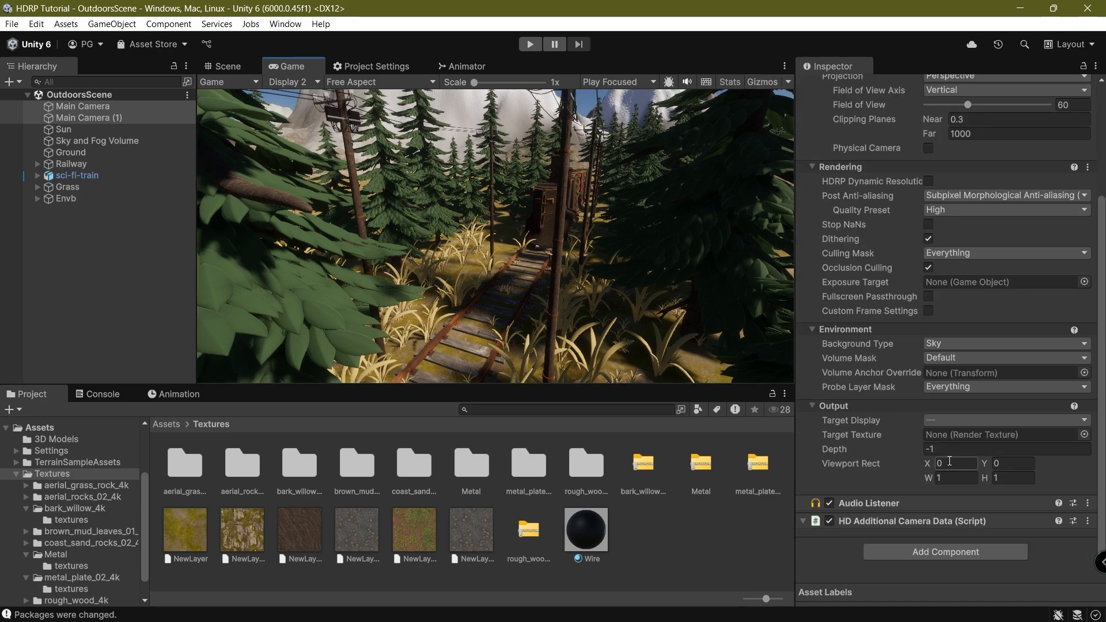
{"action": "left_click", "coordinate": [90, 141]}
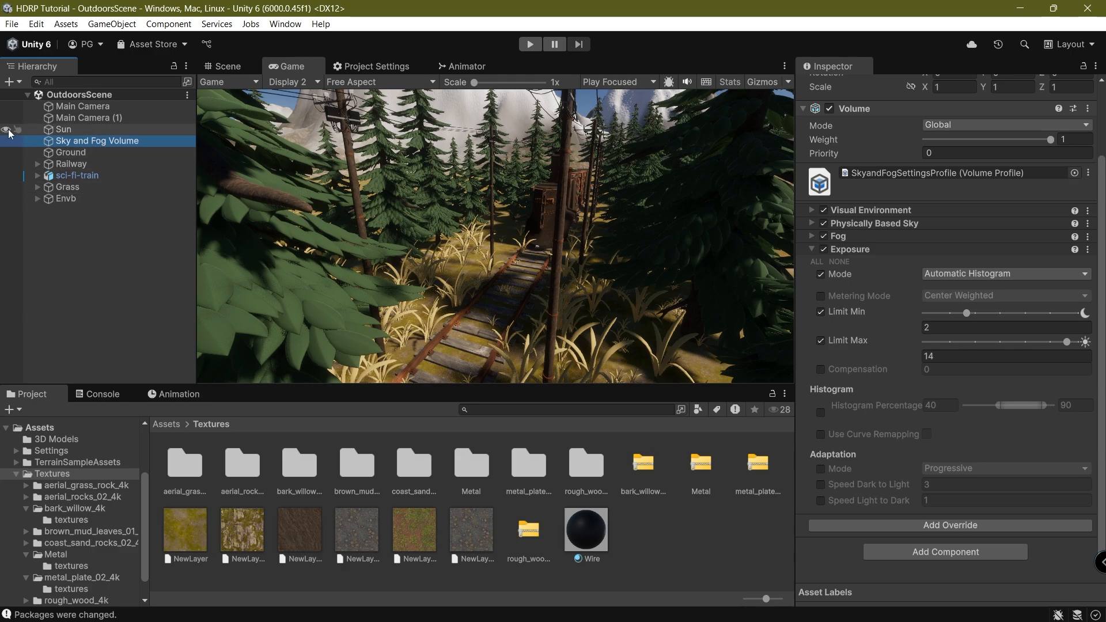
Expand the Visual Environment override, then fly the Scene view toward the train and grass.
{"action": "left_click", "coordinate": [918, 211]}
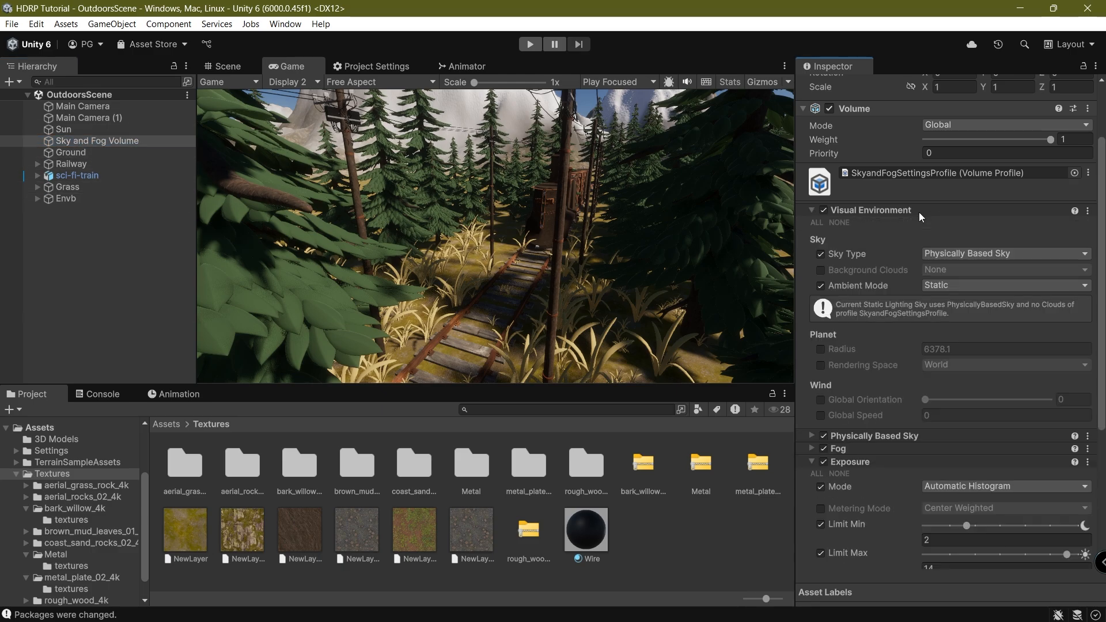
{"action": "left_click", "coordinate": [232, 62]}
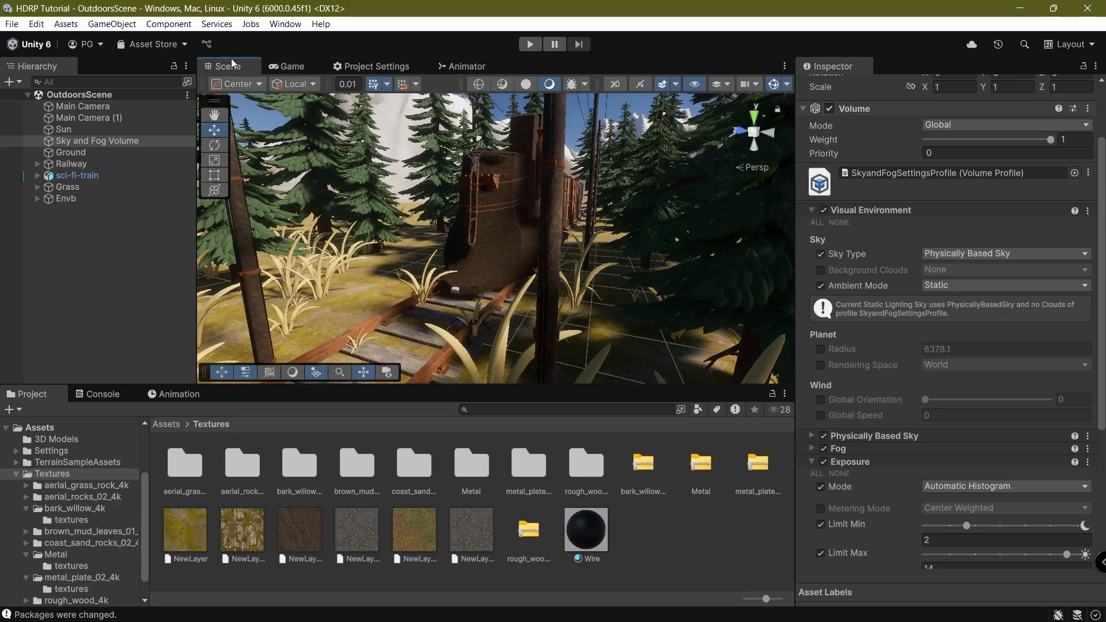
{"action": "right_click_drag", "start_coordinate": [524, 281], "coordinate": [605, 371]}
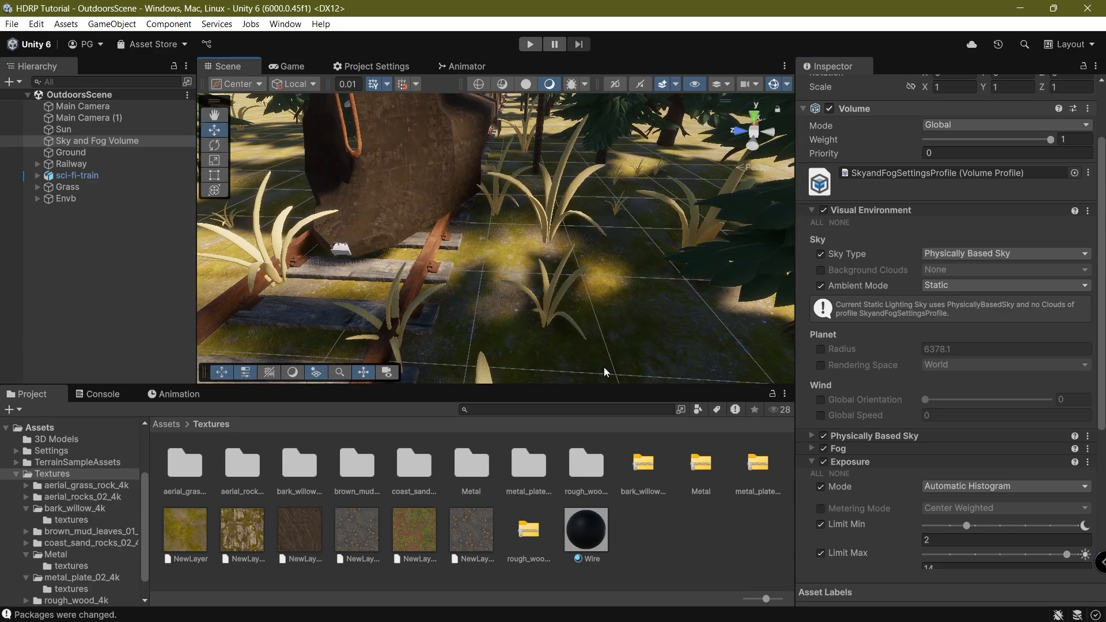
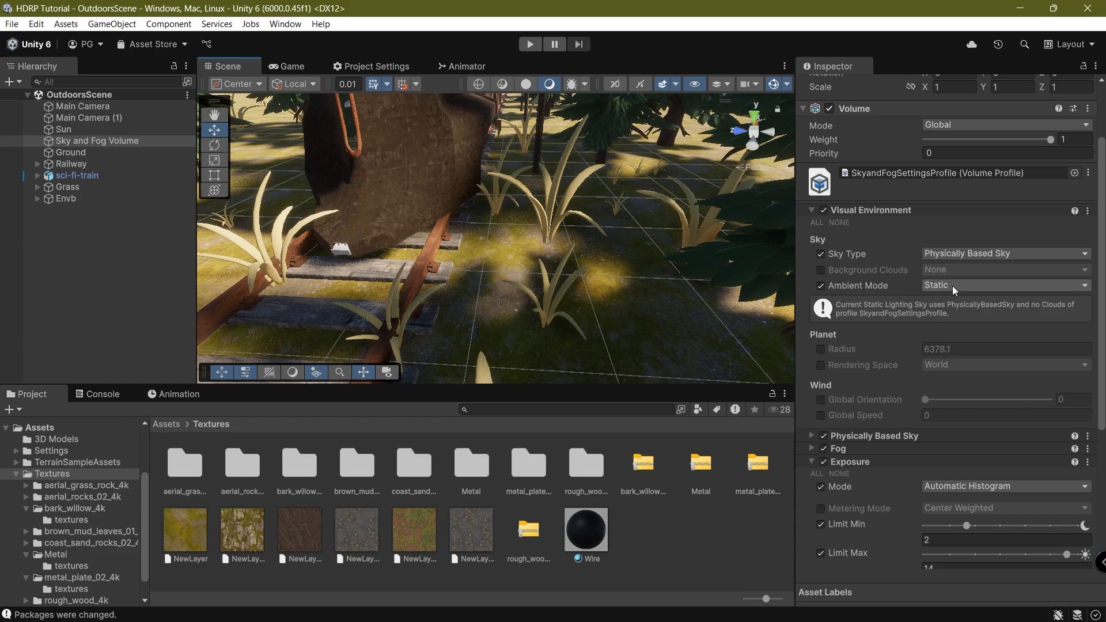
Set the Visual Environment Ambient Mode to Dynamic.
{"action": "scroll", "coordinate": [950, 285], "scroll_direction": "down", "scroll_amount": 2}
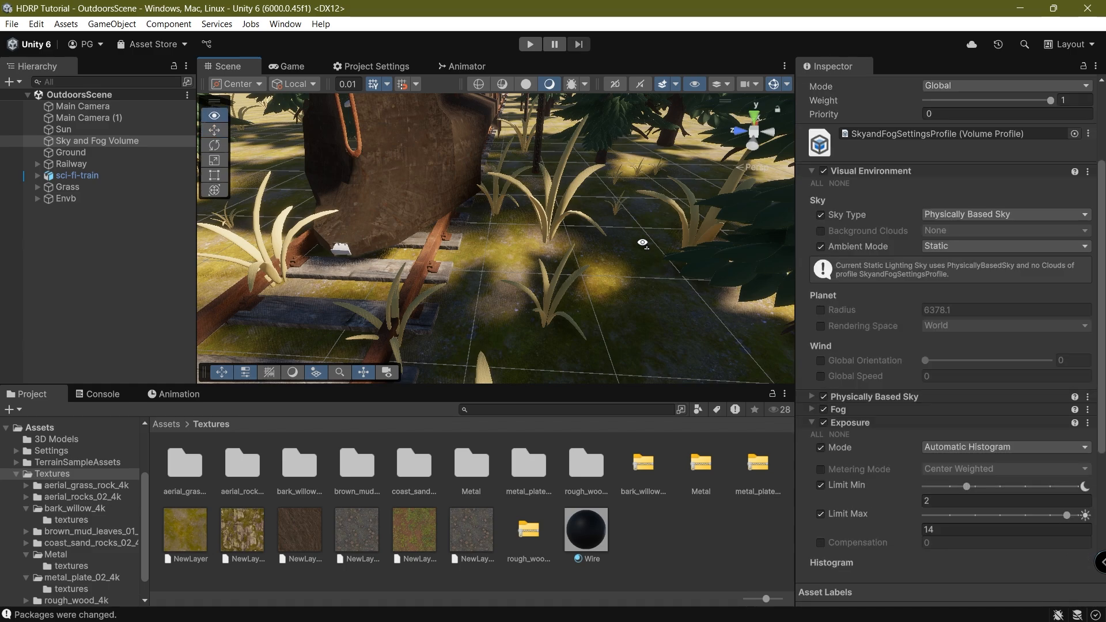
{"action": "key", "text": "s"}
{"action": "right_click_drag", "start_coordinate": [641, 244], "coordinate": [620, 189]}
{"action": "right_click_drag", "start_coordinate": [581, 242], "coordinate": [560, 231]}
{"action": "left_click", "coordinate": [979, 246]}
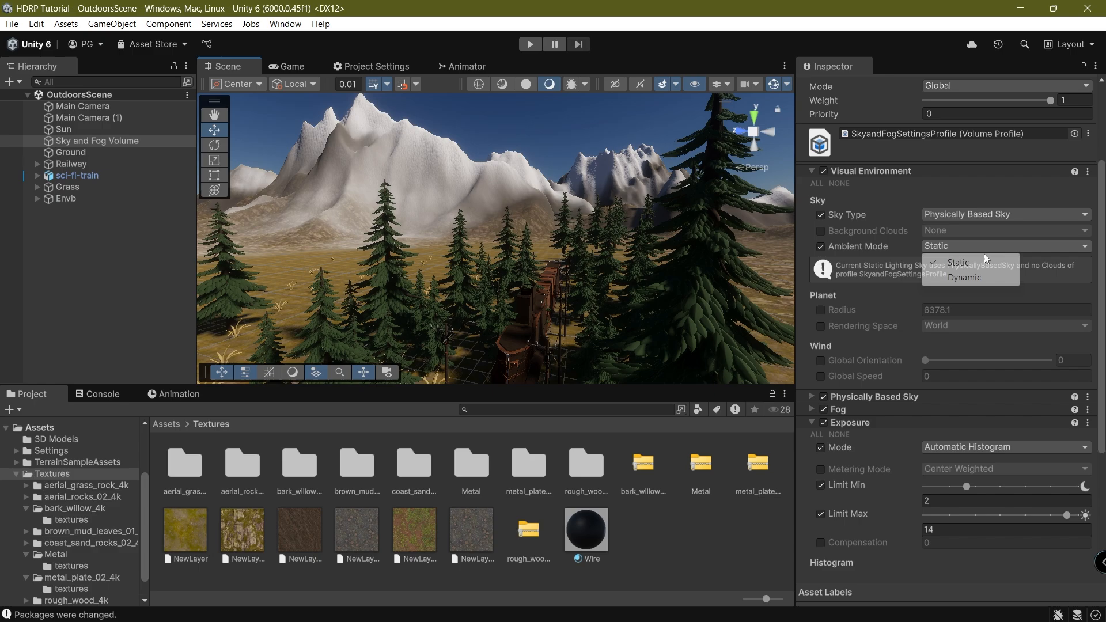
{"action": "left_click", "coordinate": [957, 277]}
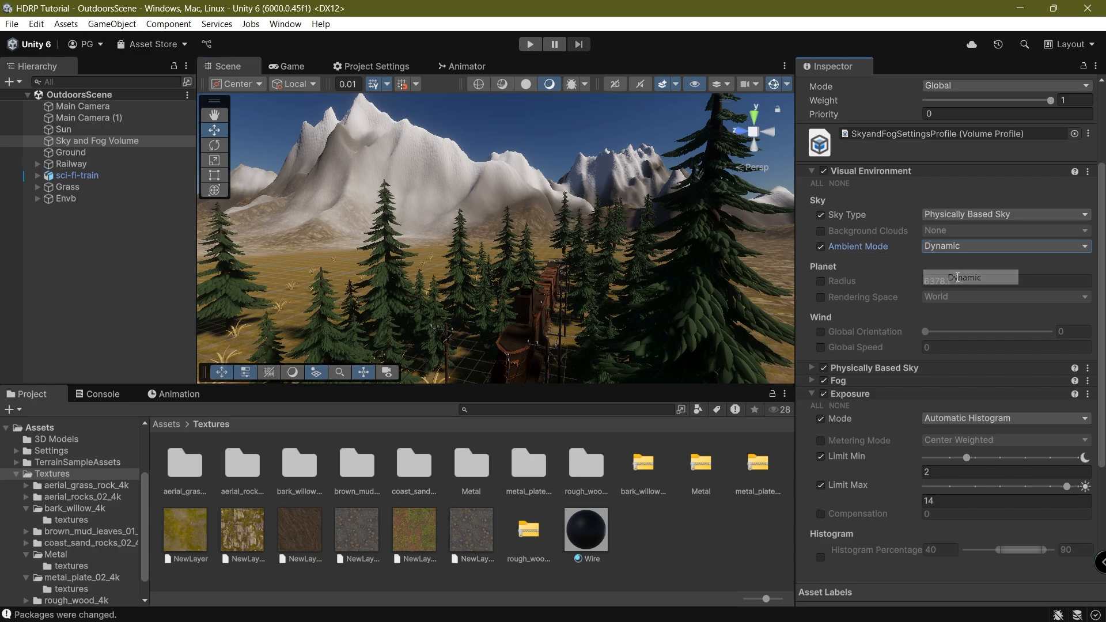
Try the HDRI and Gradient sky types, then return to Physically Based Sky.
{"action": "left_click", "coordinate": [1003, 216]}
{"action": "left_click", "coordinate": [960, 277]}
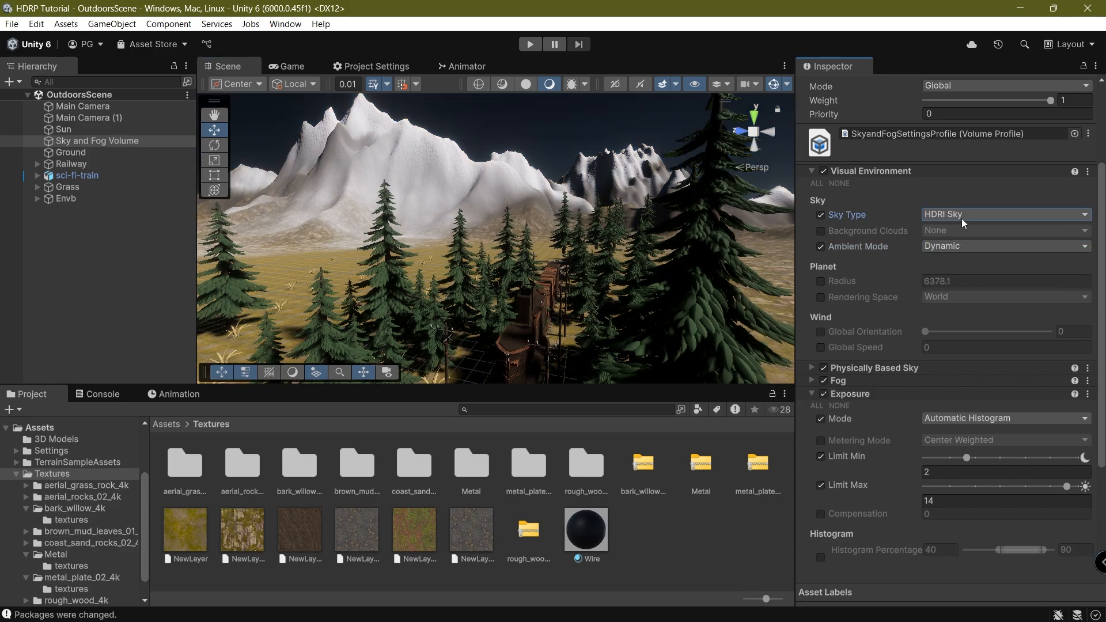
{"action": "right_click_drag", "start_coordinate": [630, 287], "coordinate": [567, 244]}
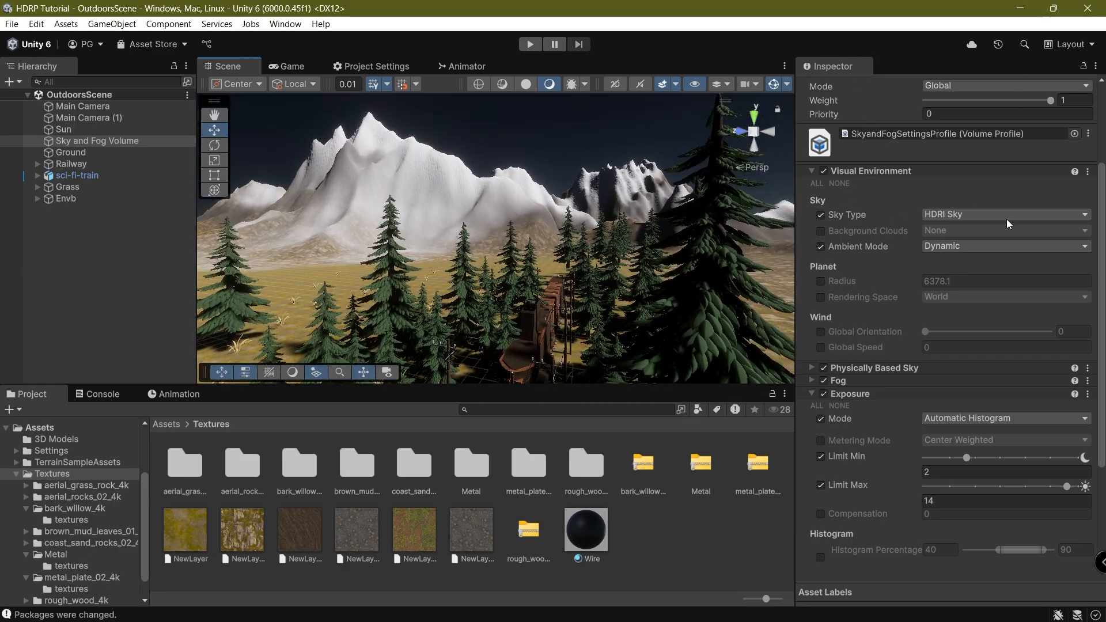
{"action": "left_click", "coordinate": [1004, 217]}
{"action": "left_click", "coordinate": [951, 248]}
{"action": "left_click", "coordinate": [983, 216]}
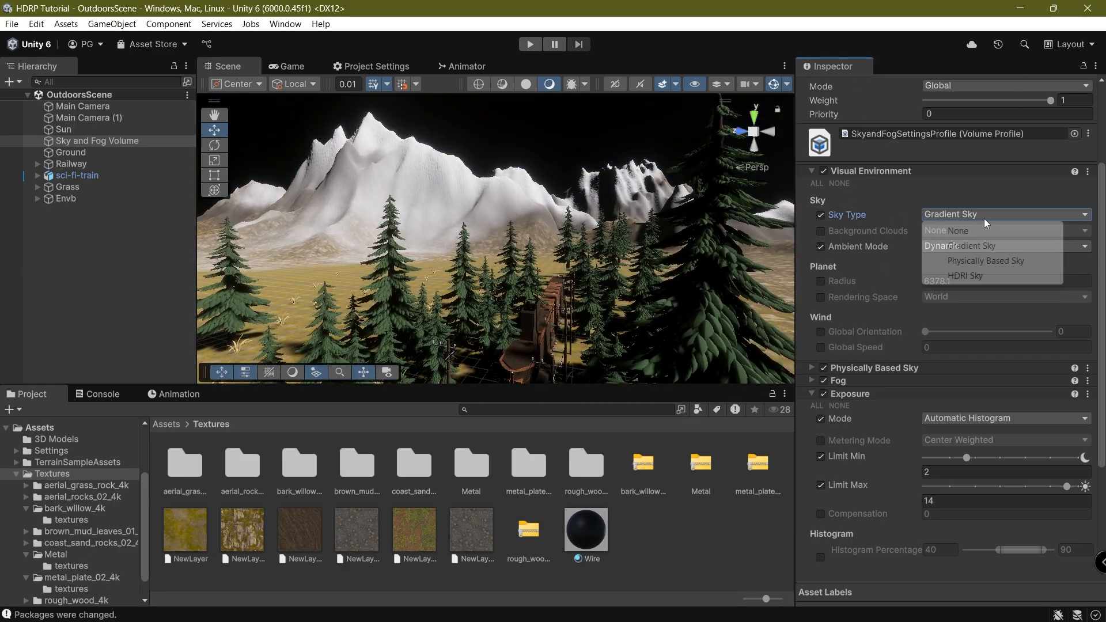
{"action": "left_click", "coordinate": [985, 261]}
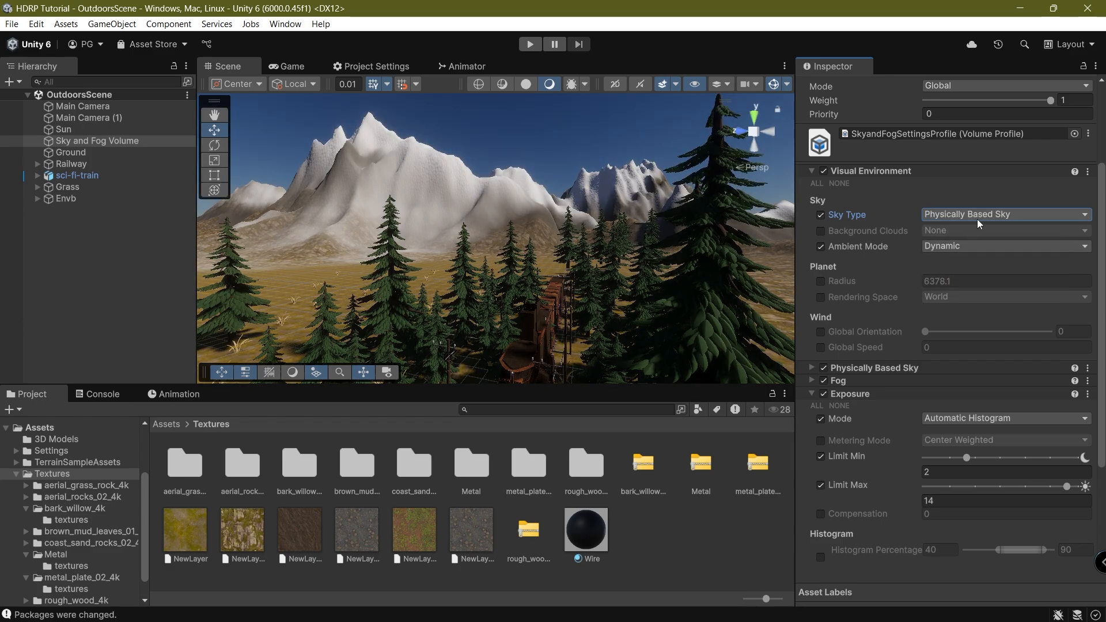
{"action": "right_click_drag", "start_coordinate": [507, 254], "coordinate": [658, 209]}
Enable Background Clouds using a Cloud Layer.
{"action": "left_click", "coordinate": [841, 226]}
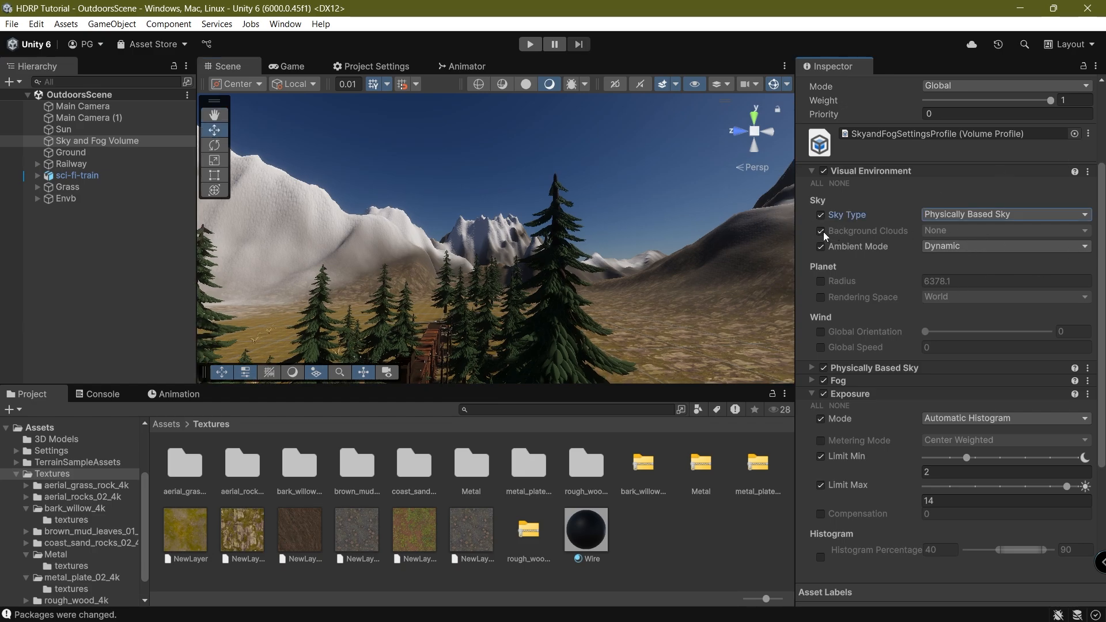
{"action": "left_click", "coordinate": [980, 229]}
{"action": "left_click", "coordinate": [973, 262]}
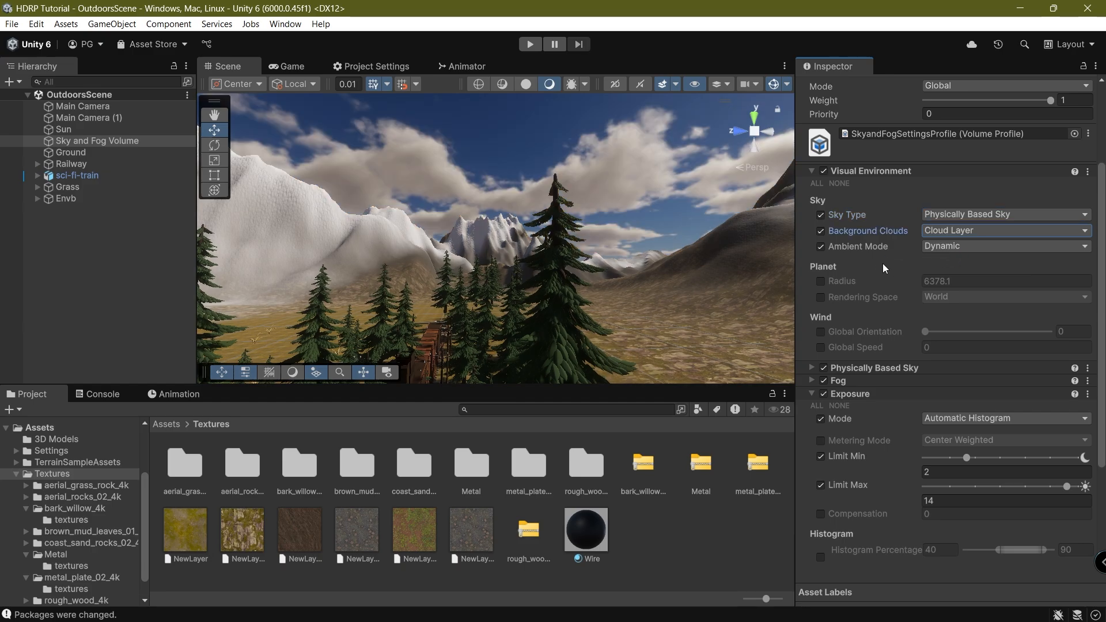
Show the Display 1 camera in the Game view.
{"action": "left_click", "coordinate": [288, 67]}
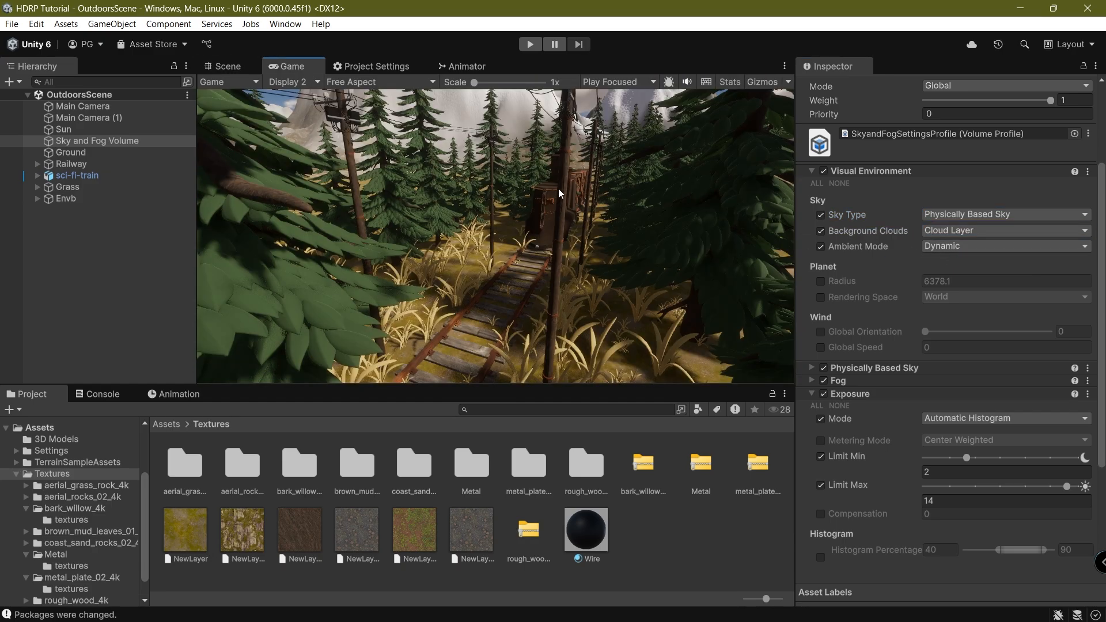
{"action": "left_click", "coordinate": [294, 82]}
{"action": "left_click", "coordinate": [288, 95]}
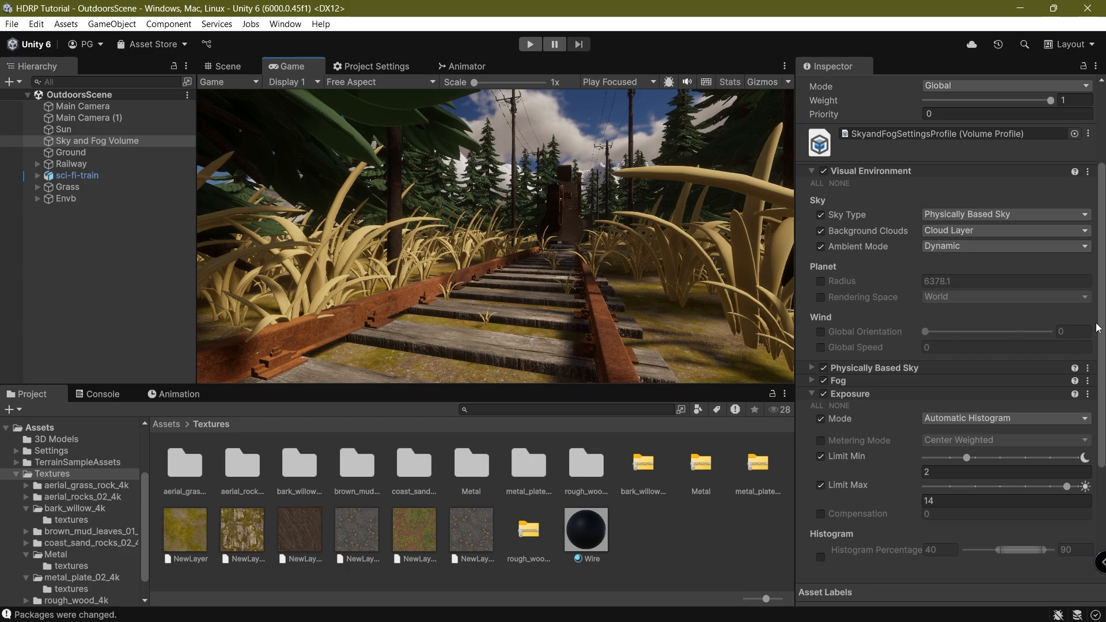
Enable the sky wind with Global Orientation 77 and Global Speed 50.
{"action": "scroll", "coordinate": [1094, 327], "scroll_direction": "down", "scroll_amount": 3}
{"action": "left_click", "coordinate": [821, 250]}
{"action": "left_click", "coordinate": [819, 264]}
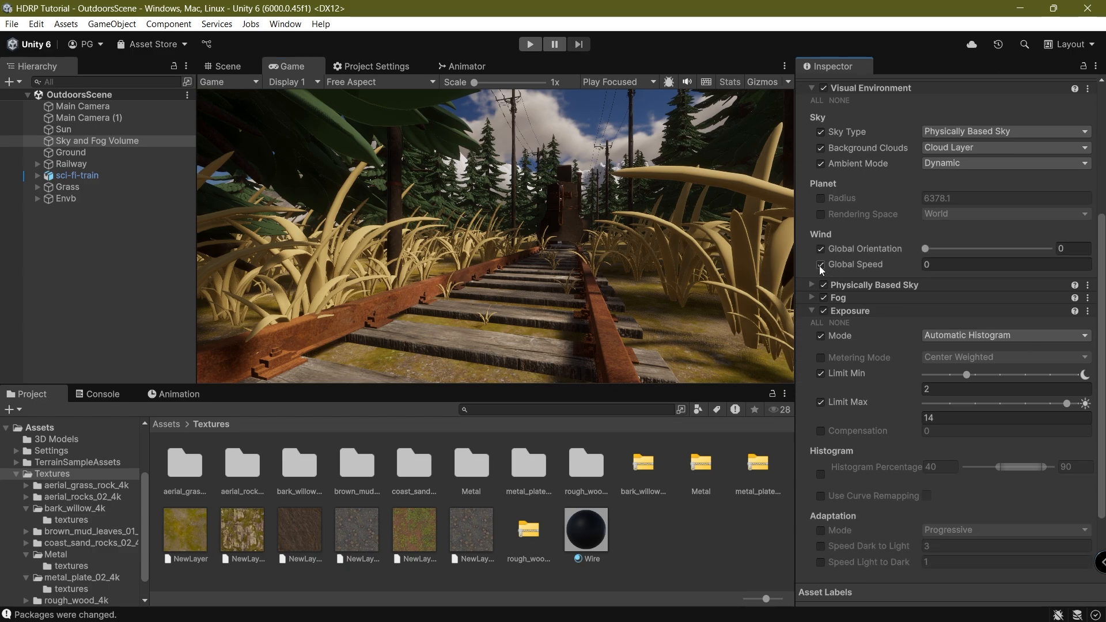
{"action": "left_click", "coordinate": [952, 249]}
{"action": "left_click", "coordinate": [945, 265]}
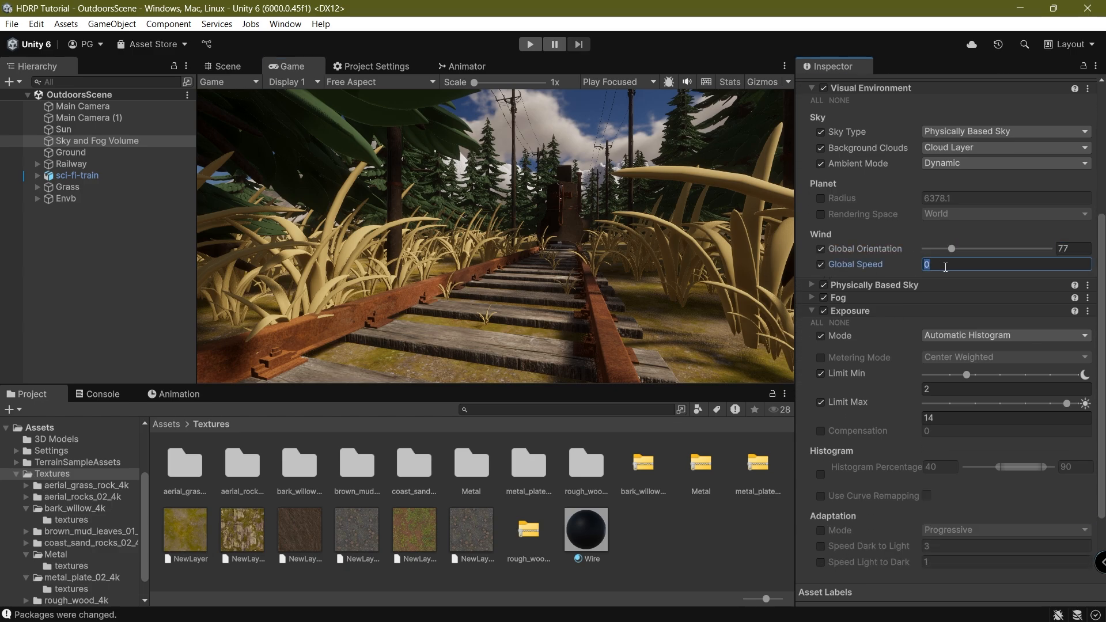
{"action": "type", "text": "50"}
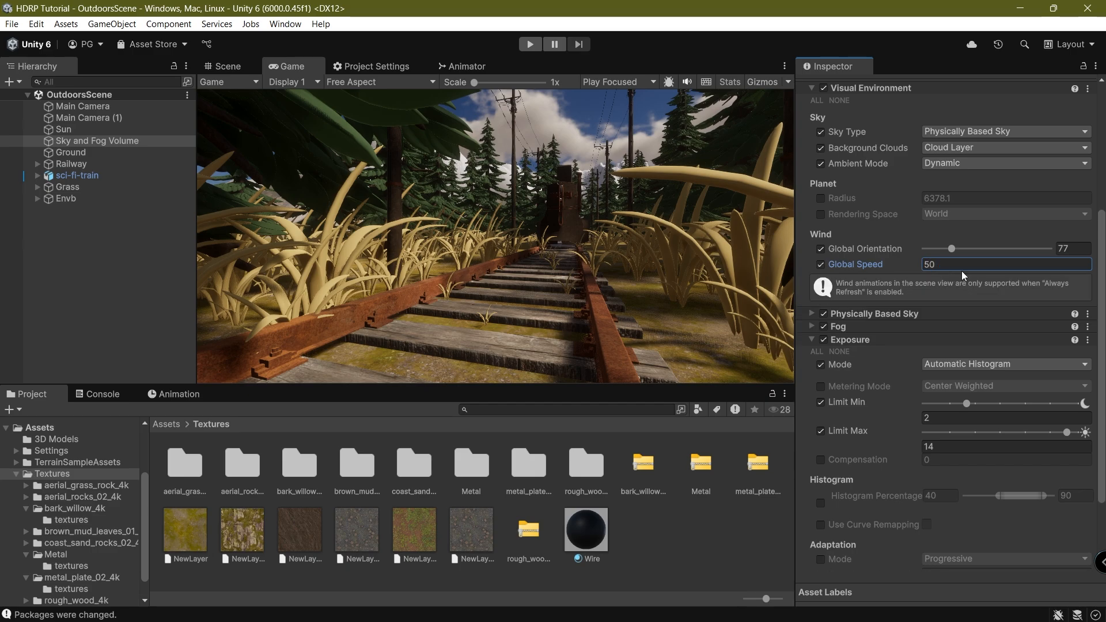
{"action": "left_click", "coordinate": [724, 252]}
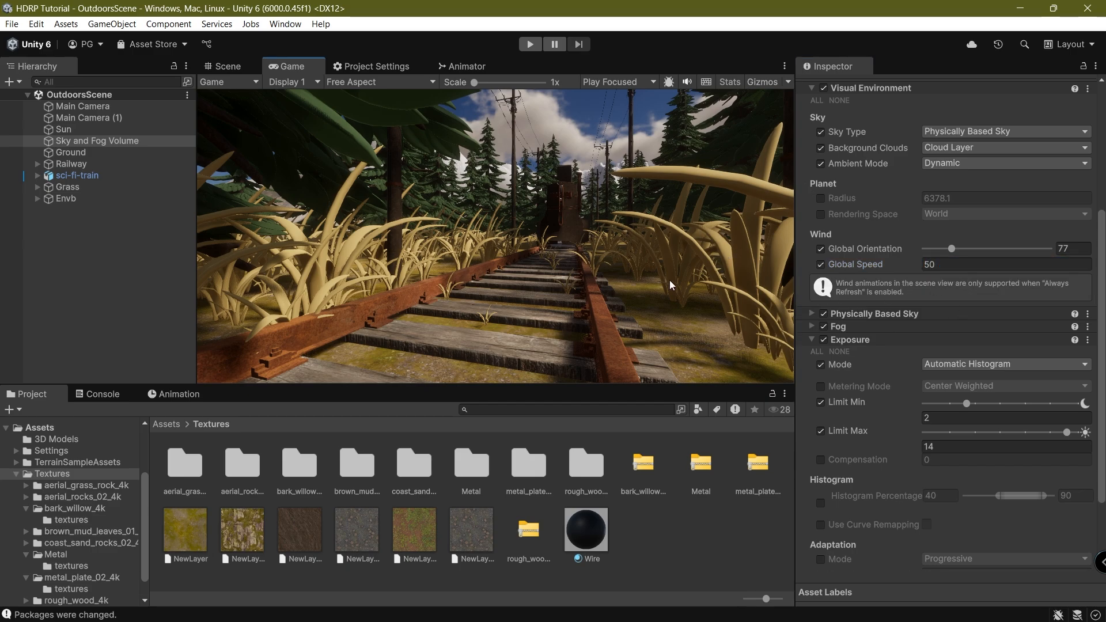
{"action": "scroll", "coordinate": [899, 346], "scroll_direction": "down", "scroll_amount": 3}
Expand the Fog override and enable all its property overrides.
{"action": "left_click", "coordinate": [861, 247]}
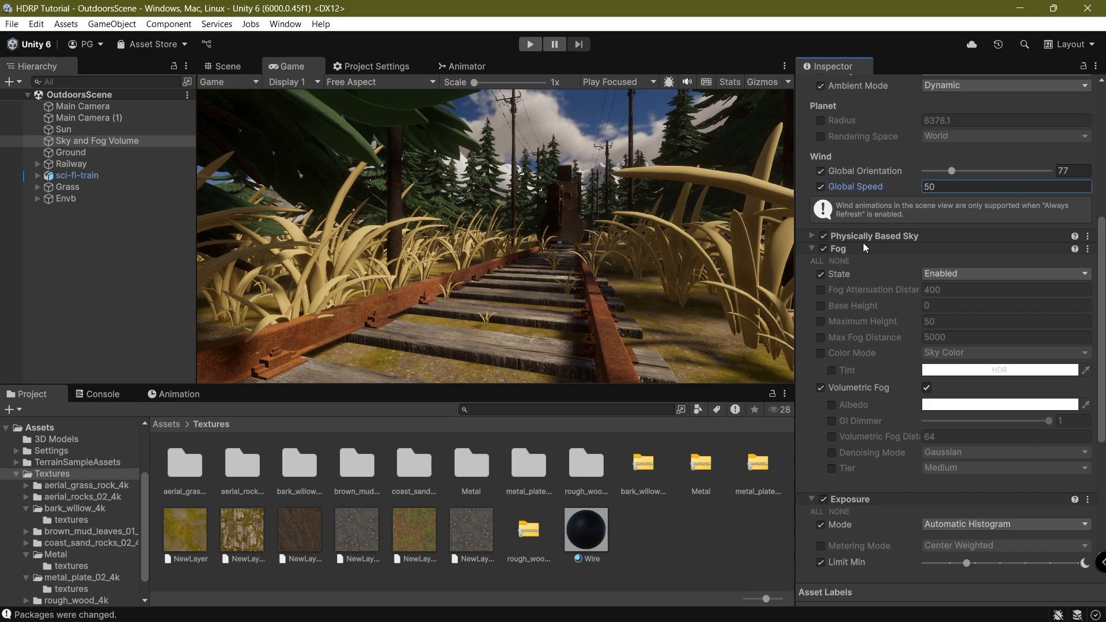
{"action": "left_click", "coordinate": [863, 235]}
{"action": "scroll", "coordinate": [888, 257], "scroll_direction": "up", "scroll_amount": 6}
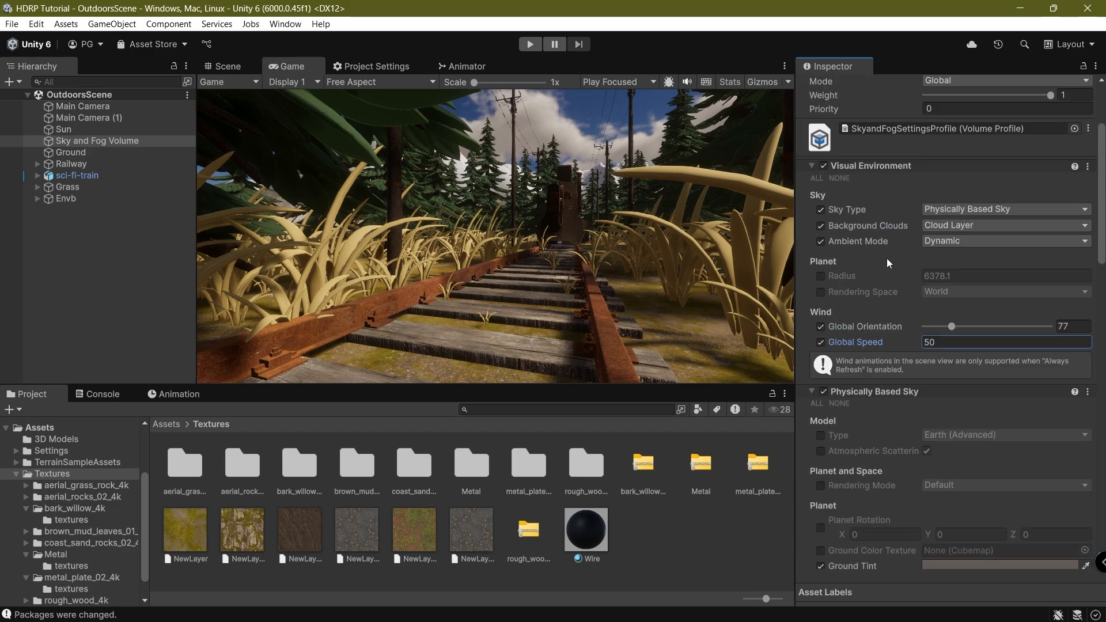
{"action": "left_click", "coordinate": [906, 164]}
{"action": "left_click", "coordinate": [873, 180]}
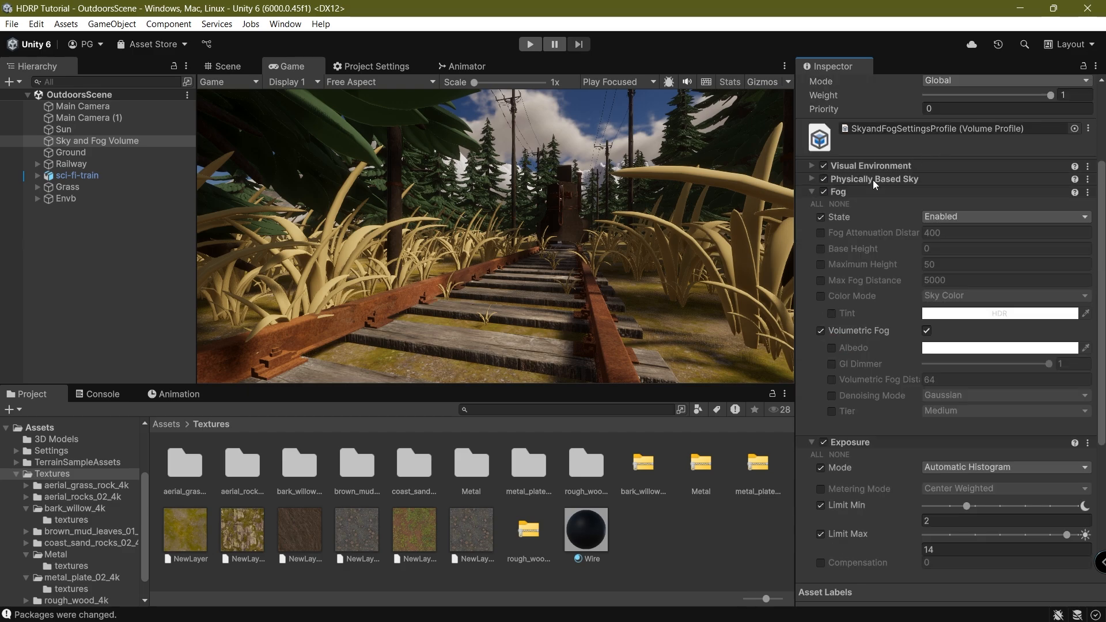
{"action": "left_click", "coordinate": [815, 204]}
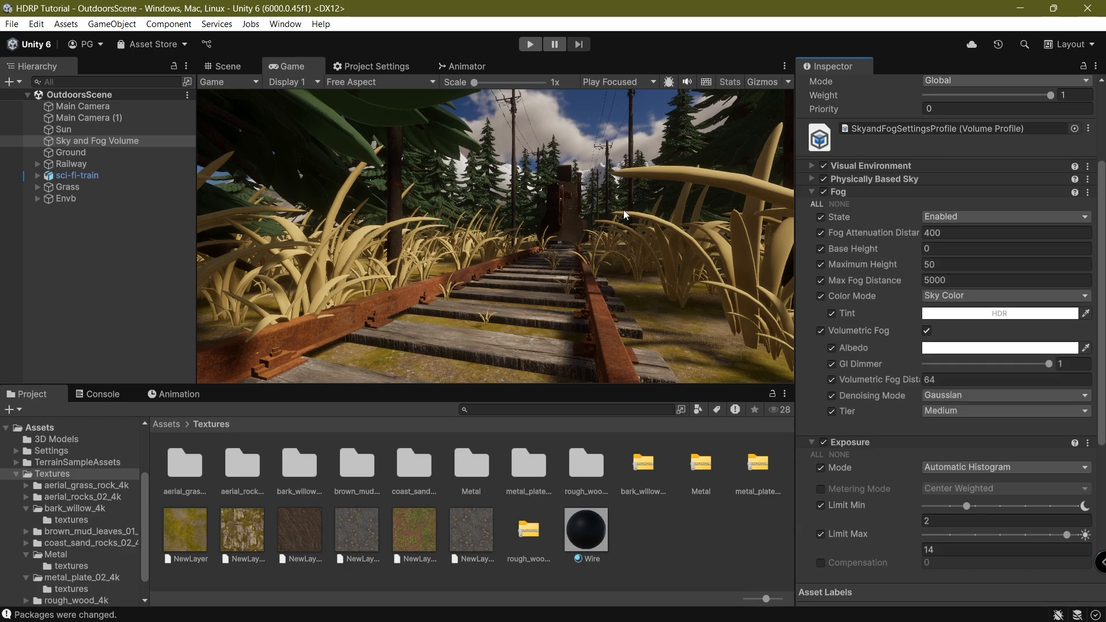
Set the fog Maximum Height to 250.
{"action": "scroll", "coordinate": [902, 233], "scroll_direction": "down", "scroll_amount": 1}
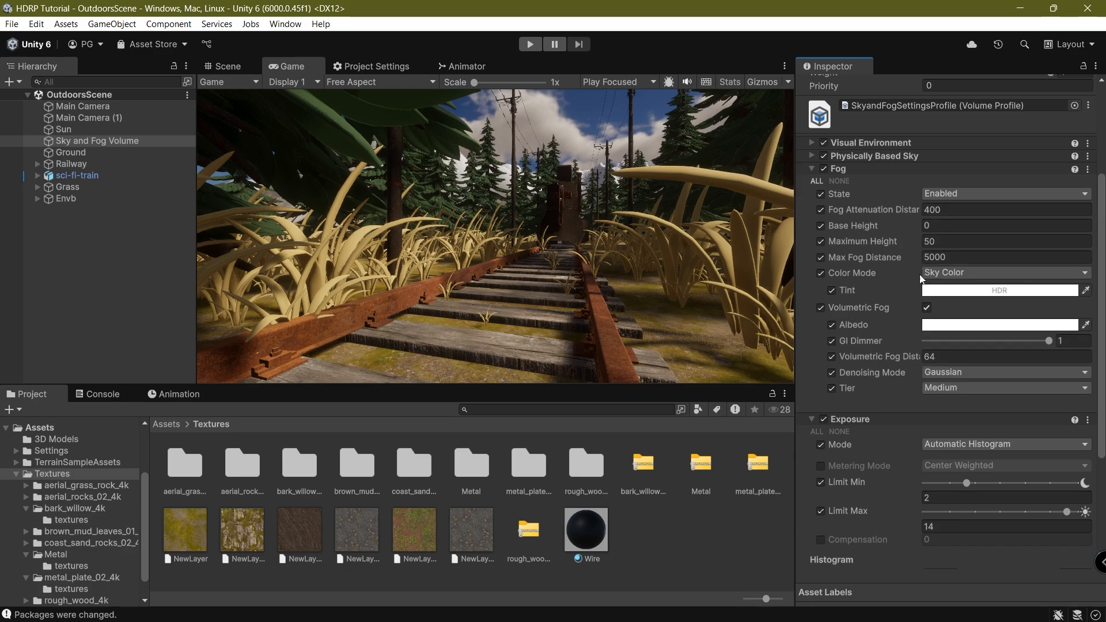
{"action": "left_click", "coordinate": [231, 67]}
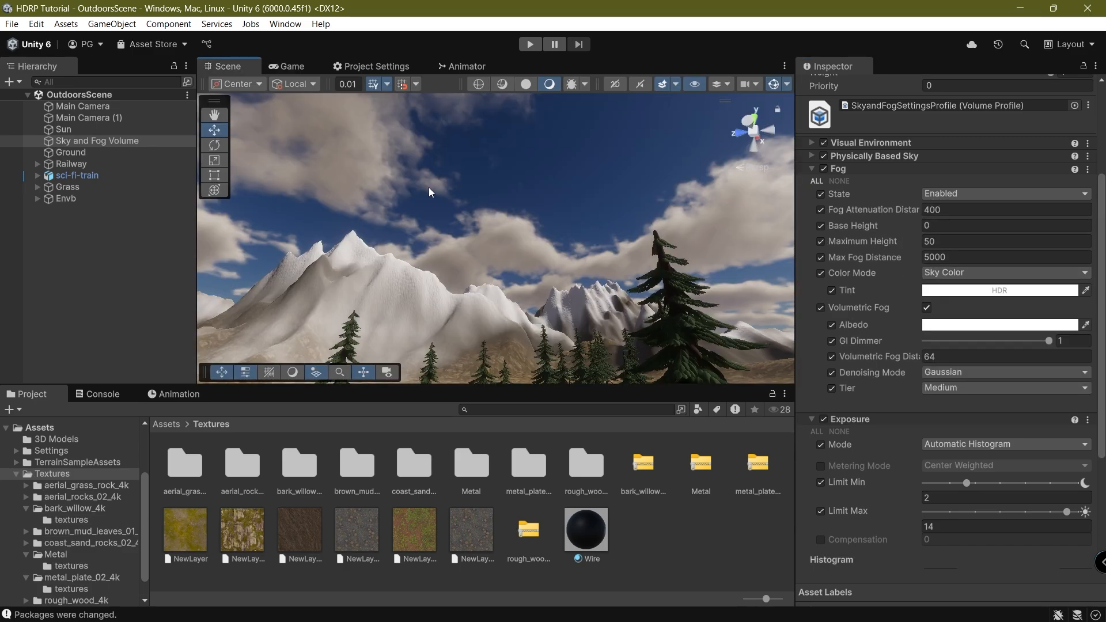
{"action": "left_click", "coordinate": [286, 67]}
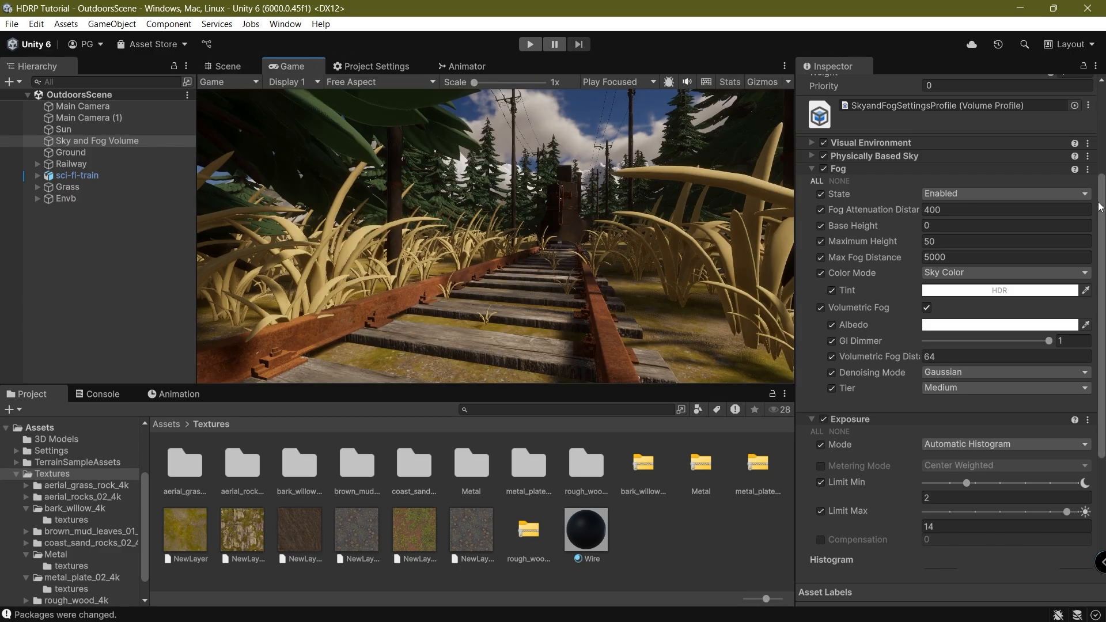
{"action": "left_click", "coordinate": [967, 237]}
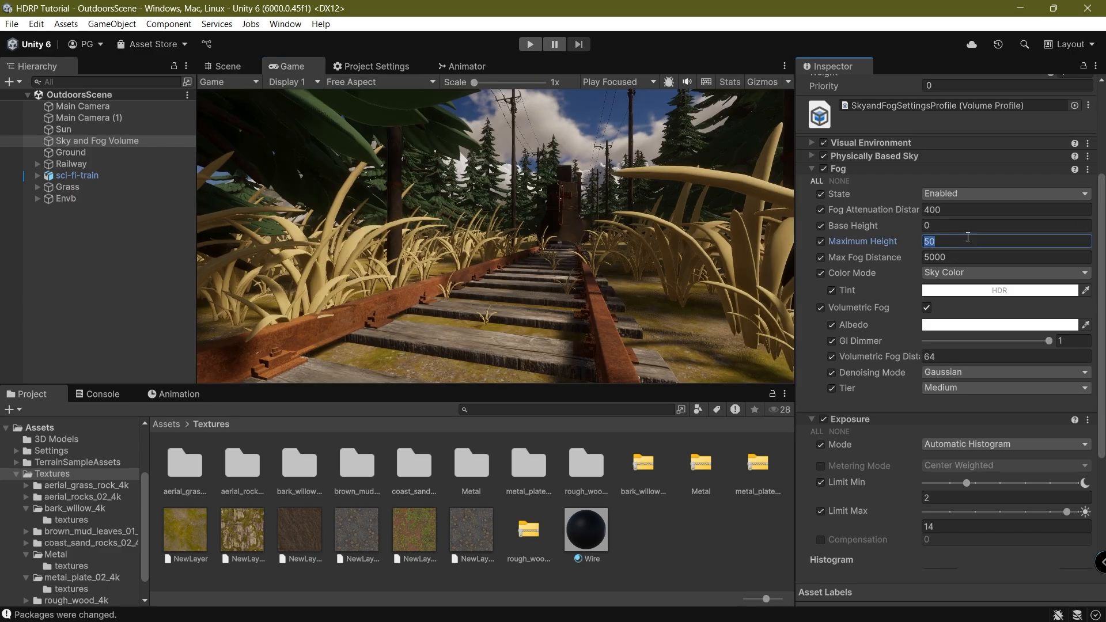
{"action": "type", "text": "150"}
{"action": "key", "text": "Return"}
{"action": "type", "text": "5"}
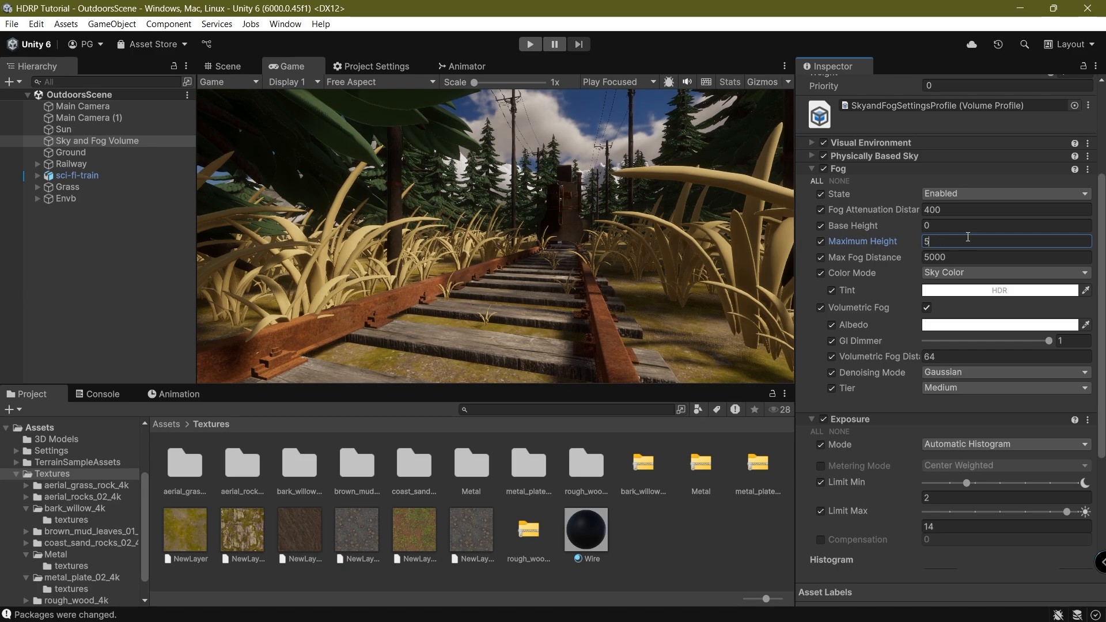
{"action": "type", "text": "50"}
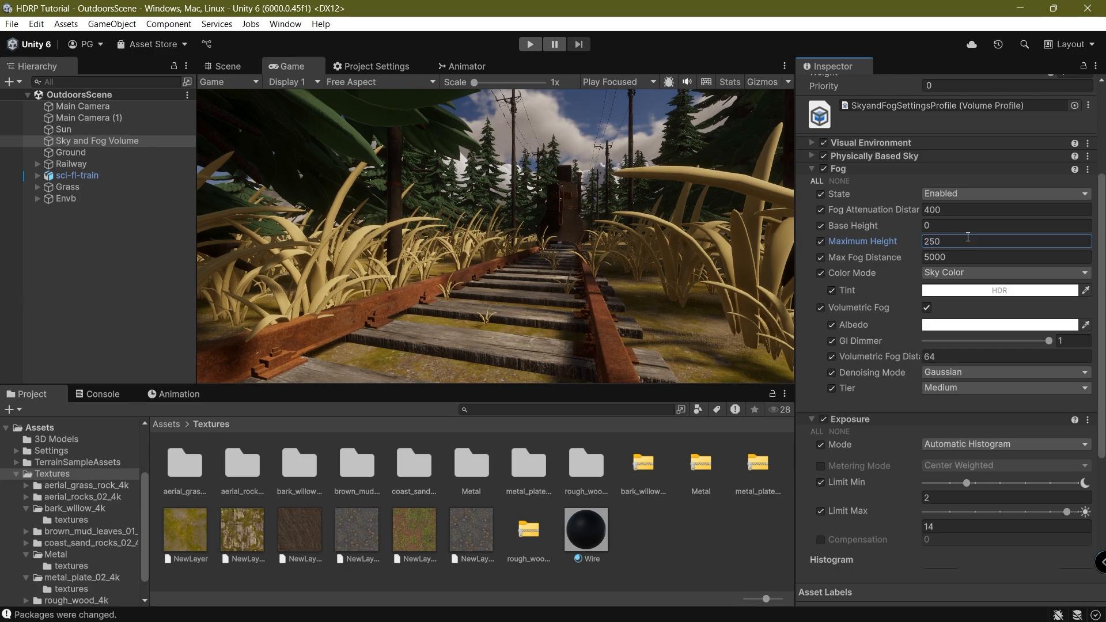
{"action": "key", "text": "shift+Tab"}
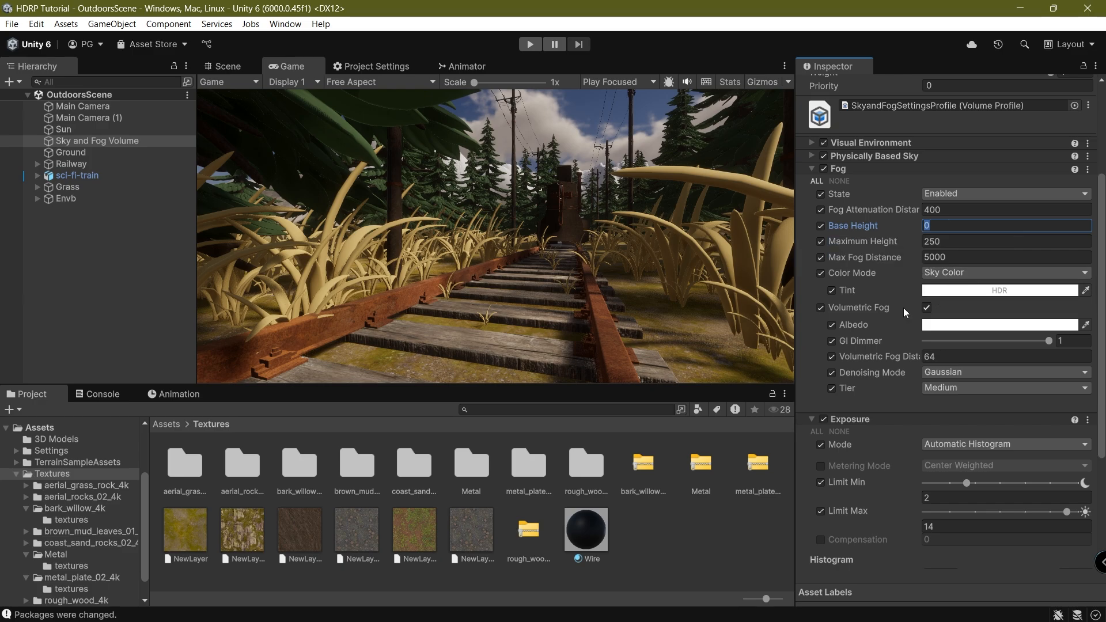
Set the volumetric fog Tier to High and collapse the Fog and Exposure overrides.
{"action": "left_click", "coordinate": [939, 389]}
{"action": "left_click", "coordinate": [947, 450]}
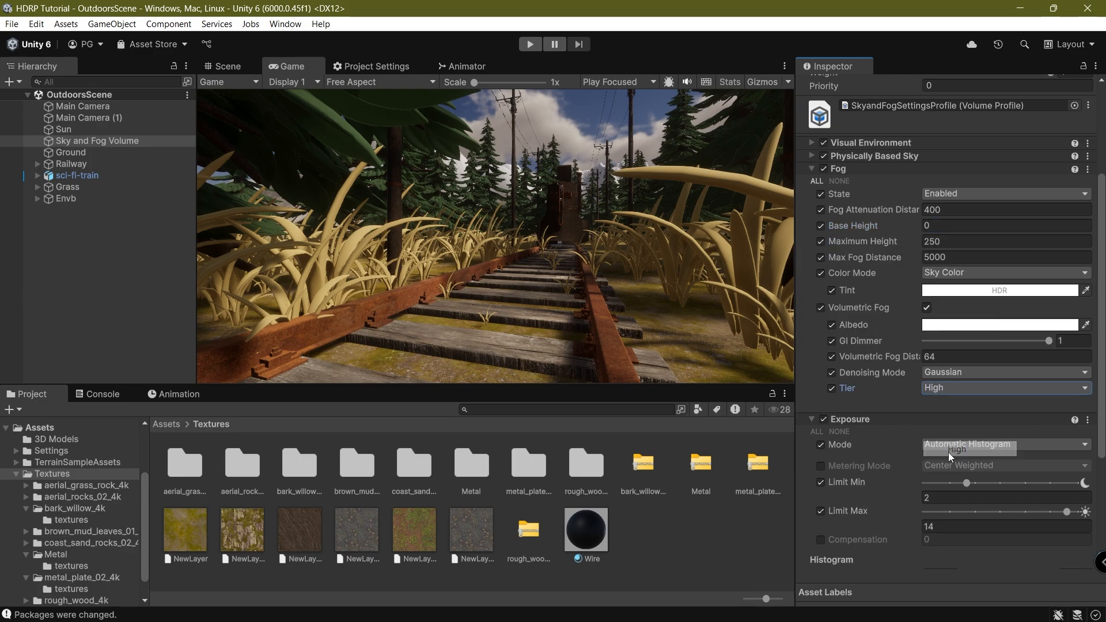
{"action": "left_click", "coordinate": [873, 172]}
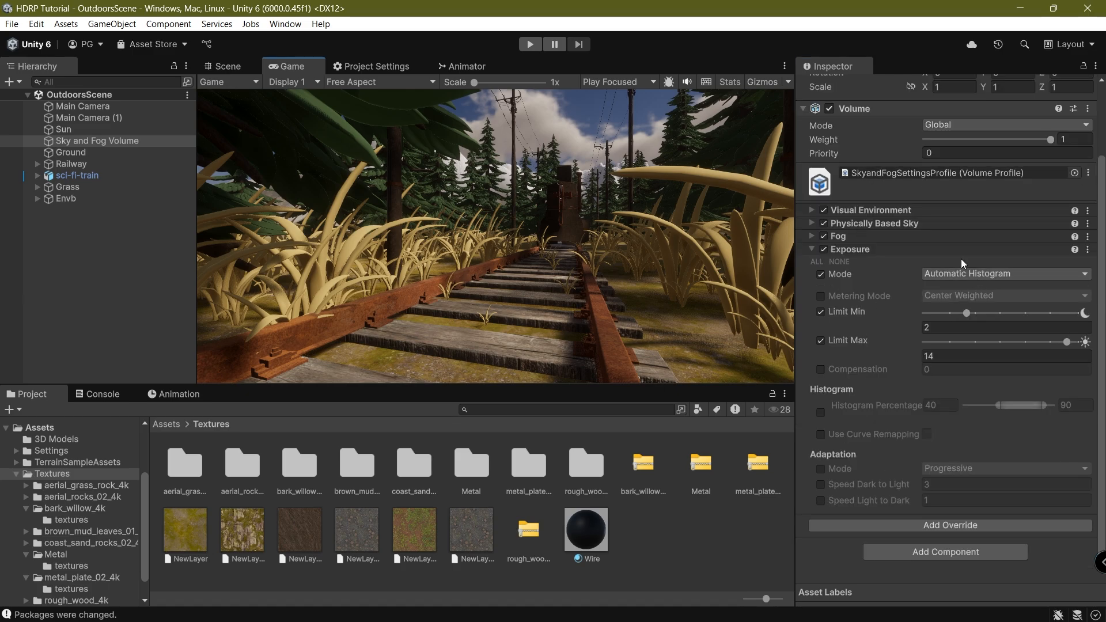
{"action": "left_click", "coordinate": [869, 249]}
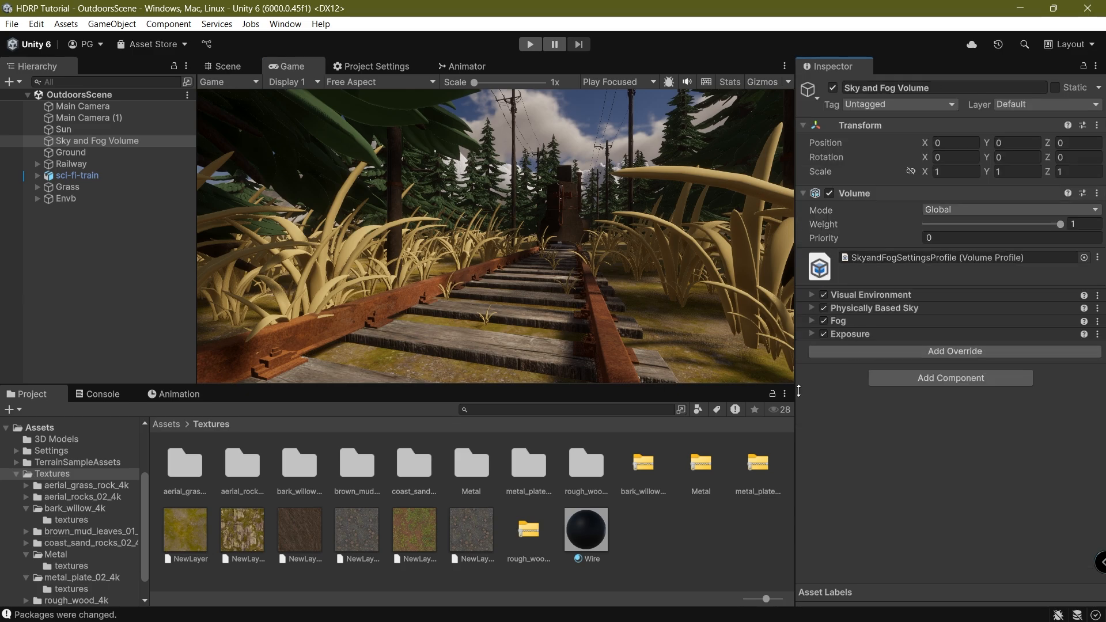
Add a Sky > Volumetric Clouds override and tick Volumetric Clouds in the HDRP settings.
{"action": "left_click", "coordinate": [859, 354]}
{"action": "left_click", "coordinate": [841, 313]}
{"action": "left_click", "coordinate": [834, 334]}
{"action": "left_click", "coordinate": [842, 344]}
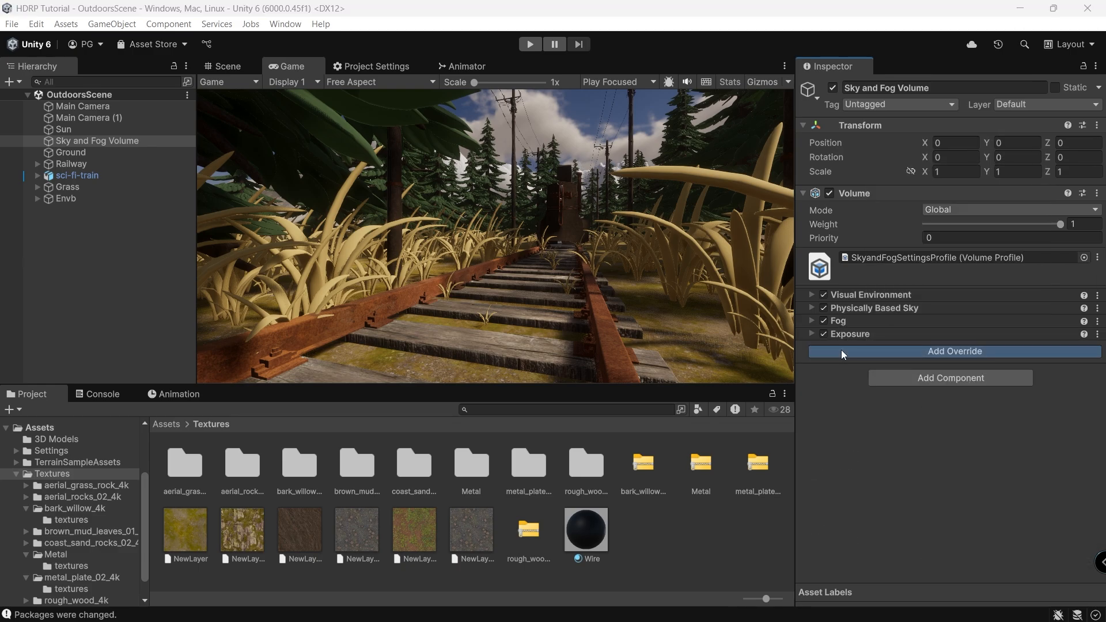
{"action": "left_click", "coordinate": [841, 350]}
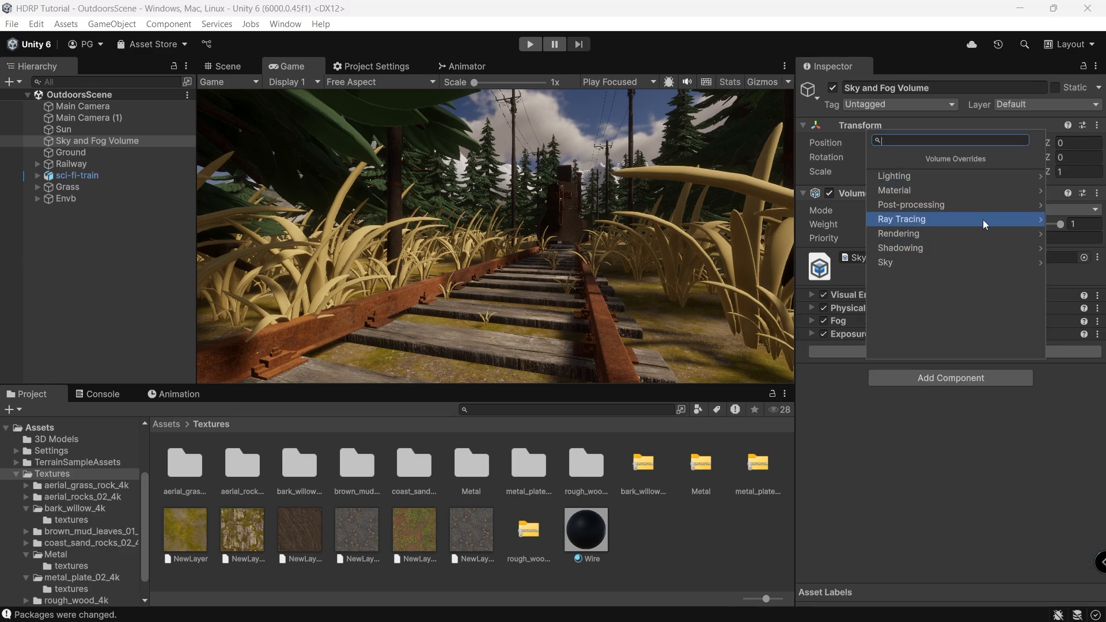
{"action": "left_click", "coordinate": [983, 262]}
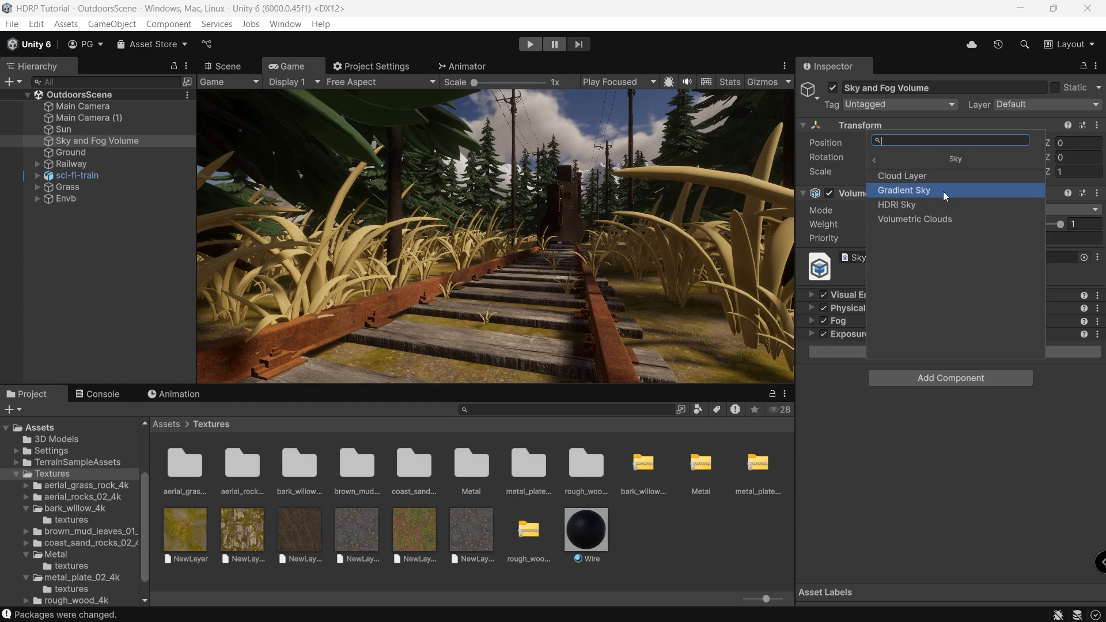
{"action": "left_click", "coordinate": [979, 221]}
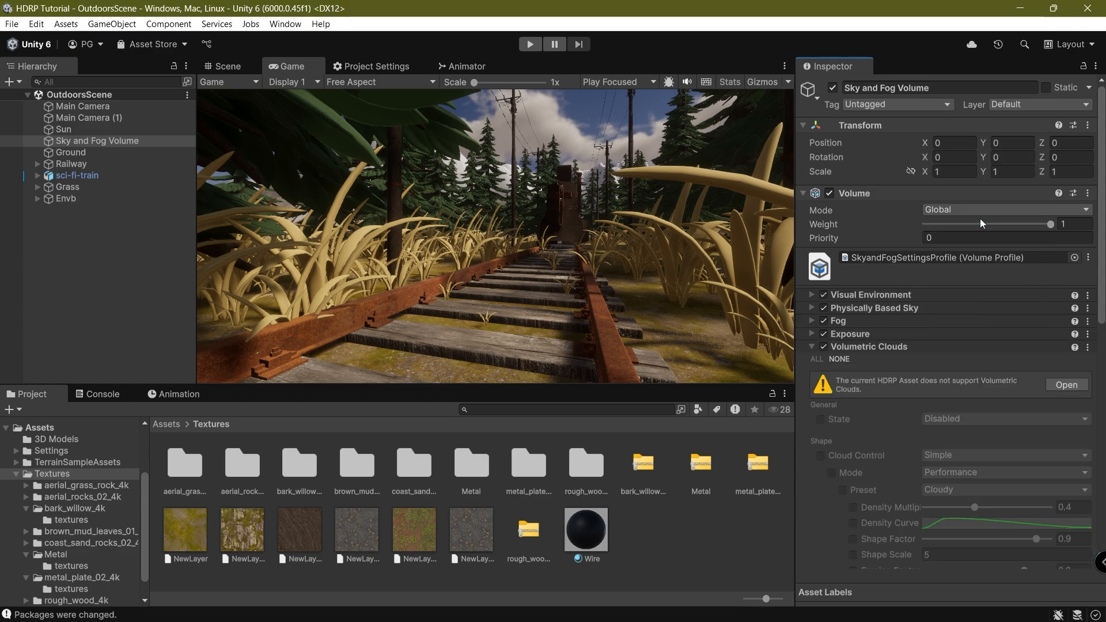
{"action": "left_click", "coordinate": [1066, 385]}
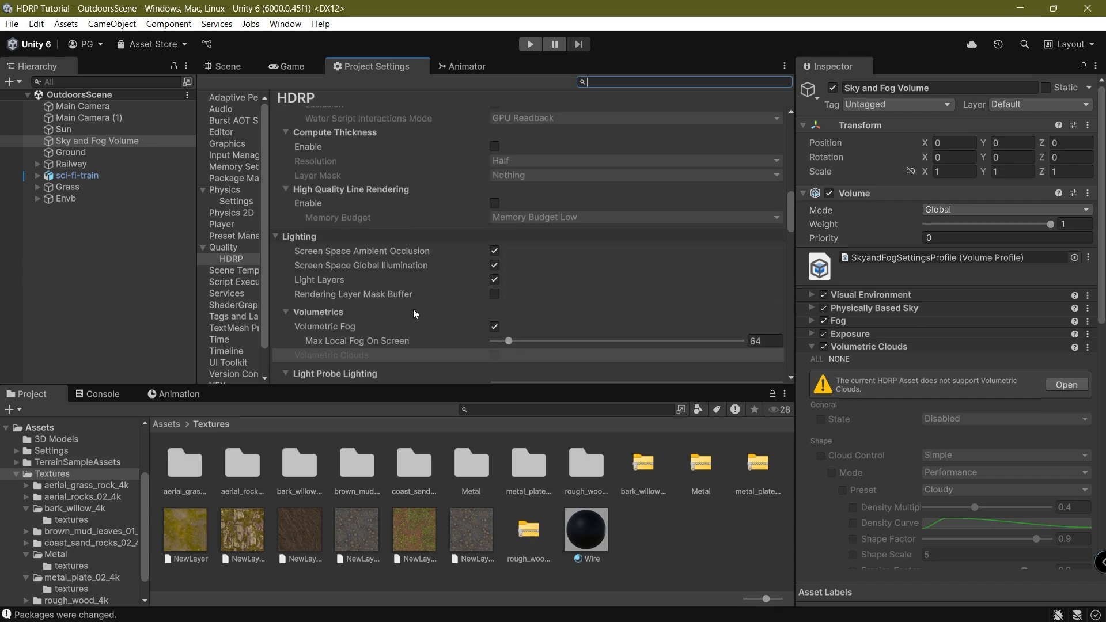
{"action": "left_click", "coordinate": [495, 270]}
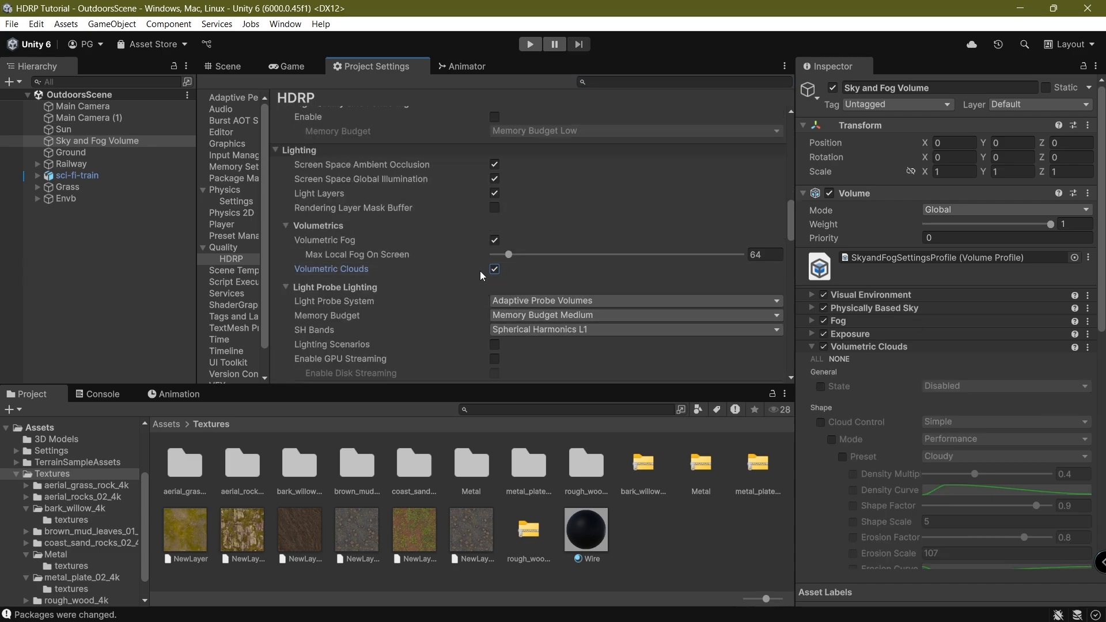
Maximize the Project Settings panel and enable Realtime Raytracing.
{"action": "double_click", "coordinate": [356, 67]}
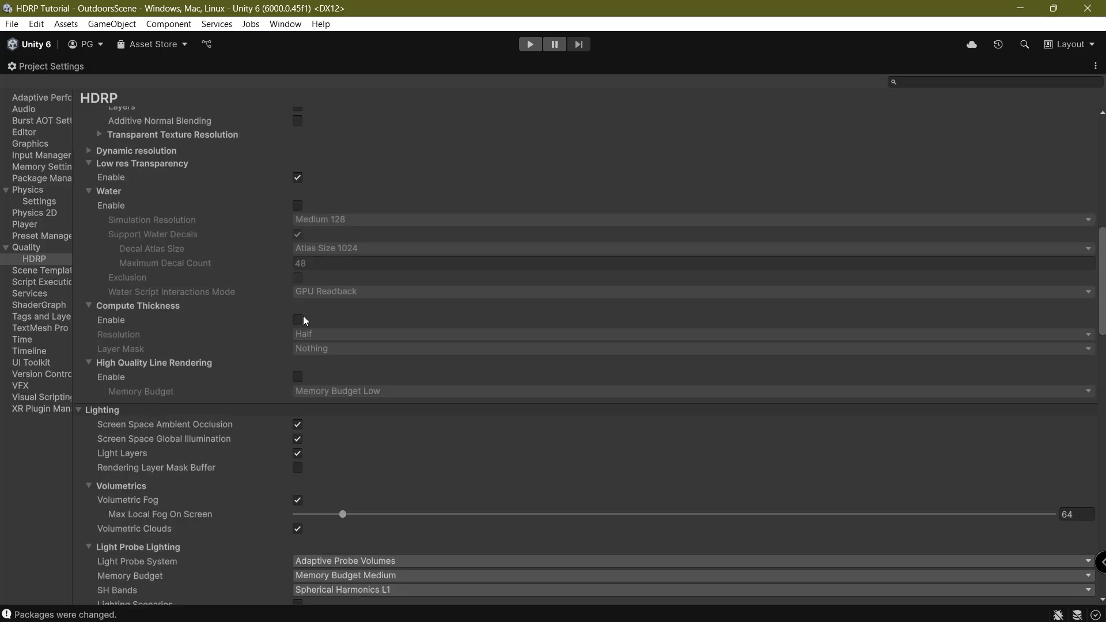
{"action": "scroll", "coordinate": [303, 315], "scroll_direction": "up", "scroll_amount": 10}
{"action": "scroll", "coordinate": [229, 309], "scroll_direction": "down", "scroll_amount": 1}
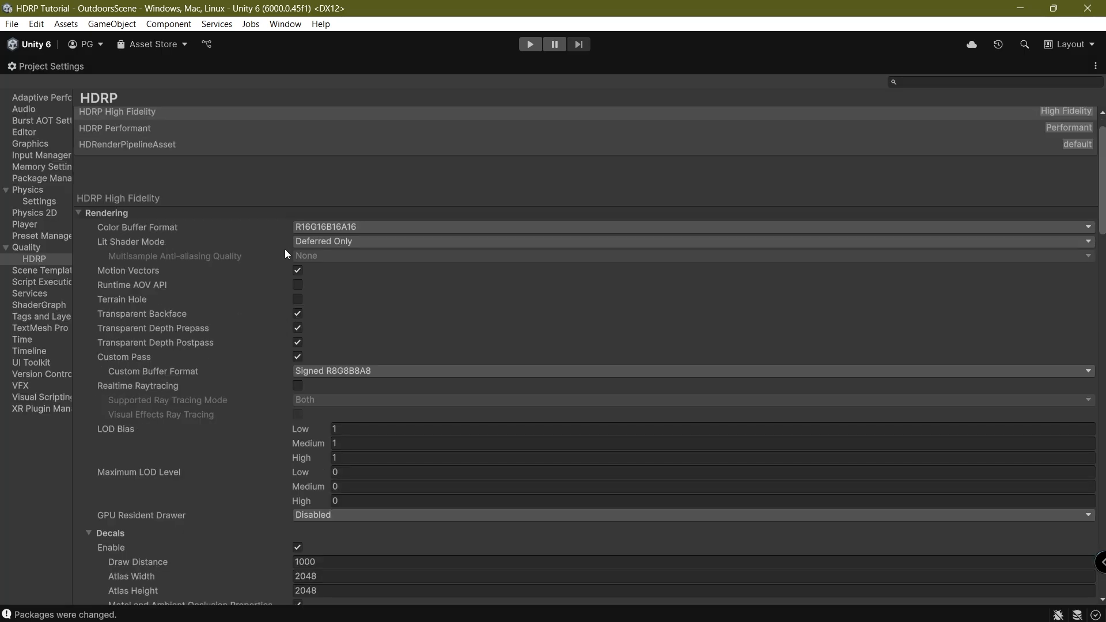
{"action": "scroll", "coordinate": [173, 311], "scroll_direction": "down", "scroll_amount": 1}
{"action": "left_click", "coordinate": [298, 343]}
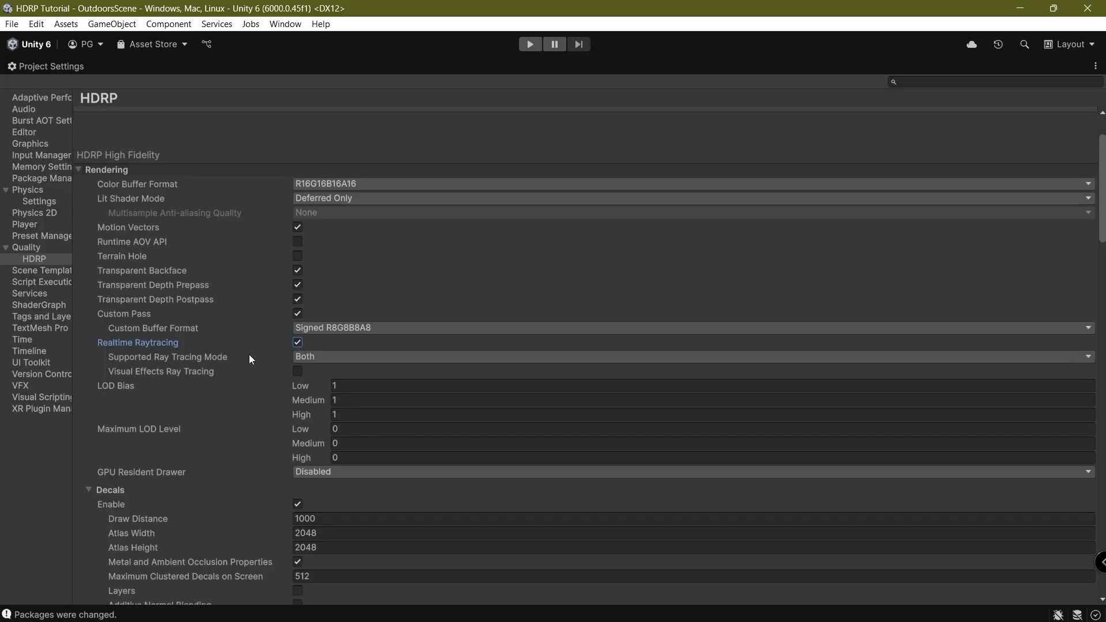
Enable Screen Space Reflection, Shadowmask and Screen Space Shadows.
{"action": "scroll", "coordinate": [263, 381], "scroll_direction": "down", "scroll_amount": 3}
{"action": "scroll", "coordinate": [173, 438], "scroll_direction": "down", "scroll_amount": 2}
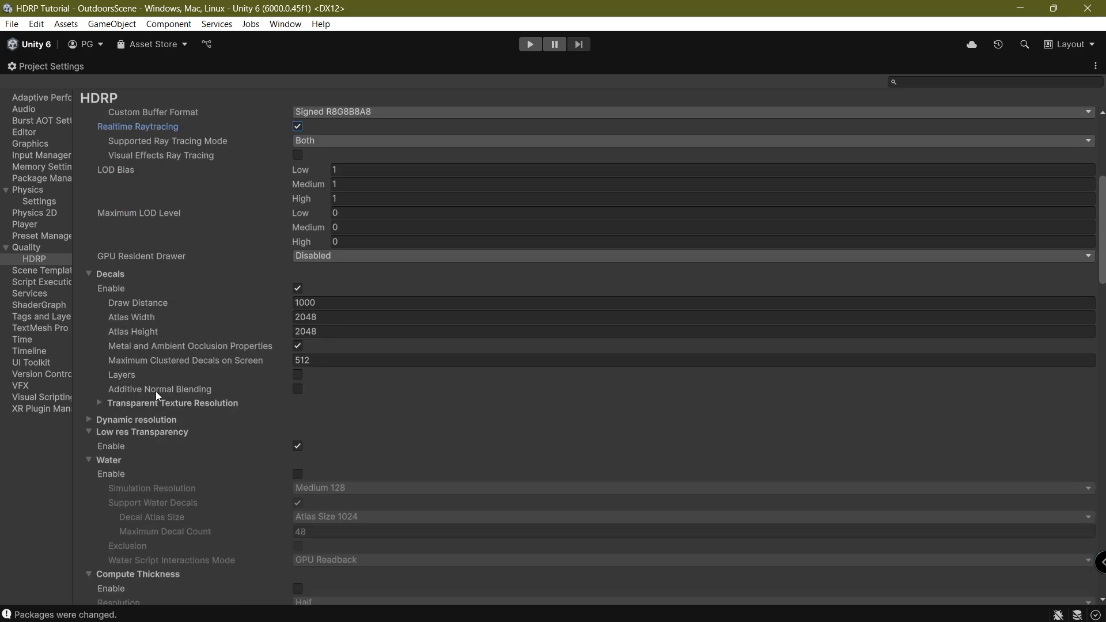
{"action": "scroll", "coordinate": [172, 403], "scroll_direction": "down", "scroll_amount": 2}
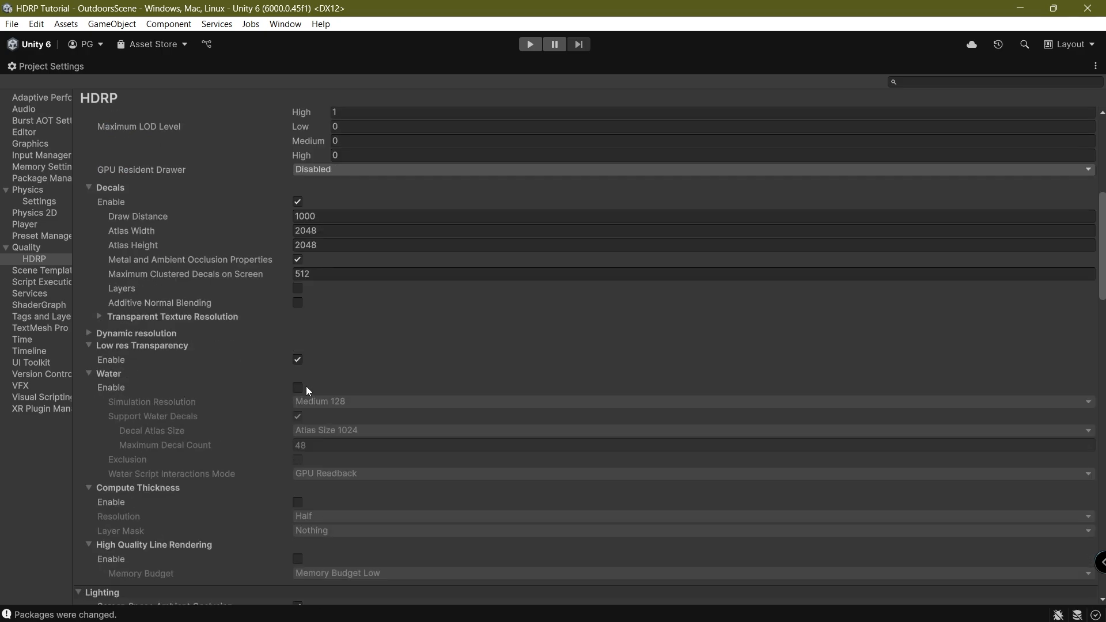
{"action": "scroll", "coordinate": [190, 409], "scroll_direction": "down", "scroll_amount": 4}
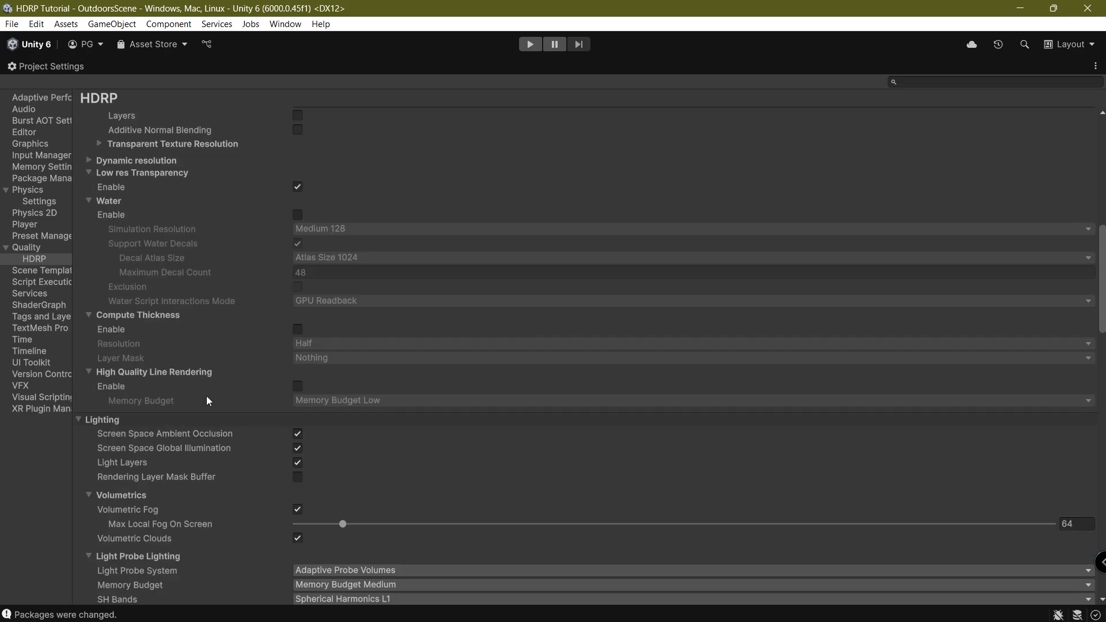
{"action": "scroll", "coordinate": [210, 408], "scroll_direction": "down", "scroll_amount": 2}
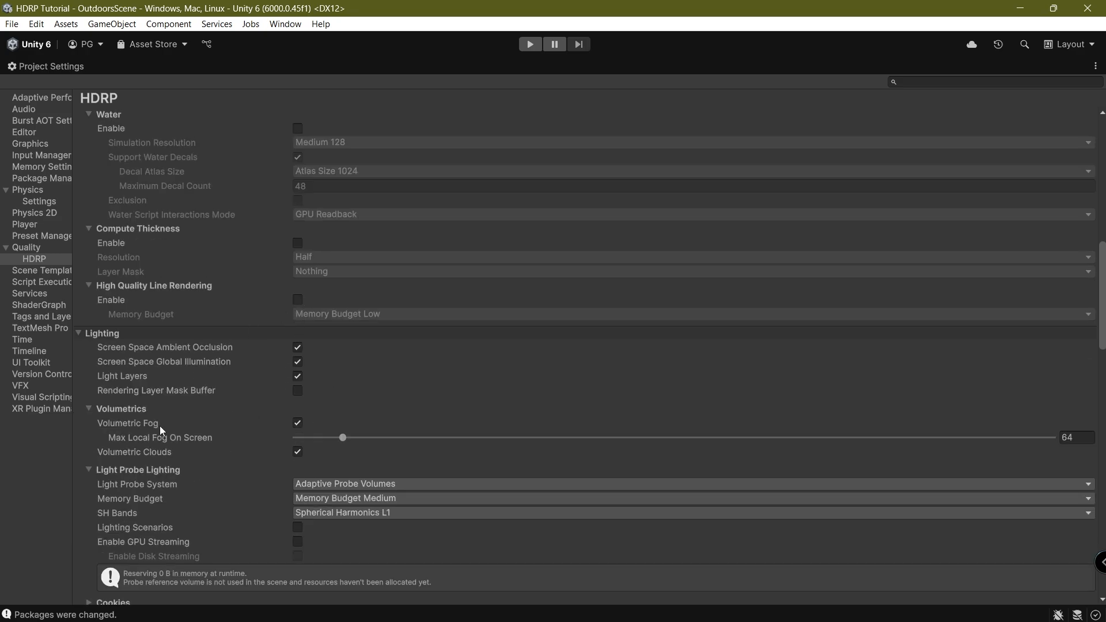
{"action": "scroll", "coordinate": [199, 434], "scroll_direction": "down", "scroll_amount": 3}
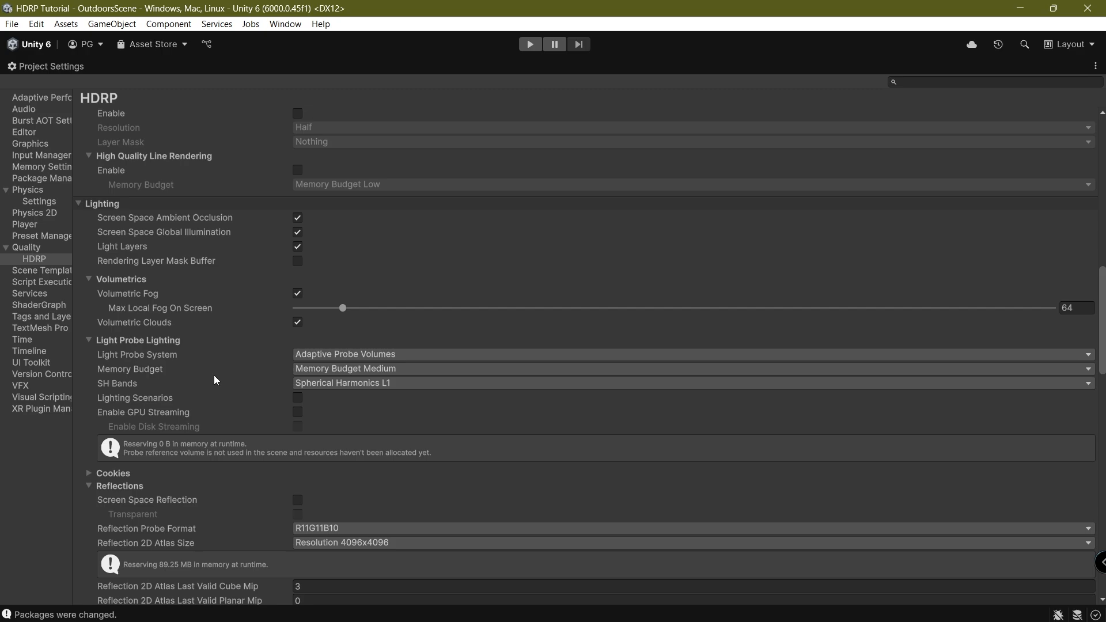
{"action": "scroll", "coordinate": [233, 447], "scroll_direction": "down", "scroll_amount": 3}
{"action": "left_click", "coordinate": [297, 413]}
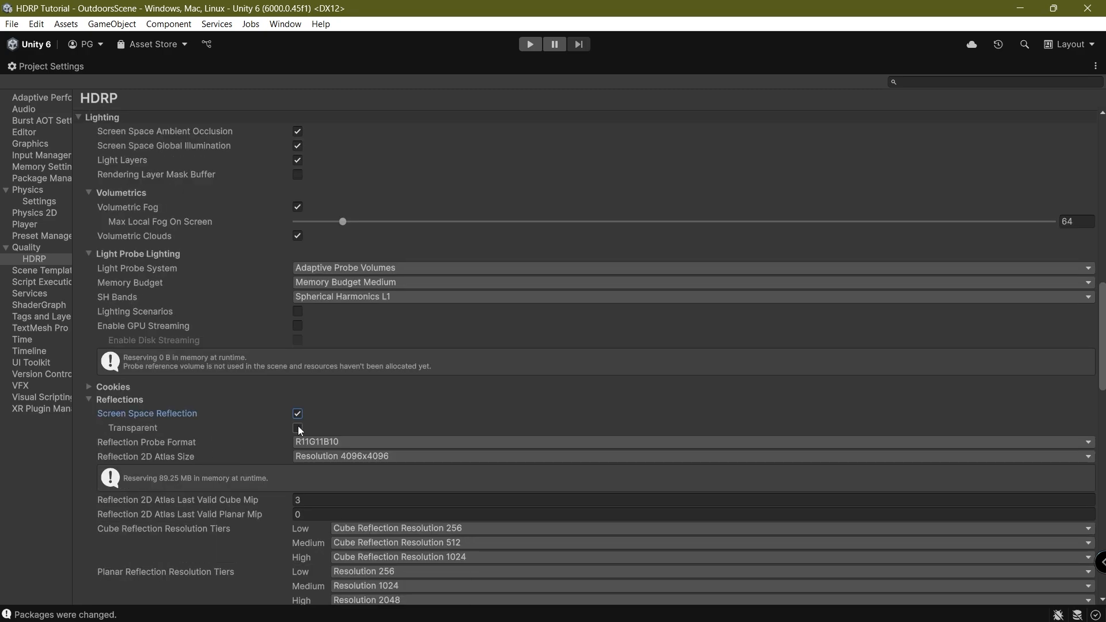
{"action": "scroll", "coordinate": [230, 455], "scroll_direction": "down", "scroll_amount": 12}
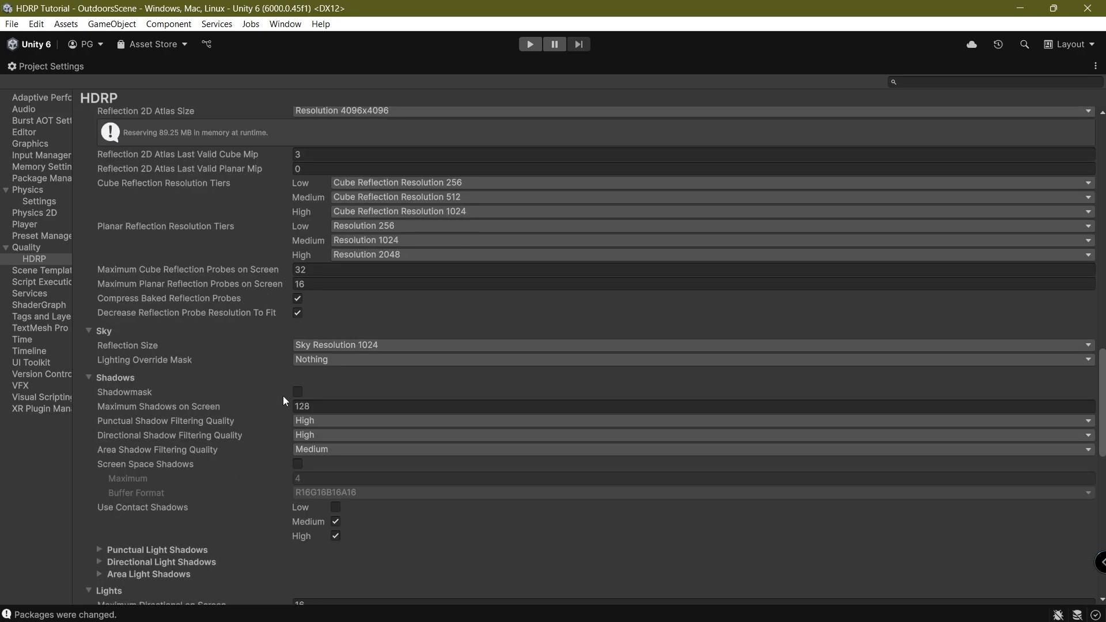
{"action": "left_click", "coordinate": [297, 391]}
{"action": "scroll", "coordinate": [230, 438], "scroll_direction": "down", "scroll_amount": 3}
{"action": "left_click", "coordinate": [298, 377]}
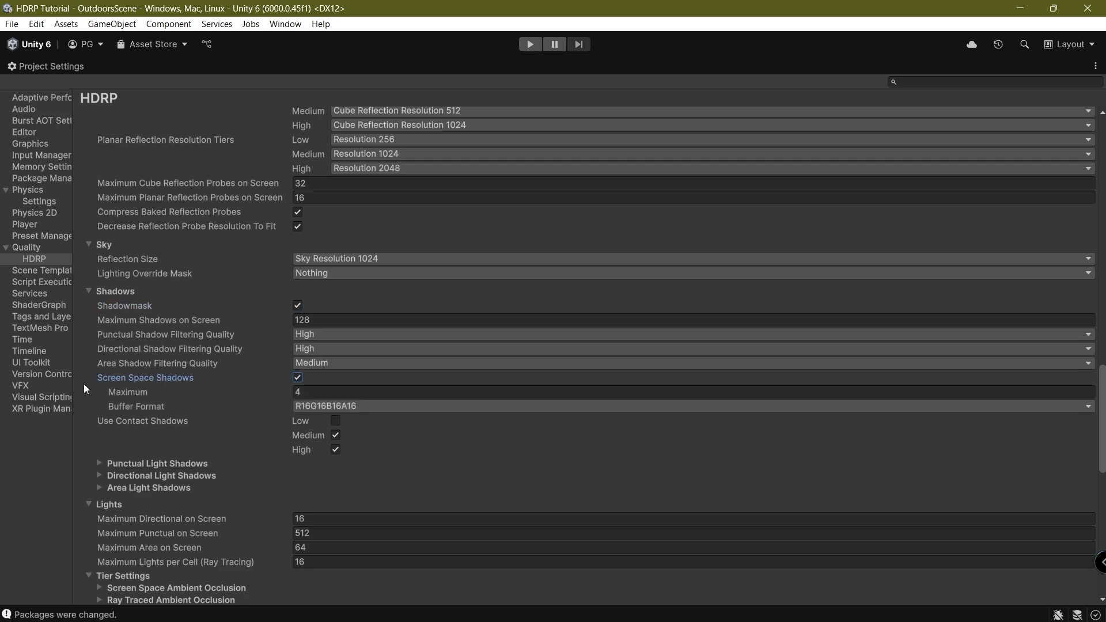
Restore the Project Settings panel to its normal docked layout.
{"action": "scroll", "coordinate": [236, 464], "scroll_direction": "down", "scroll_amount": 12}
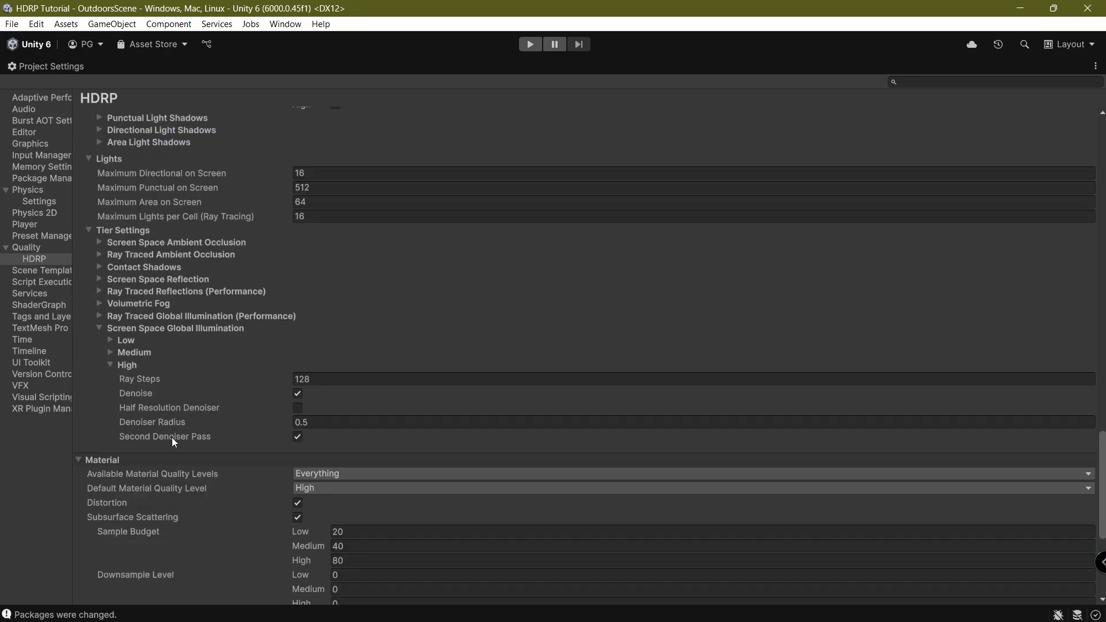
{"action": "scroll", "coordinate": [216, 474], "scroll_direction": "down", "scroll_amount": 6}
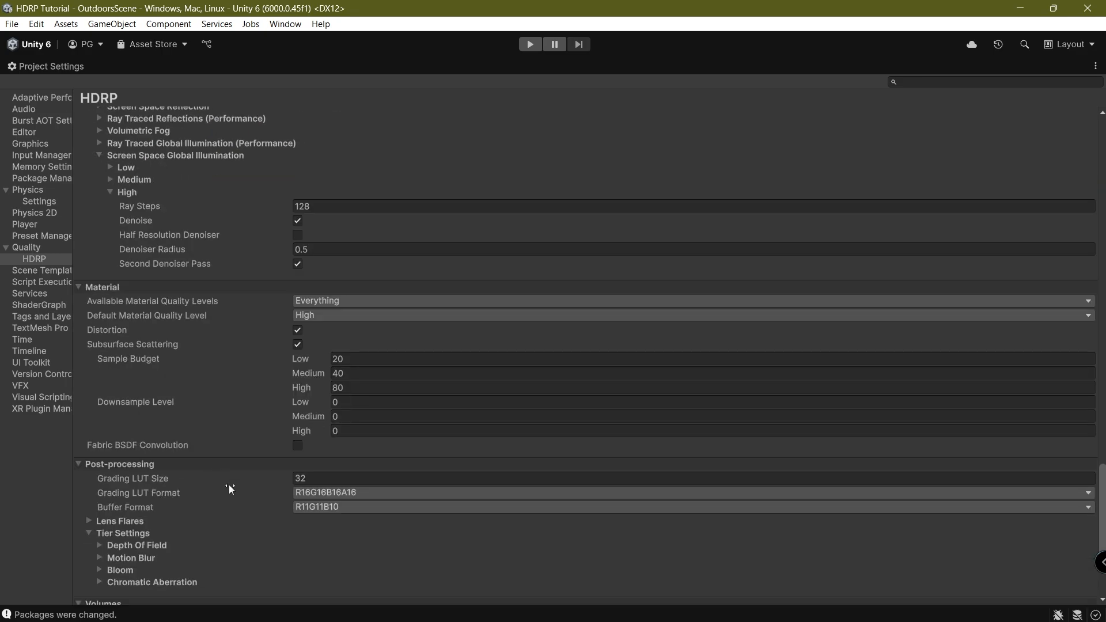
{"action": "scroll", "coordinate": [230, 485], "scroll_direction": "down", "scroll_amount": 4}
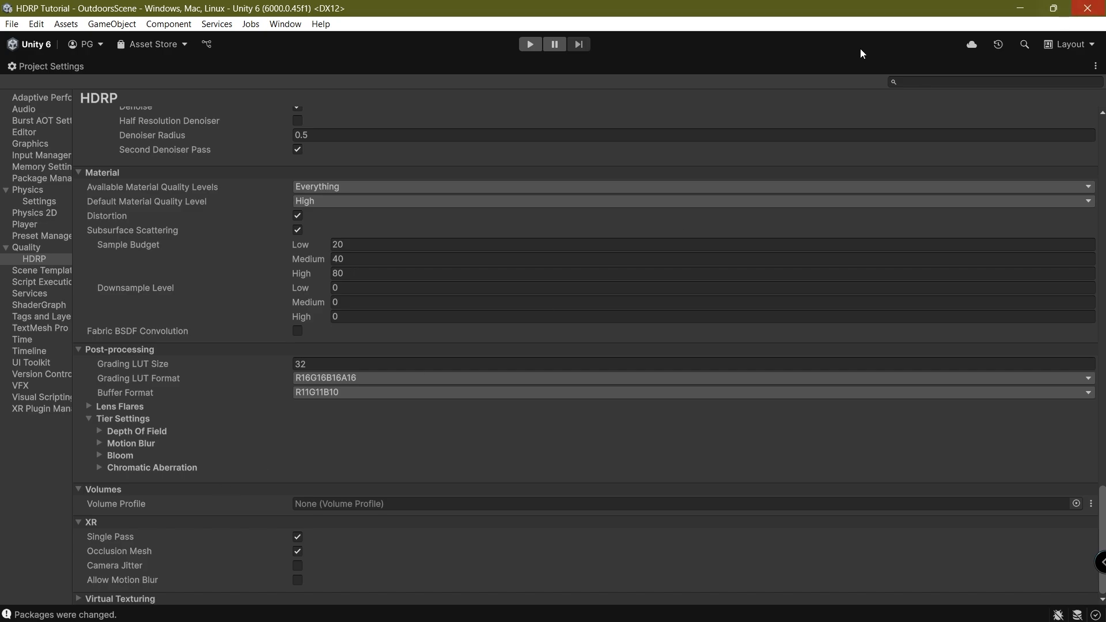
{"action": "double_click", "coordinate": [25, 67]}
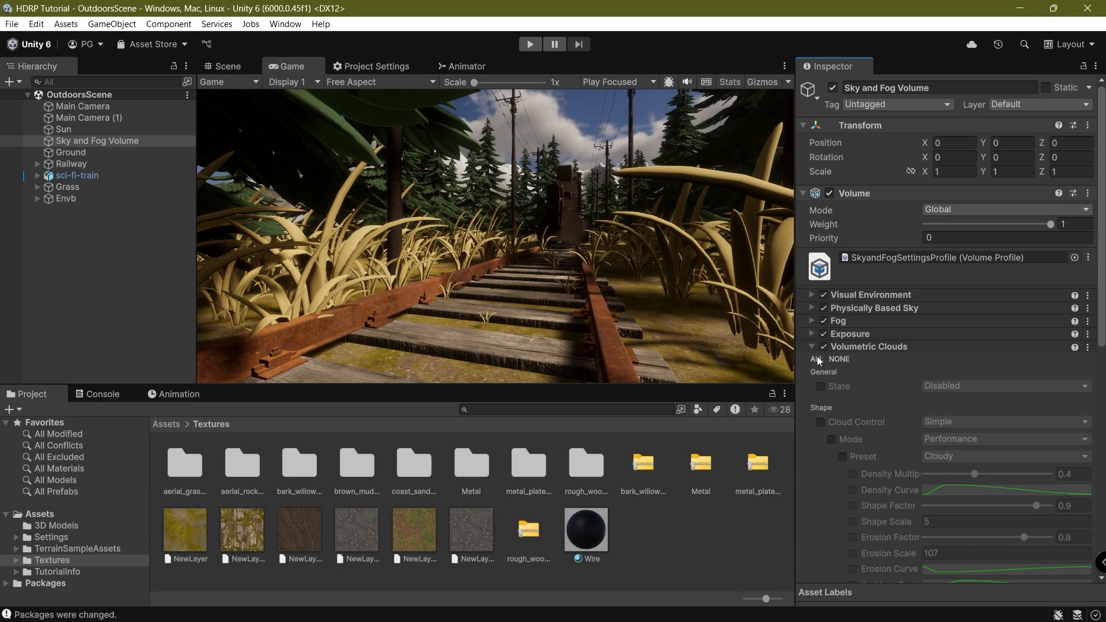
Enable all Volumetric Clouds properties and set its State to Enabled.
{"action": "left_click", "coordinate": [817, 358]}
{"action": "scroll", "coordinate": [898, 383], "scroll_direction": "down", "scroll_amount": 3}
{"action": "left_click", "coordinate": [948, 311]}
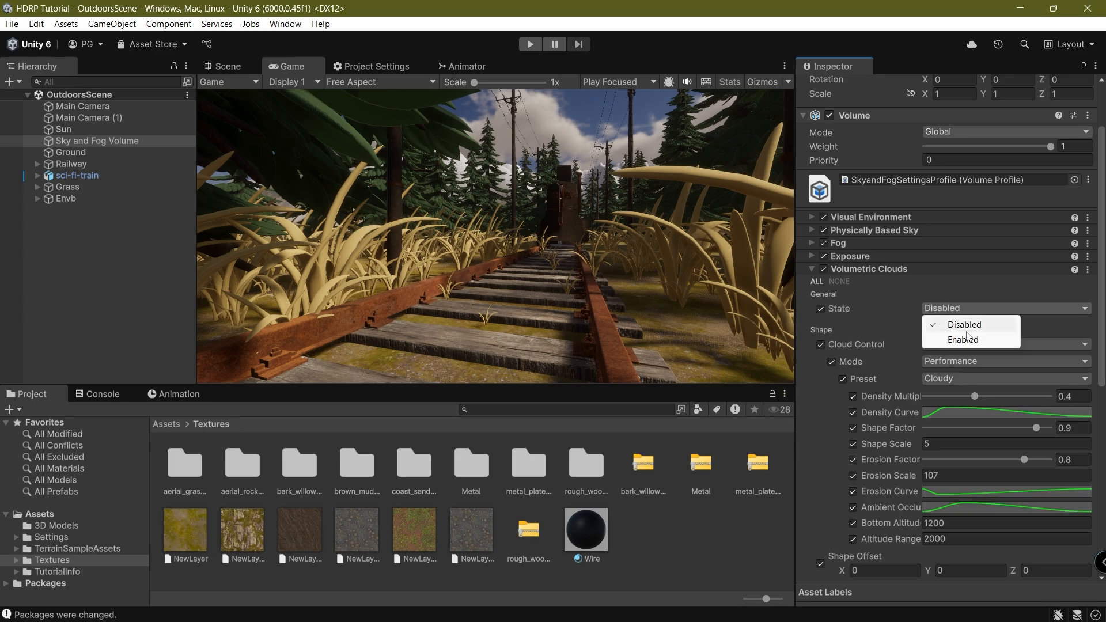
{"action": "left_click", "coordinate": [956, 342]}
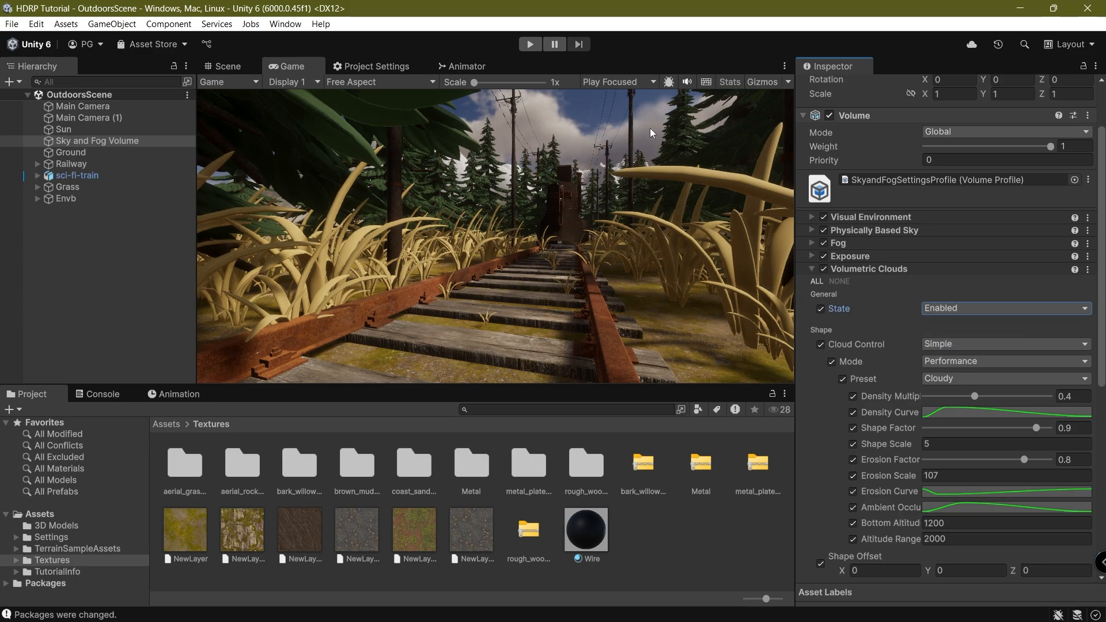
{"action": "left_click", "coordinate": [595, 151]}
{"action": "left_click", "coordinate": [226, 67]}
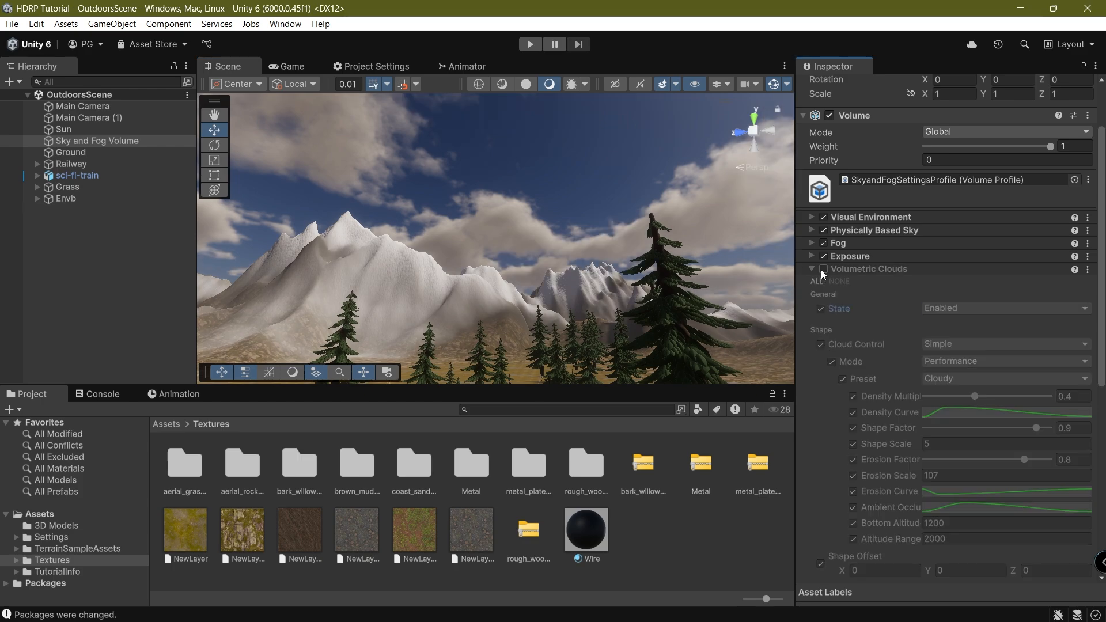
{"action": "scroll", "coordinate": [965, 420], "scroll_direction": "down", "scroll_amount": 2}
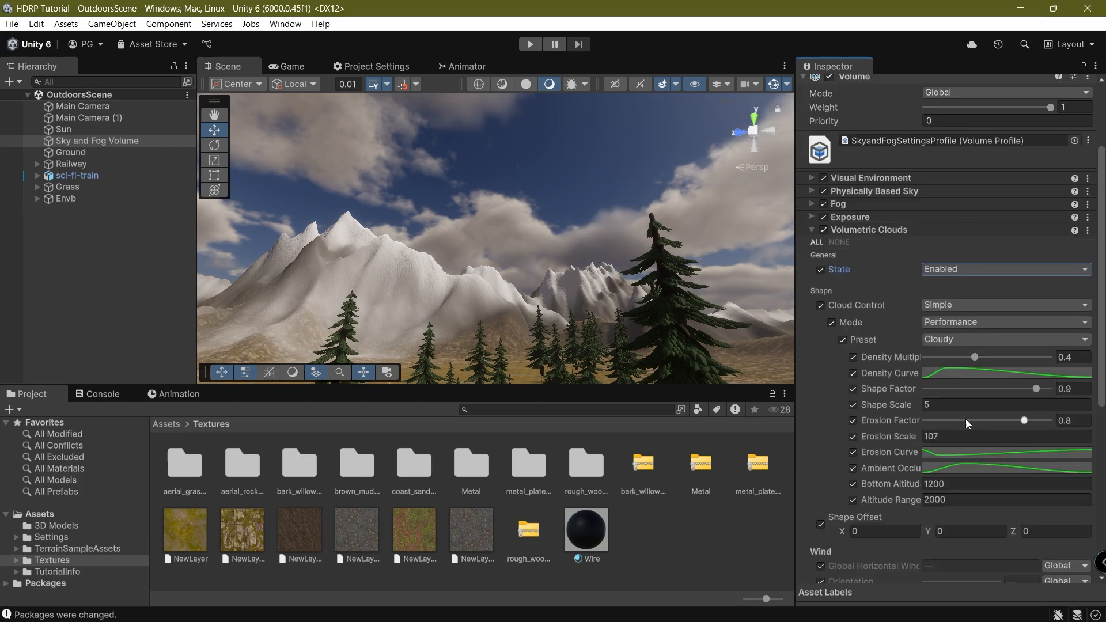
Keep Cloud Control on Simple and switch the cloud Mode to Quality.
{"action": "left_click", "coordinate": [954, 305]}
{"action": "left_click", "coordinate": [972, 326]}
{"action": "left_click", "coordinate": [969, 324]}
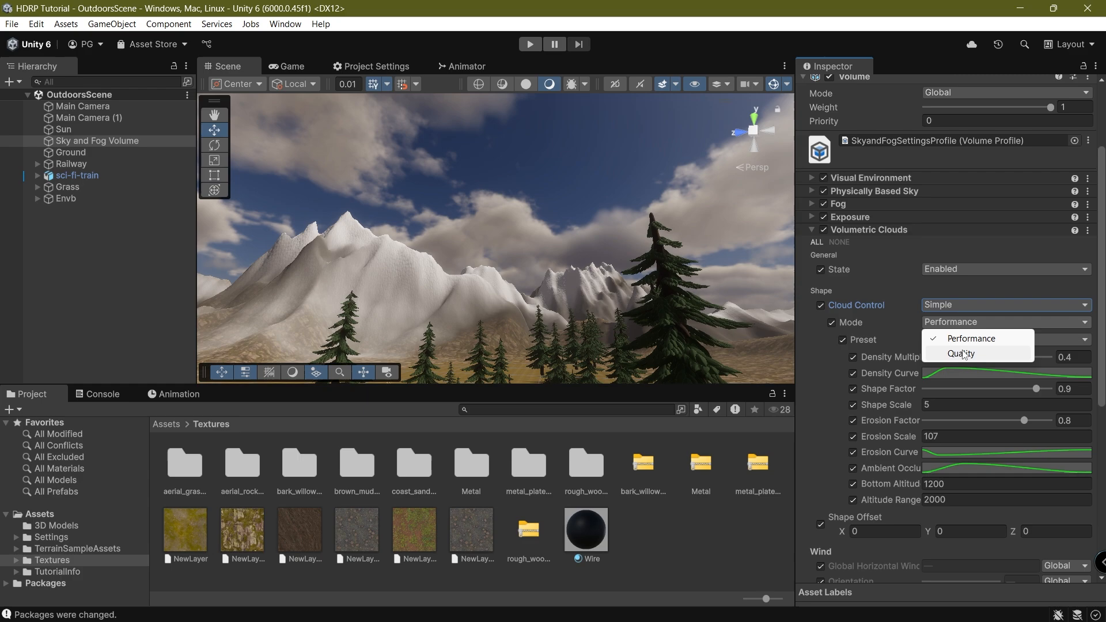
{"action": "left_click", "coordinate": [923, 342]}
{"action": "left_click", "coordinate": [954, 324]}
{"action": "left_click", "coordinate": [958, 353]}
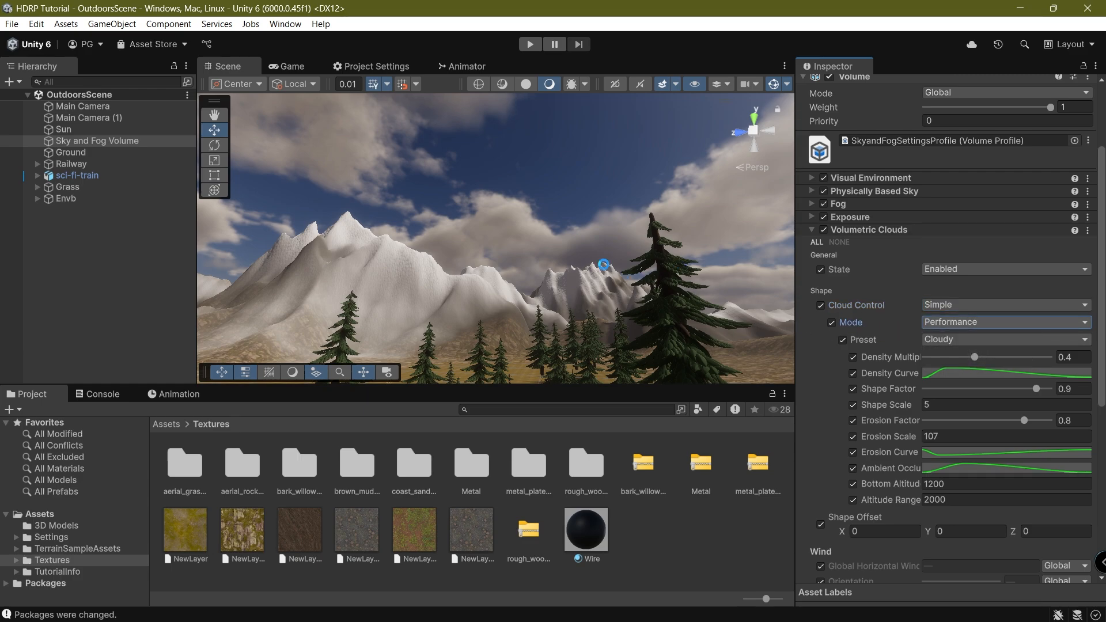
Try the Sparse, Overcast and Stormy presets, settling on the Cloudy cloud preset.
{"action": "left_click", "coordinate": [947, 340]}
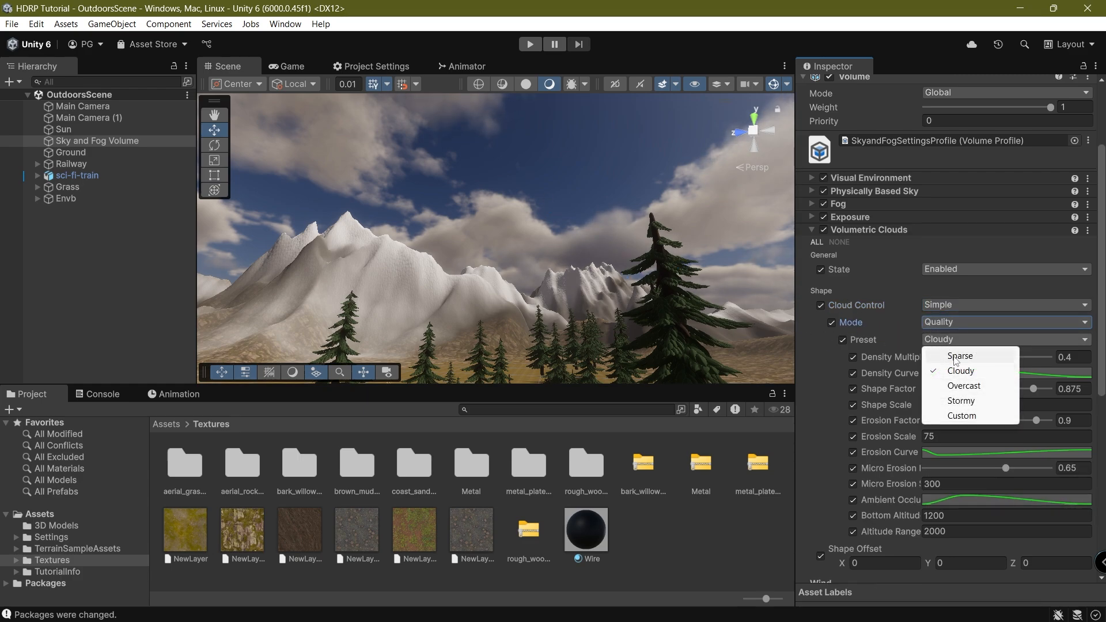
{"action": "left_click", "coordinate": [957, 356]}
{"action": "left_click", "coordinate": [943, 343]}
{"action": "left_click", "coordinate": [940, 384]}
{"action": "left_click", "coordinate": [932, 338]}
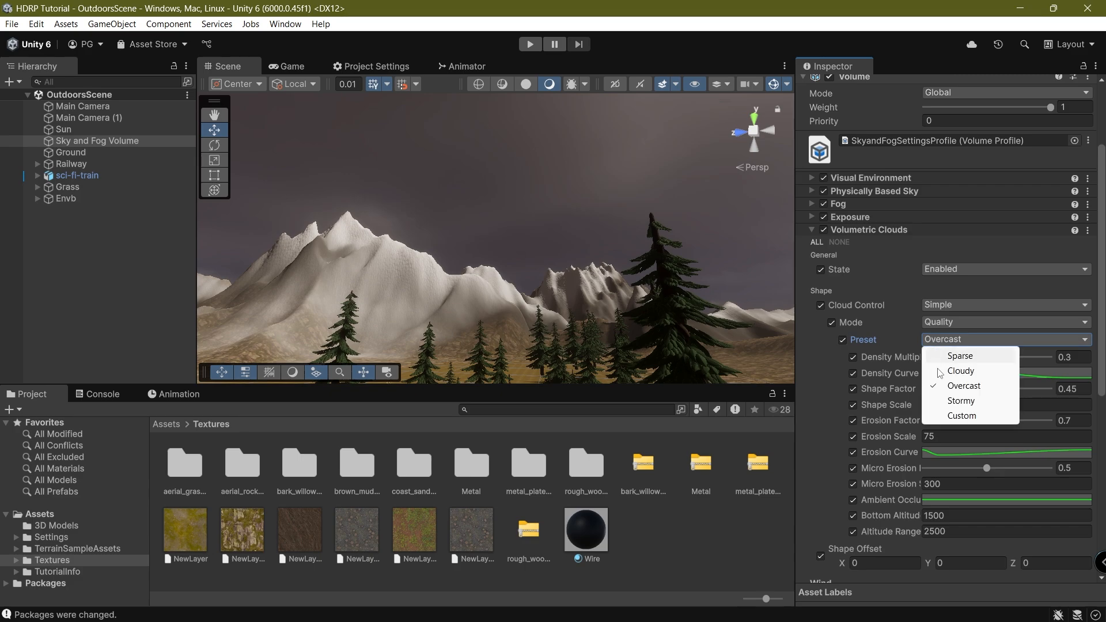
{"action": "left_click", "coordinate": [957, 400]}
{"action": "left_click", "coordinate": [949, 340]}
{"action": "left_click", "coordinate": [950, 358]}
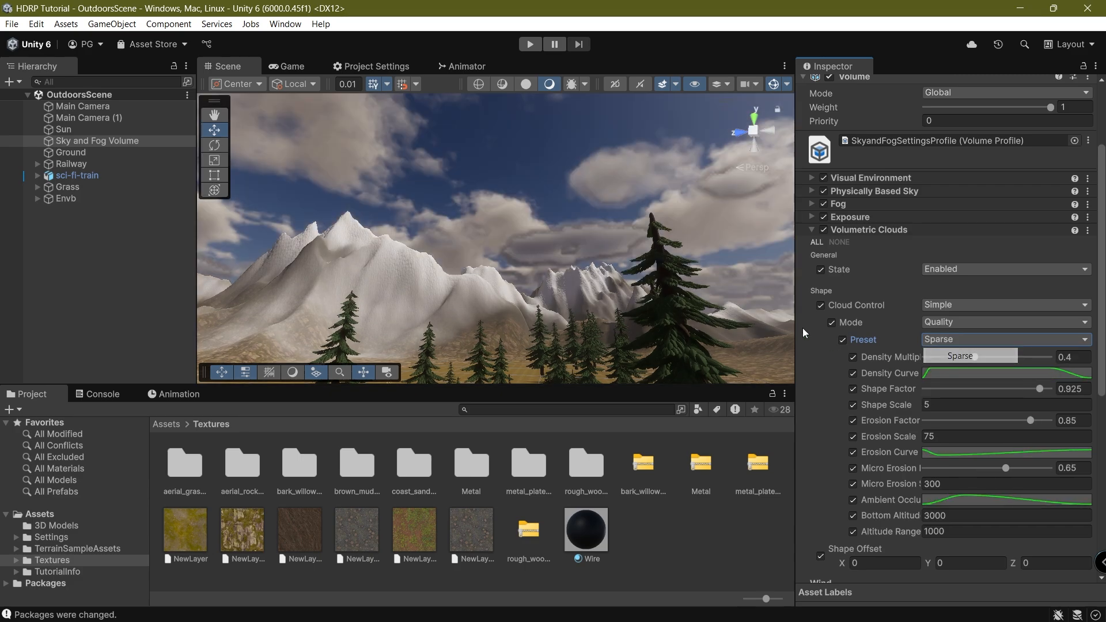
{"action": "left_click", "coordinate": [949, 342]}
{"action": "left_click", "coordinate": [957, 372]}
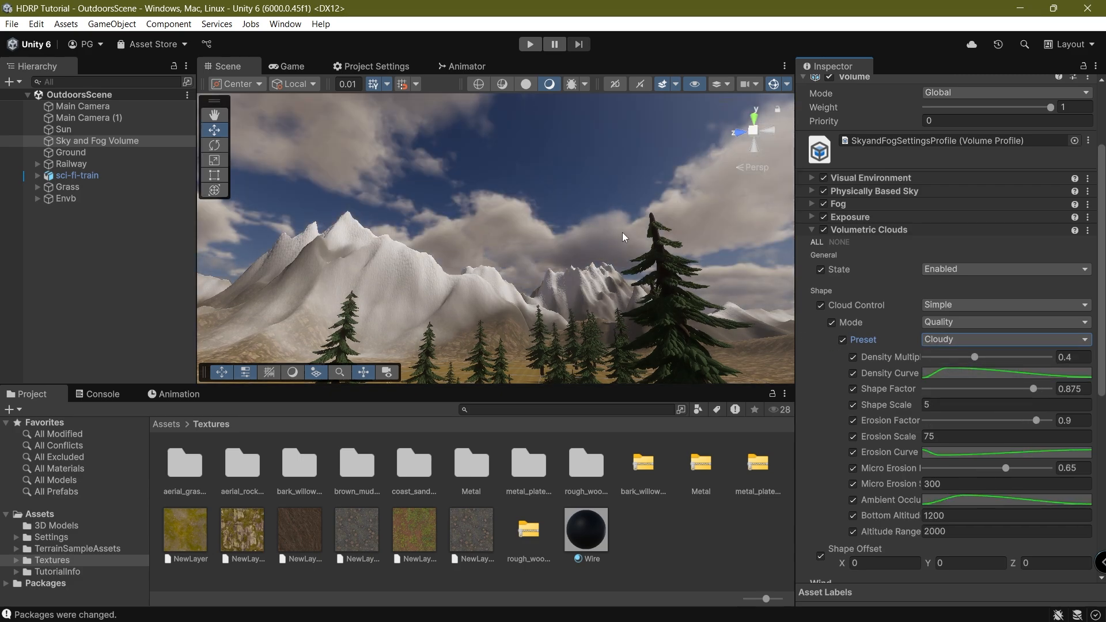
Turn on cloud shadows at High 512 resolution and view the railway from the camera.
{"action": "scroll", "coordinate": [944, 488], "scroll_direction": "down", "scroll_amount": 10}
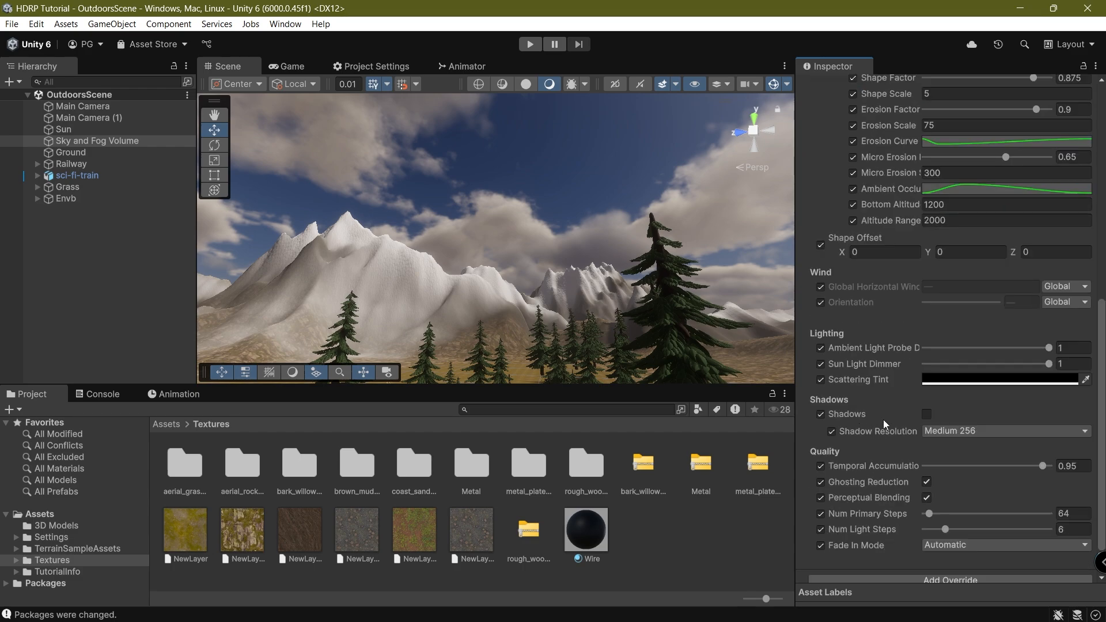
{"action": "scroll", "coordinate": [883, 420], "scroll_direction": "down", "scroll_amount": 1}
{"action": "left_click", "coordinate": [926, 375]}
{"action": "left_click", "coordinate": [968, 392]}
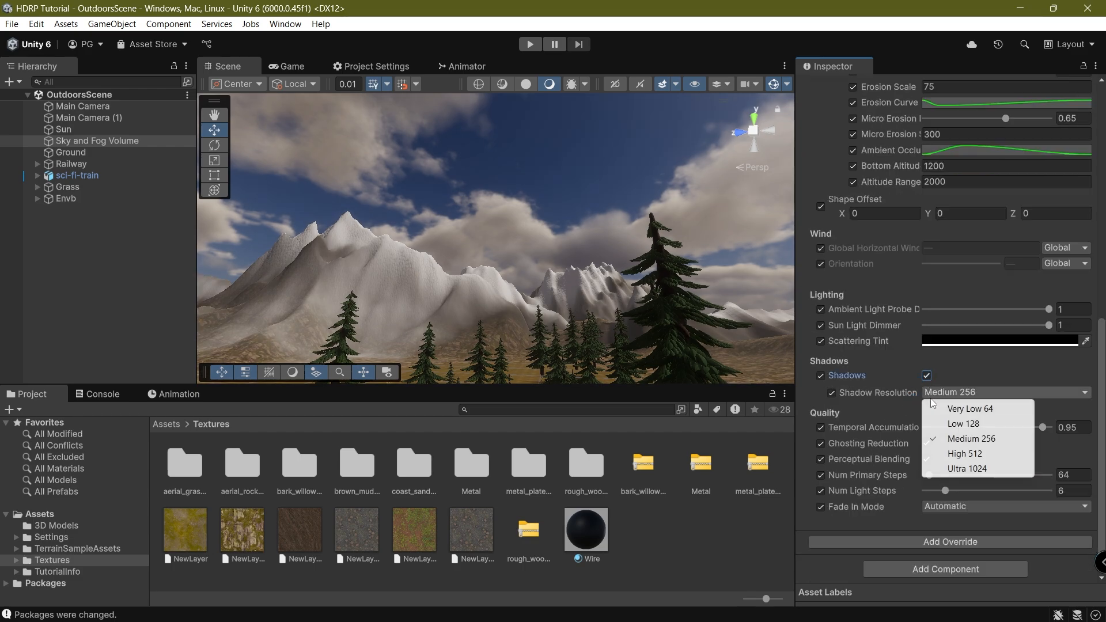
{"action": "left_click", "coordinate": [964, 454]}
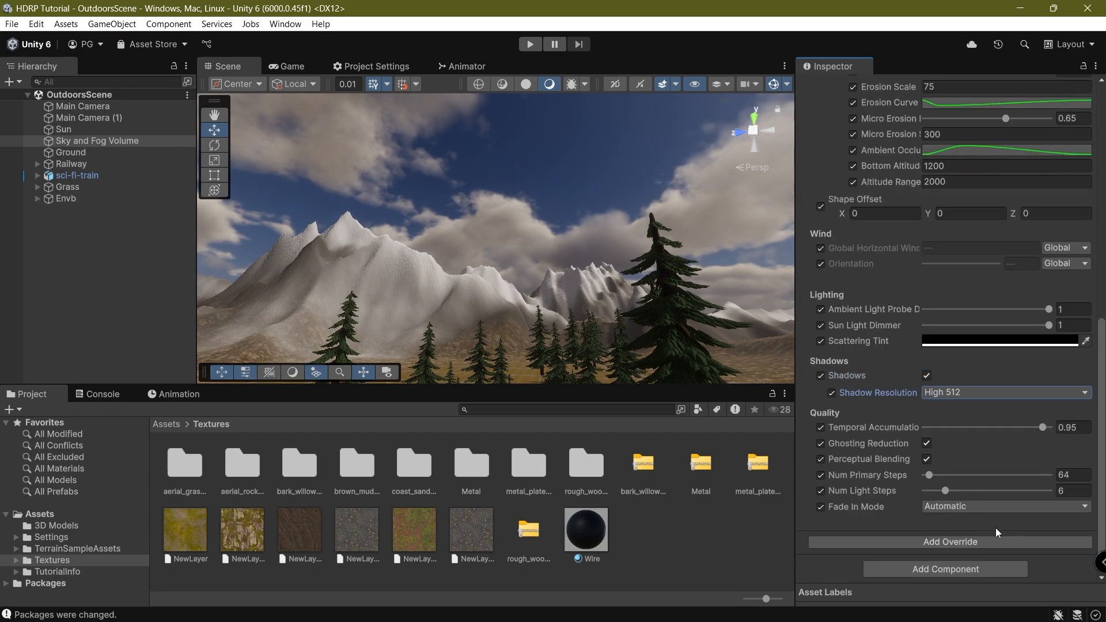
{"action": "right_click_drag", "start_coordinate": [679, 291], "coordinate": [692, 205]}
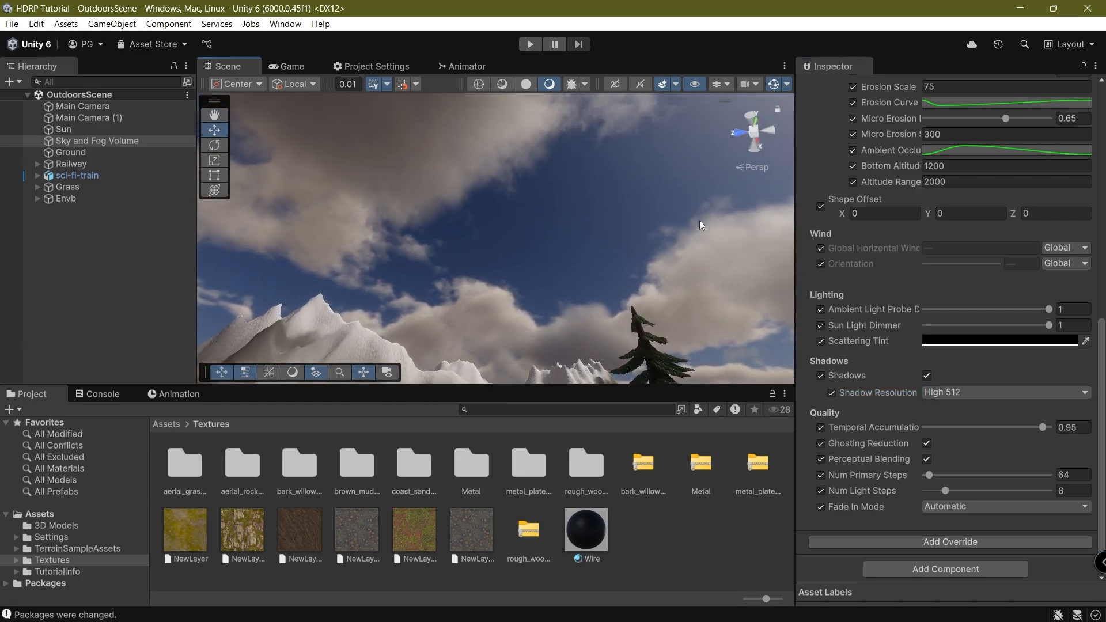
{"action": "left_click", "coordinate": [304, 68]}
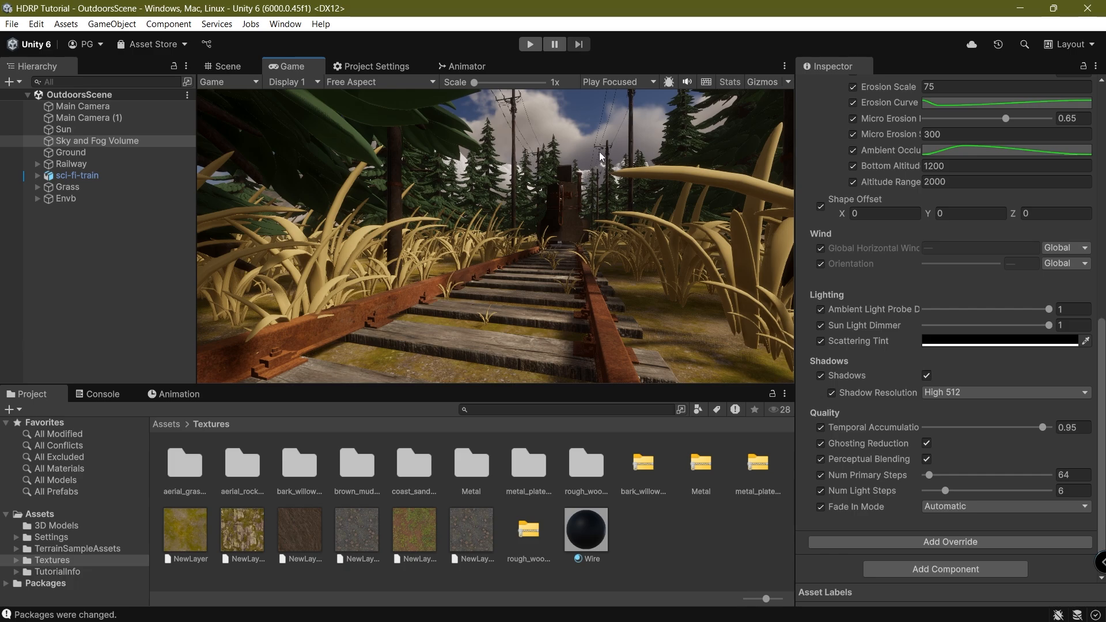
{"action": "scroll", "coordinate": [887, 294], "scroll_direction": "up", "scroll_amount": 10}
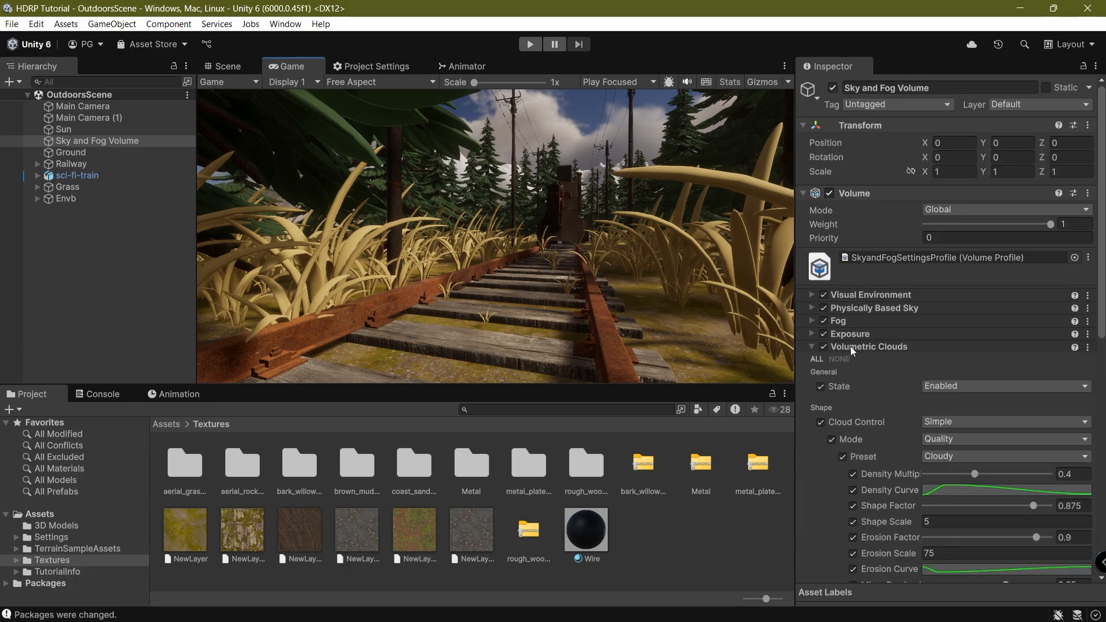
Create a Global Volume with a new profile and add an Ambient Occlusion override.
{"action": "left_click", "coordinate": [851, 347]}
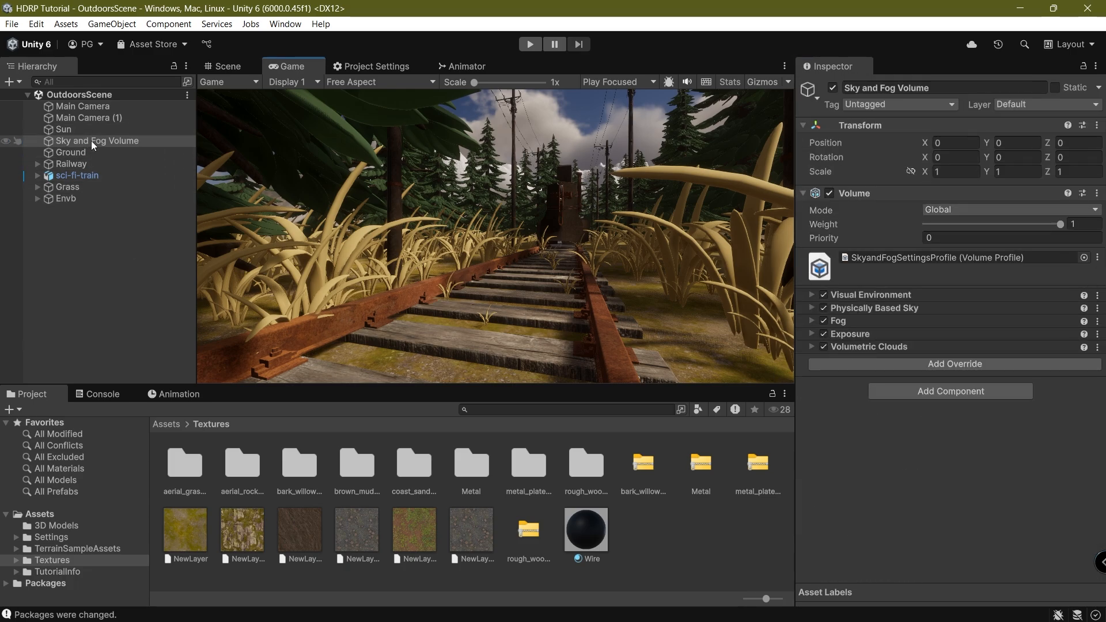
{"action": "right_click", "coordinate": [71, 313]}
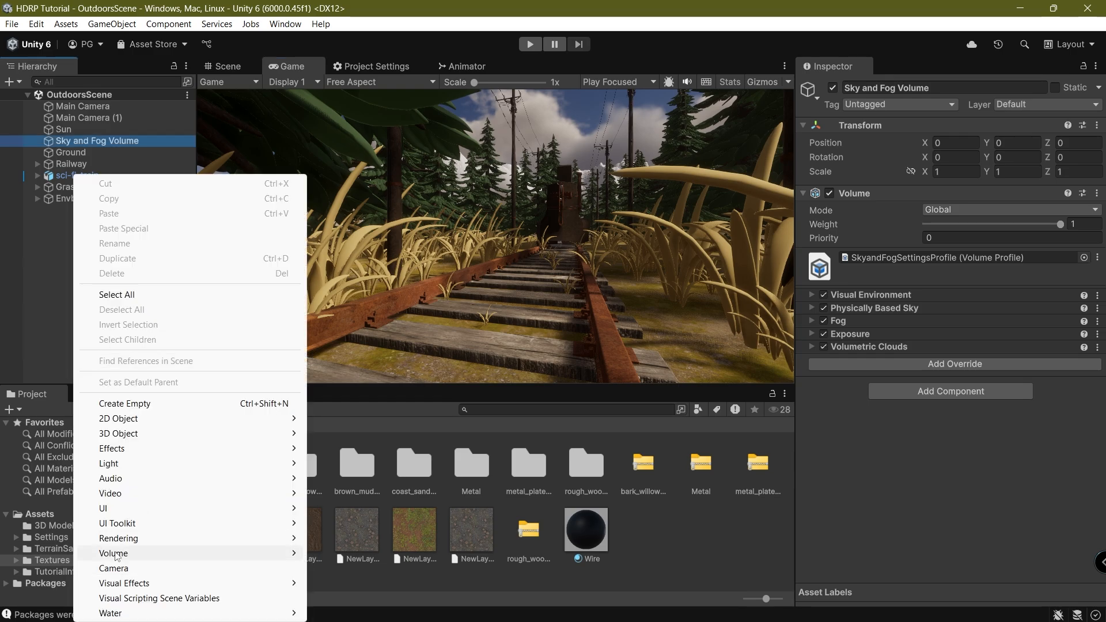
{"action": "mouse_move", "coordinate": [165, 554]}
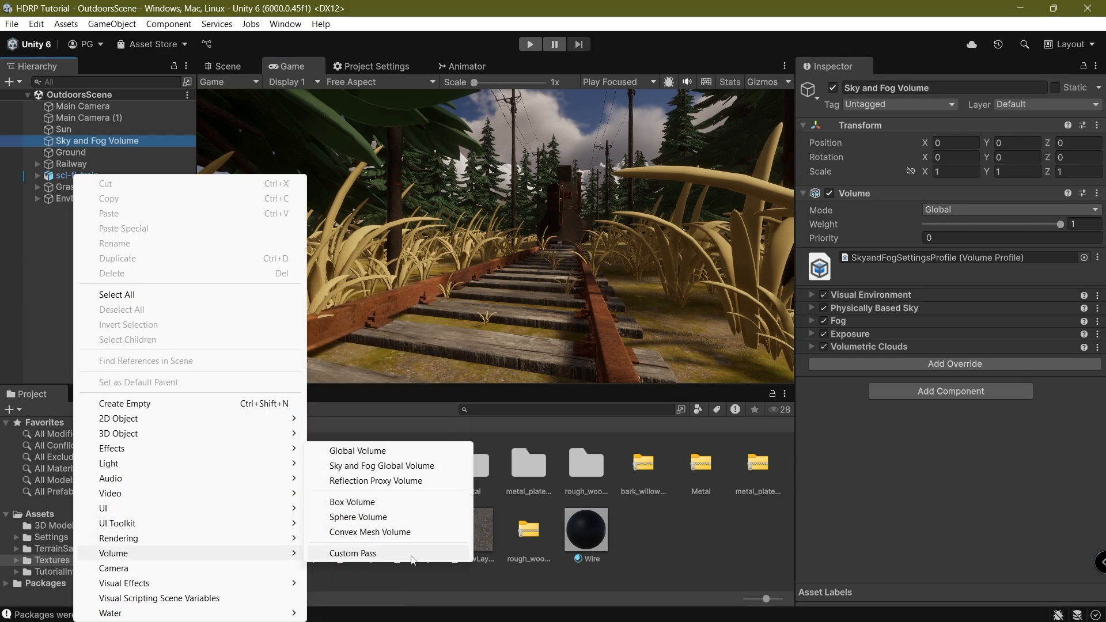
{"action": "left_click", "coordinate": [372, 449]}
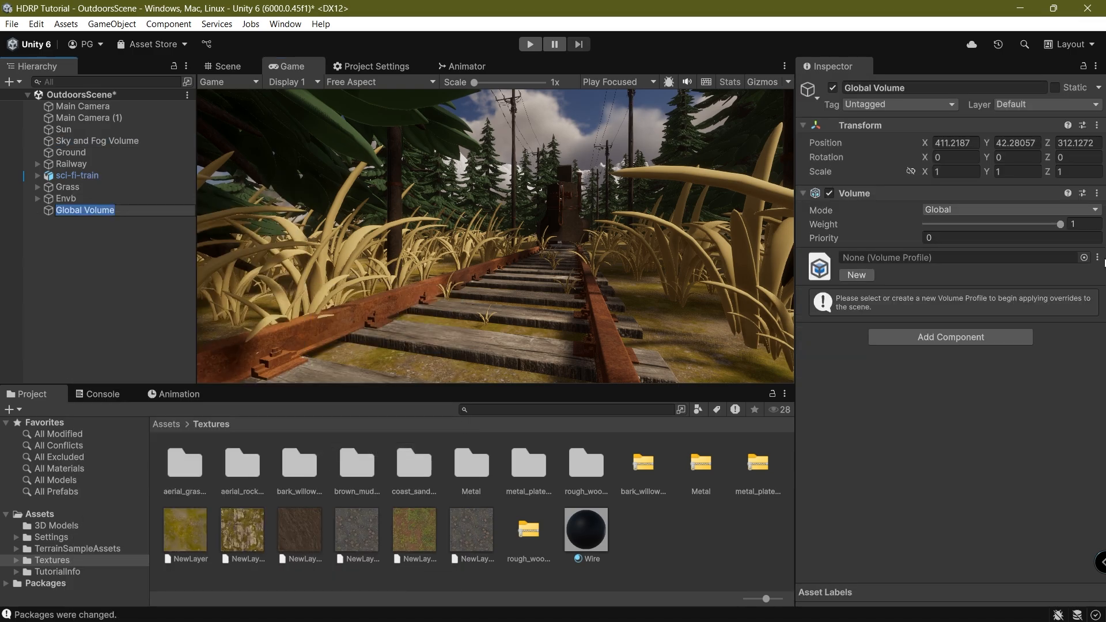
{"action": "left_click", "coordinate": [951, 329]}
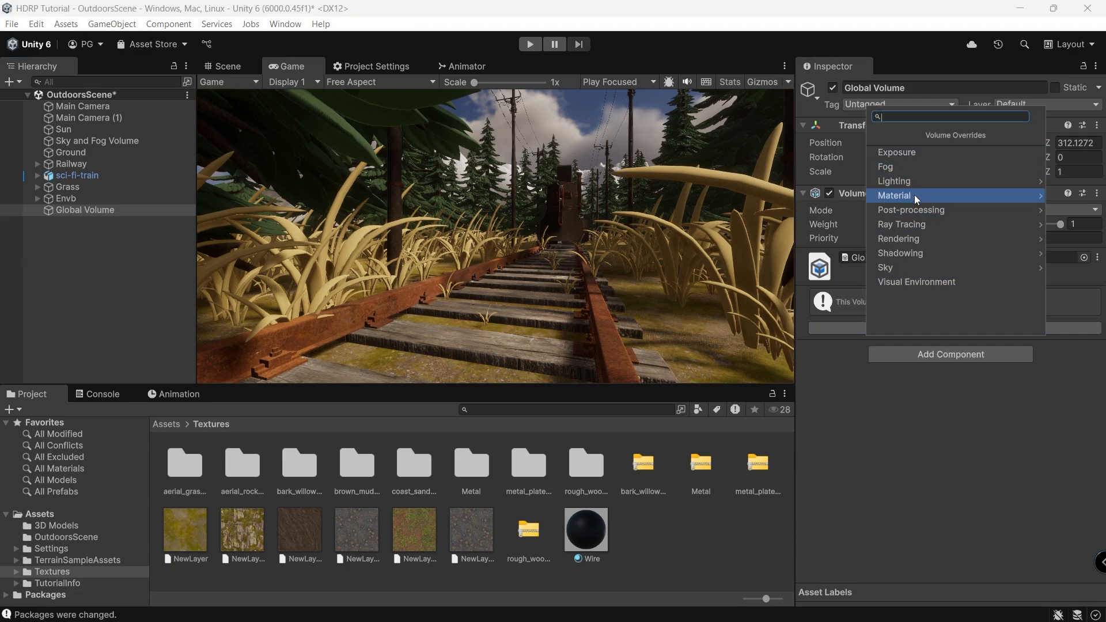
{"action": "left_click", "coordinate": [921, 181]}
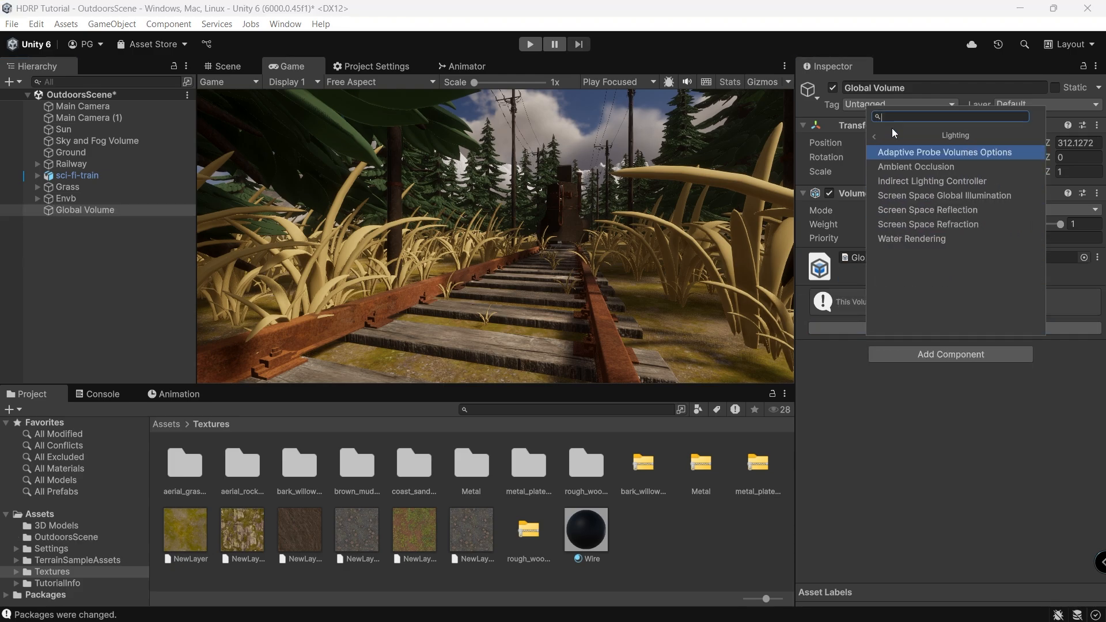
{"action": "left_click", "coordinate": [922, 167]}
Make ambient occlusion ray-traced with intensity 0.43, High tier and direct lighting strength about 0.53.
{"action": "left_click", "coordinate": [816, 306]}
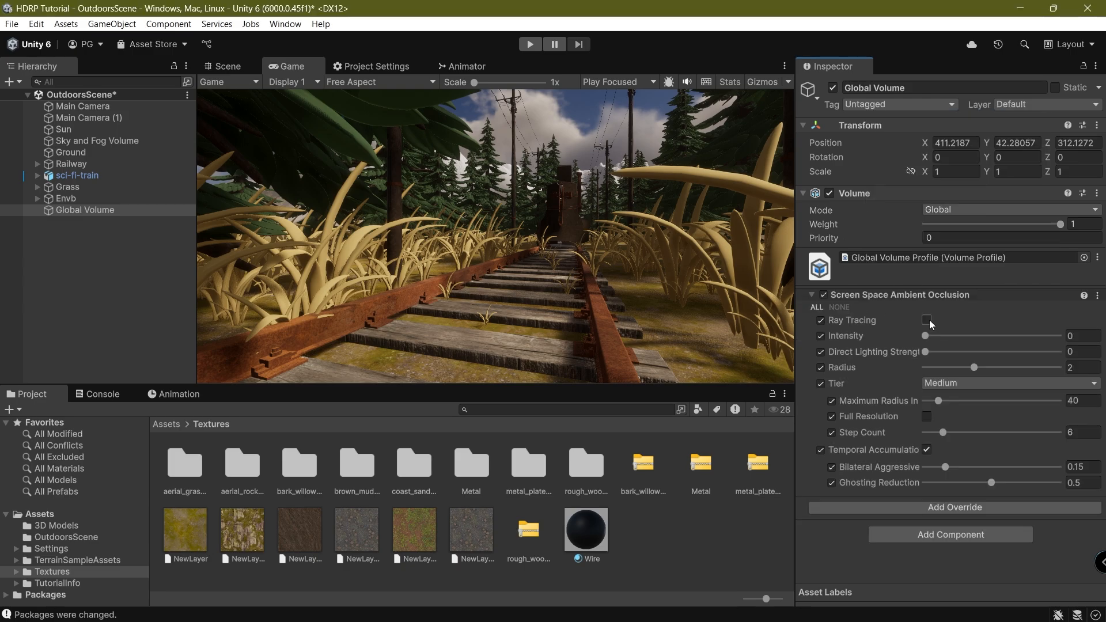
{"action": "left_click", "coordinate": [927, 320]}
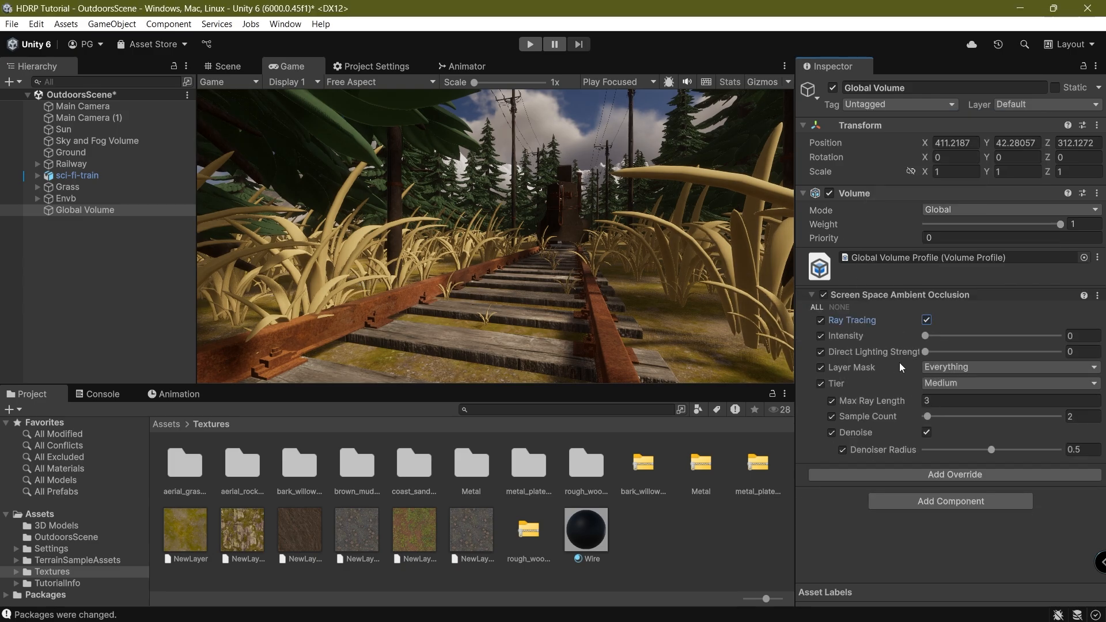
{"action": "left_click_drag", "start_coordinate": [926, 336], "coordinate": [952, 354]}
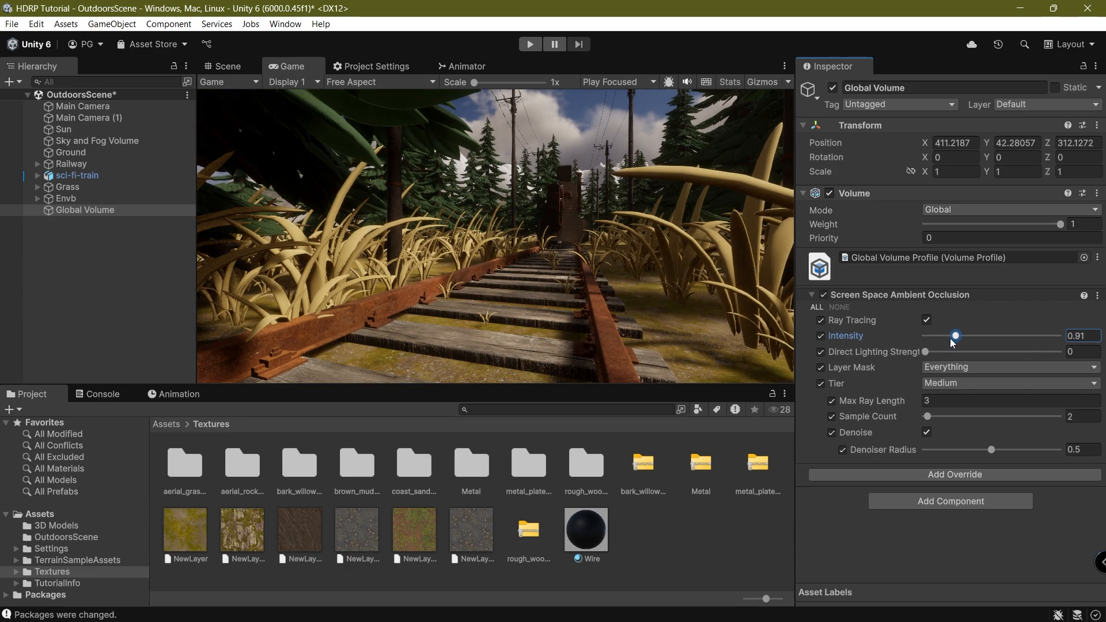
{"action": "mouse_move", "coordinate": [962, 351]}
{"action": "left_mouse_down"}
{"action": "mouse_move", "coordinate": [1045, 349]}
{"action": "mouse_move", "coordinate": [932, 341]}
{"action": "mouse_move", "coordinate": [944, 344]}
{"action": "left_mouse_up"}
{"action": "left_click", "coordinate": [947, 387]}
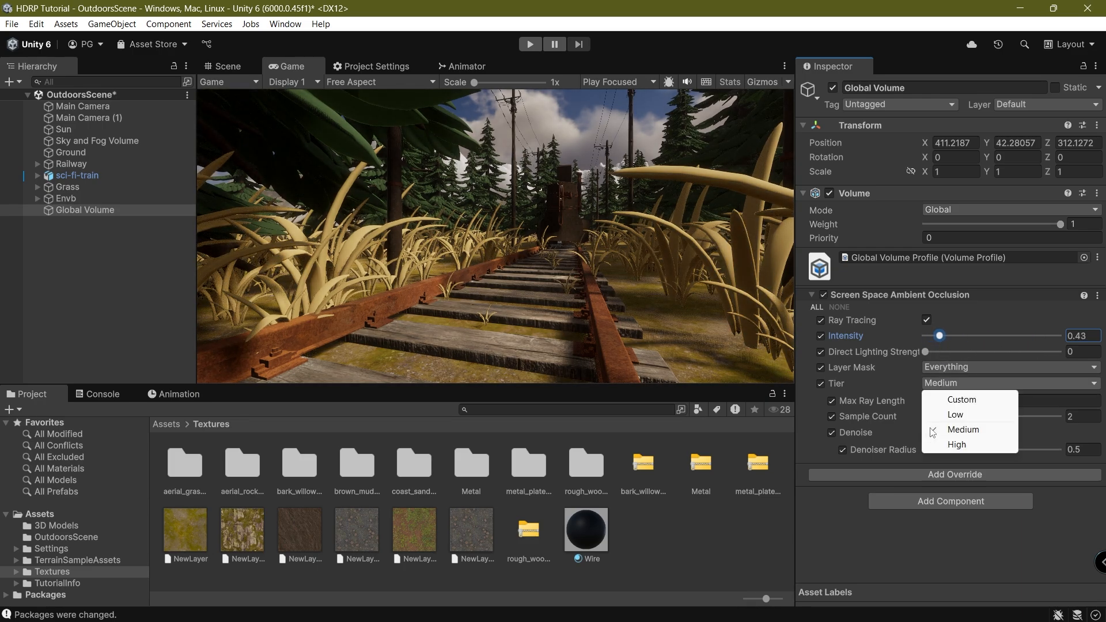
{"action": "left_click", "coordinate": [941, 443]}
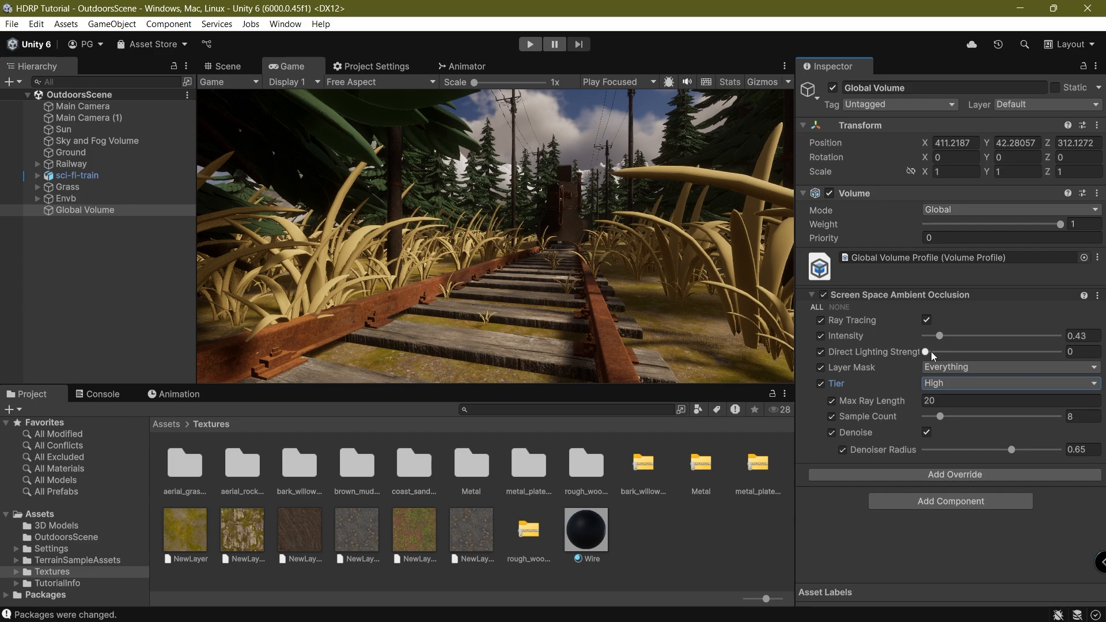
{"action": "left_click_drag", "start_coordinate": [928, 351], "coordinate": [977, 359]}
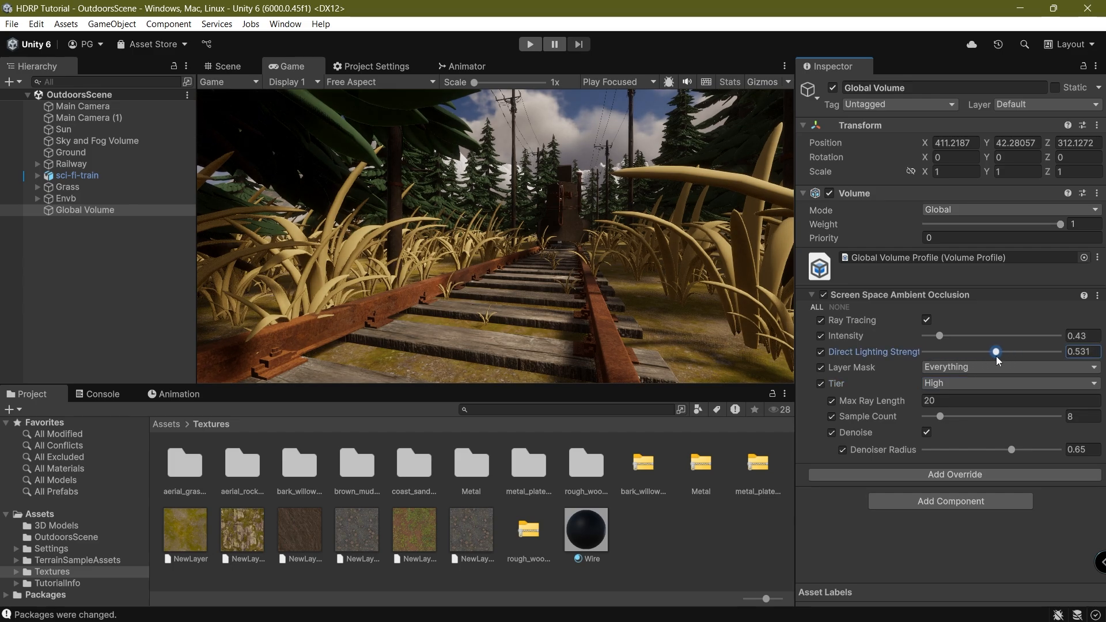
Add a Screen Space Global Illumination override with all properties on and State Enabled.
{"action": "left_click", "coordinate": [877, 297]}
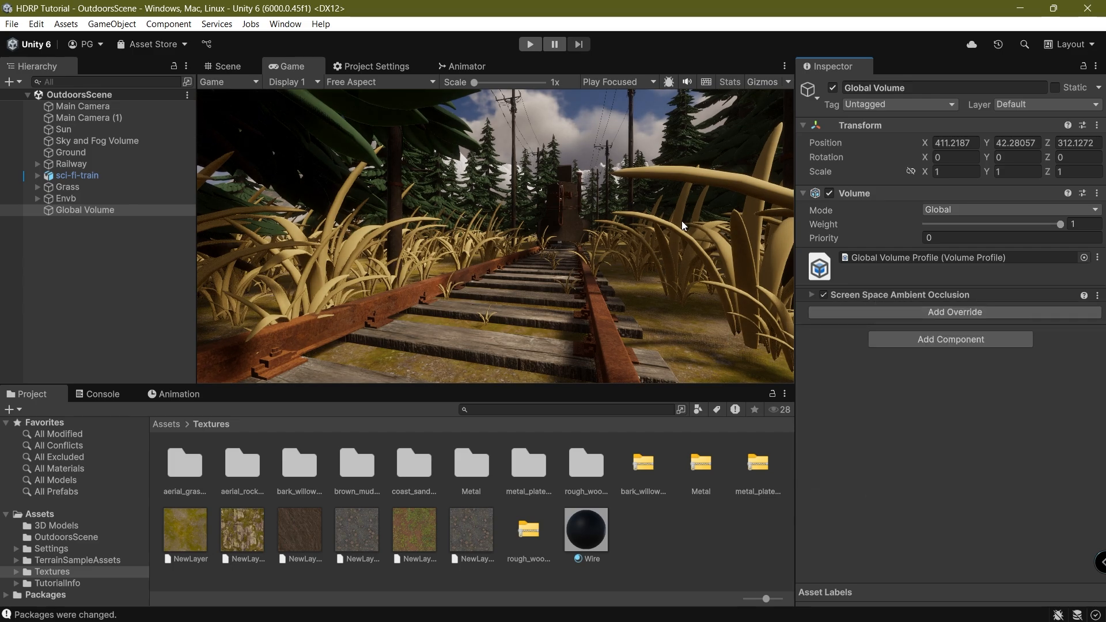
{"action": "left_click", "coordinate": [917, 315]}
{"action": "left_click", "coordinate": [947, 168]}
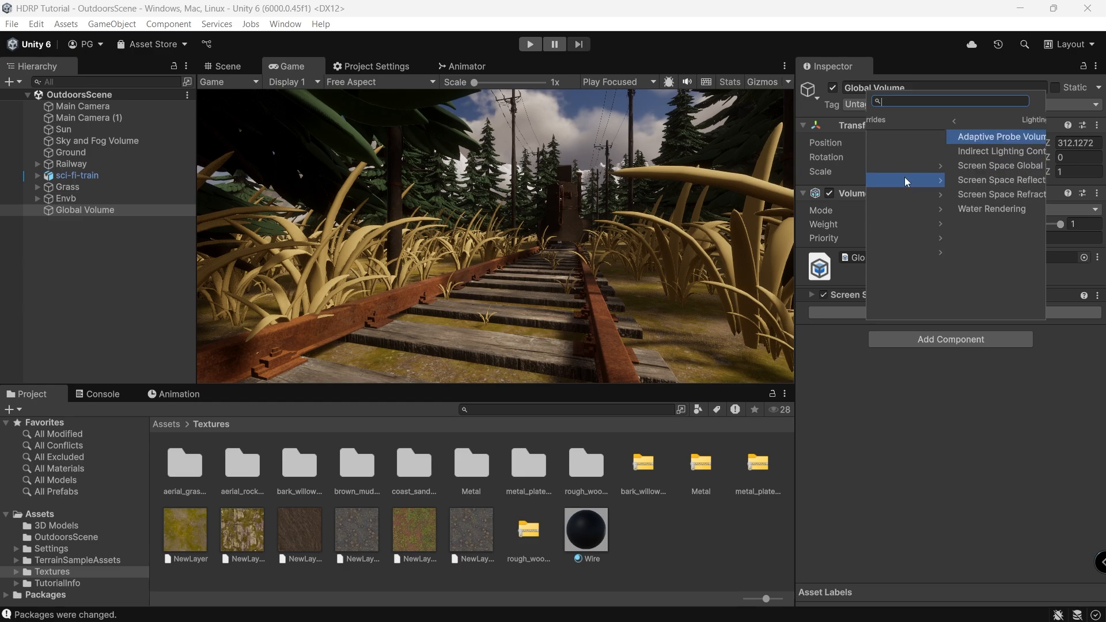
{"action": "left_click", "coordinate": [917, 167]}
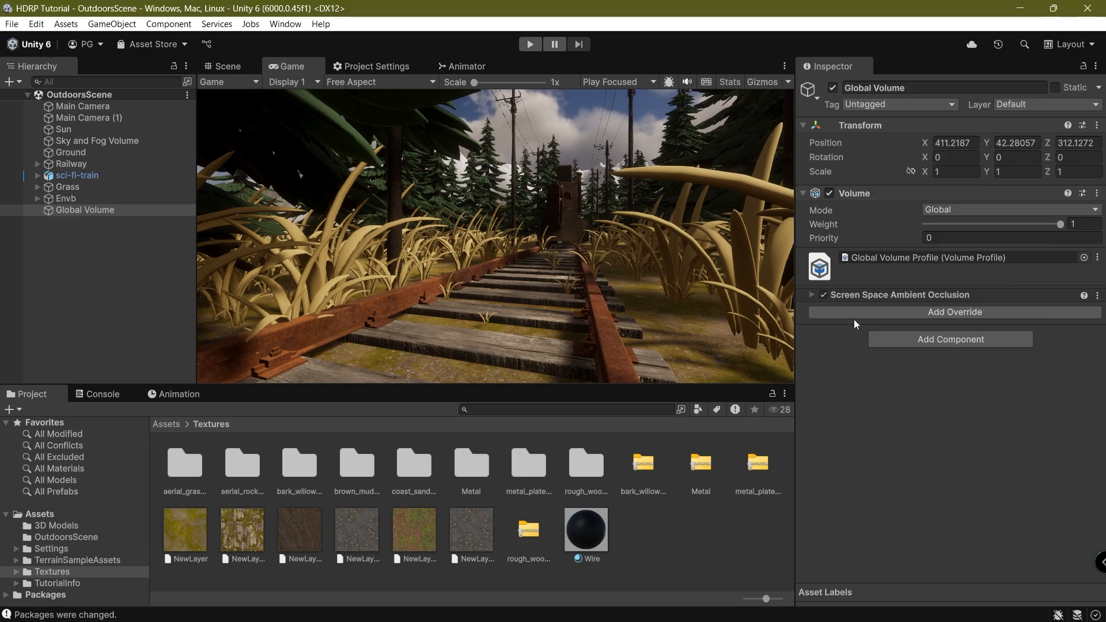
{"action": "left_click", "coordinate": [817, 321]}
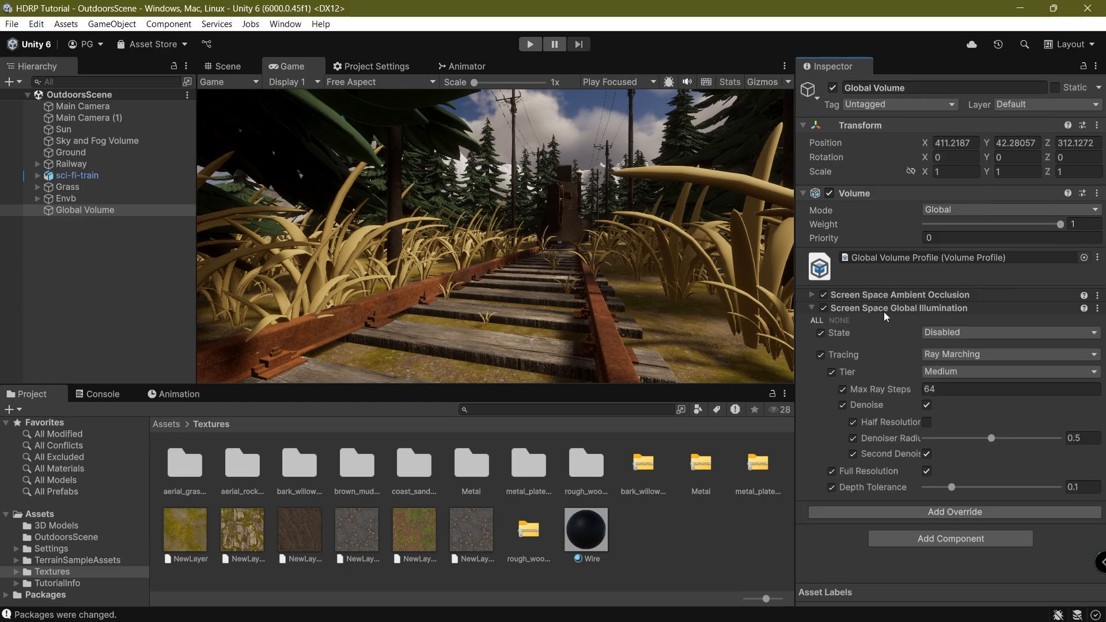
{"action": "left_click", "coordinate": [932, 333]}
{"action": "left_click", "coordinate": [949, 362]}
Set global illumination tracing to Ray Tracing in Quality mode, then collapse it.
{"action": "left_click", "coordinate": [952, 354]}
{"action": "left_click", "coordinate": [945, 390]}
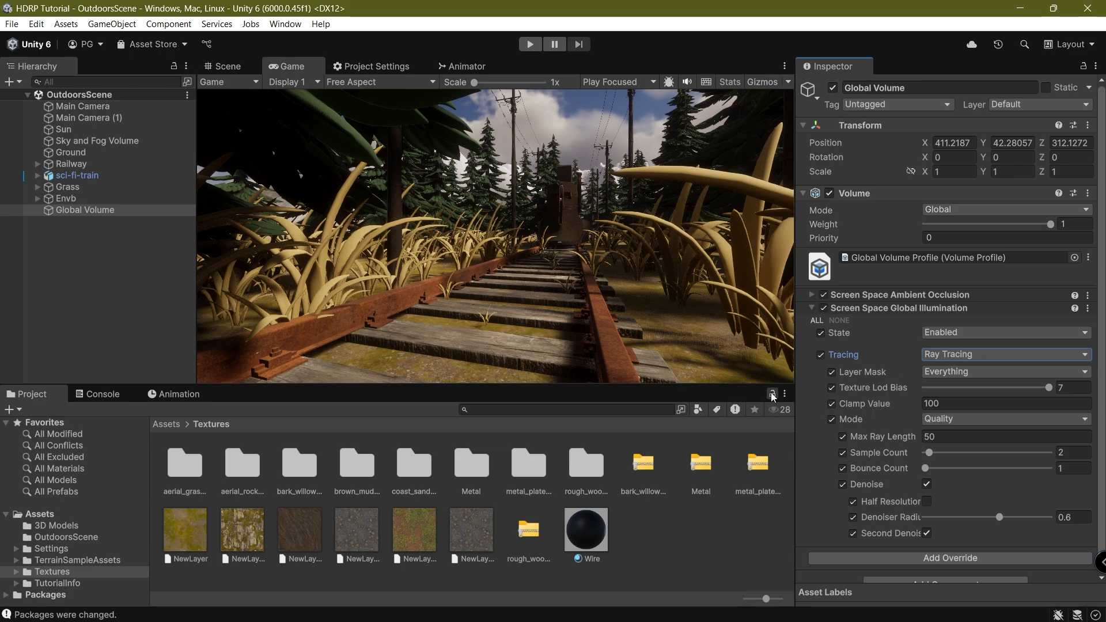
{"action": "left_click", "coordinate": [945, 354]}
{"action": "left_click", "coordinate": [856, 357]}
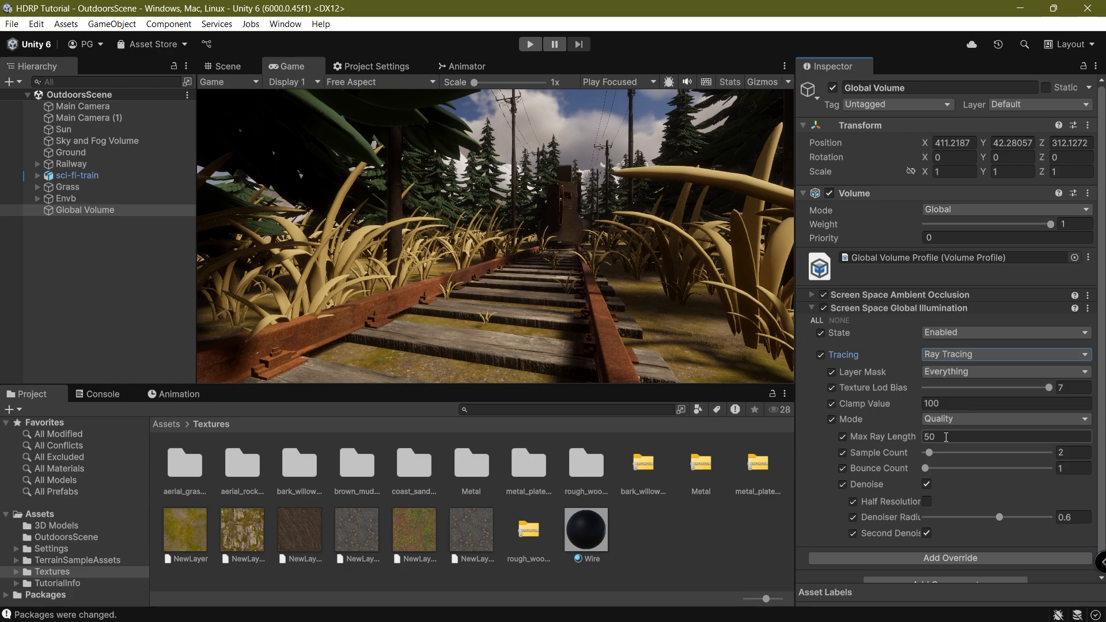
{"action": "scroll", "coordinate": [953, 407], "scroll_direction": "down", "scroll_amount": 1}
{"action": "left_click", "coordinate": [953, 403]}
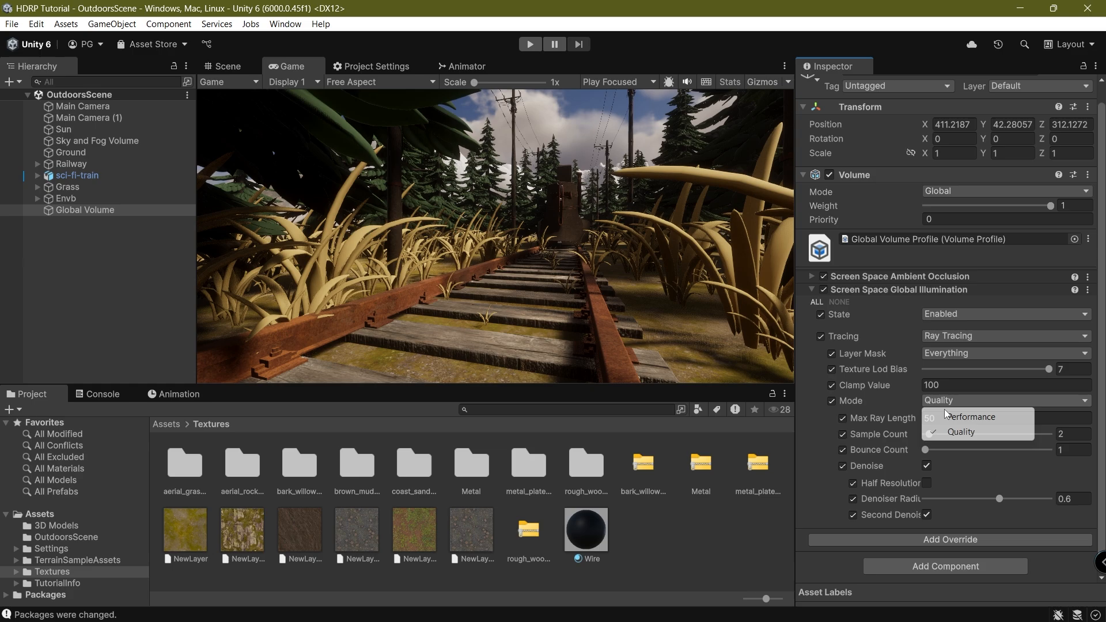
{"action": "left_click", "coordinate": [821, 298]}
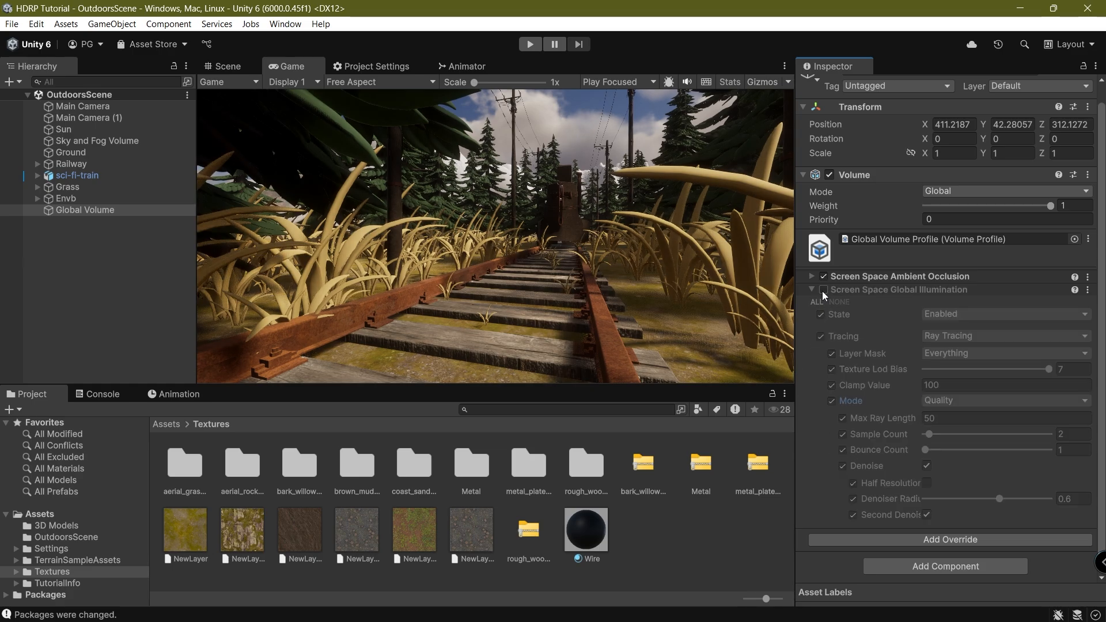
{"action": "left_click", "coordinate": [838, 290]}
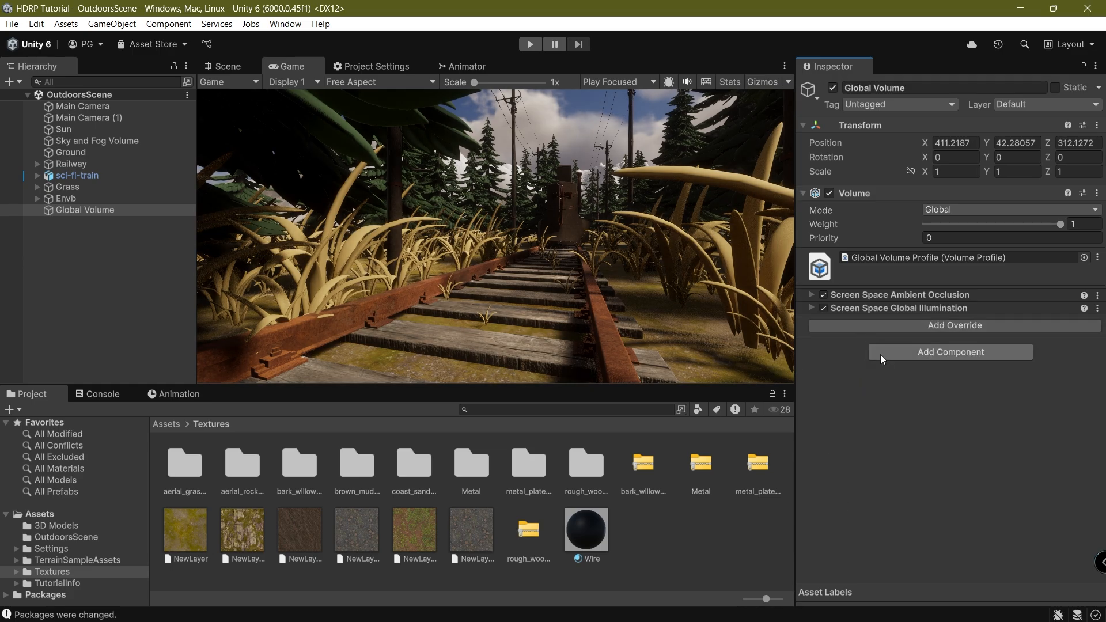
Add a Screen Space Reflection override to the Global Volume from the Lighting category.
{"action": "left_click", "coordinate": [874, 326]}
{"action": "left_click", "coordinate": [968, 192]}
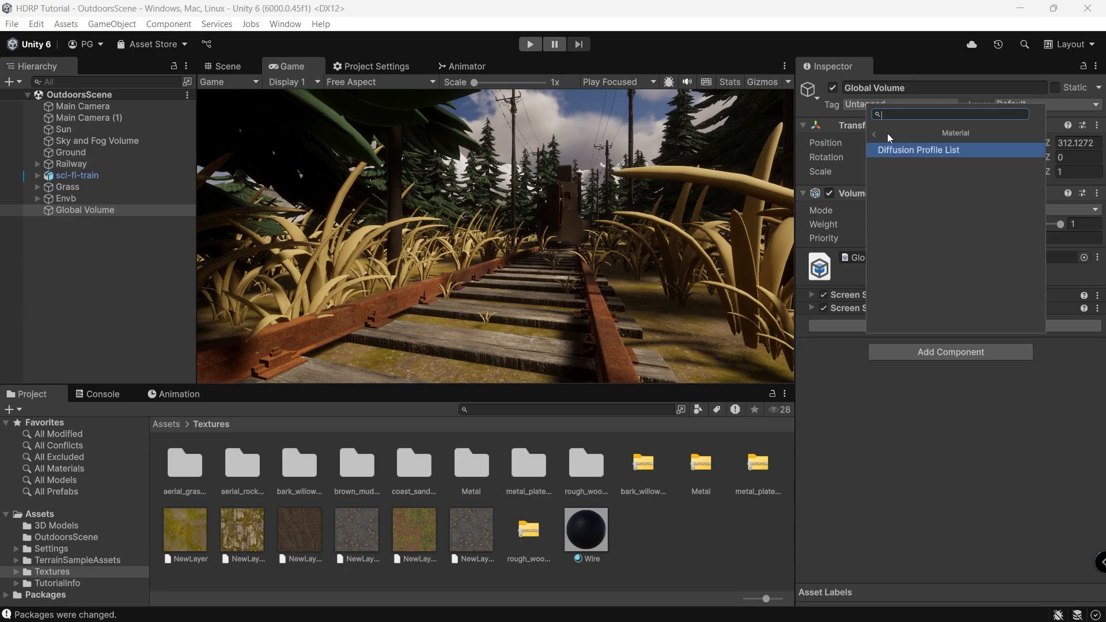
{"action": "left_click", "coordinate": [887, 133]}
{"action": "left_click", "coordinate": [927, 179]}
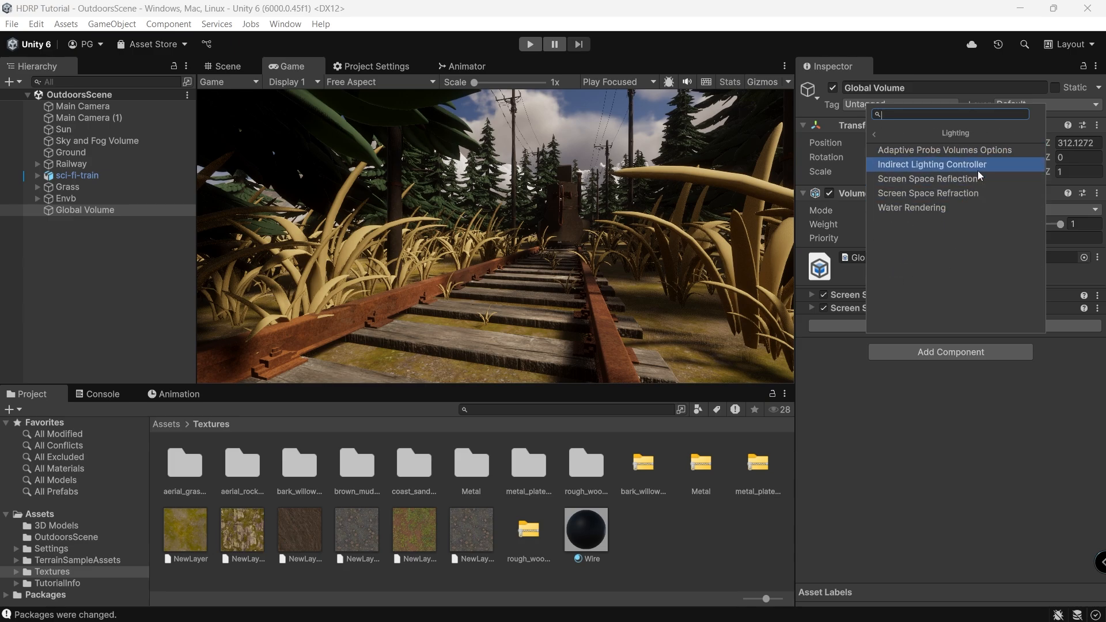
{"action": "left_click", "coordinate": [982, 177]}
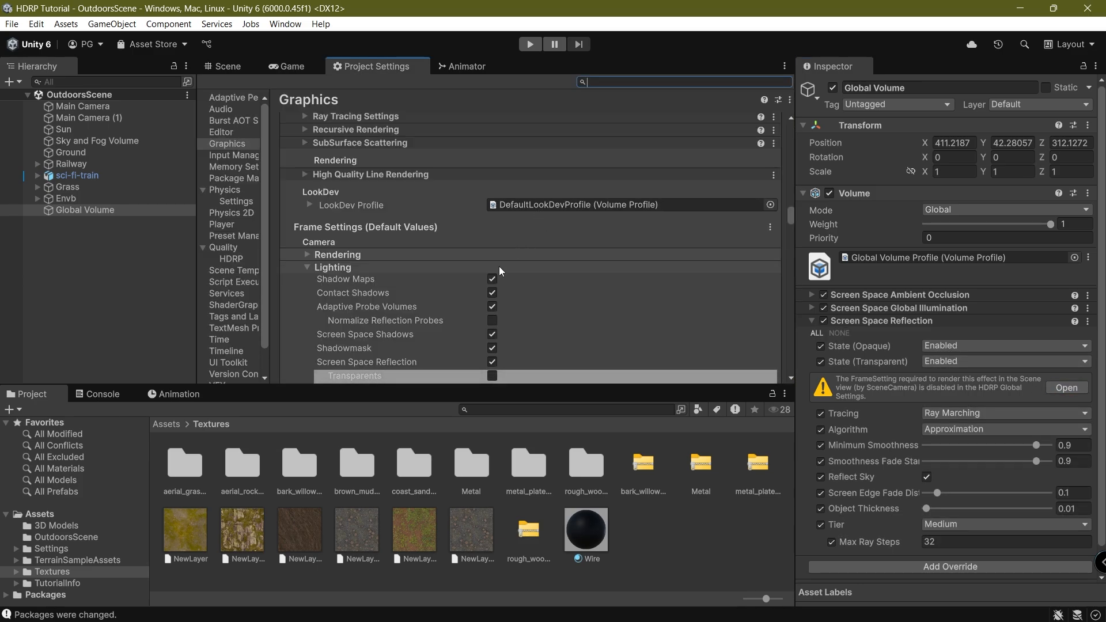
Enable SSR for transparent surfaces and switch reflection tracing to Ray Tracing.
{"action": "left_click", "coordinate": [492, 375]}
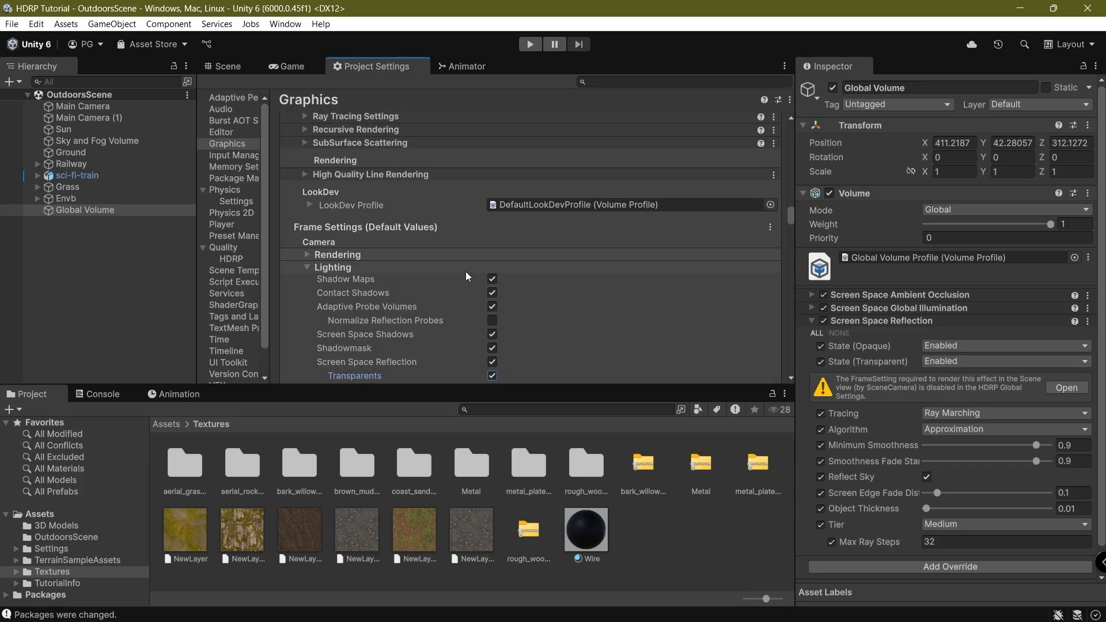
{"action": "left_click", "coordinate": [288, 66]}
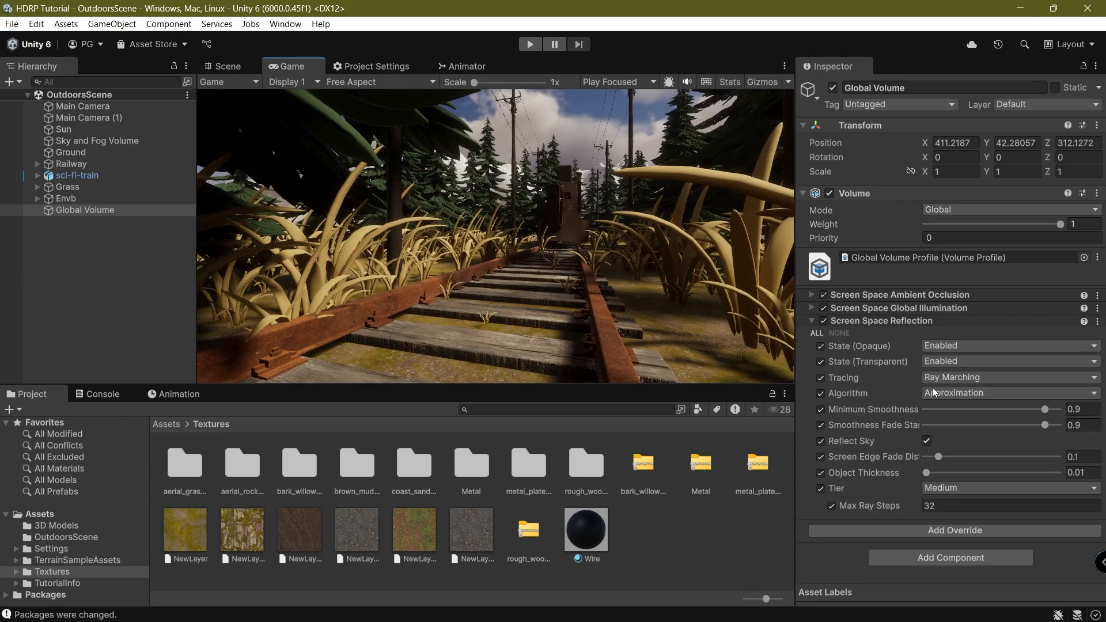
{"action": "left_click", "coordinate": [945, 377]}
{"action": "left_click", "coordinate": [951, 405]}
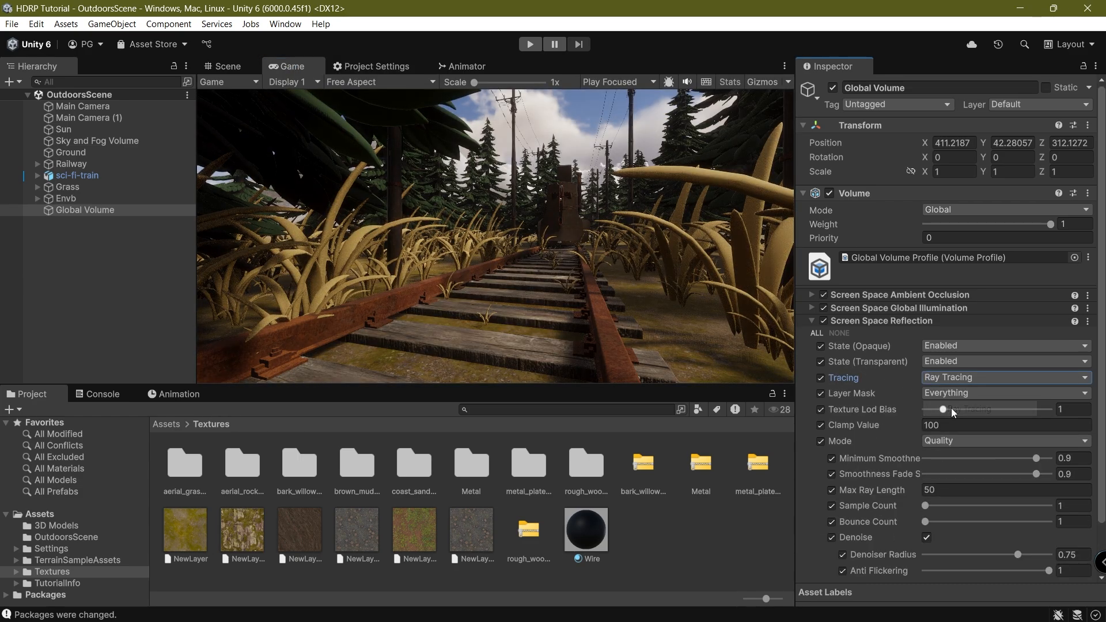
{"action": "left_click", "coordinate": [604, 294]}
{"action": "scroll", "coordinate": [882, 374], "scroll_direction": "down", "scroll_amount": 2}
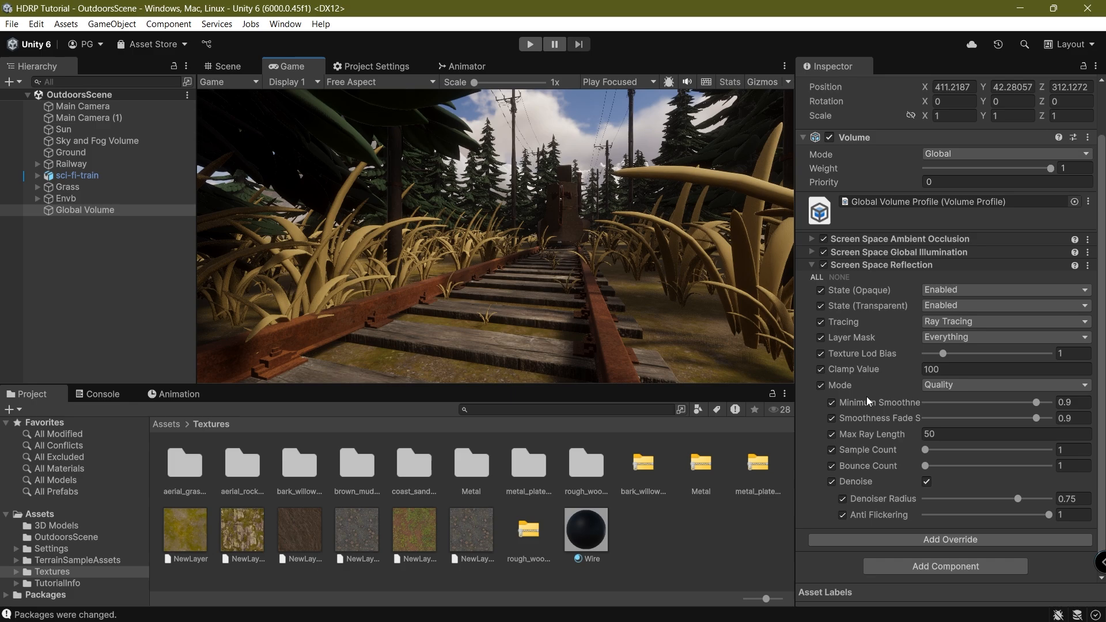
Collapse the SSR settings and browse the Lighting overrides in the override list.
{"action": "left_click", "coordinate": [873, 266]}
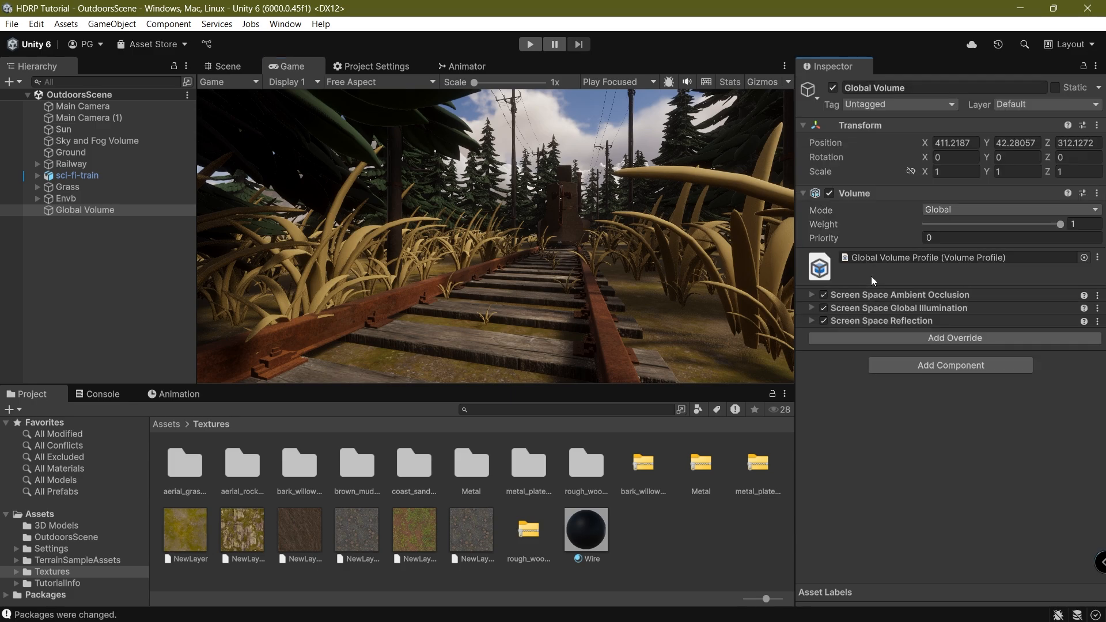
{"action": "left_click", "coordinate": [827, 340]}
{"action": "left_click", "coordinate": [941, 192]}
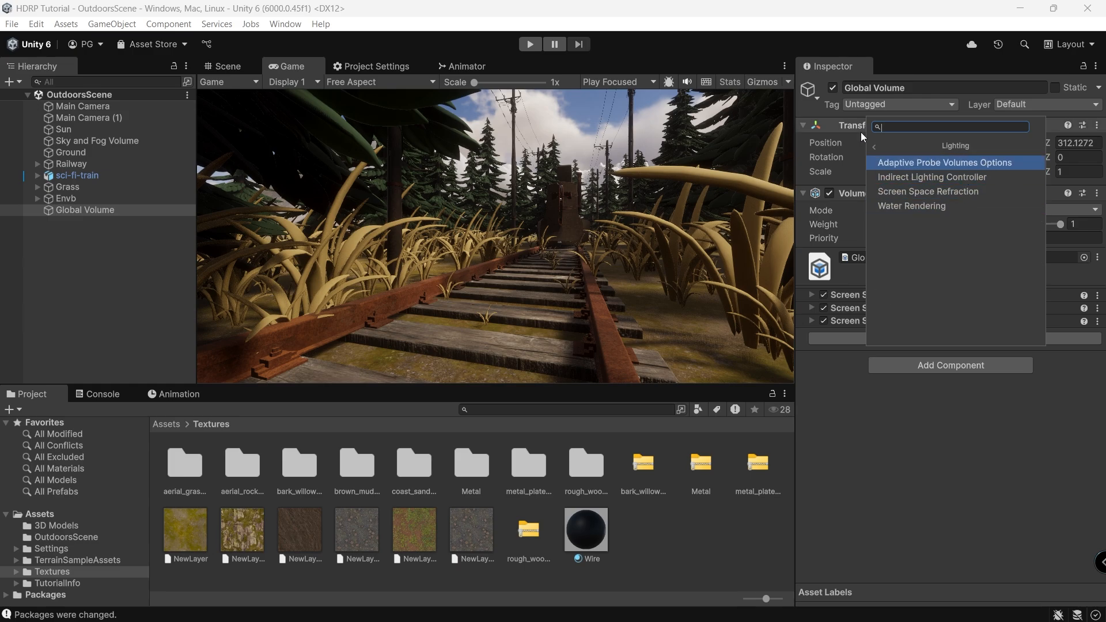
{"action": "left_click", "coordinate": [881, 146]}
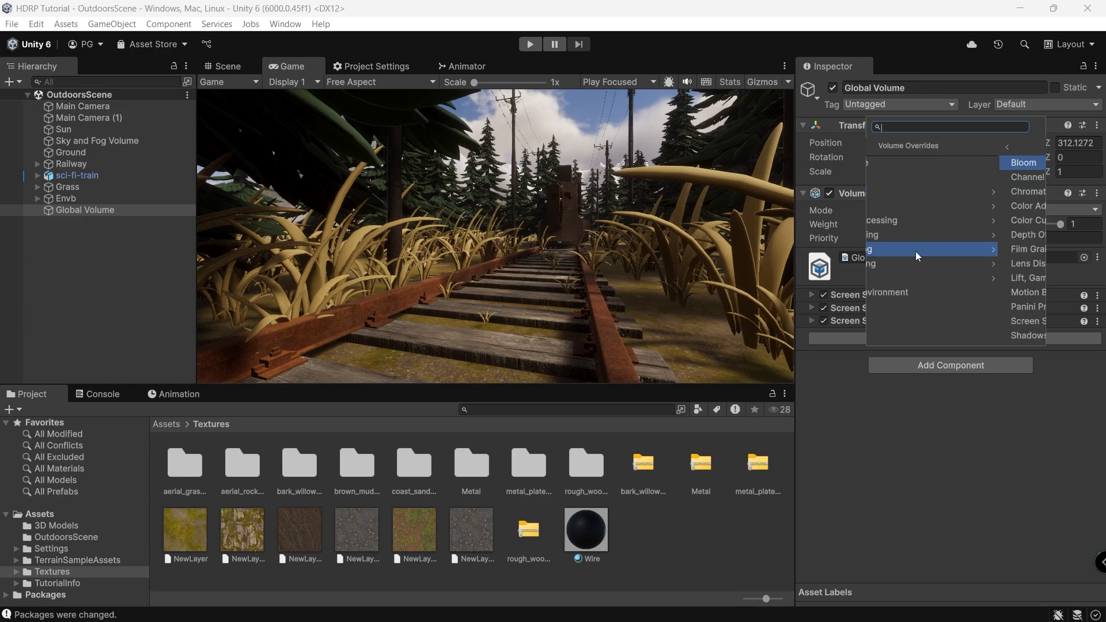
Add the Micro Shadows and Shadows overrides from the Shadowing category.
{"action": "left_click", "coordinate": [901, 220]}
{"action": "left_click", "coordinate": [875, 148]}
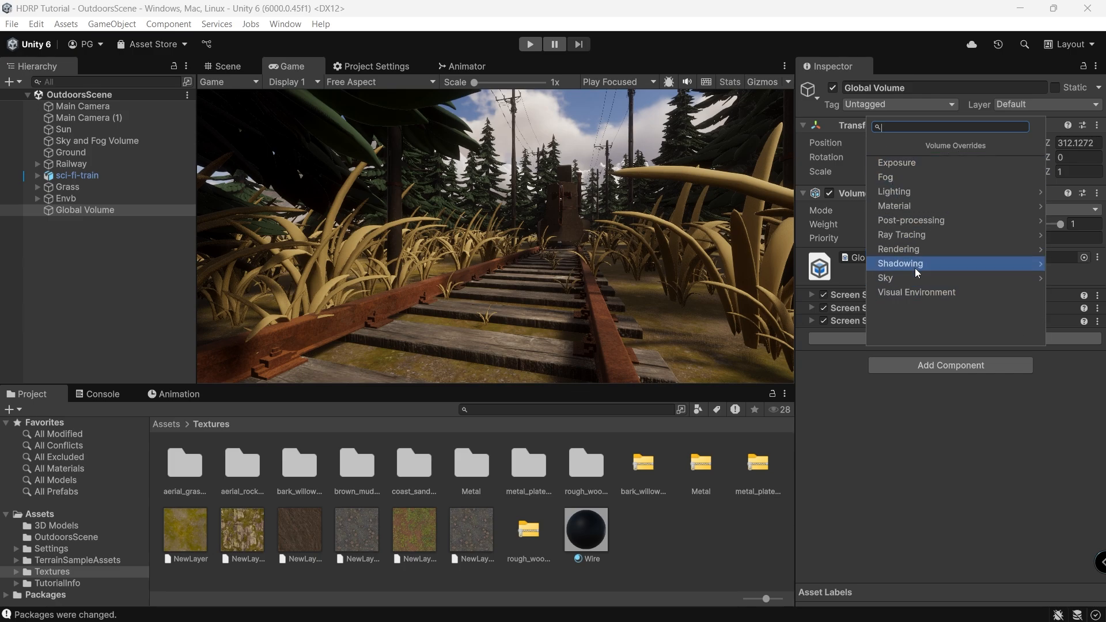
{"action": "left_click", "coordinate": [915, 263]}
{"action": "left_click", "coordinate": [911, 177]}
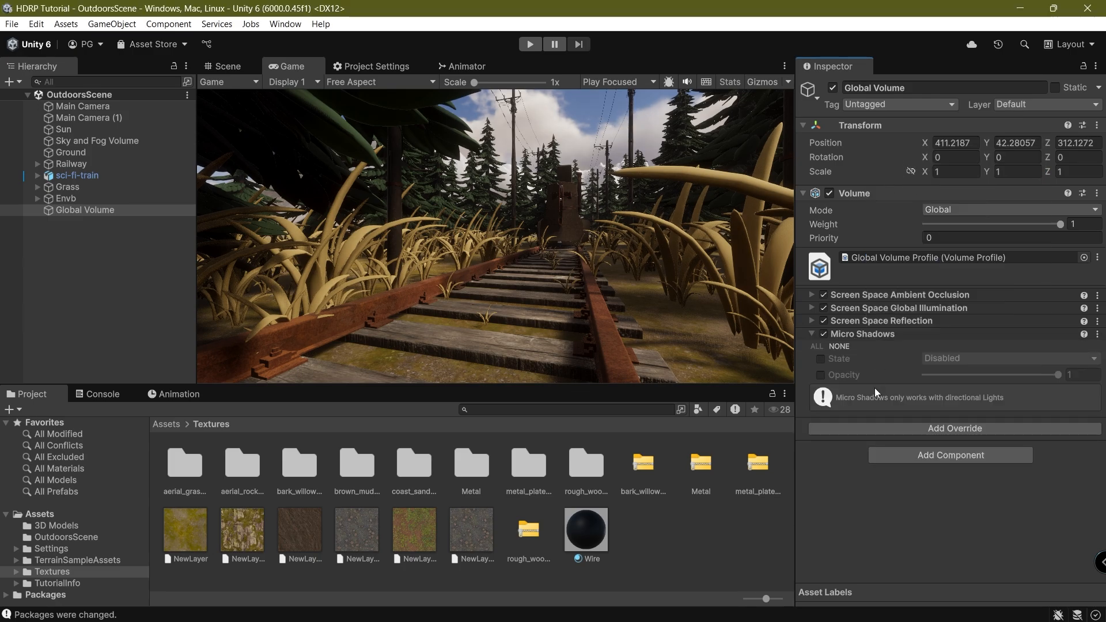
{"action": "left_click", "coordinate": [871, 429]}
{"action": "left_click", "coordinate": [918, 351]}
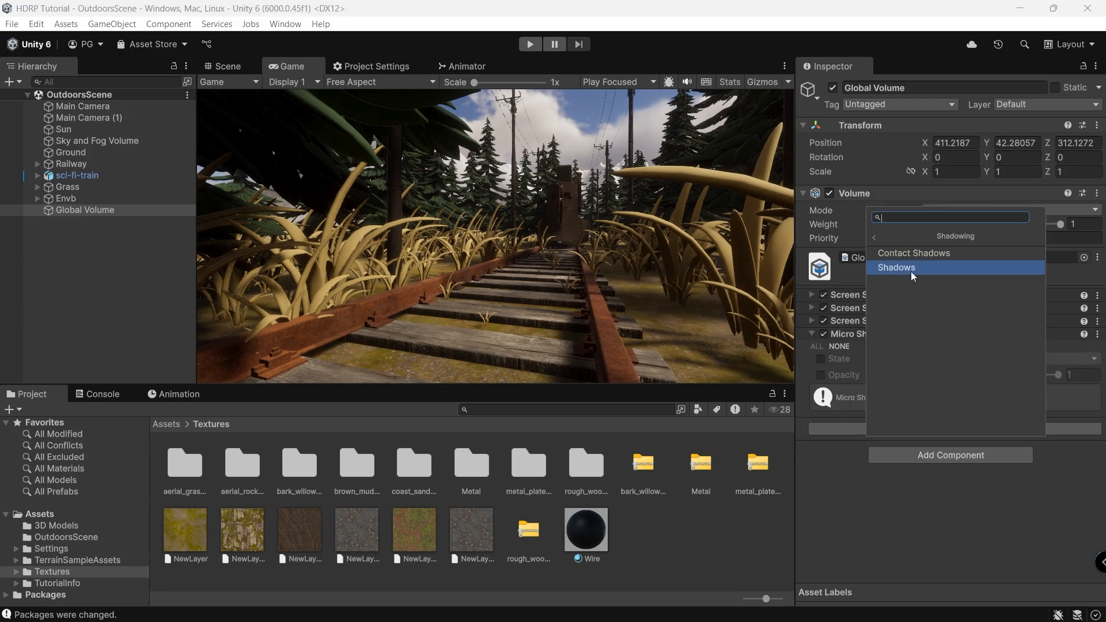
{"action": "left_click", "coordinate": [910, 268]}
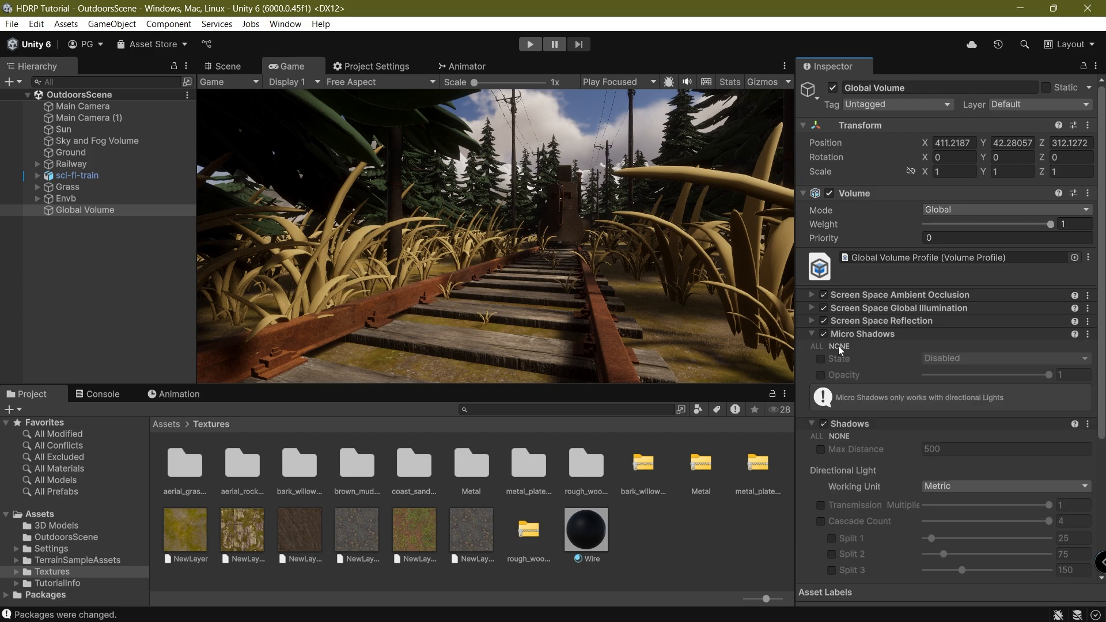
Override the Micro Shadows state and turn it on.
{"action": "left_click", "coordinate": [820, 358]}
{"action": "left_click", "coordinate": [1005, 358]}
{"action": "left_click", "coordinate": [957, 388]}
{"action": "left_click", "coordinate": [891, 337]}
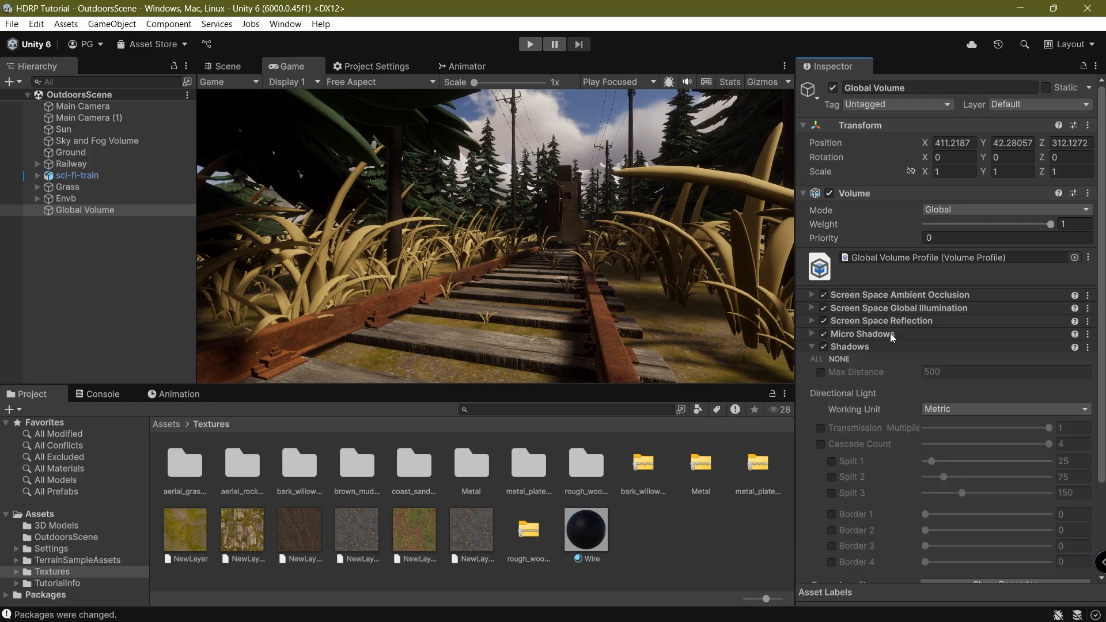
Enable all Shadows settings and set shadow Max Distance to 15000.
{"action": "left_click", "coordinate": [813, 358]}
{"action": "left_click", "coordinate": [986, 378]}
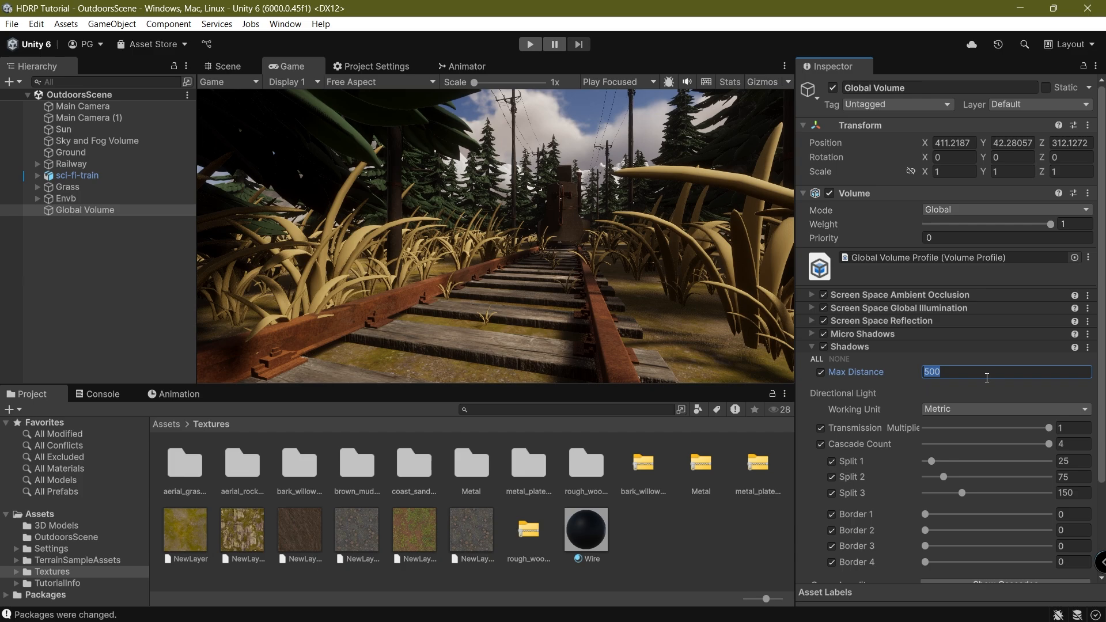
{"action": "type", "text": "15000"}
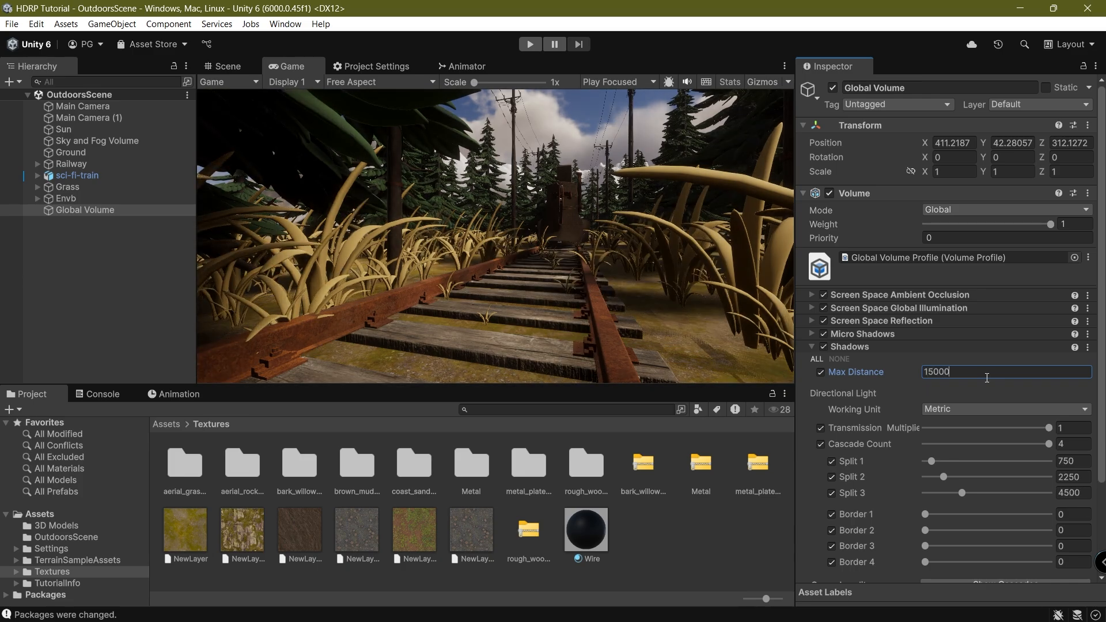
{"action": "left_click", "coordinate": [429, 190]}
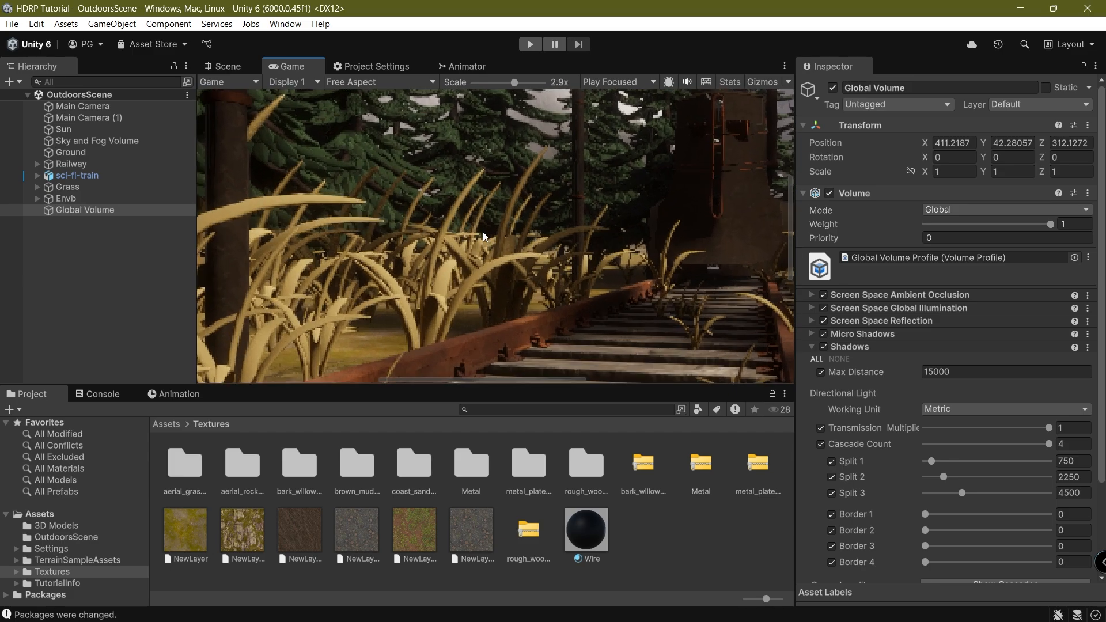
{"action": "scroll", "coordinate": [1057, 337], "scroll_direction": "down", "scroll_amount": 4}
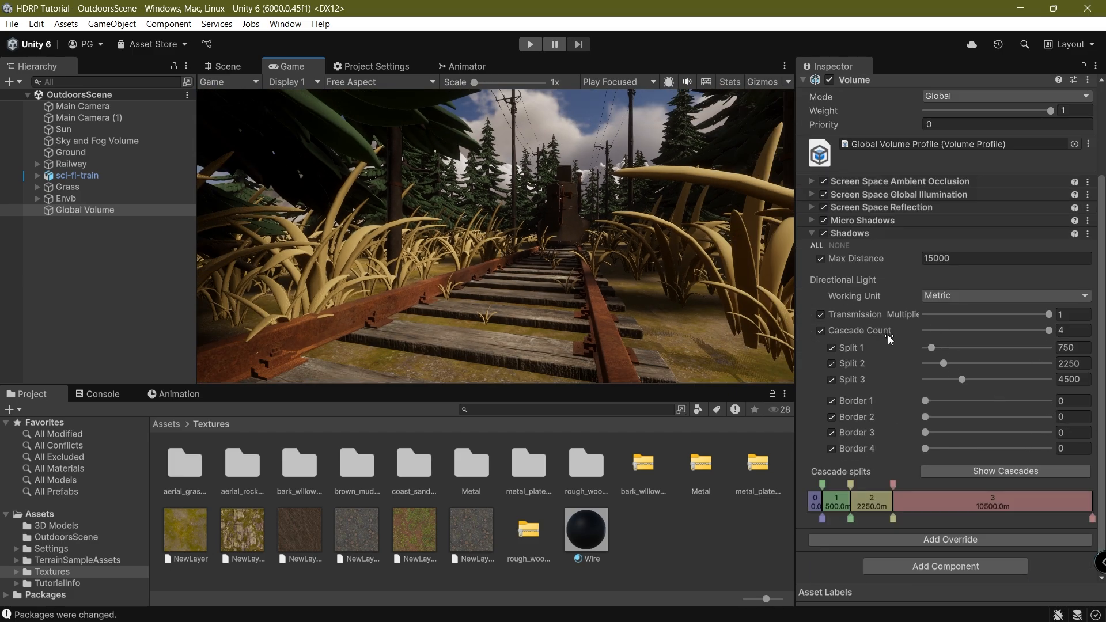
{"action": "left_click", "coordinate": [867, 233]}
{"action": "left_click", "coordinate": [872, 366]}
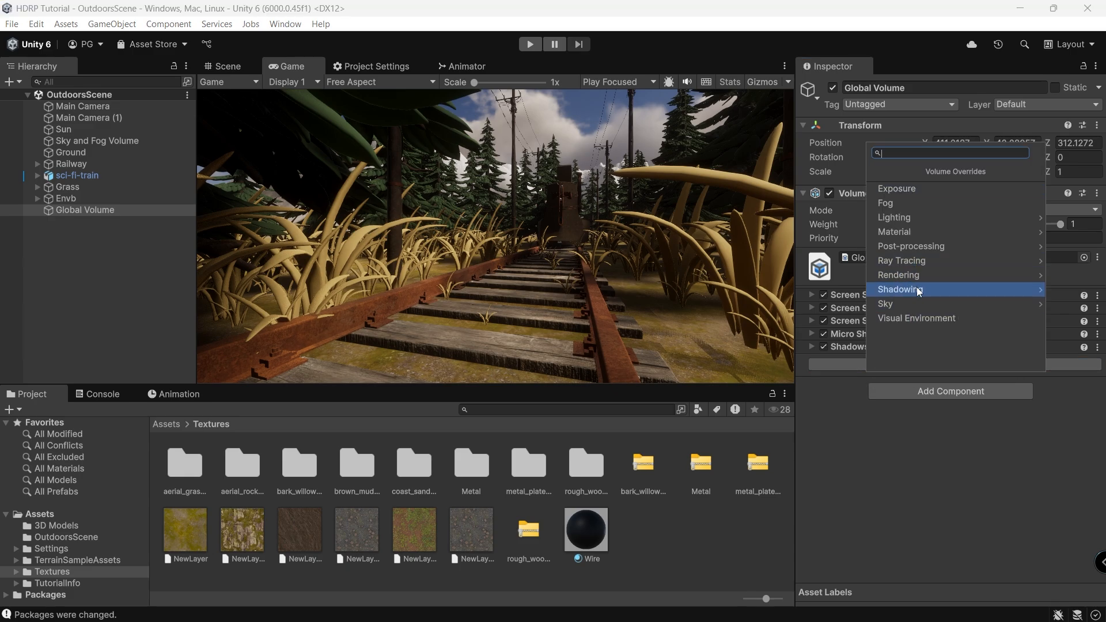
Add the Ray Tracing Settings and Path Tracing overrides from the Ray Tracing category.
{"action": "left_click", "coordinate": [921, 262]}
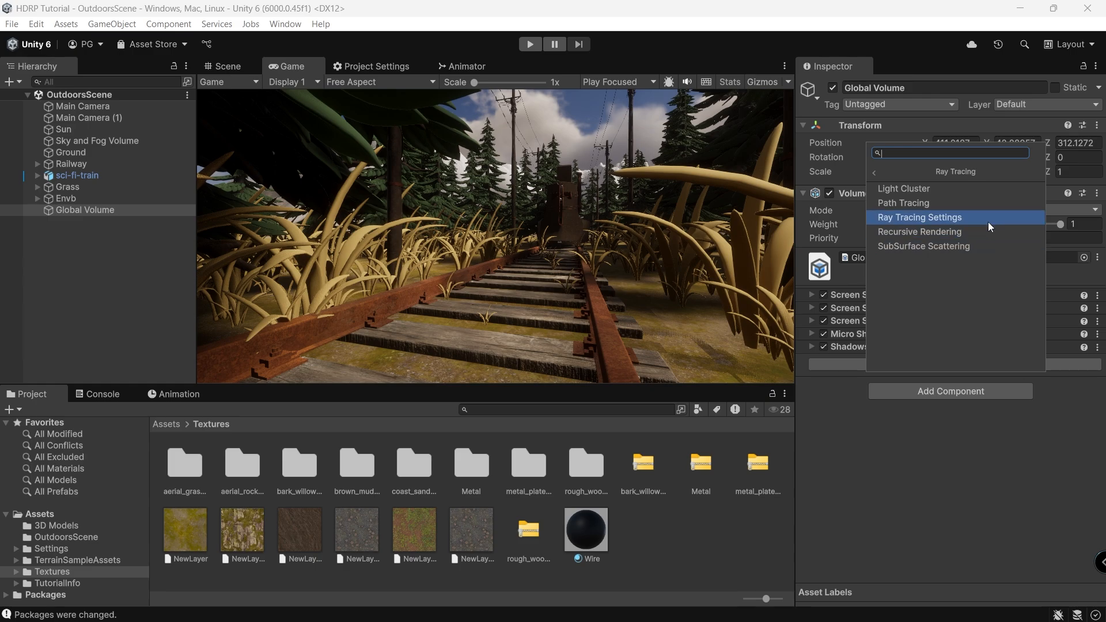
{"action": "left_click", "coordinate": [958, 222]}
{"action": "left_click", "coordinate": [817, 361]}
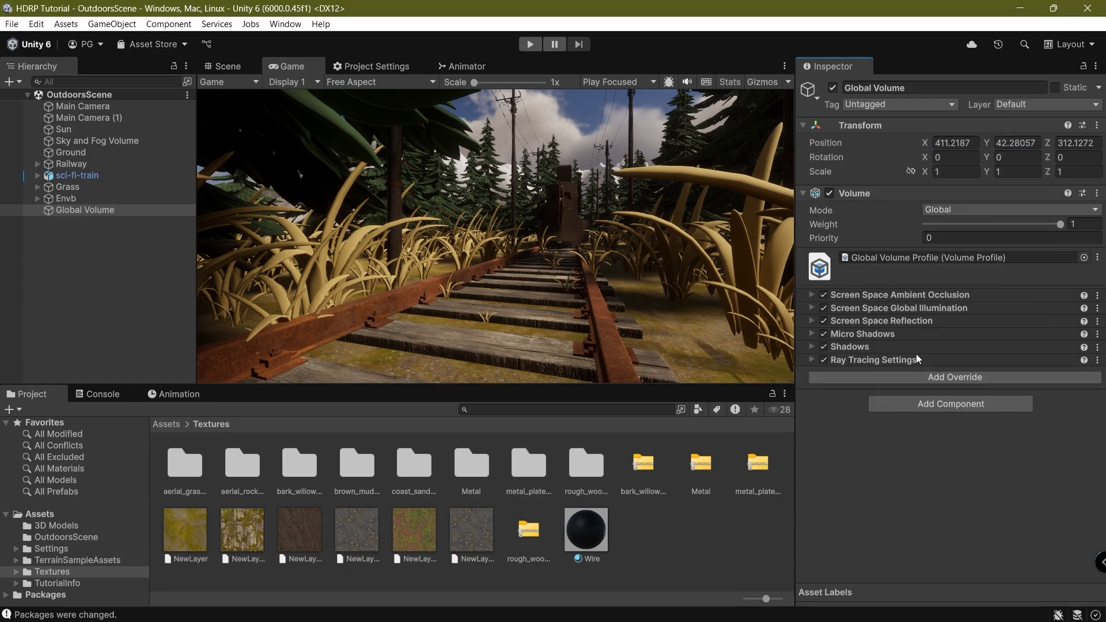
{"action": "left_click", "coordinate": [882, 381]}
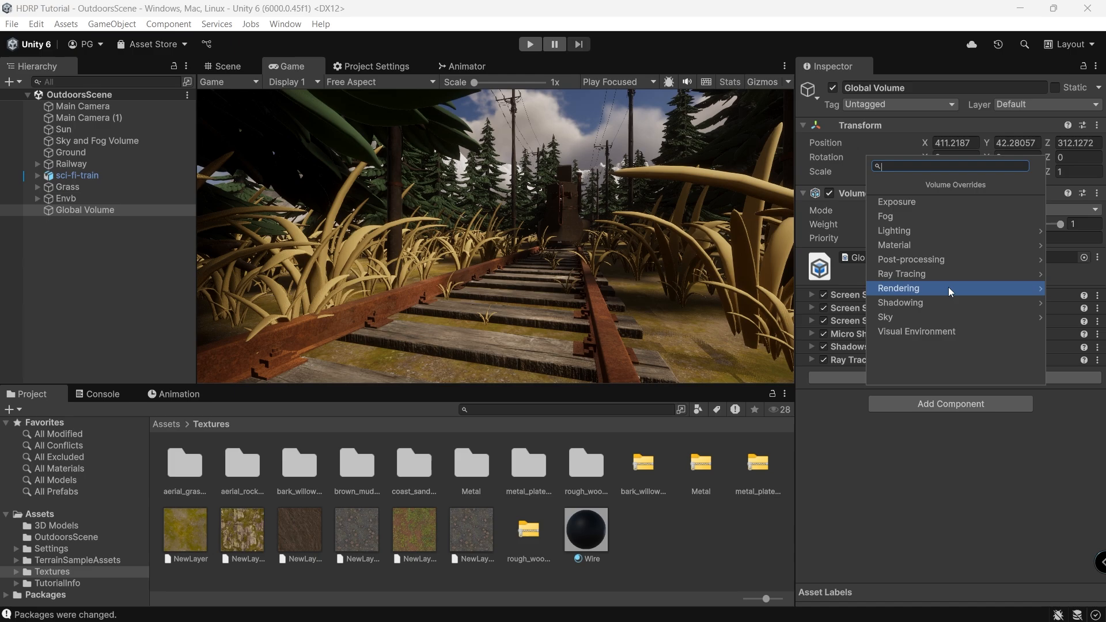
{"action": "left_click", "coordinate": [930, 273]}
{"action": "left_click", "coordinate": [908, 220]}
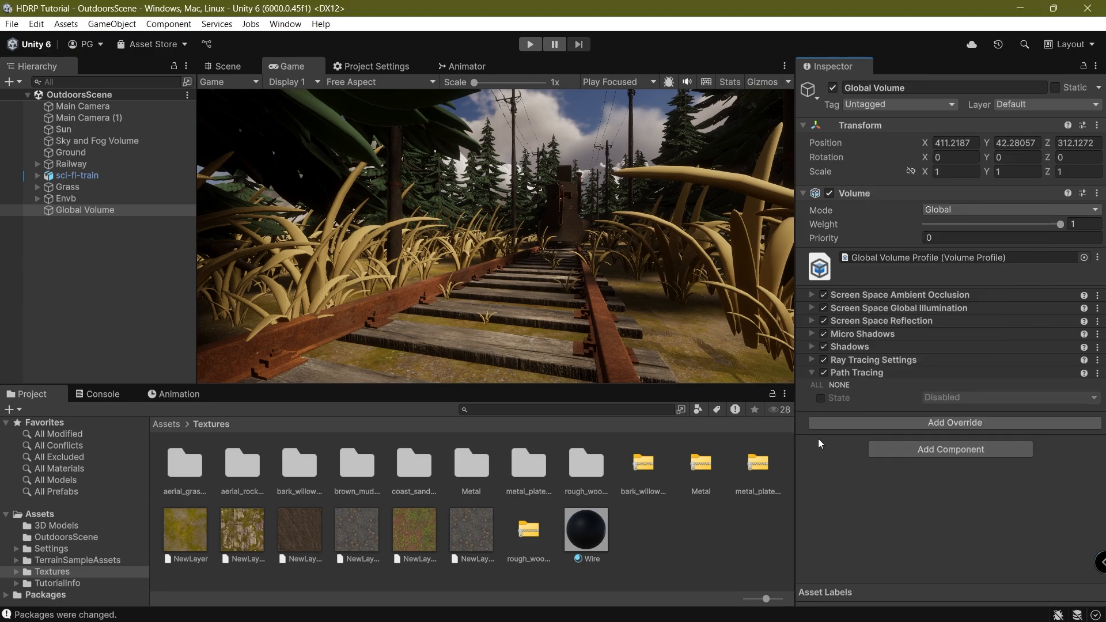
Enable path tracing, install the denoising package via Fix, then set path tracing back to Disabled.
{"action": "left_click", "coordinate": [820, 398]}
{"action": "left_click", "coordinate": [972, 397]}
{"action": "left_click", "coordinate": [957, 413]}
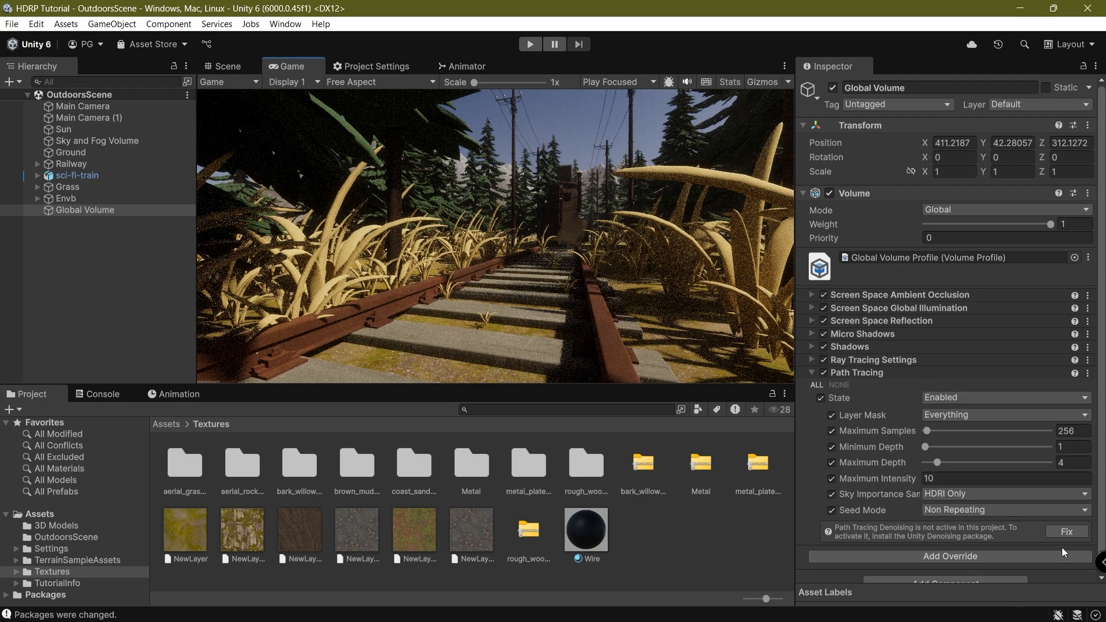
{"action": "left_click", "coordinate": [1064, 531]}
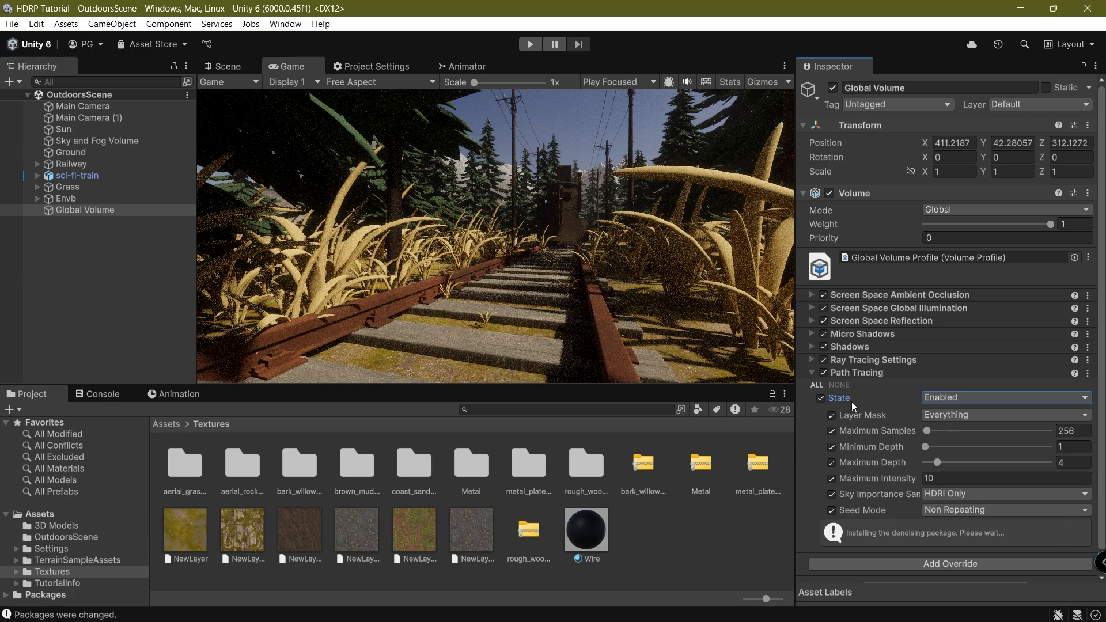
{"action": "left_click", "coordinate": [957, 399]}
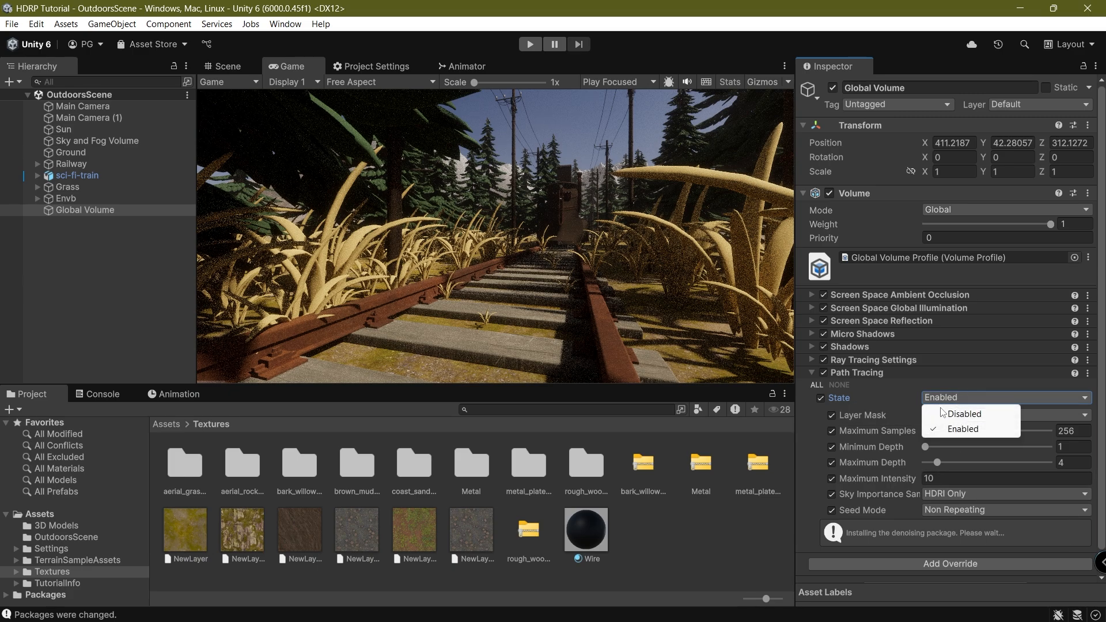
{"action": "left_click", "coordinate": [956, 413]}
{"action": "left_click", "coordinate": [866, 372]}
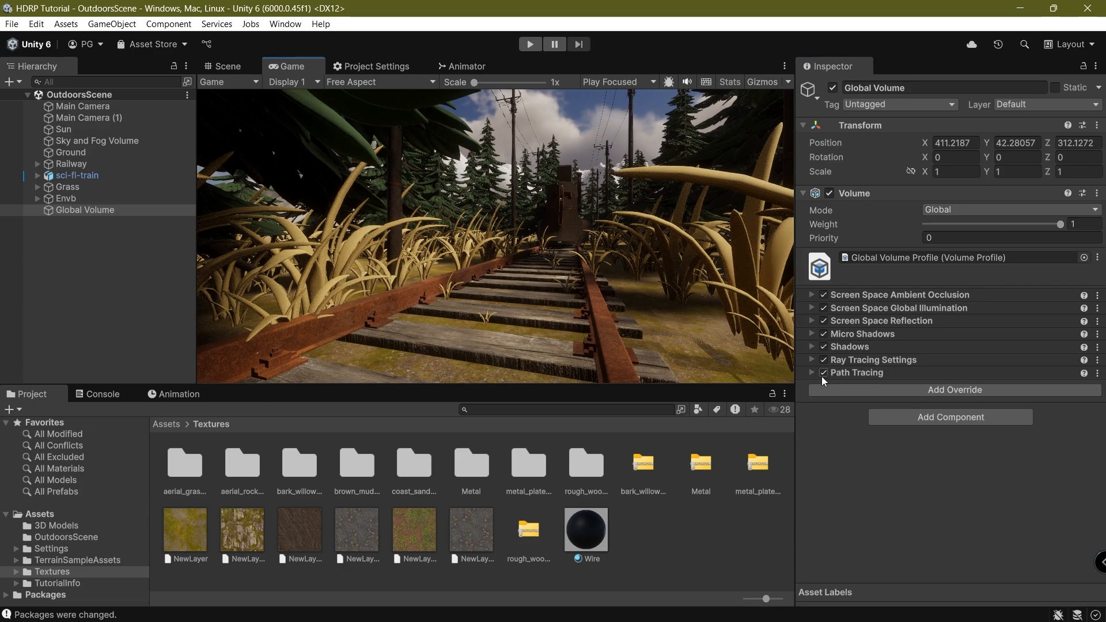
{"action": "left_click", "coordinate": [945, 390]}
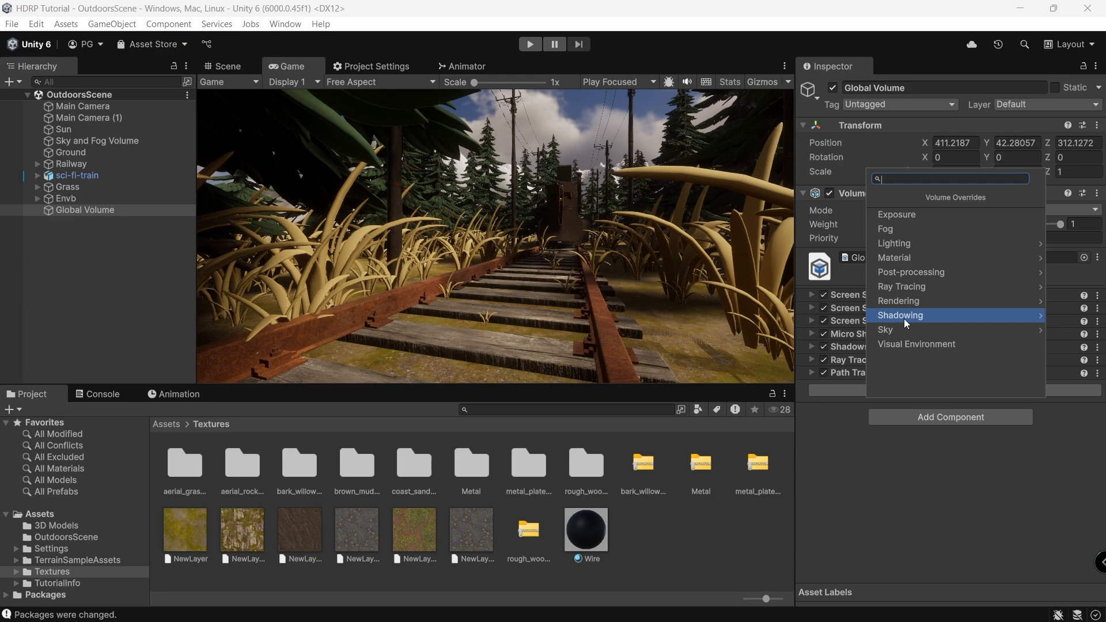
Add a Bloom override from the Post-processing category.
{"action": "left_click", "coordinate": [918, 319]}
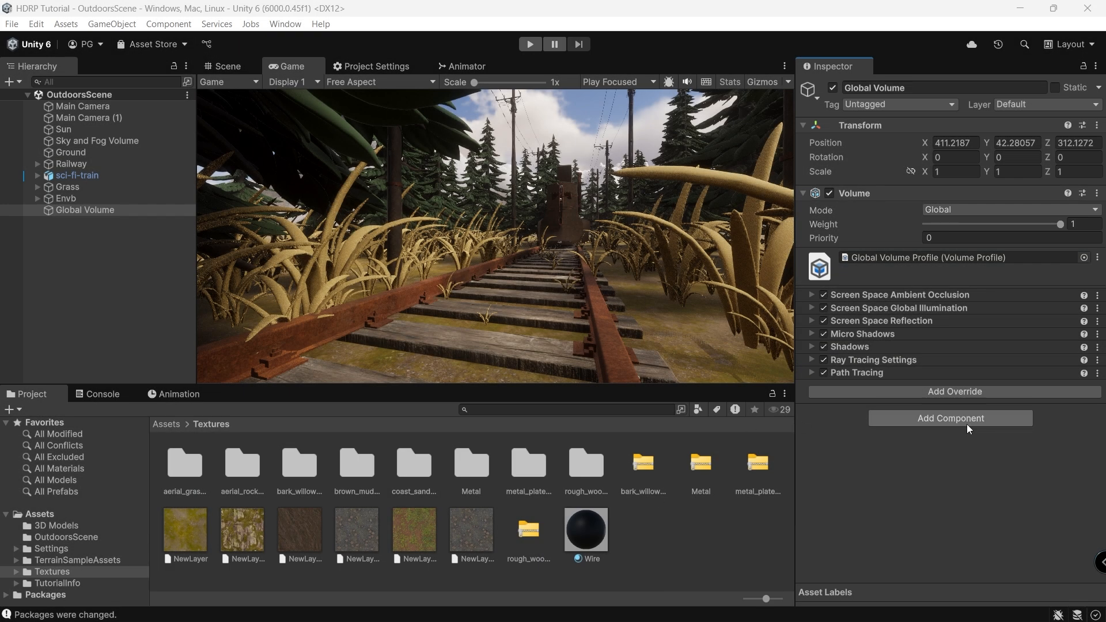
{"action": "left_click", "coordinate": [979, 389]}
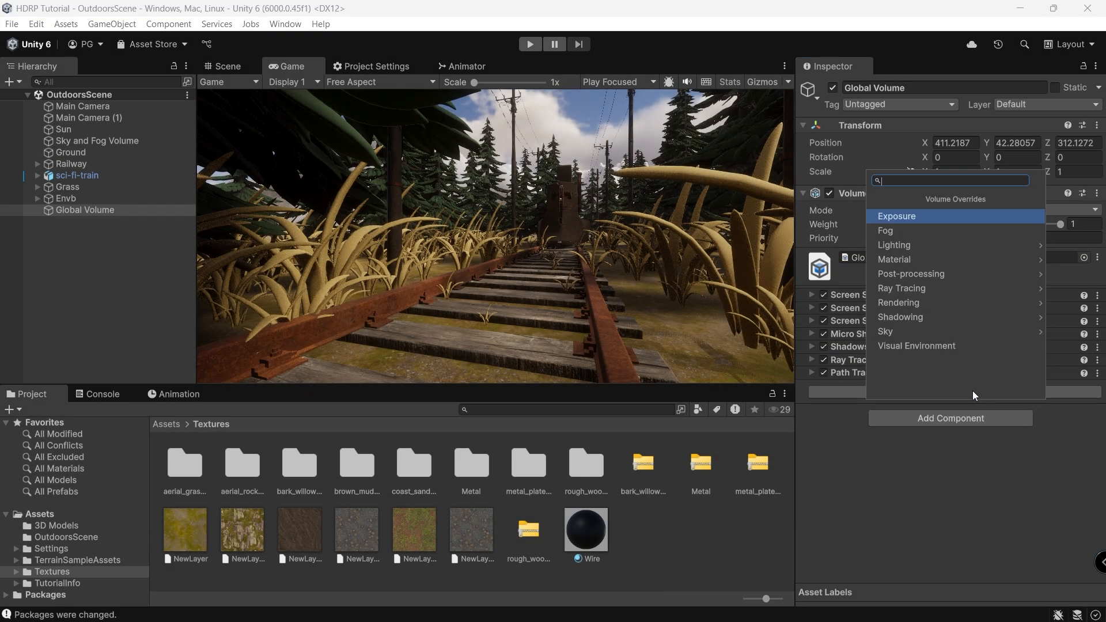
{"action": "left_click", "coordinate": [966, 279]}
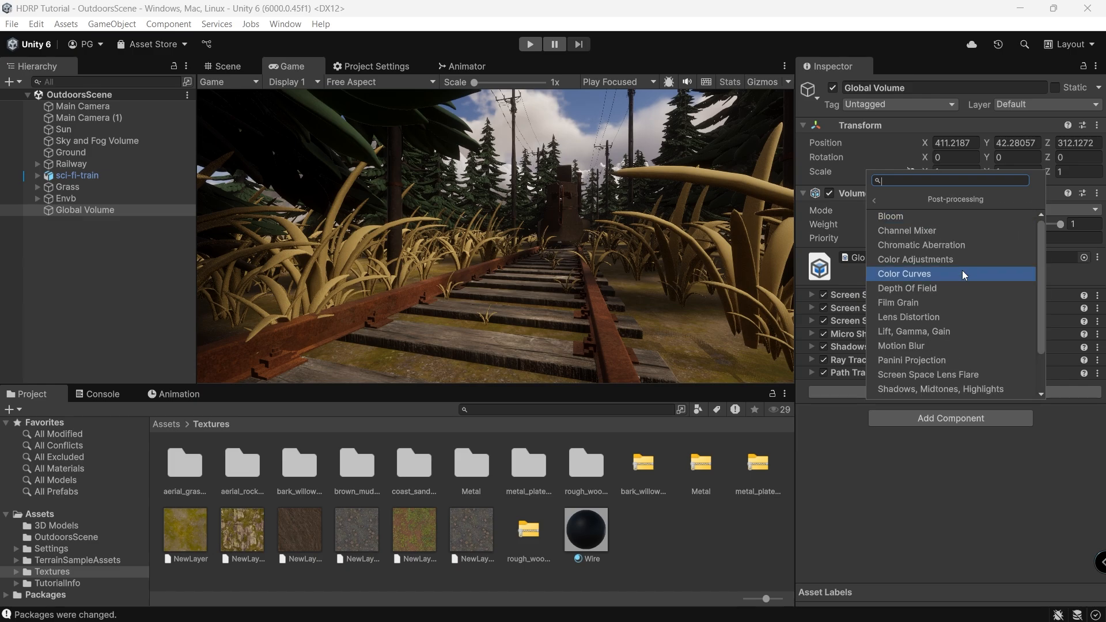
{"action": "left_click", "coordinate": [914, 215]}
Enable all Bloom settings, set Intensity to 0.348 and quality Tier to High.
{"action": "left_click", "coordinate": [818, 397]}
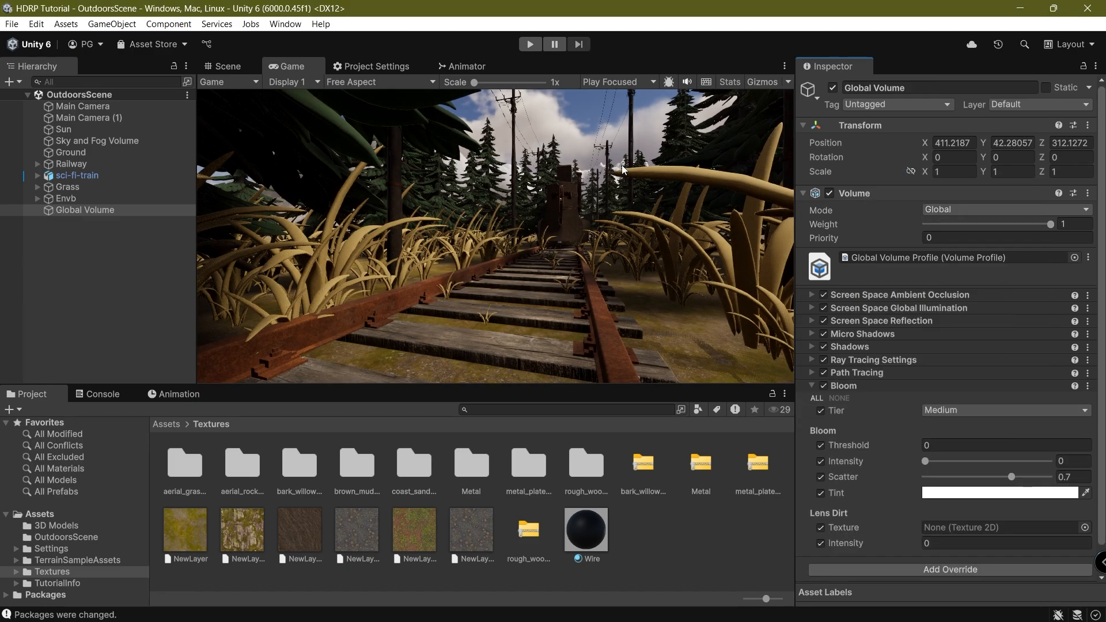
{"action": "left_click", "coordinate": [980, 411]}
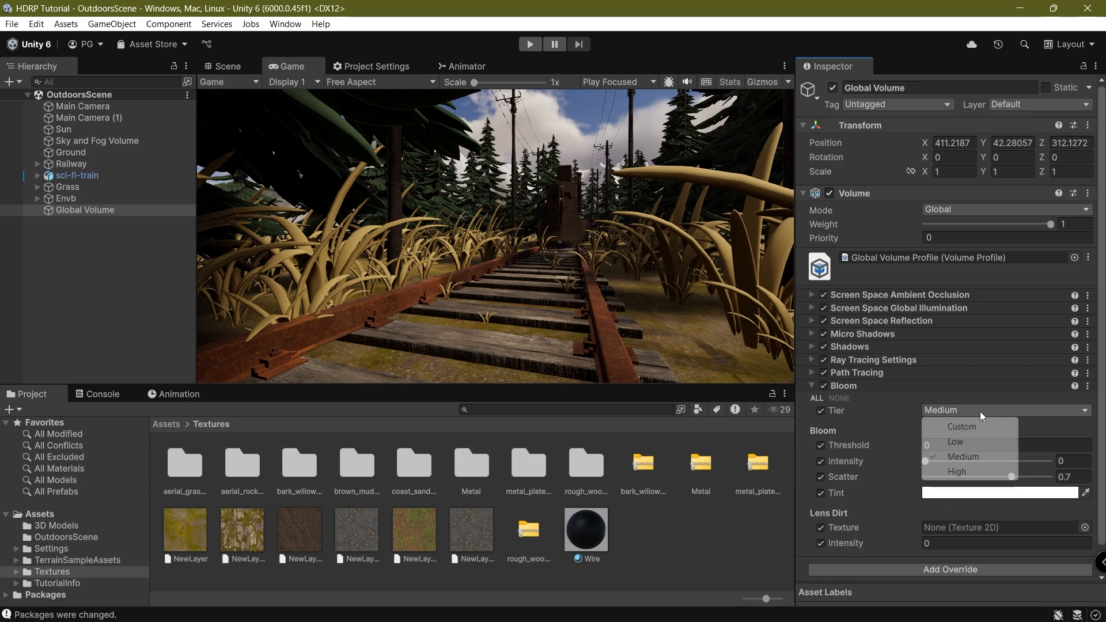
{"action": "left_click", "coordinate": [958, 460]}
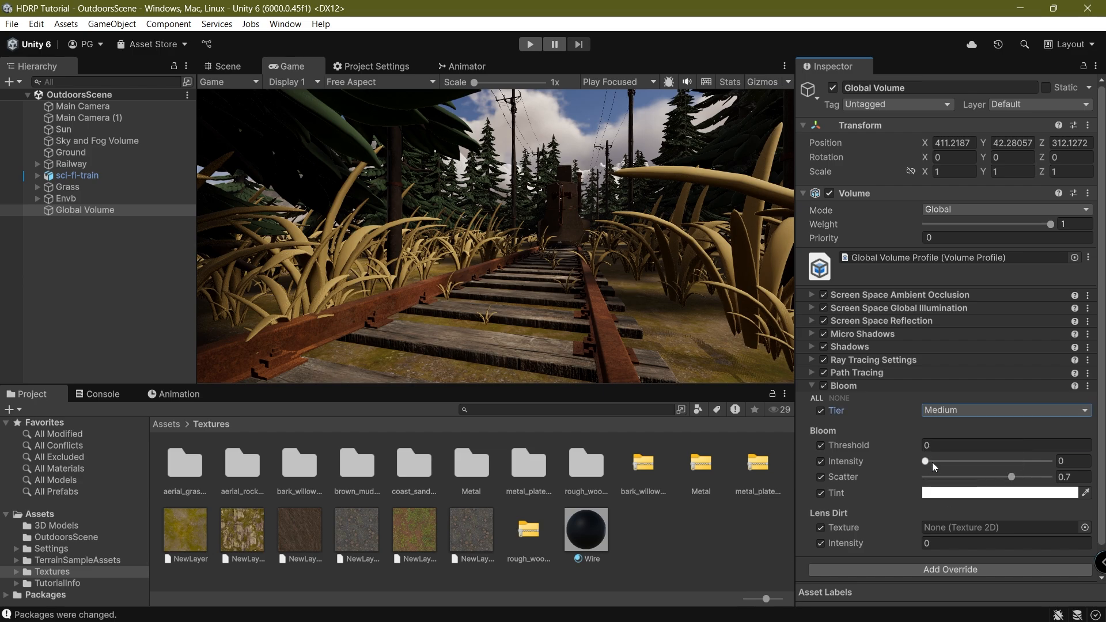
{"action": "left_click_drag", "start_coordinate": [927, 461], "coordinate": [969, 468]}
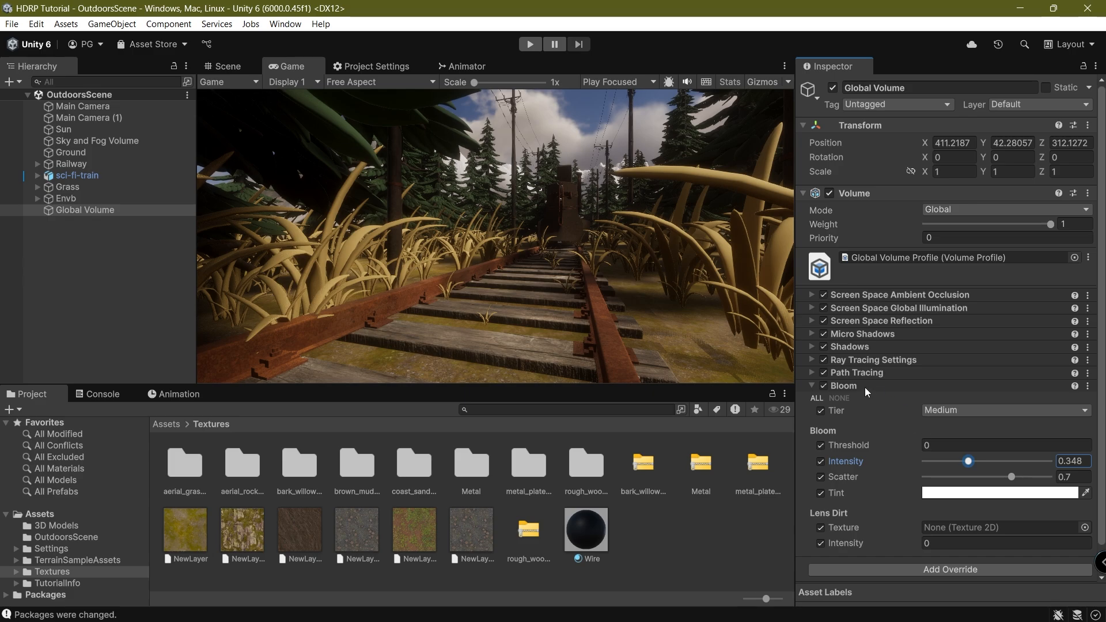
{"action": "left_click", "coordinate": [938, 415]}
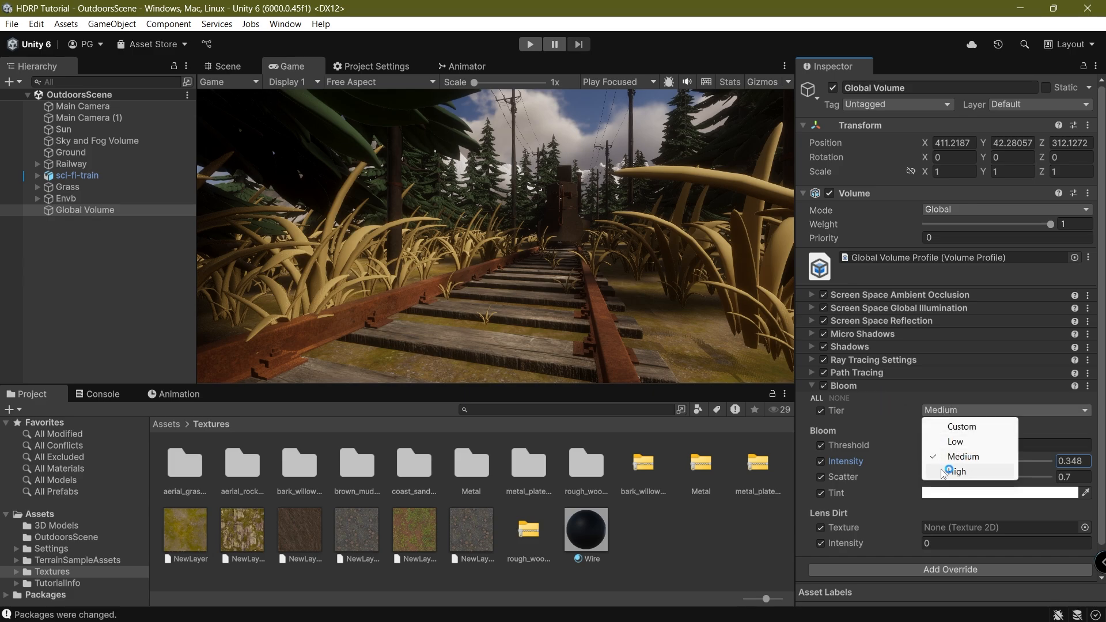
{"action": "left_click", "coordinate": [952, 470]}
{"action": "left_click", "coordinate": [878, 389]}
Add a Tonemapping override with Mode set to ACES.
{"action": "left_click", "coordinate": [944, 403]}
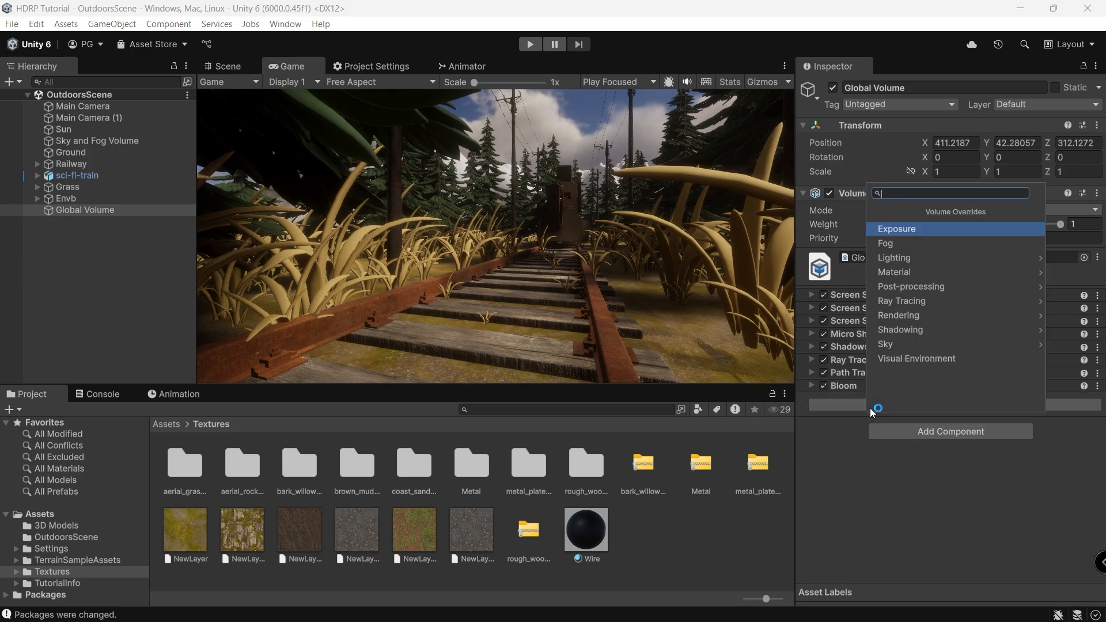
{"action": "left_click", "coordinate": [941, 287]}
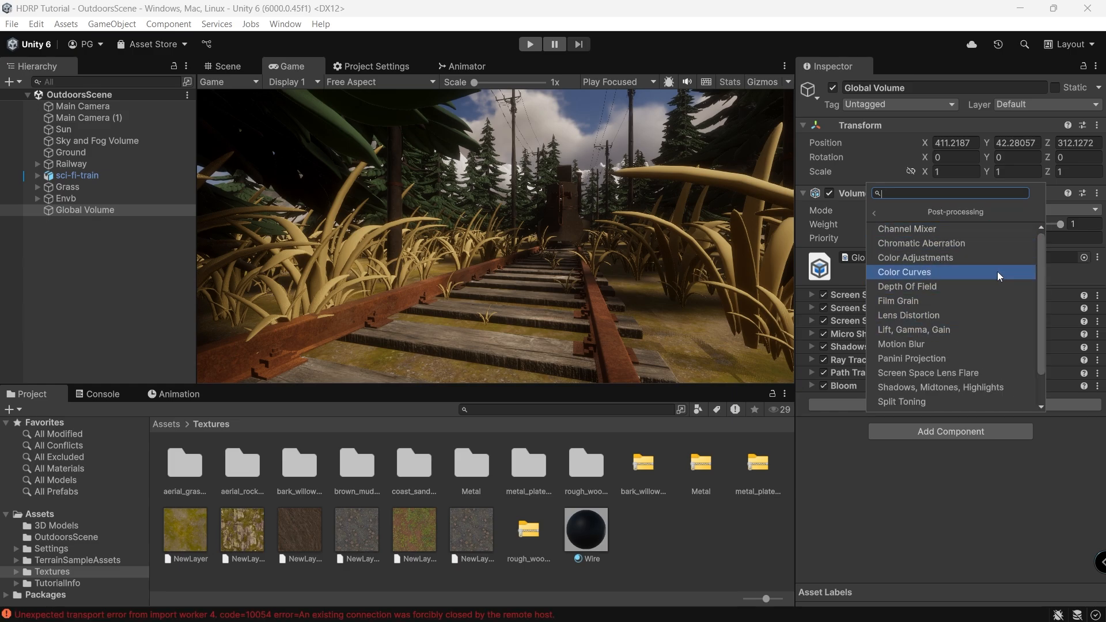
{"action": "scroll", "coordinate": [933, 397], "scroll_direction": "down", "scroll_amount": 2}
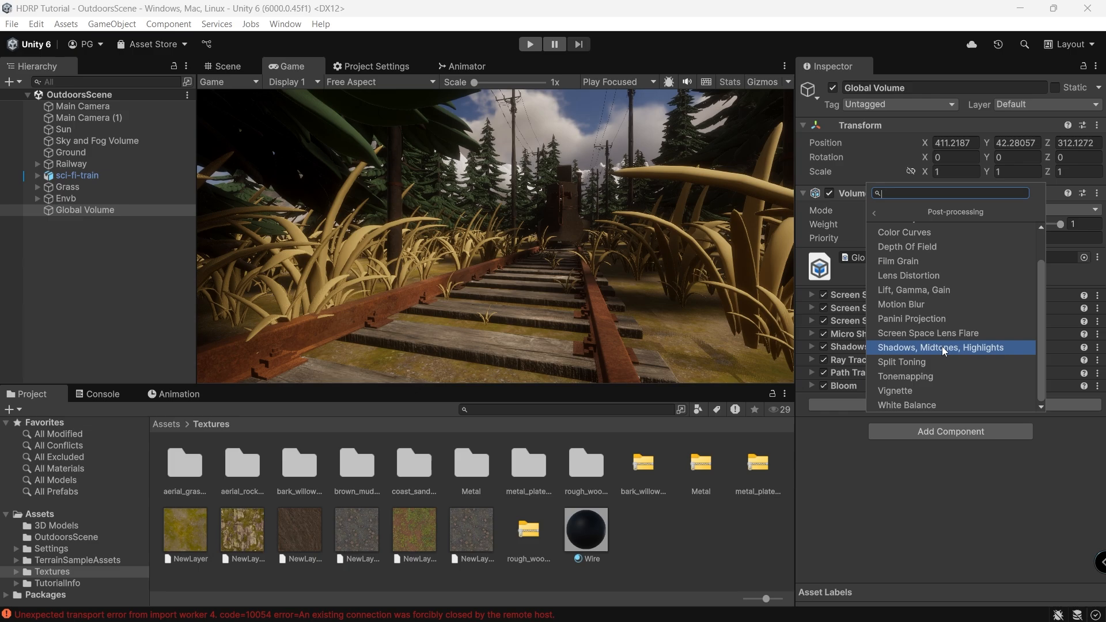
{"action": "left_click", "coordinate": [937, 377]}
{"action": "left_click", "coordinate": [820, 424]}
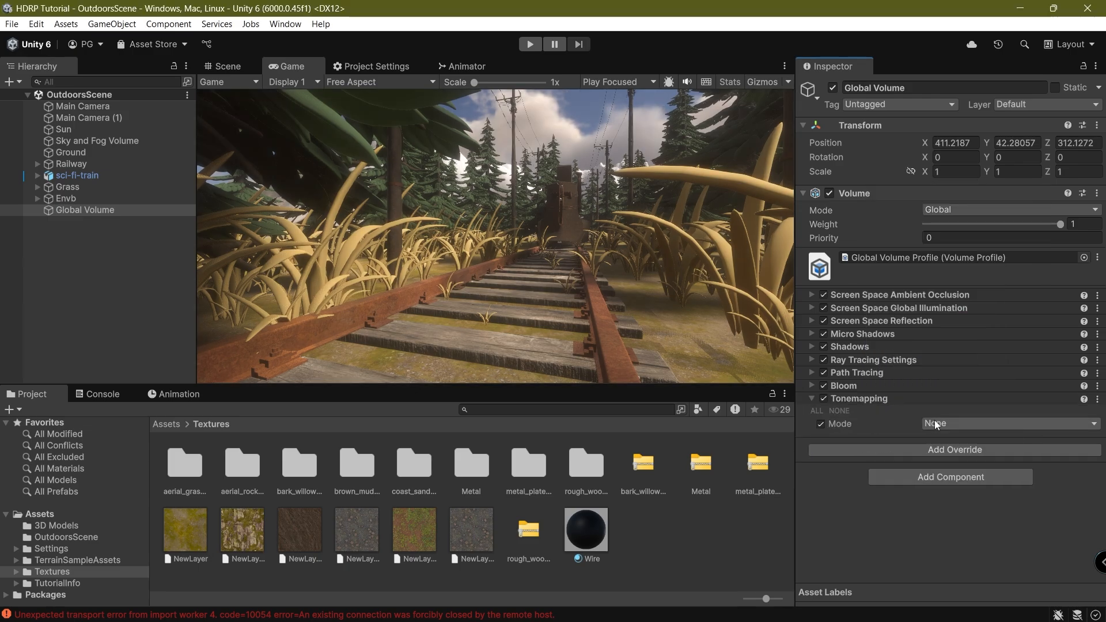
{"action": "left_click", "coordinate": [934, 422]}
{"action": "left_click", "coordinate": [956, 470]}
{"action": "left_click", "coordinate": [917, 398]}
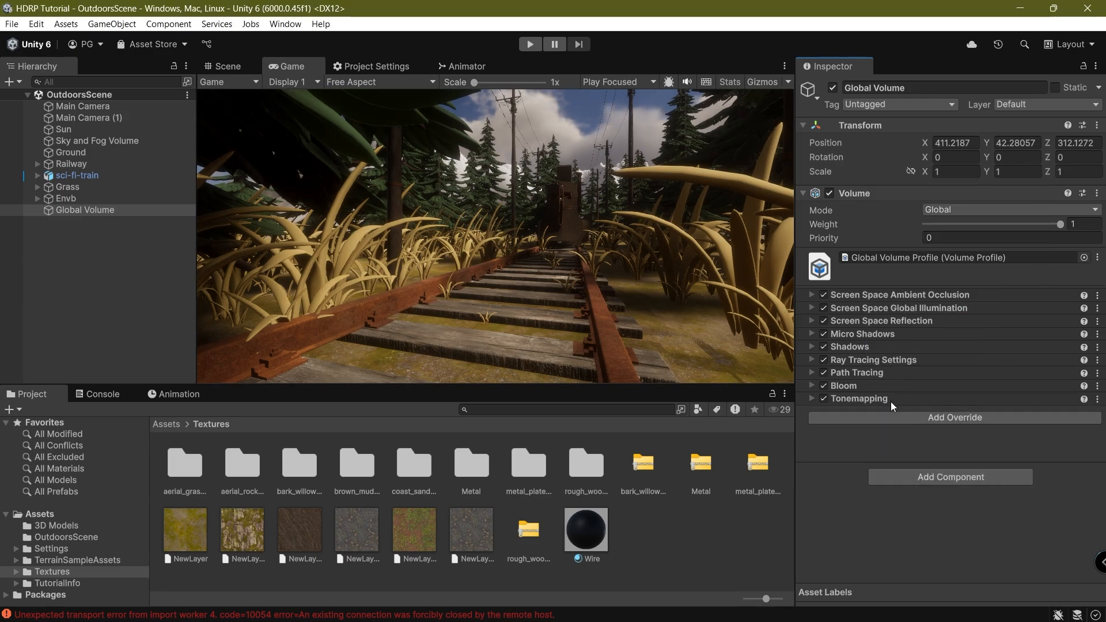
Add a Screen Space Lens Flare override with all settings enabled and Intensity 1.5.
{"action": "left_click", "coordinate": [882, 417]}
{"action": "left_click", "coordinate": [939, 305]}
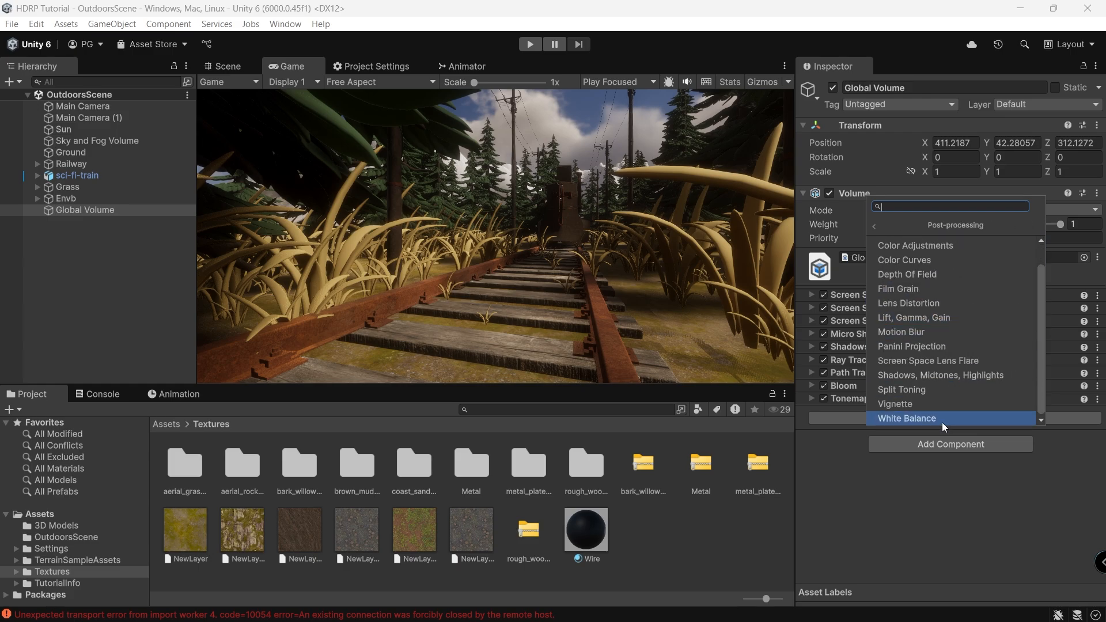
{"action": "left_click", "coordinate": [945, 361]}
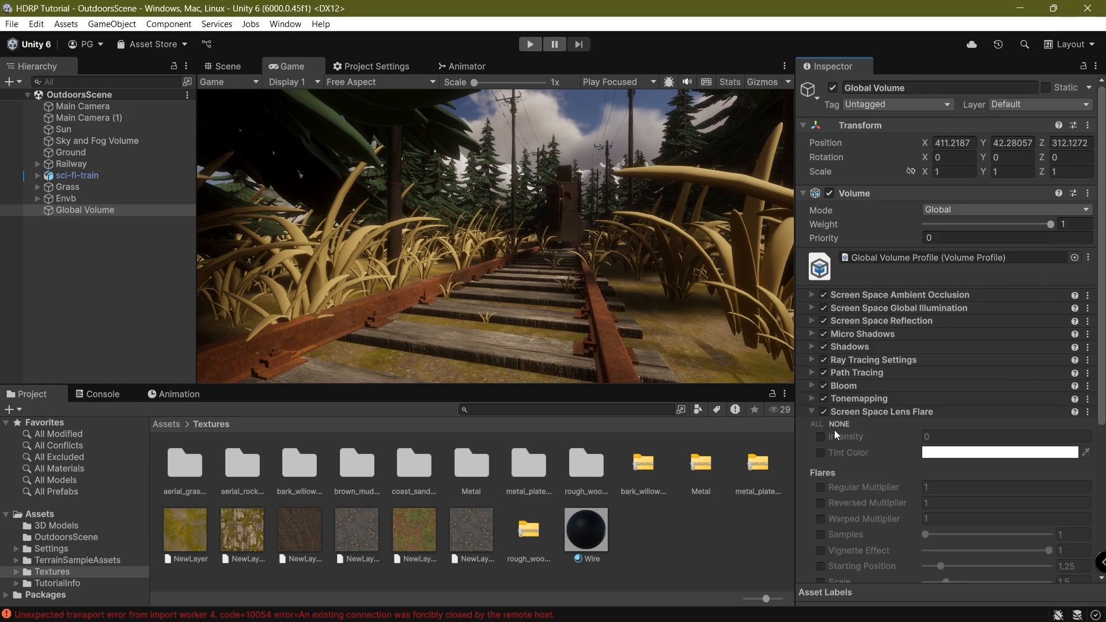
{"action": "left_click", "coordinate": [815, 424]}
{"action": "left_click", "coordinate": [926, 436]}
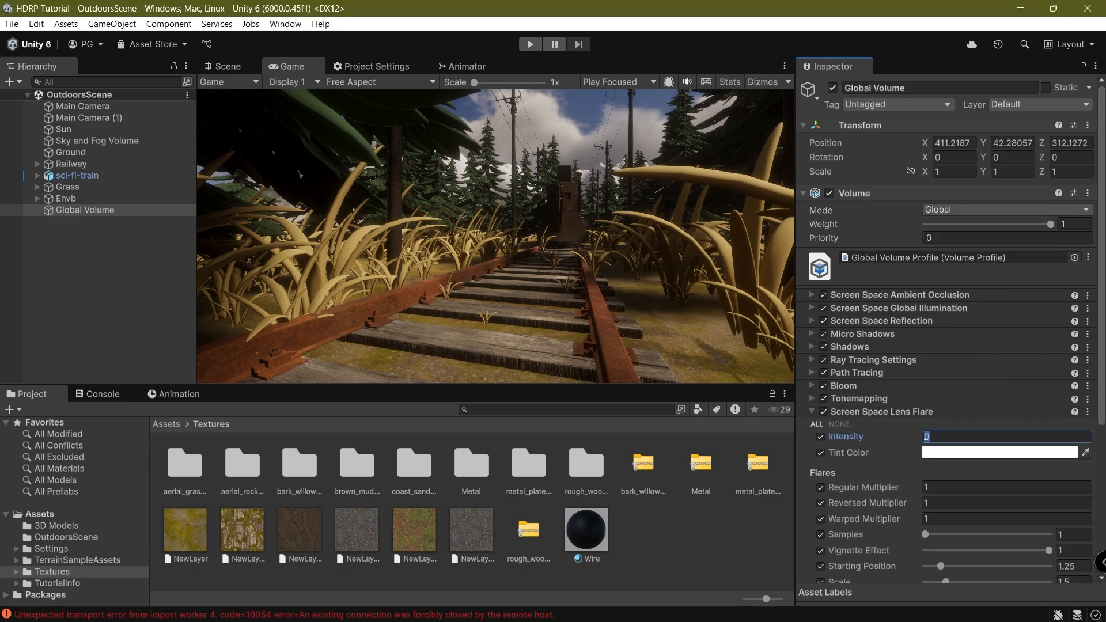
{"action": "type", "text": "1.5"}
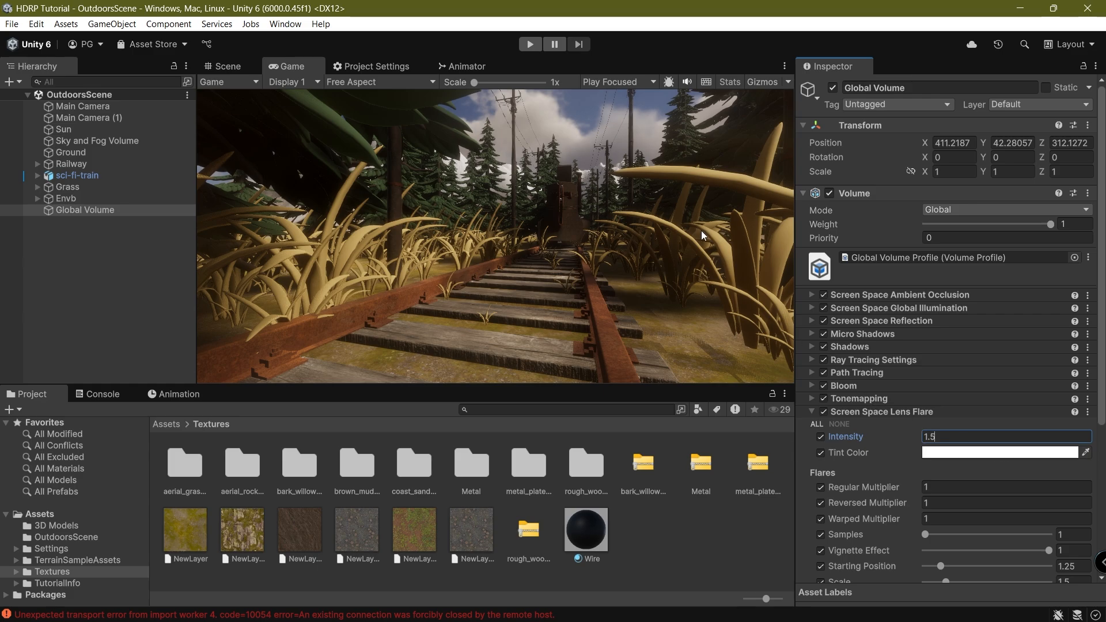
{"action": "left_click", "coordinate": [659, 187]}
{"action": "scroll", "coordinate": [939, 409], "scroll_direction": "down", "scroll_amount": 5}
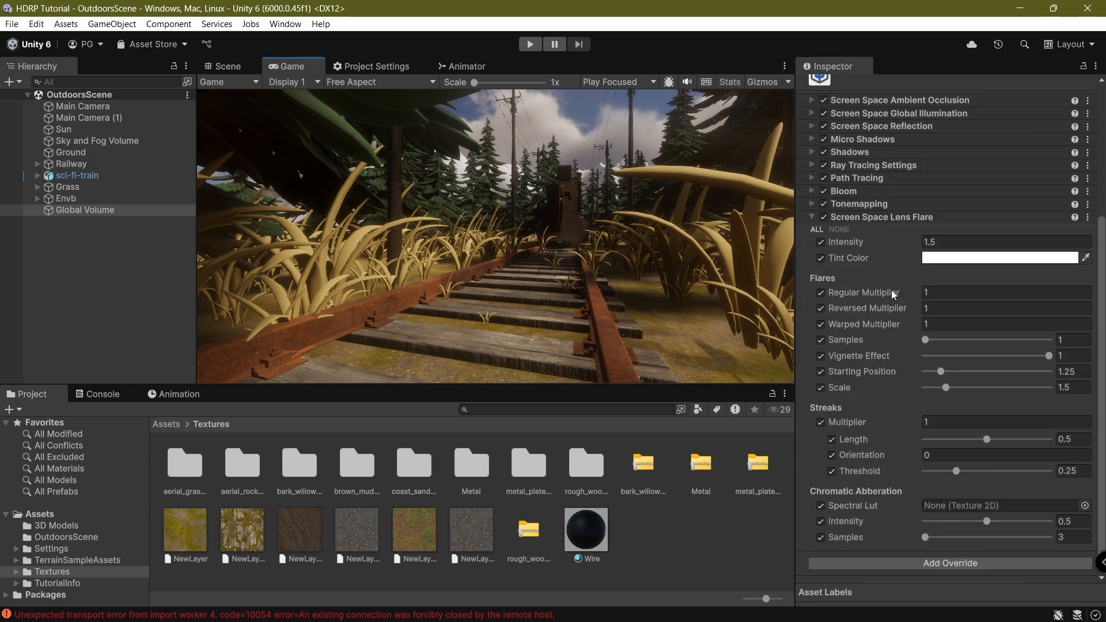
{"action": "left_click", "coordinate": [873, 217]}
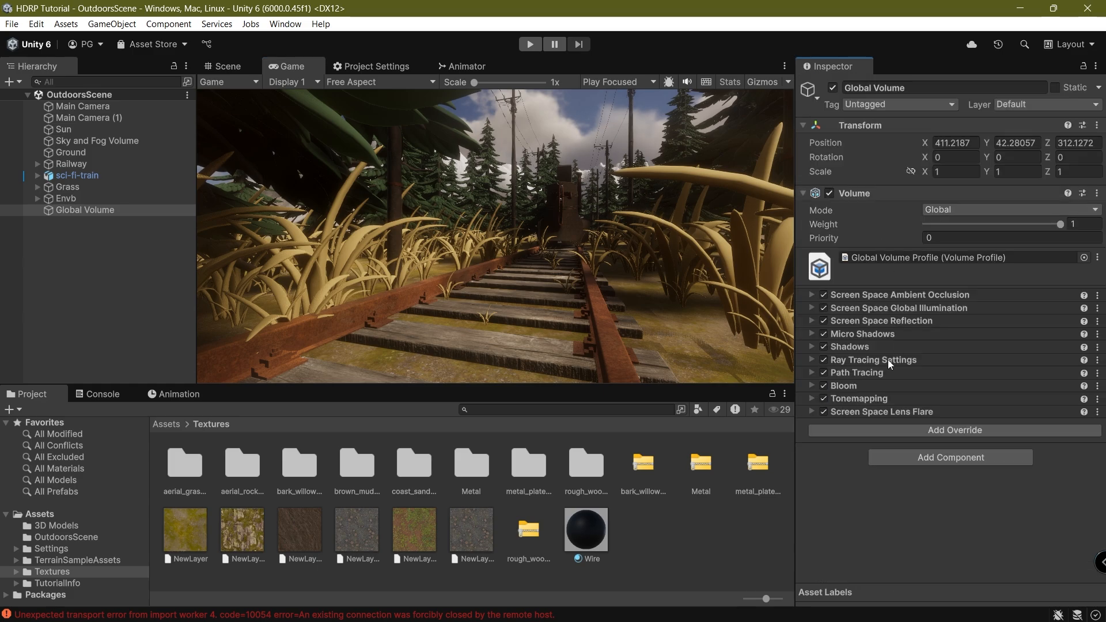
{"action": "left_click", "coordinate": [881, 431]}
Add a Depth Of Field override and set its Focus Mode to Physical Camera.
{"action": "left_click", "coordinate": [762, 496]}
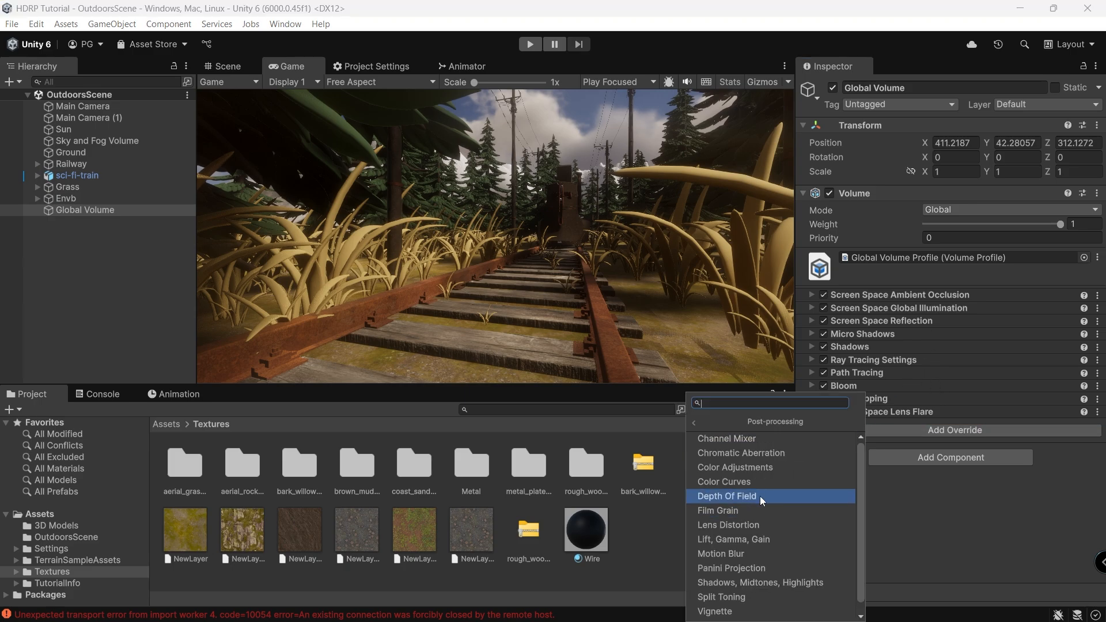
{"action": "left_click", "coordinate": [759, 495]}
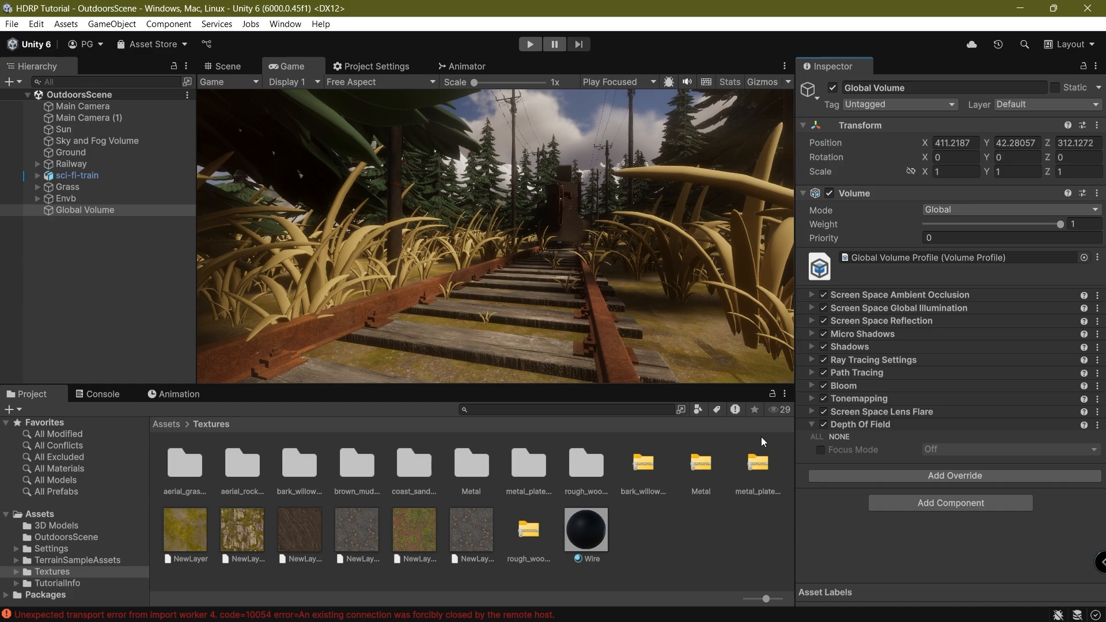
{"action": "left_click", "coordinate": [820, 449]}
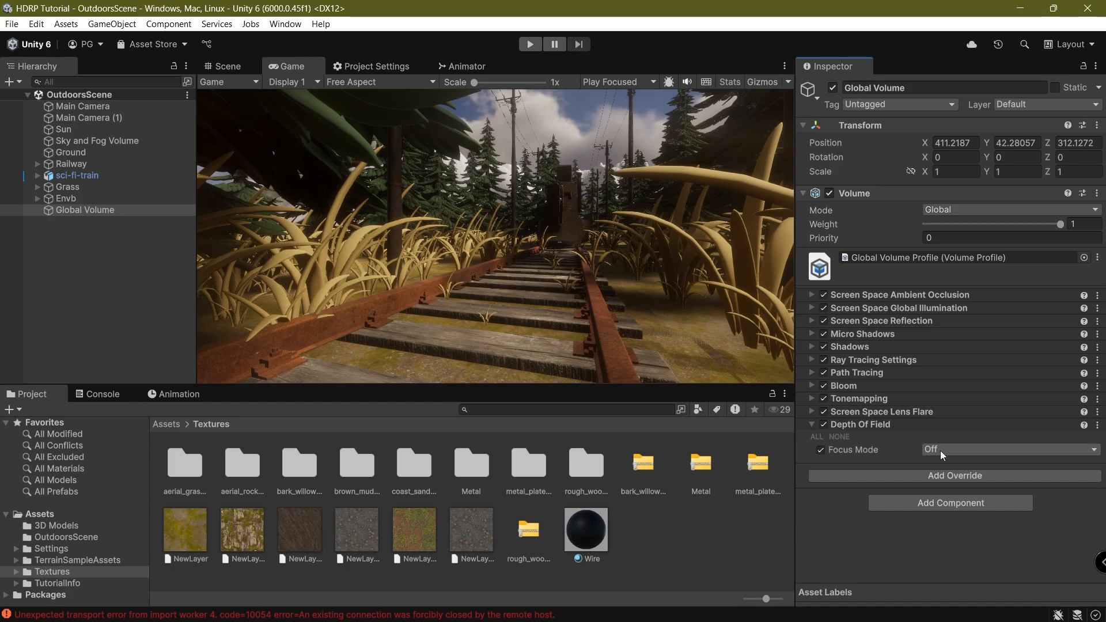
{"action": "left_click", "coordinate": [979, 449]}
{"action": "left_click", "coordinate": [976, 494]}
{"action": "left_click", "coordinate": [956, 449]}
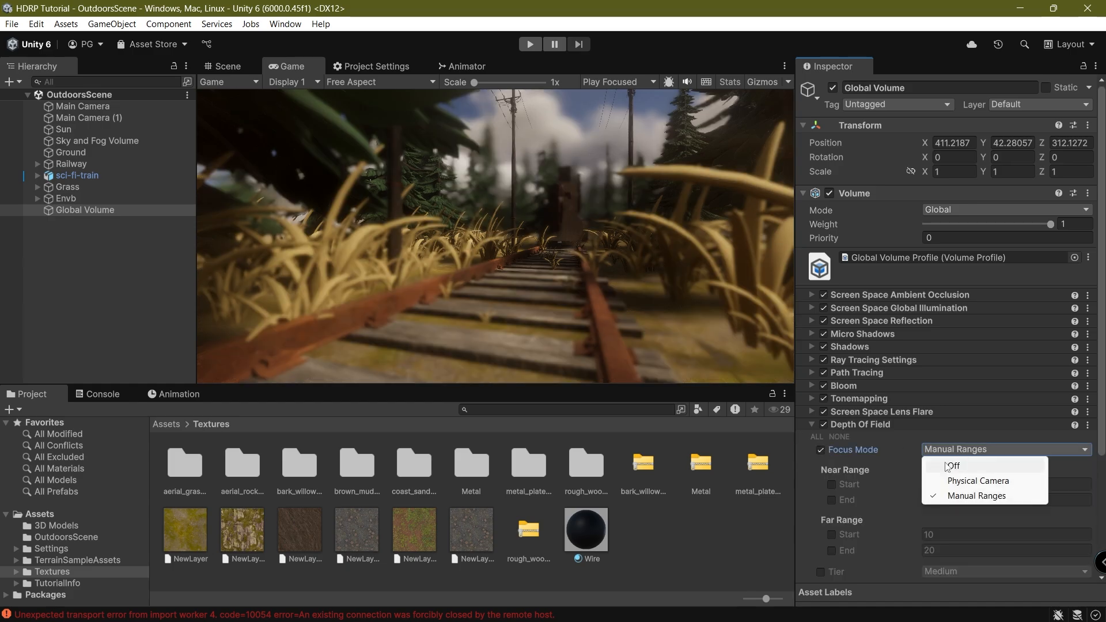
{"action": "left_click", "coordinate": [954, 465]}
{"action": "left_click", "coordinate": [945, 449]}
{"action": "left_click", "coordinate": [960, 482]}
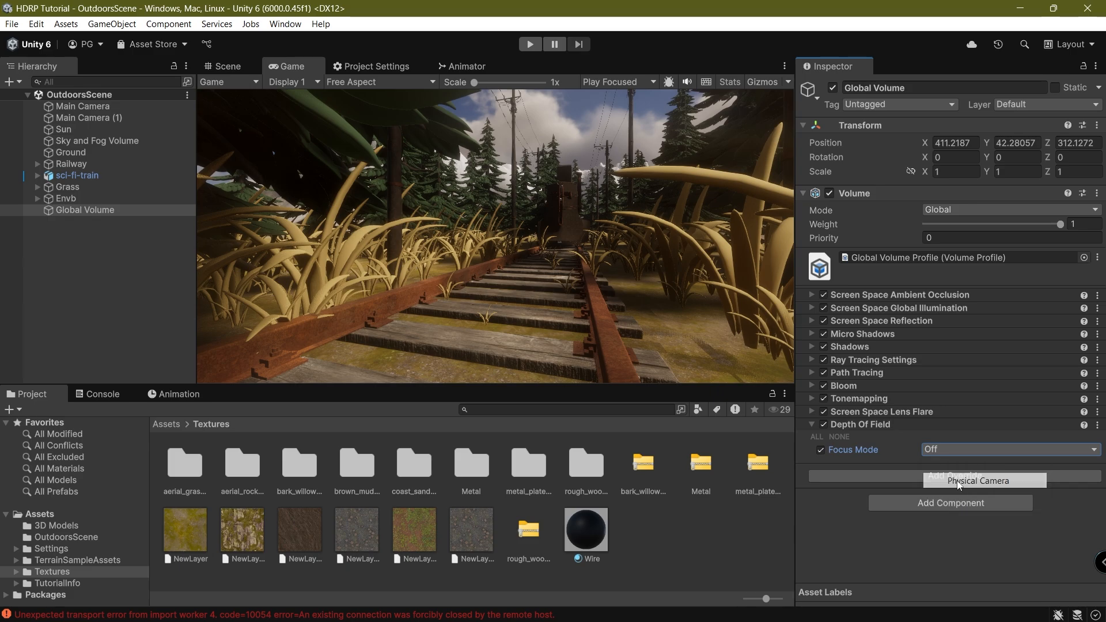
Enable focus distance settings, set blur Tier to High, and try Camera focus distance with near blur tweaks.
{"action": "scroll", "coordinate": [899, 467], "scroll_direction": "down", "scroll_amount": 4}
{"action": "left_click", "coordinate": [831, 374]}
{"action": "left_click", "coordinate": [831, 390]}
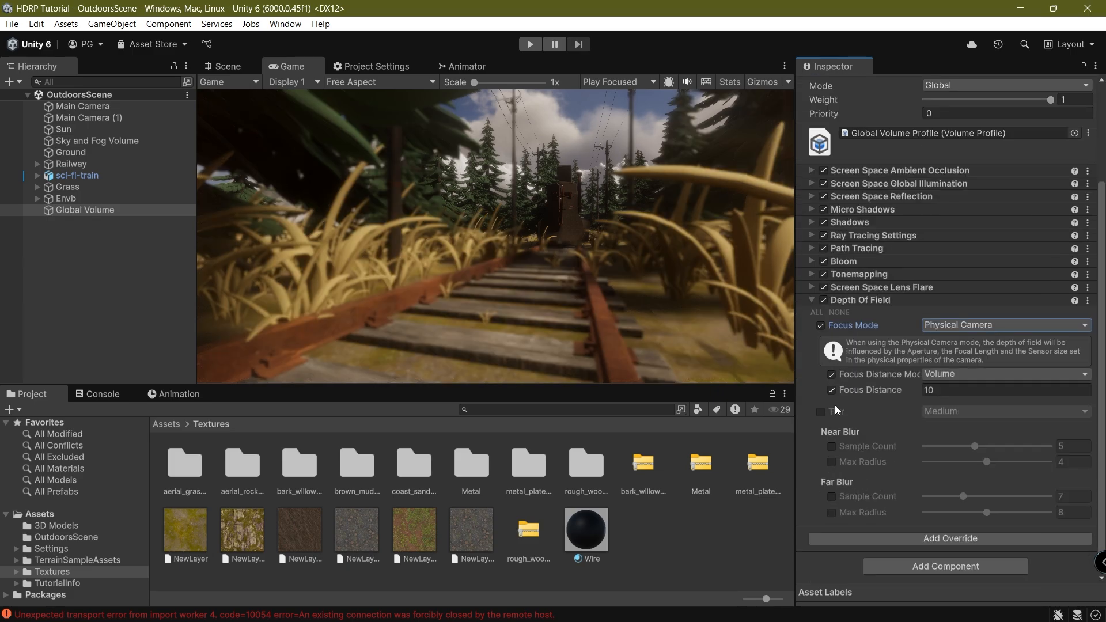
{"action": "left_click", "coordinate": [820, 411]}
{"action": "left_click", "coordinate": [933, 411]}
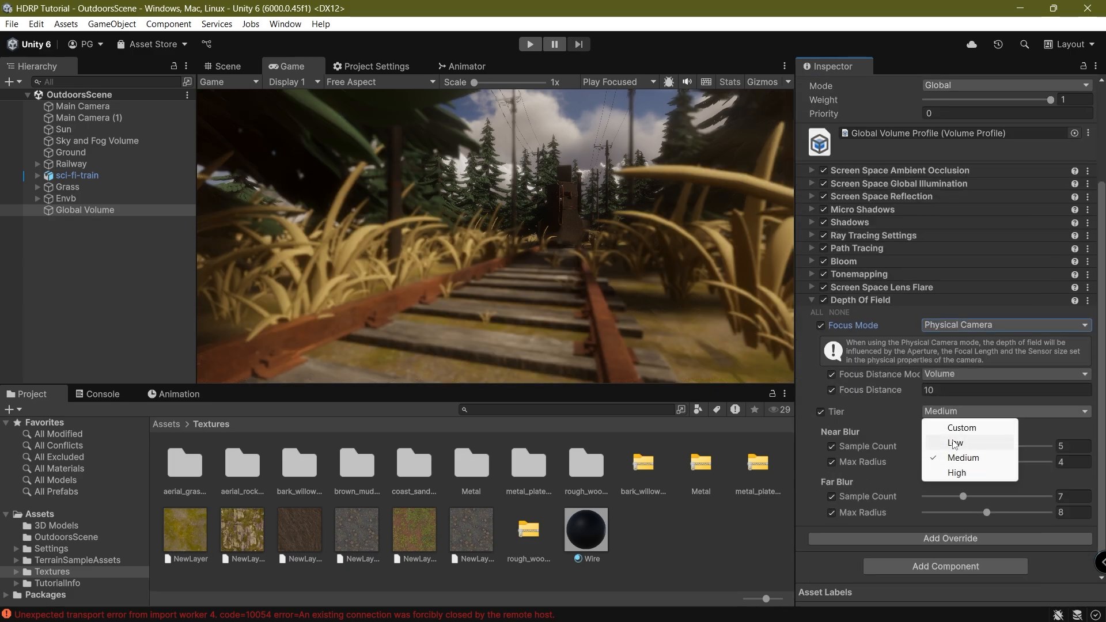
{"action": "left_click", "coordinate": [950, 474]}
{"action": "left_click", "coordinate": [956, 374]}
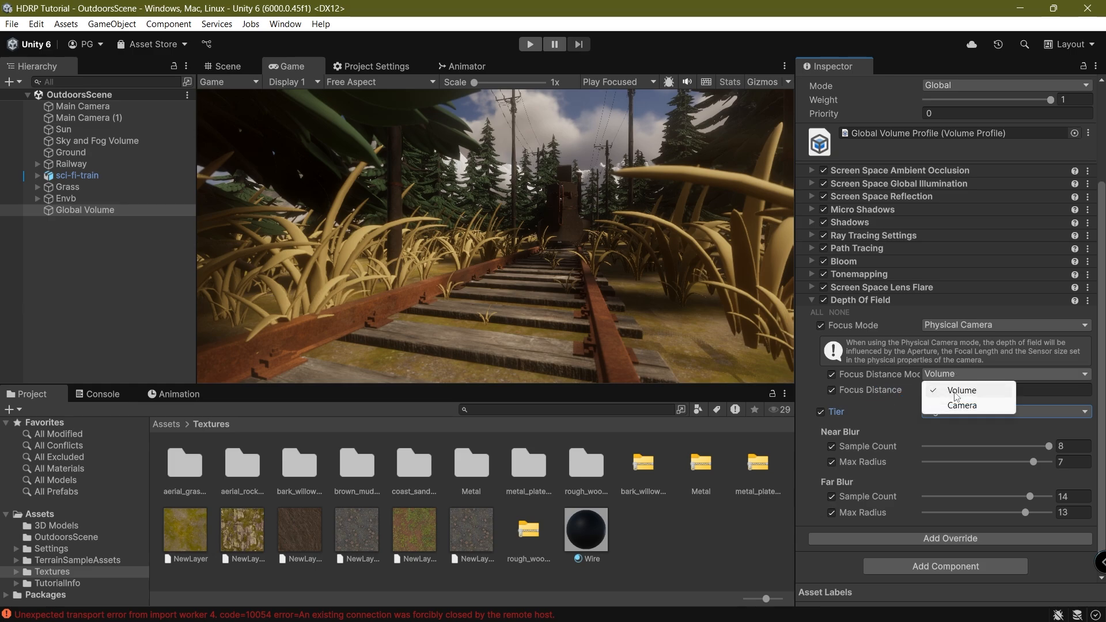
{"action": "left_click", "coordinate": [859, 371]}
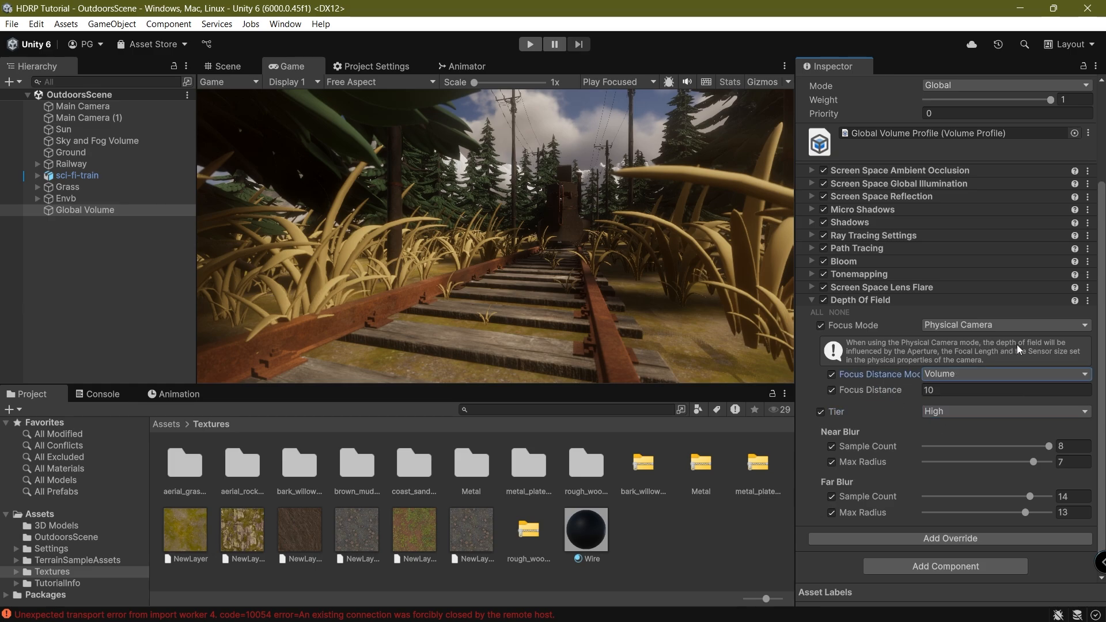
{"action": "left_click", "coordinate": [945, 374]}
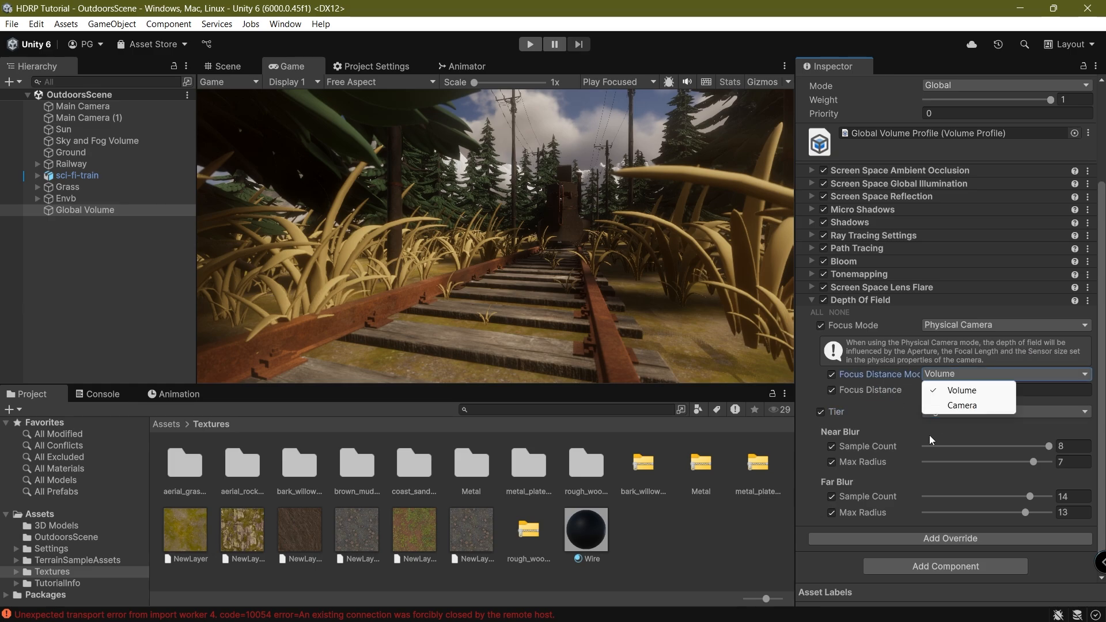
{"action": "left_click", "coordinate": [947, 404]}
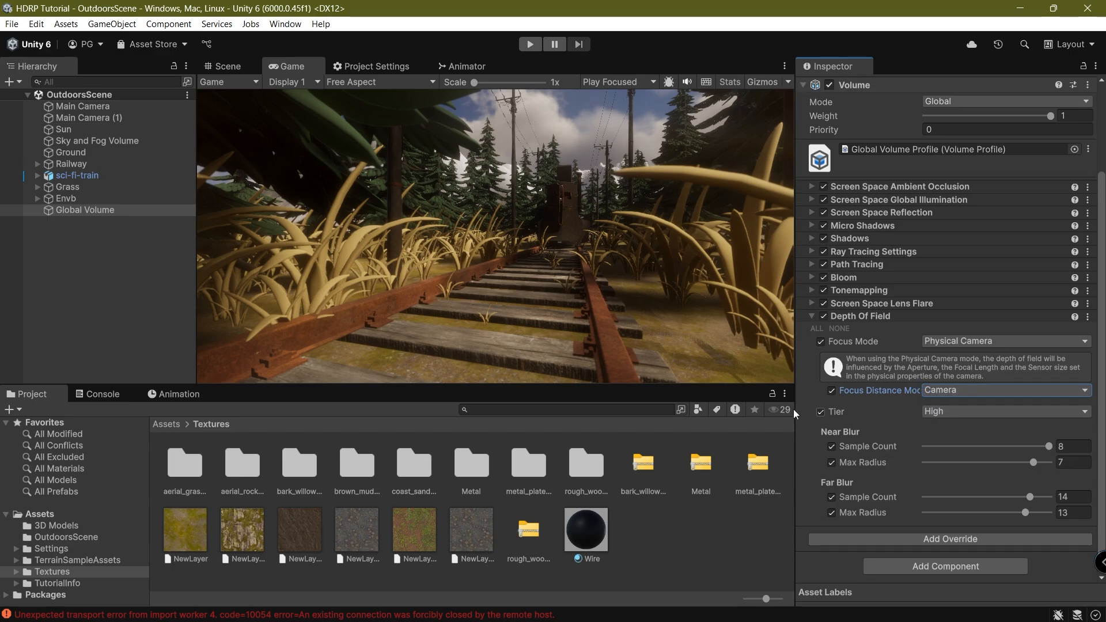
{"action": "left_click", "coordinate": [513, 233]}
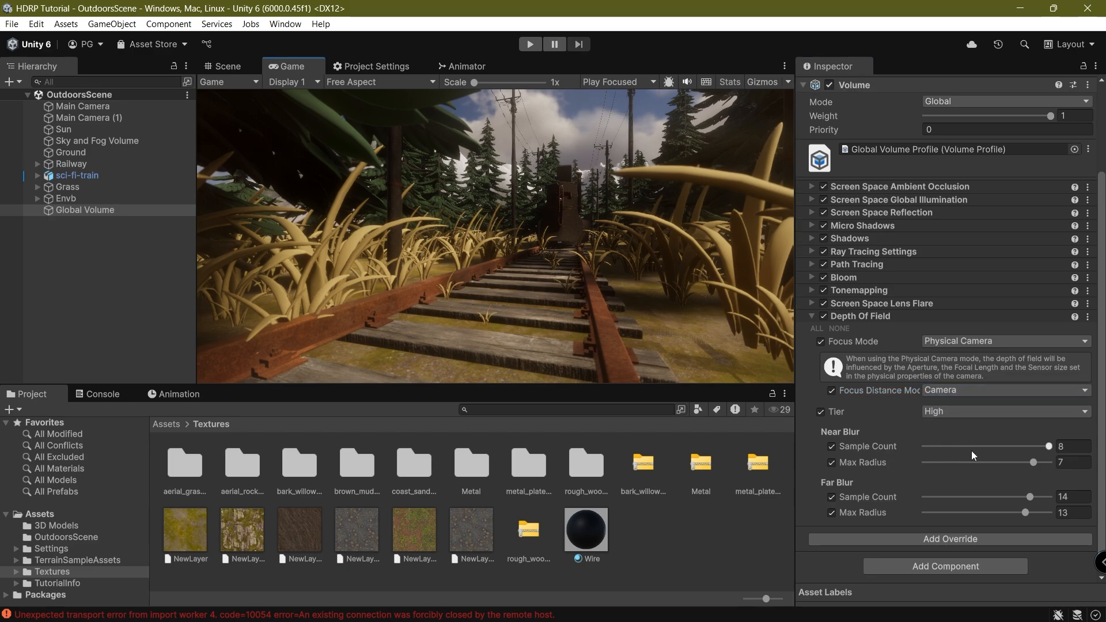
{"action": "mouse_move", "coordinate": [1009, 443]}
{"action": "left_mouse_down"}
{"action": "mouse_move", "coordinate": [965, 445]}
{"action": "mouse_move", "coordinate": [1024, 445]}
{"action": "left_mouse_up"}
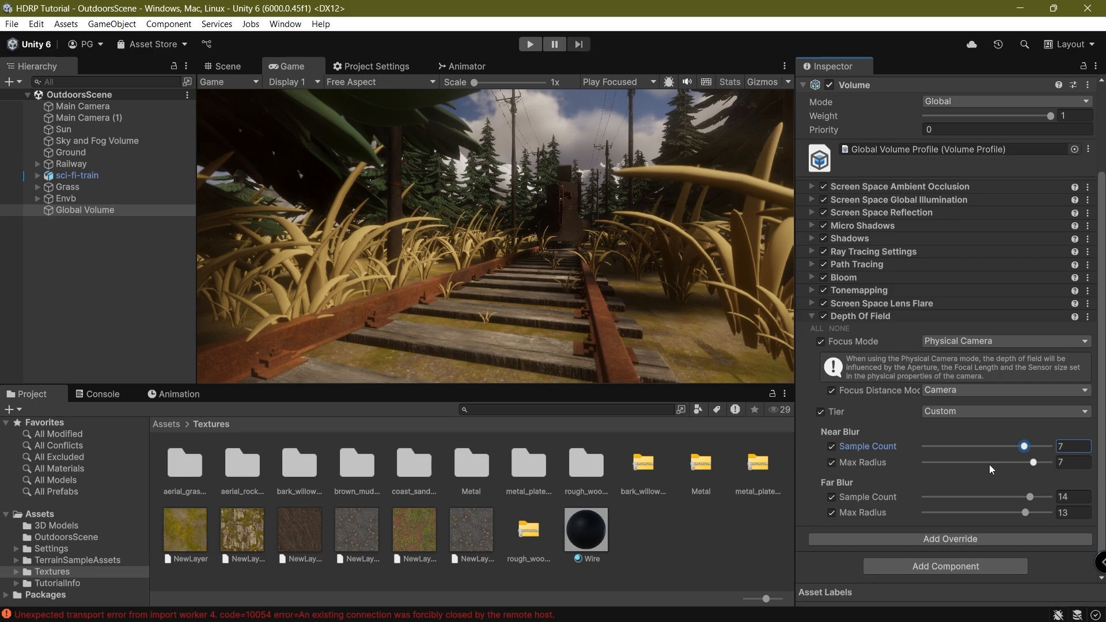
{"action": "left_click", "coordinate": [1001, 463]}
Keep Tier High, return focus distance to the Volume at 10, and set Focus Mode to Manual Ranges.
{"action": "left_click", "coordinate": [968, 394]}
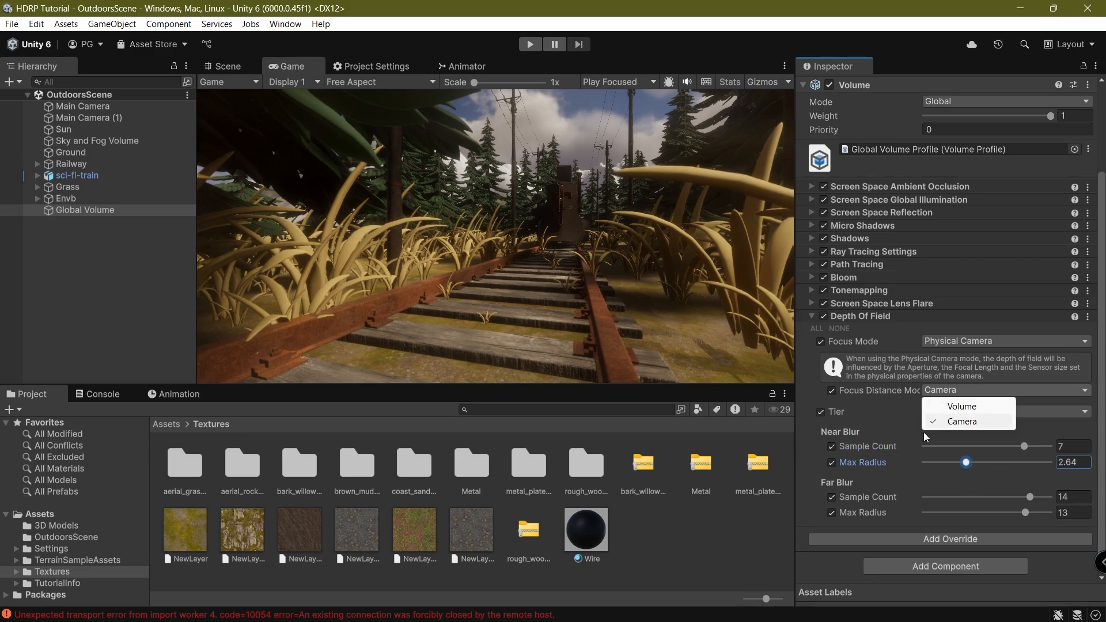
{"action": "left_click", "coordinate": [963, 413]}
{"action": "left_click", "coordinate": [964, 472]}
{"action": "left_click", "coordinate": [961, 391]}
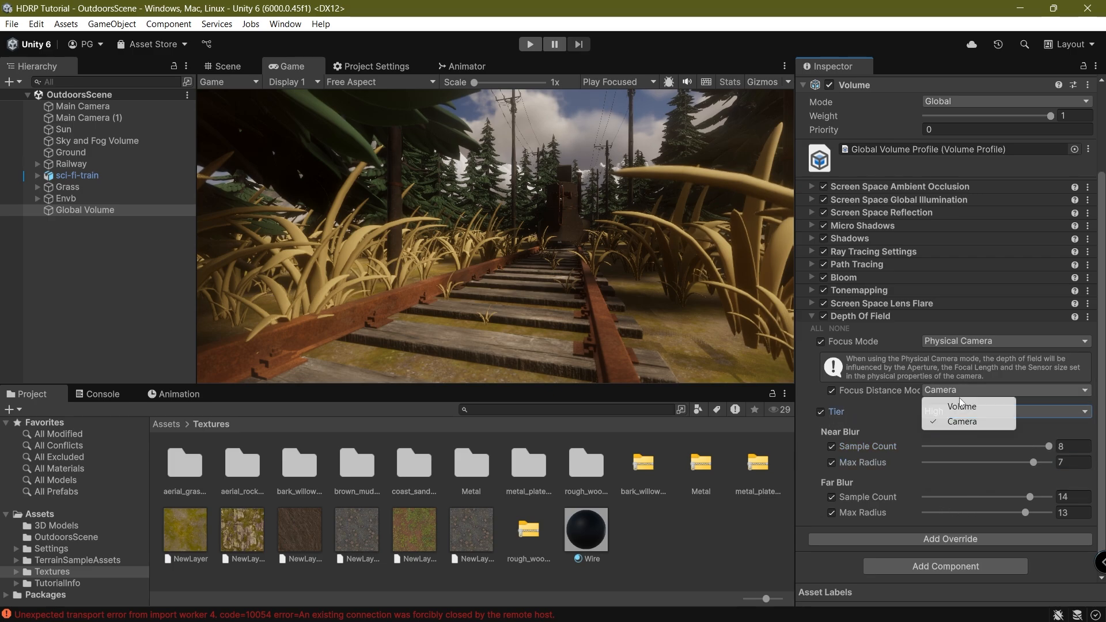
{"action": "left_click", "coordinate": [942, 404]}
{"action": "left_click_drag", "start_coordinate": [902, 406], "coordinate": [921, 407]}
{"action": "left_click_drag", "start_coordinate": [800, 402], "coordinate": [424, 478]}
{"action": "key", "text": "ctrl+z"}
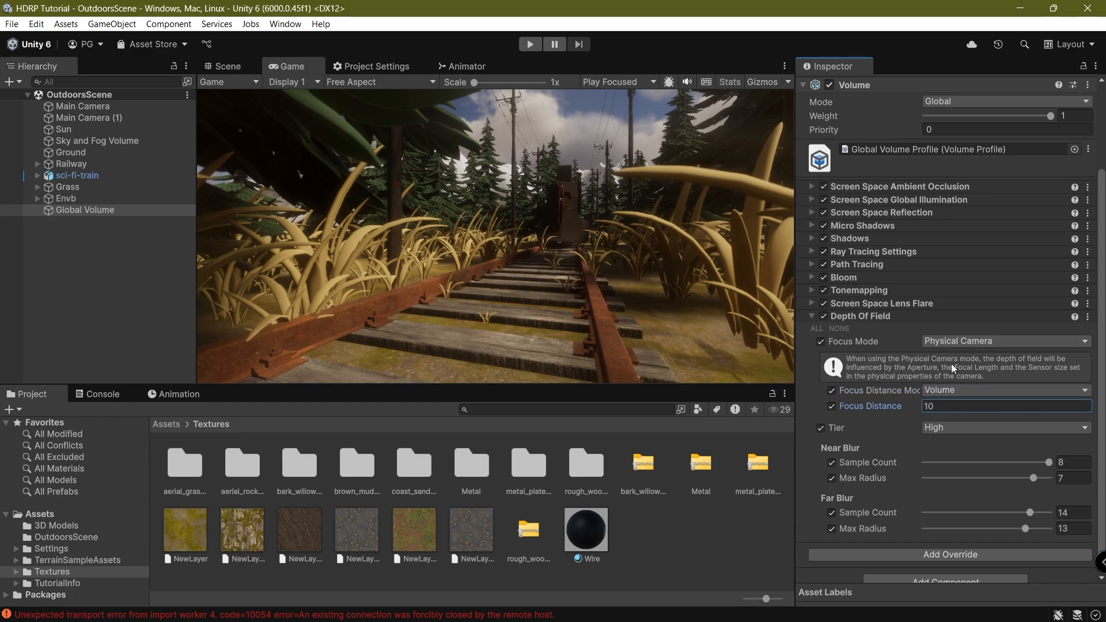
{"action": "left_click", "coordinate": [968, 341]}
{"action": "left_click", "coordinate": [941, 388]}
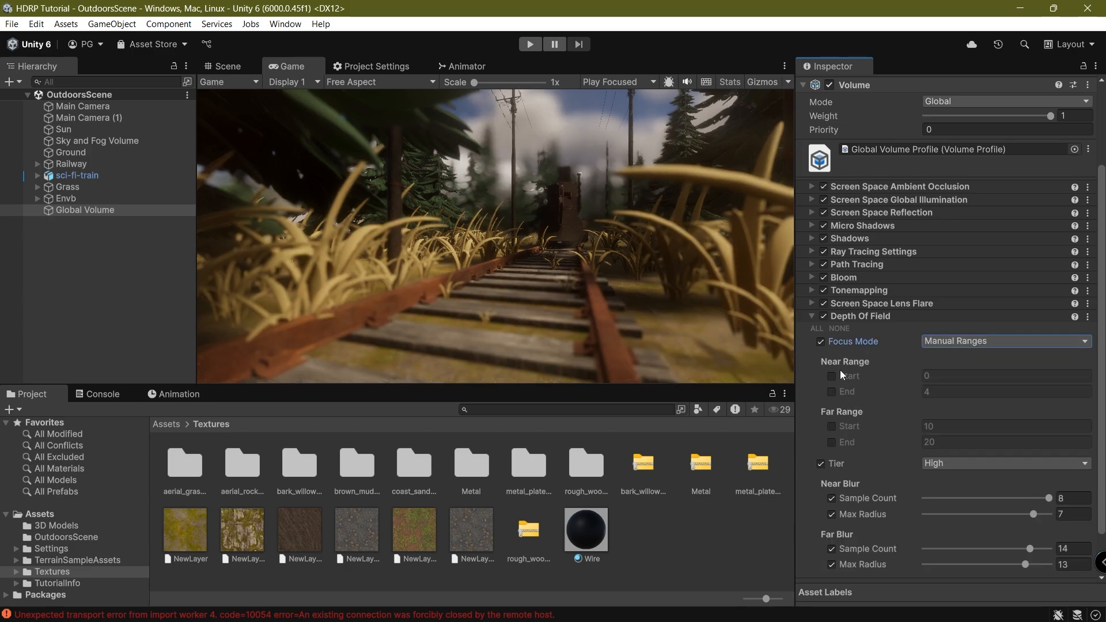
Enable the near and far range overrides and set the far range to 10.5–87.
{"action": "left_click", "coordinate": [832, 442]}
{"action": "scroll", "coordinate": [933, 484], "scroll_direction": "down", "scroll_amount": 2}
{"action": "left_click", "coordinate": [950, 411]}
{"action": "left_click", "coordinate": [939, 472]}
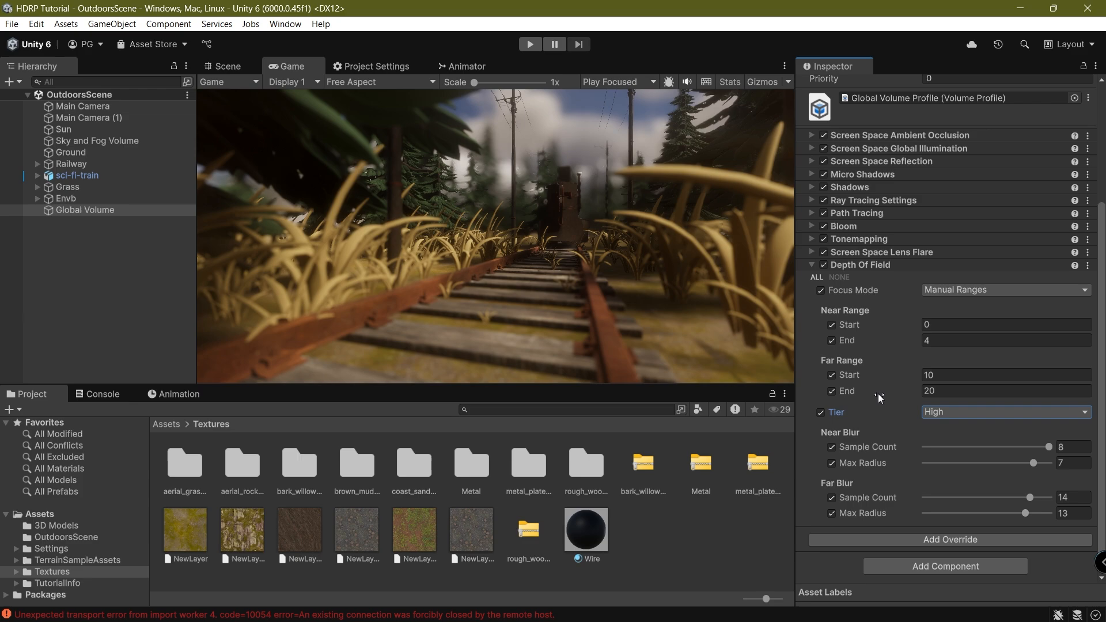
{"action": "left_click_drag", "start_coordinate": [878, 393], "coordinate": [342, 425]}
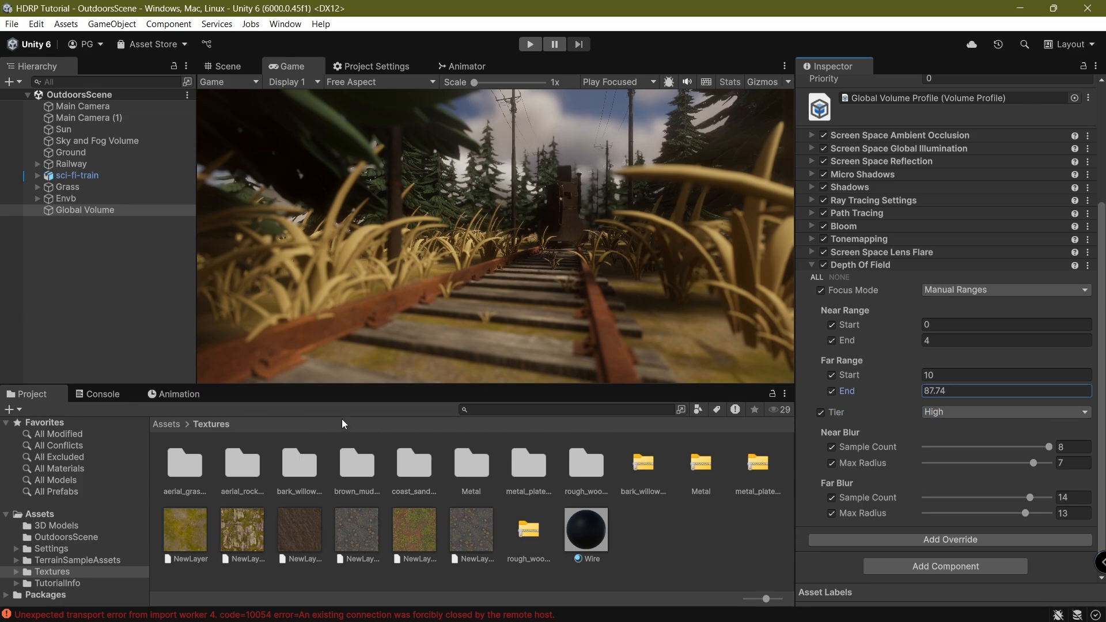
{"action": "left_click", "coordinate": [945, 391]}
{"action": "type", "text": "87"}
{"action": "left_click", "coordinate": [959, 375]}
{"action": "type", "text": "50"}
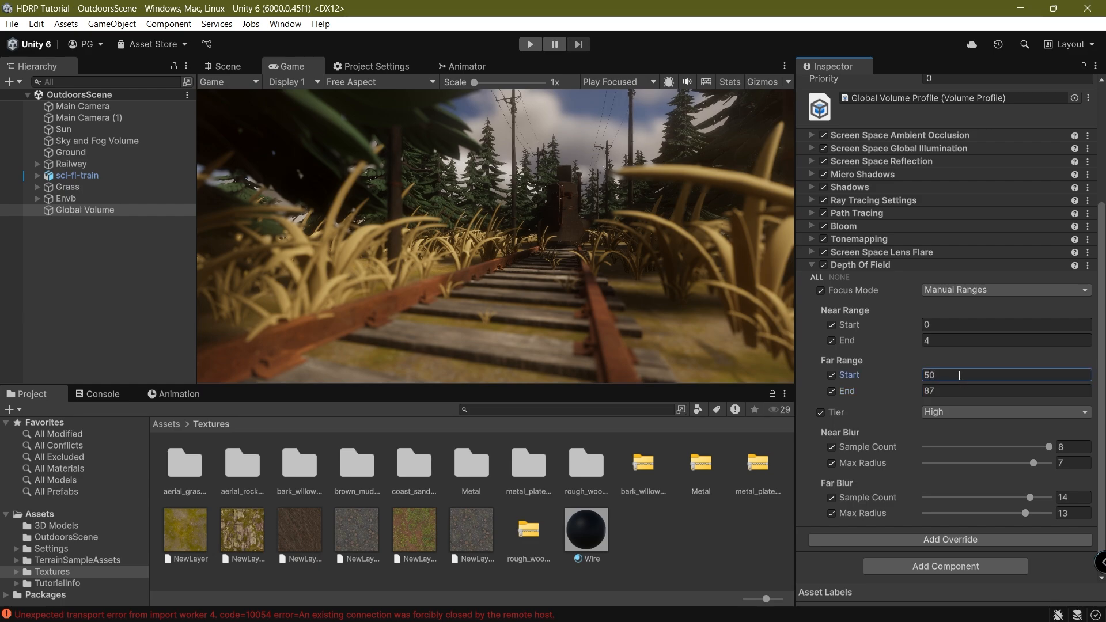
{"action": "key", "text": "BackSpace"}
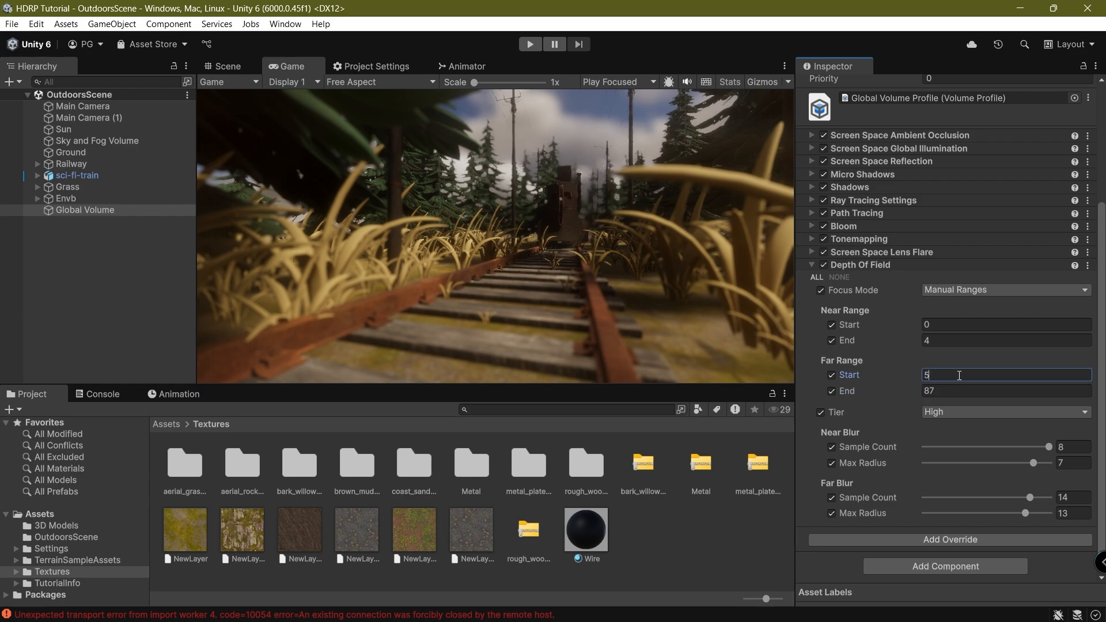
{"action": "type", "text": "46.8"}
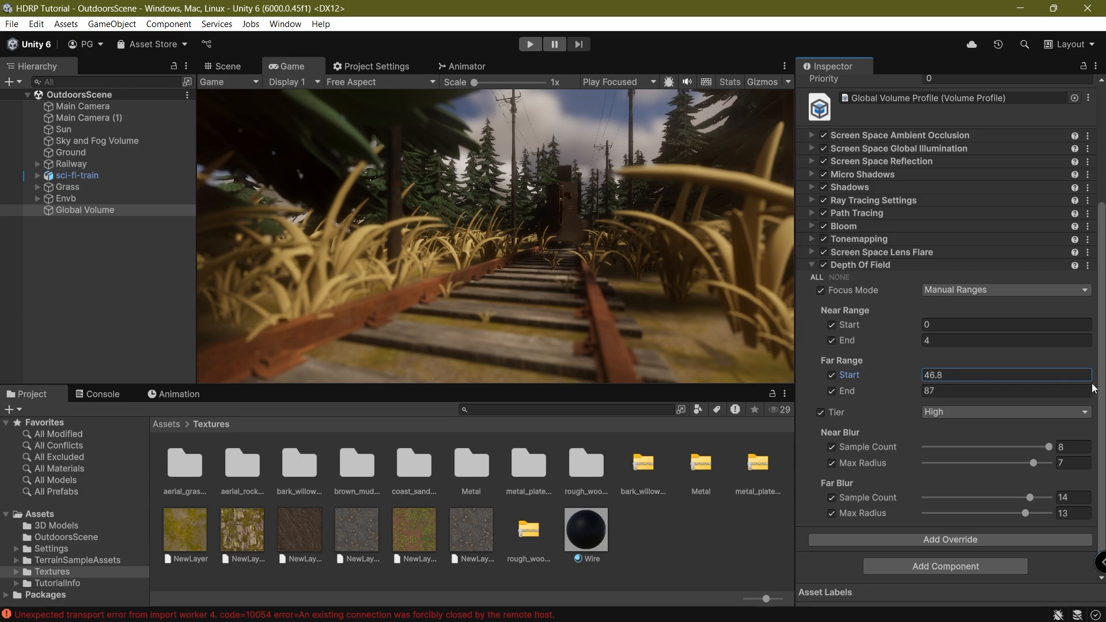
{"action": "left_click_drag", "start_coordinate": [1048, 391], "coordinate": [898, 398]}
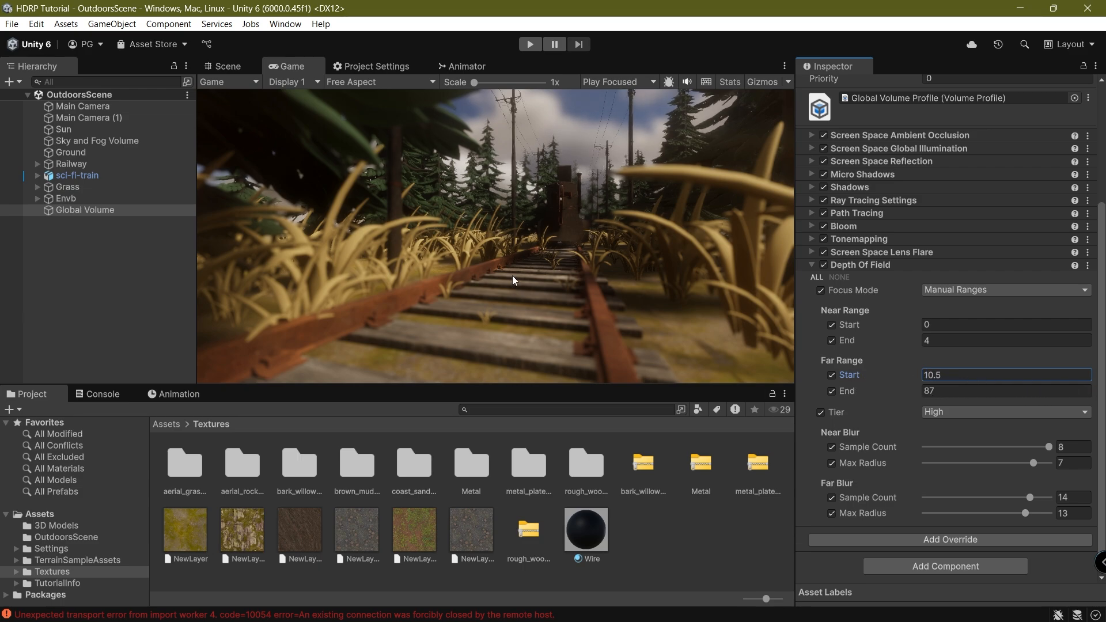
Preview Display 2 in the Game view, then switch back to Display 1.
{"action": "left_click", "coordinate": [311, 82]}
{"action": "left_click", "coordinate": [299, 112]}
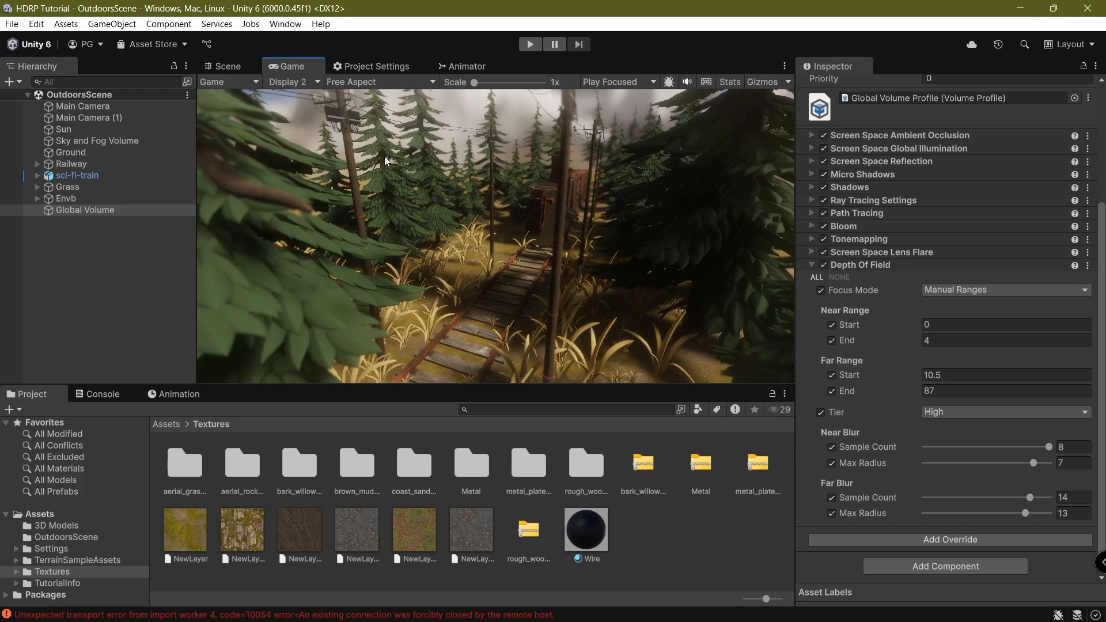
{"action": "left_click", "coordinate": [283, 82]}
{"action": "left_click", "coordinate": [308, 98]}
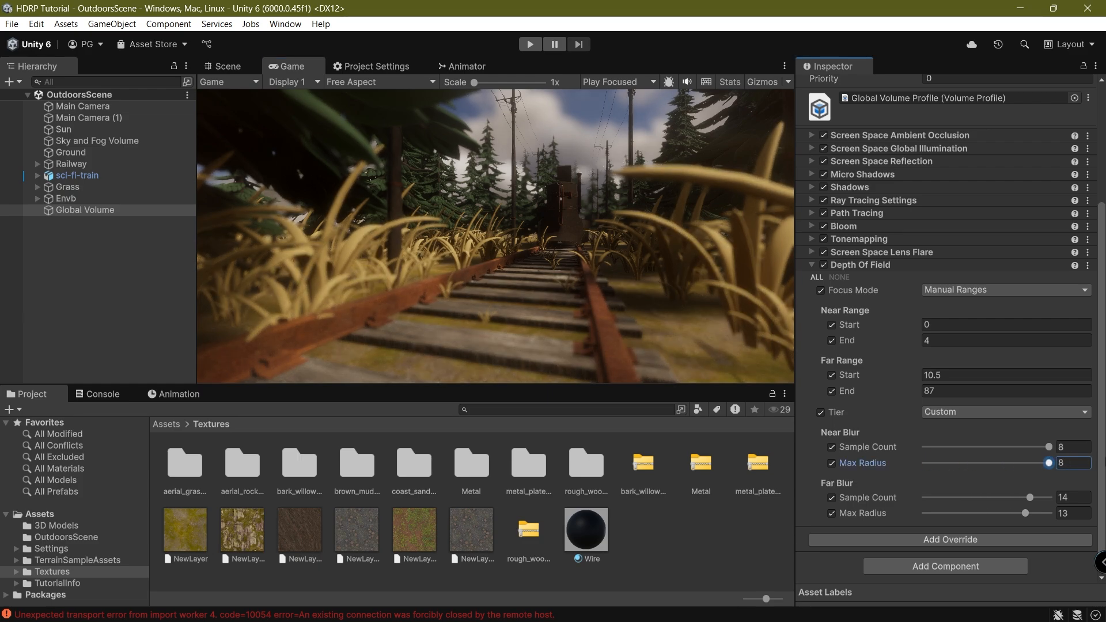
Set Near Blur Max Radius to 8 and Far Blur to 9 samples with radius 16.
{"action": "left_click_drag", "start_coordinate": [1024, 444], "coordinate": [1104, 459]}
{"action": "left_click_drag", "start_coordinate": [1007, 520], "coordinate": [984, 512]}
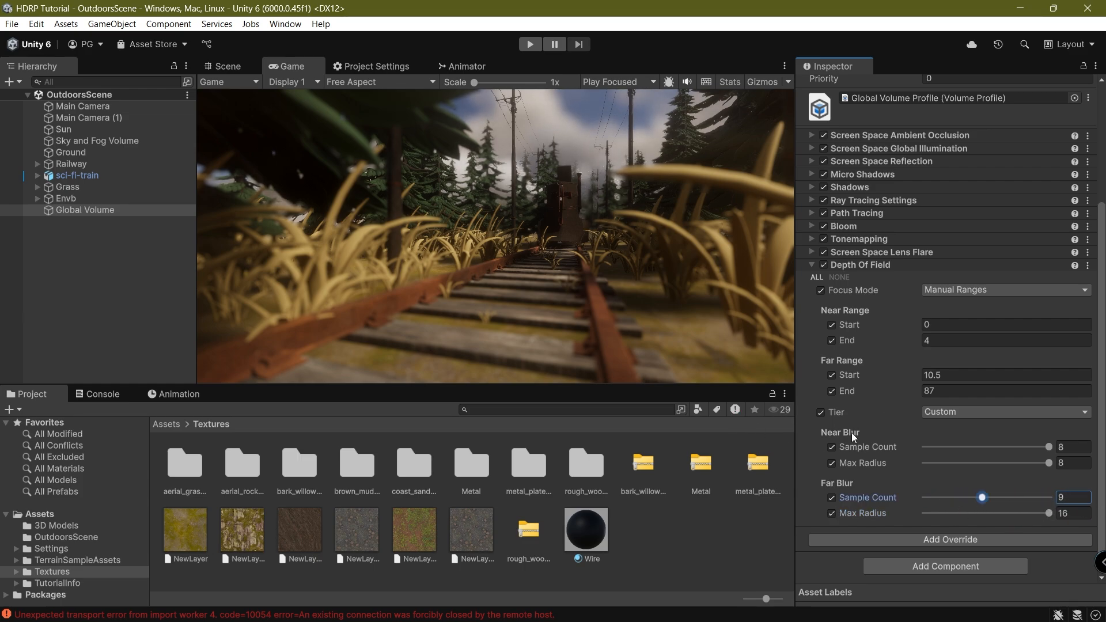
{"action": "left_click", "coordinate": [886, 269]}
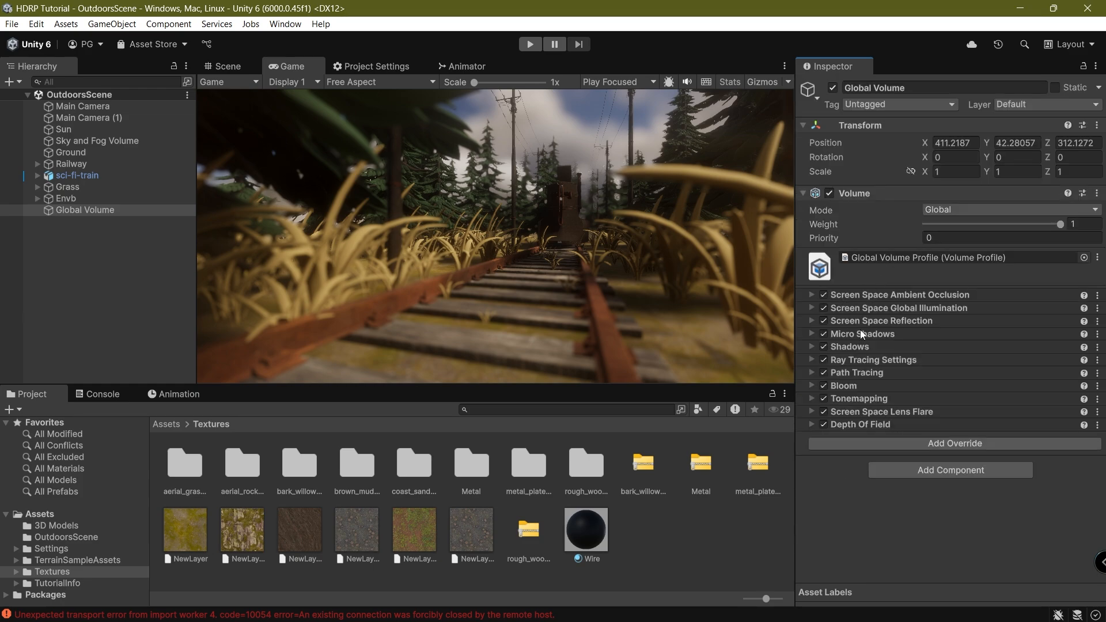
Add a Film Grain override with all its settings enabled.
{"action": "left_click", "coordinate": [851, 443]}
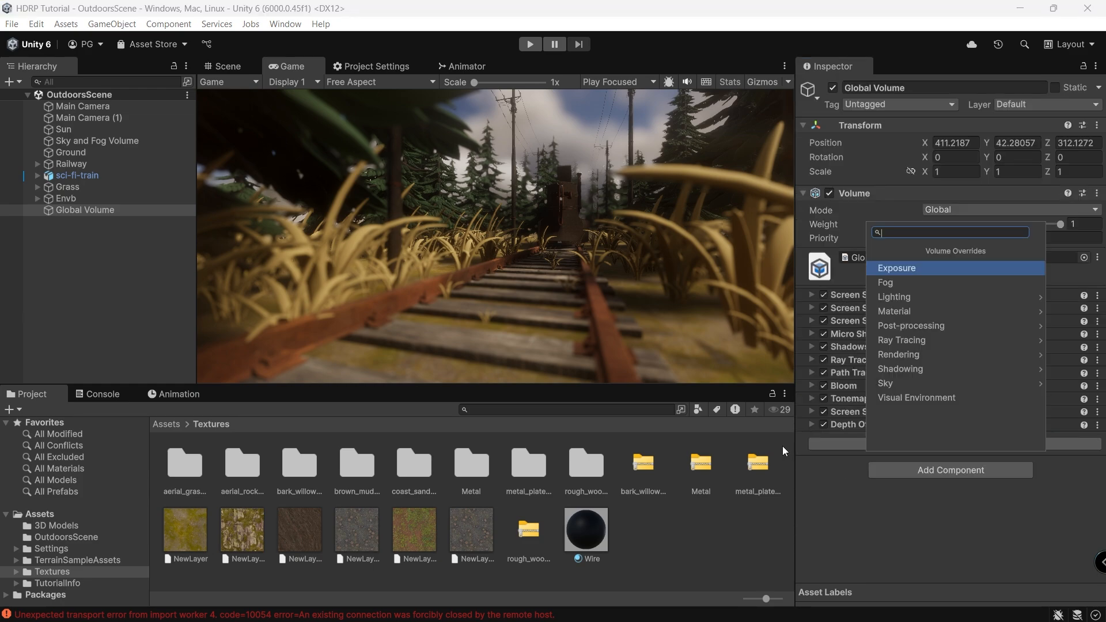
{"action": "left_click", "coordinate": [938, 326]}
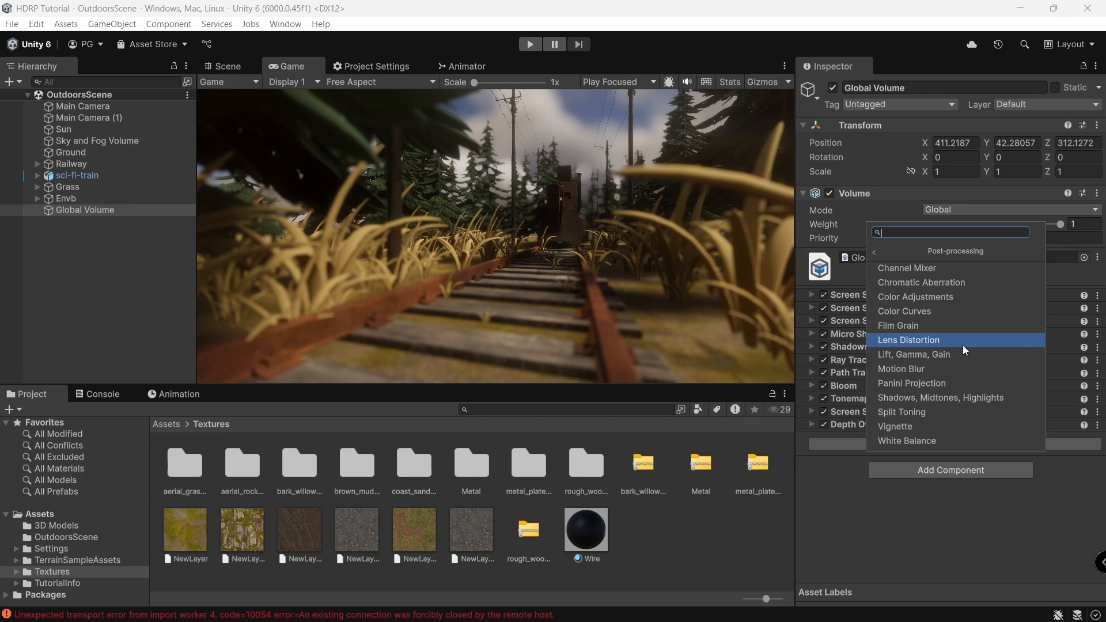
{"action": "left_click", "coordinate": [927, 327]}
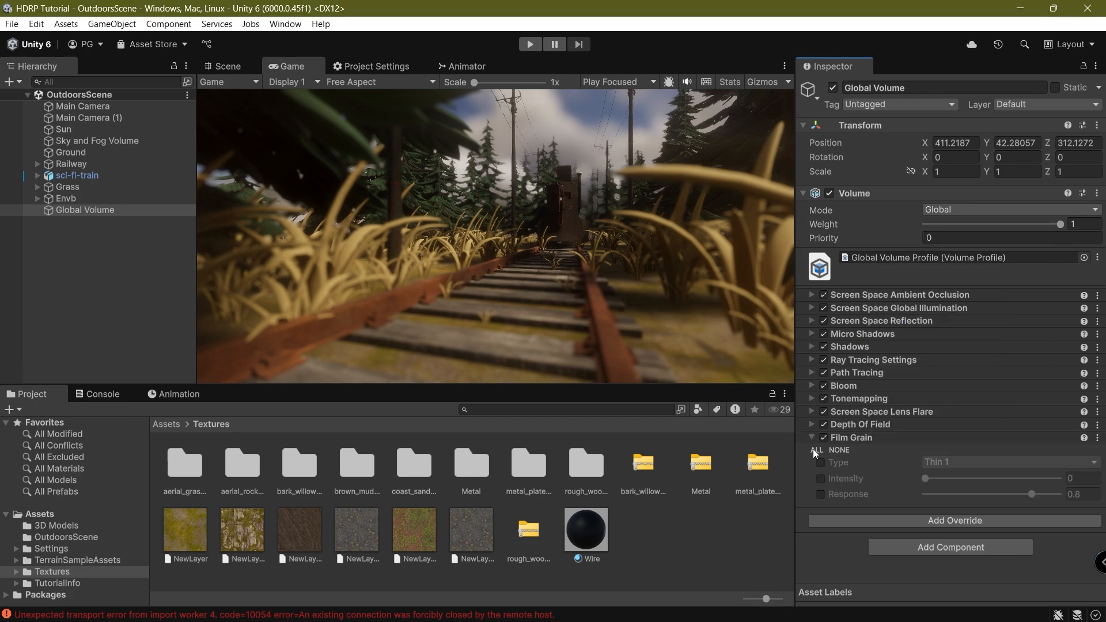
{"action": "left_click", "coordinate": [813, 449]}
{"action": "left_click", "coordinate": [974, 463]}
Keep grain type Thin 1, set Intensity to 0.575, save, and inspect it in a maximized Game view.
{"action": "left_click", "coordinate": [569, 198]}
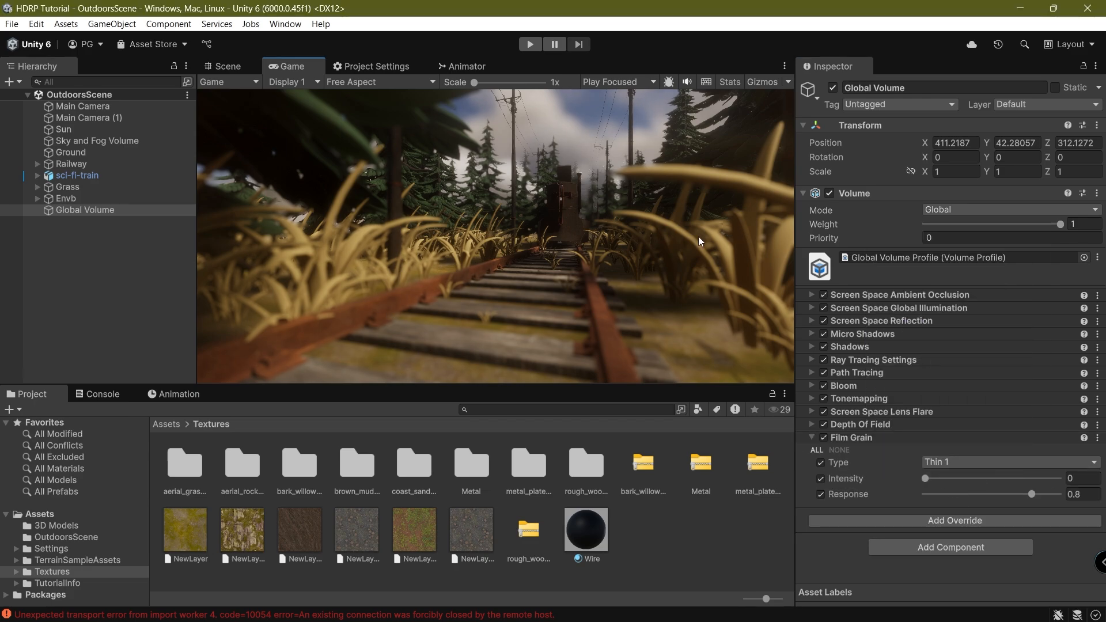
{"action": "left_click_drag", "start_coordinate": [934, 480], "coordinate": [982, 482]}
{"action": "left_click_drag", "start_coordinate": [1042, 478], "coordinate": [1001, 496]}
{"action": "key", "text": "ctrl+s"}
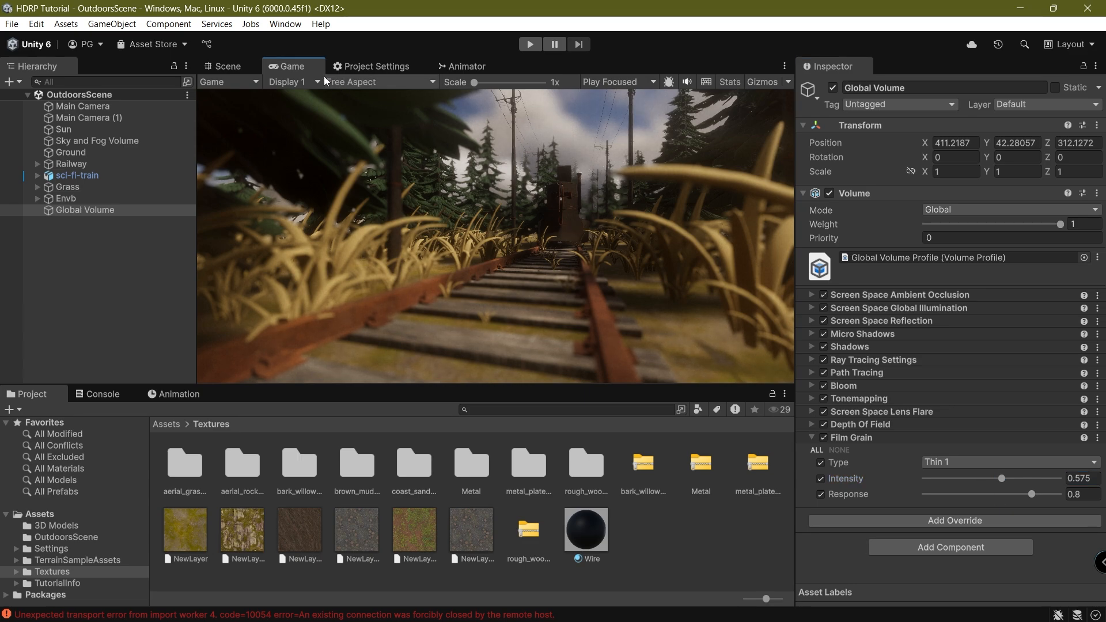
{"action": "double_click", "coordinate": [298, 68]}
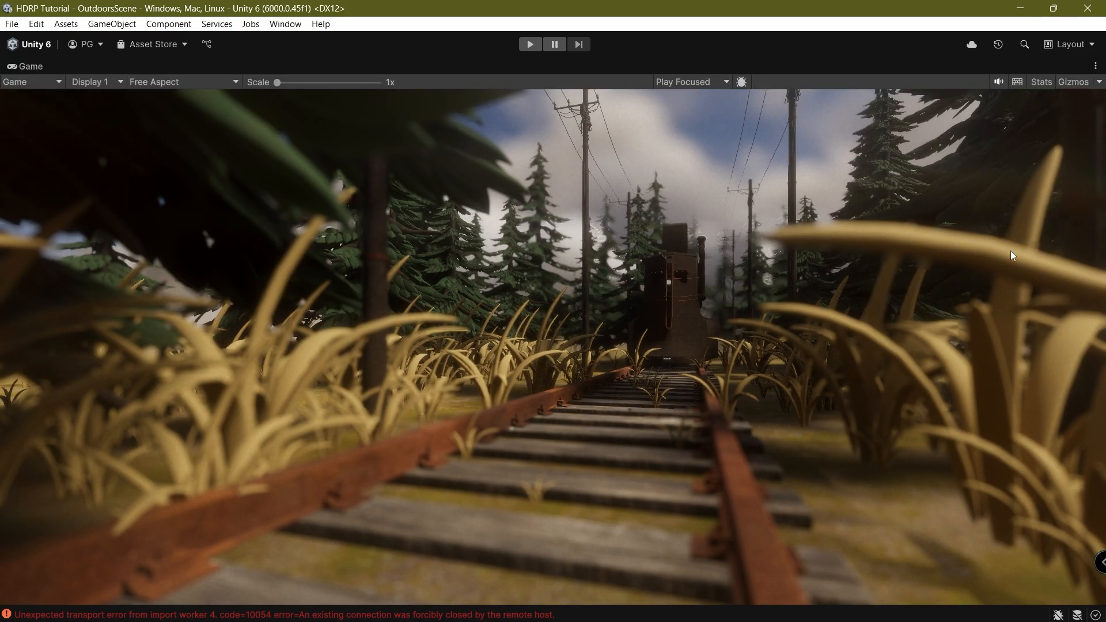
{"action": "double_click", "coordinate": [33, 66]}
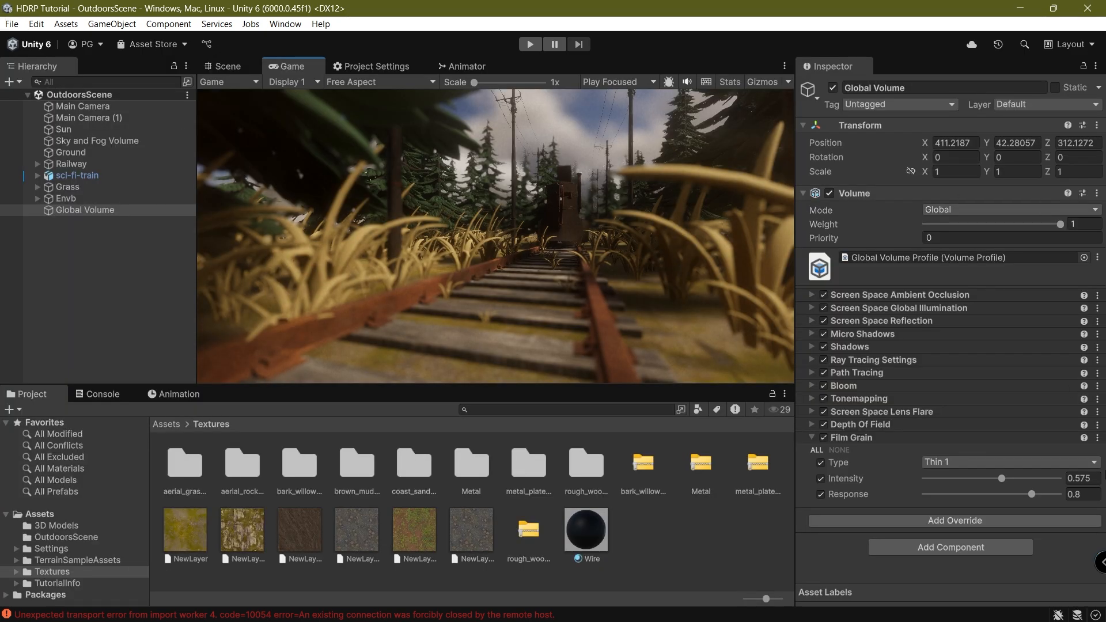
Collapse Film Grain and add a Shadows, Midtones, Highlights override to the Global Volume.
{"action": "left_click", "coordinate": [859, 438]}
{"action": "left_click", "coordinate": [858, 456]}
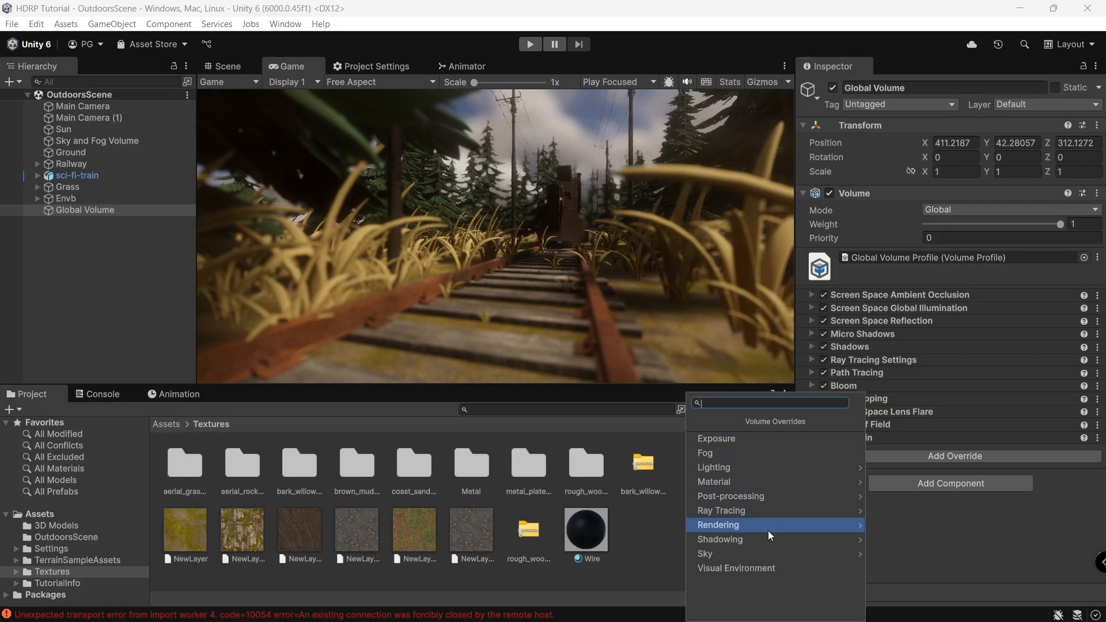
{"action": "left_click", "coordinate": [772, 498]}
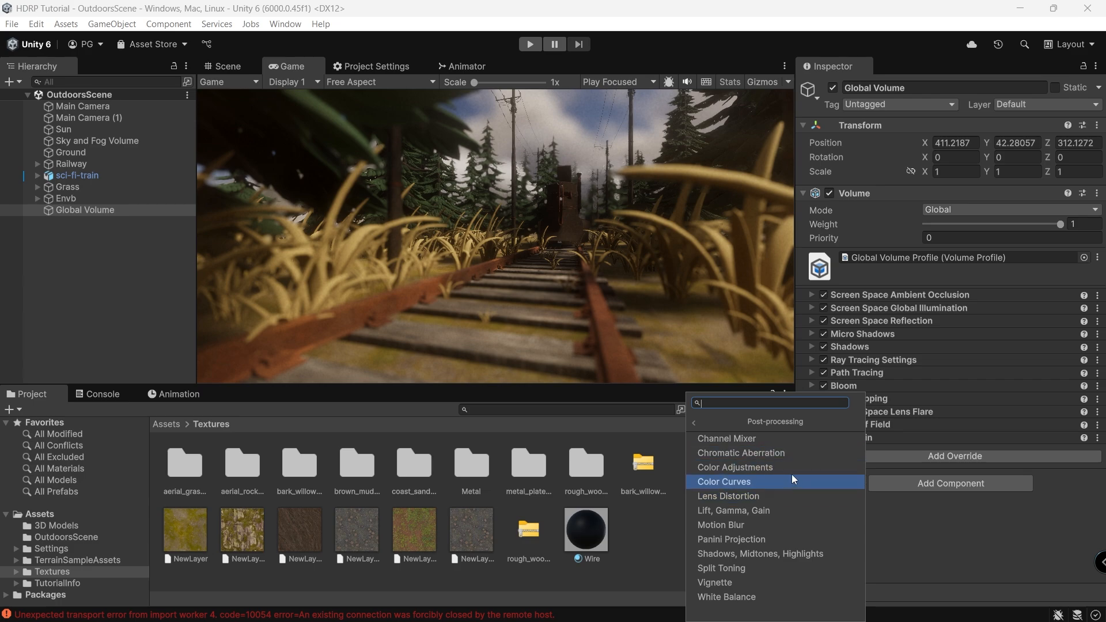
{"action": "left_click", "coordinate": [760, 554]}
{"action": "scroll", "coordinate": [824, 459], "scroll_direction": "down", "scroll_amount": 5}
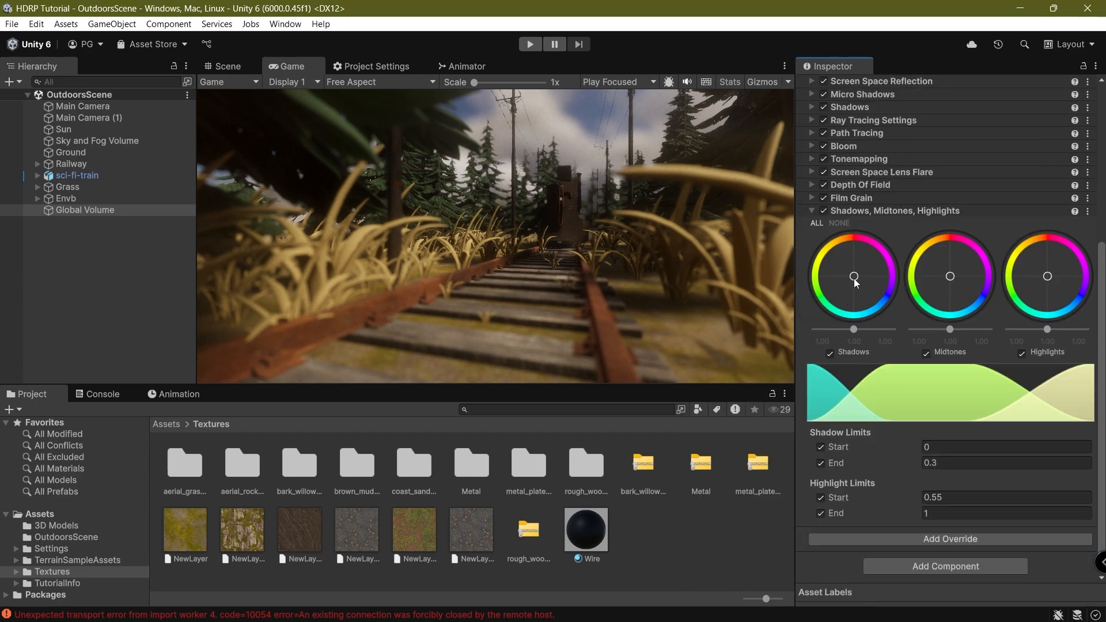
Tint shadows slightly cooler, highlights faintly, midtones warmer, then toggle the override to compare.
{"action": "left_click_drag", "start_coordinate": [853, 276], "coordinate": [862, 288]}
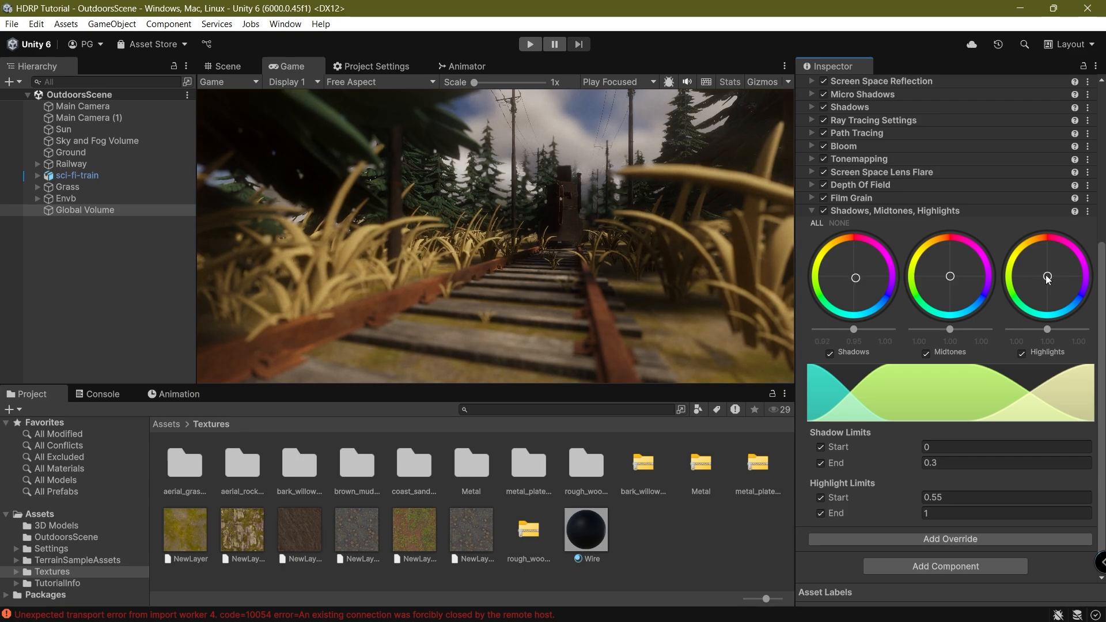
{"action": "left_click_drag", "start_coordinate": [1035, 264], "coordinate": [1035, 262]}
{"action": "left_click_drag", "start_coordinate": [950, 275], "coordinate": [945, 270]}
{"action": "left_click", "coordinate": [823, 211]}
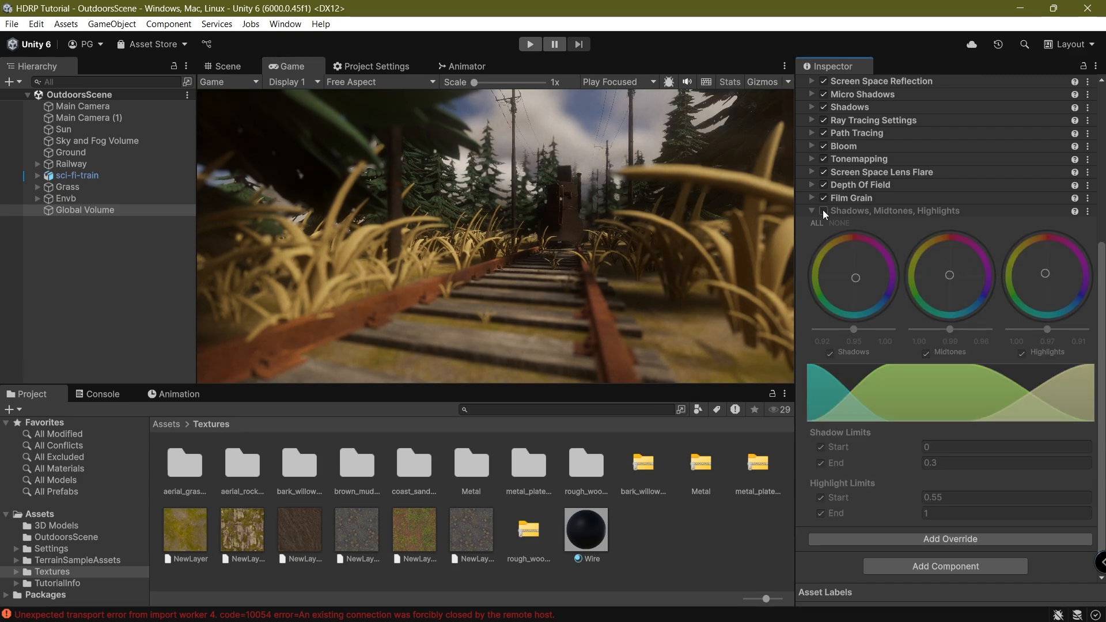
{"action": "left_click", "coordinate": [823, 210]}
{"action": "left_click", "coordinate": [823, 210]}
{"action": "left_click", "coordinate": [823, 211]}
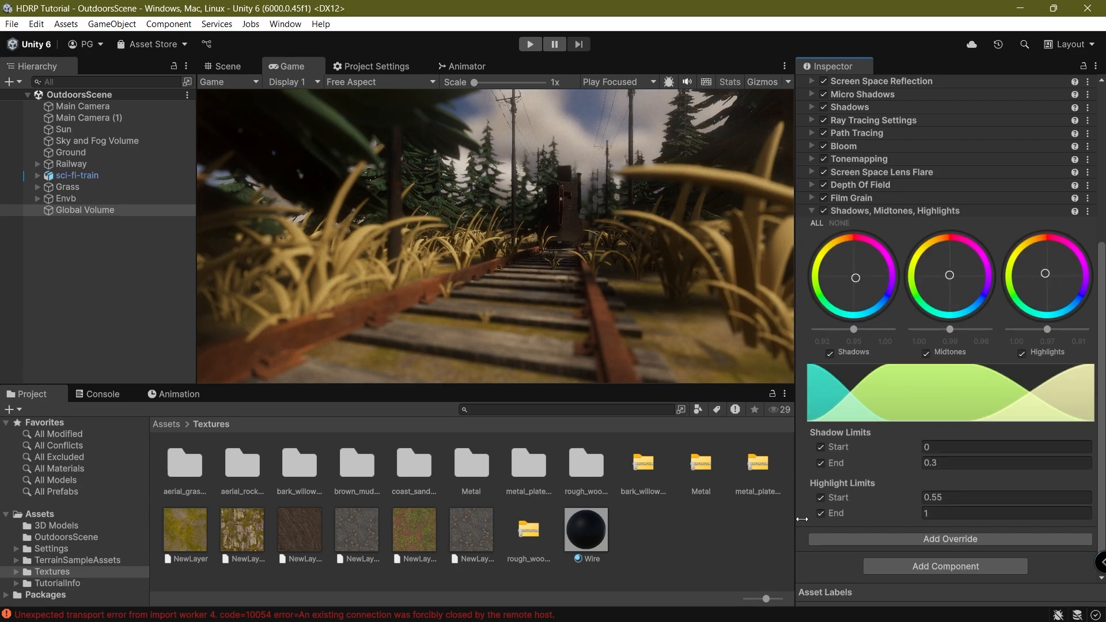
Clear the console, select the Sun, warm it by lowering its temperature, and save.
{"action": "left_click", "coordinate": [98, 394]}
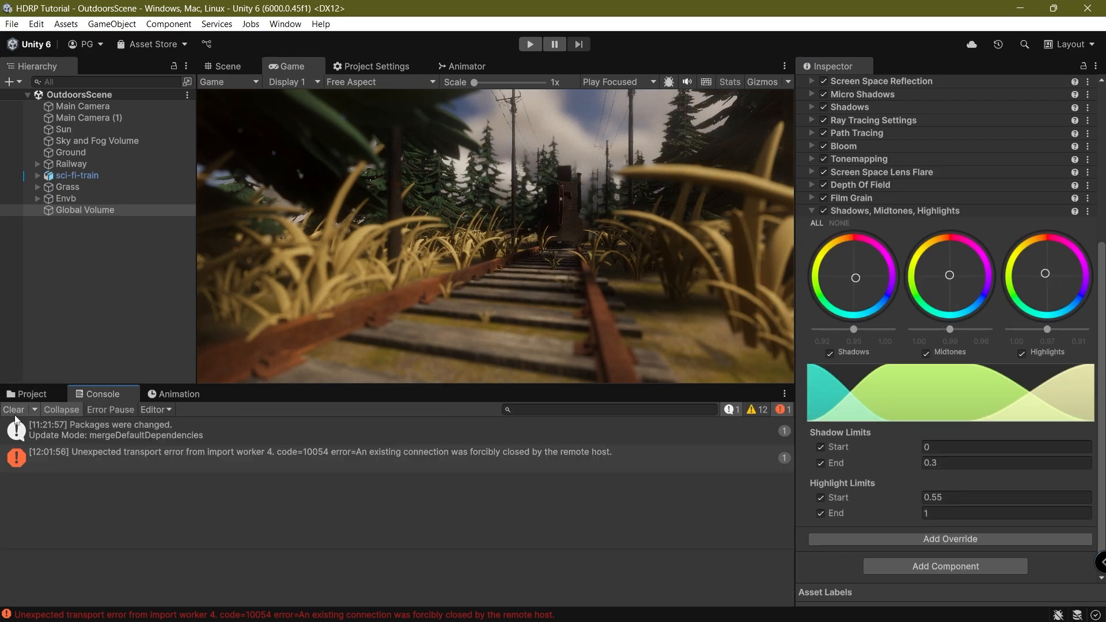
{"action": "left_click", "coordinate": [13, 409]}
{"action": "left_click", "coordinate": [27, 394]}
{"action": "left_click", "coordinate": [115, 119]}
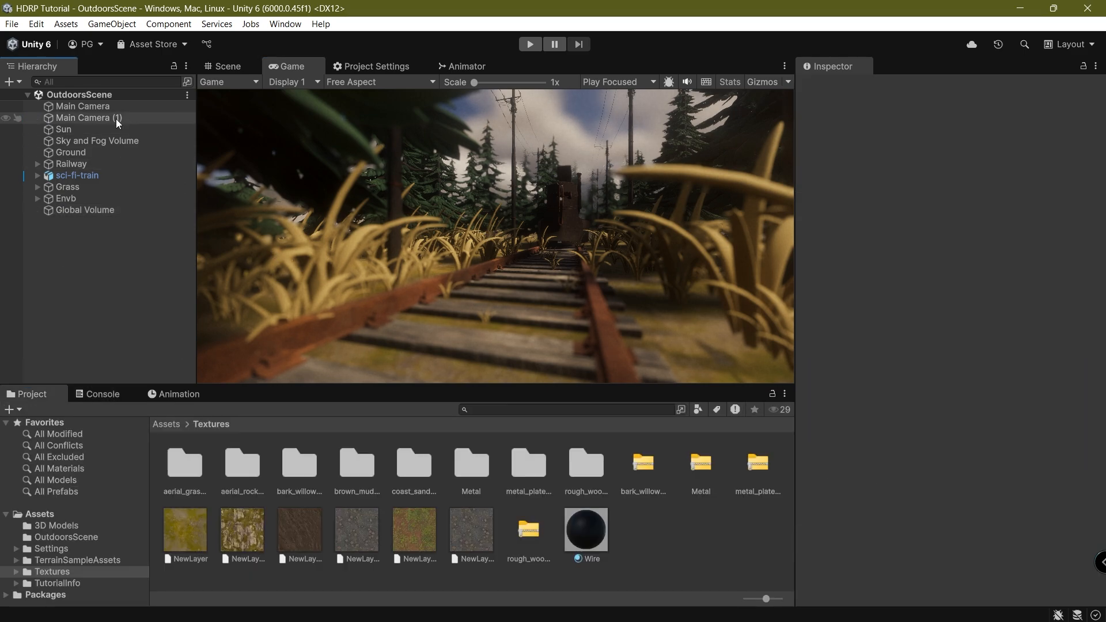
{"action": "left_click", "coordinate": [105, 130]}
{"action": "left_click", "coordinate": [94, 121]}
{"action": "left_click", "coordinate": [85, 131]}
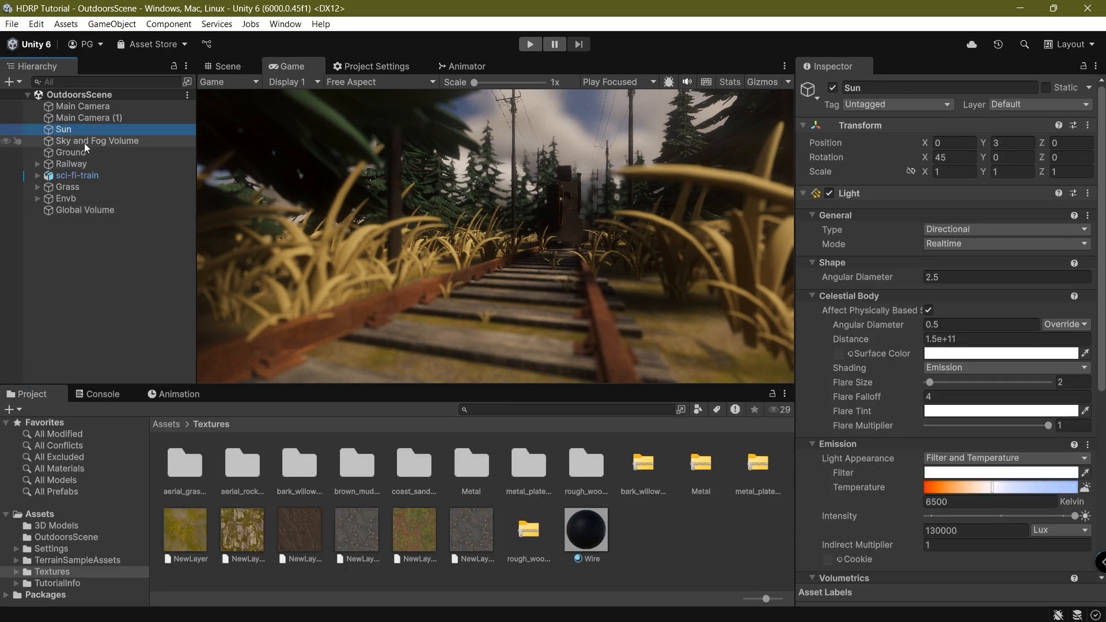
{"action": "scroll", "coordinate": [1100, 402], "scroll_direction": "down", "scroll_amount": 5}
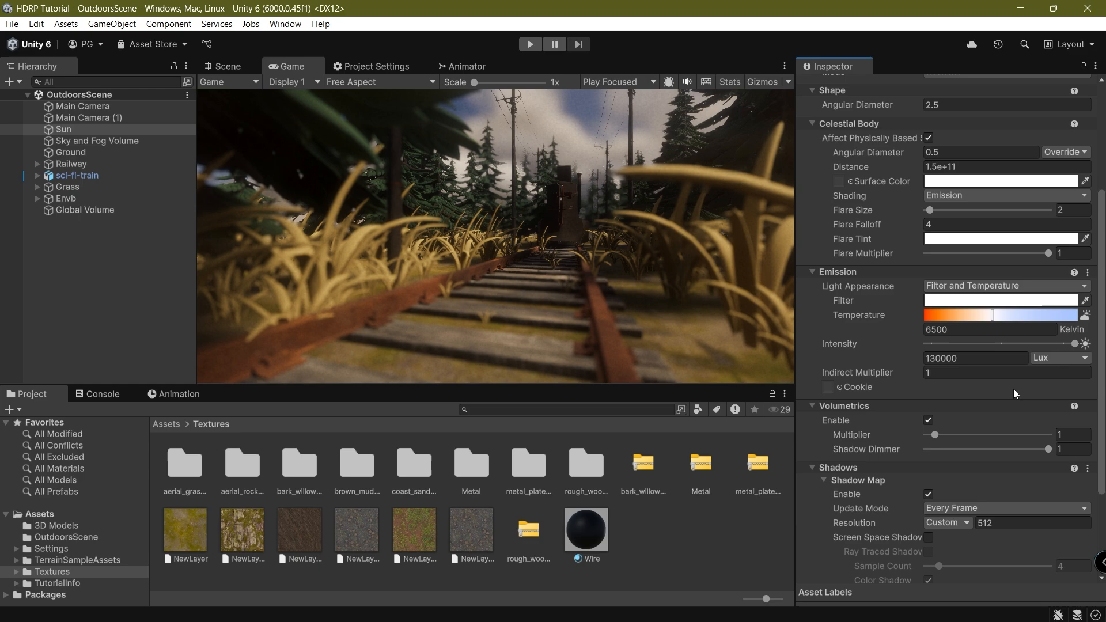
{"action": "mouse_move", "coordinate": [988, 317]}
{"action": "left_mouse_down"}
{"action": "mouse_move", "coordinate": [971, 316]}
{"action": "mouse_move", "coordinate": [988, 317]}
{"action": "left_mouse_up"}
{"action": "key", "text": "ctrl+s"}
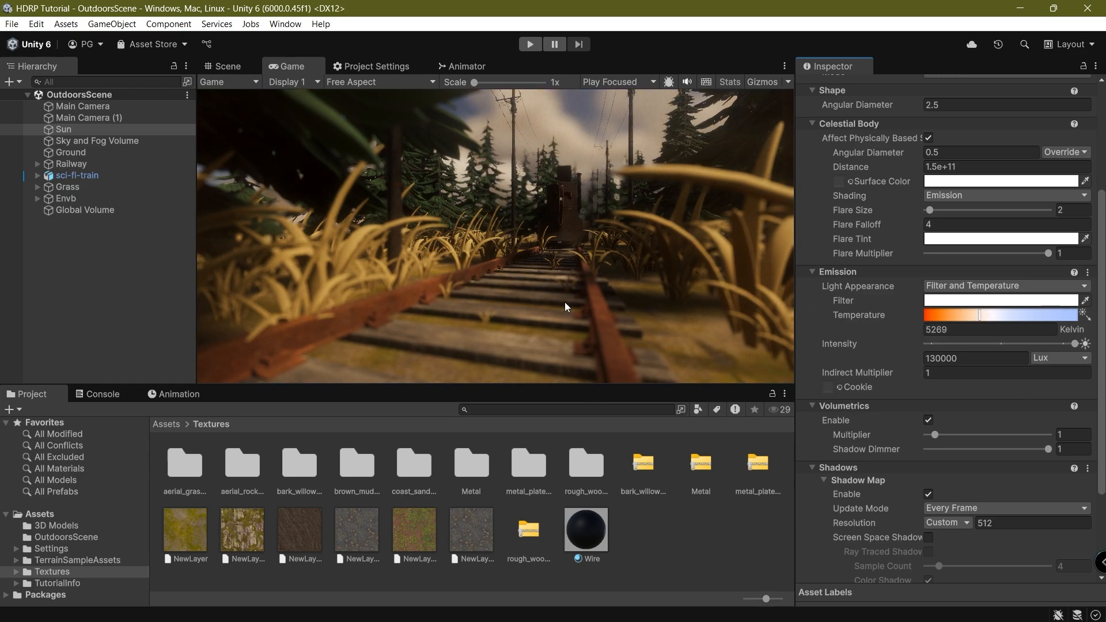
Enable ray-traced screen-space shadows and High-quality ray-traced contact shadows on the Sun.
{"action": "scroll", "coordinate": [921, 428], "scroll_direction": "down", "scroll_amount": 3}
{"action": "left_click", "coordinate": [928, 421]}
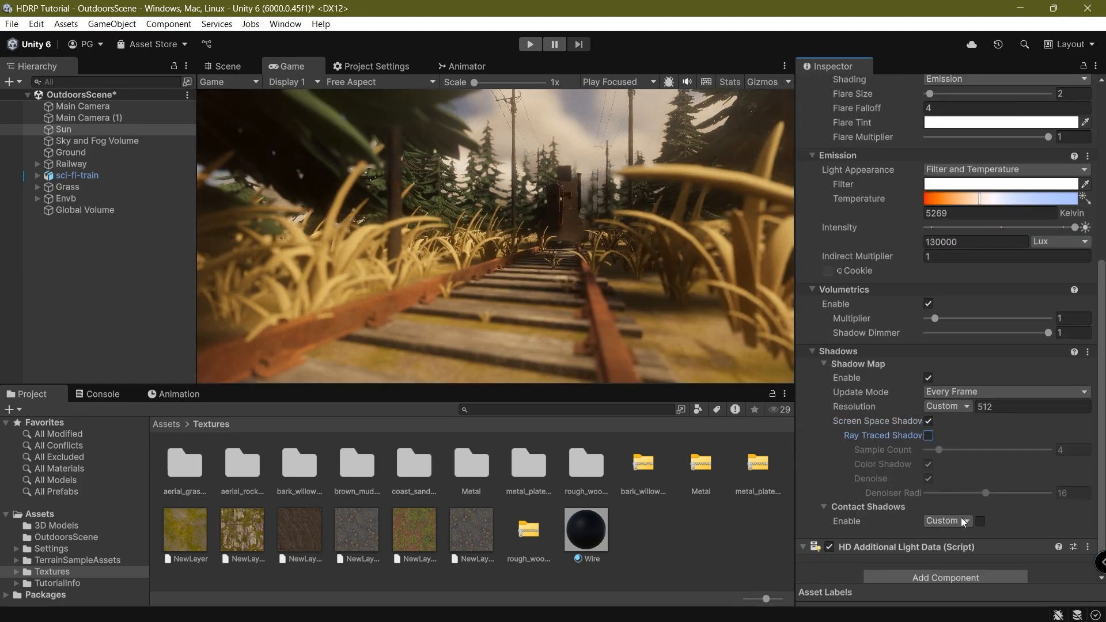
{"action": "left_click", "coordinate": [979, 520]}
{"action": "left_click", "coordinate": [928, 435]}
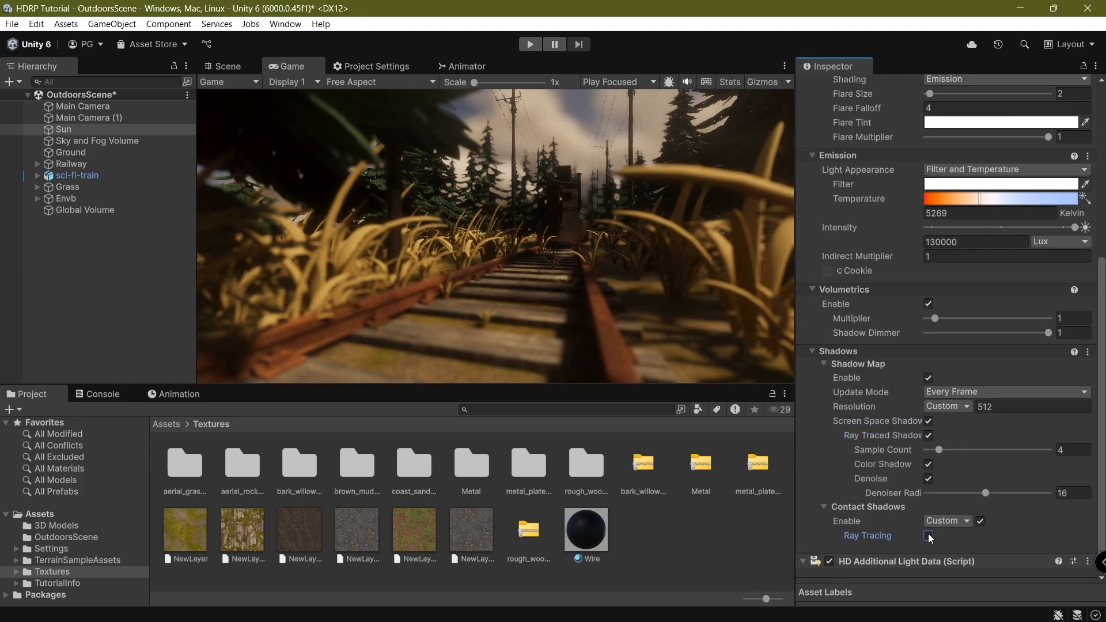
{"action": "left_click", "coordinate": [928, 535]}
{"action": "left_click", "coordinate": [948, 520]}
{"action": "left_click", "coordinate": [947, 583]}
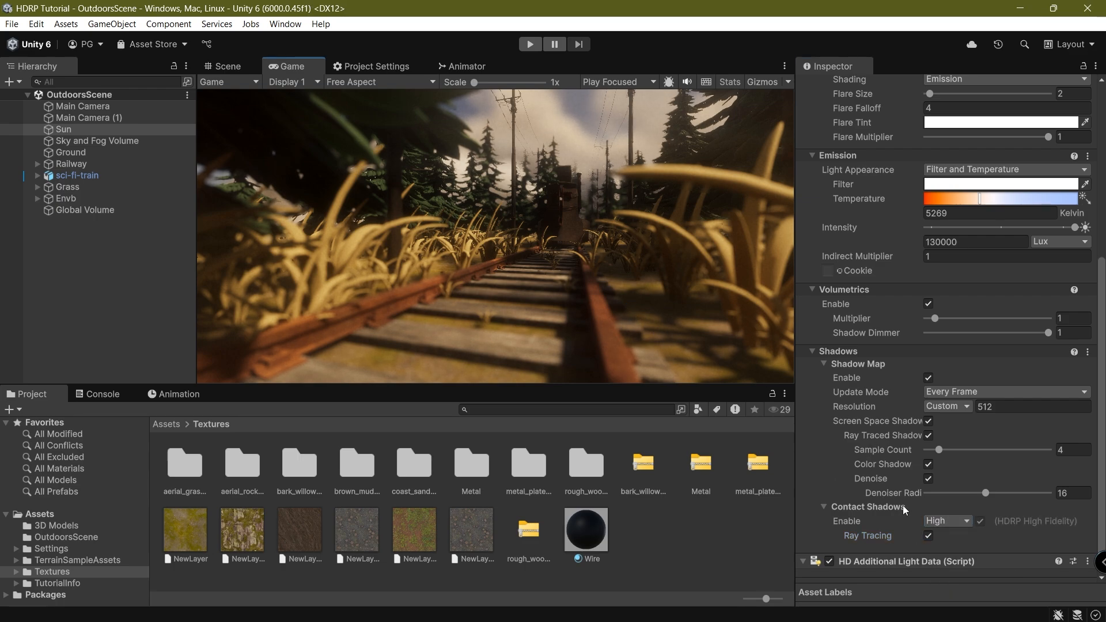
Raise the Sun's Volumetrics Multiplier to 16 and save the scene.
{"action": "scroll", "coordinate": [859, 324], "scroll_direction": "up", "scroll_amount": 2}
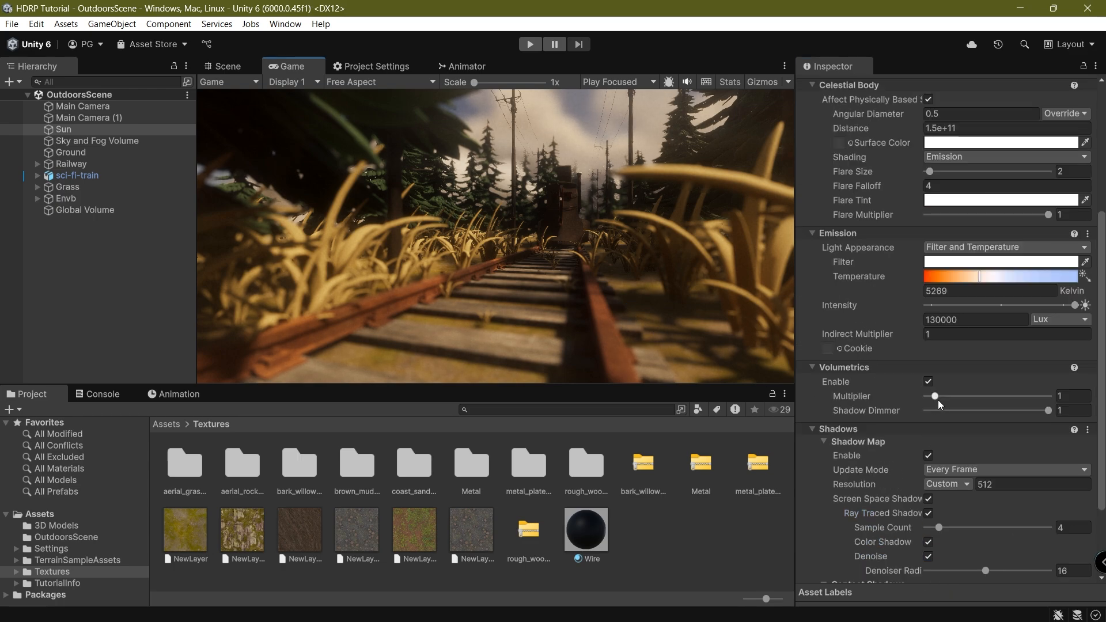
{"action": "left_click_drag", "start_coordinate": [937, 398], "coordinate": [1036, 406]}
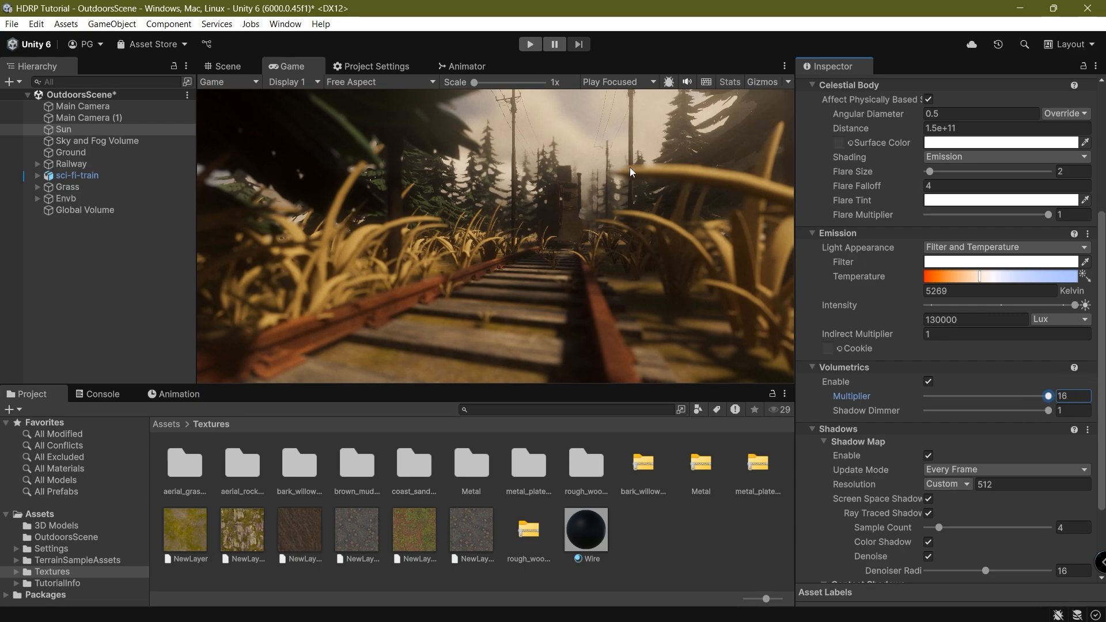
{"action": "key", "text": "ctrl+s"}
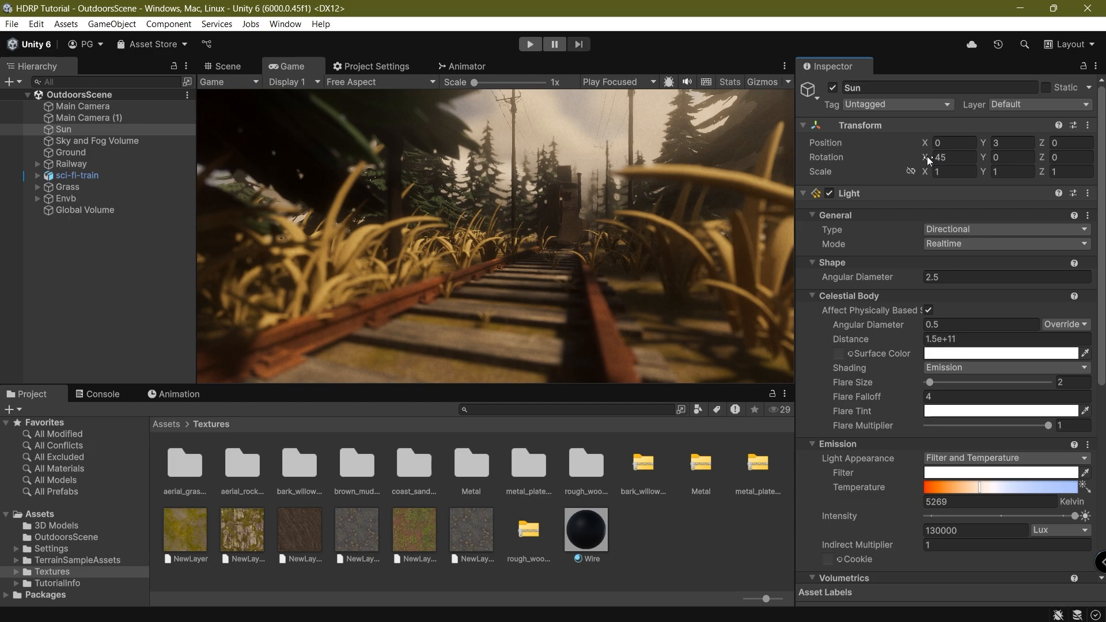
Re-aim the Sun to rotation 26.884, 44.04 by aligning it with a view over the trees, then save.
{"action": "left_click_drag", "start_coordinate": [927, 157], "coordinate": [853, 153]}
{"action": "left_click", "coordinate": [242, 72]}
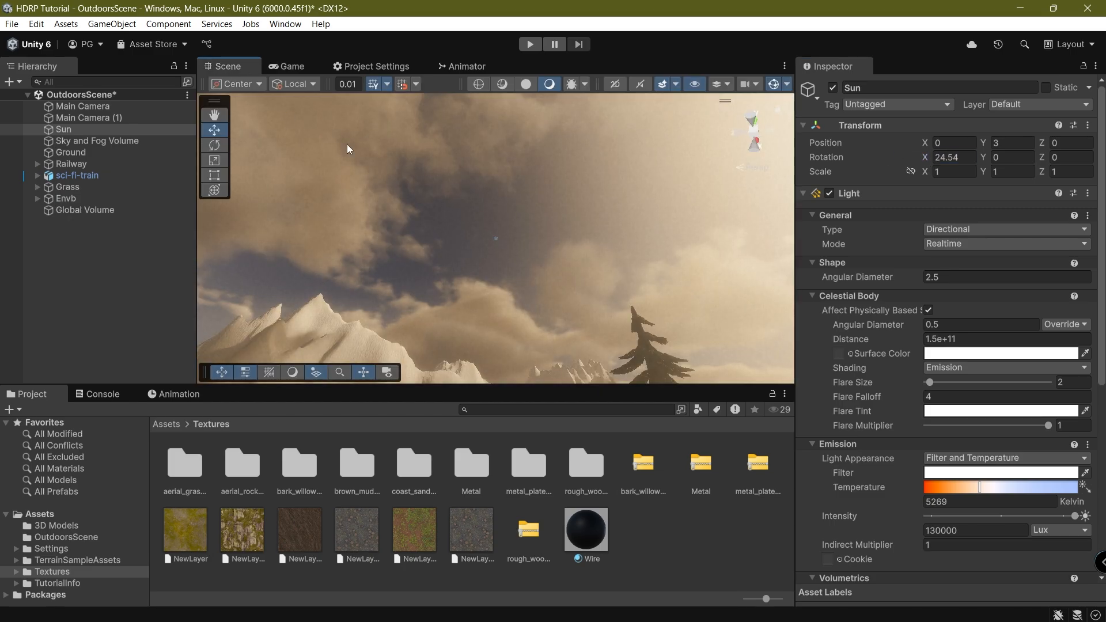
{"action": "right_click_drag", "start_coordinate": [599, 161], "coordinate": [544, 345]}
{"action": "scroll", "coordinate": [624, 198], "scroll_direction": "down", "scroll_amount": 5}
{"action": "middle_click_drag", "start_coordinate": [622, 201], "coordinate": [546, 254]}
{"action": "scroll", "coordinate": [546, 254], "scroll_direction": "up", "scroll_amount": 3}
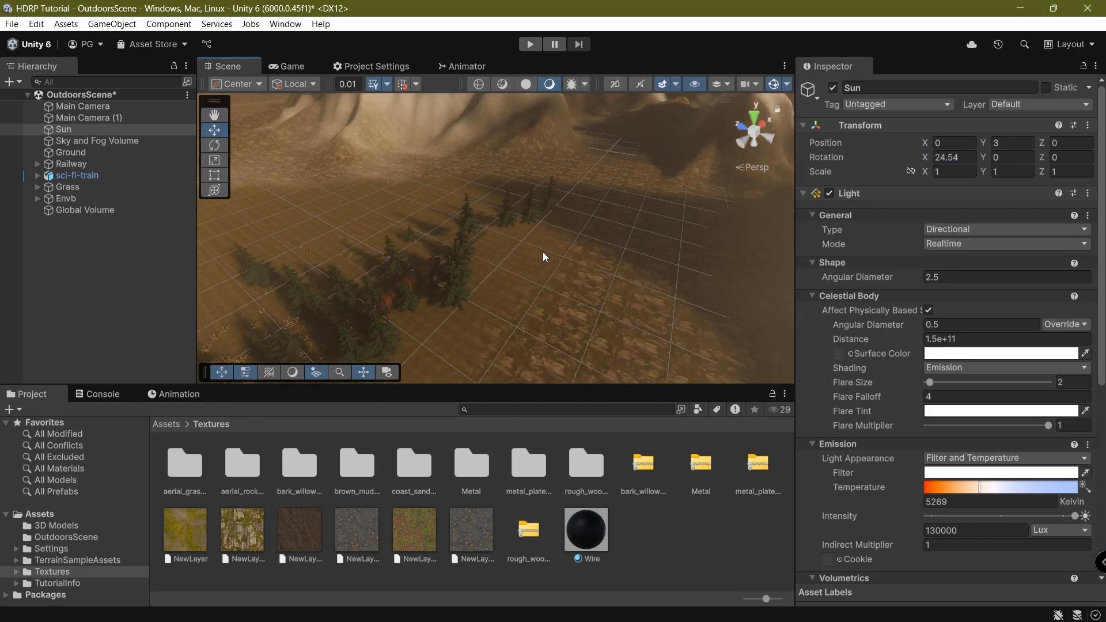
{"action": "right_click_drag", "start_coordinate": [545, 254], "coordinate": [682, 169]}
{"action": "scroll", "coordinate": [585, 240], "scroll_direction": "up", "scroll_amount": 4}
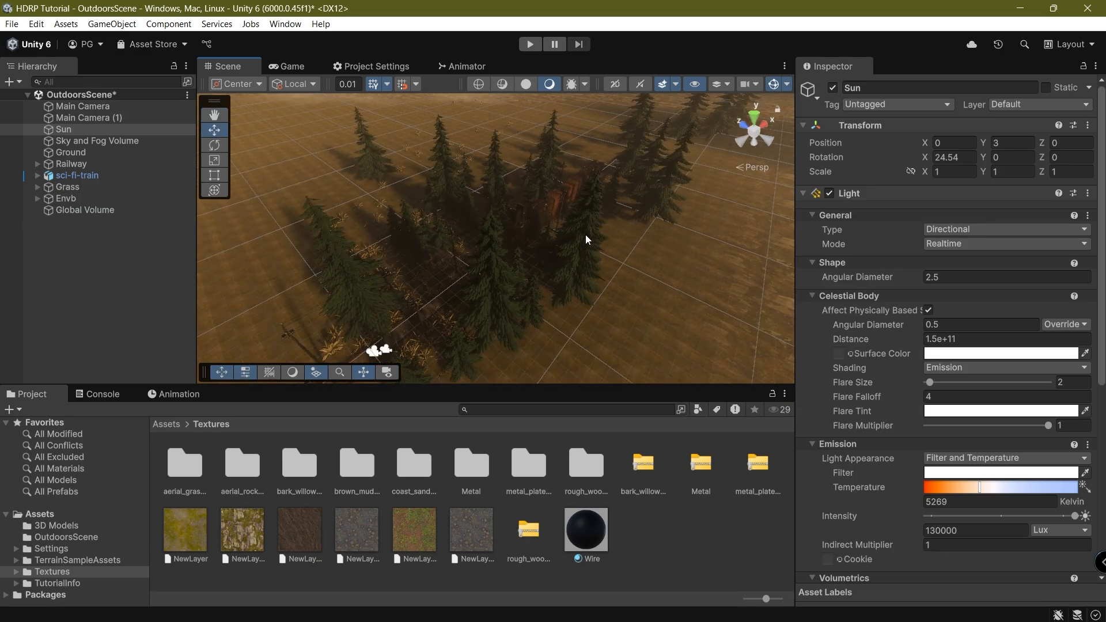
{"action": "middle_click_drag", "start_coordinate": [585, 240], "coordinate": [558, 223]}
{"action": "right_click_drag", "start_coordinate": [558, 222], "coordinate": [533, 157]}
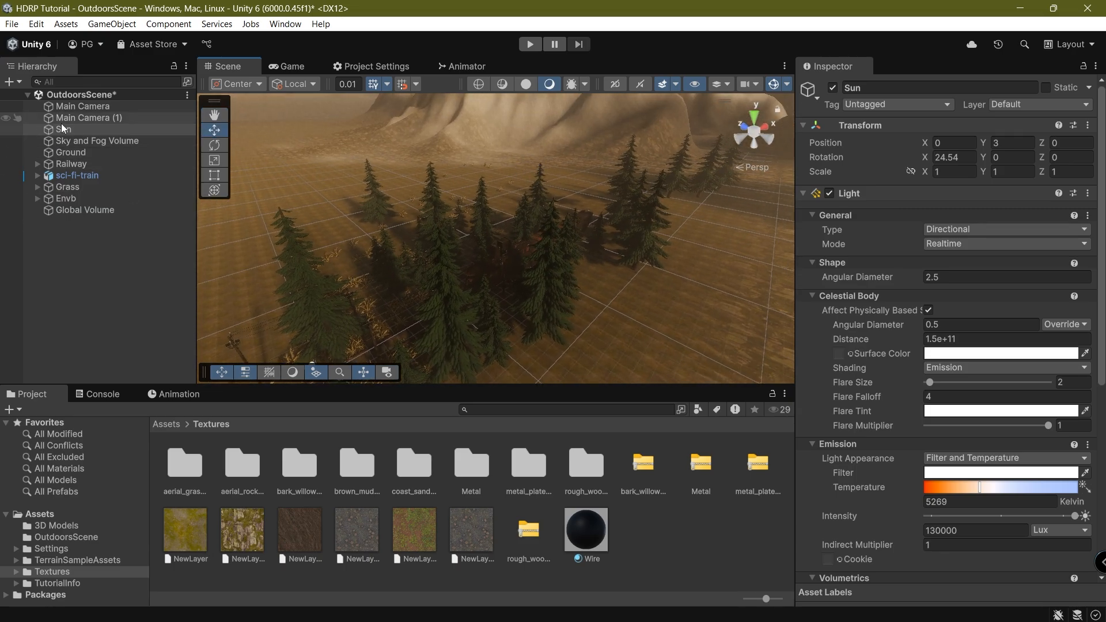
{"action": "key", "text": "ctrl+shift+f"}
{"action": "key", "text": "ctrl+s"}
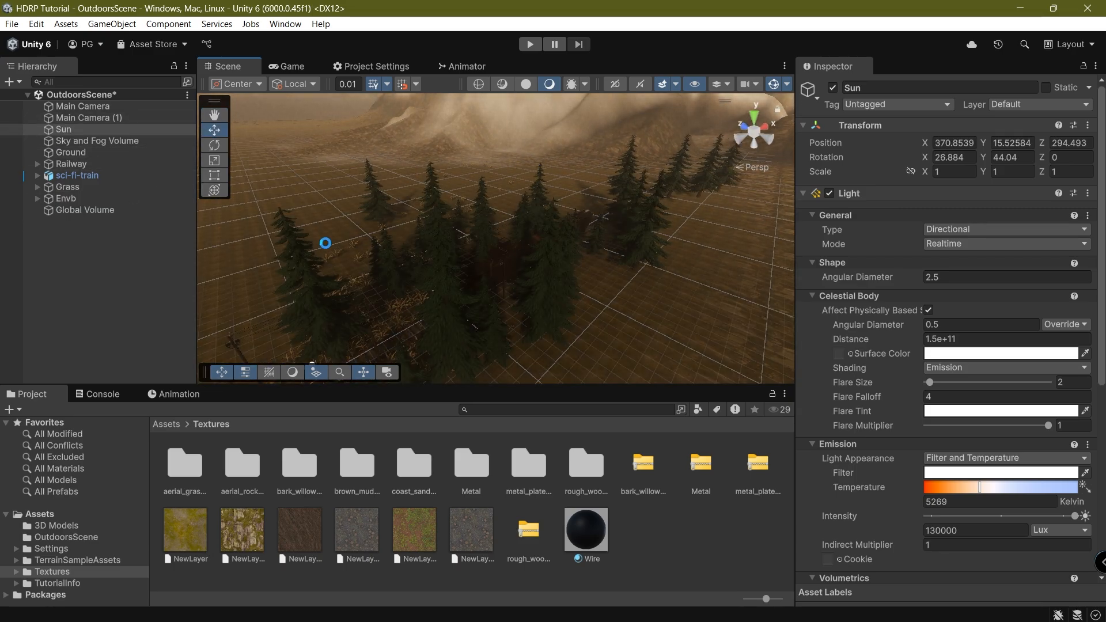
In the Game view, set the Sun's Flare Size to 18.1 and save.
{"action": "left_click", "coordinate": [296, 67]}
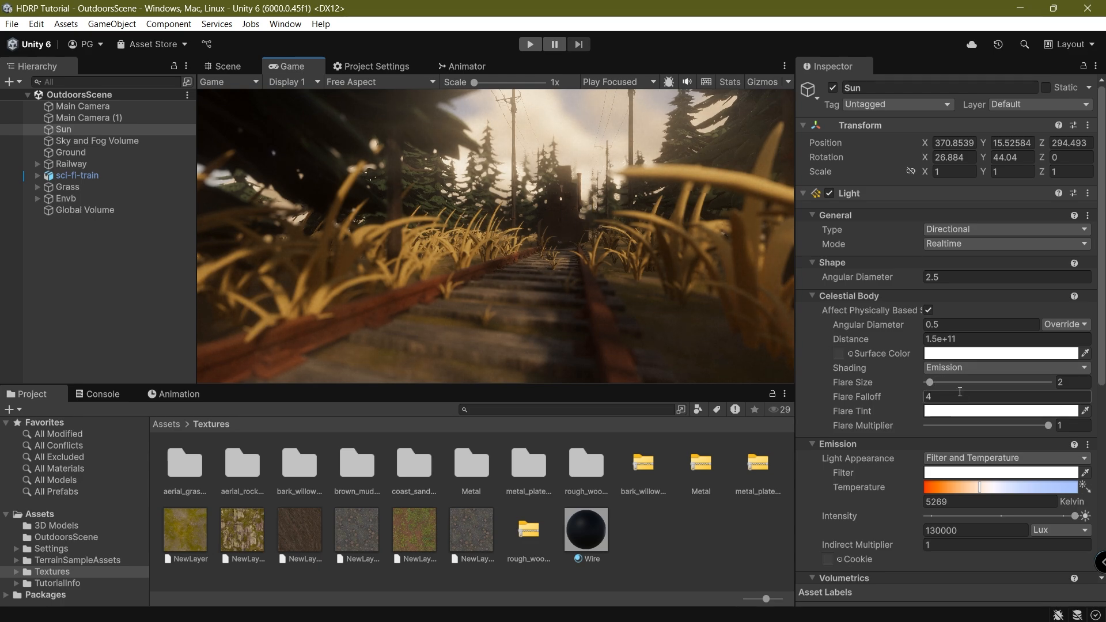
{"action": "left_click_drag", "start_coordinate": [945, 382], "coordinate": [986, 383]}
{"action": "left_click_drag", "start_coordinate": [1065, 403], "coordinate": [952, 385]}
{"action": "key", "text": "ctrl+s"}
Try a much lower Sun intensity, then revert it to 130000 Lux.
{"action": "scroll", "coordinate": [894, 474], "scroll_direction": "down", "scroll_amount": 3}
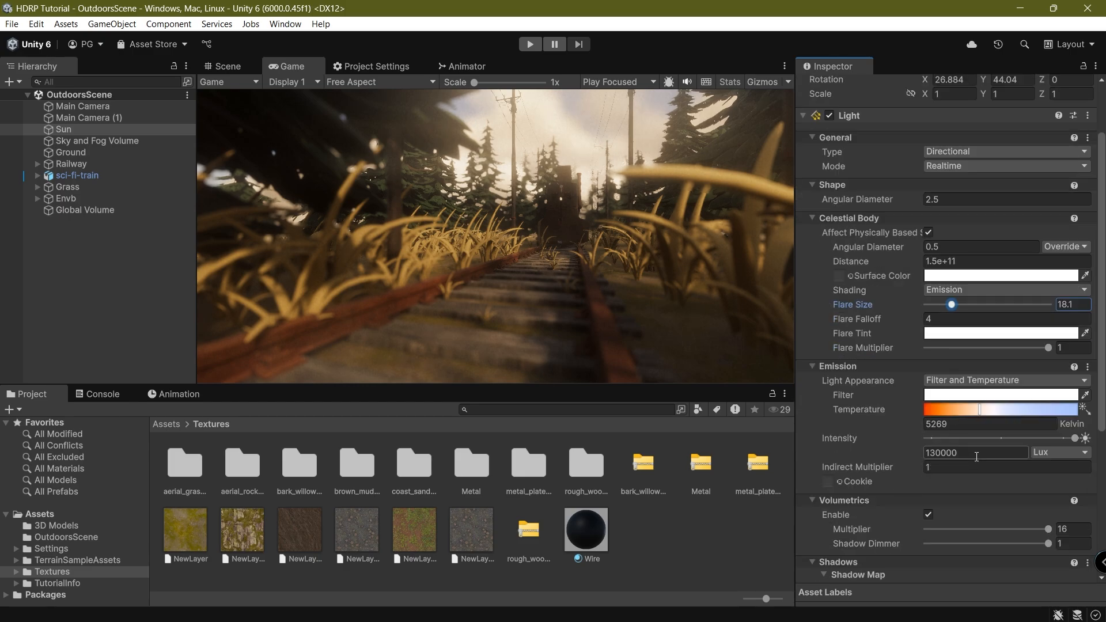
{"action": "left_click_drag", "start_coordinate": [1066, 438], "coordinate": [993, 438]}
{"action": "key", "text": "ctrl+z"}
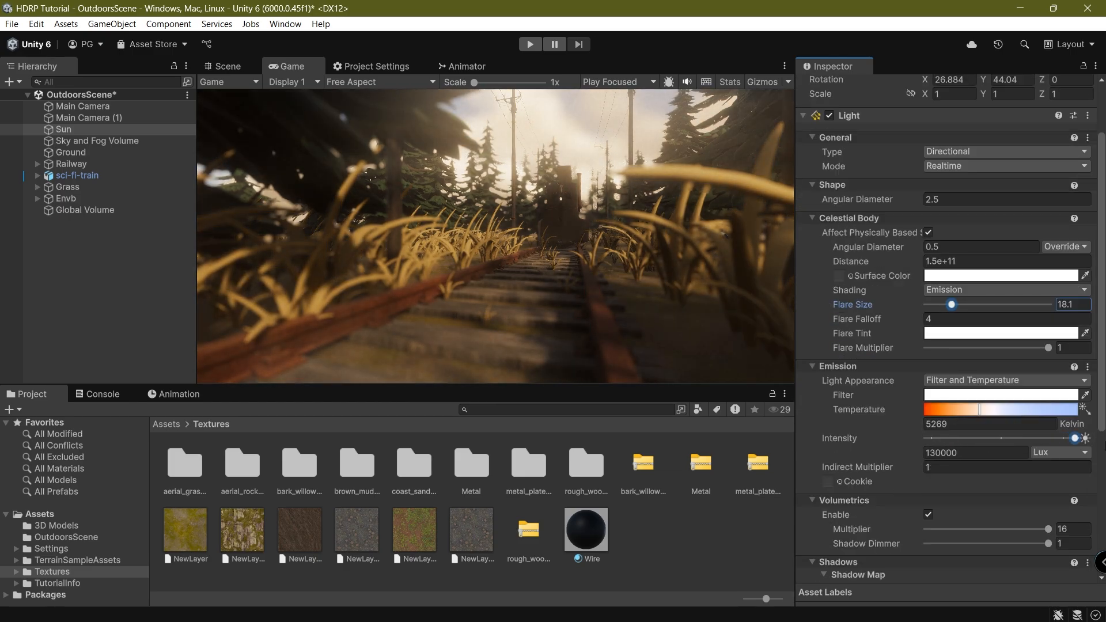
{"action": "left_click", "coordinate": [589, 206]}
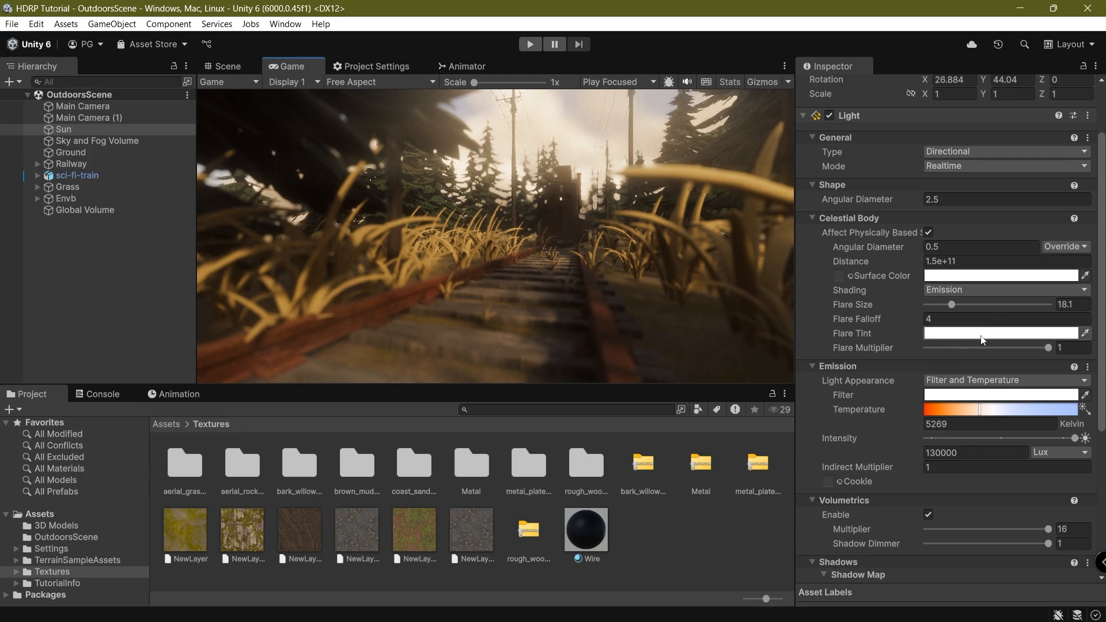
{"action": "scroll", "coordinate": [938, 444], "scroll_direction": "down", "scroll_amount": 3}
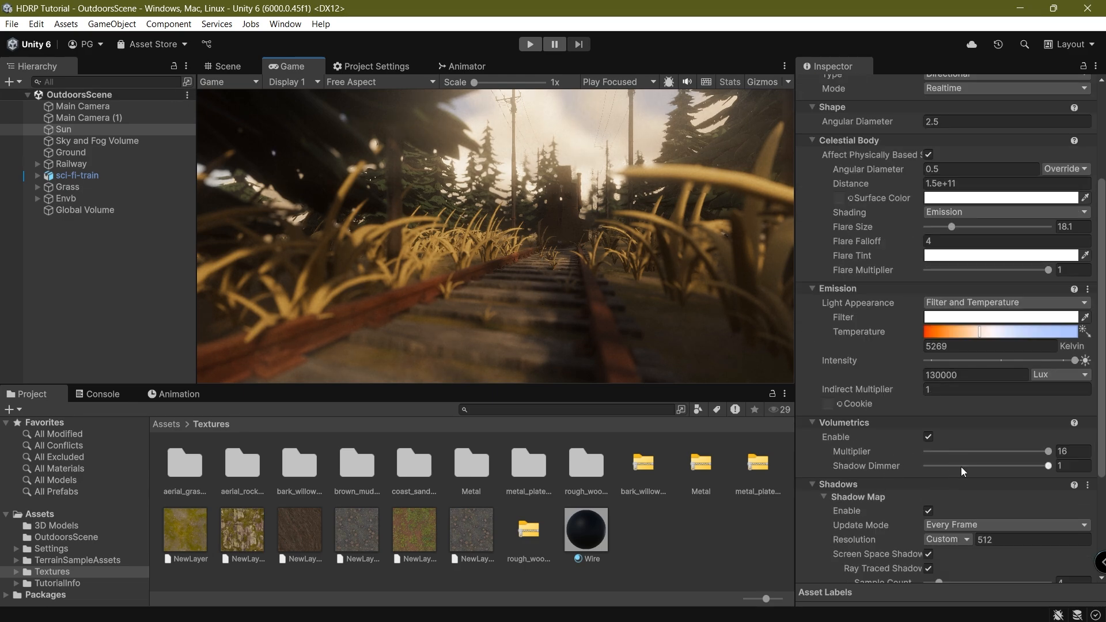
{"action": "scroll", "coordinate": [960, 466], "scroll_direction": "down", "scroll_amount": 3}
{"action": "scroll", "coordinate": [950, 516], "scroll_direction": "down", "scroll_amount": 3}
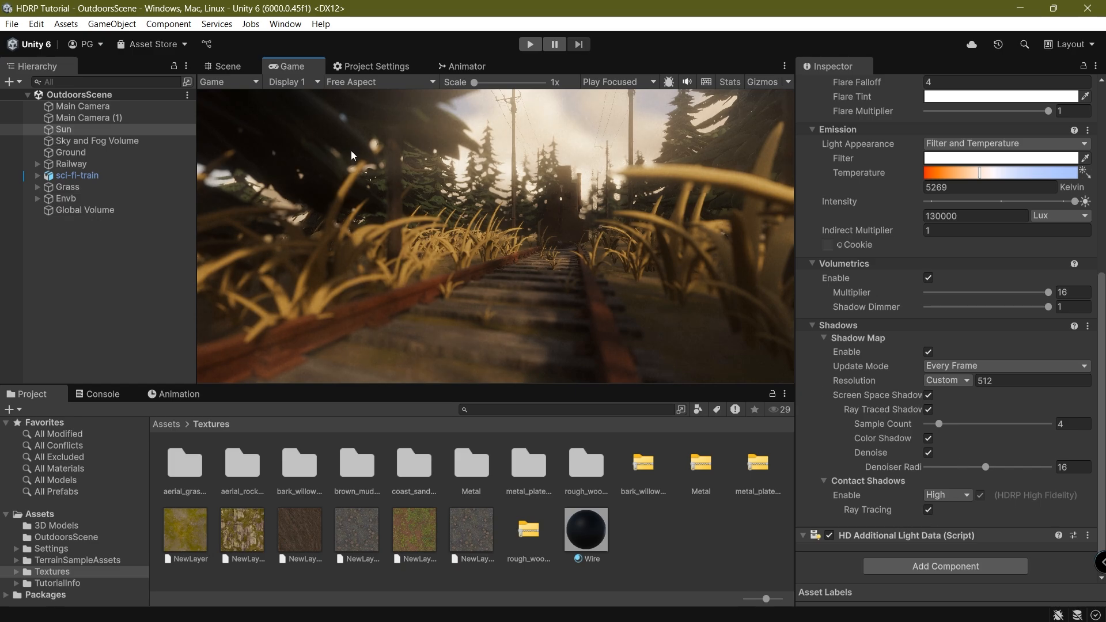
Dock the Game view below the Scene view, frame the train and horizon, and save.
{"action": "left_click", "coordinate": [231, 66]}
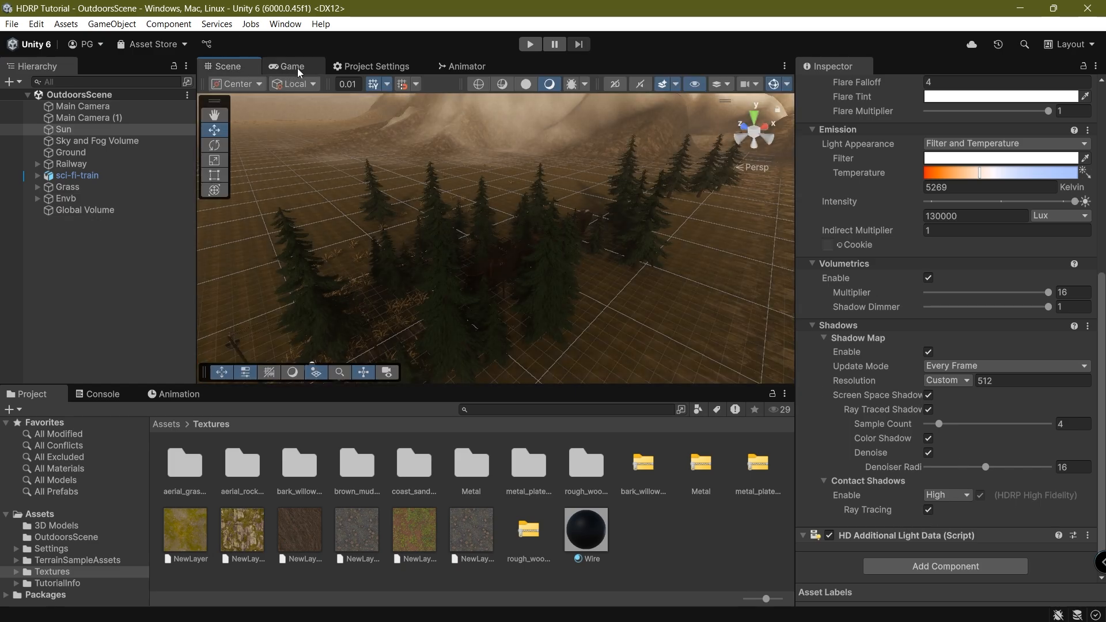
{"action": "left_click_drag", "start_coordinate": [297, 68], "coordinate": [495, 397]}
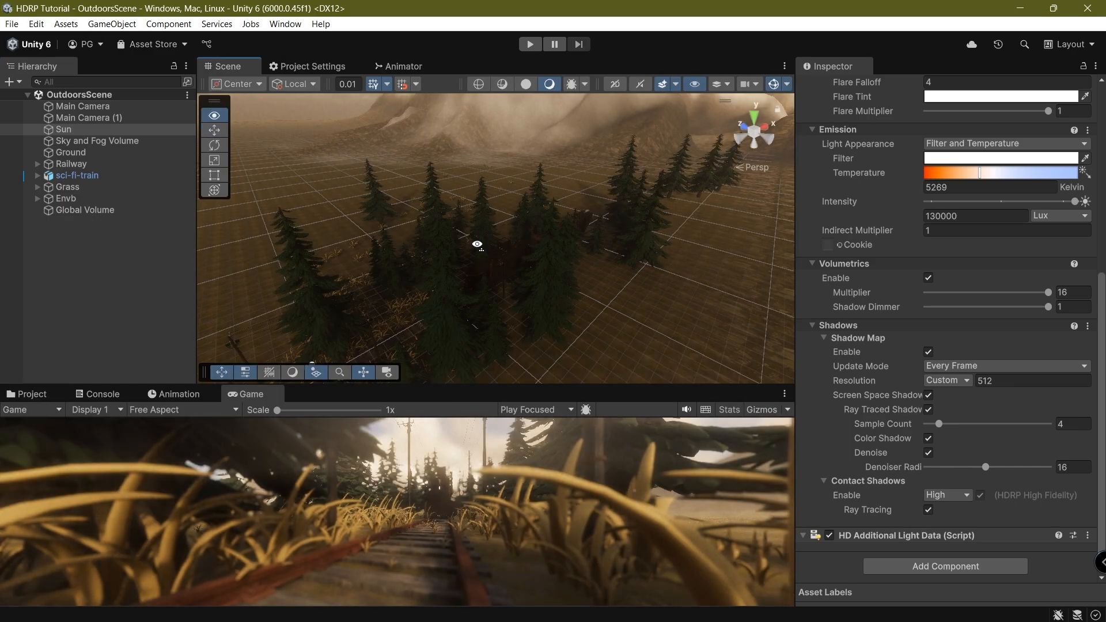
{"action": "right_click_drag", "start_coordinate": [476, 244], "coordinate": [482, 257]}
{"action": "middle_click_drag", "start_coordinate": [482, 257], "coordinate": [413, 268]}
{"action": "middle_click_drag", "start_coordinate": [528, 266], "coordinate": [486, 191]}
{"action": "right_click_drag", "start_coordinate": [486, 191], "coordinate": [482, 173]}
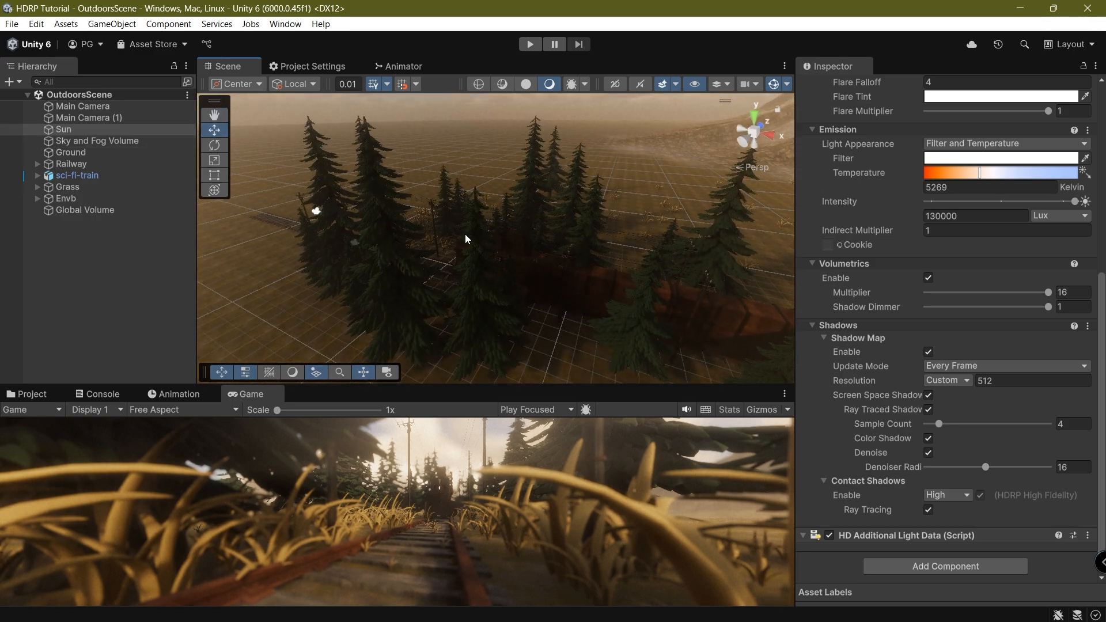
{"action": "key", "text": "ctrl+z"}
{"action": "key", "text": "ctrl+s"}
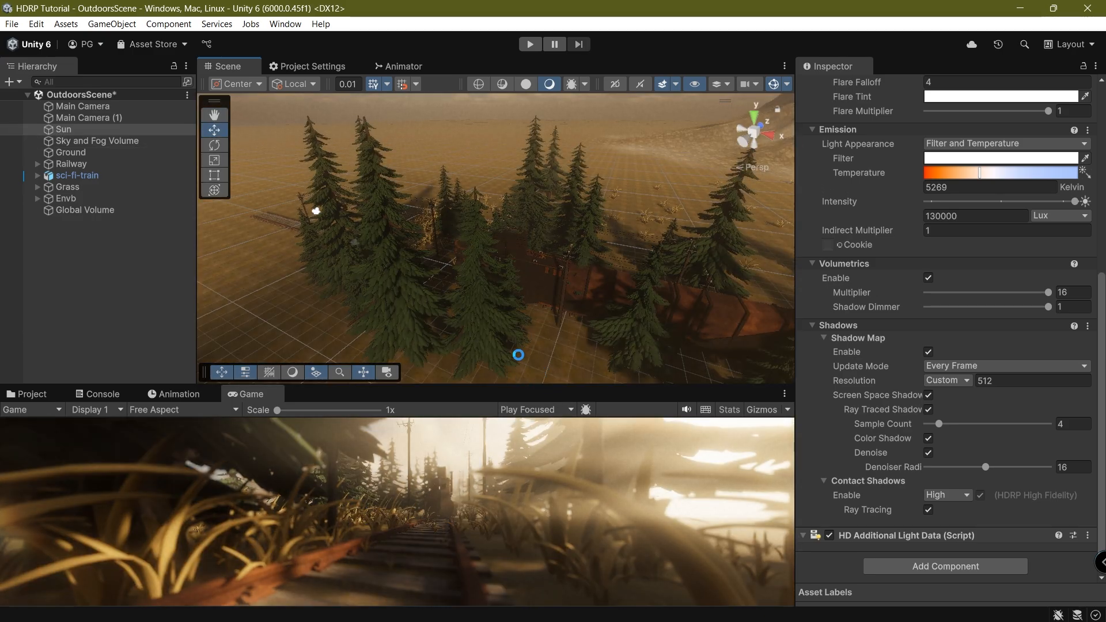
Frame the Sun and rotate it around its X and Z axes with the rotate gizmo, then save.
{"action": "key", "text": "f"}
{"action": "key", "text": "e"}
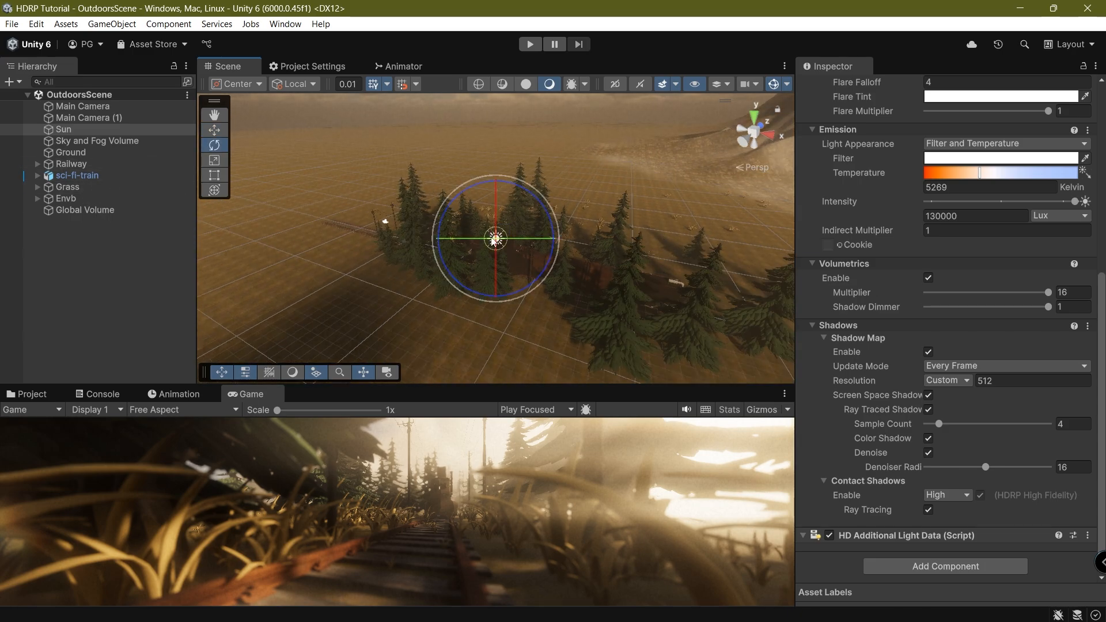
{"action": "left_click_drag", "start_coordinate": [499, 213], "coordinate": [489, 244]}
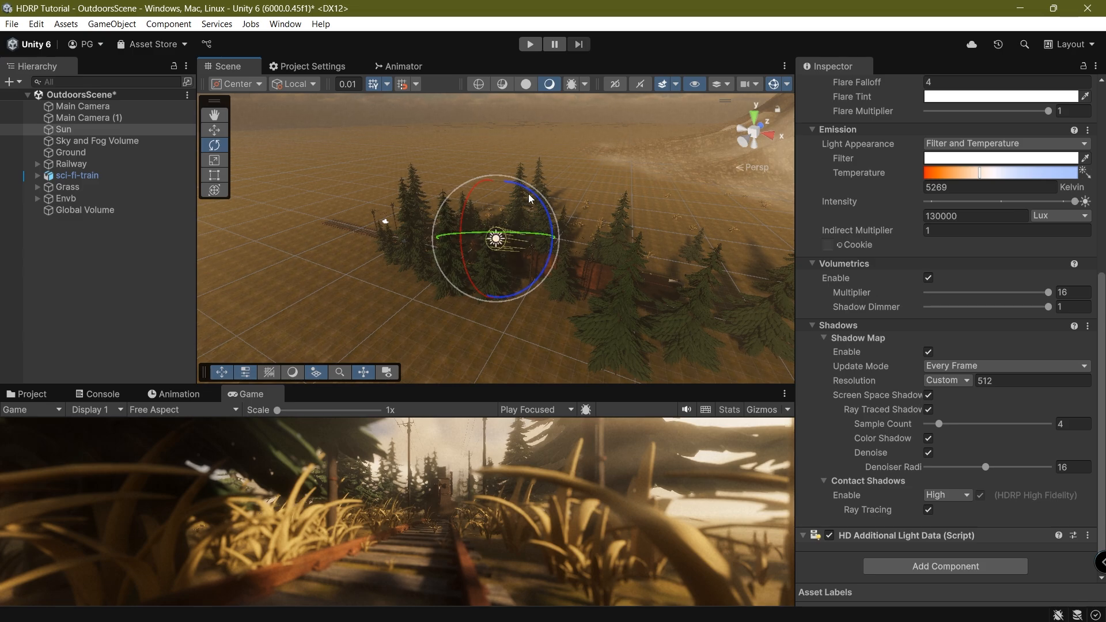
{"action": "left_click_drag", "start_coordinate": [532, 199], "coordinate": [495, 302]}
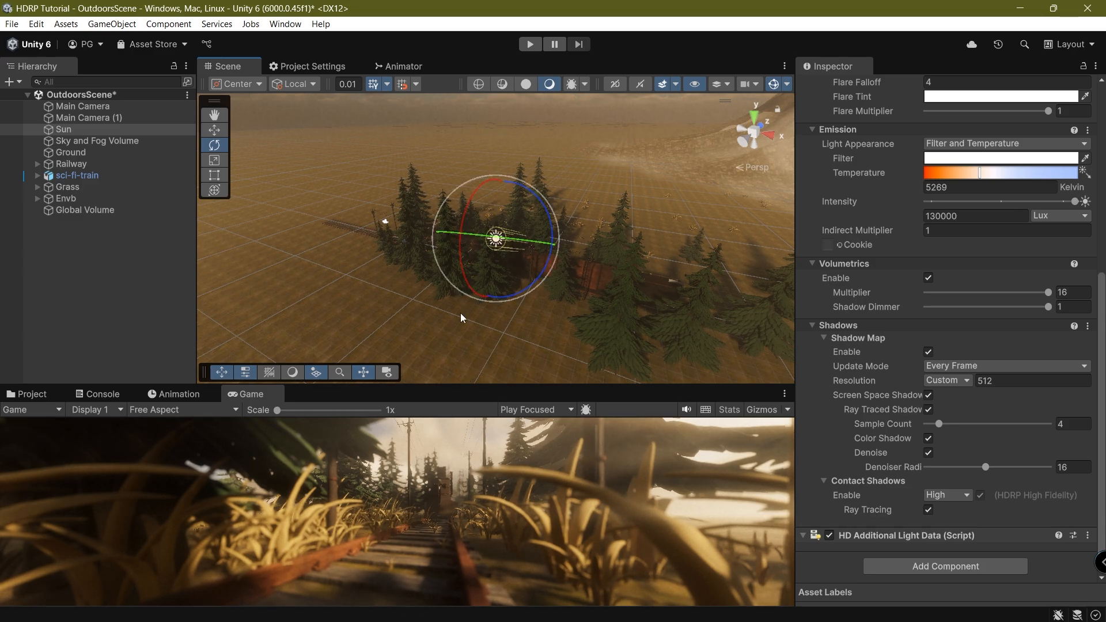
{"action": "key", "text": "ctrl+s"}
Move the Game view back above the Project panel, preview Display 2, then return to Display 1.
{"action": "scroll", "coordinate": [442, 500], "scroll_direction": "up", "scroll_amount": 5}
{"action": "scroll", "coordinate": [442, 501], "scroll_direction": "down", "scroll_amount": 5}
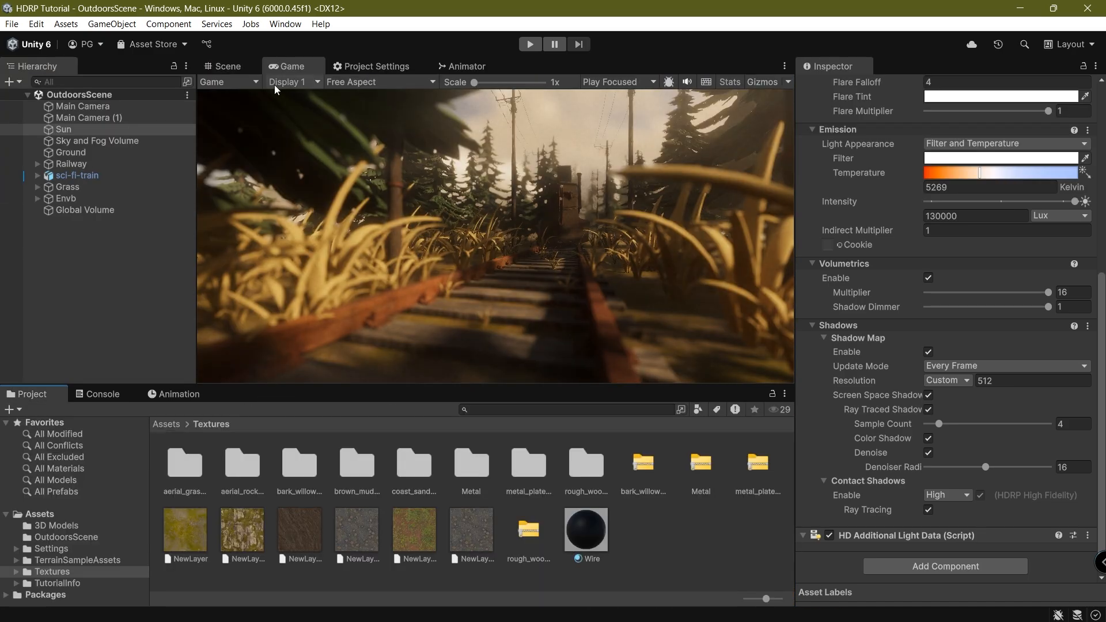
{"action": "left_click", "coordinate": [276, 82]}
{"action": "left_click", "coordinate": [322, 115]}
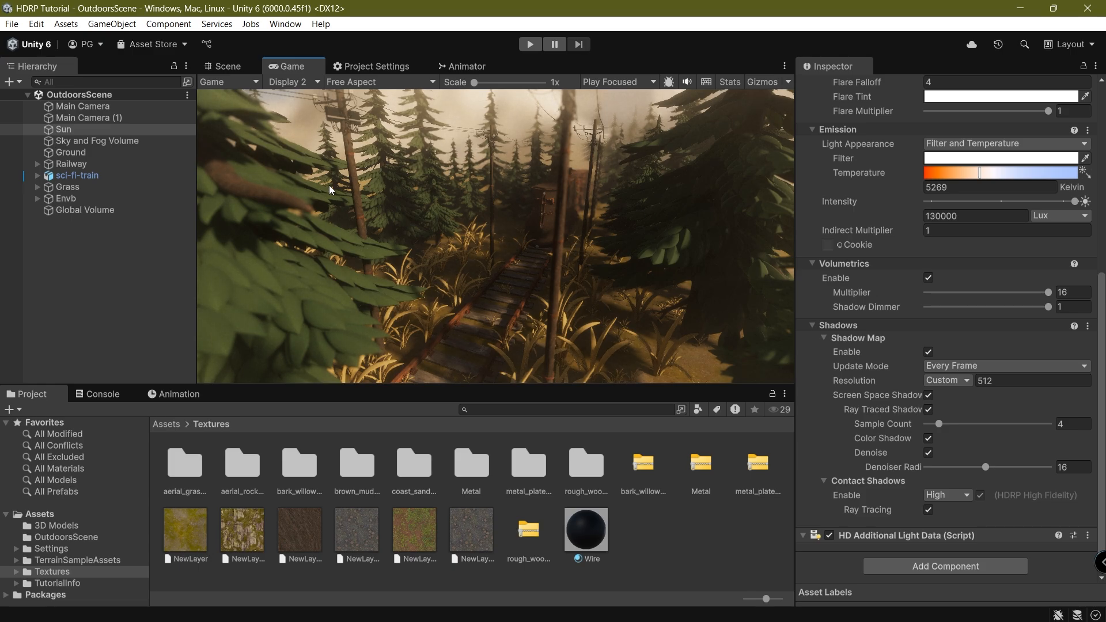
{"action": "left_click", "coordinate": [288, 82]}
{"action": "left_click", "coordinate": [306, 95]}
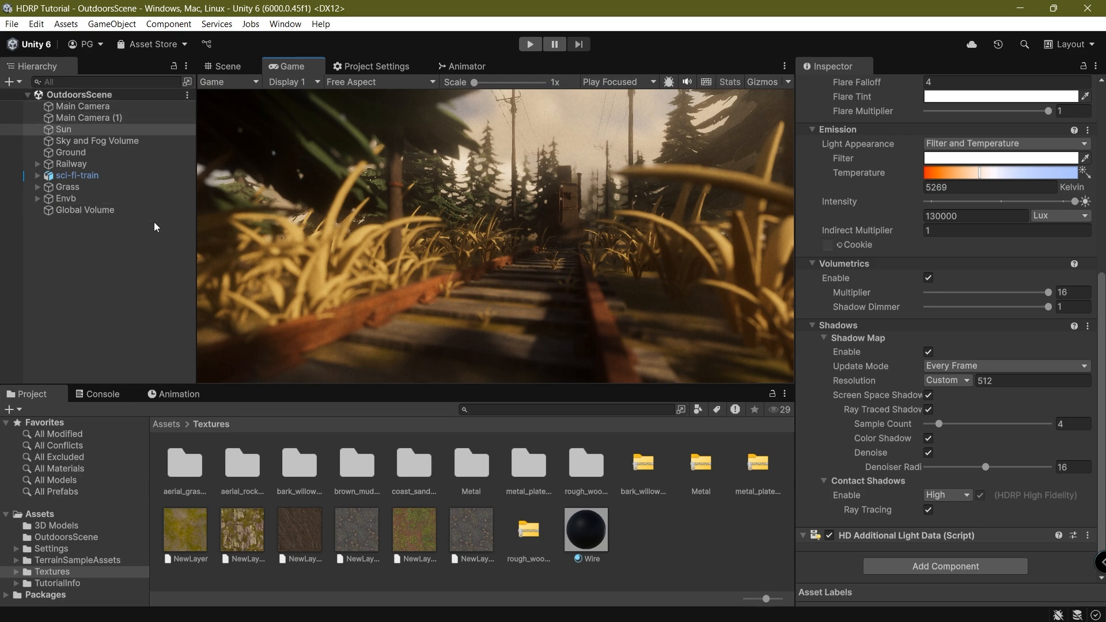
Select the Sky and Fog Volume, expand Fog, and keep Gaussian denoising.
{"action": "left_click", "coordinate": [100, 140]}
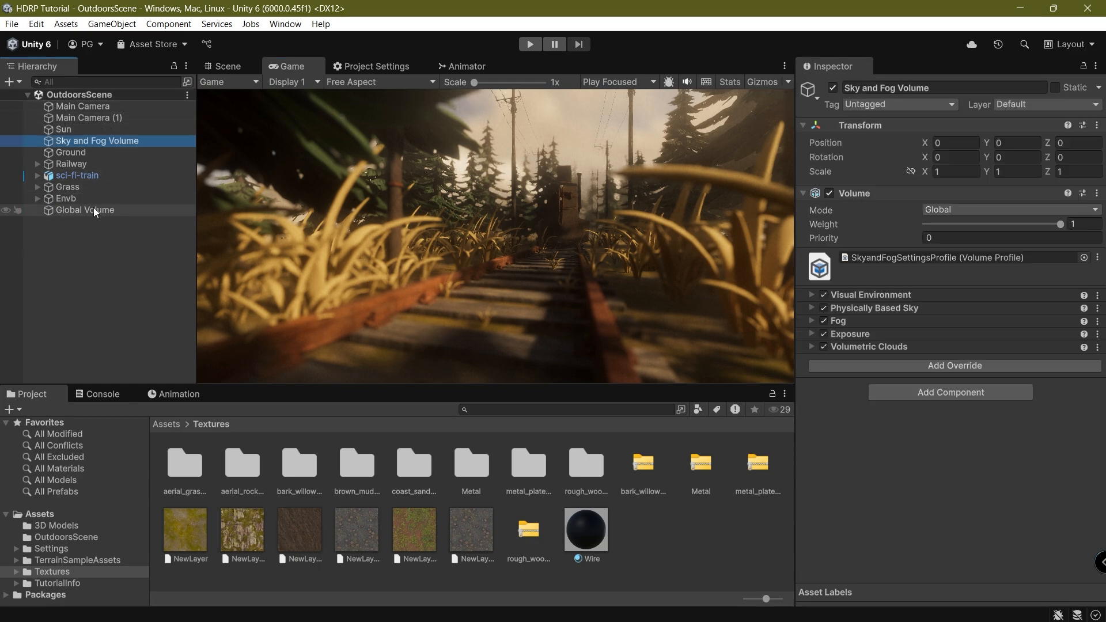
{"action": "left_click", "coordinate": [874, 346]}
{"action": "left_click", "coordinate": [874, 346]}
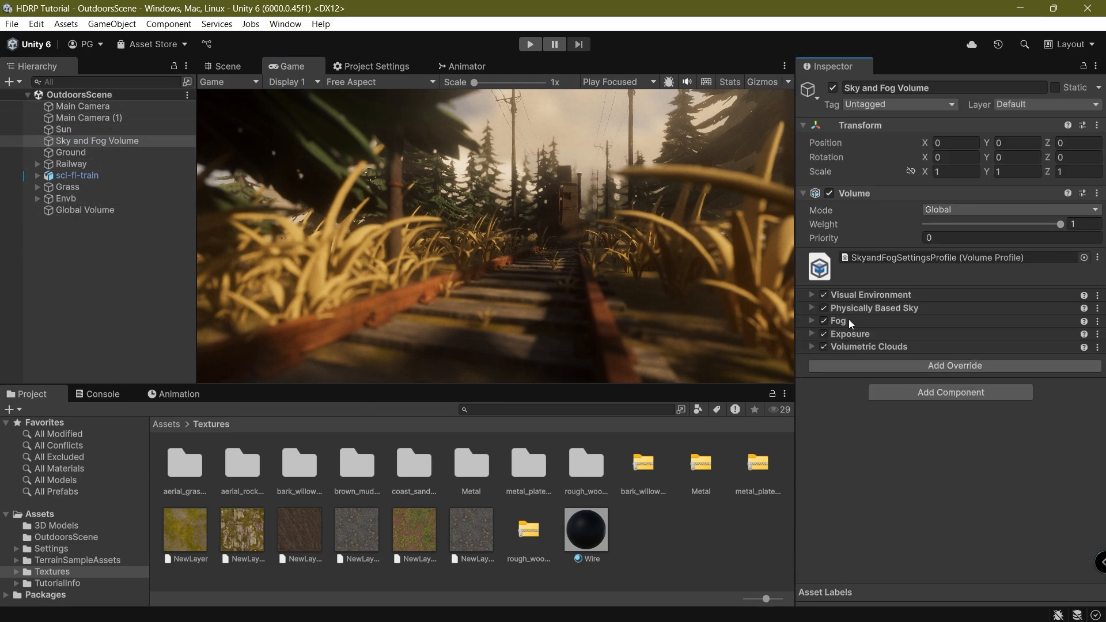
{"action": "left_click", "coordinate": [838, 321]}
{"action": "scroll", "coordinate": [845, 284], "scroll_direction": "down", "scroll_amount": 3}
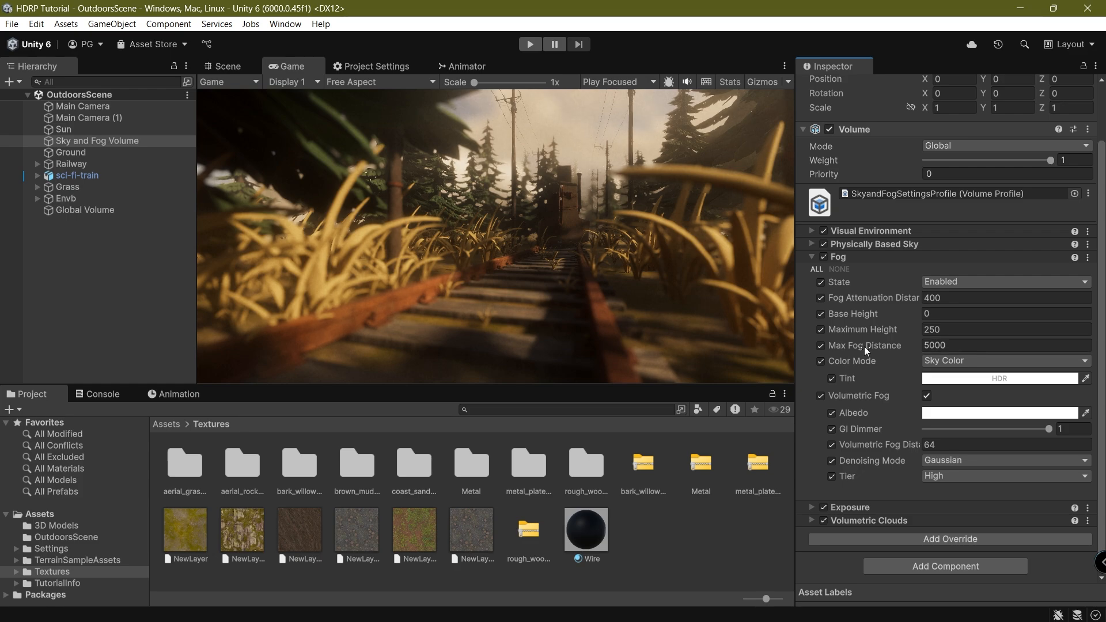
{"action": "left_click", "coordinate": [951, 460]}
{"action": "left_click", "coordinate": [944, 506]}
Preview changes to fog distance, max height, base height and attenuation, undoing each back to 400 attenuation.
{"action": "left_click_drag", "start_coordinate": [918, 444], "coordinate": [917, 447]}
{"action": "left_click_drag", "start_coordinate": [990, 449], "coordinate": [597, 486]}
{"action": "key", "text": "ctrl+z"}
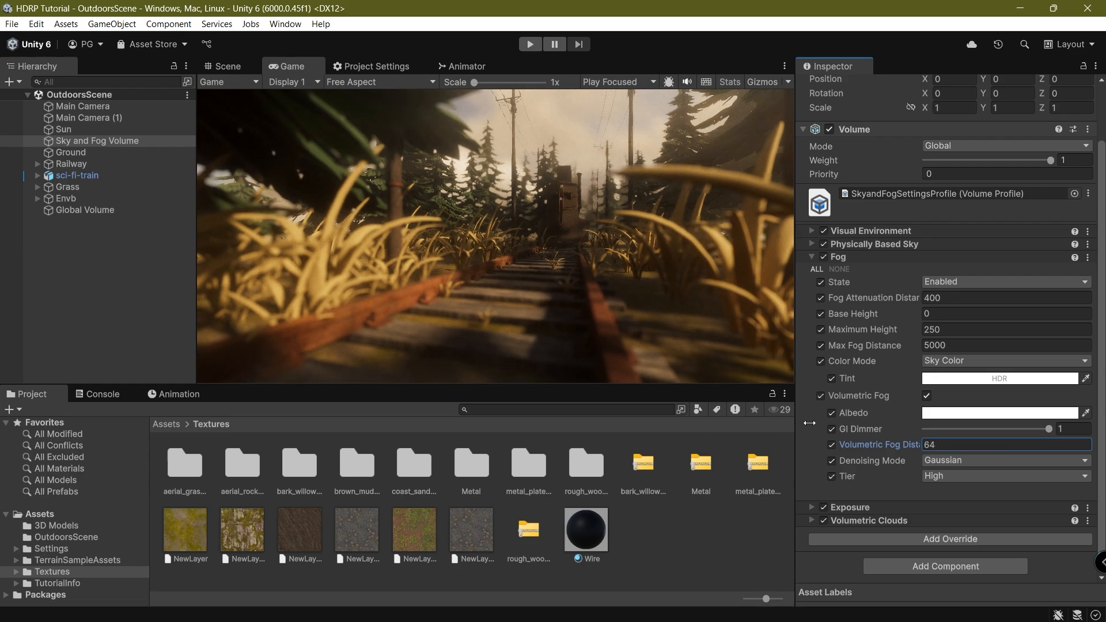
{"action": "left_click_drag", "start_coordinate": [899, 331], "coordinate": [117, 343]}
{"action": "key", "text": "ctrl+z"}
{"action": "left_click_drag", "start_coordinate": [879, 321], "coordinate": [831, 326]}
{"action": "key", "text": "ctrl+z"}
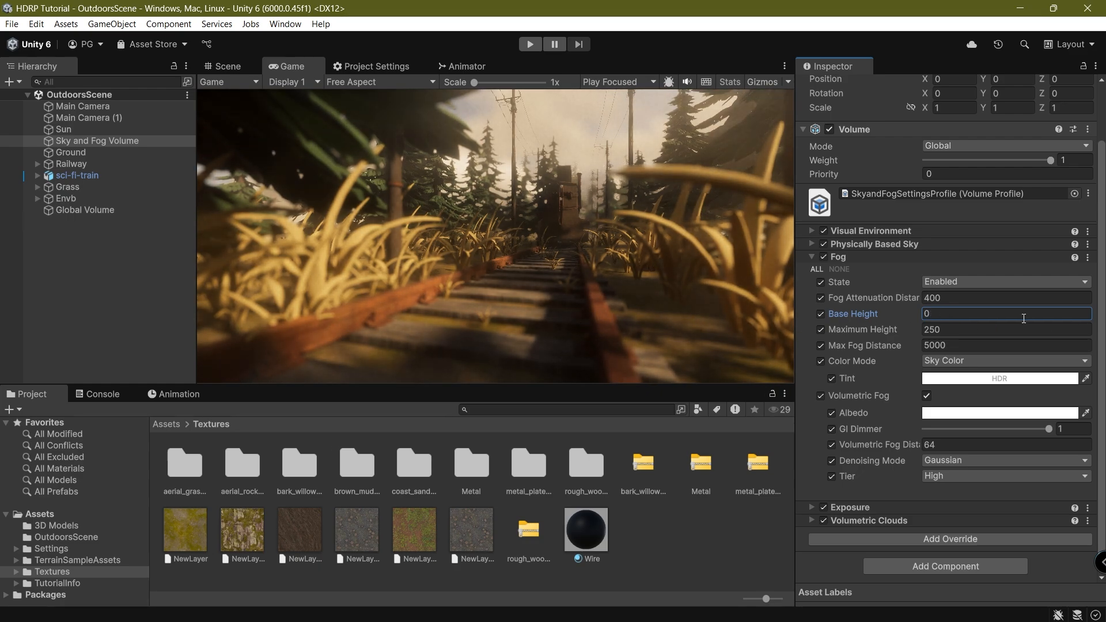
{"action": "left_click_drag", "start_coordinate": [889, 299], "coordinate": [802, 309]}
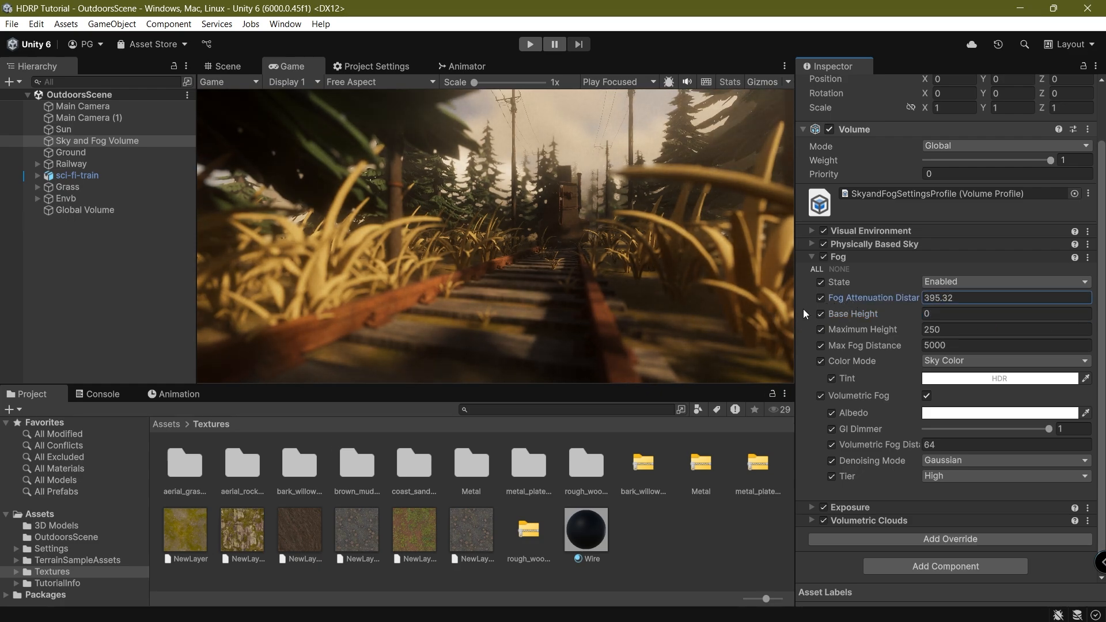
{"action": "left_click_drag", "start_coordinate": [15, 315], "coordinate": [181, 322]}
{"action": "key", "text": "ctrl+z"}
Set the Max Fog Distance to 3000.
{"action": "left_click_drag", "start_coordinate": [884, 347], "coordinate": [851, 350]}
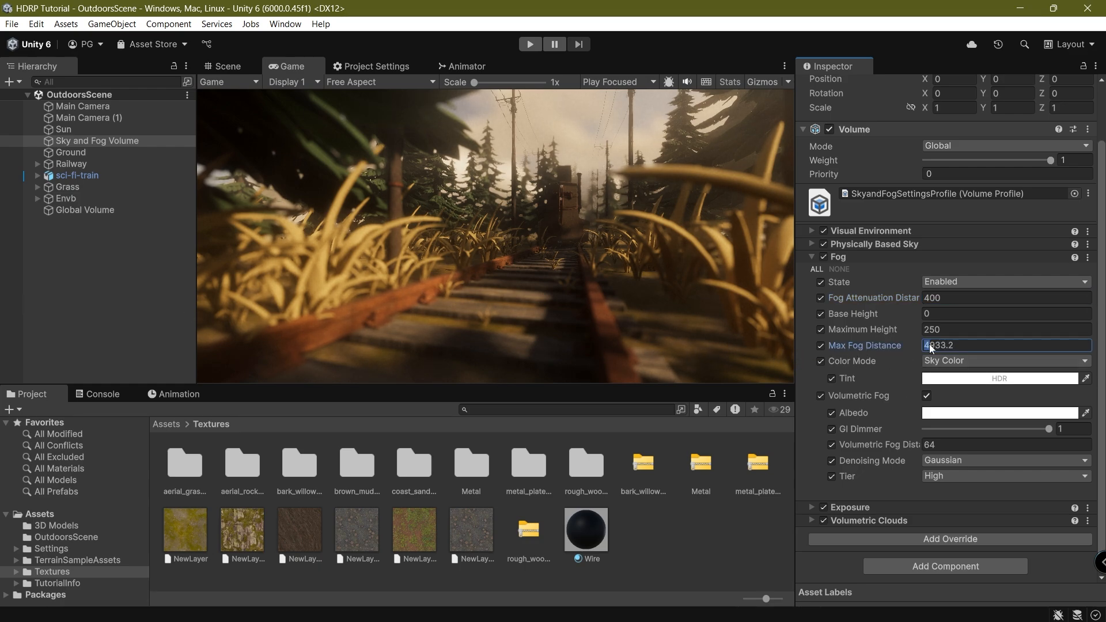
{"action": "type", "text": "300"}
{"action": "key", "text": "Return"}
{"action": "type", "text": "300"}
Set the fog Tint to a soft peach colour.
{"action": "left_click", "coordinate": [999, 378]}
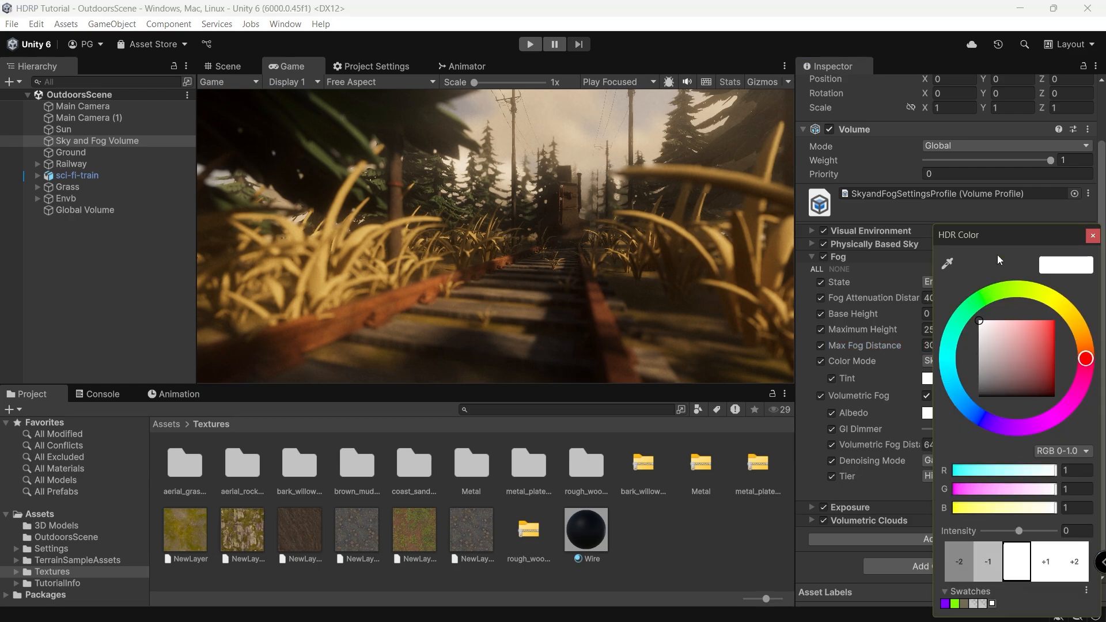
{"action": "left_click_drag", "start_coordinate": [998, 232], "coordinate": [265, 287]}
{"action": "left_click", "coordinate": [346, 383]}
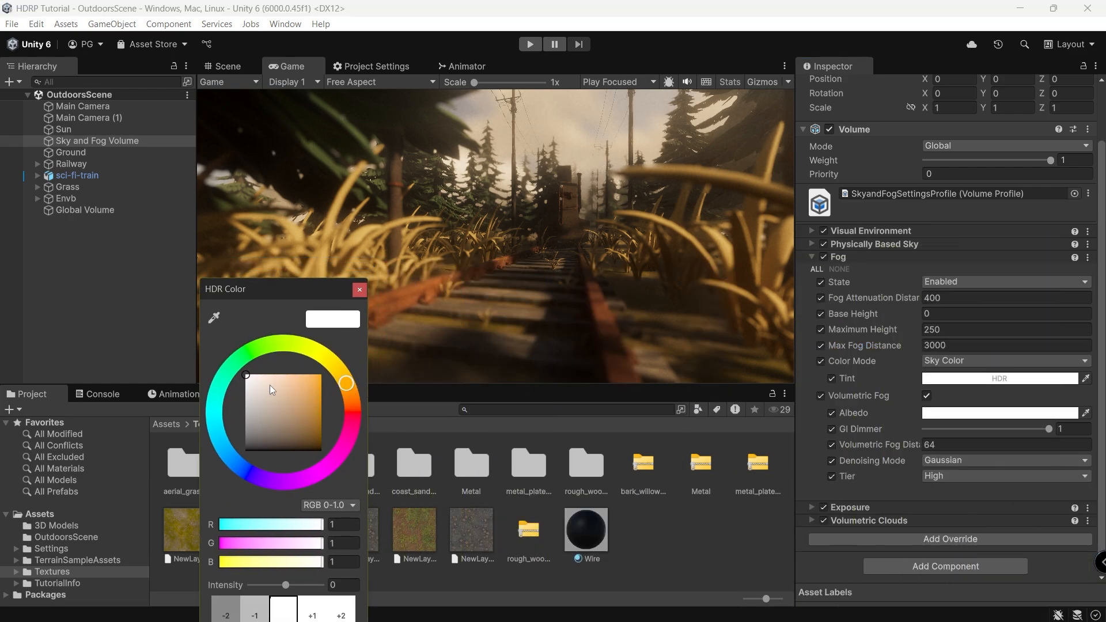
{"action": "left_click_drag", "start_coordinate": [269, 384], "coordinate": [292, 381]}
{"action": "left_click", "coordinate": [532, 325]}
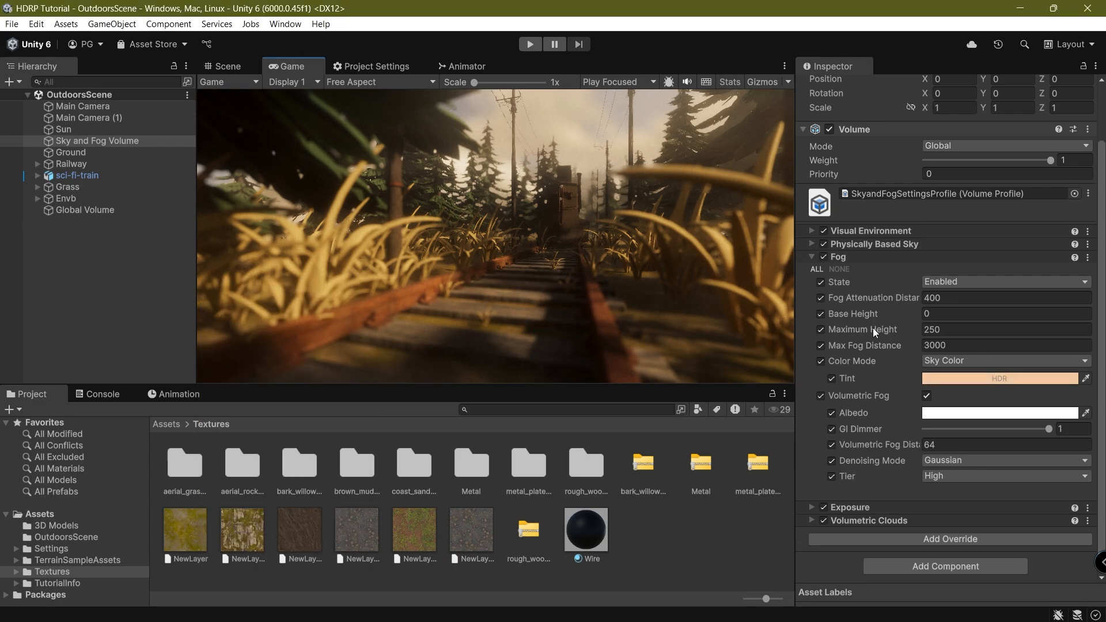
Give the volumetric fog a pale tan Albedo, then select the Global Volume.
{"action": "left_click", "coordinate": [979, 413]}
{"action": "left_click_drag", "start_coordinate": [970, 234], "coordinate": [206, 265]}
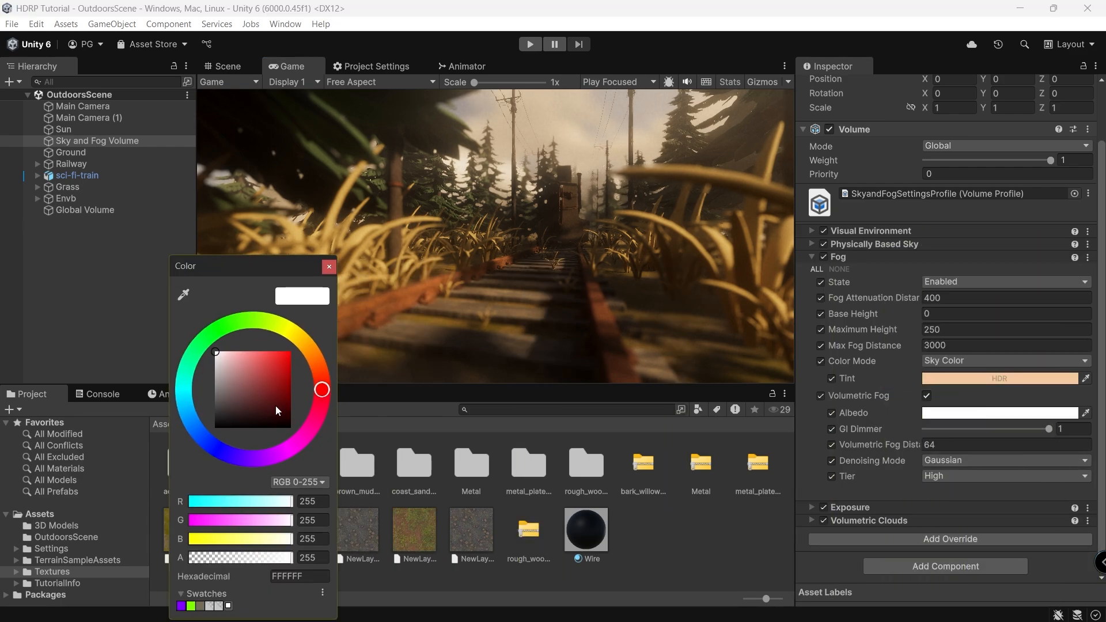
{"action": "left_click", "coordinate": [304, 342]}
{"action": "mouse_move", "coordinate": [250, 361]}
{"action": "left_mouse_down"}
{"action": "mouse_move", "coordinate": [241, 361]}
{"action": "mouse_move", "coordinate": [266, 382]}
{"action": "mouse_move", "coordinate": [265, 357]}
{"action": "mouse_move", "coordinate": [251, 375]}
{"action": "mouse_move", "coordinate": [252, 365]}
{"action": "left_mouse_up"}
{"action": "left_click", "coordinate": [405, 371]}
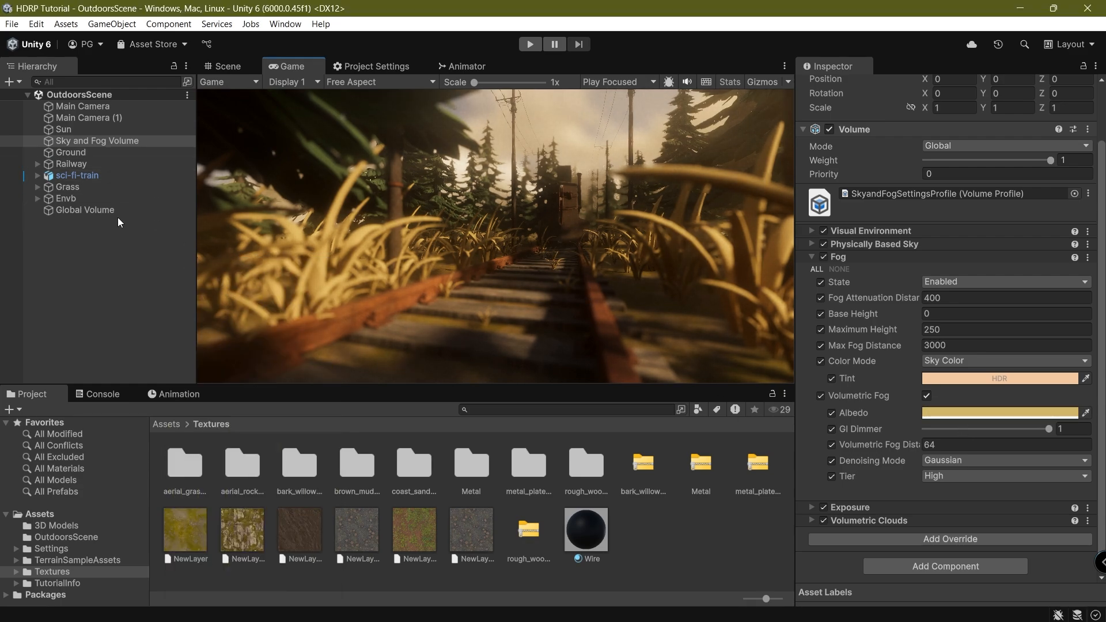
{"action": "left_click", "coordinate": [84, 209]}
Add a Color Curves override to the Global Volume and enable all its settings.
{"action": "left_click", "coordinate": [898, 387]}
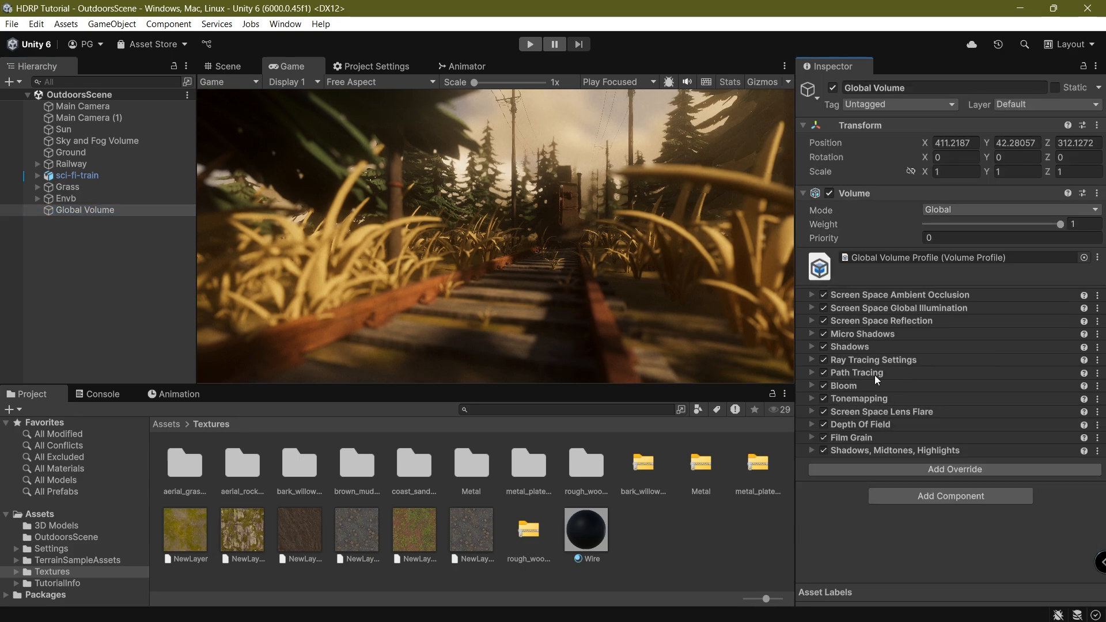
{"action": "left_click", "coordinate": [864, 469]}
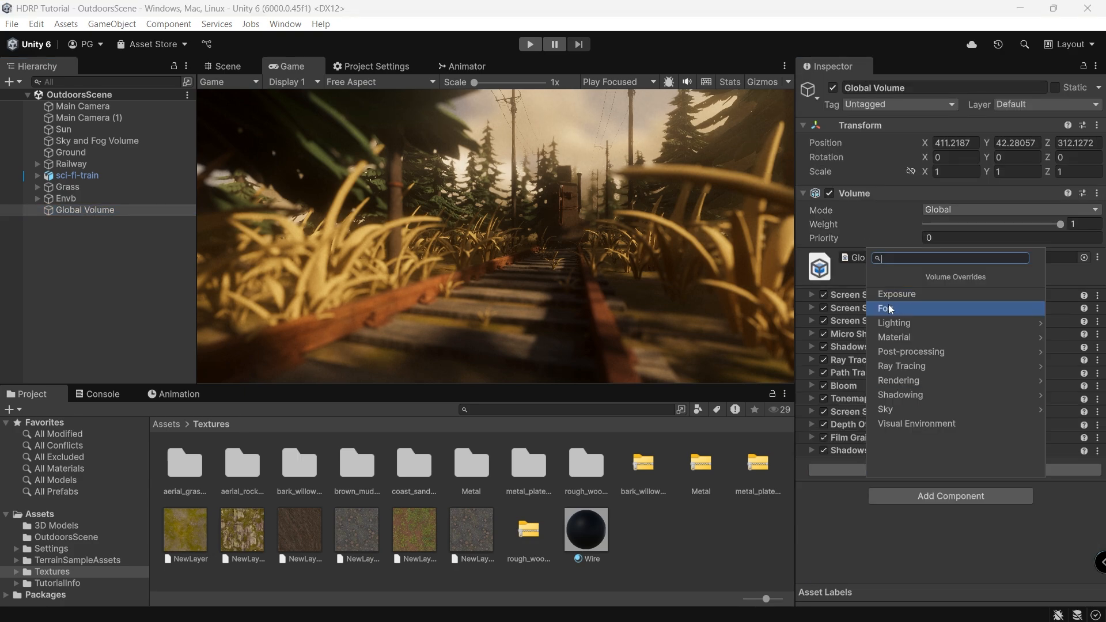
{"action": "left_click", "coordinate": [924, 349]}
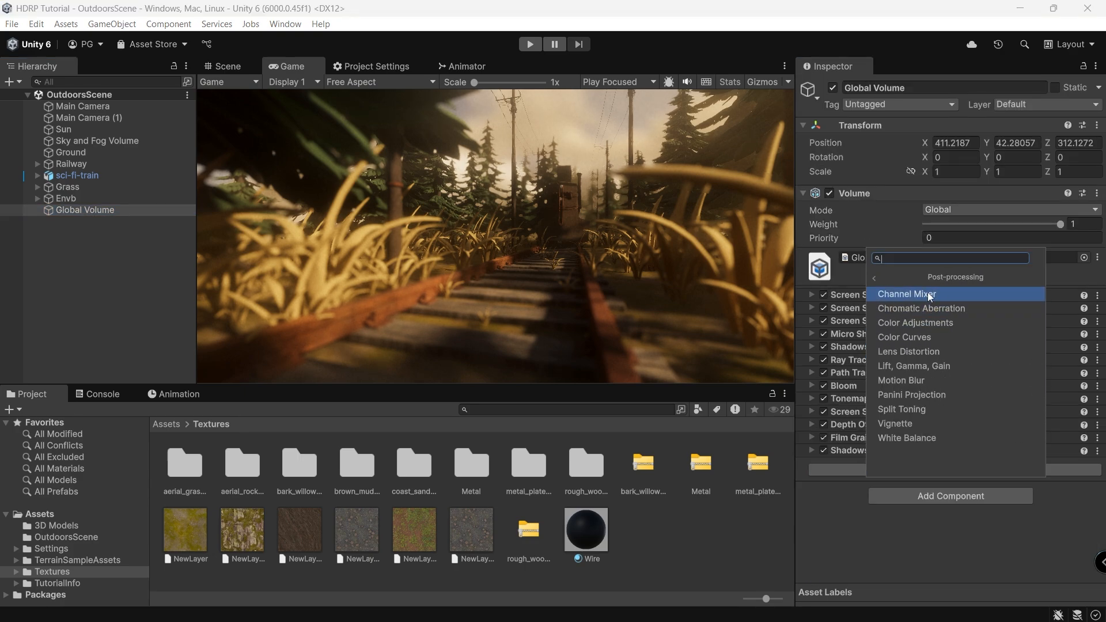
{"action": "left_click", "coordinate": [911, 355]}
{"action": "scroll", "coordinate": [887, 470], "scroll_direction": "down", "scroll_amount": 4}
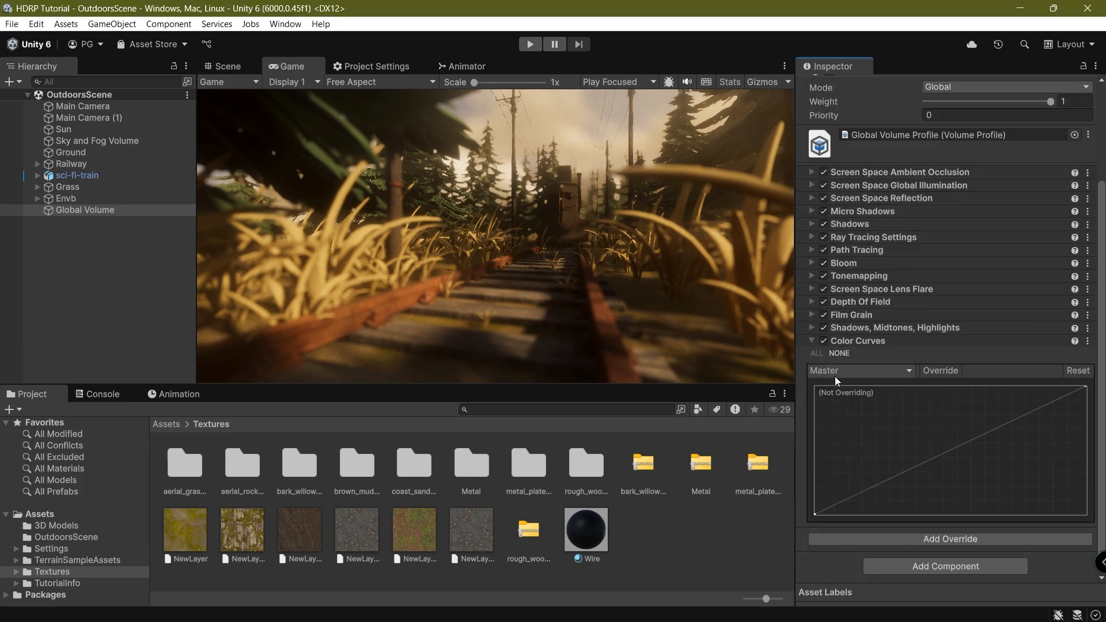
{"action": "left_click", "coordinate": [819, 353]}
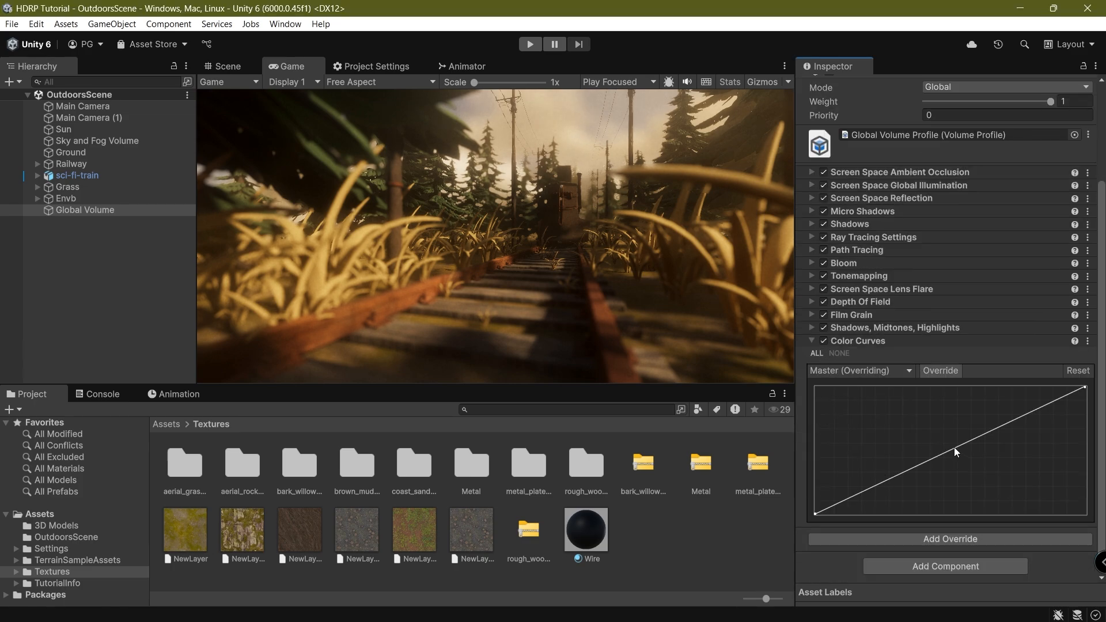
Add lower and upper points to the Master curve, pull them down, and toggle to compare.
{"action": "double_click", "coordinate": [875, 483]}
{"action": "left_click_drag", "start_coordinate": [875, 482], "coordinate": [875, 484]}
{"action": "double_click", "coordinate": [1038, 411]}
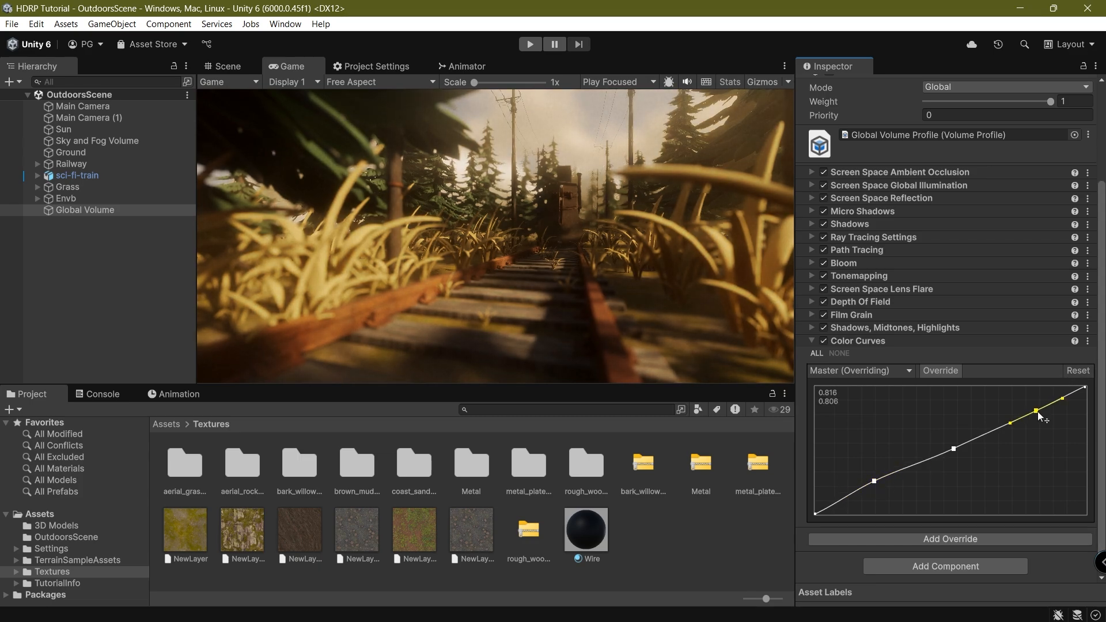
{"action": "left_click_drag", "start_coordinate": [1038, 411], "coordinate": [1046, 422]}
{"action": "left_click_drag", "start_coordinate": [1048, 426], "coordinate": [1049, 432]}
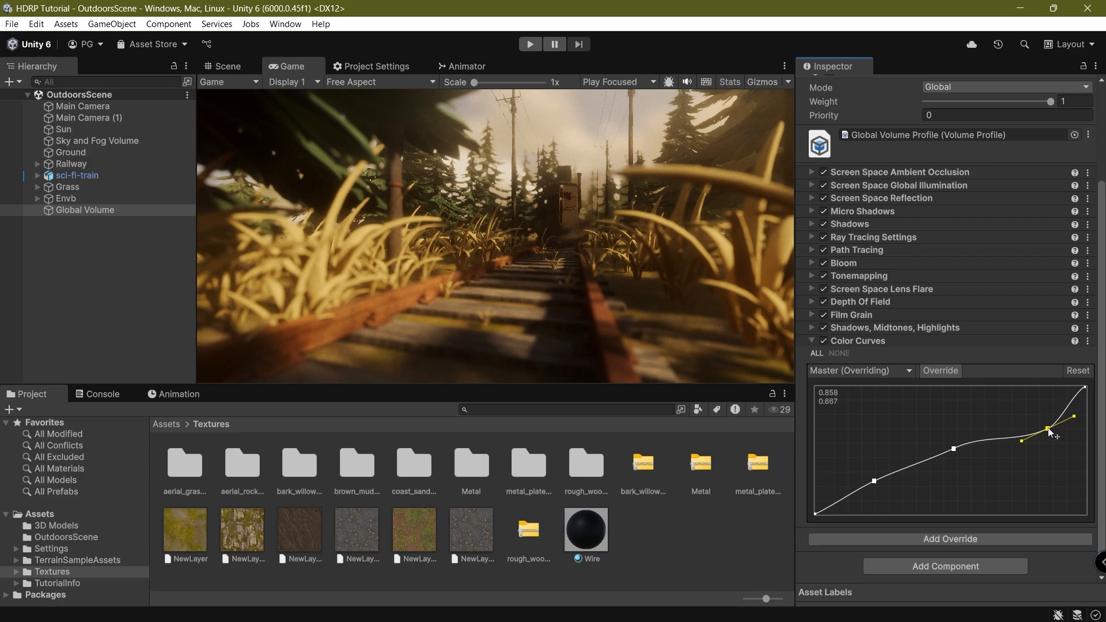
{"action": "left_click", "coordinate": [823, 341]}
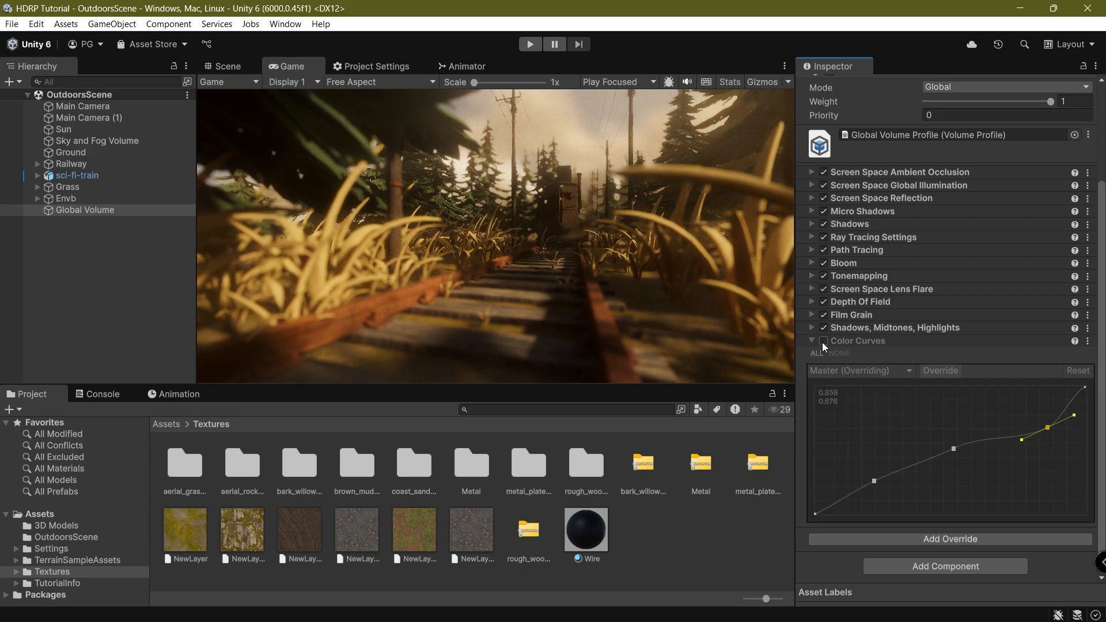
{"action": "left_click", "coordinate": [823, 341]}
Collapse Color Curves and add a Color Adjustments override to the Global Volume.
{"action": "left_click", "coordinate": [872, 341]}
{"action": "left_click", "coordinate": [898, 482]}
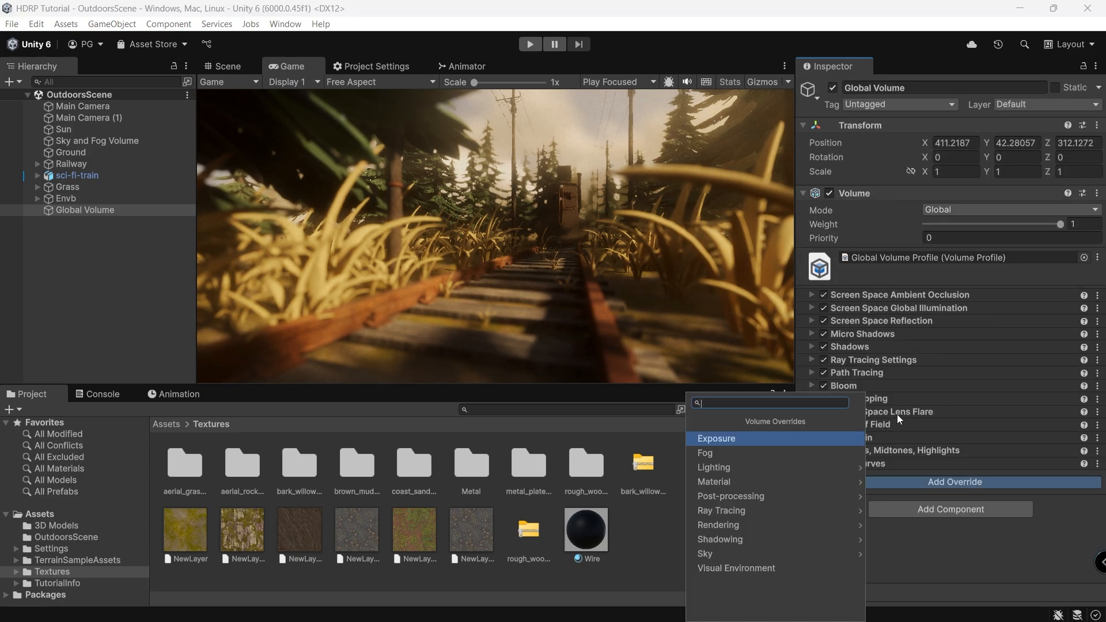
{"action": "left_click", "coordinate": [775, 498]}
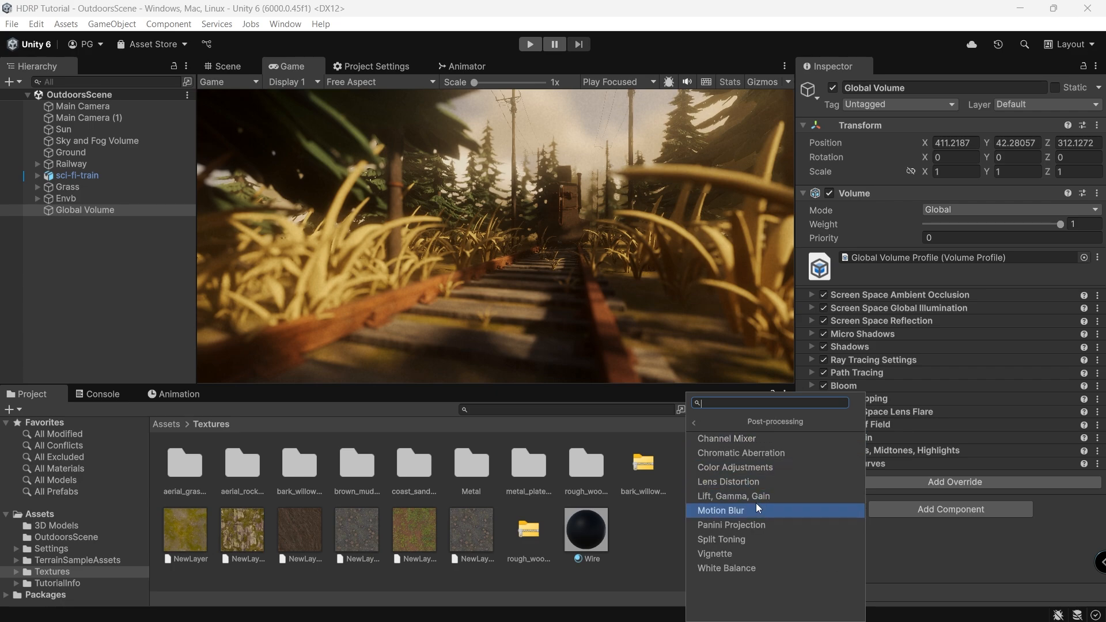
{"action": "left_click", "coordinate": [759, 465]}
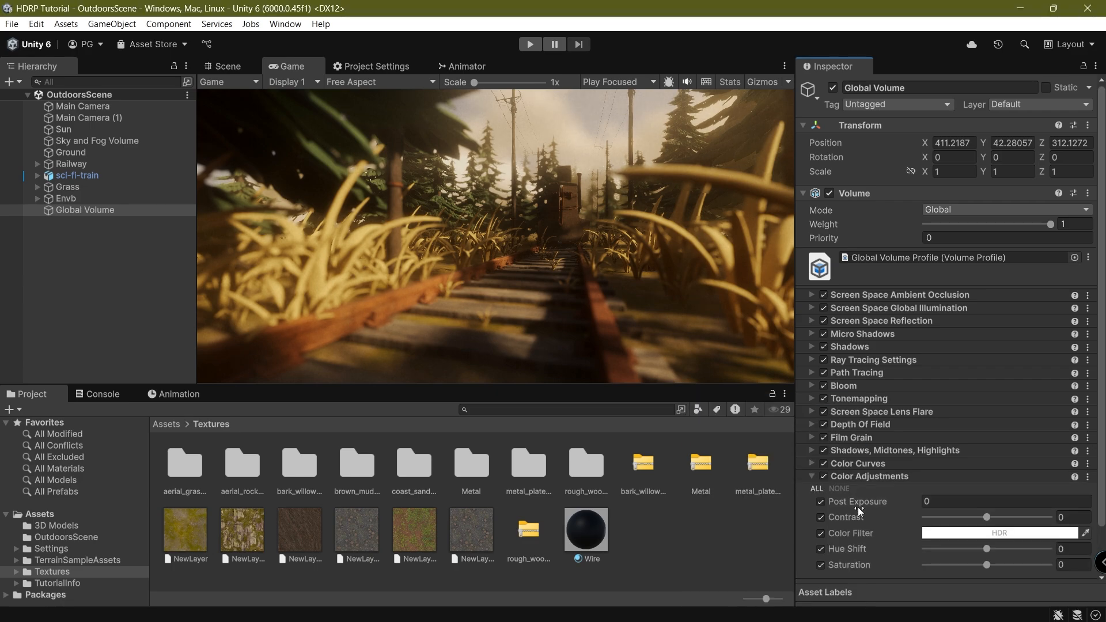
{"action": "scroll", "coordinate": [859, 506], "scroll_direction": "down", "scroll_amount": 2}
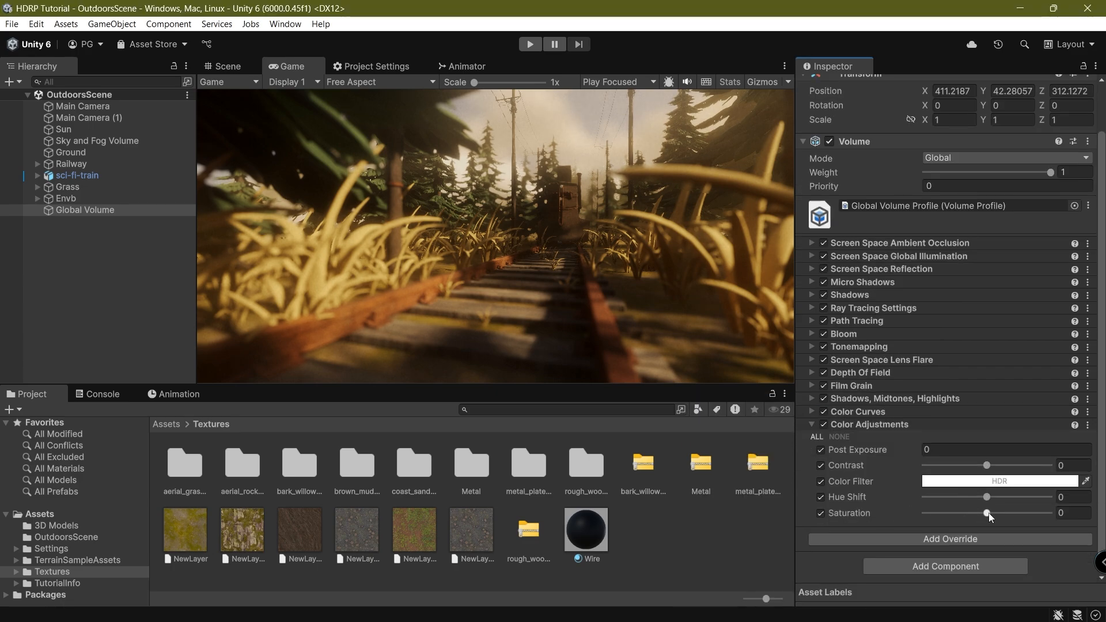
Set Saturation 8, Contrast -2 and Post Exposure 0.12, then collapse Color Adjustments.
{"action": "left_click_drag", "start_coordinate": [988, 512], "coordinate": [991, 513]}
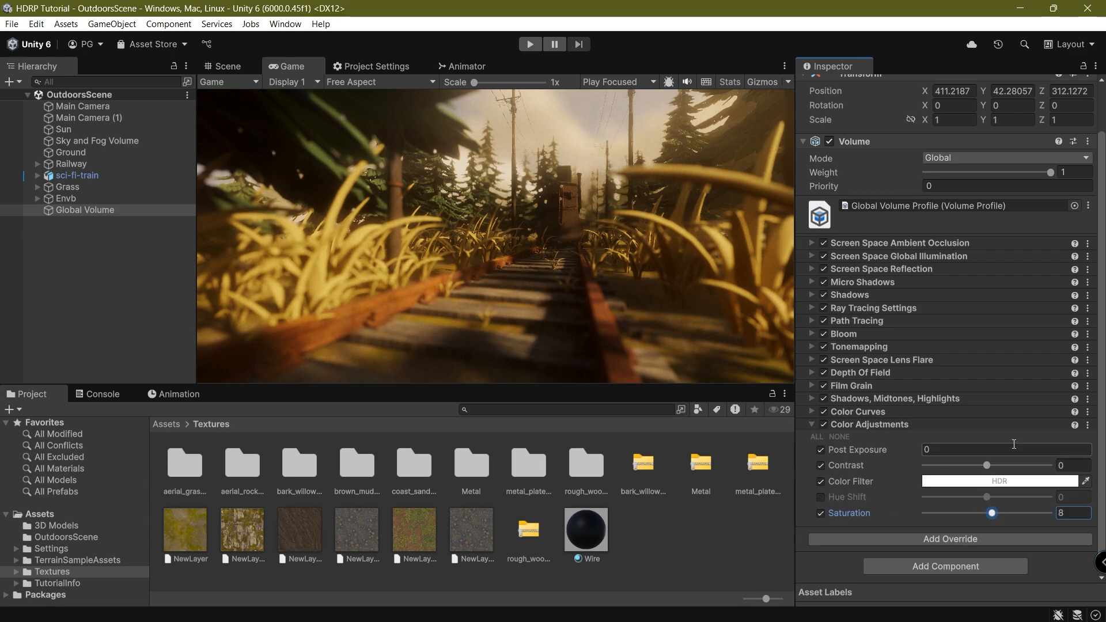
{"action": "left_click_drag", "start_coordinate": [987, 467], "coordinate": [988, 471]}
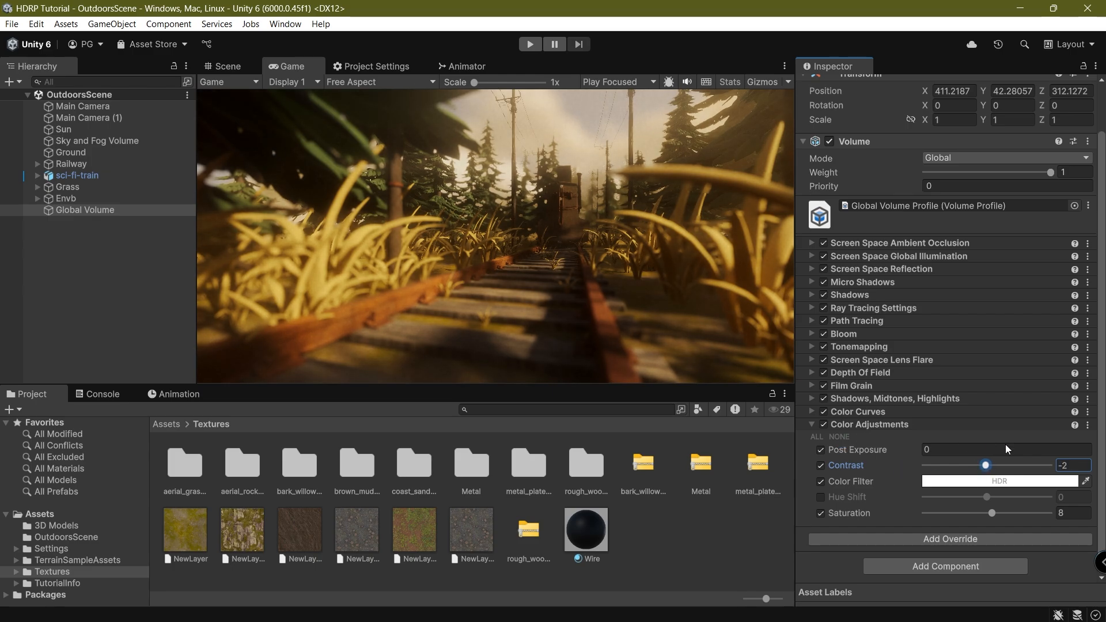
{"action": "left_click", "coordinate": [861, 452]}
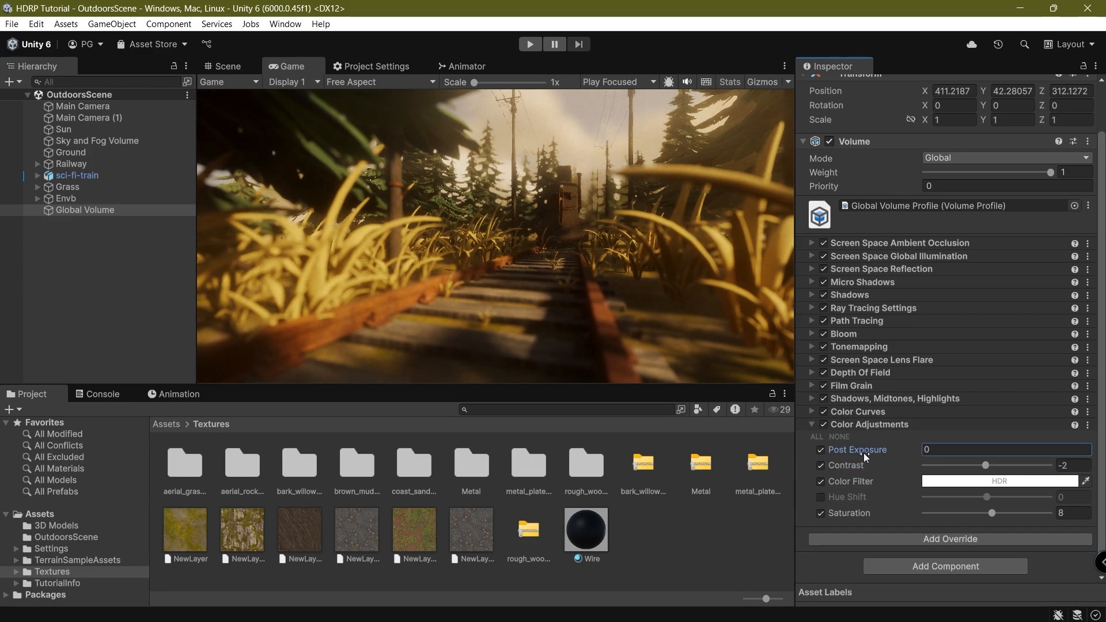
{"action": "type", "text": "2"}
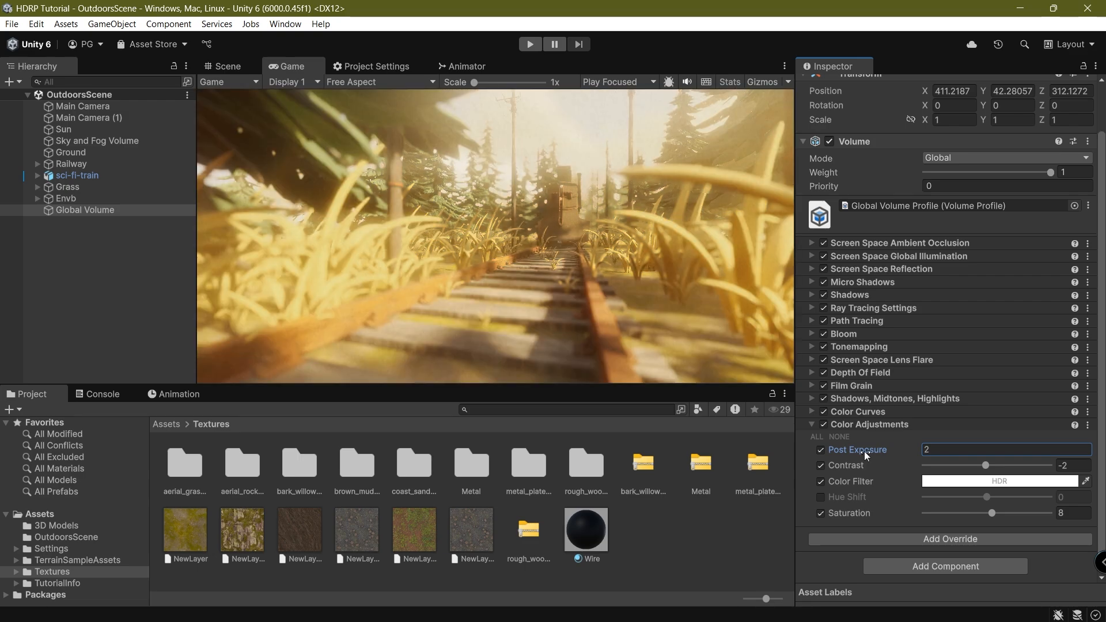
{"action": "type", "text": "0.1"}
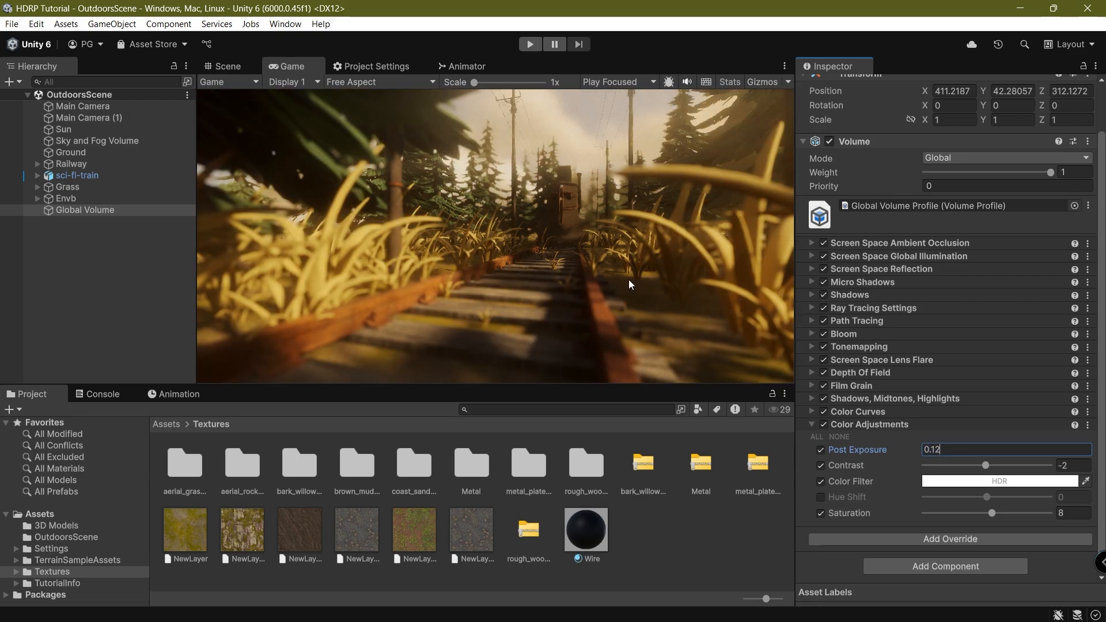
{"action": "left_click", "coordinate": [808, 427]}
{"action": "left_click", "coordinate": [862, 428]}
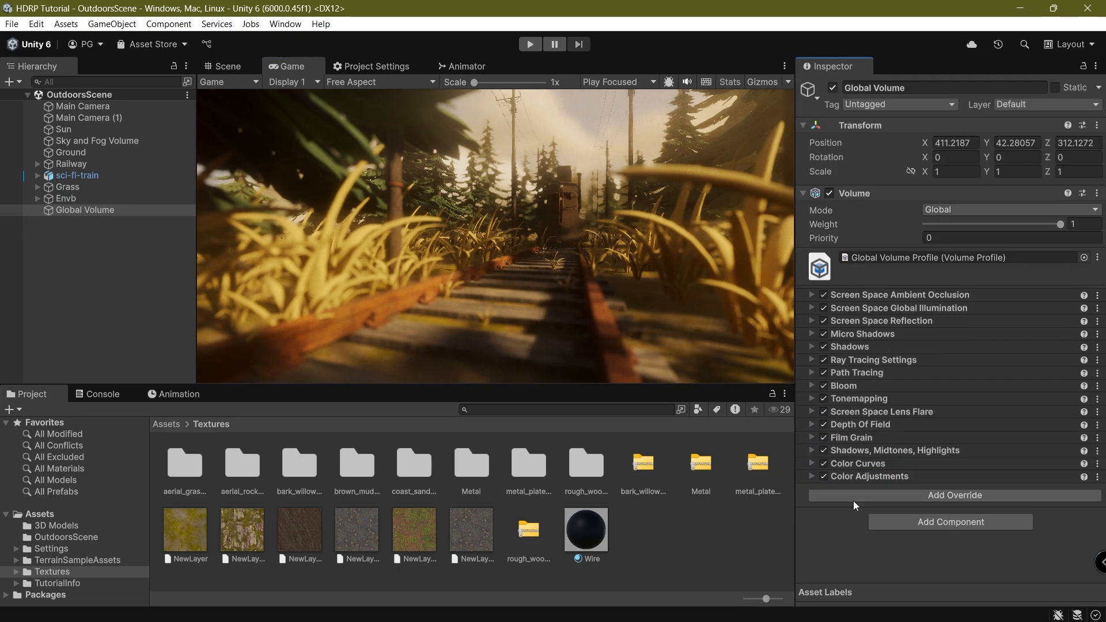
Add a Lift, Gamma, Gain override, enable all its settings, and nudge Lift toward blue.
{"action": "left_click", "coordinate": [867, 495]}
{"action": "left_click", "coordinate": [900, 379]}
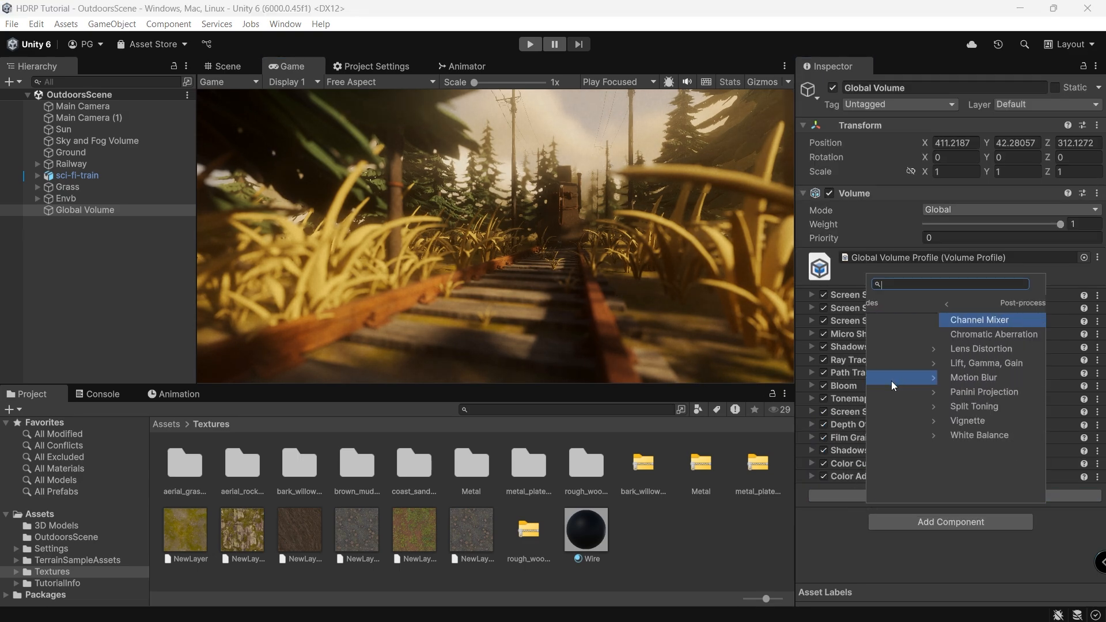
{"action": "left_click", "coordinate": [944, 362]}
{"action": "left_click", "coordinate": [816, 385]}
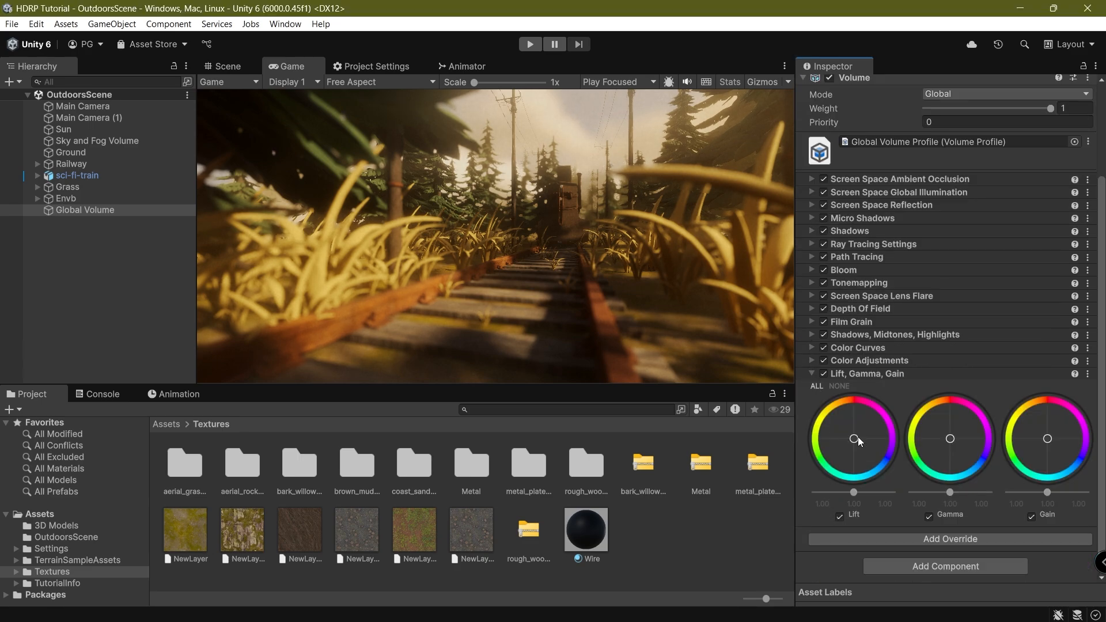
{"action": "left_click_drag", "start_coordinate": [852, 437], "coordinate": [861, 456]}
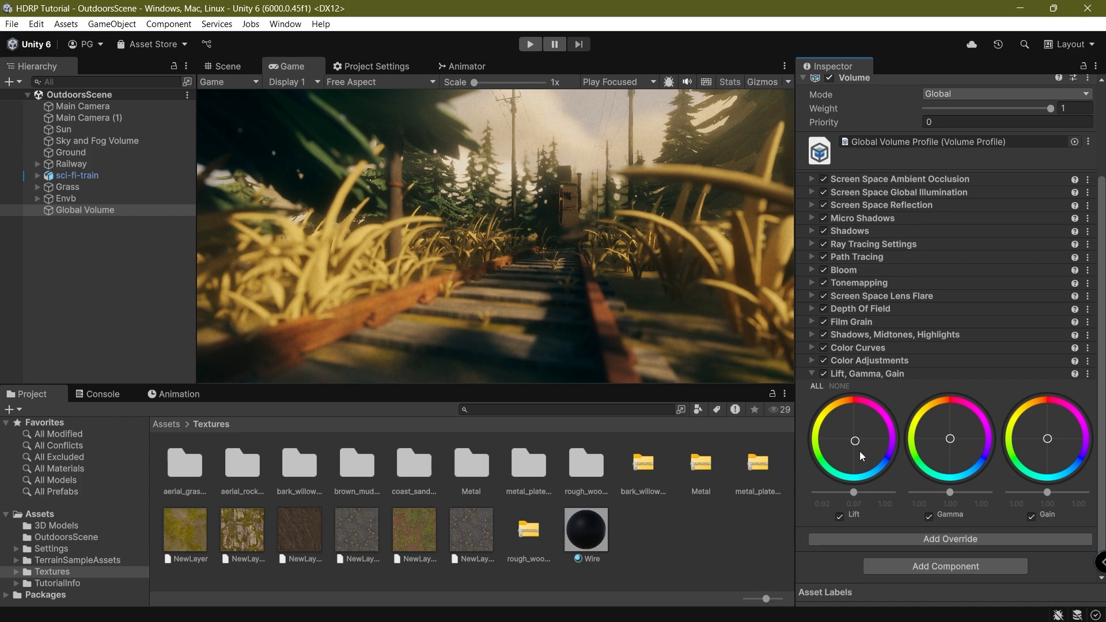
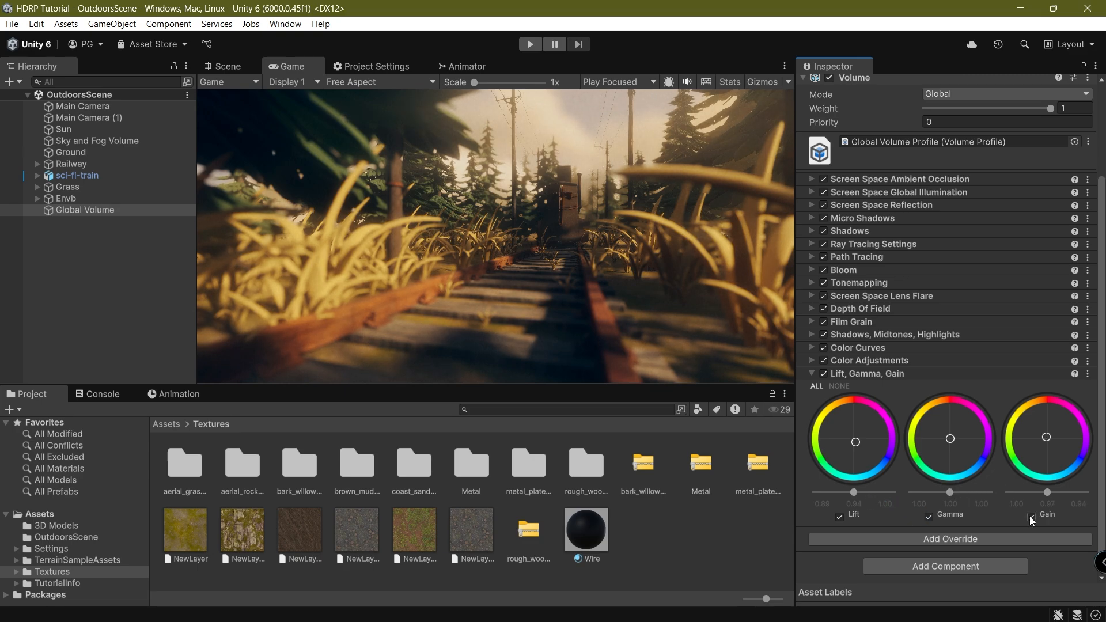
Turn off Gamma in the Lift, Gamma, Gain override and collapse that override.
{"action": "left_click", "coordinate": [928, 517]}
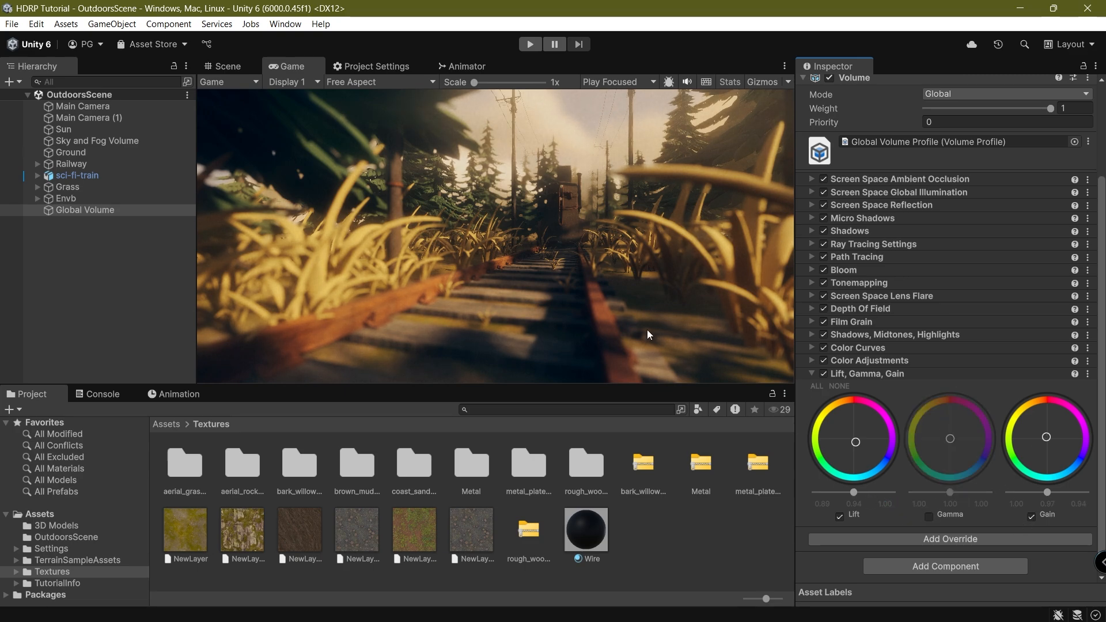
{"action": "left_click", "coordinate": [866, 373]}
Add a Post-processing Lens Distortion override with Intensity 0.23, then collapse it.
{"action": "left_click", "coordinate": [858, 506]}
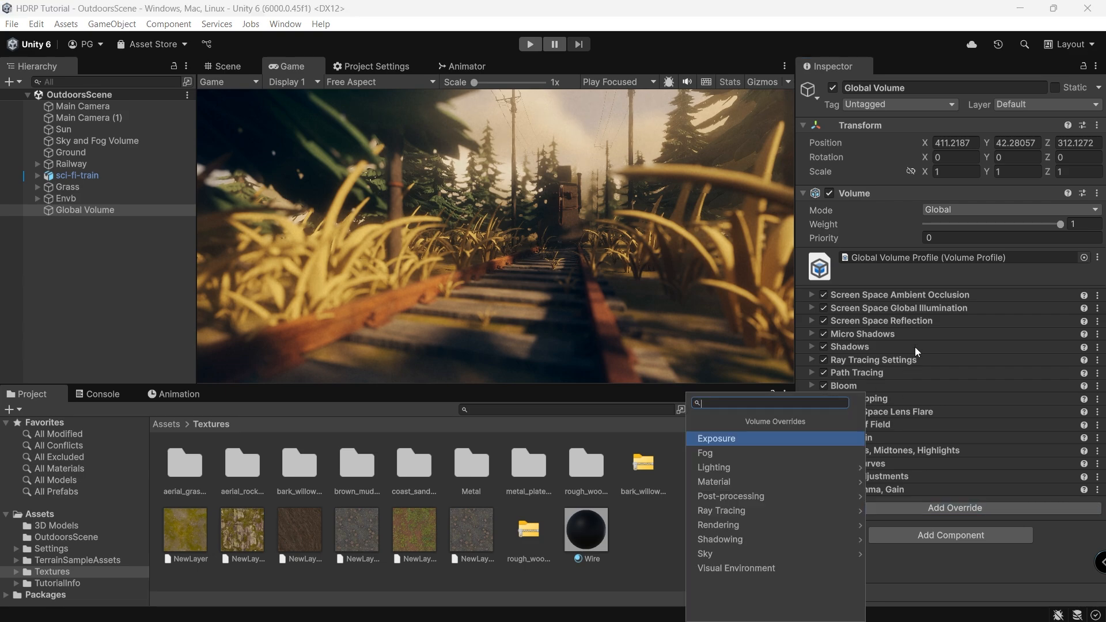
{"action": "left_click", "coordinate": [729, 501]}
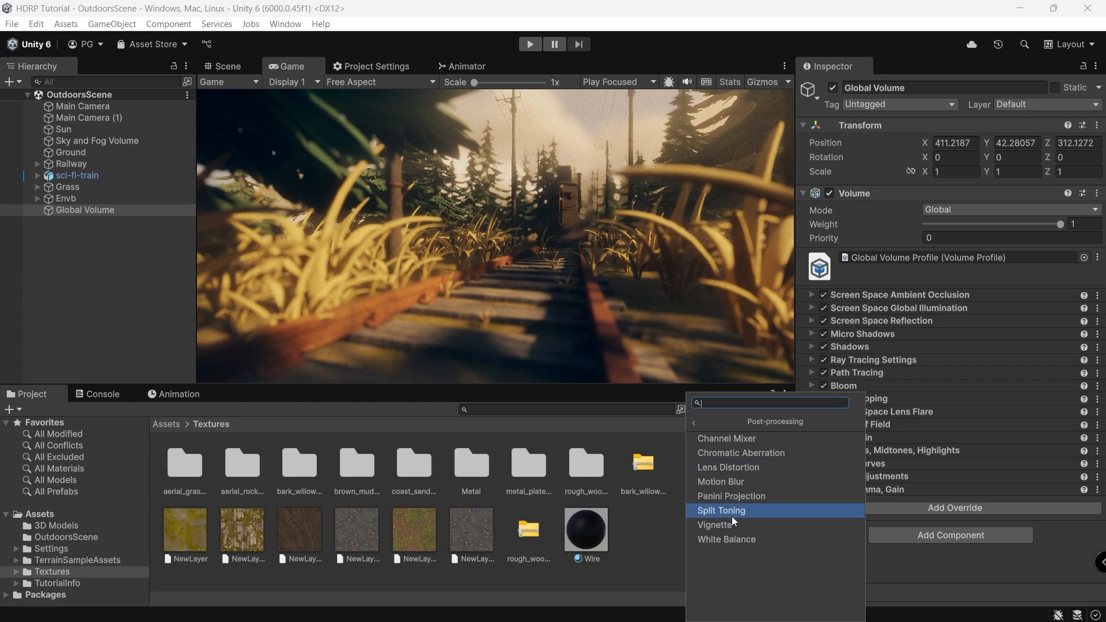
{"action": "left_click", "coordinate": [747, 467]}
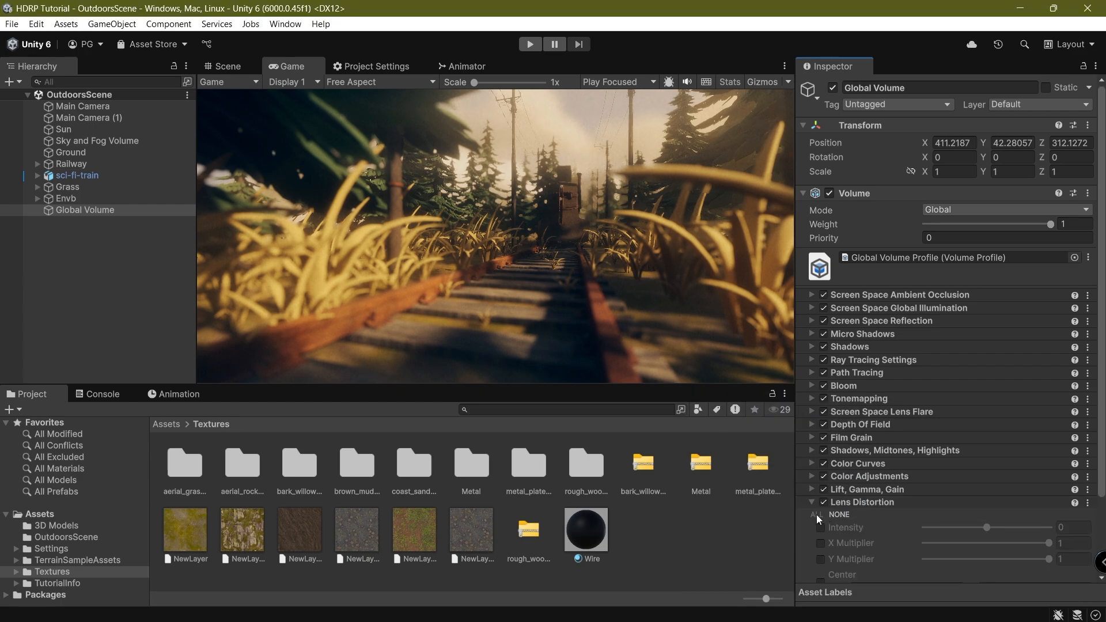
{"action": "left_click_drag", "start_coordinate": [990, 527], "coordinate": [1004, 550]}
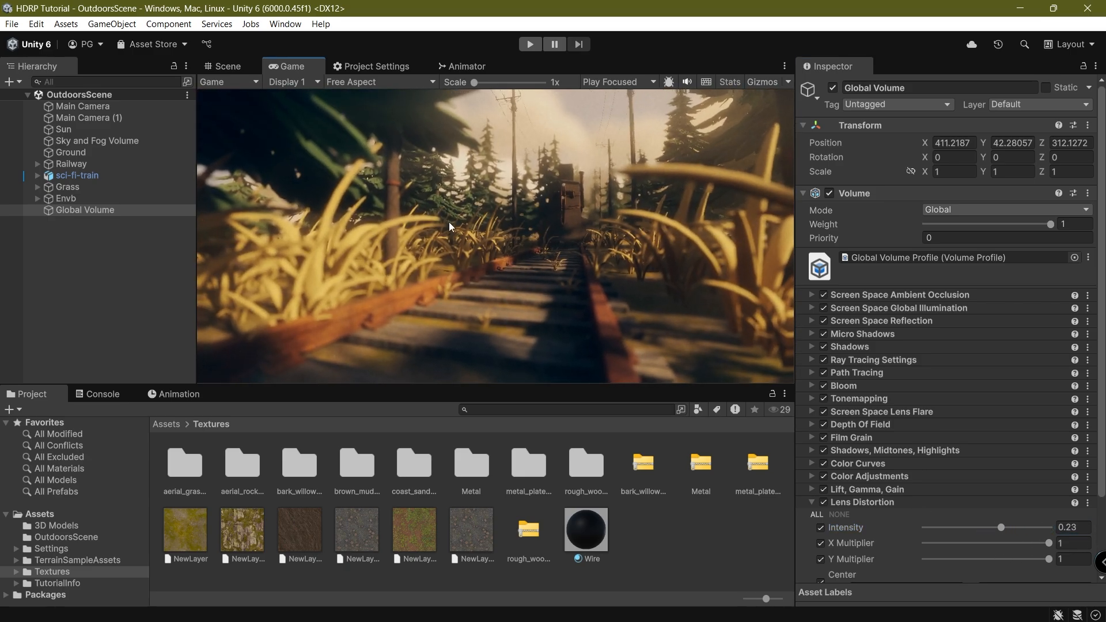
{"action": "left_click", "coordinate": [857, 502]}
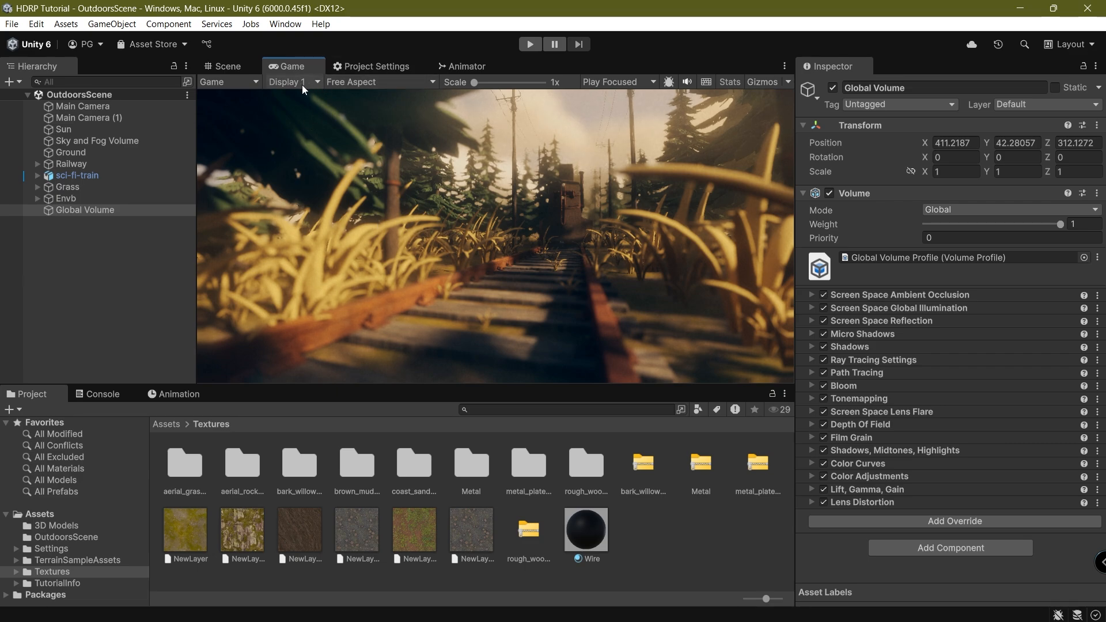
Move the sci-fi-train to Position X 391.92 and save the scene.
{"action": "left_click", "coordinate": [58, 130]}
{"action": "left_click", "coordinate": [104, 166]}
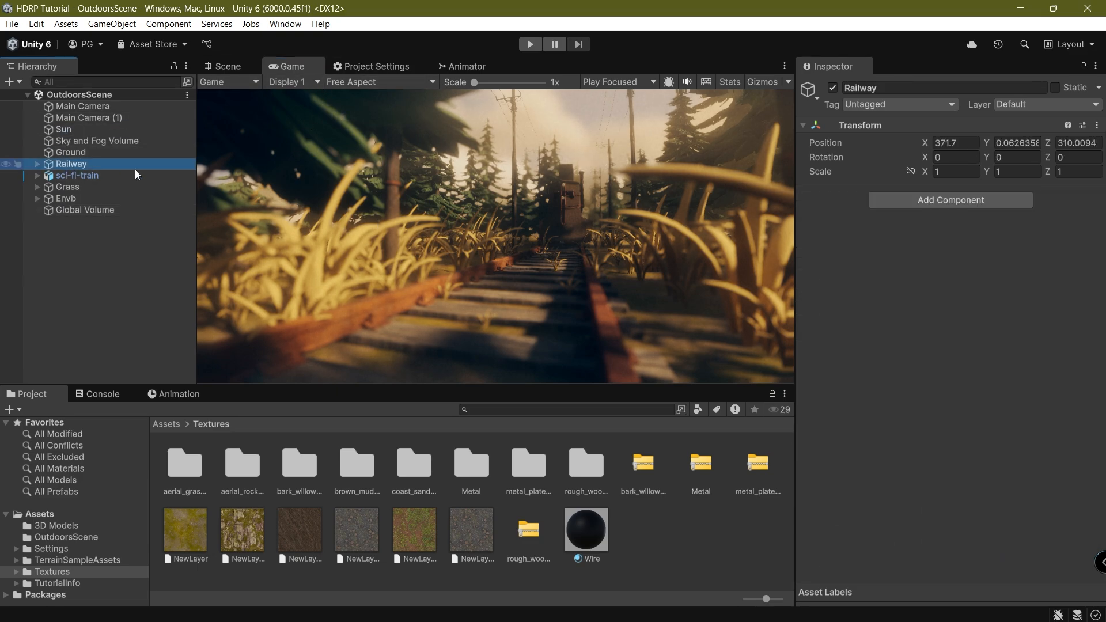
{"action": "left_click", "coordinate": [121, 173]}
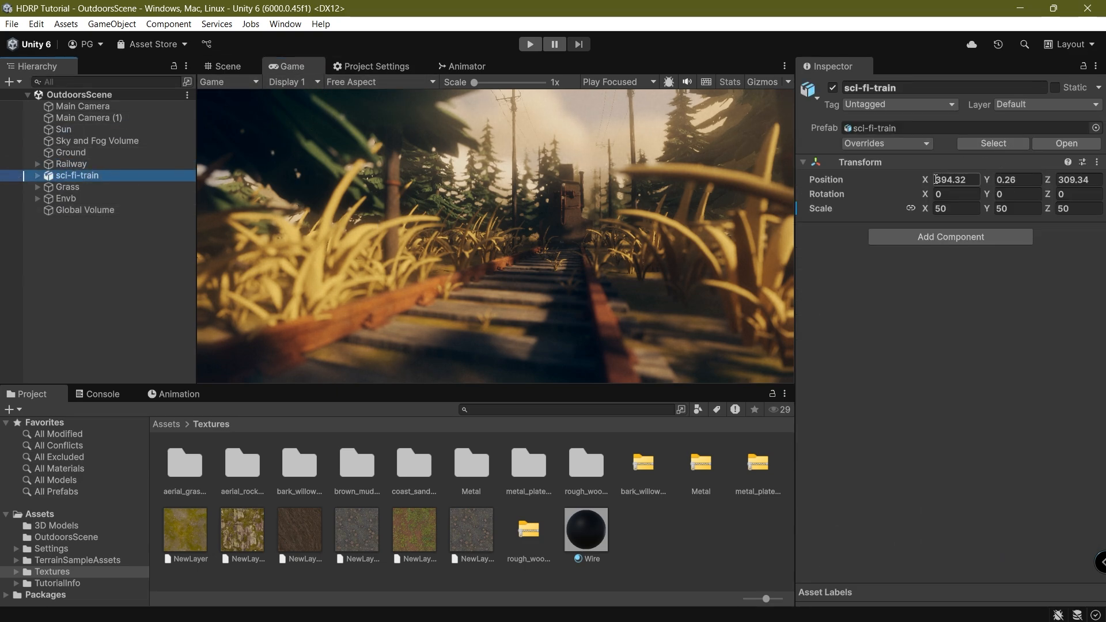
{"action": "left_click", "coordinate": [936, 179]}
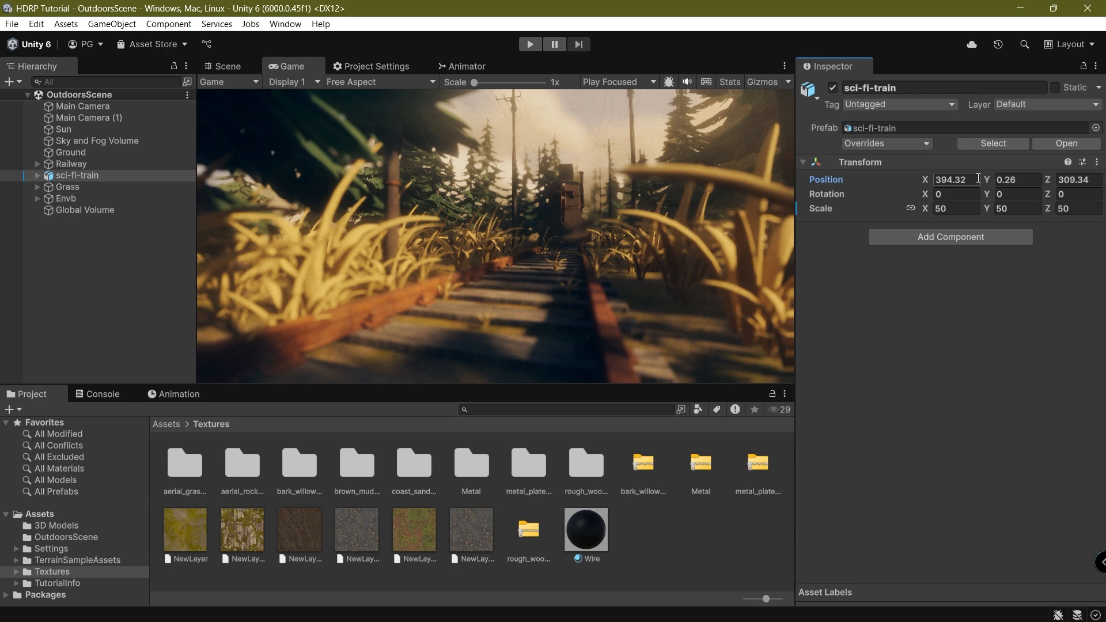
{"action": "left_click_drag", "start_coordinate": [921, 178], "coordinate": [870, 193]}
{"action": "key", "text": "ctrl+s"}
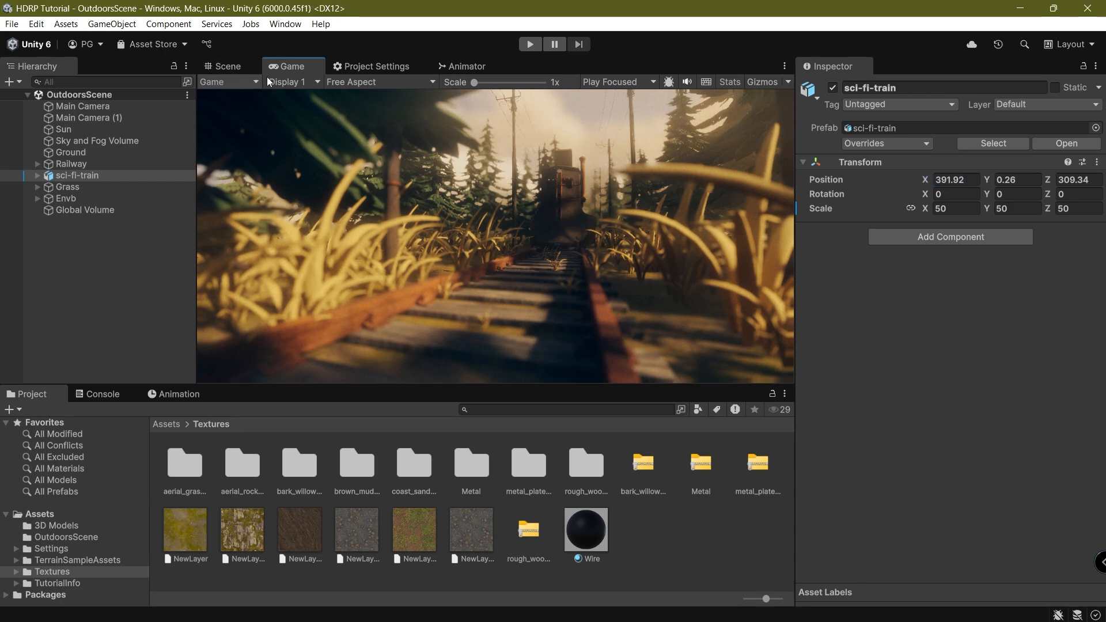
Preview Display 2, return to Display 1, then switch to the Scene view.
{"action": "left_click", "coordinate": [282, 81]}
{"action": "left_click", "coordinate": [310, 113]}
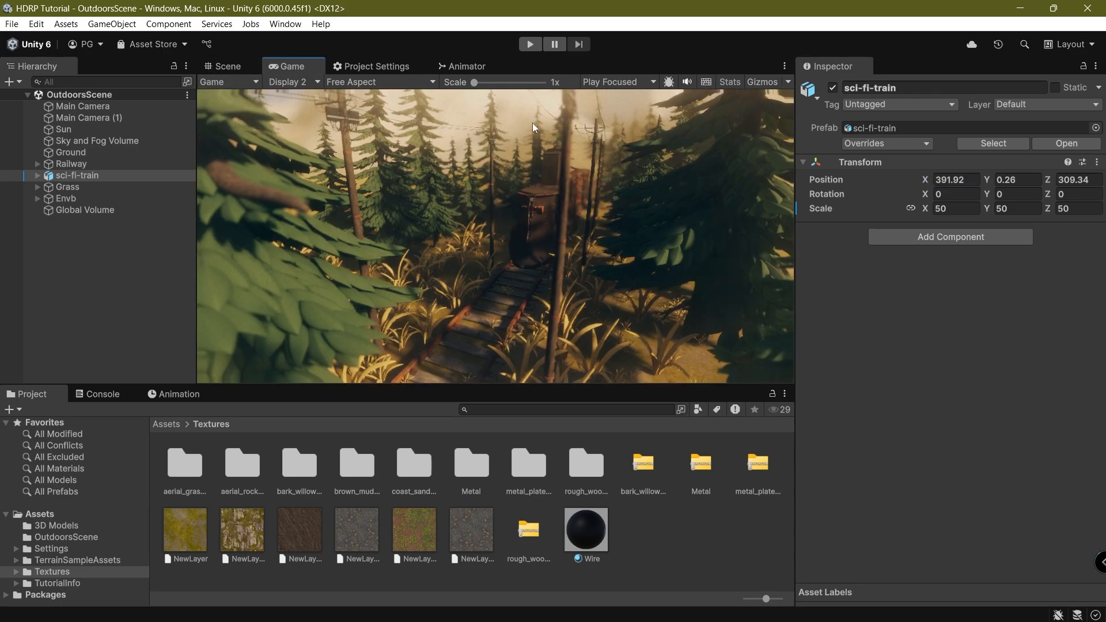
{"action": "left_click", "coordinate": [283, 81]}
{"action": "left_click", "coordinate": [287, 102]}
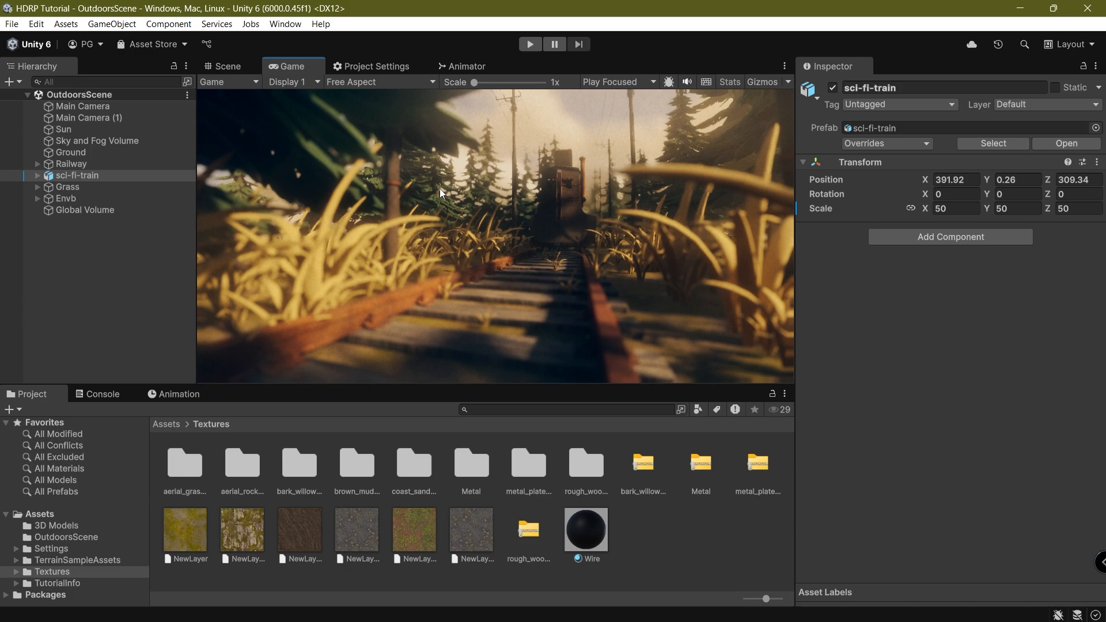
{"action": "left_click", "coordinate": [254, 68]}
Select the train's pCylinder67 lamp part in the Scene view.
{"action": "scroll", "coordinate": [351, 219], "scroll_direction": "up", "scroll_amount": 15}
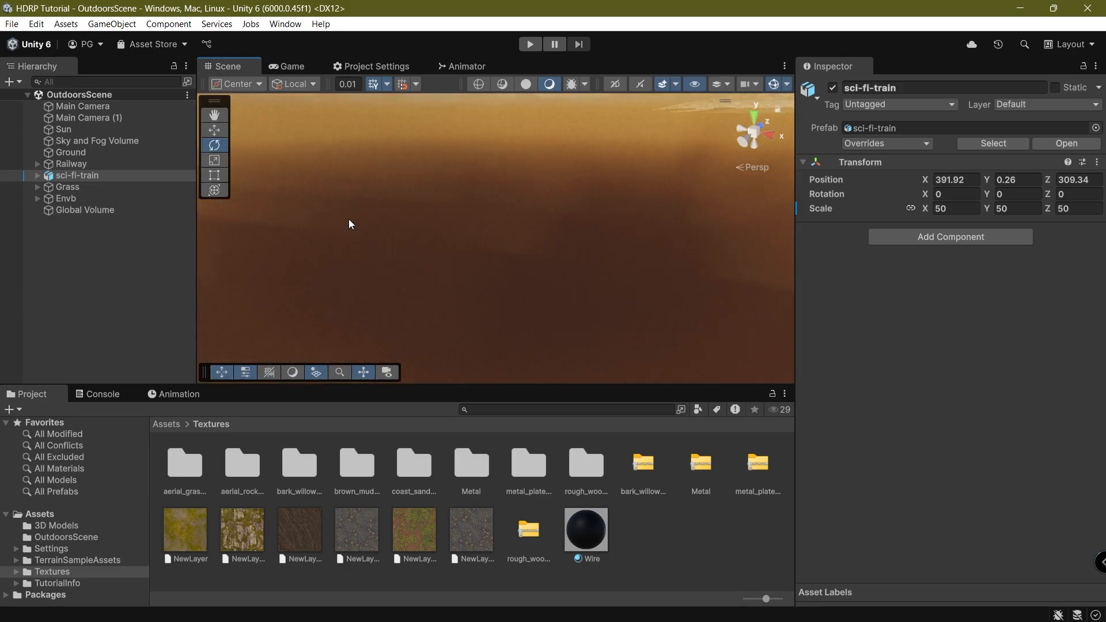
{"action": "right_click", "coordinate": [365, 216]}
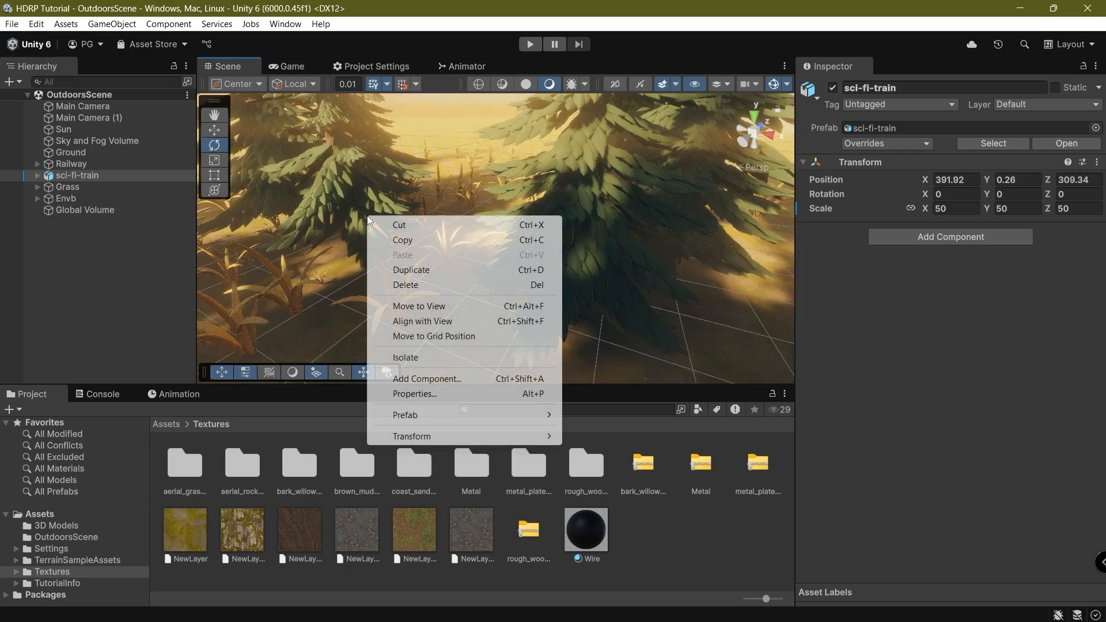
{"action": "left_click", "coordinate": [63, 274]}
{"action": "scroll", "coordinate": [330, 230], "scroll_direction": "down", "scroll_amount": 8}
{"action": "middle_click_drag", "start_coordinate": [330, 230], "coordinate": [479, 275]}
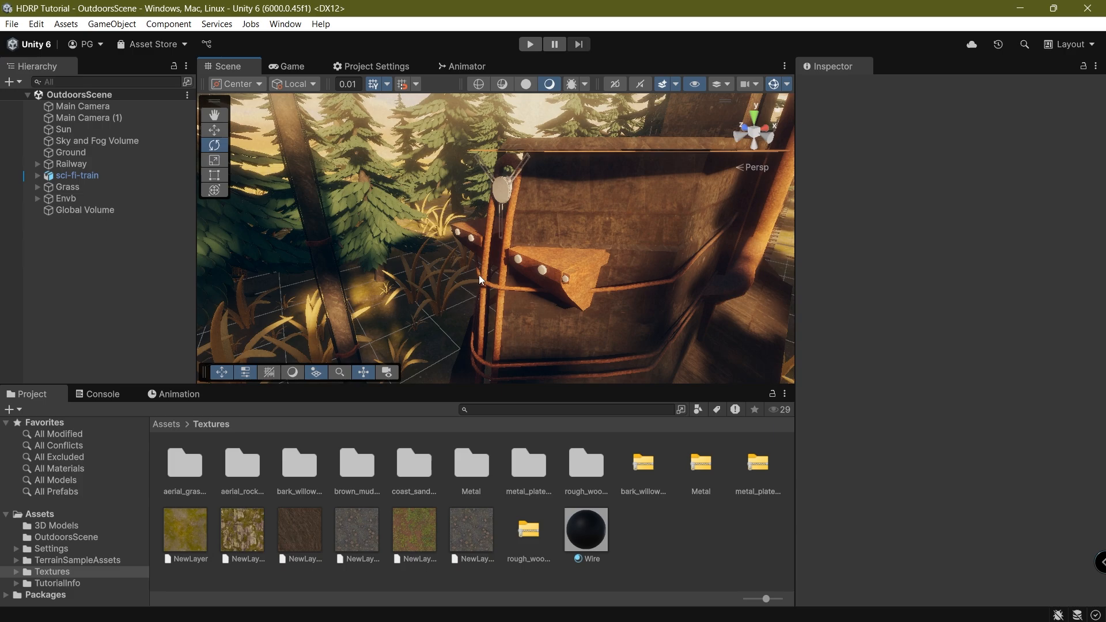
{"action": "left_click", "coordinate": [518, 262]}
{"action": "left_click", "coordinate": [518, 261]}
{"action": "left_click_drag", "start_coordinate": [519, 260], "coordinate": [461, 274], "text": "alt"}
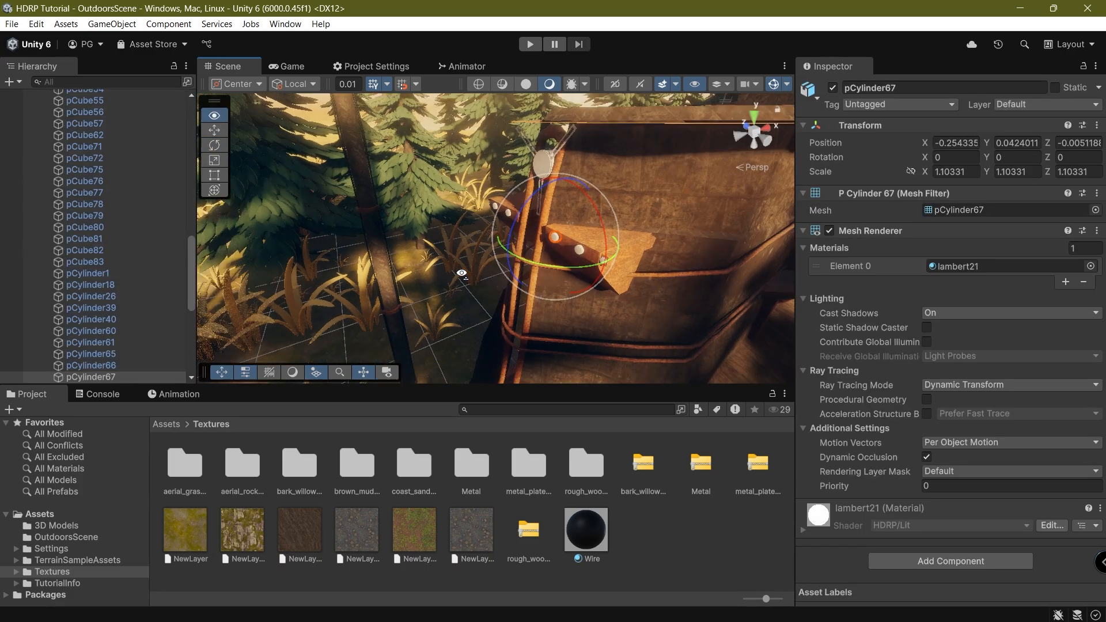
{"action": "right_click_drag", "start_coordinate": [461, 274], "coordinate": [138, 369]}
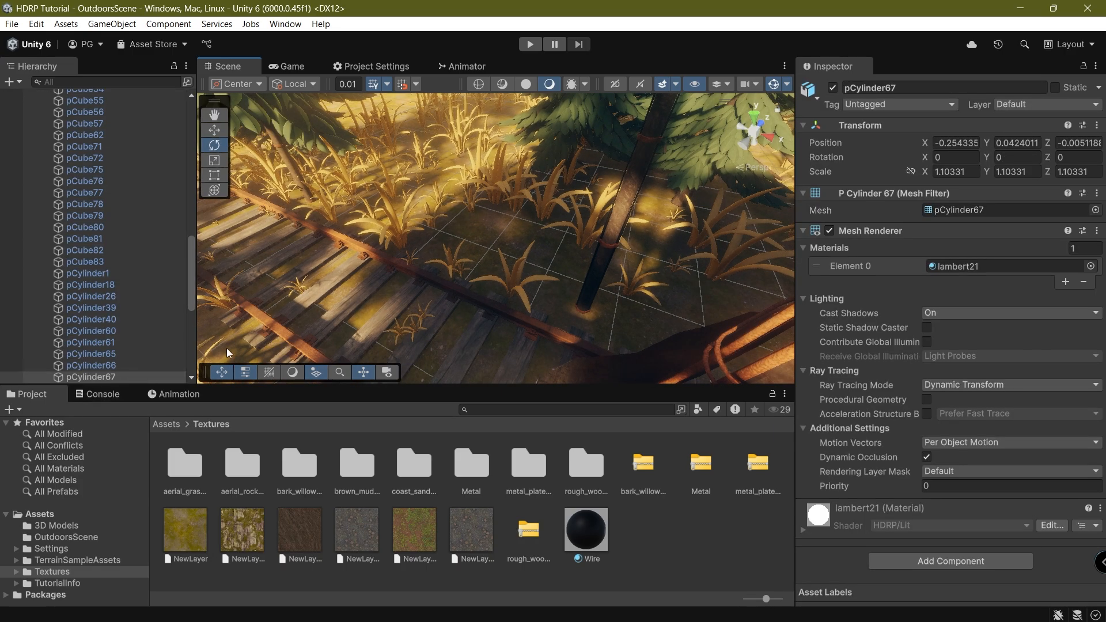
Create a Spot Light as a child of pCylinder67.
{"action": "right_click", "coordinate": [132, 377]}
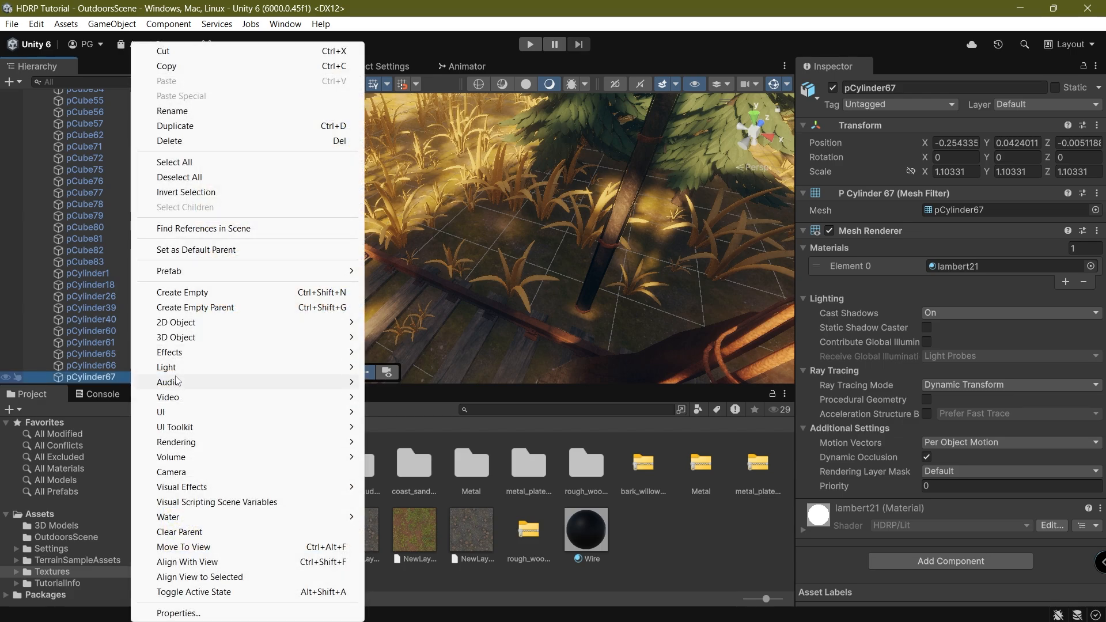
{"action": "mouse_move", "coordinate": [183, 368]}
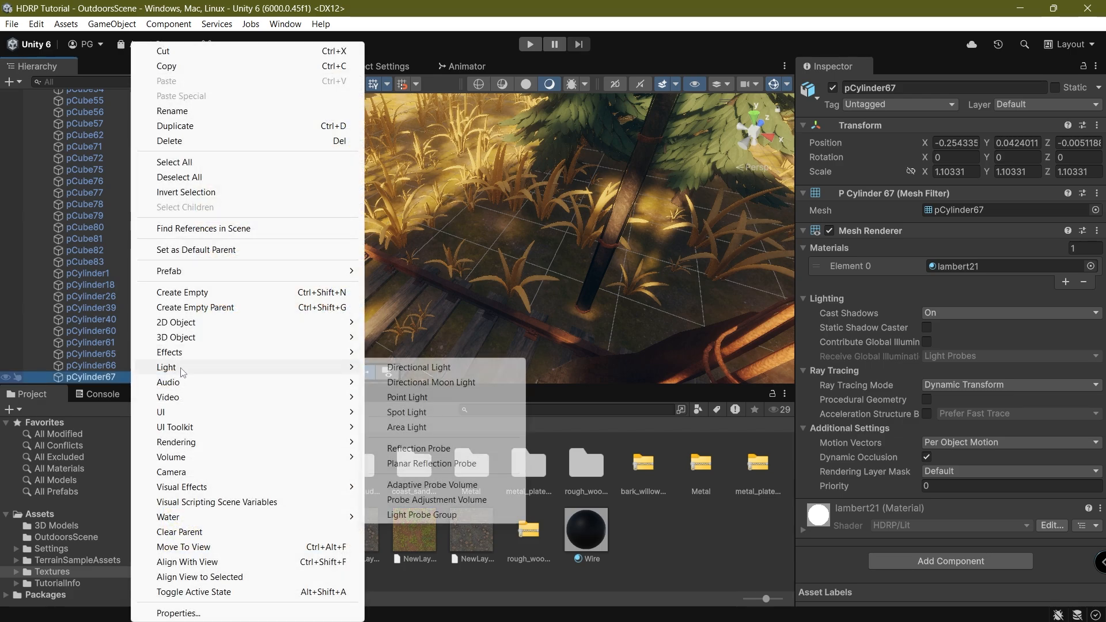
{"action": "left_click", "coordinate": [418, 414]}
Keep the Spot Light name, then turn it to about Y -78 and tilt it down 25 degrees.
{"action": "key", "text": "Return"}
{"action": "key", "text": "f"}
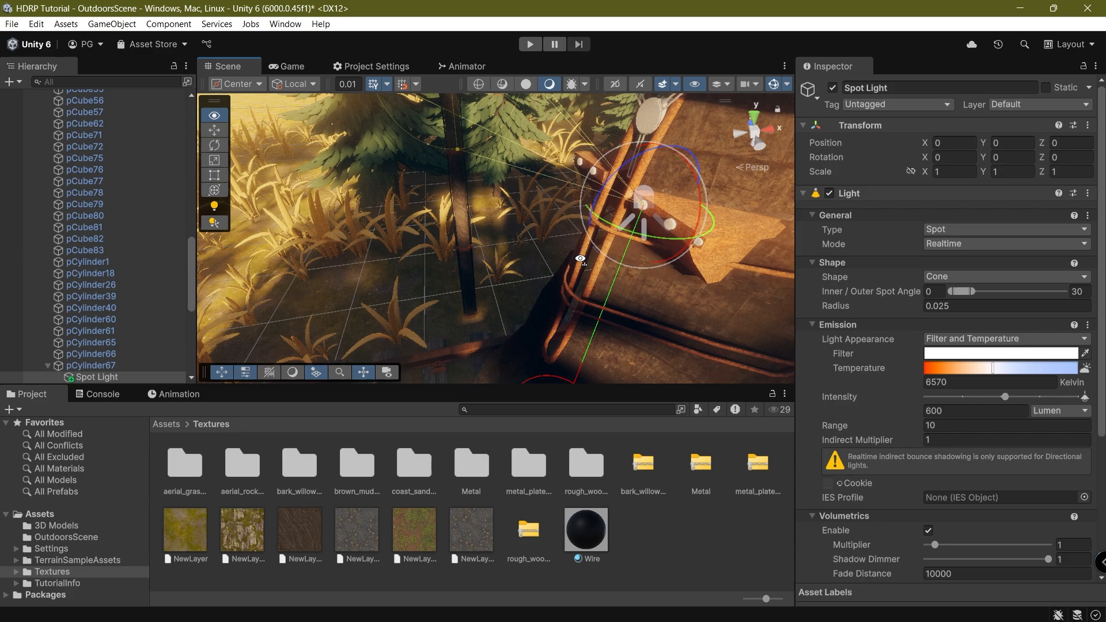
{"action": "left_click_drag", "start_coordinate": [512, 256], "coordinate": [637, 258]}
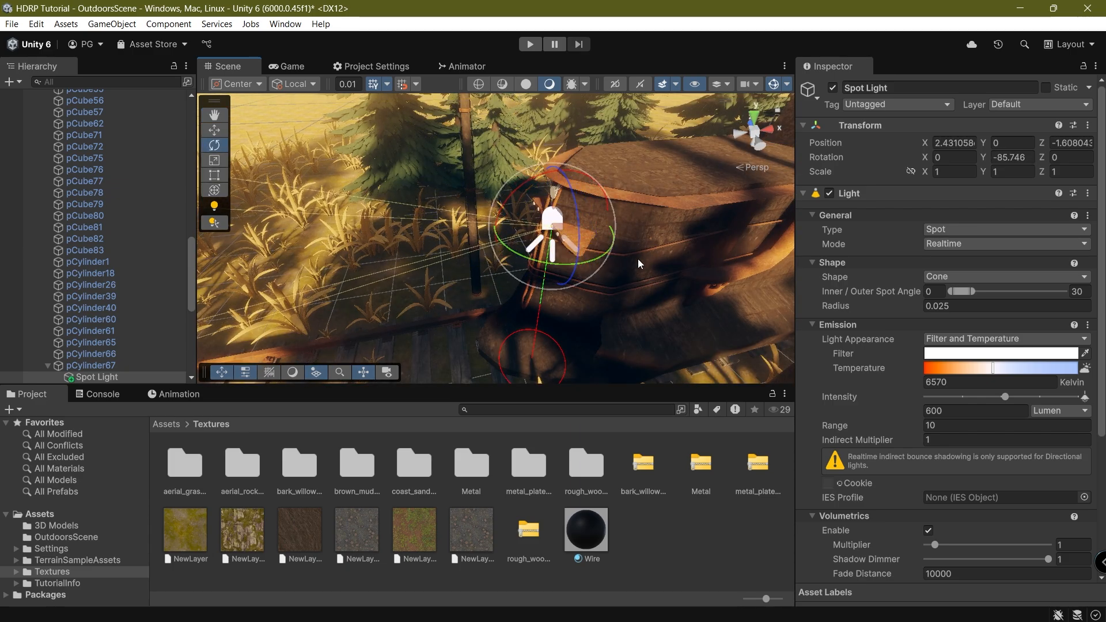
{"action": "right_click_drag", "start_coordinate": [637, 258], "coordinate": [543, 242]}
{"action": "left_click_drag", "start_coordinate": [598, 224], "coordinate": [582, 260]}
{"action": "left_click_drag", "start_coordinate": [610, 309], "coordinate": [596, 308]}
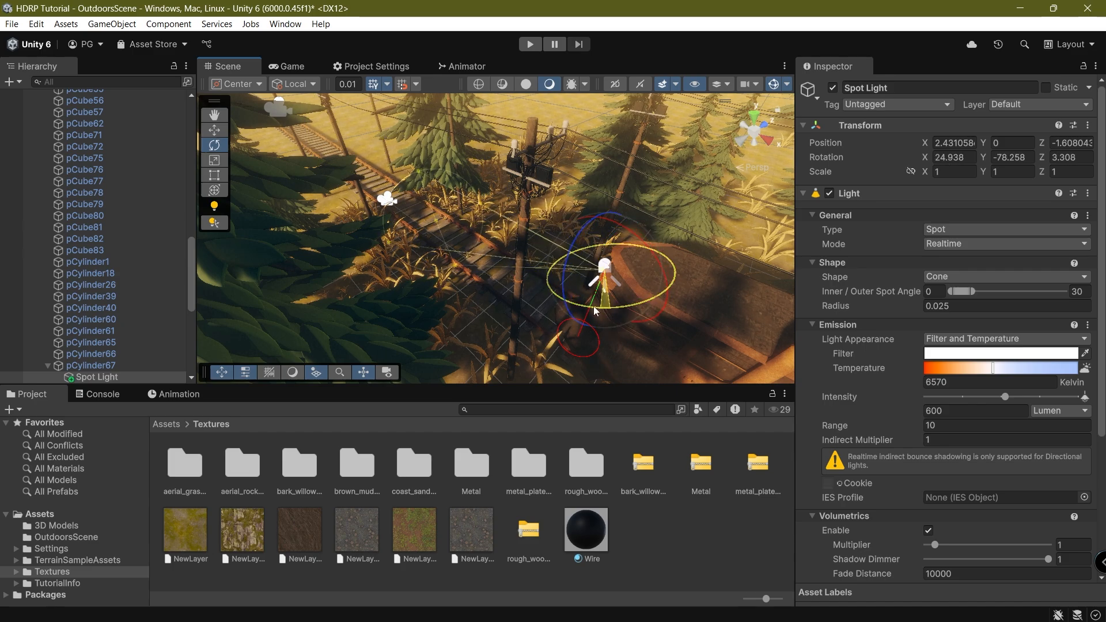
{"action": "scroll", "coordinate": [457, 230], "scroll_direction": "up", "scroll_amount": 5}
{"action": "key", "text": "f"}
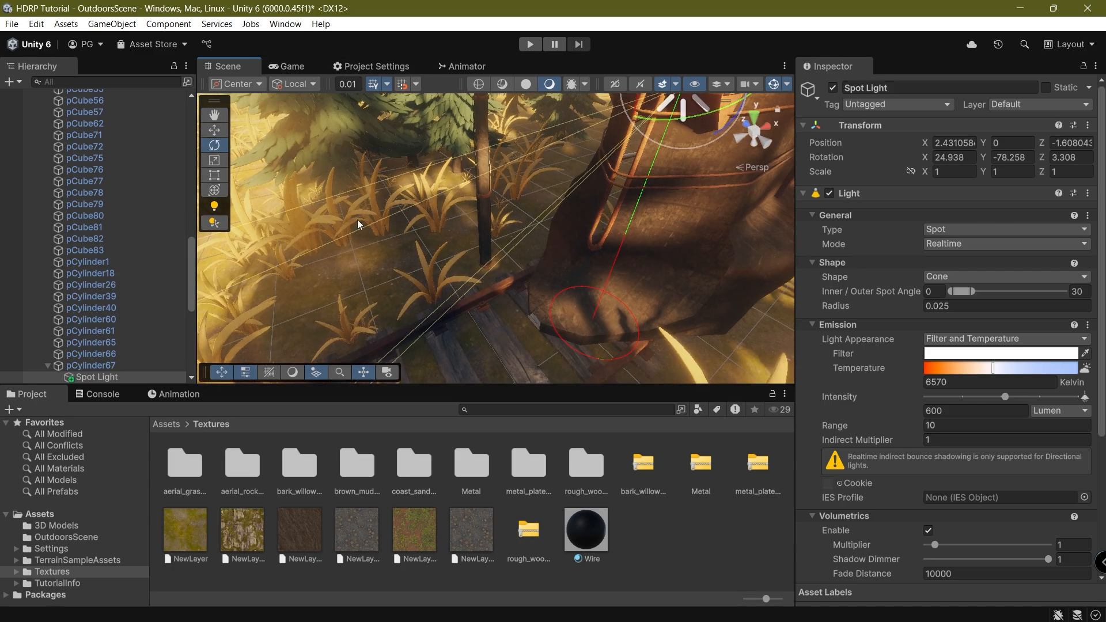
Duplicate the spot light and shift the copy beside the original.
{"action": "left_click", "coordinate": [213, 137]}
{"action": "key", "text": "ctrl+d"}
{"action": "left_click_drag", "start_coordinate": [484, 165], "coordinate": [435, 161]}
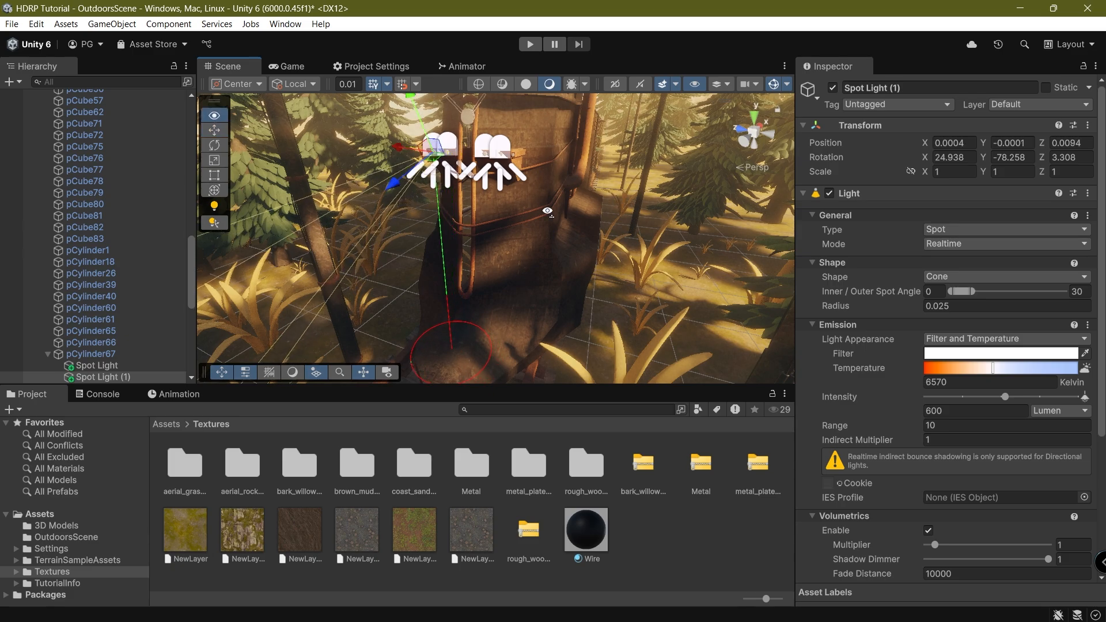
{"action": "key", "text": "f"}
Select all four spot lights under pCylinder67 and show the Game view.
{"action": "scroll", "coordinate": [99, 259], "scroll_direction": "down", "scroll_amount": 3}
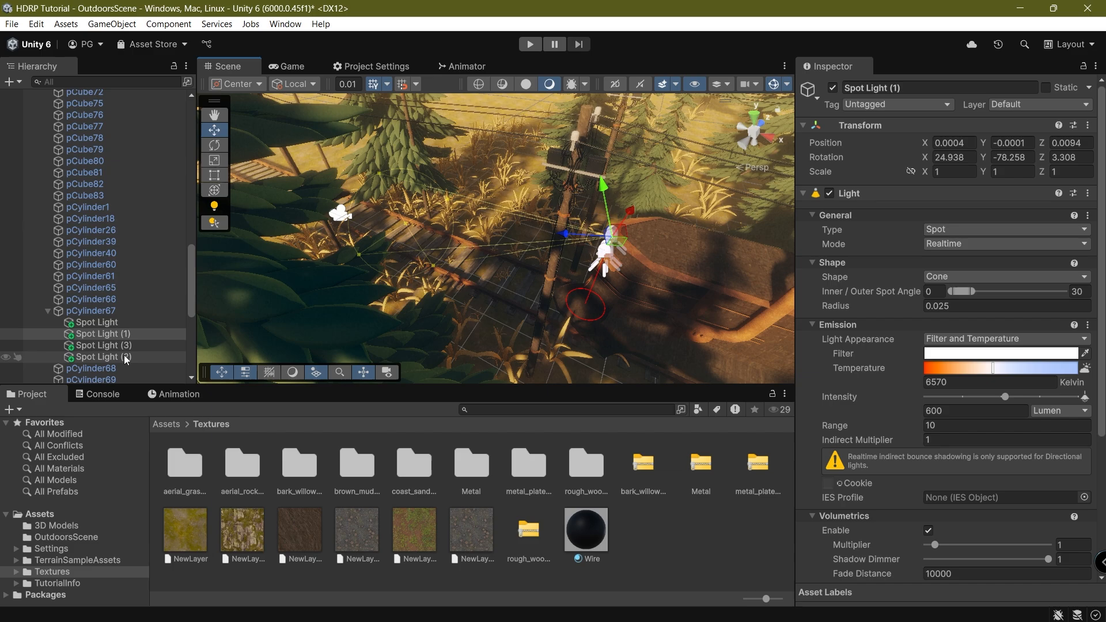
{"action": "left_click", "coordinate": [103, 278]}
{"action": "left_click", "coordinate": [109, 313], "text": "shift"}
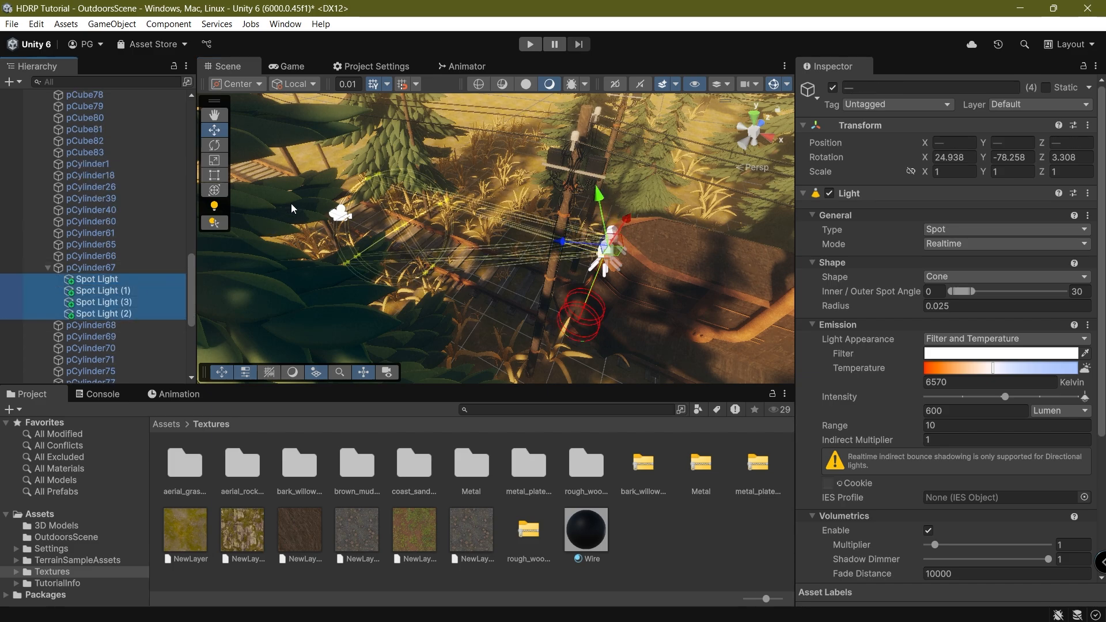
{"action": "left_click", "coordinate": [291, 67]}
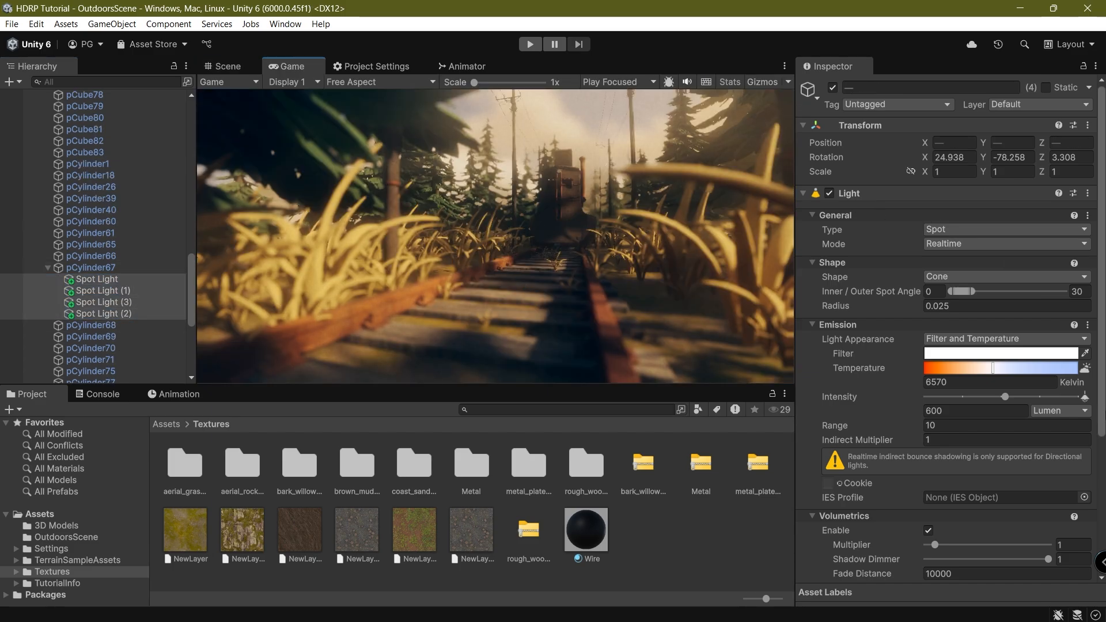
Give the four spot lights Indirect Multiplier 0 and Intensity 40000 lumen.
{"action": "type", "text": "0"}
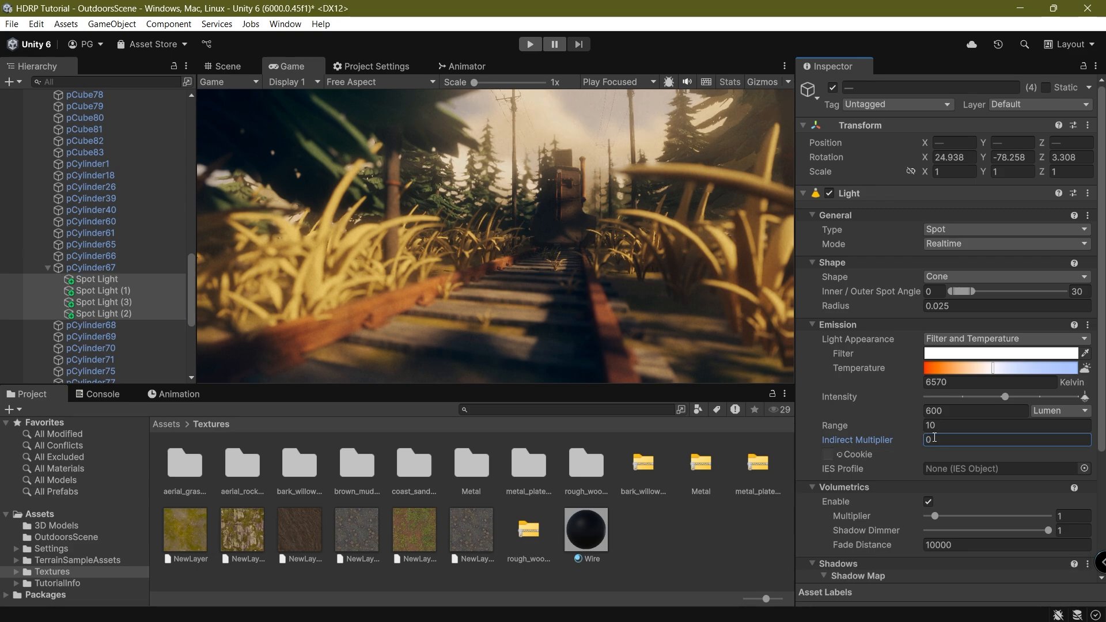
{"action": "left_click_drag", "start_coordinate": [1043, 398], "coordinate": [1076, 396]}
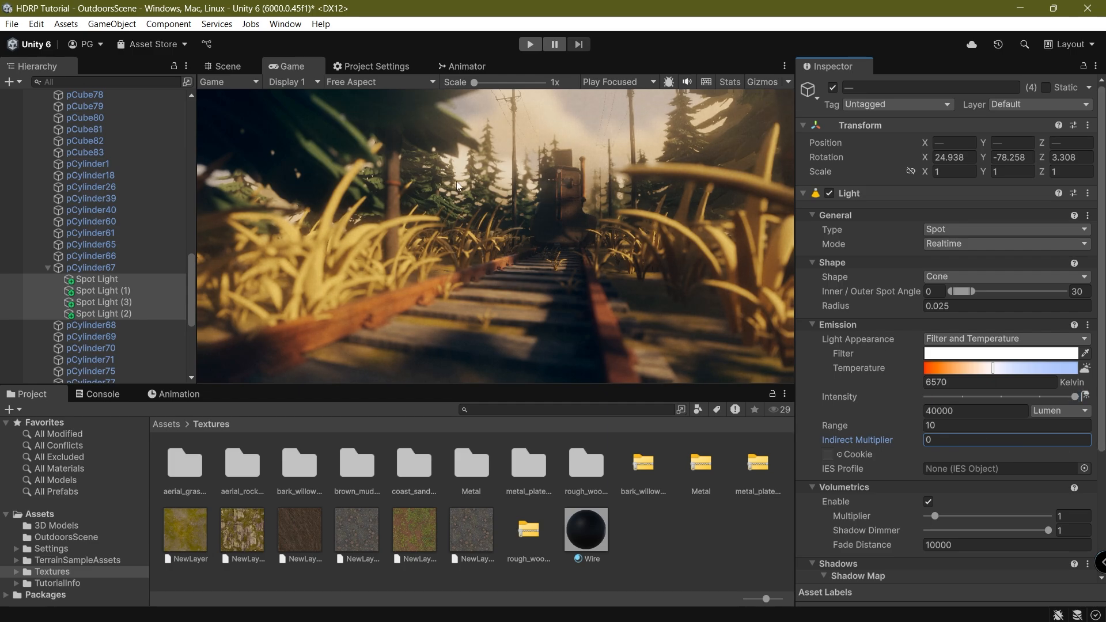
{"action": "left_click", "coordinate": [228, 66]}
Select Spot Light (1) and look down on the tracks from the Top view.
{"action": "left_click", "coordinate": [96, 290]}
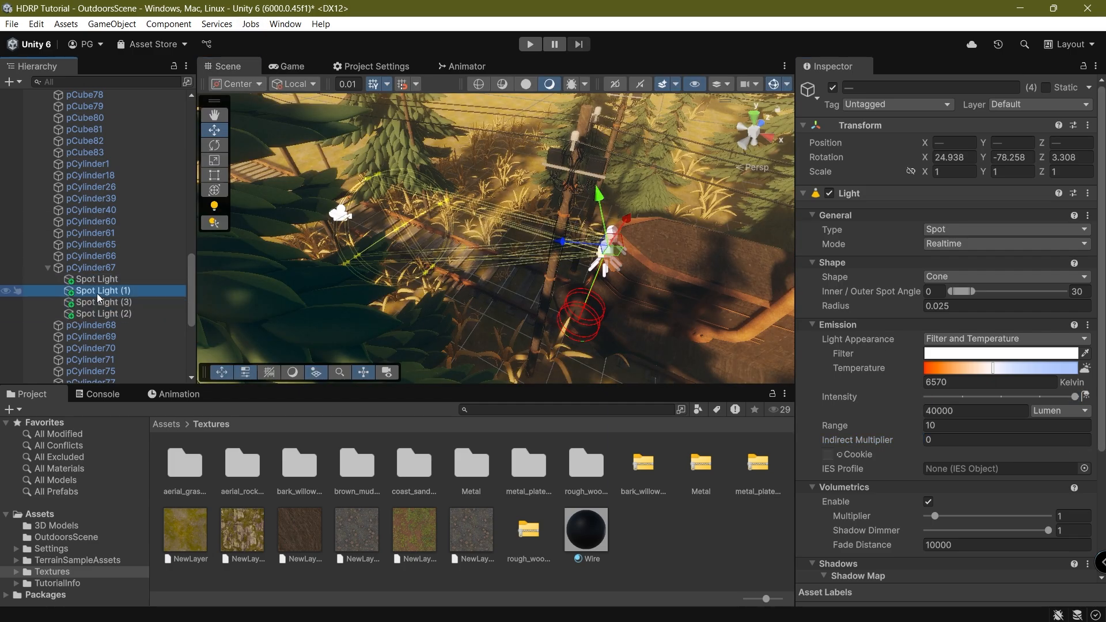
{"action": "scroll", "coordinate": [320, 229], "scroll_direction": "up", "scroll_amount": 5}
{"action": "right_click_drag", "start_coordinate": [323, 225], "coordinate": [654, 183]}
{"action": "left_click", "coordinate": [753, 122]}
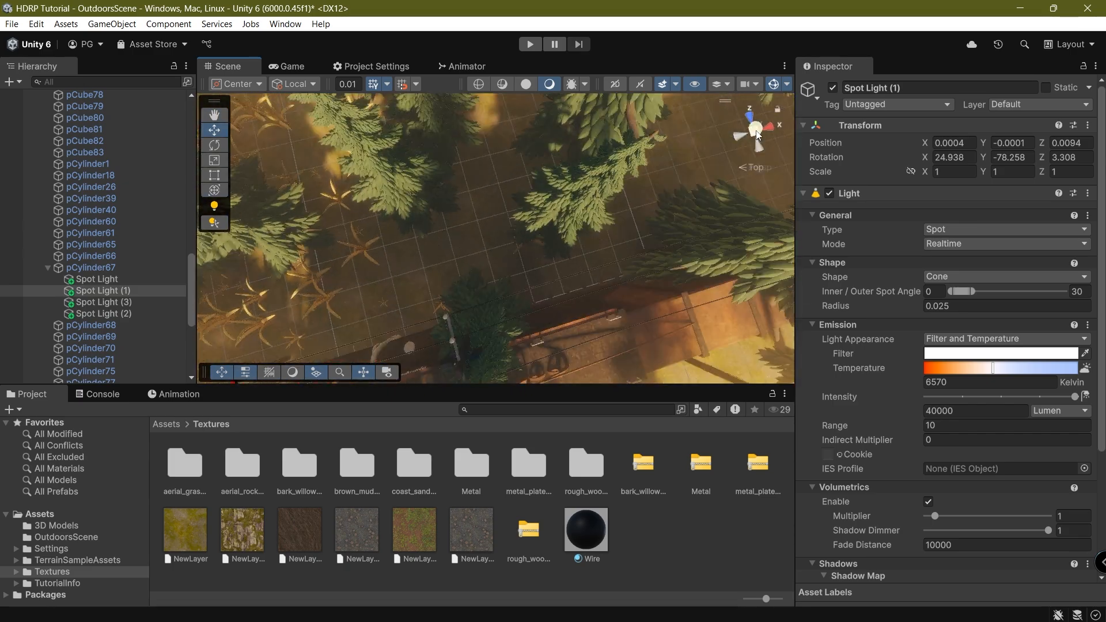
{"action": "scroll", "coordinate": [348, 287], "scroll_direction": "up", "scroll_amount": 4}
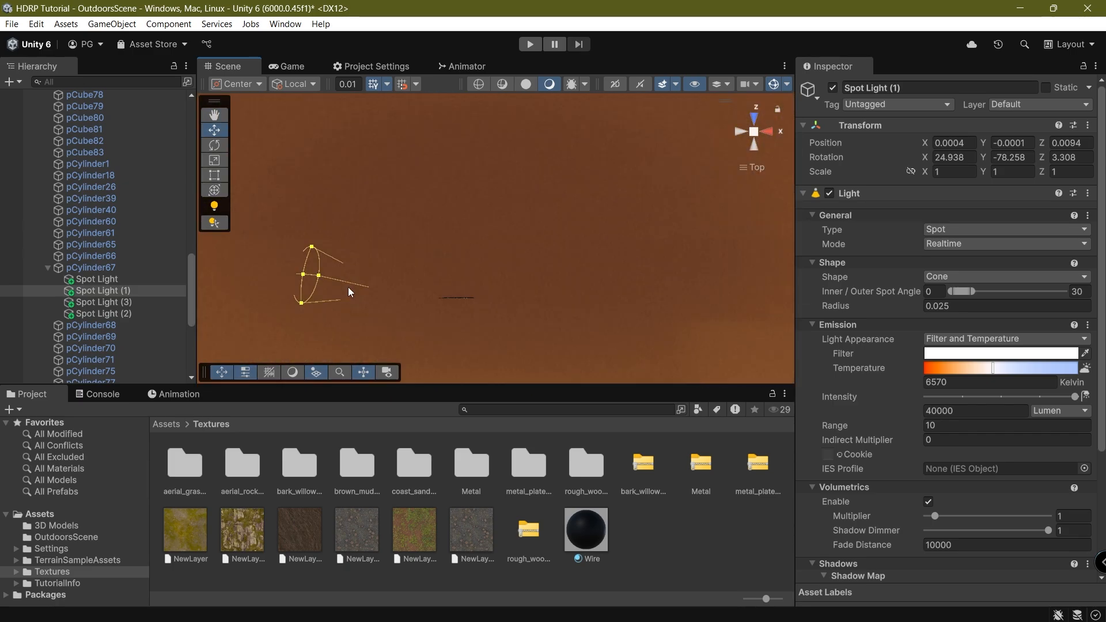
{"action": "middle_click_drag", "start_coordinate": [388, 294], "coordinate": [527, 281]}
{"action": "scroll", "coordinate": [530, 283], "scroll_direction": "down", "scroll_amount": 3}
{"action": "scroll", "coordinate": [531, 281], "scroll_direction": "up", "scroll_amount": 2}
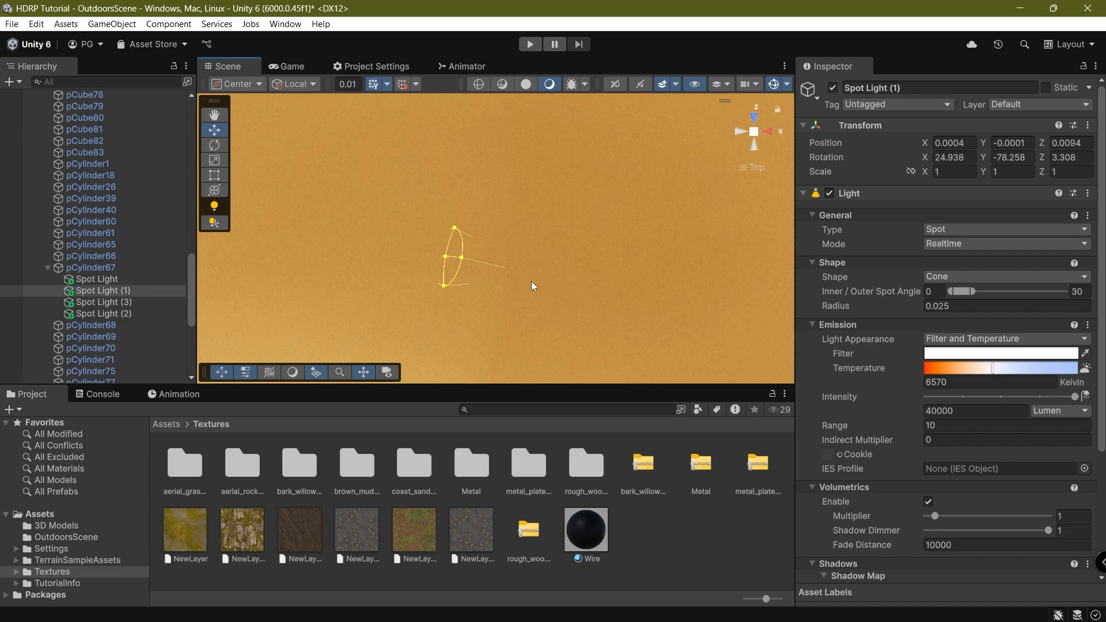
{"action": "scroll", "coordinate": [531, 281], "scroll_direction": "down", "scroll_amount": 1}
Switch the top view to perspective and bring the train and spot light into view.
{"action": "left_click", "coordinate": [666, 84]}
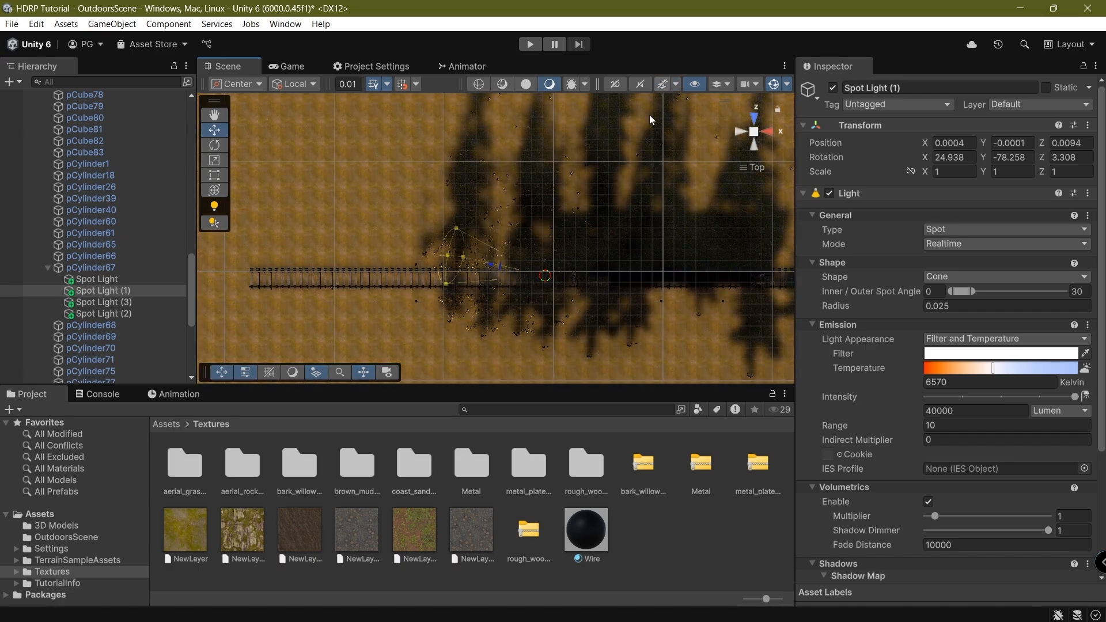
{"action": "left_click", "coordinate": [752, 130]}
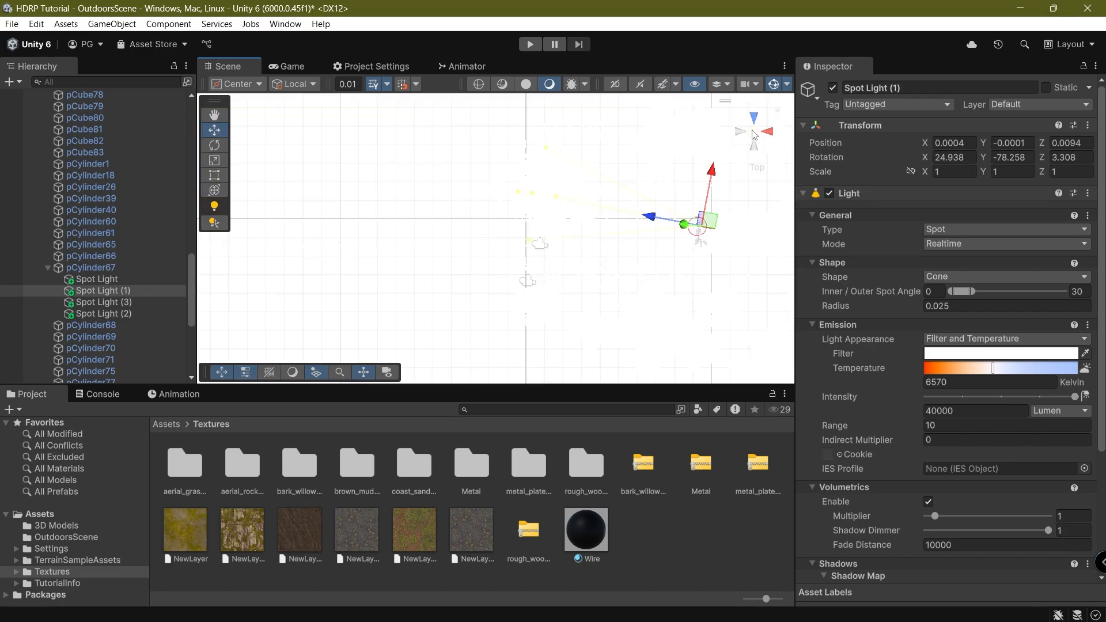
{"action": "scroll", "coordinate": [612, 229], "scroll_direction": "down", "scroll_amount": 5}
{"action": "scroll", "coordinate": [611, 229], "scroll_direction": "up", "scroll_amount": 4}
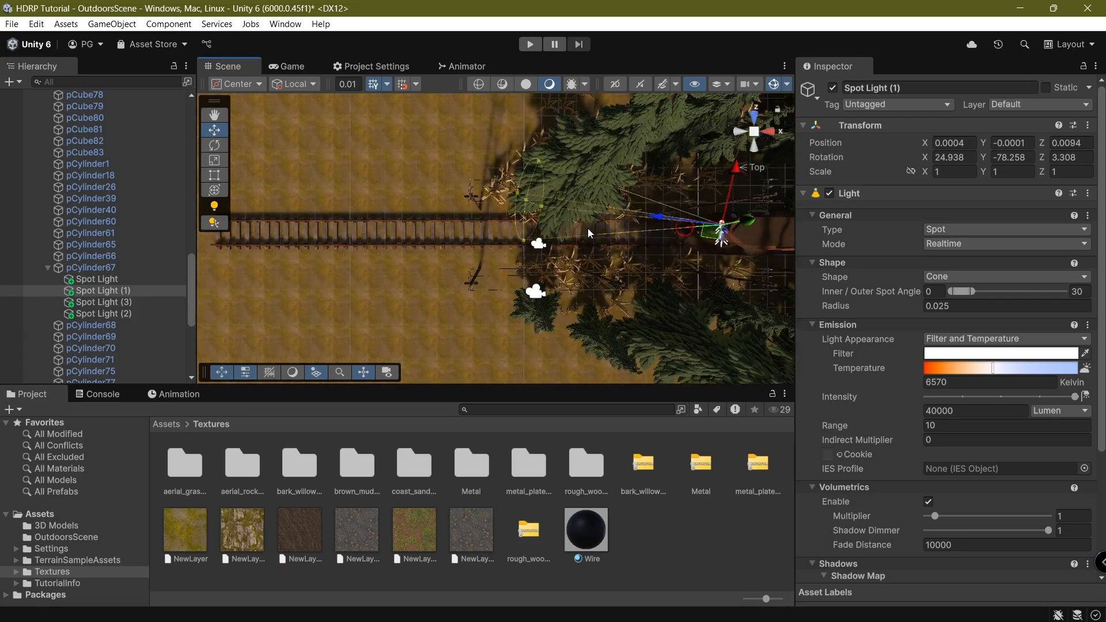
{"action": "middle_click_drag", "start_coordinate": [587, 230], "coordinate": [516, 217]}
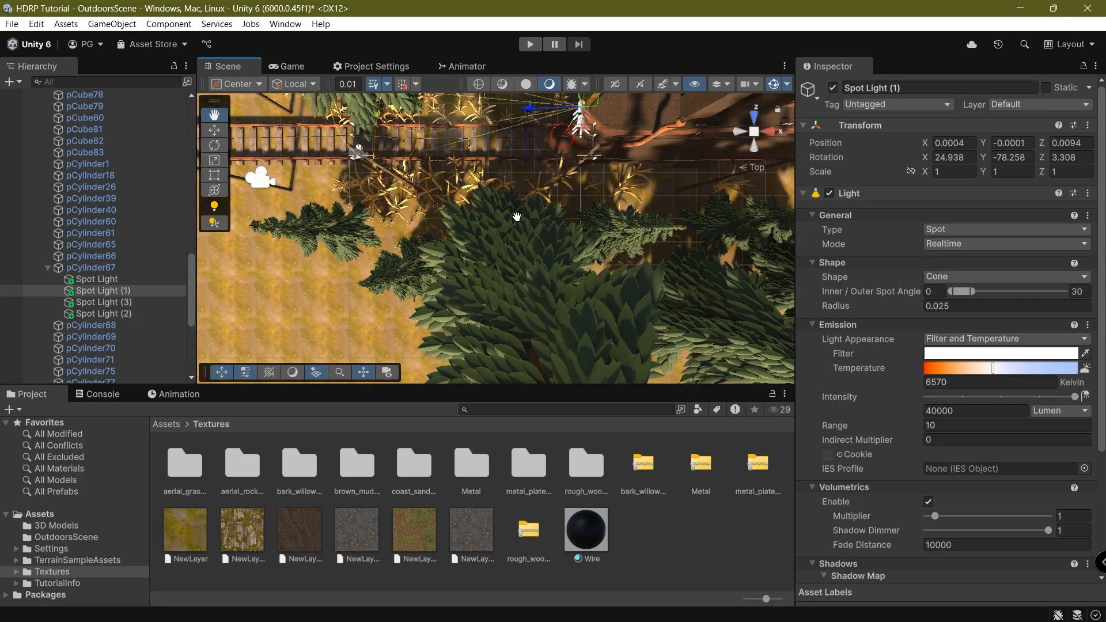
{"action": "middle_click_drag", "start_coordinate": [475, 167], "coordinate": [416, 282]}
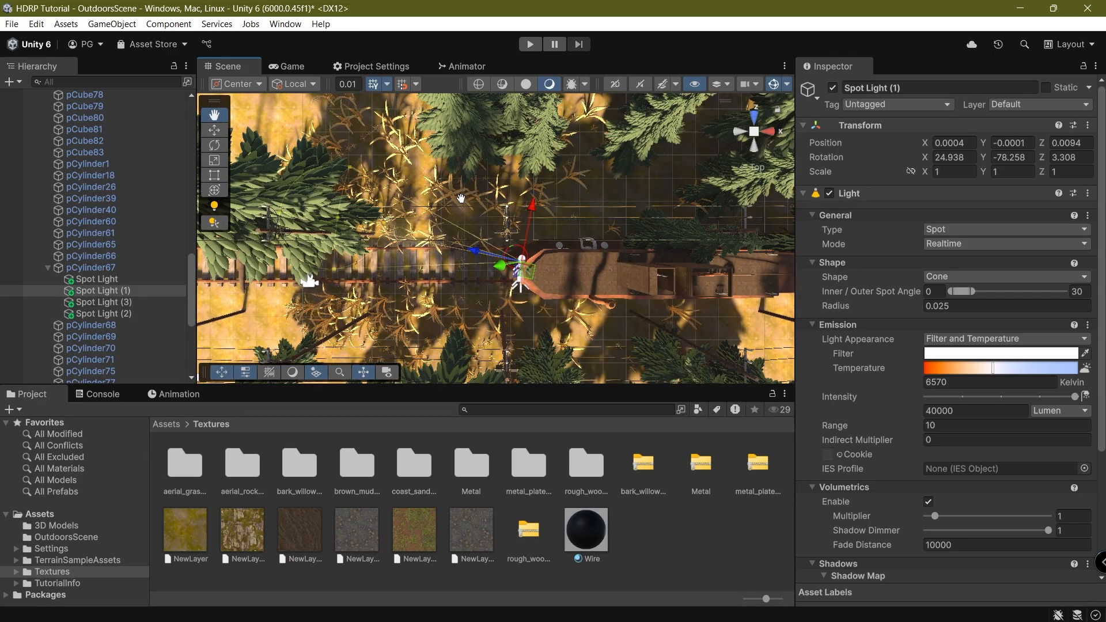
{"action": "middle_click_drag", "start_coordinate": [461, 200], "coordinate": [546, 195]}
Rotate each of the four spot lights to about Y -90 to shine along the tracks.
{"action": "key", "text": "e"}
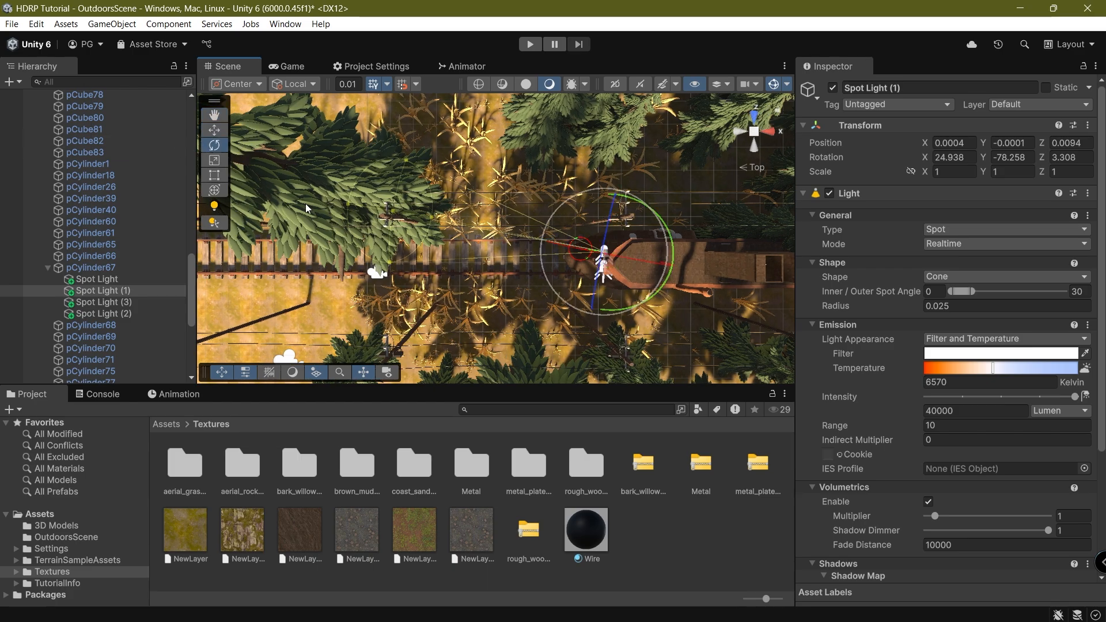
{"action": "left_click_drag", "start_coordinate": [670, 250], "coordinate": [680, 219]}
{"action": "left_click", "coordinate": [97, 279]}
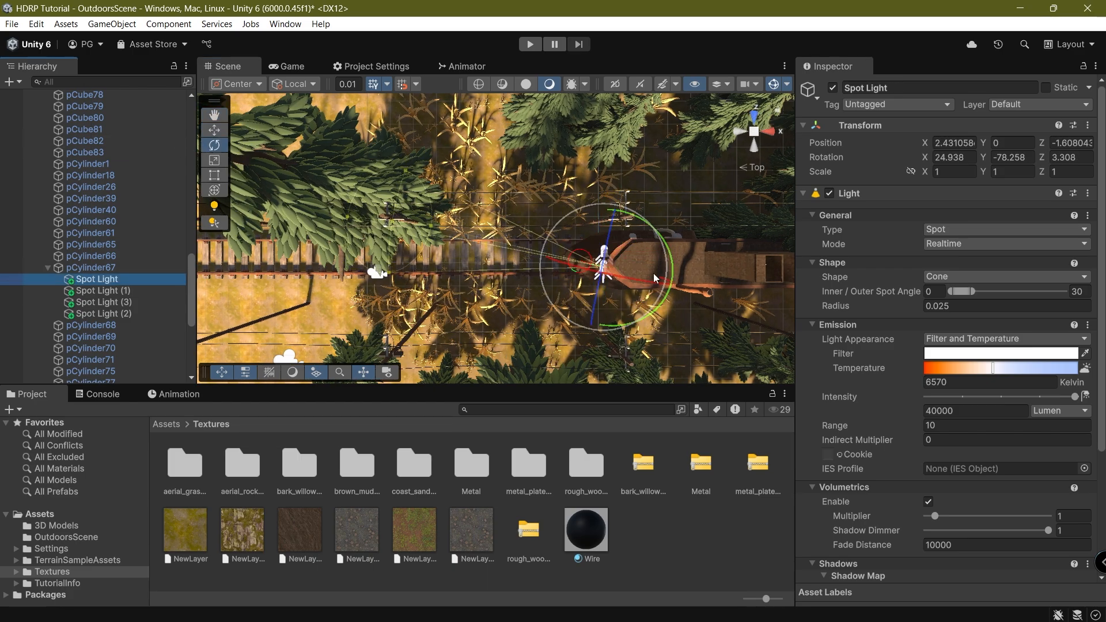
{"action": "mouse_move", "coordinate": [675, 261]}
{"action": "left_mouse_down"}
{"action": "mouse_move", "coordinate": [678, 237]}
{"action": "mouse_move", "coordinate": [668, 262]}
{"action": "mouse_move", "coordinate": [675, 254]}
{"action": "left_mouse_up"}
{"action": "left_click", "coordinate": [105, 302]}
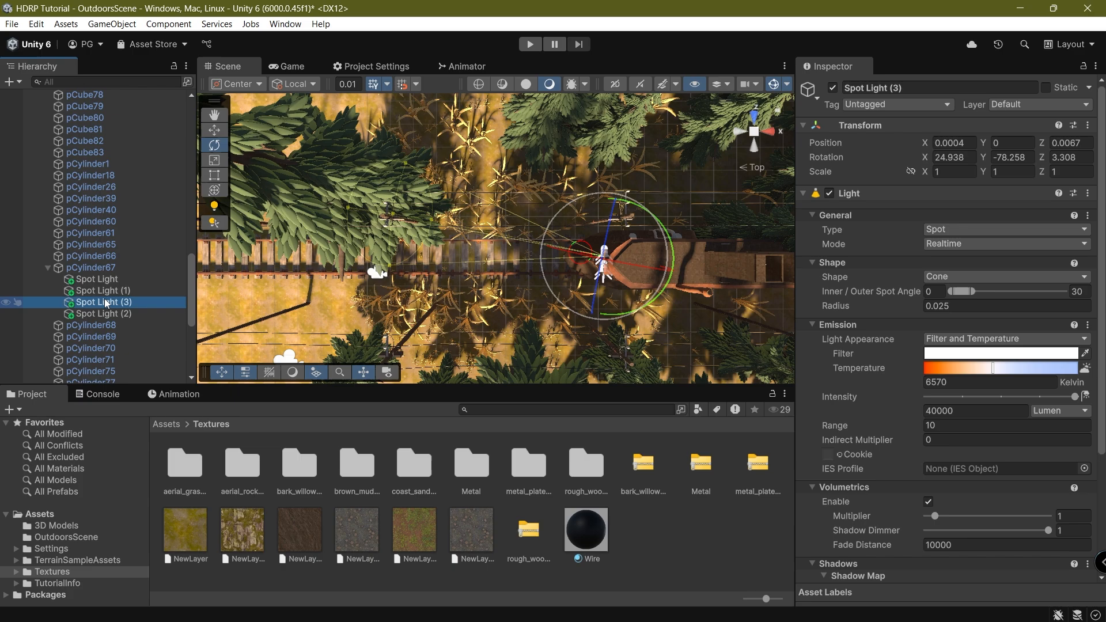
{"action": "left_click_drag", "start_coordinate": [657, 306], "coordinate": [677, 287]}
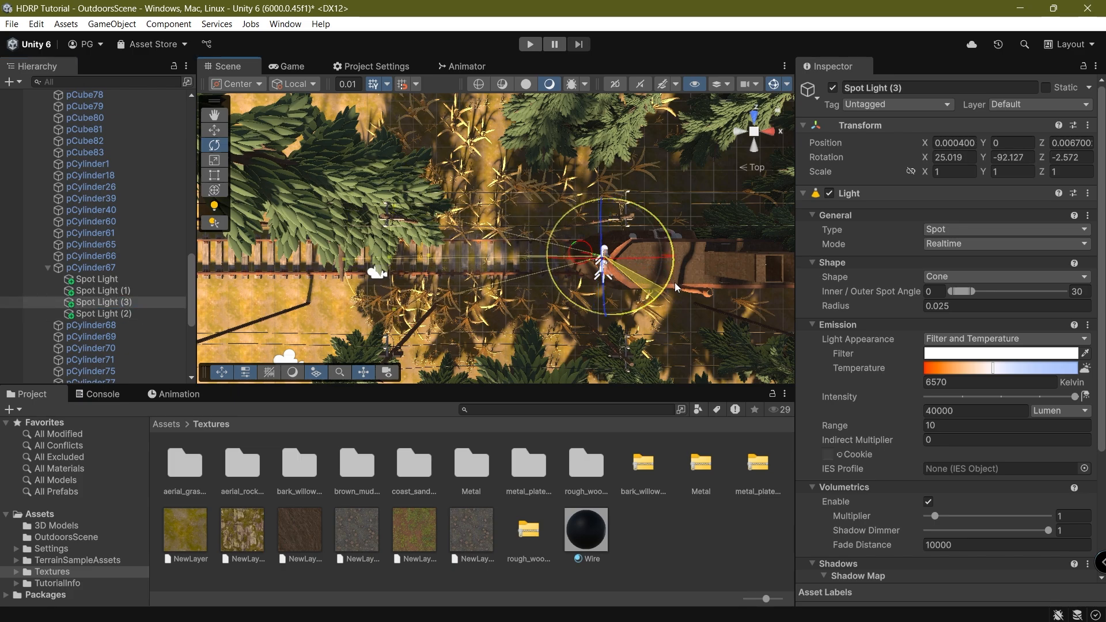
{"action": "left_click", "coordinate": [96, 313]}
{"action": "left_click_drag", "start_coordinate": [668, 298], "coordinate": [677, 286]}
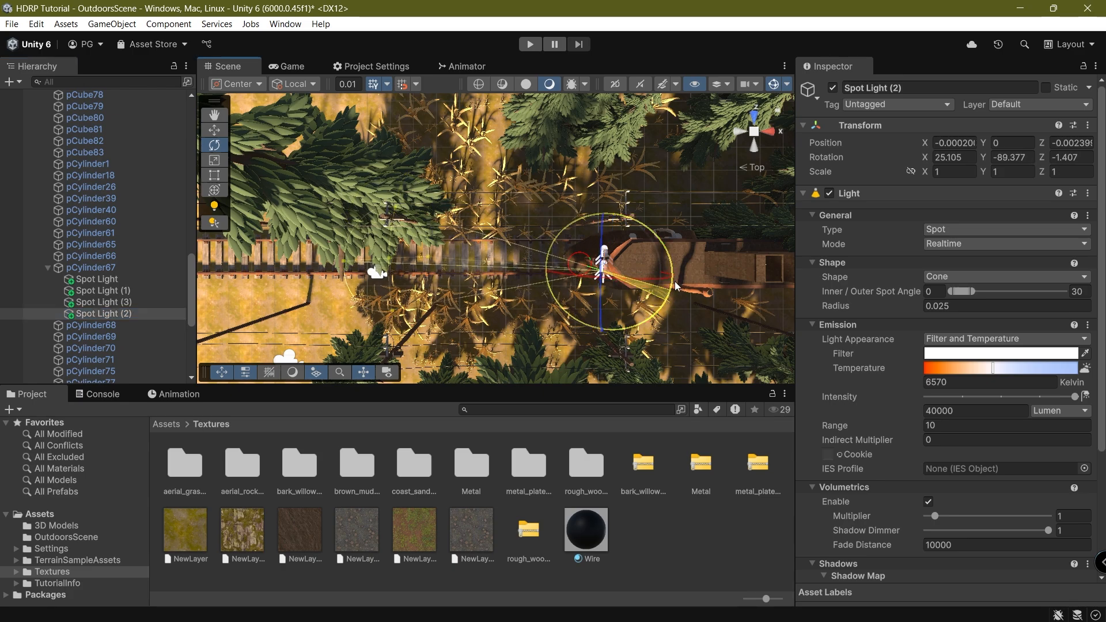
Align the Scene view to the Left side in perspective.
{"action": "left_click", "coordinate": [748, 148]}
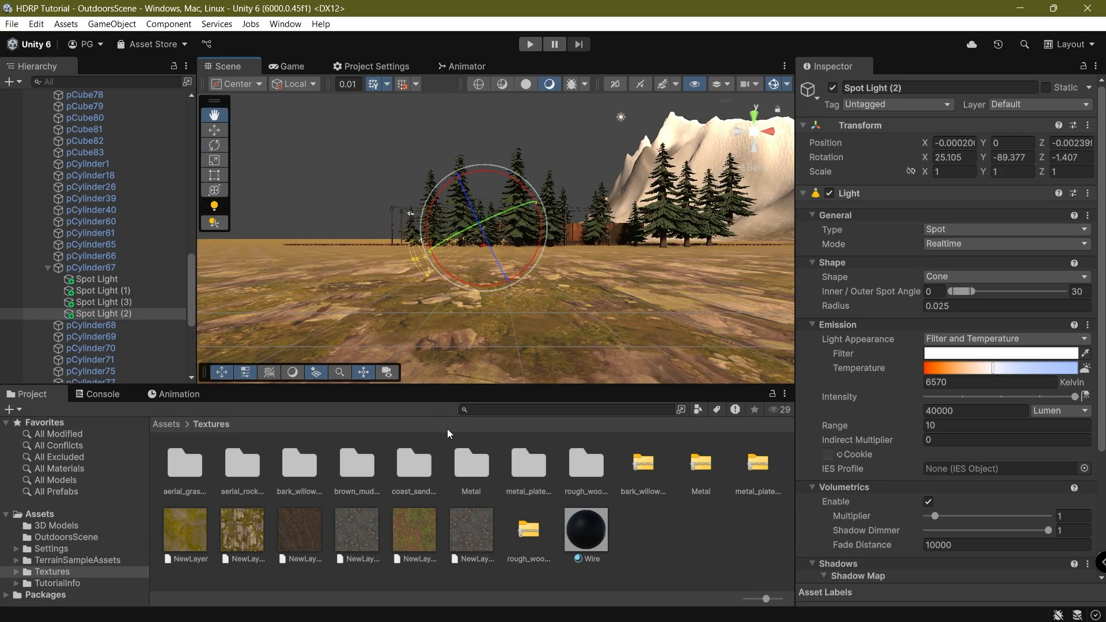
{"action": "left_click", "coordinate": [738, 135]}
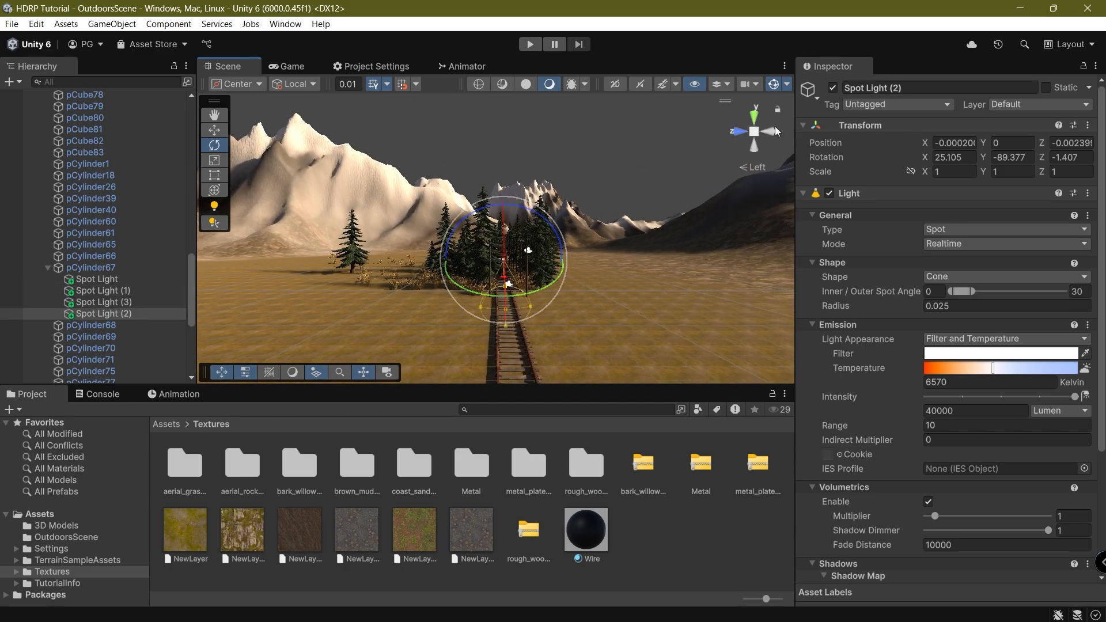
{"action": "left_click", "coordinate": [753, 135]}
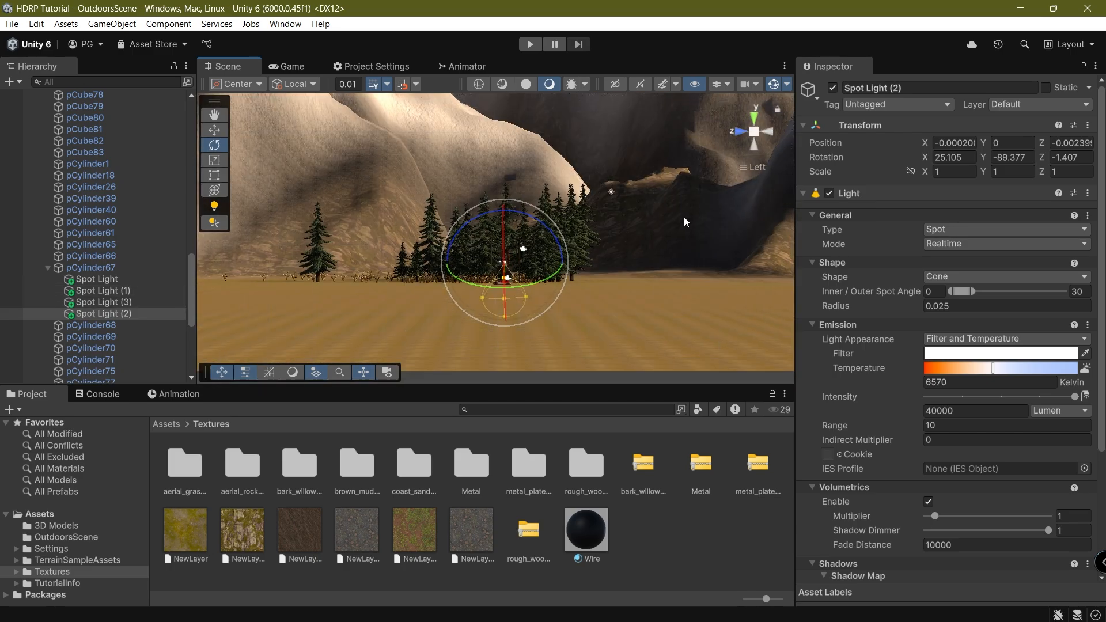
Select all four spot lights, widen their outer spot angle, and save the scene.
{"action": "left_click", "coordinate": [86, 280], "text": "shift"}
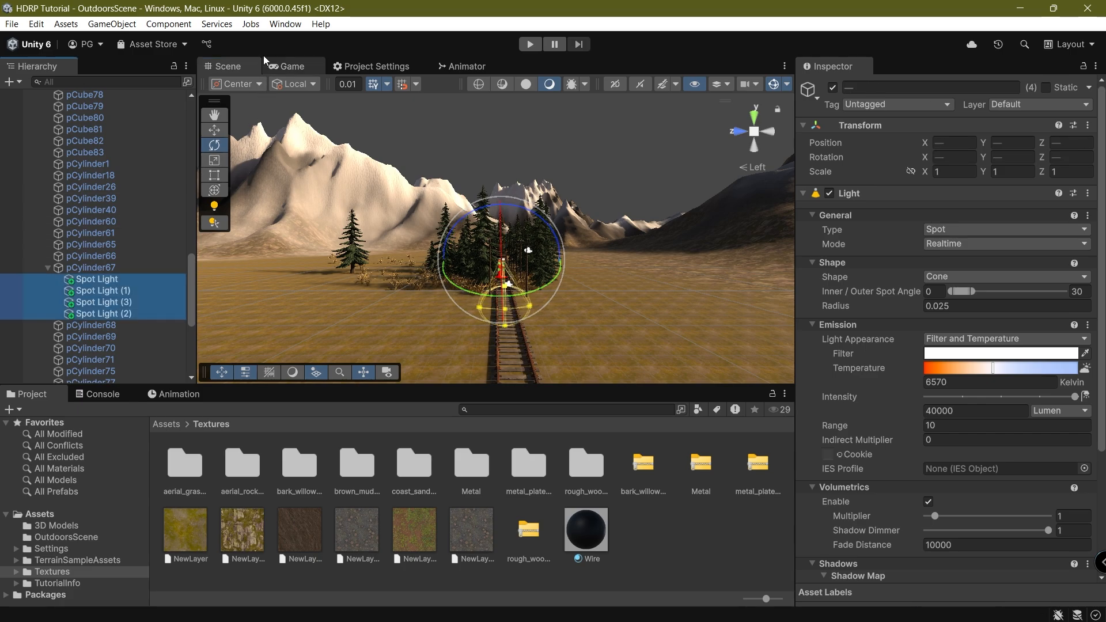
{"action": "left_click", "coordinate": [286, 67]}
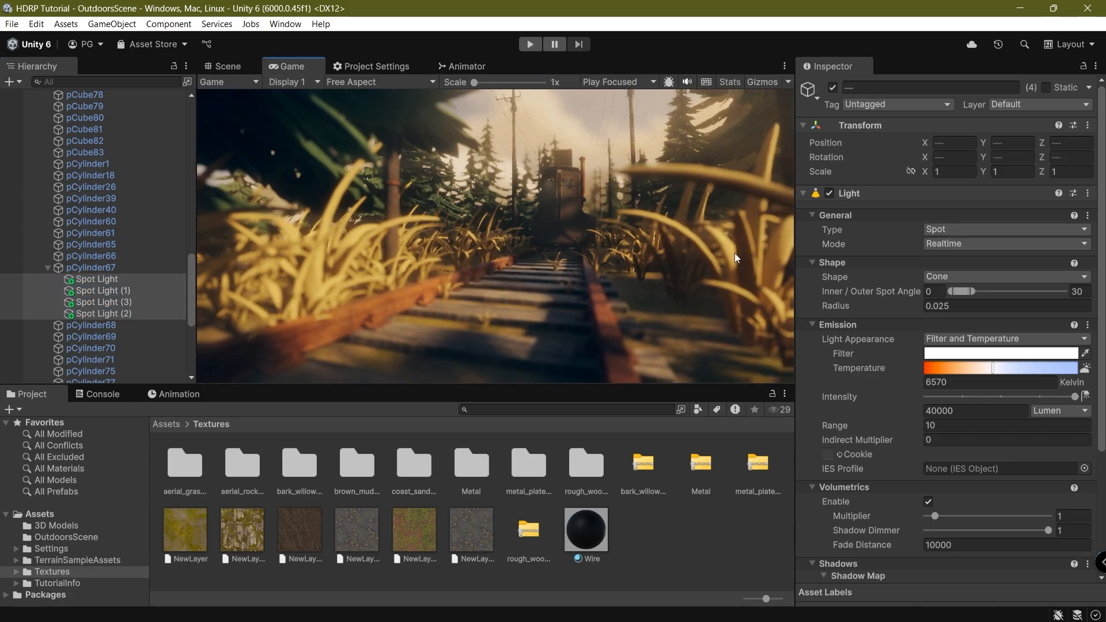
{"action": "scroll", "coordinate": [903, 362], "scroll_direction": "down", "scroll_amount": 3}
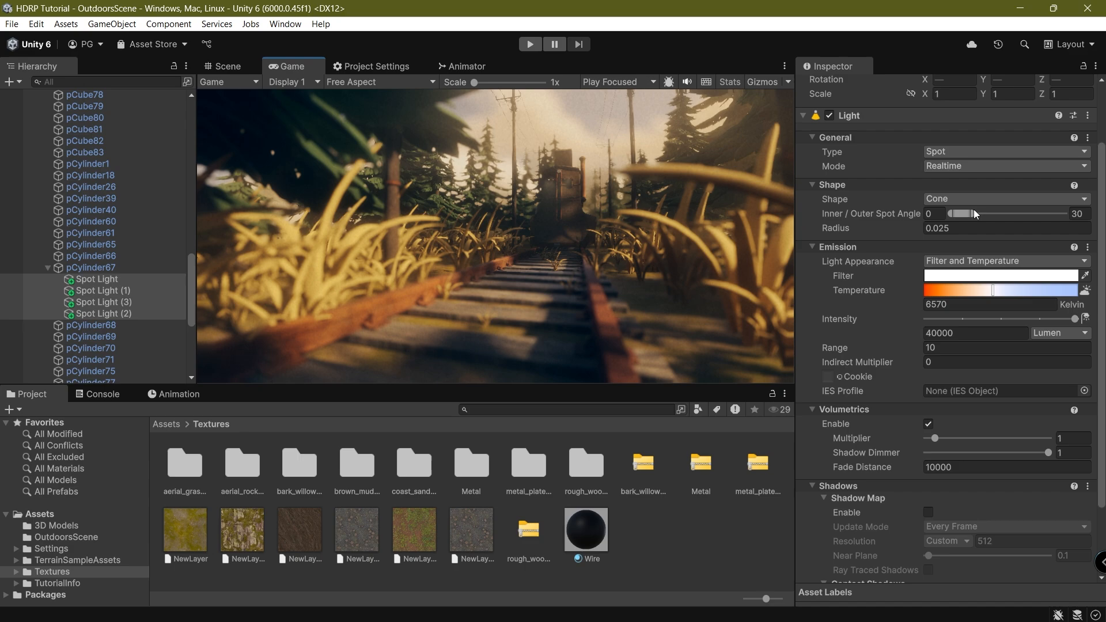
{"action": "left_click_drag", "start_coordinate": [972, 213], "coordinate": [1068, 219]}
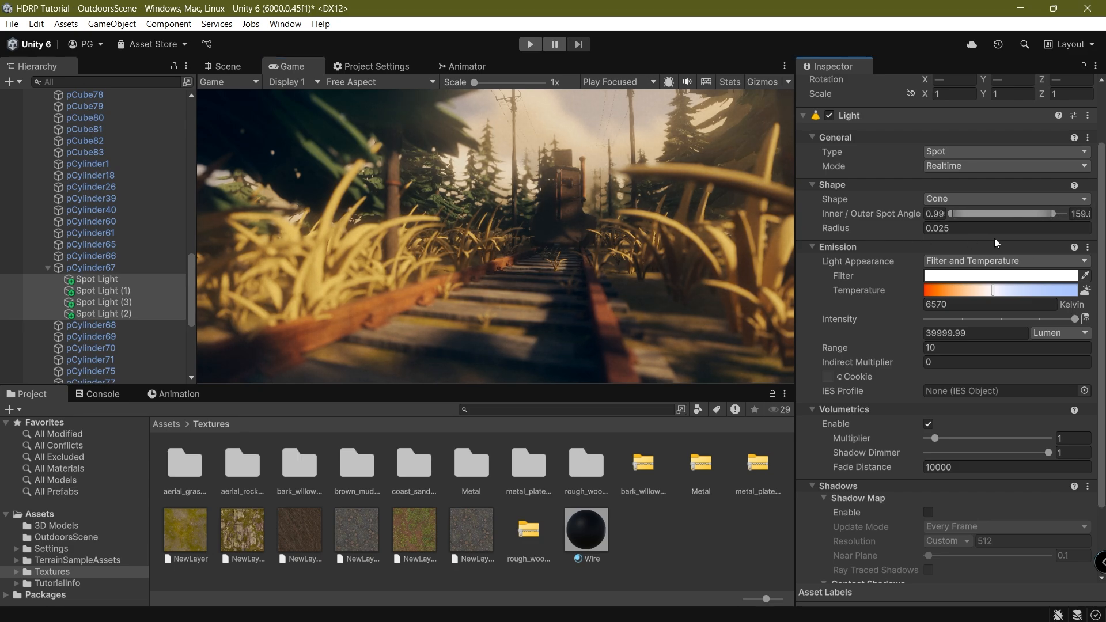
{"action": "type", "text": "10"}
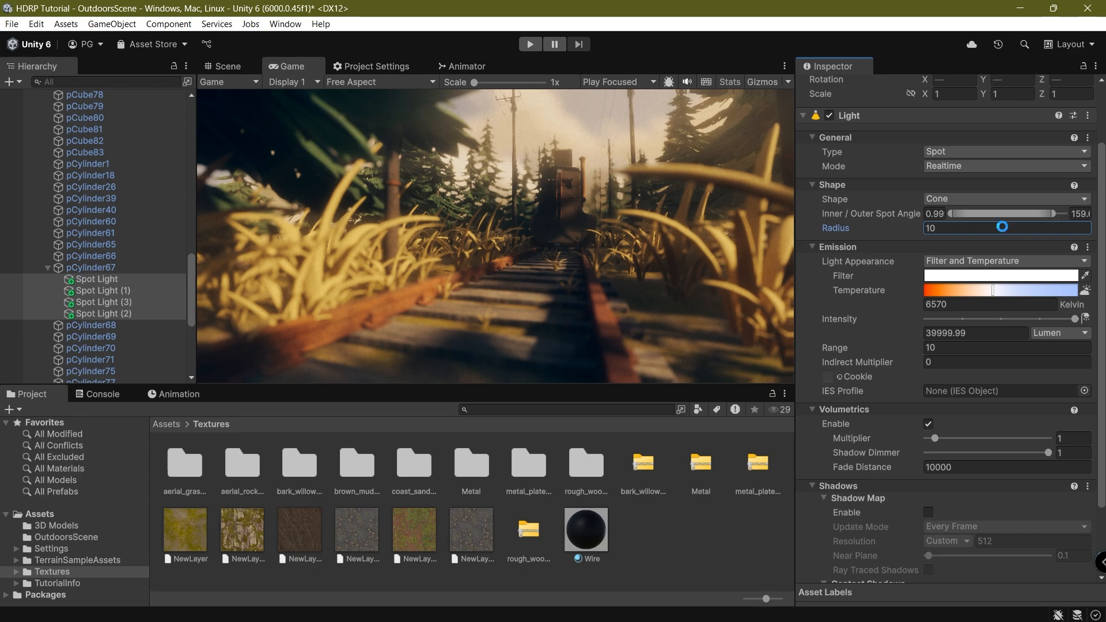
{"action": "key", "text": "ctrl+s"}
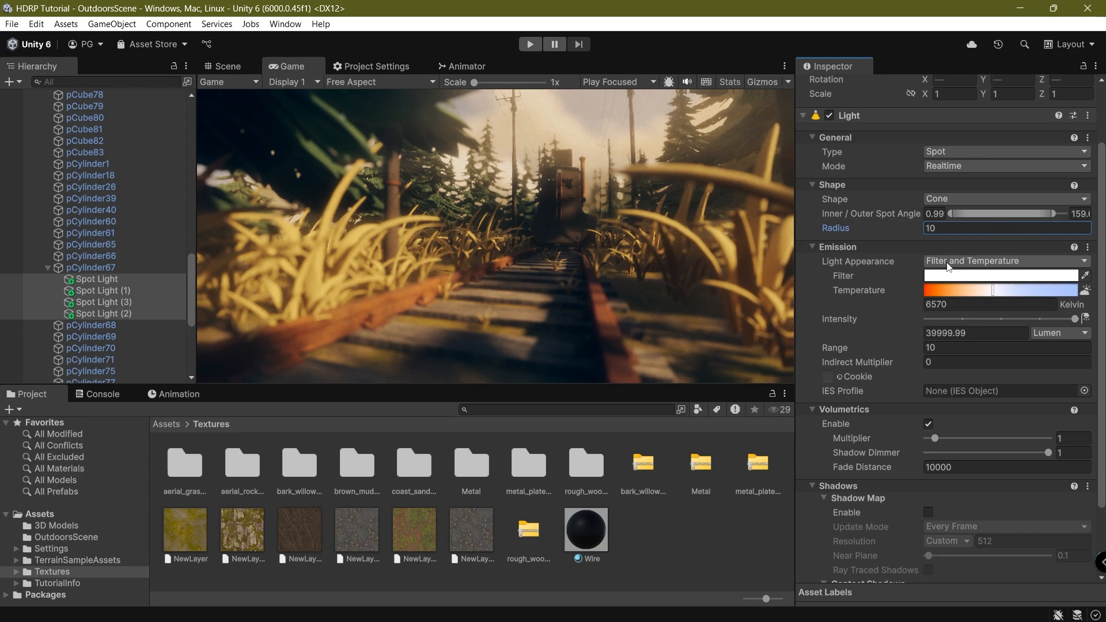
Set the spot lights' Radius 0.01, Intensity 40000 lumen, Temperature 5480 K and Range 1000.
{"action": "left_click", "coordinate": [949, 229]}
{"action": "type", "text": "0."}
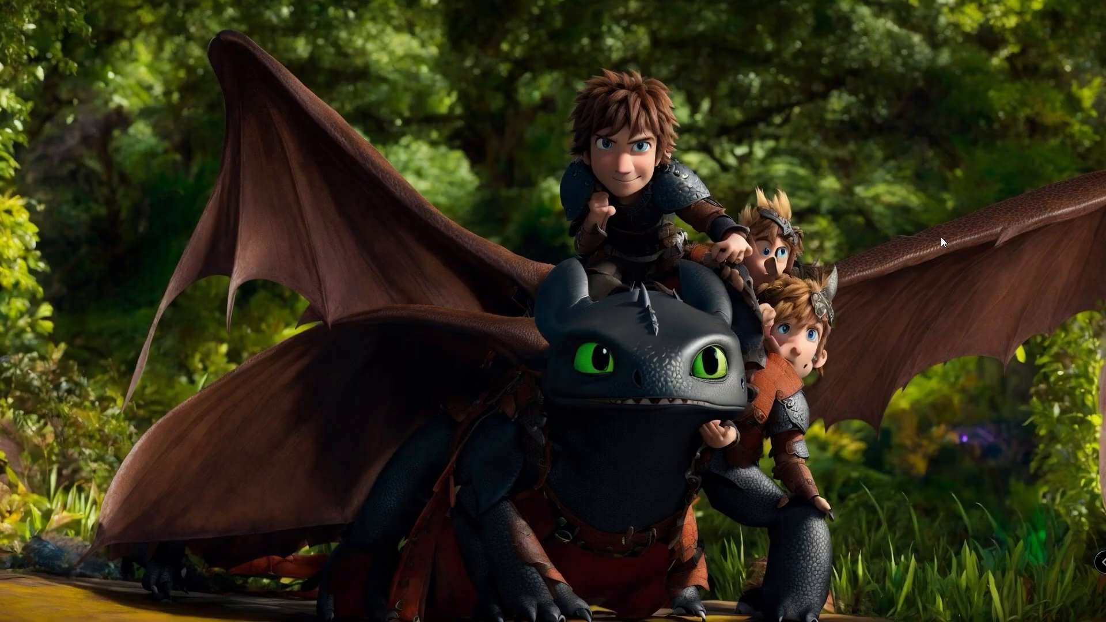
{"action": "key", "text": "alt+Tab"}
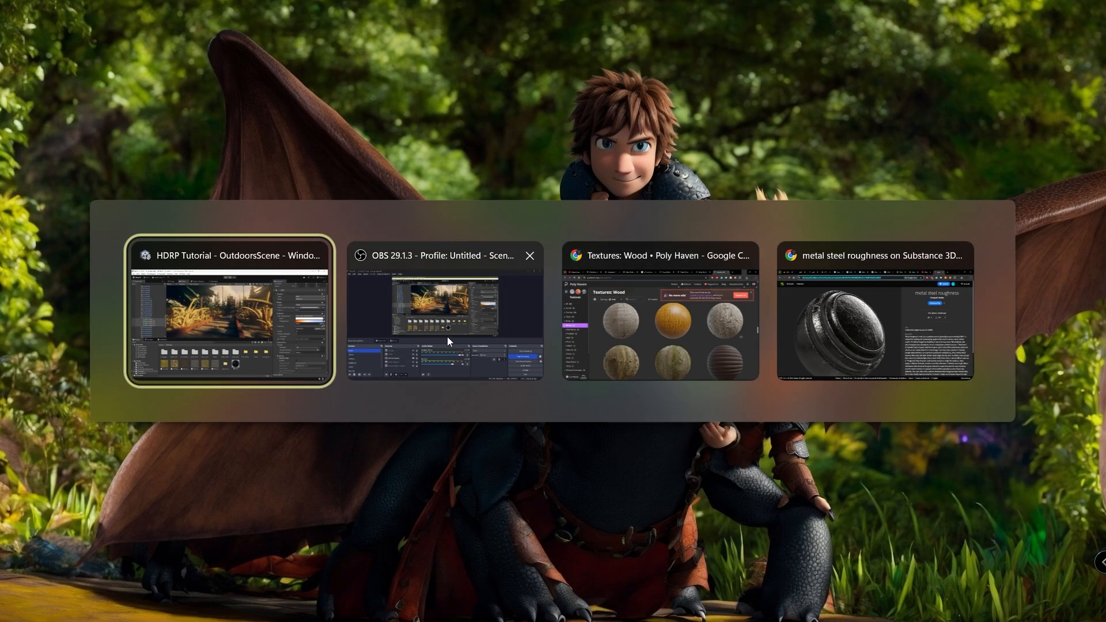
{"action": "left_click", "coordinate": [285, 331]}
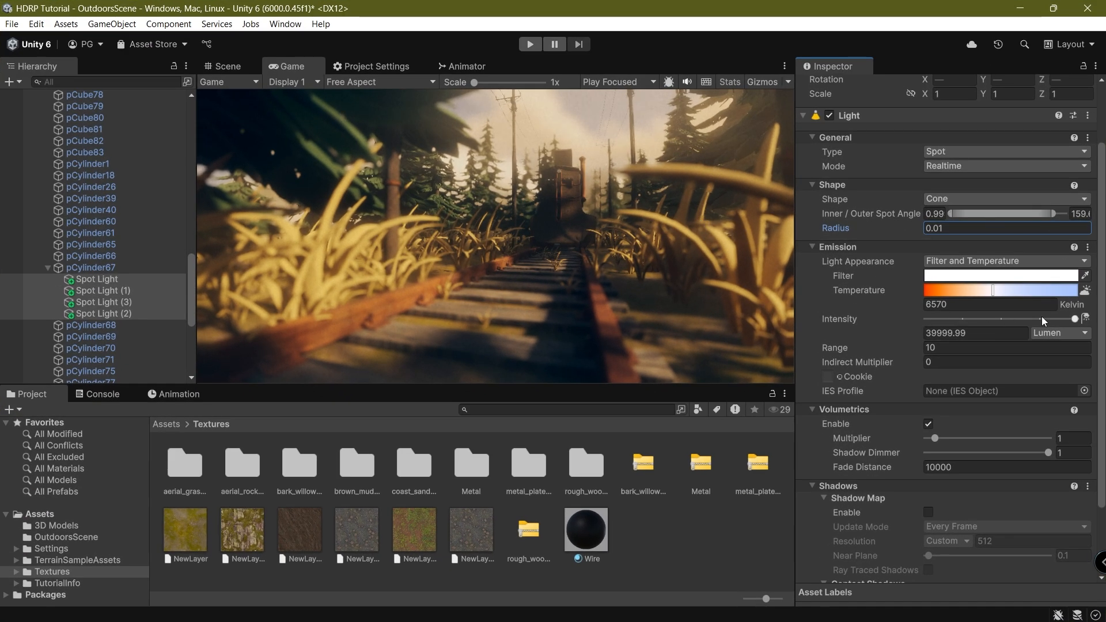
{"action": "left_click_drag", "start_coordinate": [1072, 320], "coordinate": [1104, 329]}
{"action": "left_click_drag", "start_coordinate": [989, 295], "coordinate": [983, 294]}
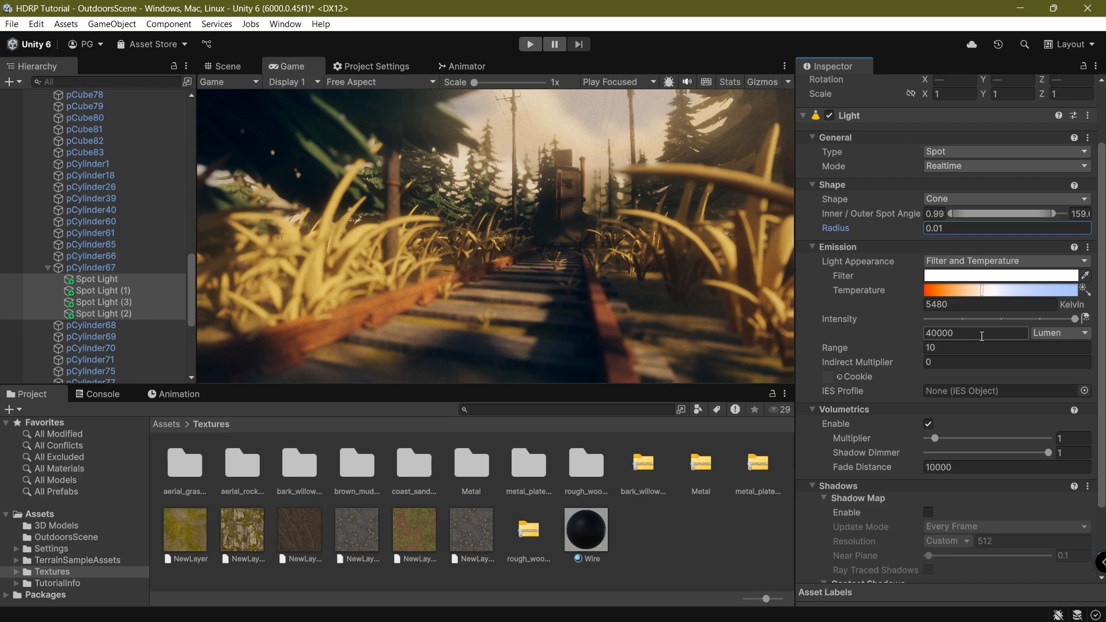
{"action": "left_click", "coordinate": [967, 350]}
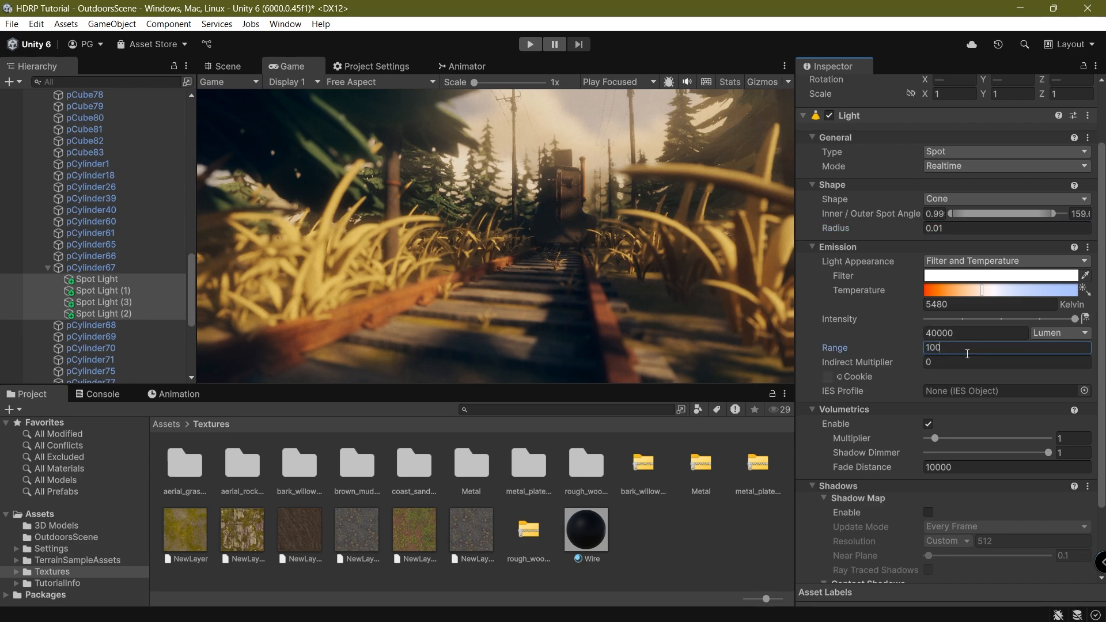
{"action": "type", "text": "1000"}
{"action": "scroll", "coordinate": [966, 354], "scroll_direction": "down", "scroll_amount": 3}
Set Volumetrics Multiplier 16, ray-traced distance-based shadows, and High ray-traced contact shadows.
{"action": "left_click_drag", "start_coordinate": [934, 399], "coordinate": [1085, 399]}
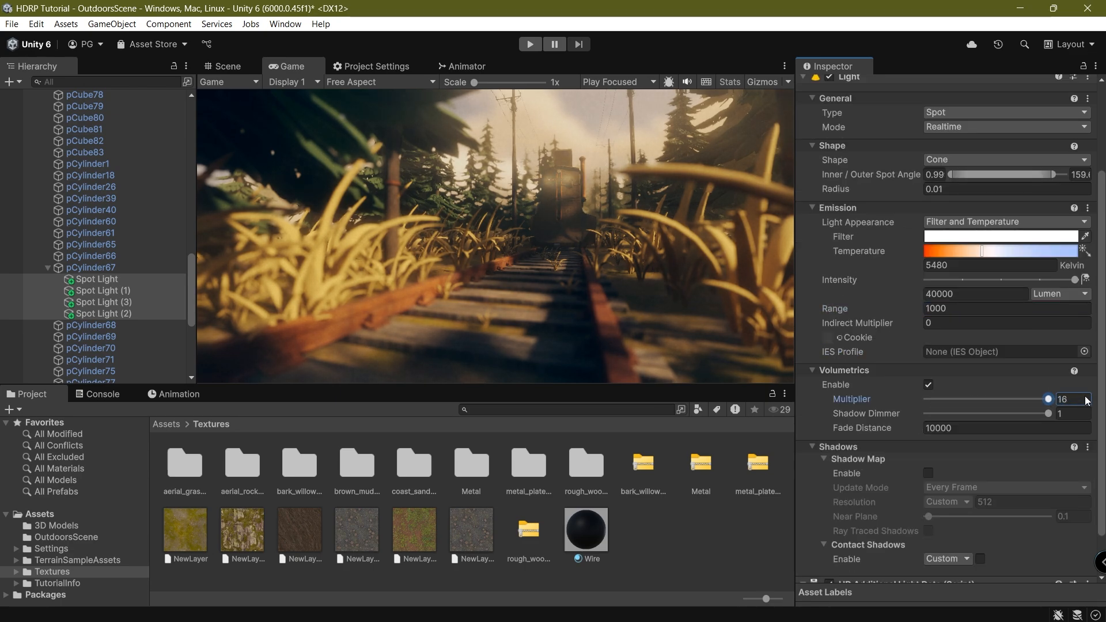
{"action": "left_click", "coordinate": [930, 473]}
{"action": "left_click", "coordinate": [929, 530]}
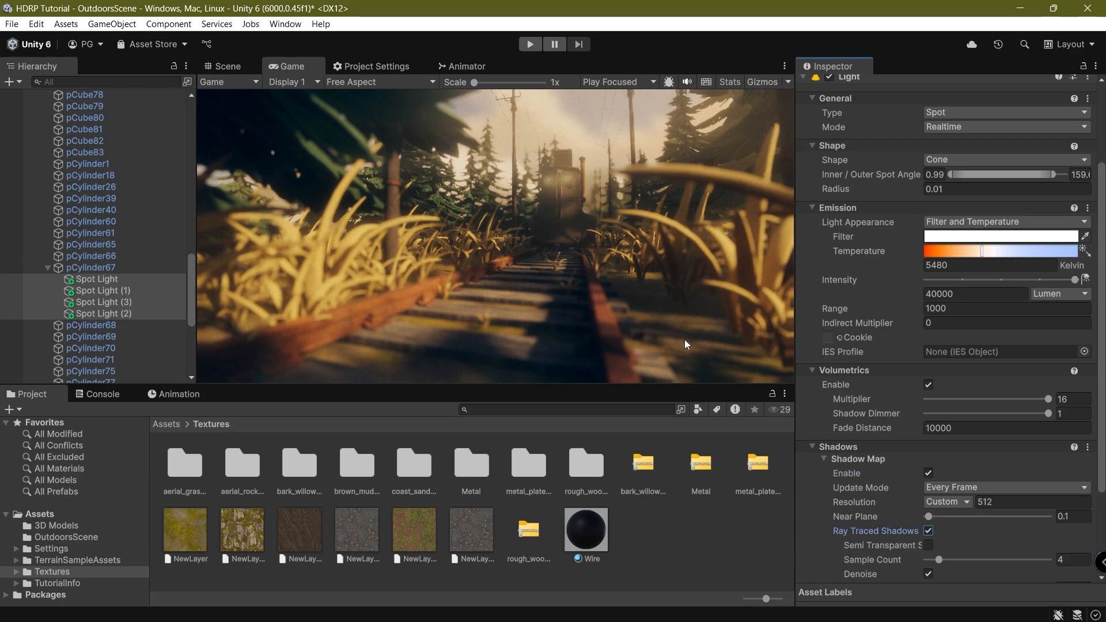
{"action": "scroll", "coordinate": [928, 541], "scroll_direction": "down", "scroll_amount": 5}
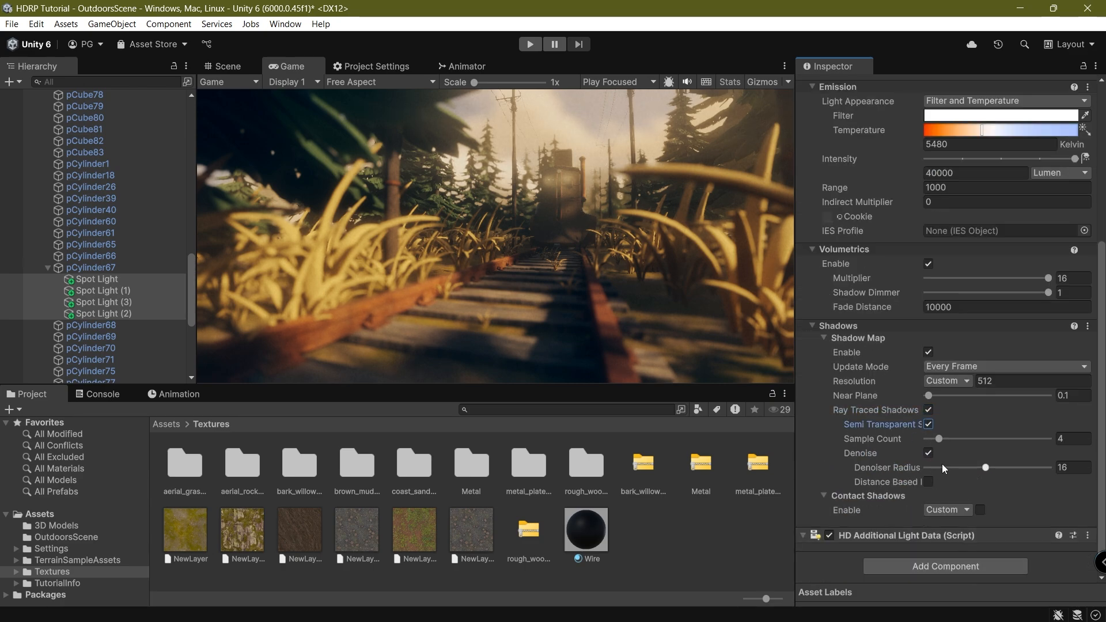
{"action": "left_click", "coordinate": [958, 510]}
{"action": "left_click", "coordinate": [965, 572]}
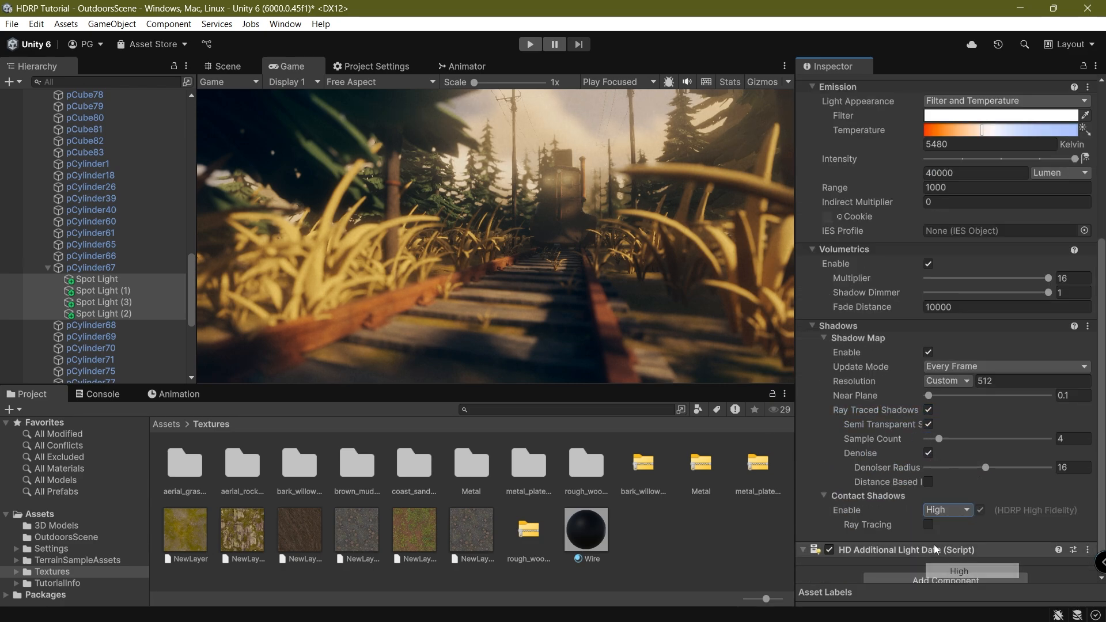
{"action": "left_click", "coordinate": [929, 524]}
{"action": "left_click", "coordinate": [929, 482]}
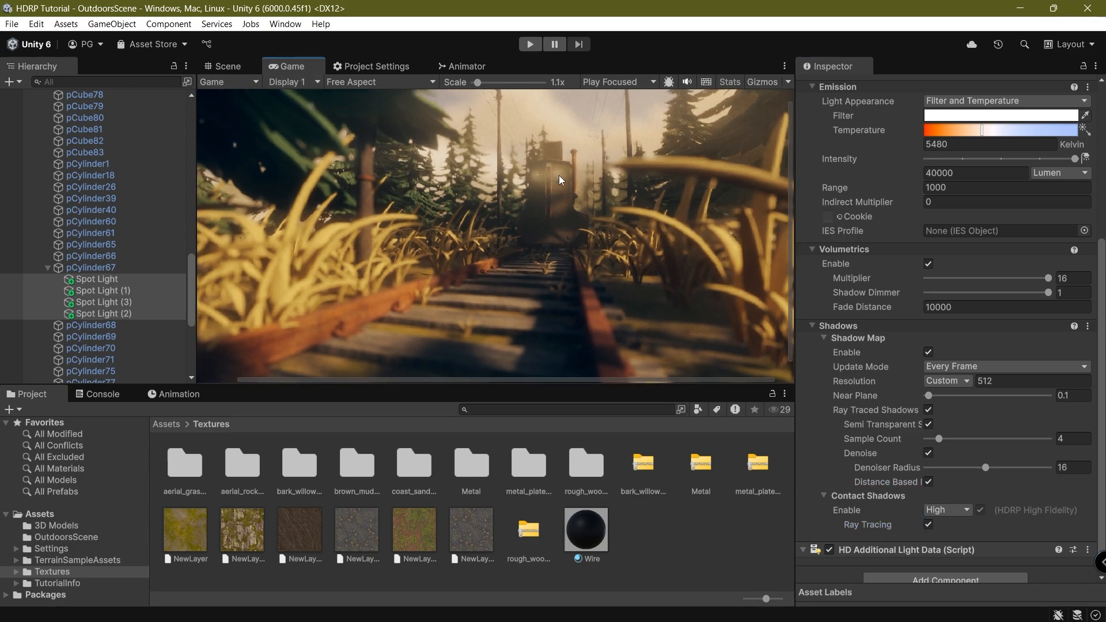
{"action": "scroll", "coordinate": [942, 292], "scroll_direction": "up", "scroll_amount": 5}
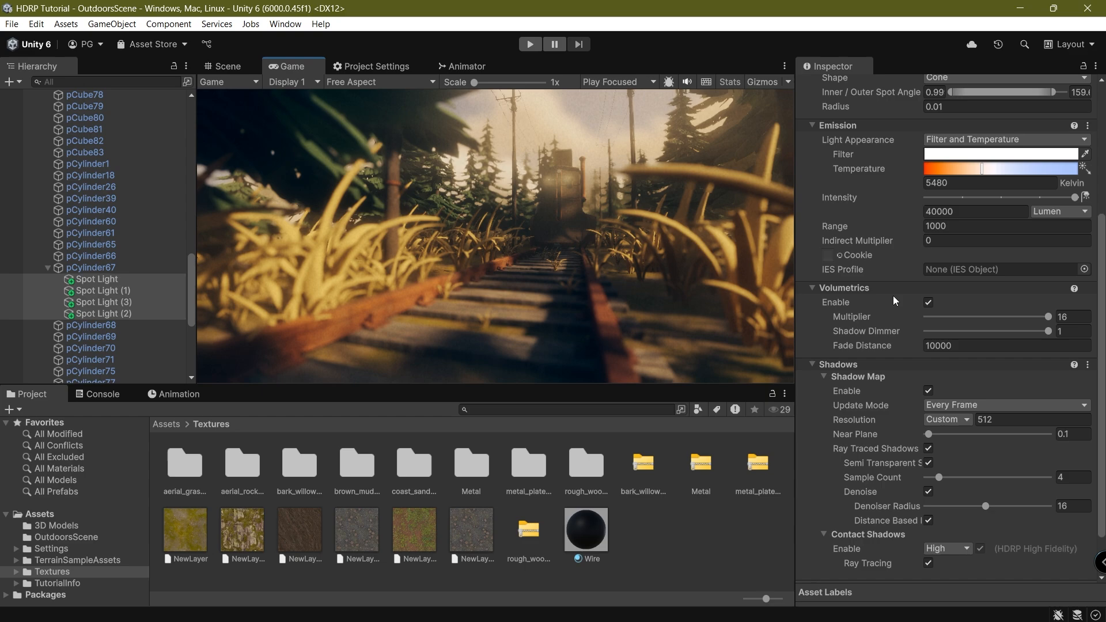
Set Temperature 5427 K, outer spot angle about 27.2 and Range 100, then save.
{"action": "left_click_drag", "start_coordinate": [982, 286], "coordinate": [1082, 314]}
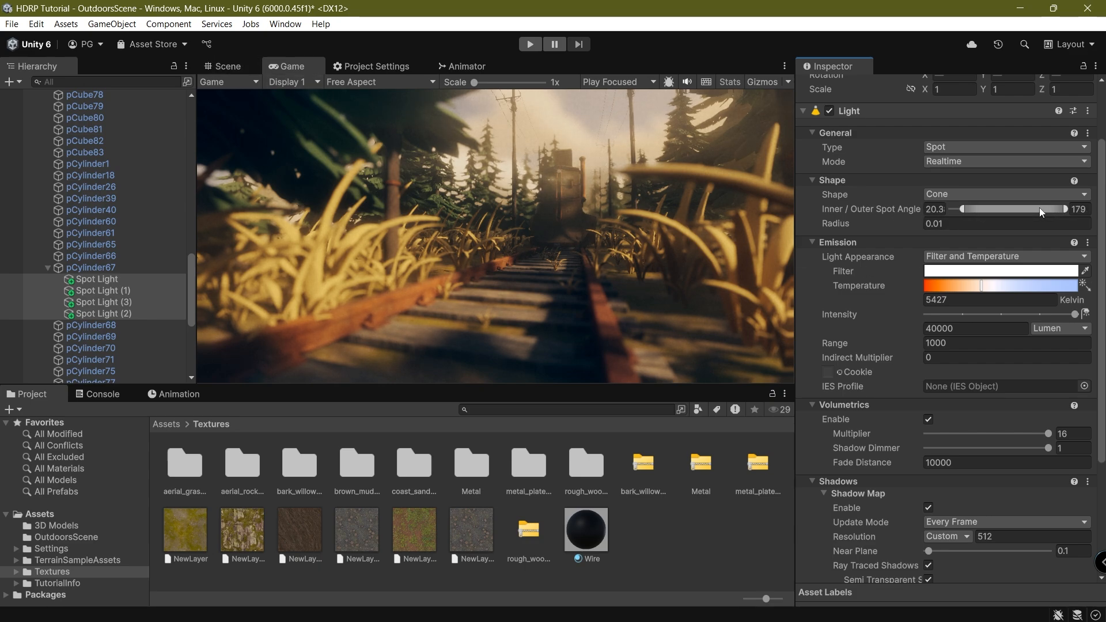
{"action": "left_click_drag", "start_coordinate": [1053, 208], "coordinate": [968, 214]}
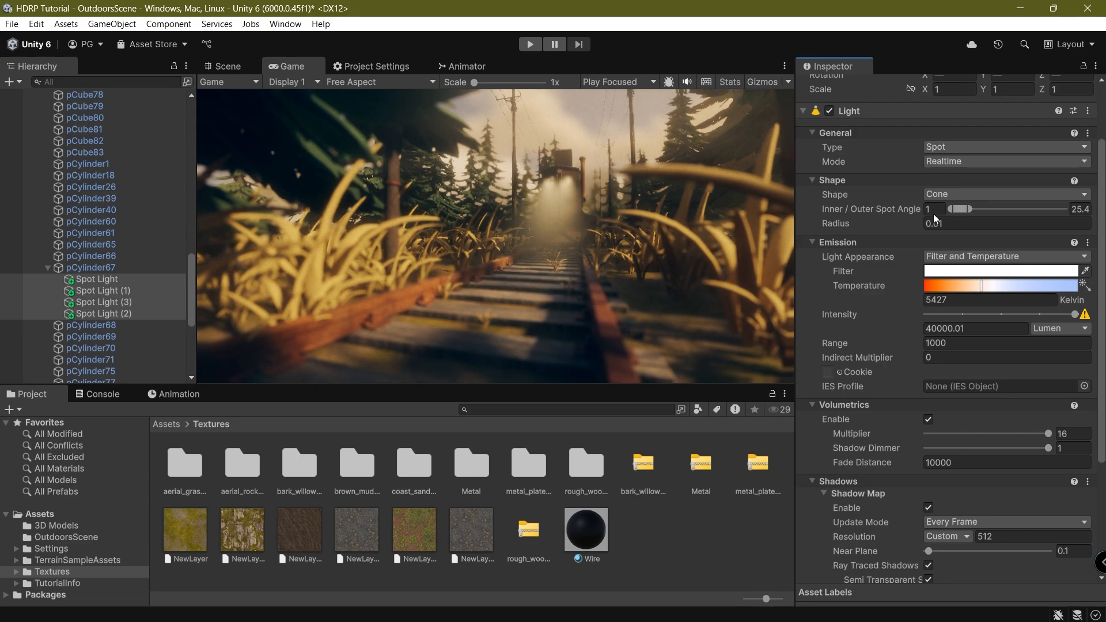
{"action": "left_click_drag", "start_coordinate": [966, 212], "coordinate": [970, 210]}
{"action": "key", "text": "ctrl+s"}
{"action": "left_click", "coordinate": [947, 343]}
{"action": "type", "text": "841.2"}
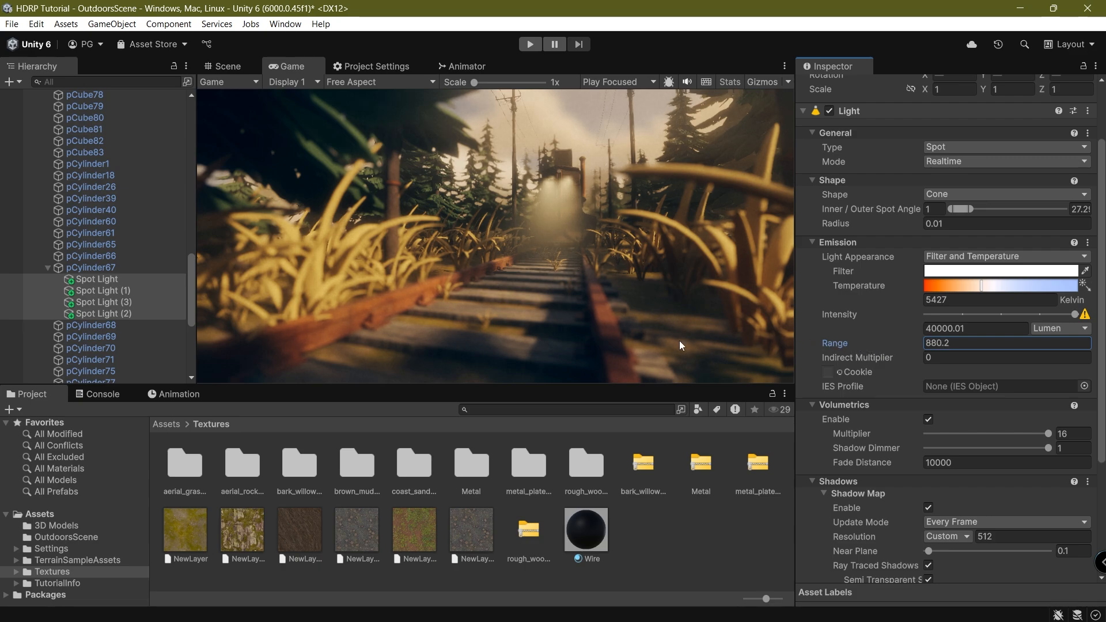
{"action": "double_click", "coordinate": [949, 346]}
{"action": "type", "text": "100"}
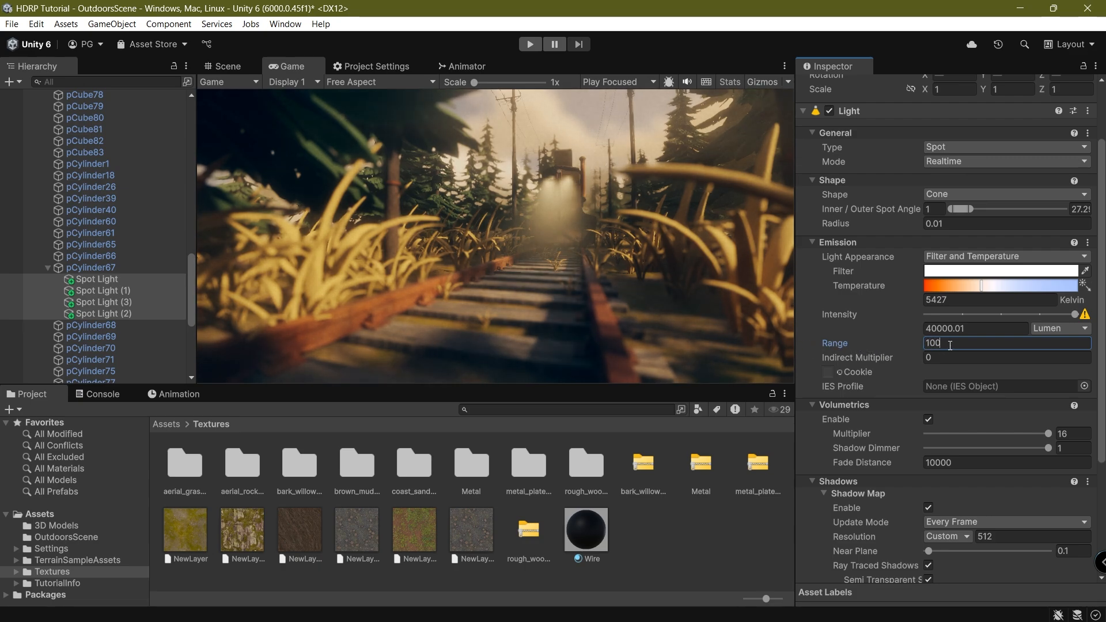
{"action": "key", "text": "ctrl+s"}
{"action": "left_click", "coordinate": [581, 290]}
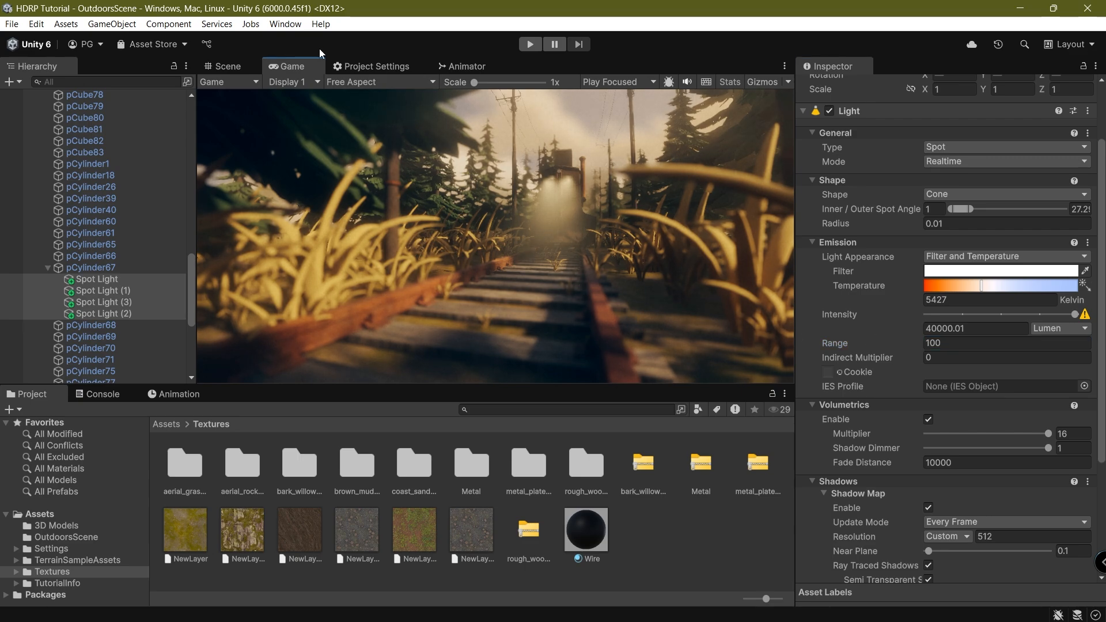
{"action": "key", "text": "shift+space"}
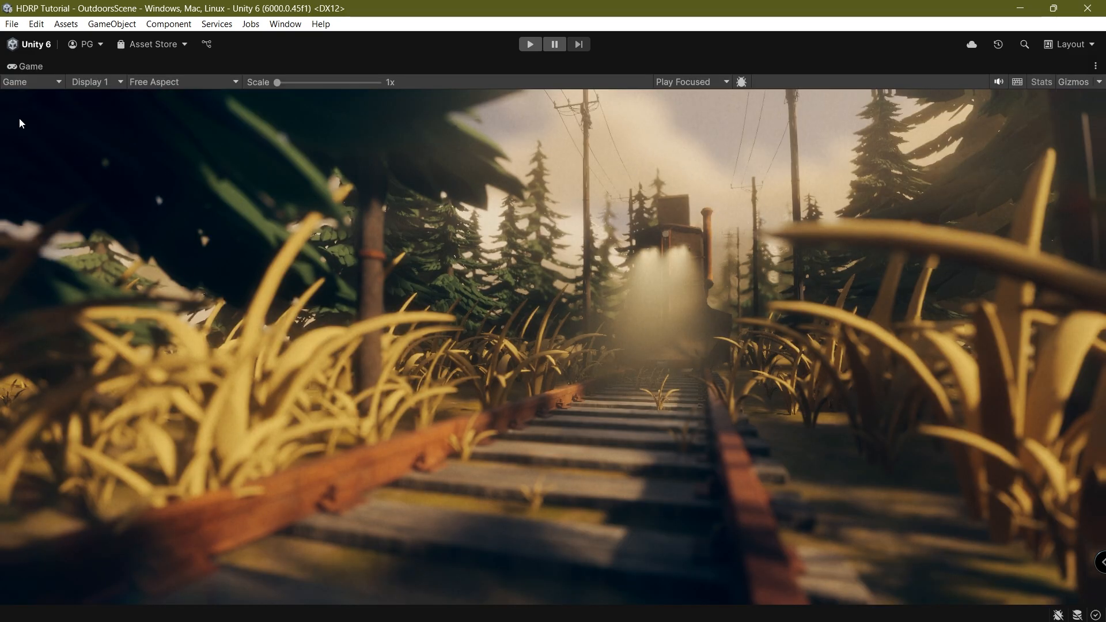
{"action": "left_click", "coordinate": [95, 82]}
{"action": "left_click", "coordinate": [114, 113]}
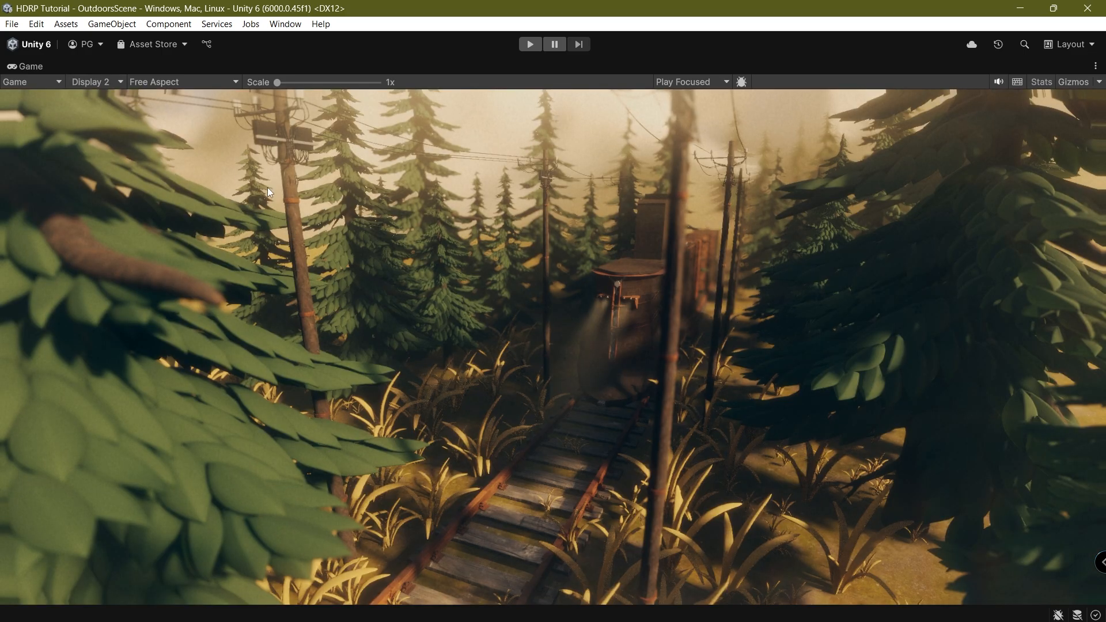
{"action": "left_click", "coordinate": [97, 82]}
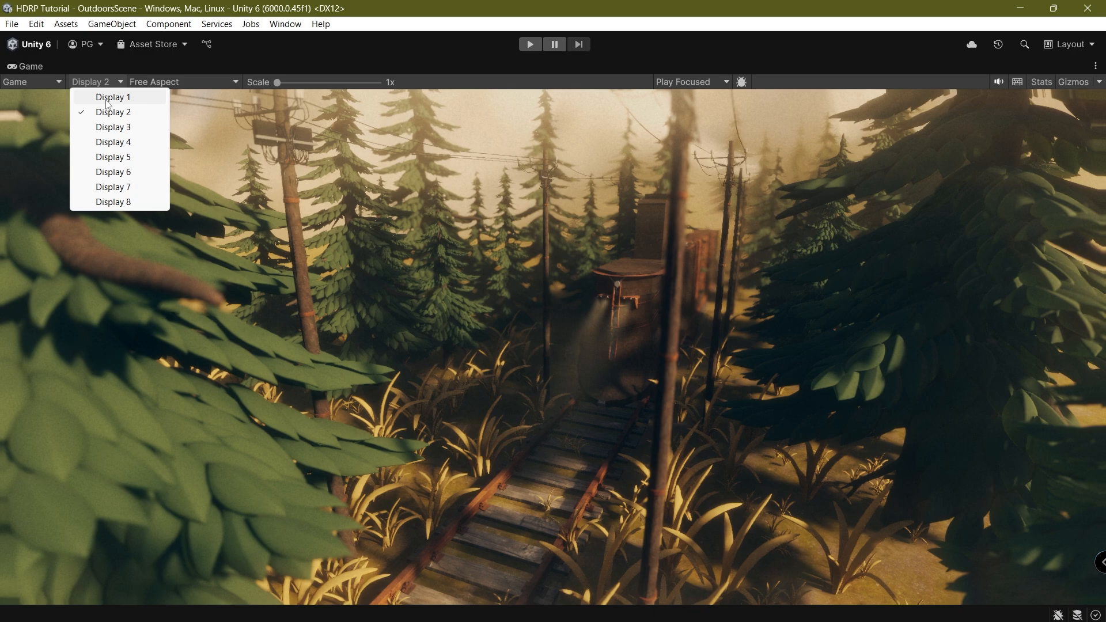
{"action": "left_click", "coordinate": [108, 98]}
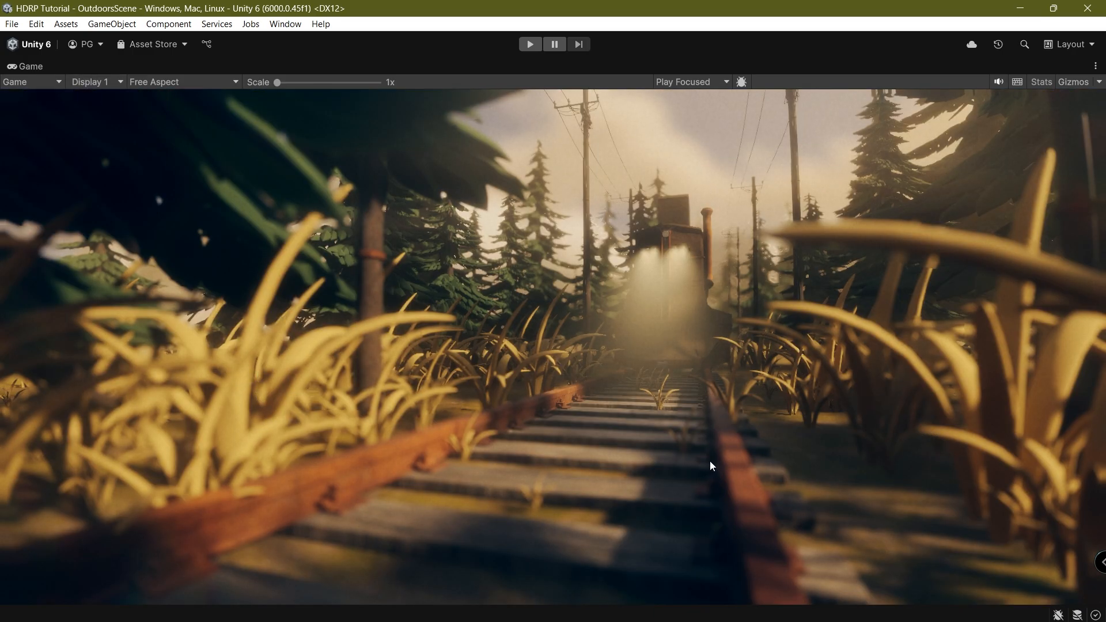
{"action": "double_click", "coordinate": [18, 67]}
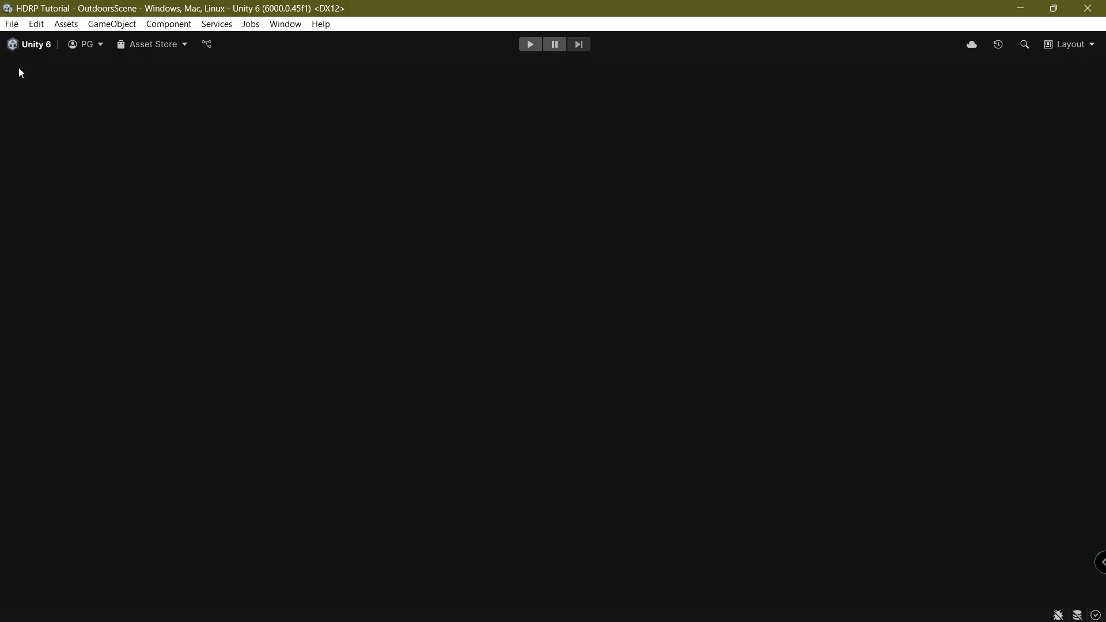
In the Scene view, collapse the sci-fi-train entry and frame the trees, train and spotlights.
{"action": "left_click", "coordinate": [223, 66]}
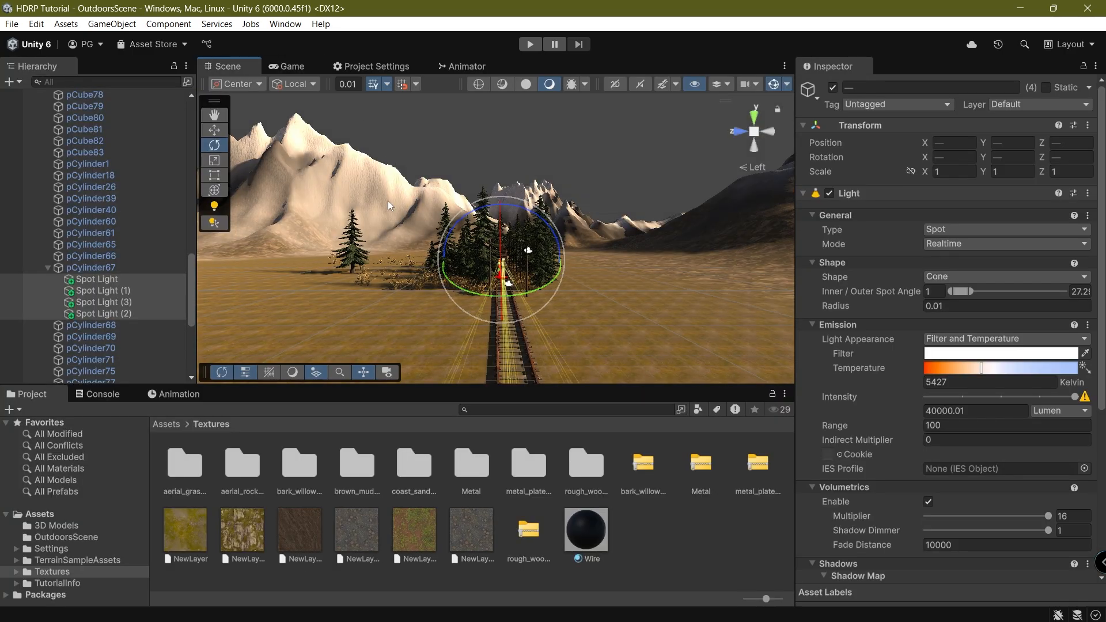
{"action": "scroll", "coordinate": [56, 189], "scroll_direction": "up", "scroll_amount": 10}
{"action": "left_click", "coordinate": [38, 176]}
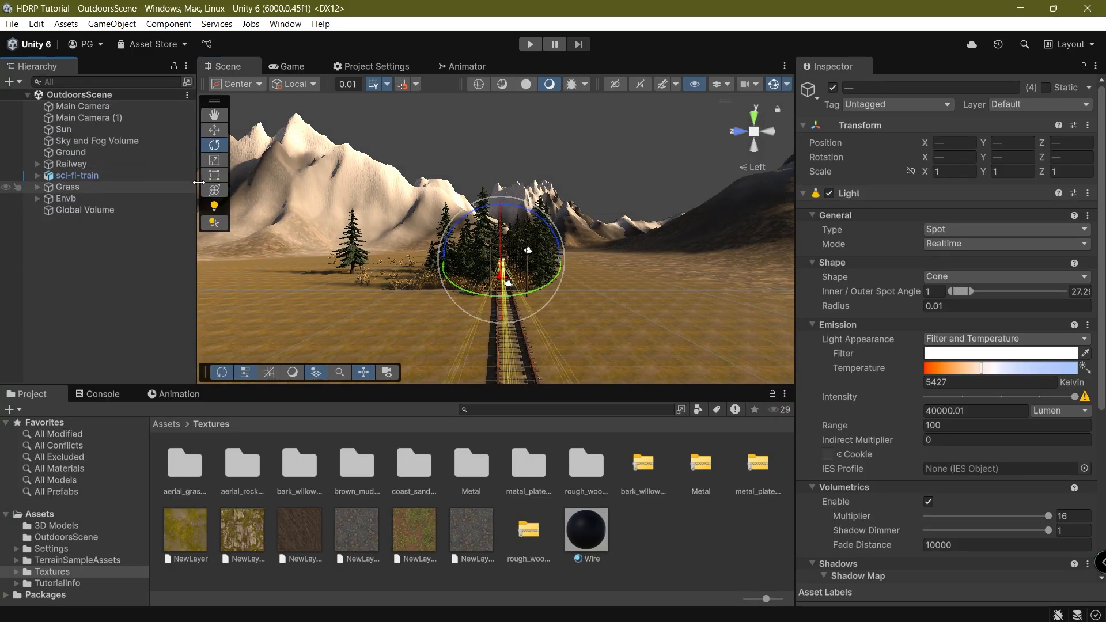
{"action": "scroll", "coordinate": [385, 226], "scroll_direction": "up", "scroll_amount": 10}
{"action": "scroll", "coordinate": [385, 227], "scroll_direction": "up", "scroll_amount": 2}
{"action": "right_click_drag", "start_coordinate": [385, 227], "coordinate": [380, 202]}
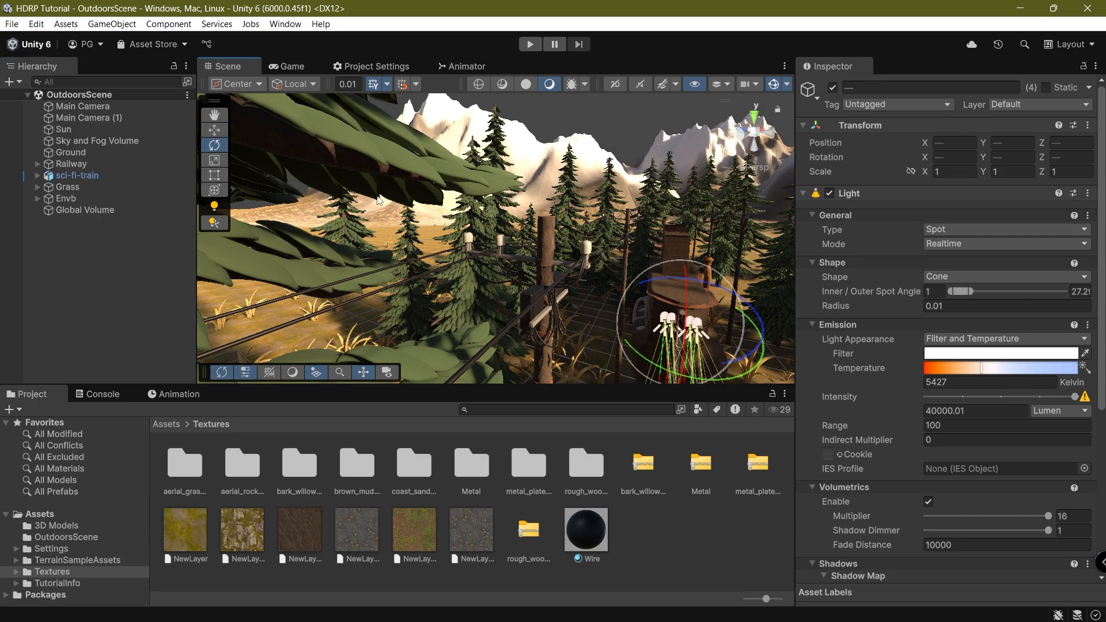
{"action": "middle_click_drag", "start_coordinate": [380, 201], "coordinate": [395, 250]}
{"action": "right_click_drag", "start_coordinate": [439, 192], "coordinate": [437, 244]}
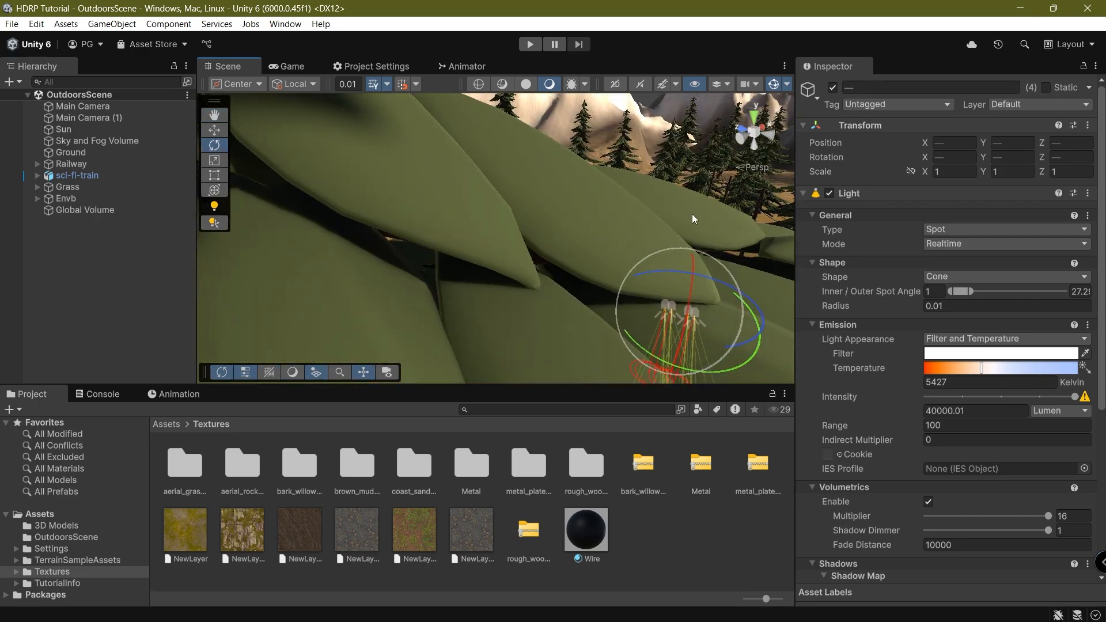
{"action": "middle_click_drag", "start_coordinate": [693, 213], "coordinate": [510, 162]}
{"action": "scroll", "coordinate": [584, 162], "scroll_direction": "up", "scroll_amount": 5}
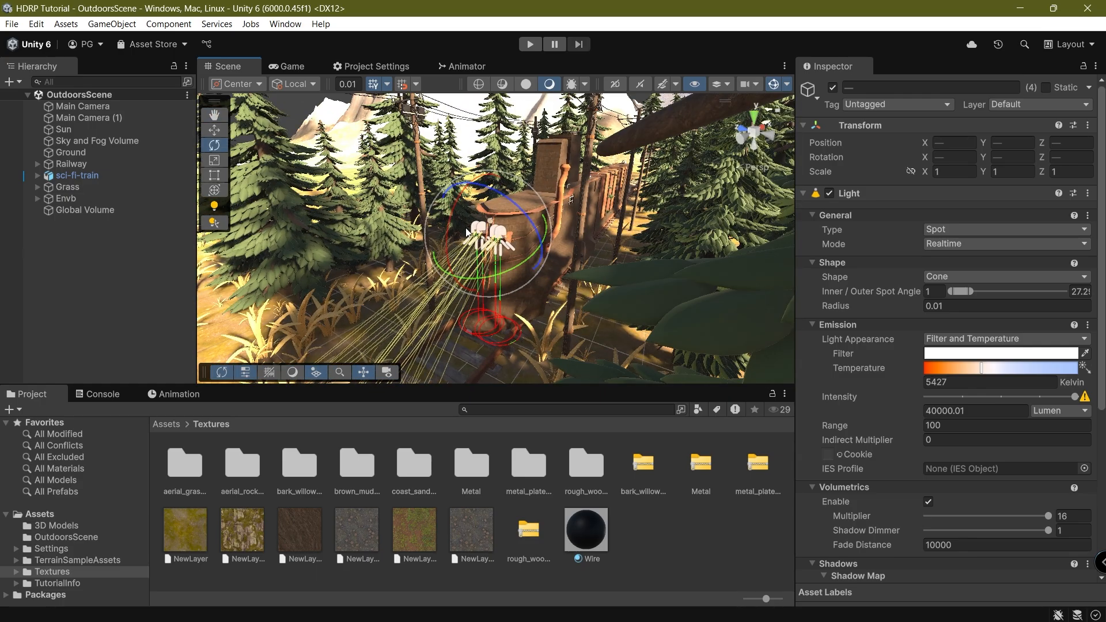
{"action": "scroll", "coordinate": [531, 250], "scroll_direction": "up", "scroll_amount": 1}
Orbit down along the tracks to the horizon, then check the spot light beam in the Game view.
{"action": "right_click_drag", "start_coordinate": [584, 162], "coordinate": [496, 146]}
{"action": "scroll", "coordinate": [531, 249], "scroll_direction": "down", "scroll_amount": 5}
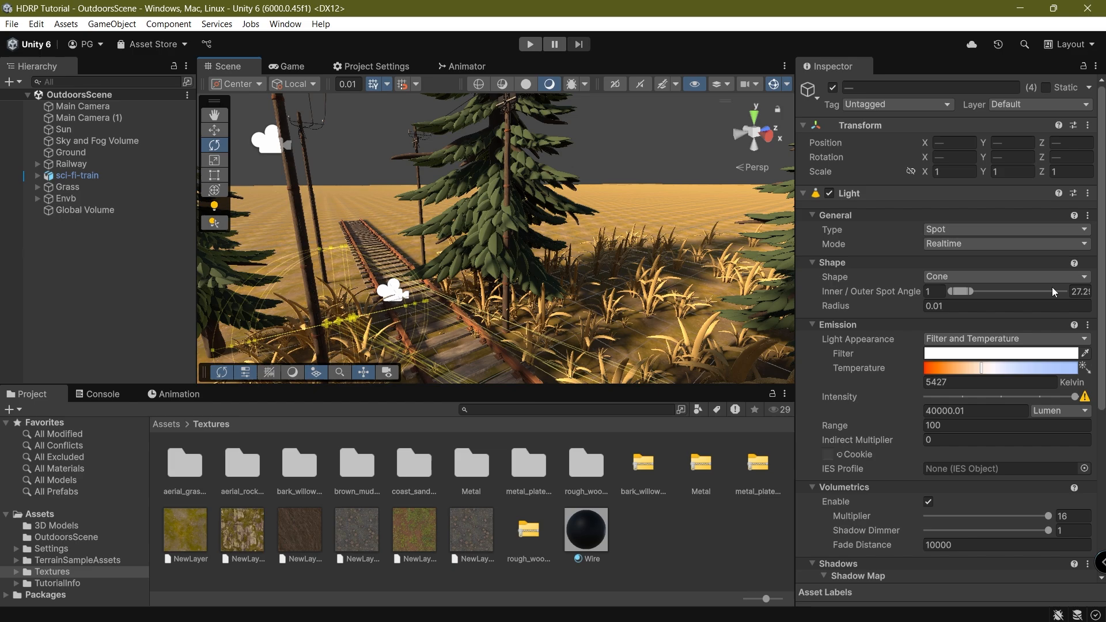
{"action": "scroll", "coordinate": [1018, 304], "scroll_direction": "down", "scroll_amount": 5}
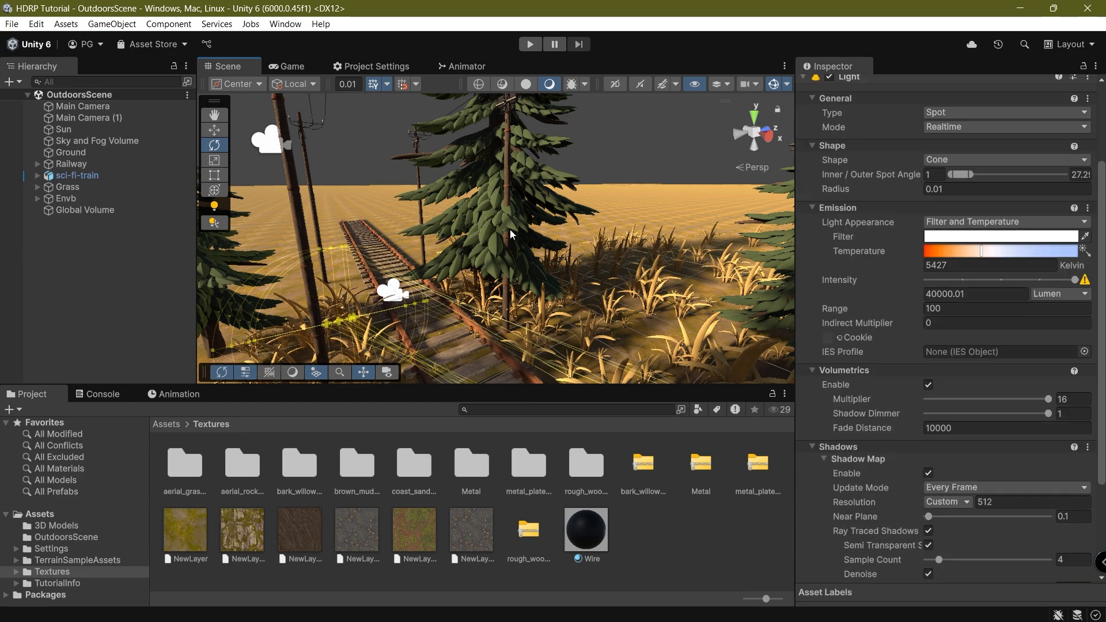
{"action": "right_click_drag", "start_coordinate": [511, 235], "coordinate": [447, 296]}
{"action": "middle_click_drag", "start_coordinate": [447, 296], "coordinate": [400, 249]}
{"action": "right_click_drag", "start_coordinate": [400, 249], "coordinate": [415, 173]}
{"action": "left_click", "coordinate": [286, 66]}
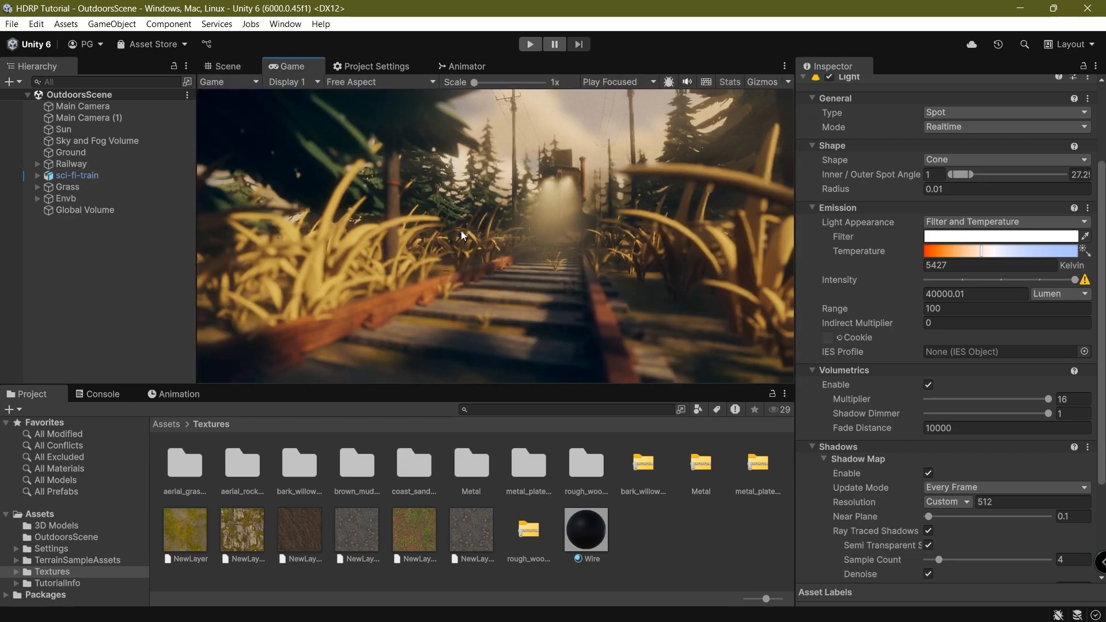
Set the Global Volume's Path Tracing override State to Enabled.
{"action": "left_click", "coordinate": [85, 209]}
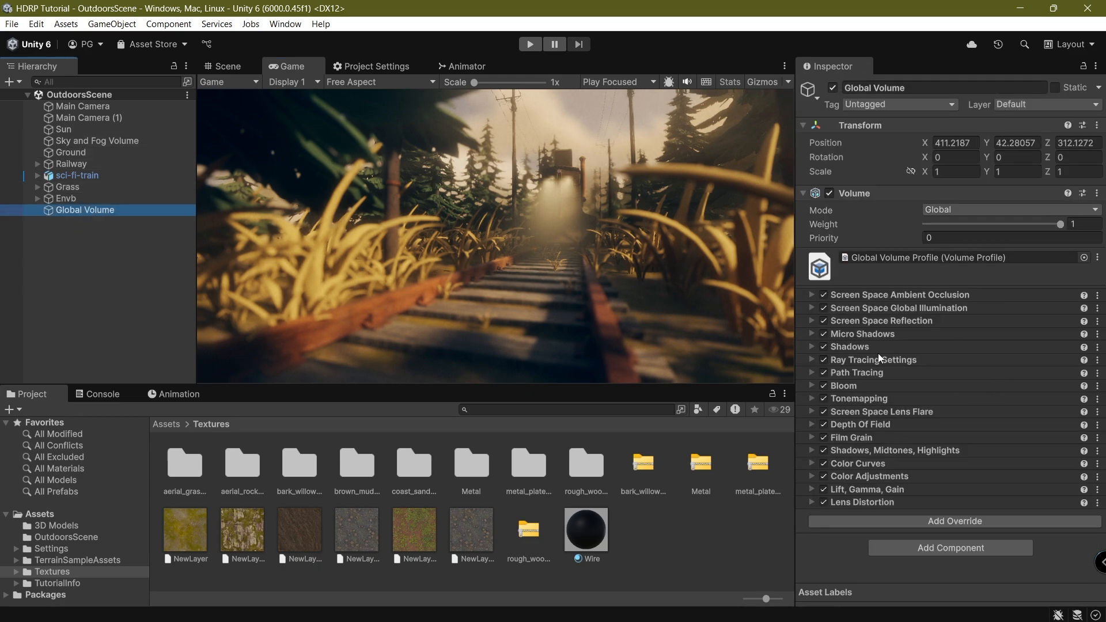
{"action": "left_click", "coordinate": [859, 360]}
{"action": "left_click", "coordinate": [859, 360]}
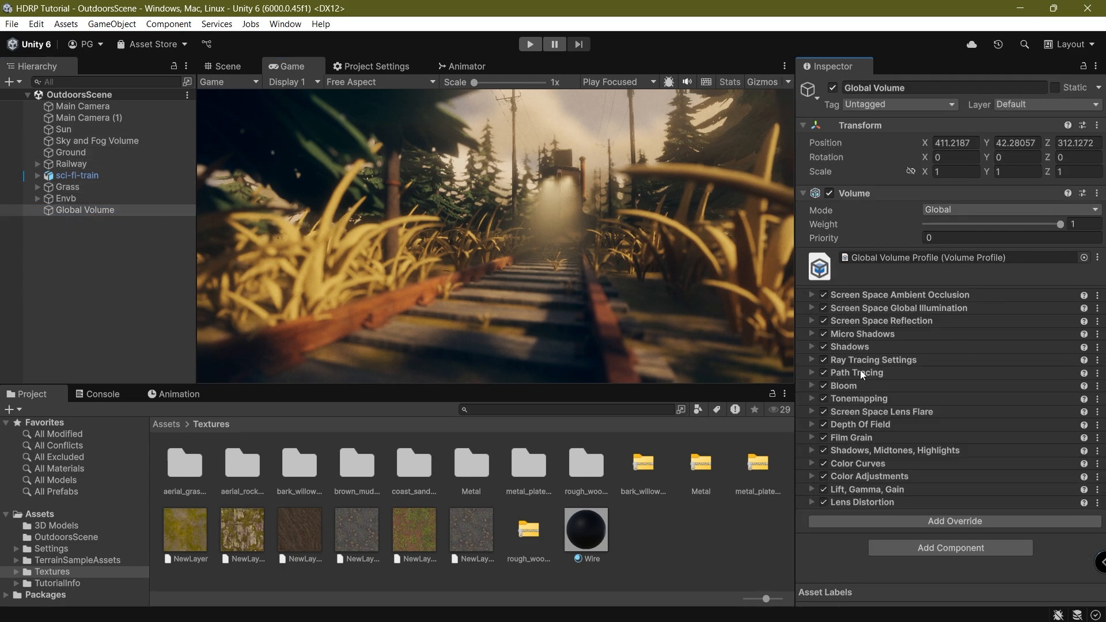
{"action": "left_click", "coordinate": [860, 372]}
{"action": "left_click", "coordinate": [951, 399]}
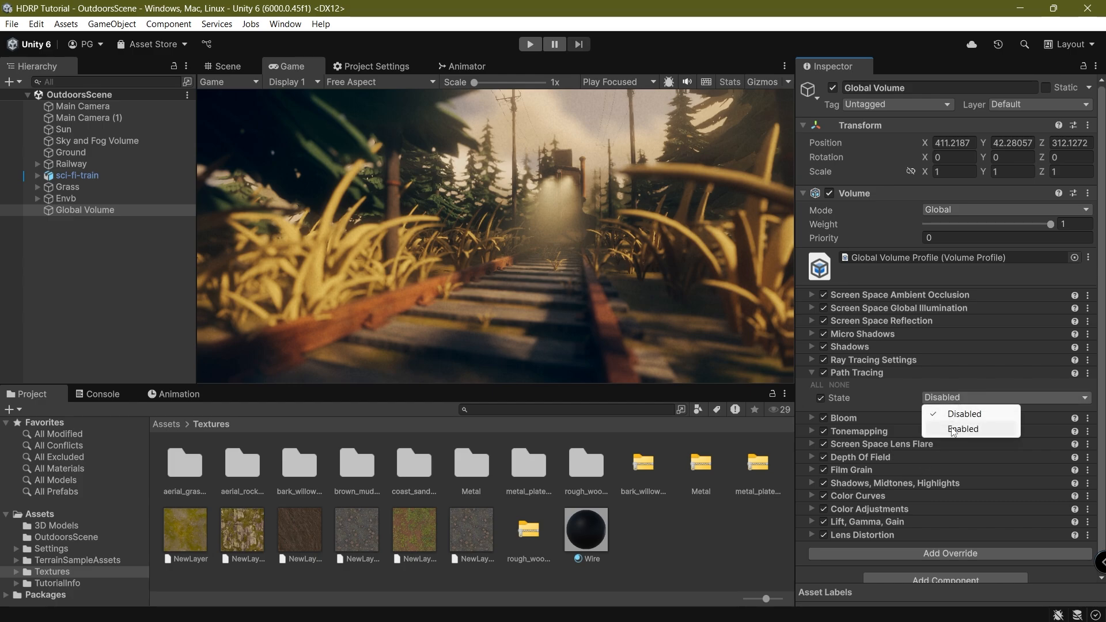
{"action": "left_click", "coordinate": [870, 407]}
Play the scene in a maximized Game view to preview the path-traced render, then restore the layout.
{"action": "double_click", "coordinate": [305, 68]}
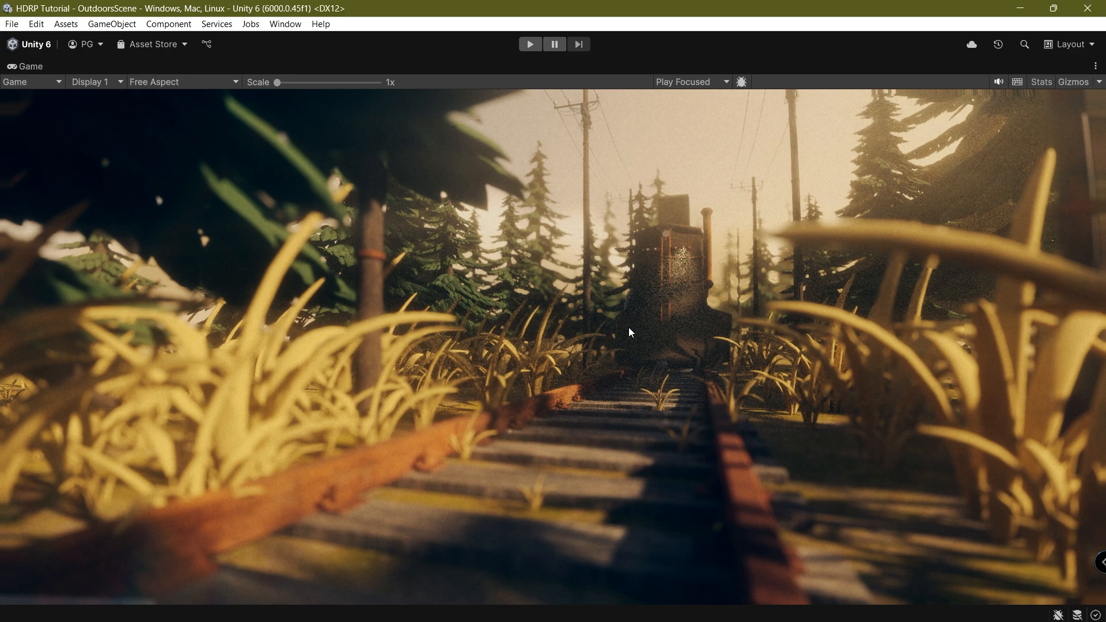
{"action": "left_click", "coordinate": [530, 44]}
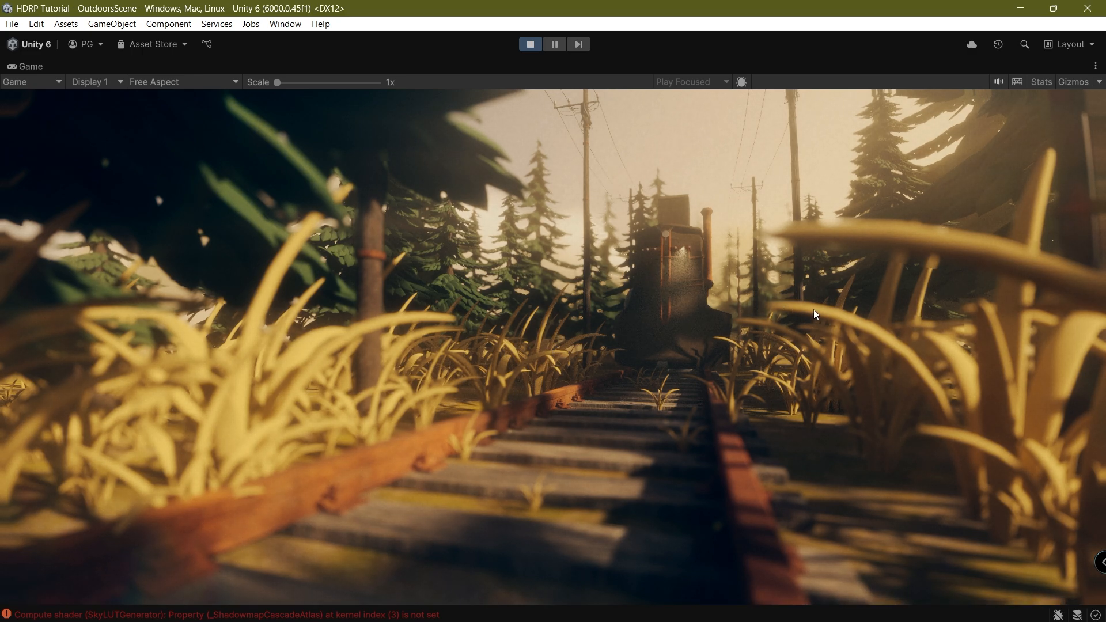
{"action": "double_click", "coordinate": [36, 66]}
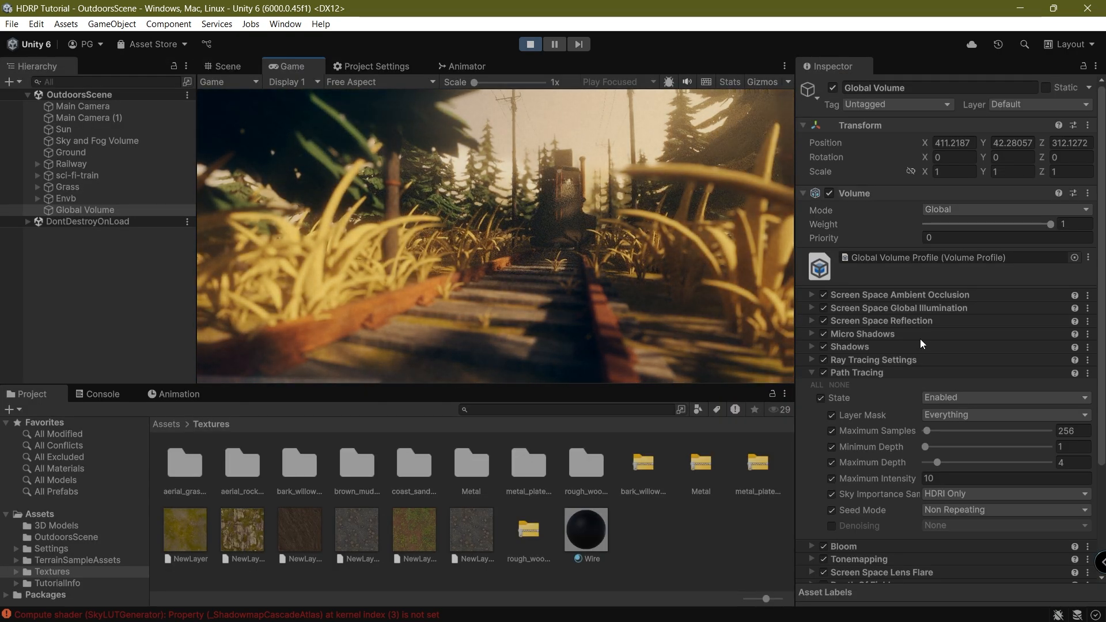
Set Seed Mode to Repeating and denoise with NVIDIA Optix Denoiser, with Separate Volume enabled.
{"action": "scroll", "coordinate": [920, 339], "scroll_direction": "down", "scroll_amount": 3}
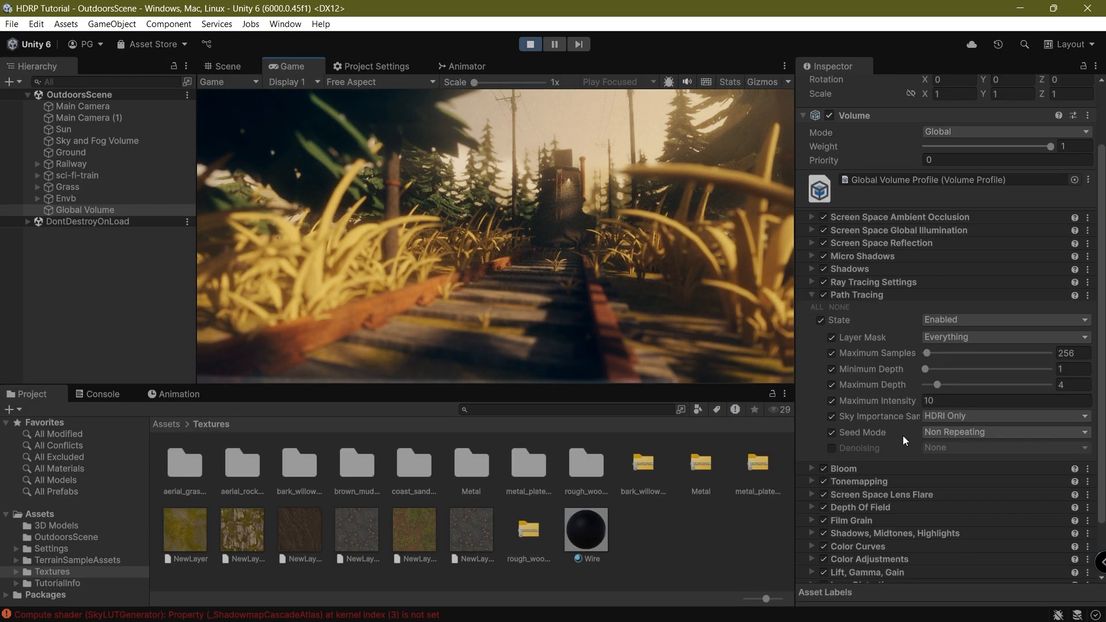
{"action": "left_click", "coordinate": [950, 432]}
{"action": "left_click", "coordinate": [927, 464]}
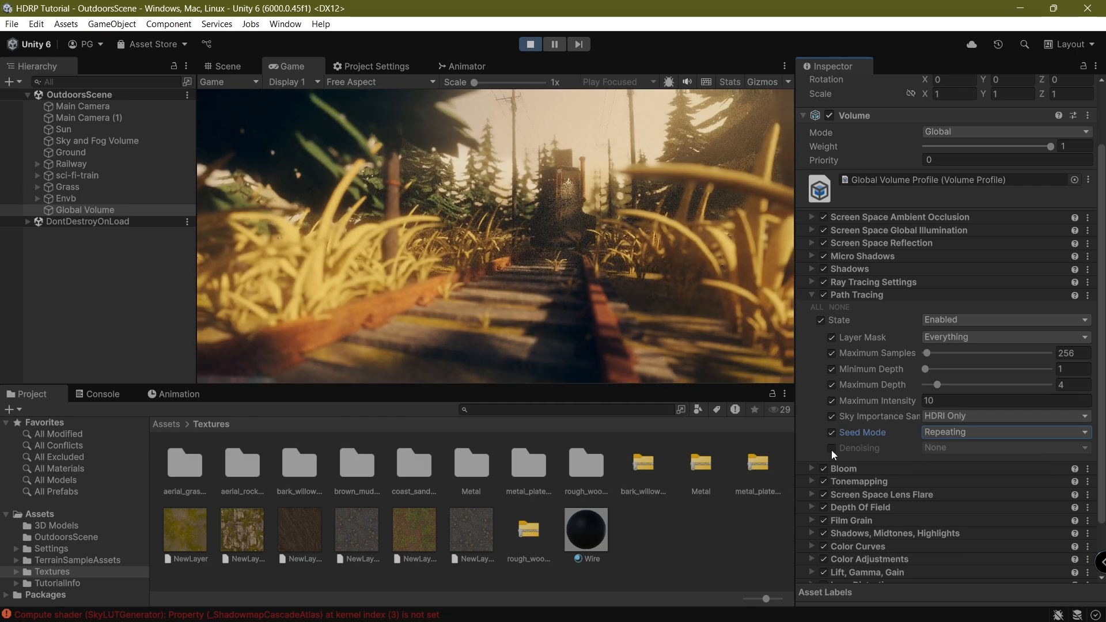
{"action": "left_click", "coordinate": [831, 448]}
{"action": "left_click", "coordinate": [956, 447]}
{"action": "left_click", "coordinate": [954, 495]}
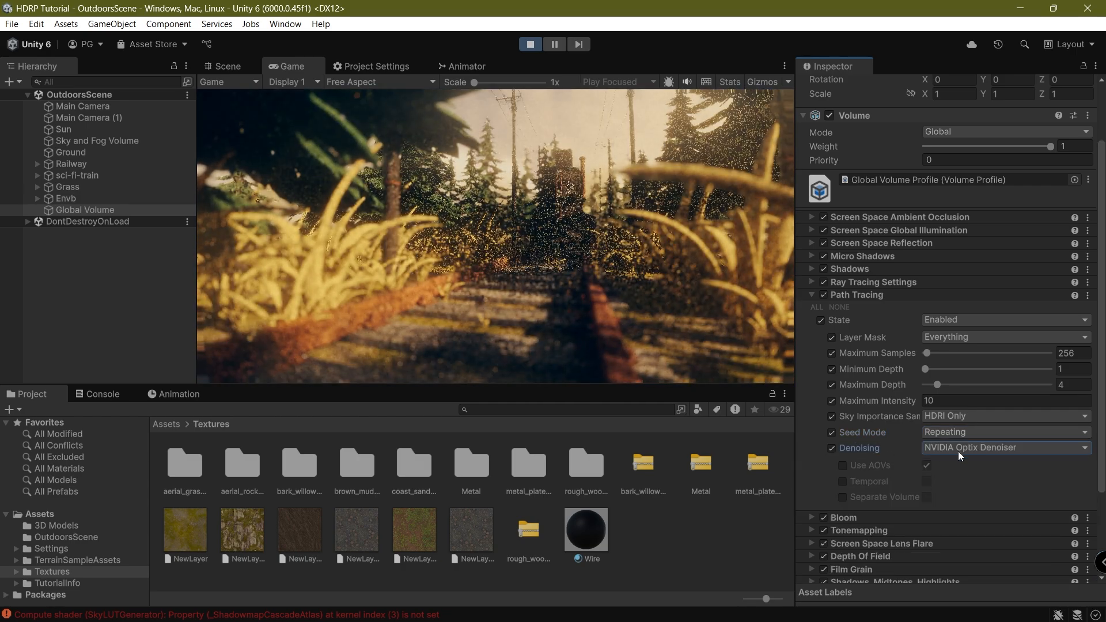
{"action": "left_click", "coordinate": [842, 496]}
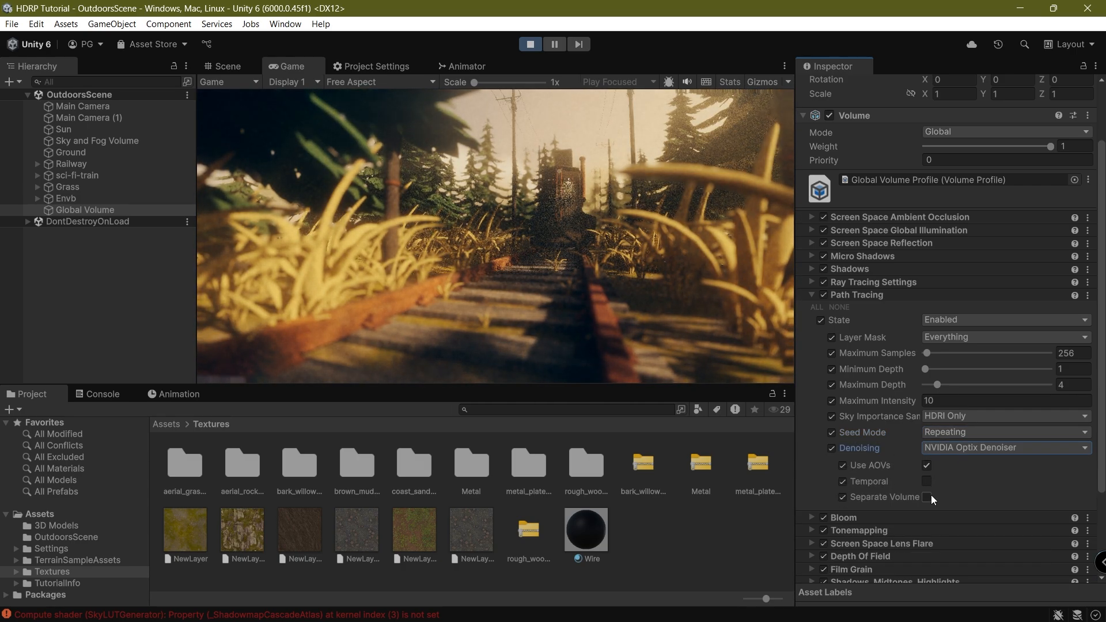
{"action": "left_click", "coordinate": [927, 496]}
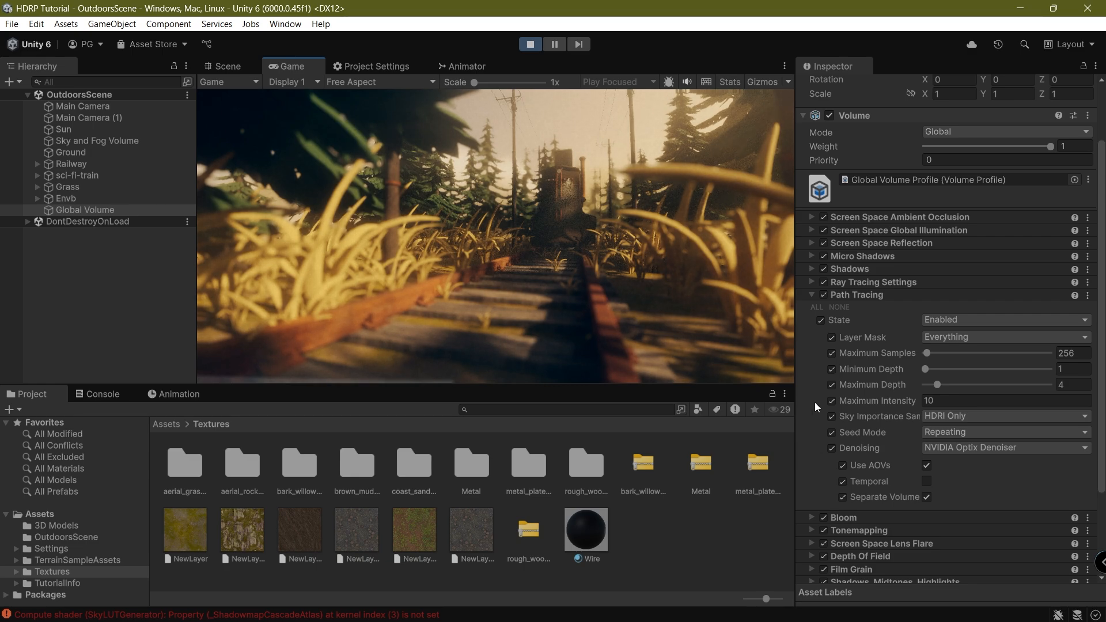
Set Maximum Intensity to 20 and raise Maximum Depth to 11.
{"action": "left_click", "coordinate": [939, 401]}
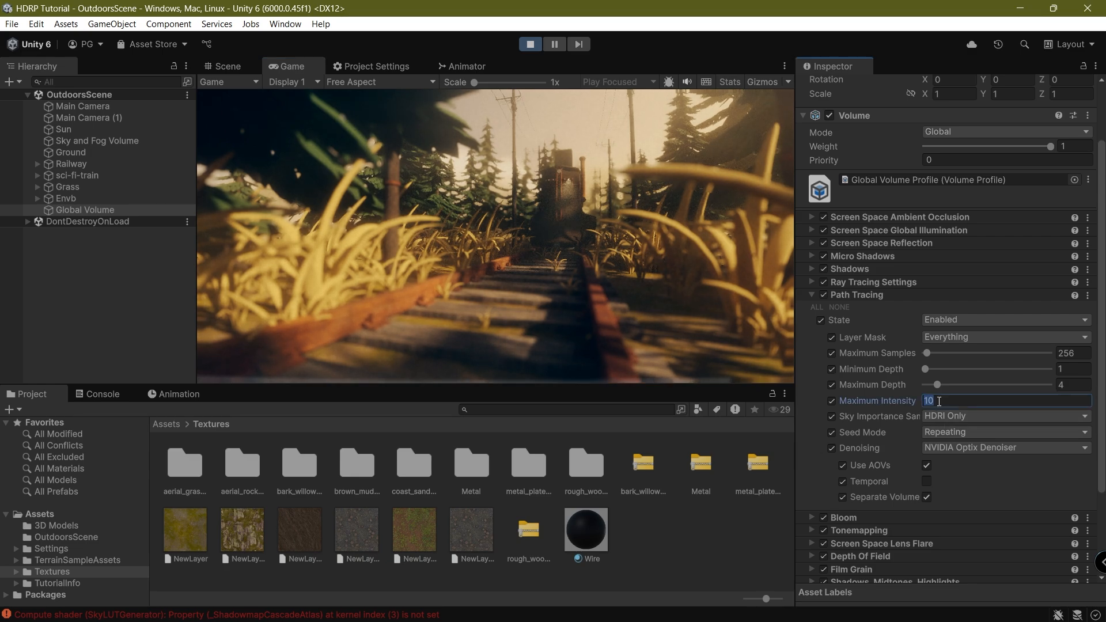
{"action": "type", "text": "20"}
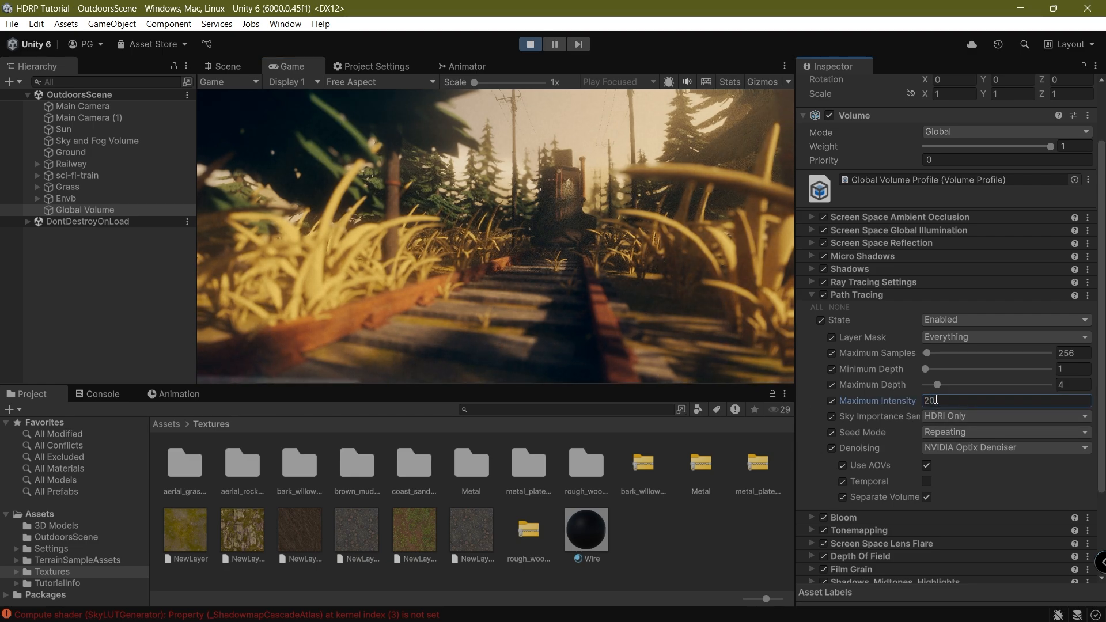
{"action": "mouse_move", "coordinate": [937, 384]}
{"action": "left_mouse_down"}
{"action": "mouse_move", "coordinate": [965, 384]}
{"action": "mouse_move", "coordinate": [933, 369]}
{"action": "mouse_move", "coordinate": [939, 352]}
{"action": "left_mouse_up"}
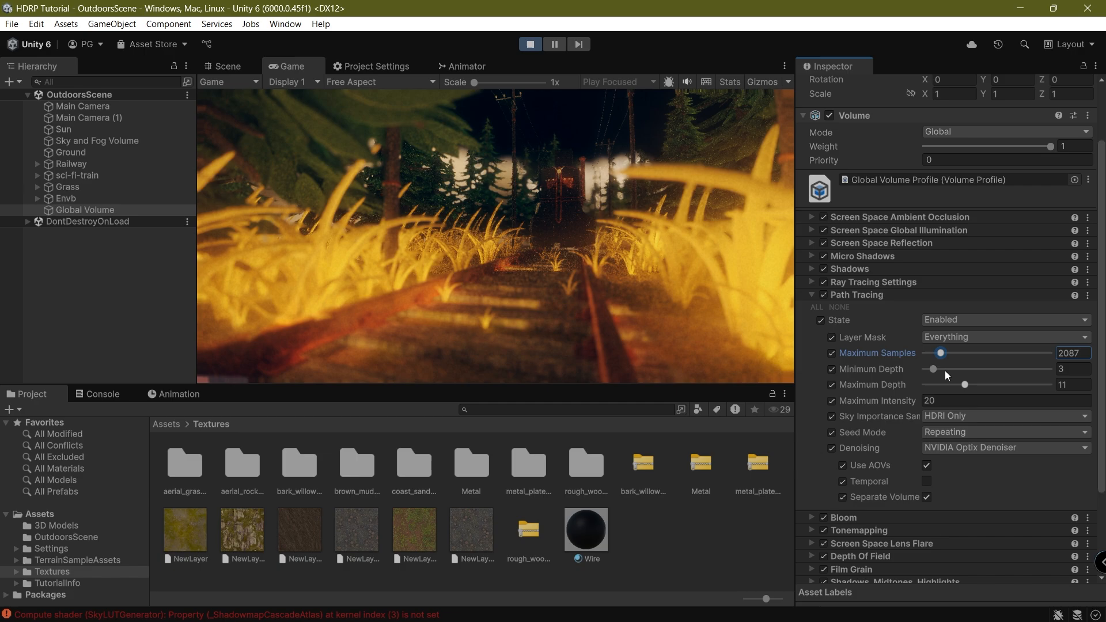
{"action": "left_click", "coordinate": [425, 271]}
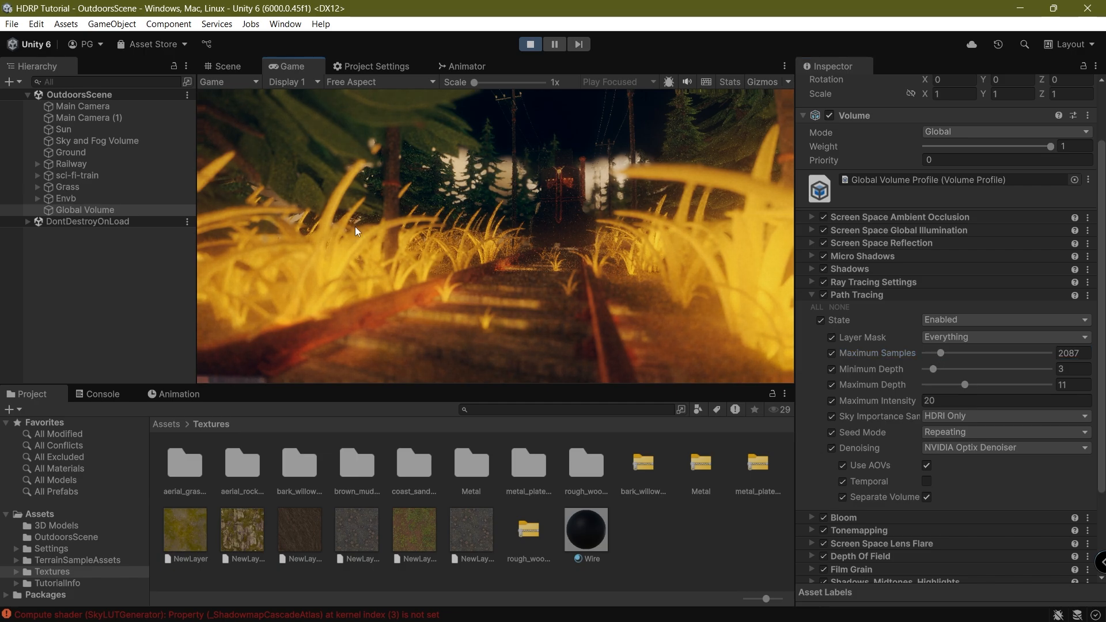
Inspect the maximized render, then drop Maximum Depth to 9 and Maximum Samples to 1095.
{"action": "double_click", "coordinate": [311, 67]}
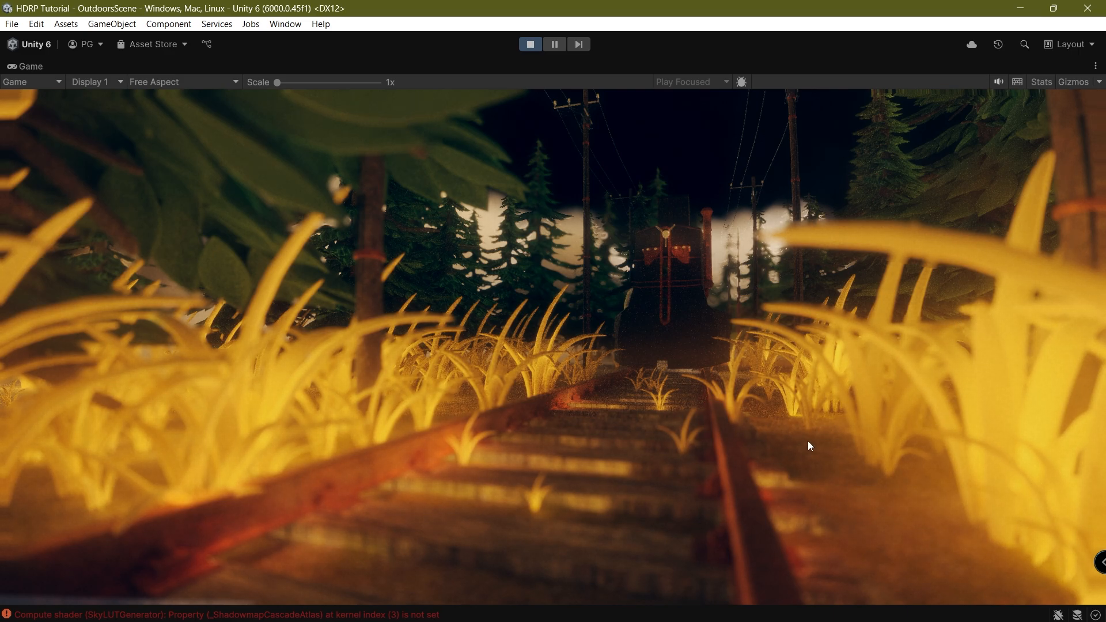
{"action": "double_click", "coordinate": [21, 64]}
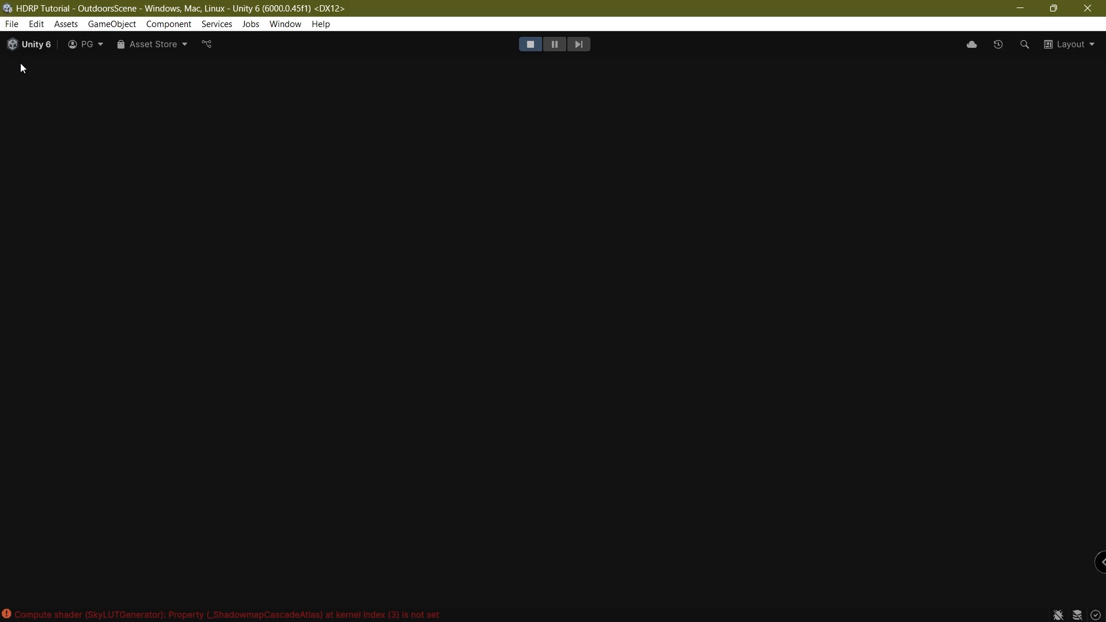
{"action": "left_click_drag", "start_coordinate": [961, 462], "coordinate": [929, 448]}
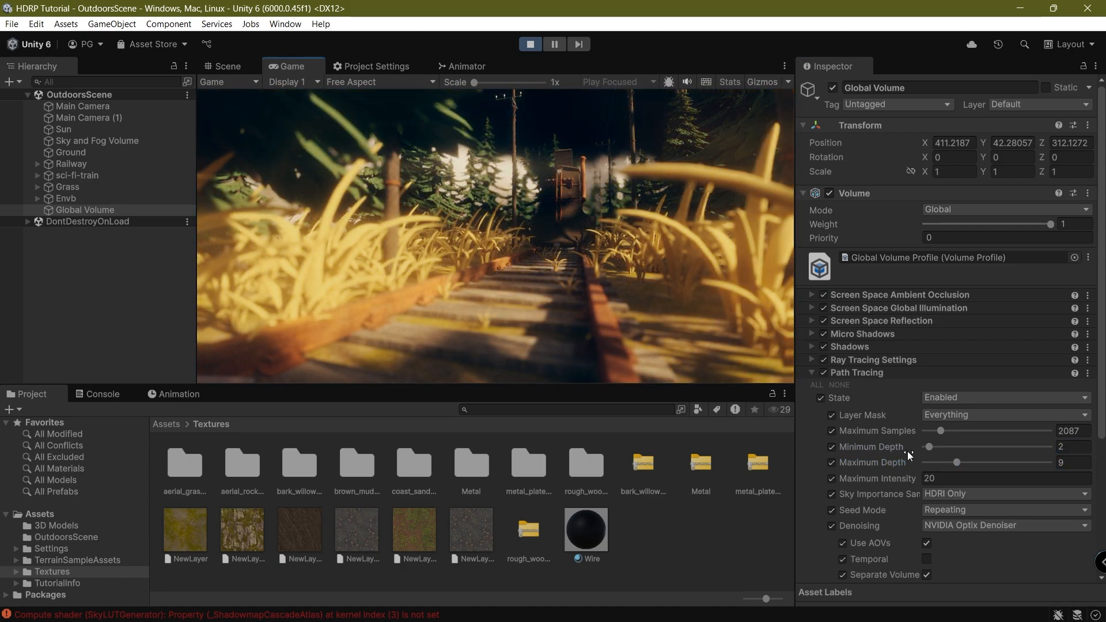
{"action": "left_click_drag", "start_coordinate": [940, 431], "coordinate": [932, 431]}
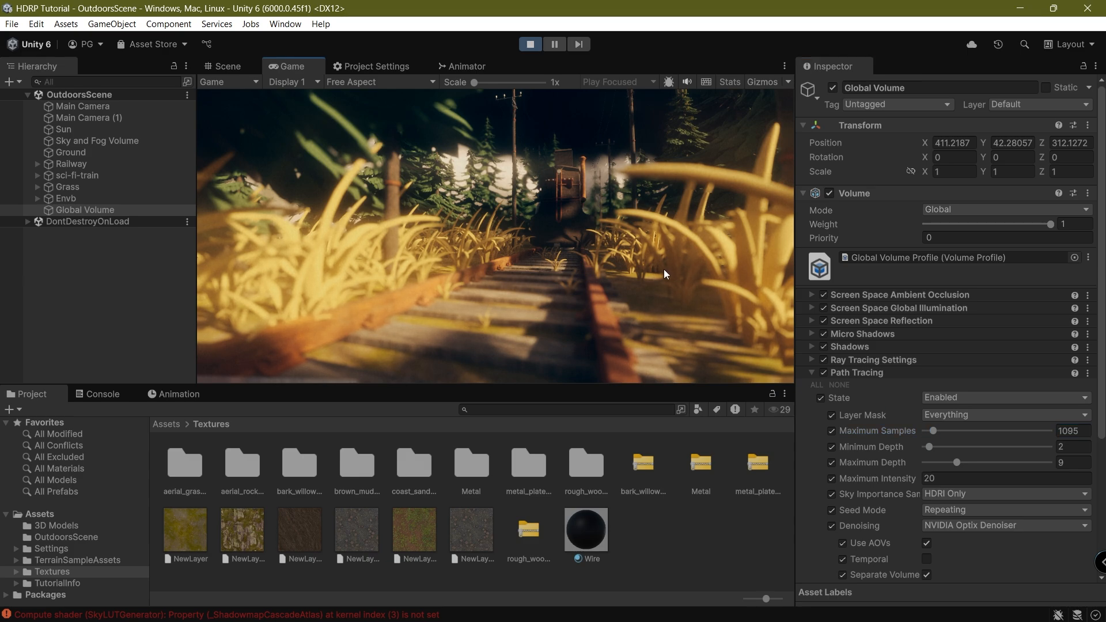